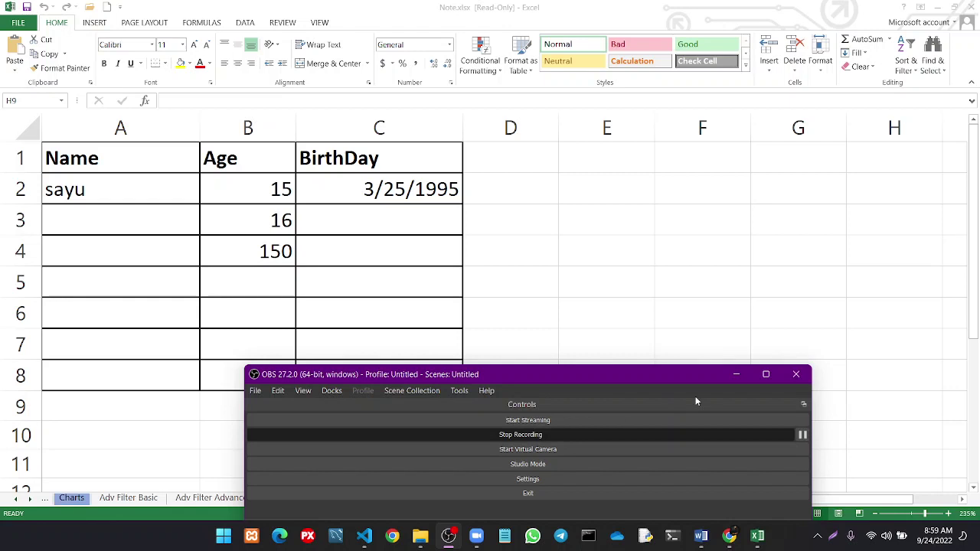
Scroll the sheet tabs to the far left and switch to the G10 Marks Sheet
click(736, 377)
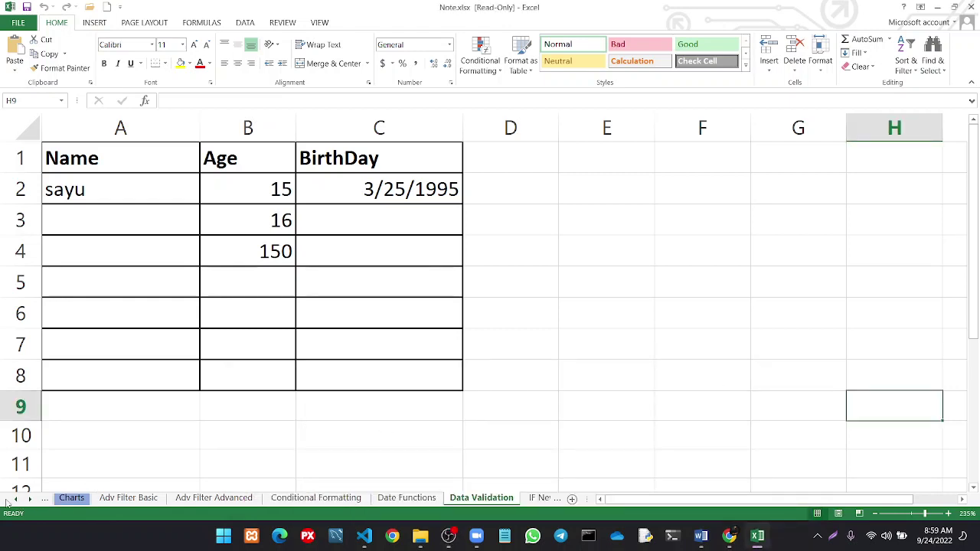
click(17, 499)
click(17, 499)
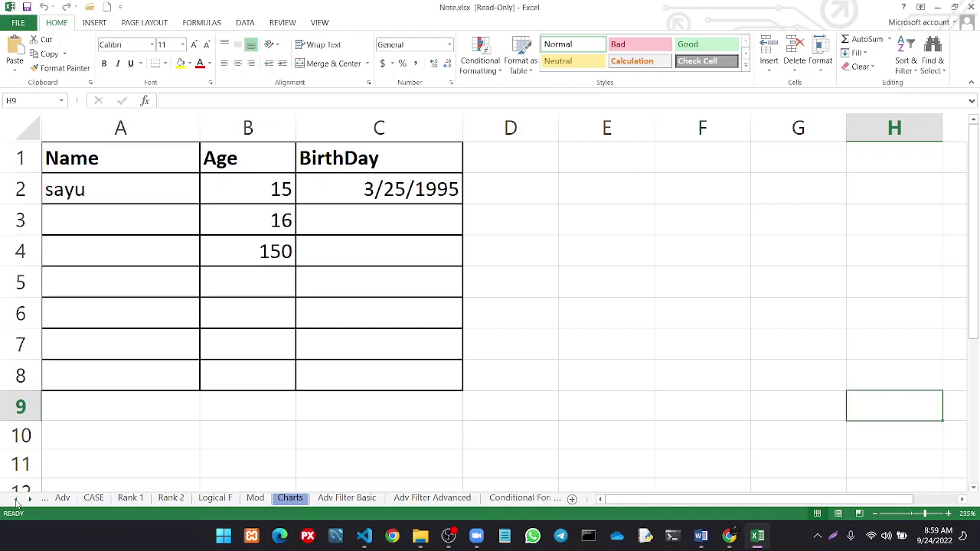
click(17, 499)
click(17, 499)
click(17, 499)
click(17, 499)
click(17, 499)
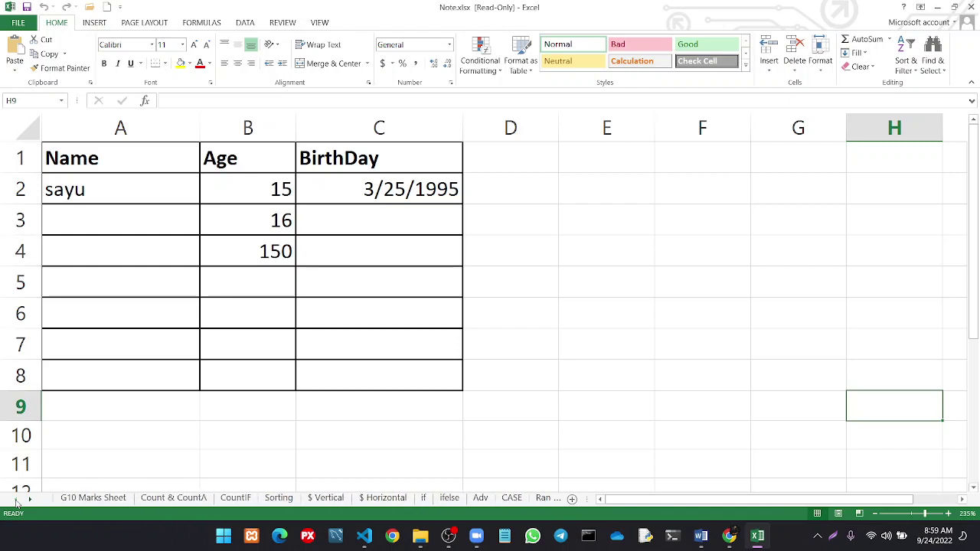
click(74, 500)
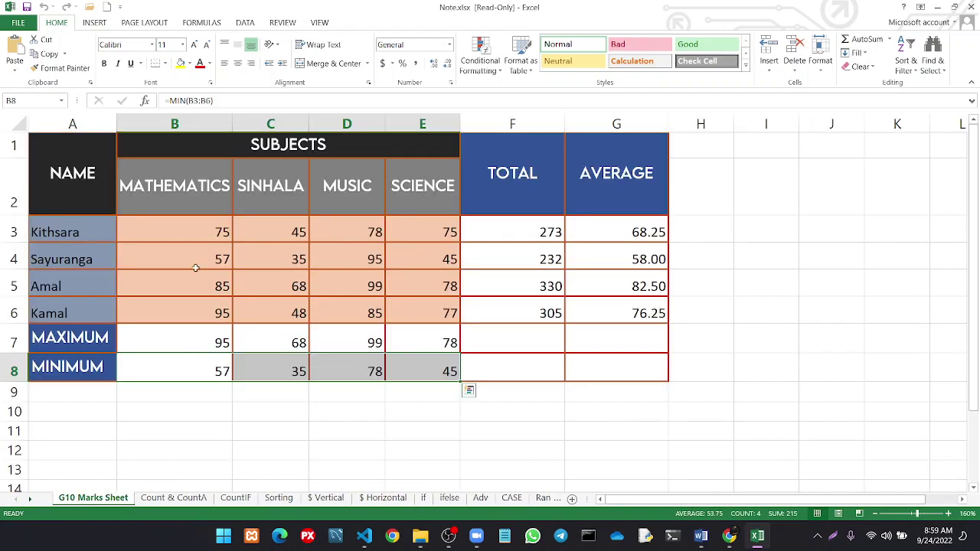
Highlight Kithsara's marks B3:E3, then the MATHEMATICS marks B3:B6
click(167, 230)
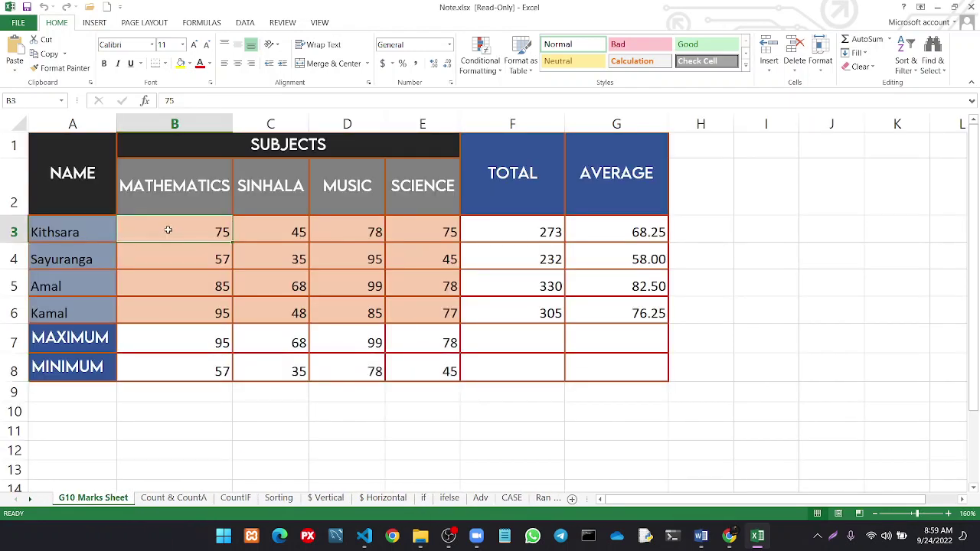
drag(167, 231, 431, 231)
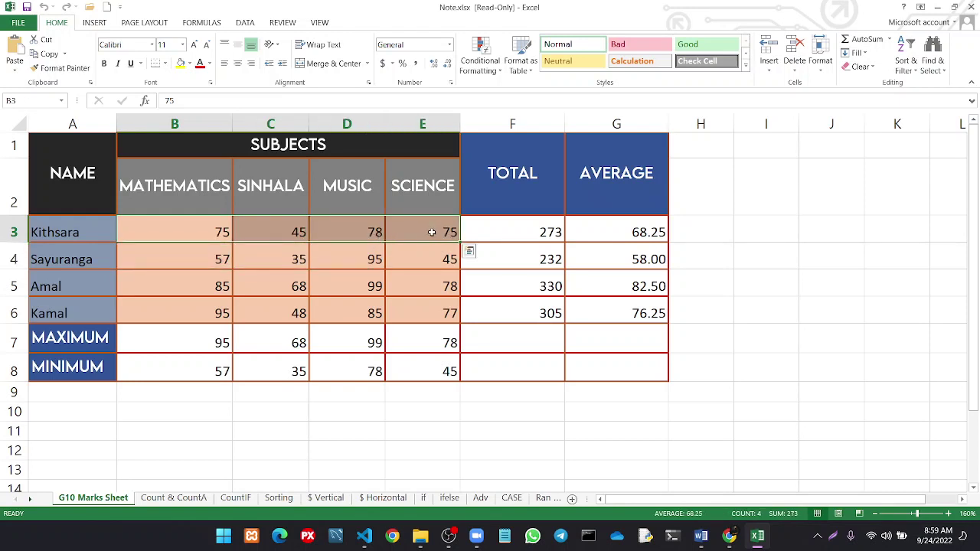
click(196, 230)
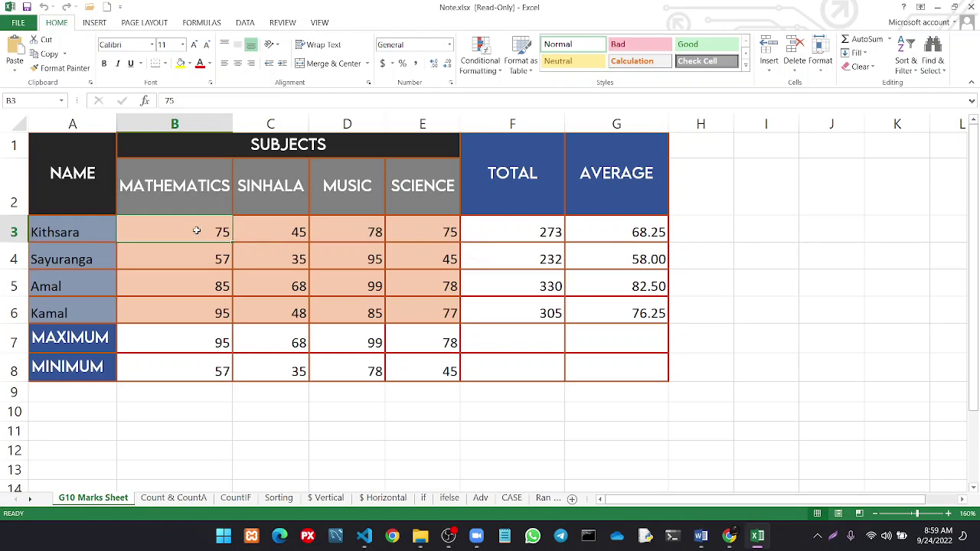
drag(196, 231, 196, 305)
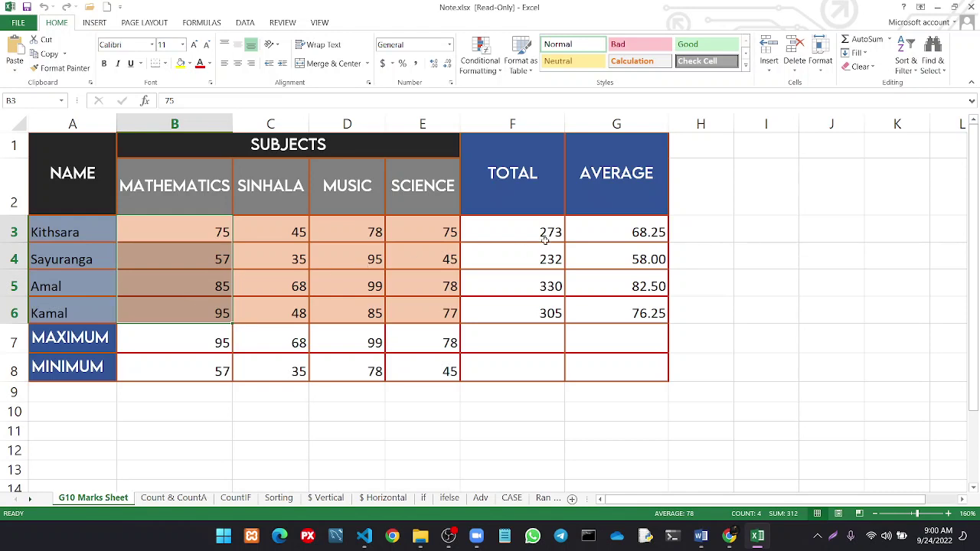
mouse_move(420, 536)
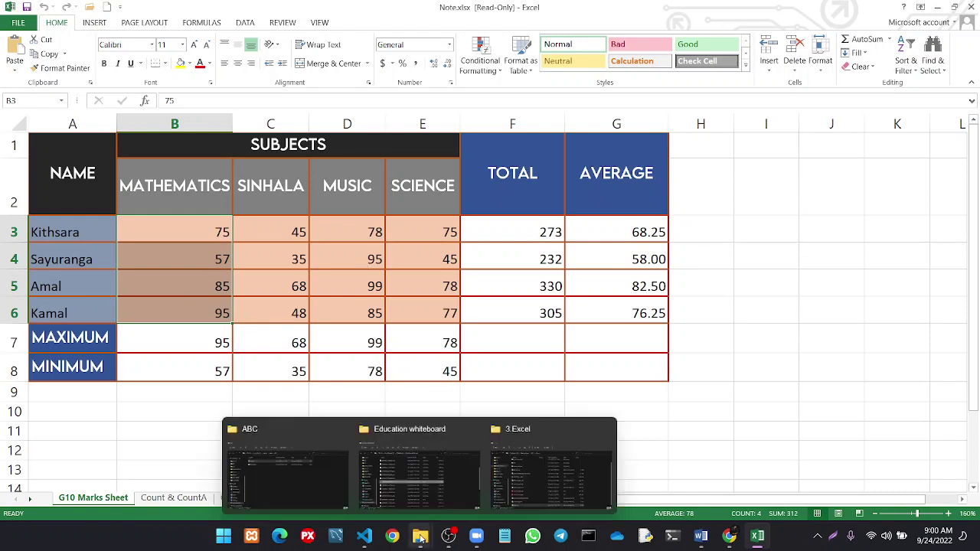
Bring Functions.docx forward in Word and briefly view its recent documents list
click(701, 536)
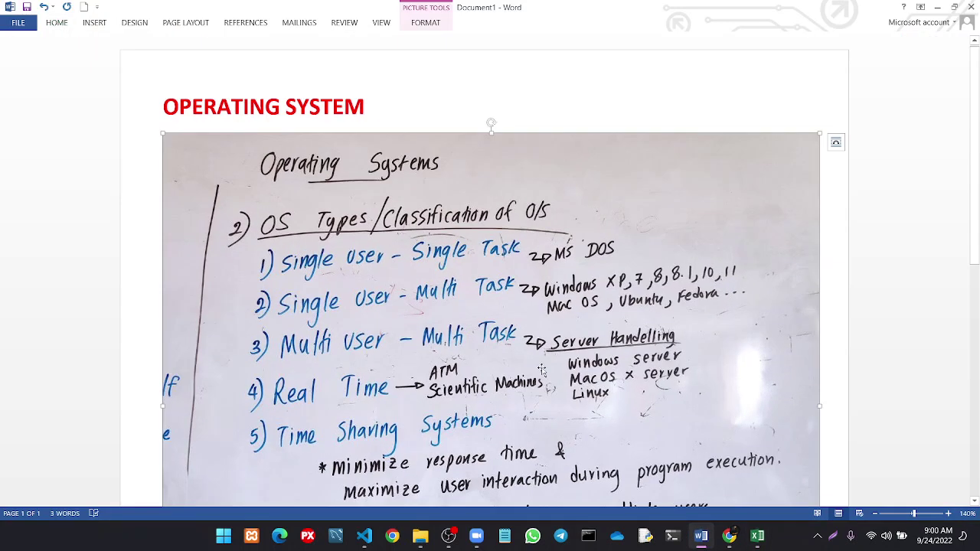
key(ctrl+o)
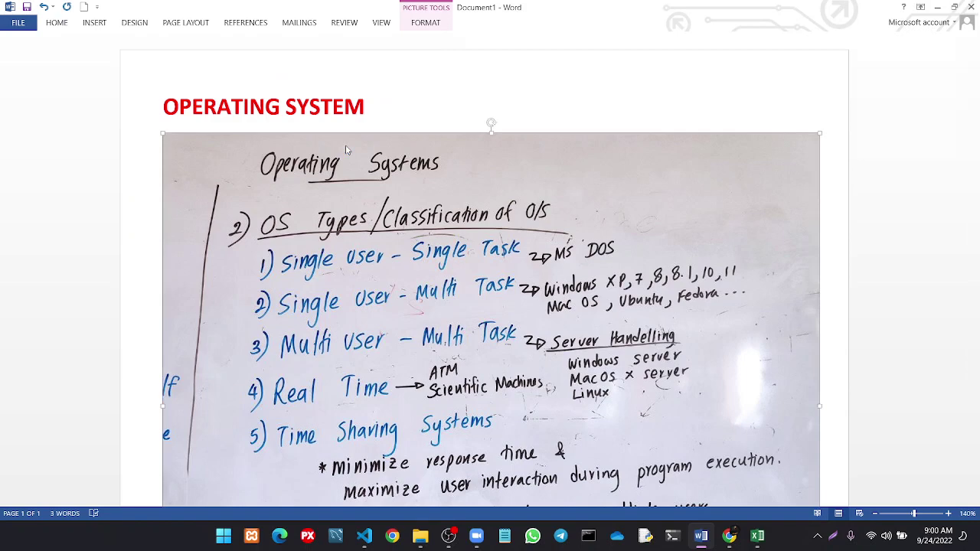
key(Escape)
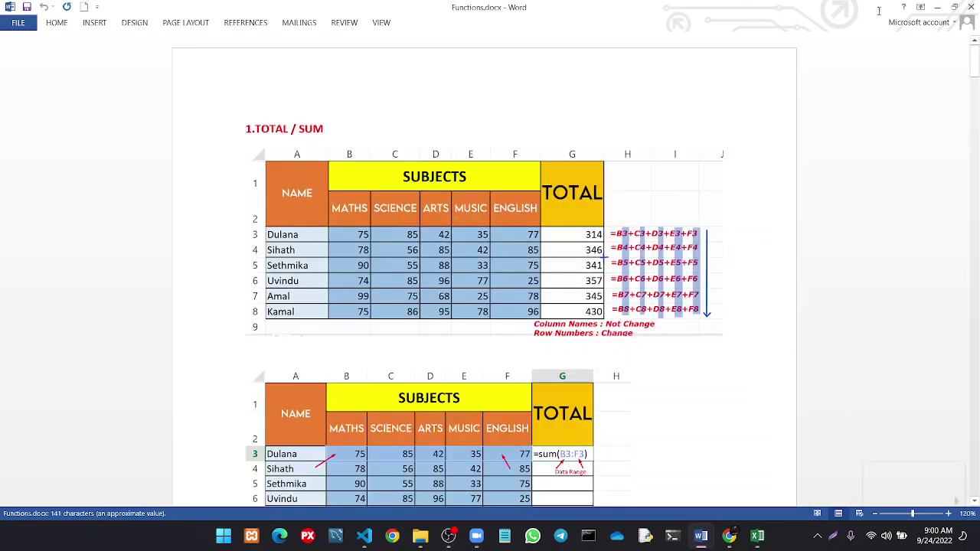
Minimize Functions.docx and return to the Note.xlsx workbook in Excel
click(938, 9)
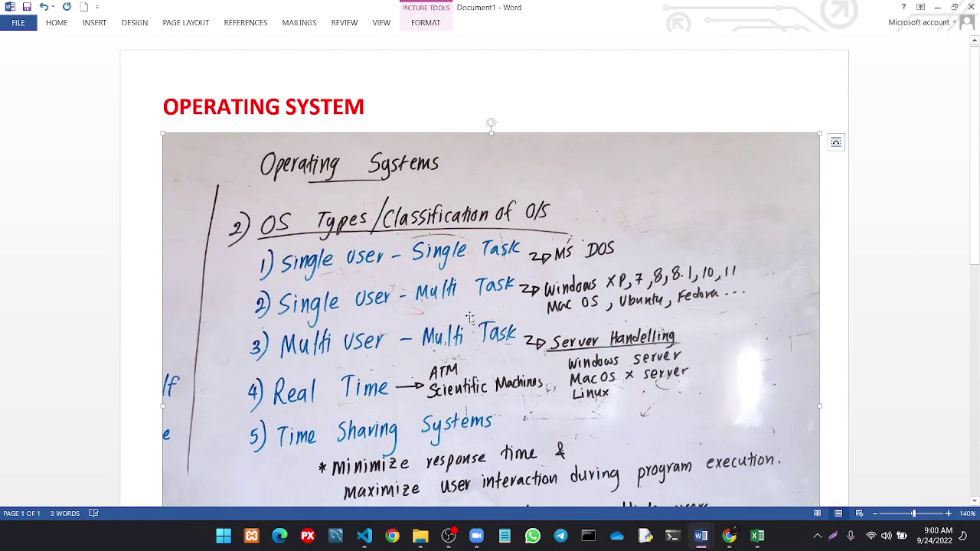
click(449, 535)
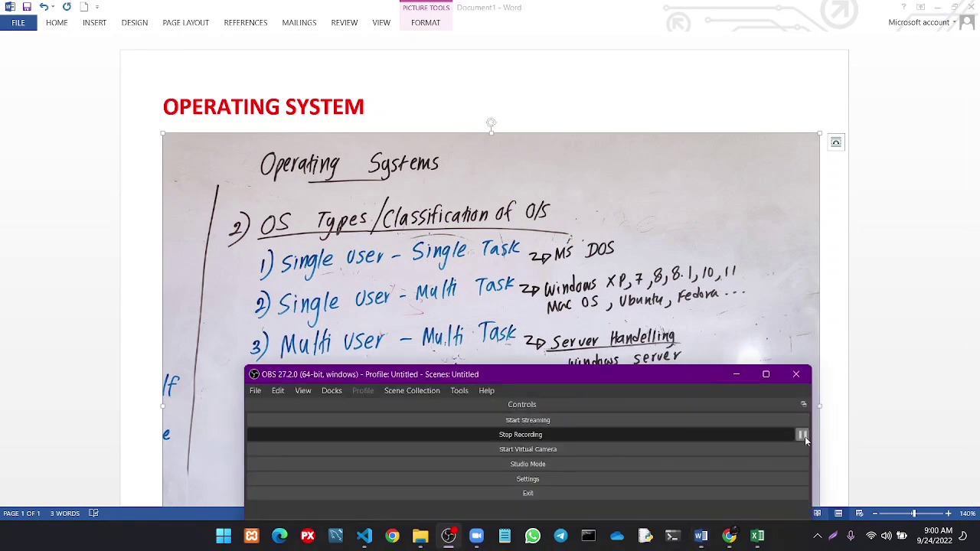
click(735, 375)
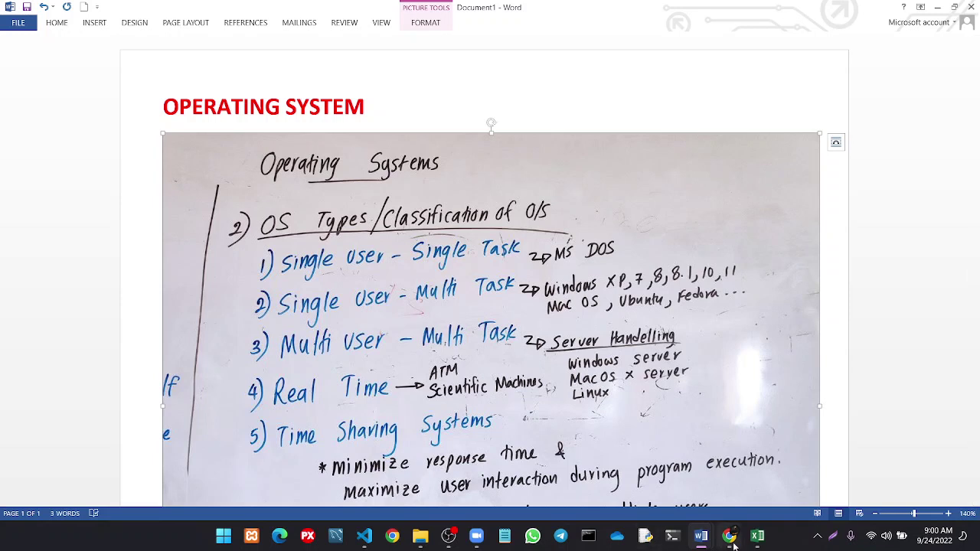
click(760, 544)
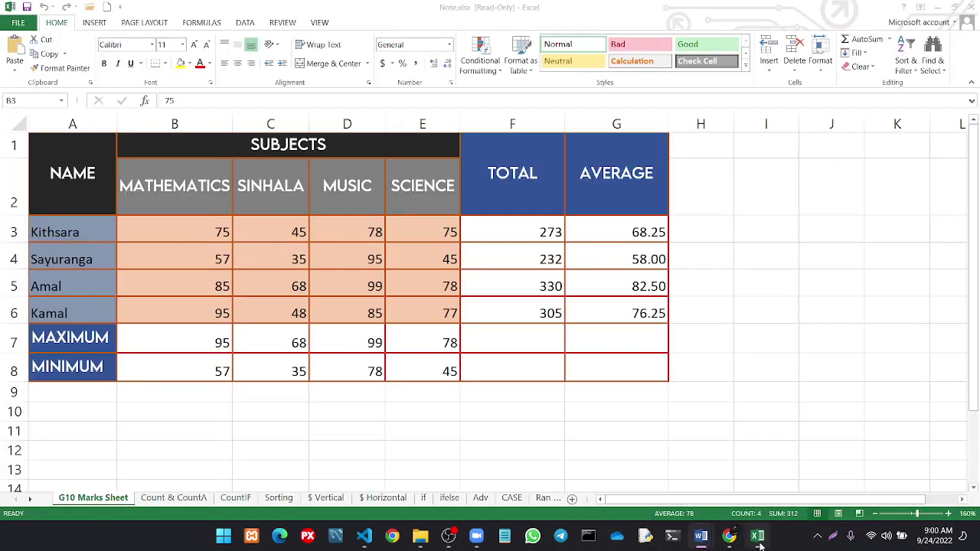
Replace F3 with =SUM(B3:E3), giving Kithsara's total 273
click(525, 232)
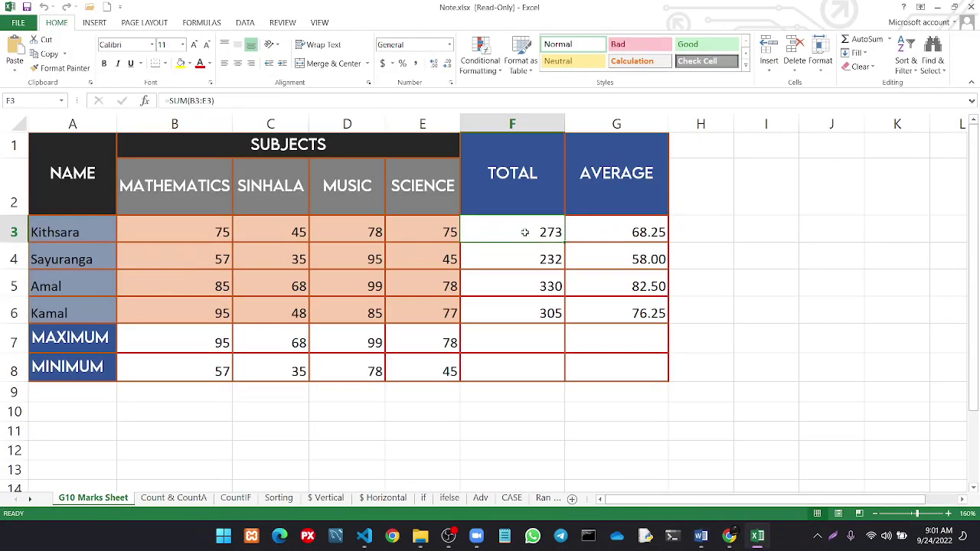
key(BackSpace)
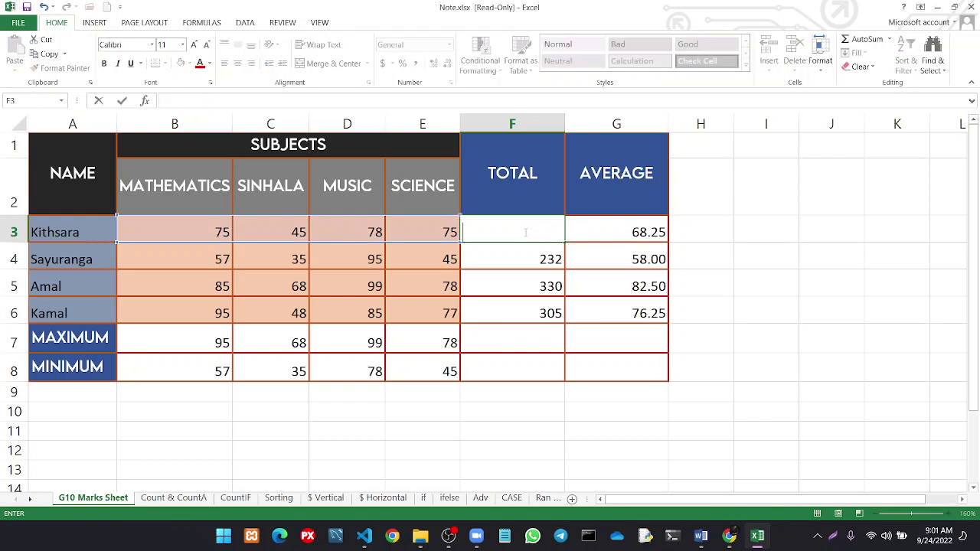
text(=sum)
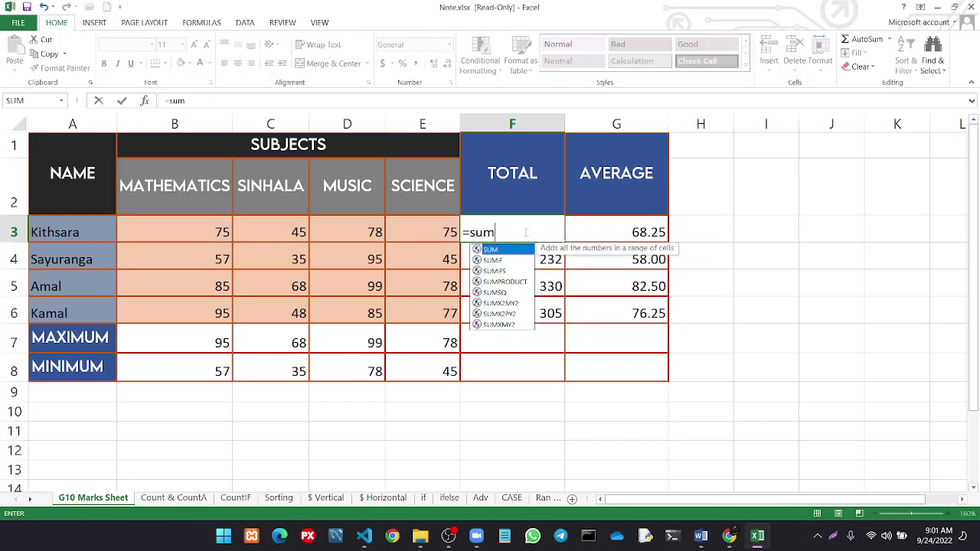
text(()
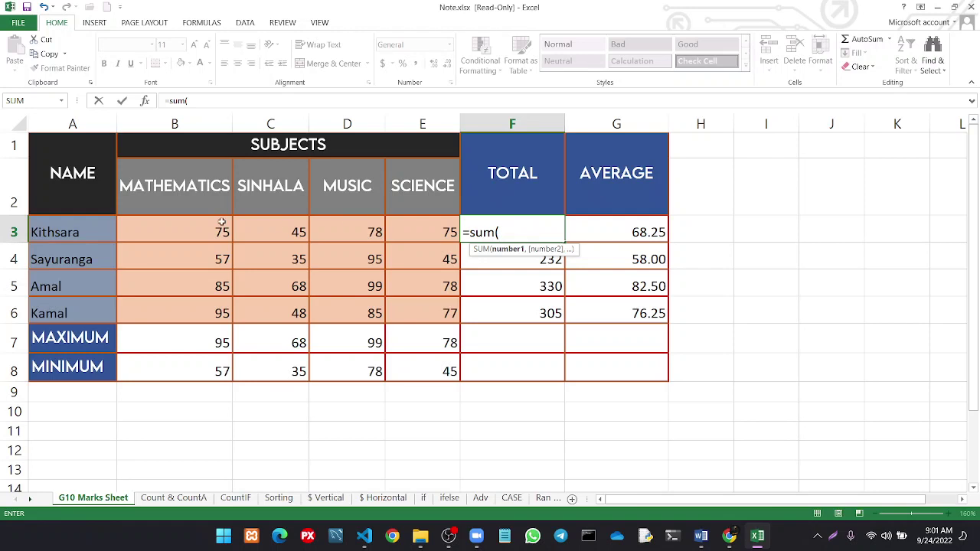
drag(208, 227, 393, 235)
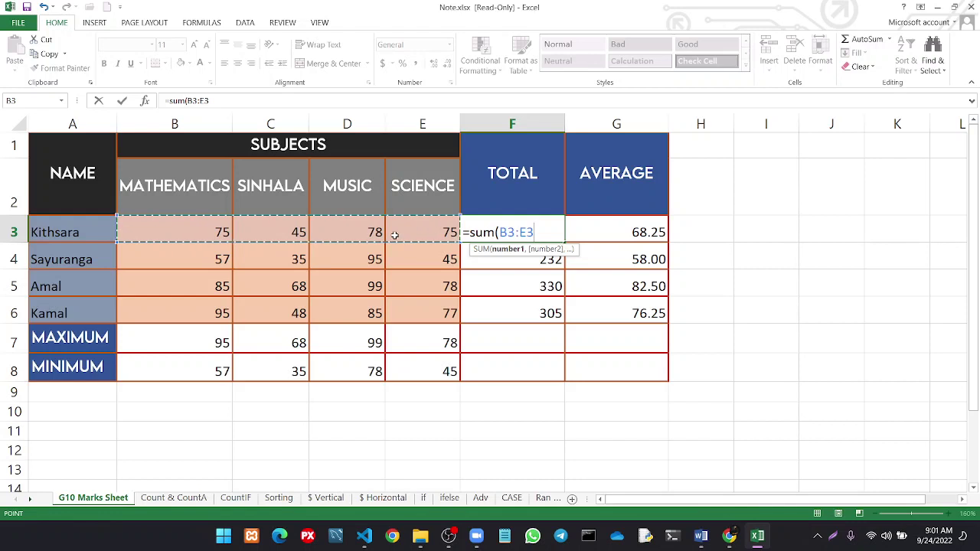
text())
key(Return)
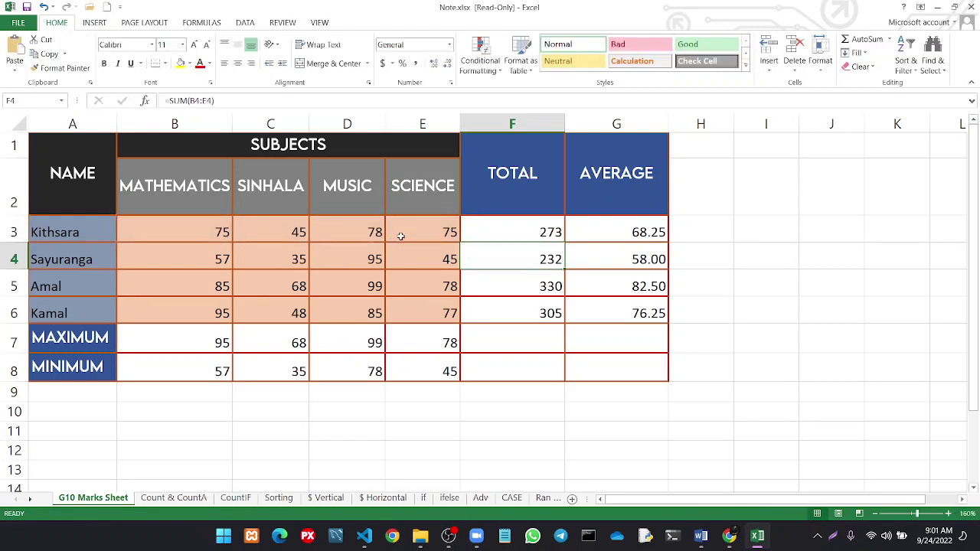
Fill the total down to F6 (232, 330, 305) and select the AVERAGE values G3:G6
click(492, 232)
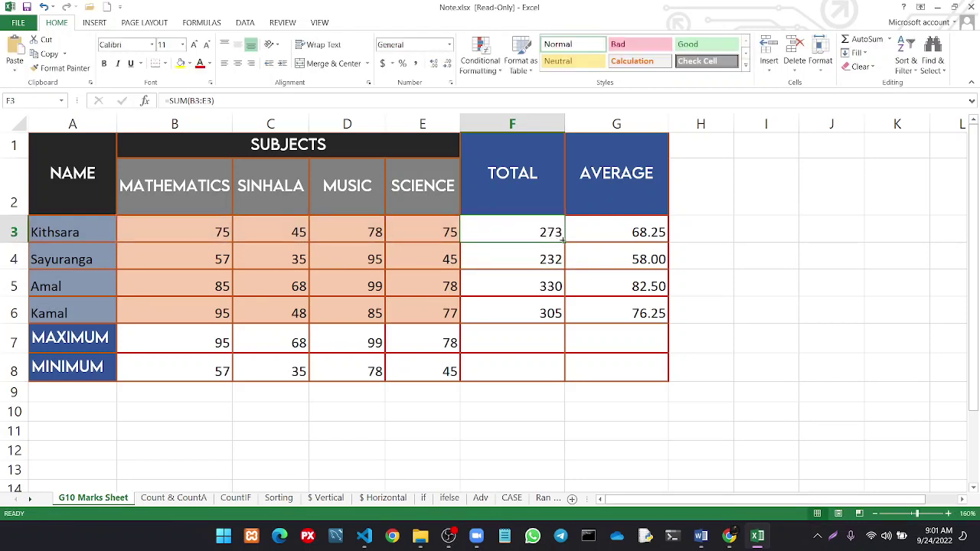
drag(564, 241, 570, 322)
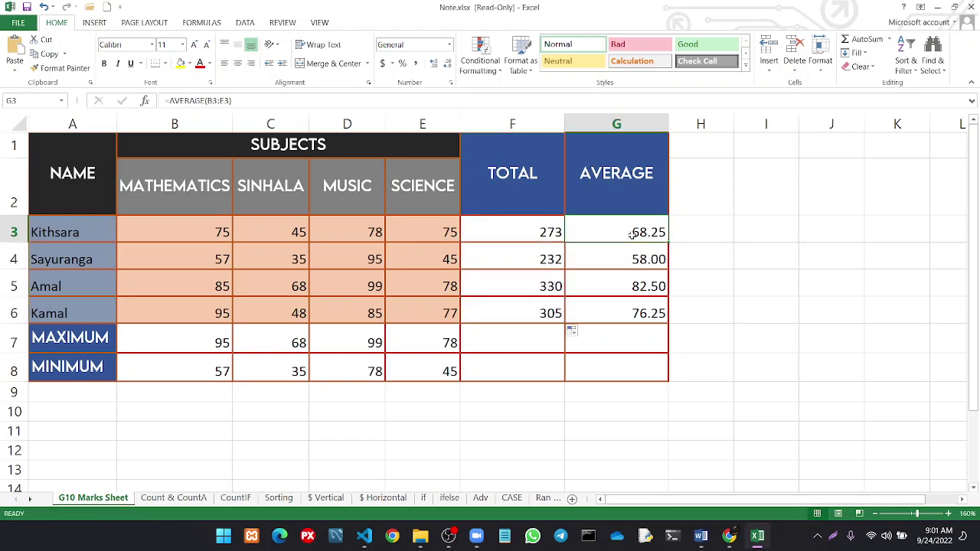
drag(631, 234, 632, 315)
Clear the AVERAGE values G3:G6 and the MAXIMUM and MINIMUM rows B7:E8
key(Delete)
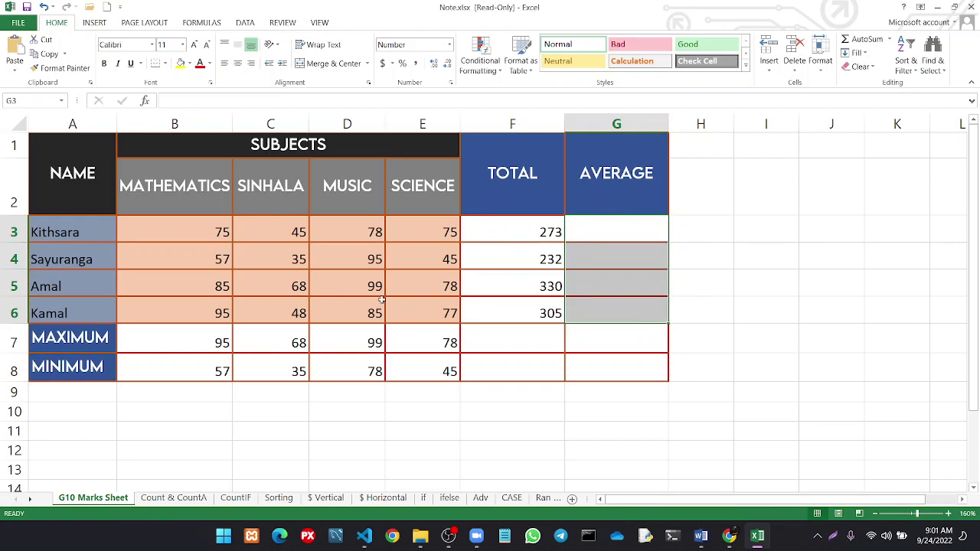
mouse_move(176, 339)
mouse_down()
mouse_move(297, 364)
mouse_move(404, 359)
mouse_up()
key(Delete)
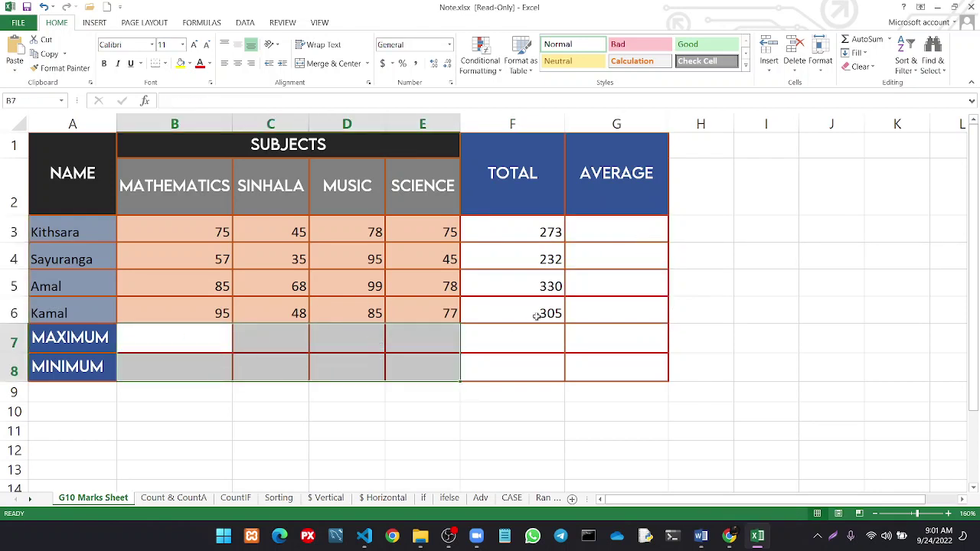
Open F3 for editing to display its =SUM(B3:E3) formula
click(537, 317)
double_click(532, 234)
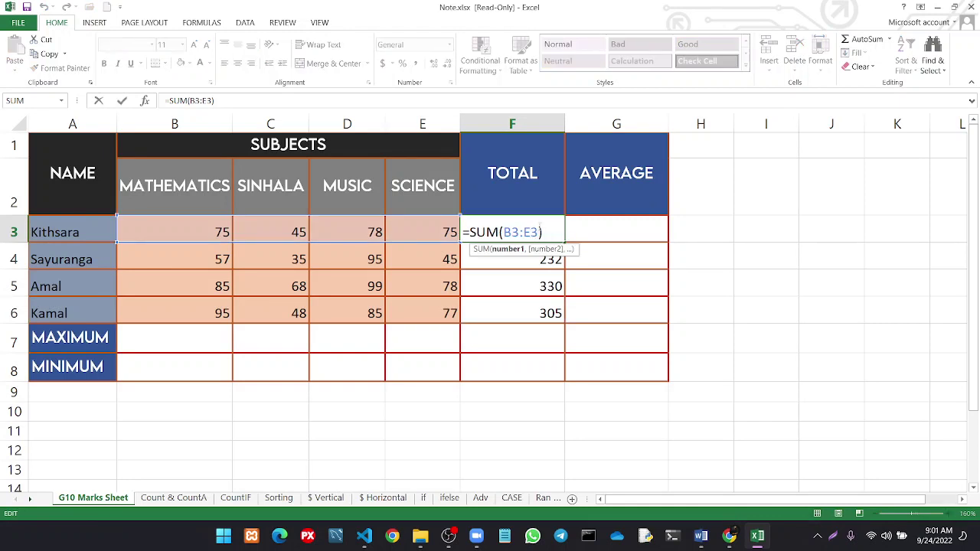
click(545, 229)
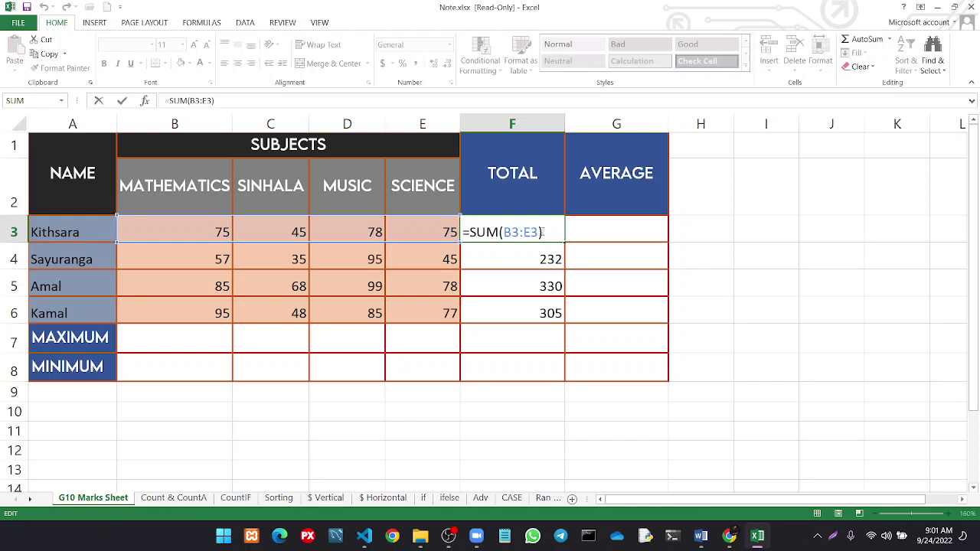
click(448, 535)
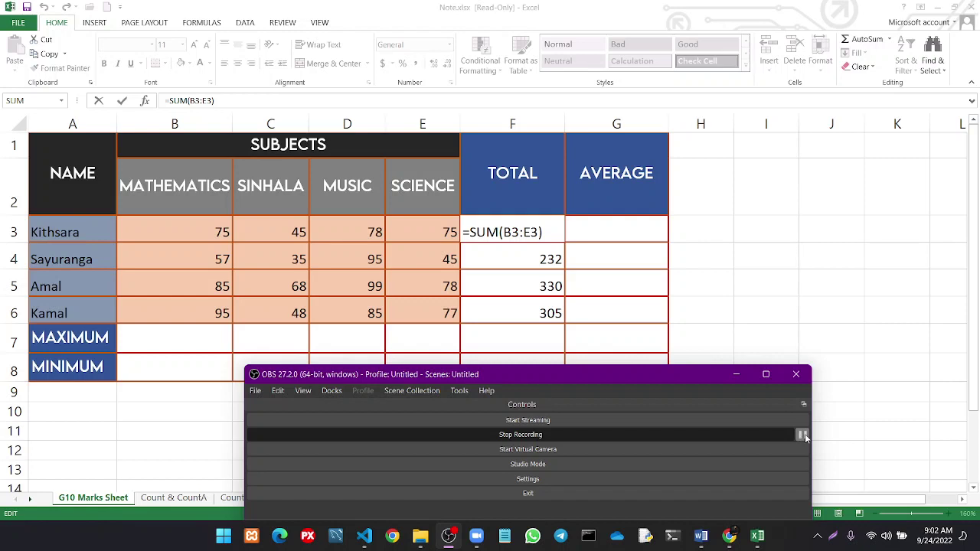
click(735, 375)
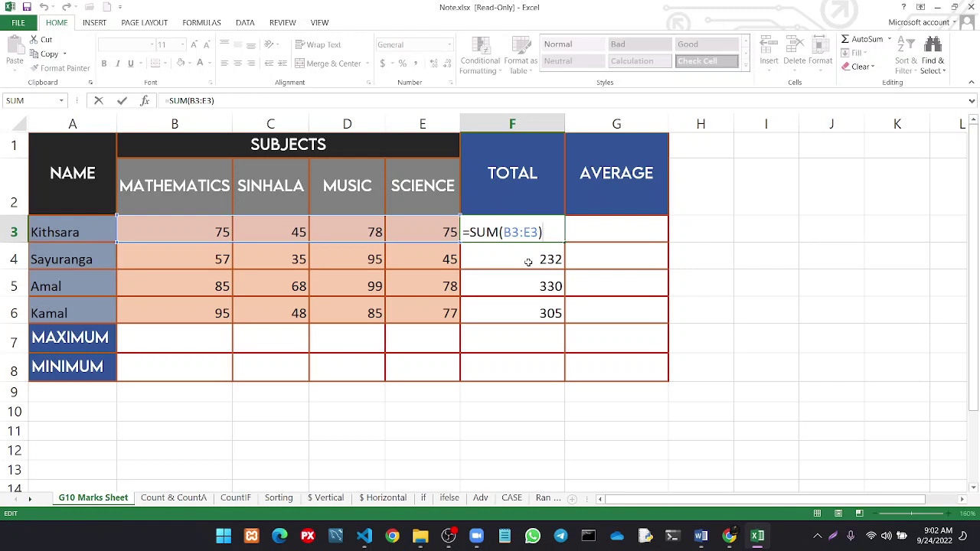
mouse_move(700, 536)
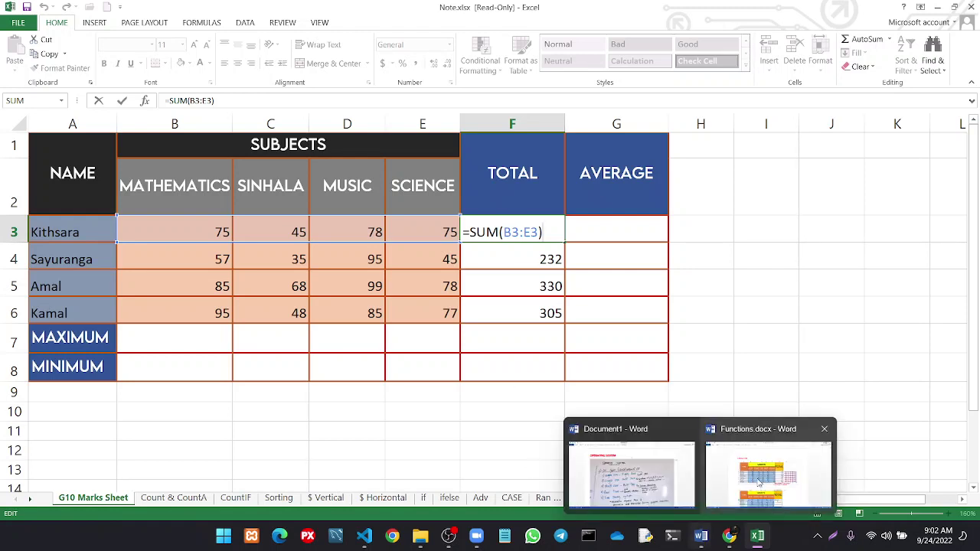
Review the =sum(B3:F3) table in Functions.docx, then bring Note.xlsx back to front
click(759, 480)
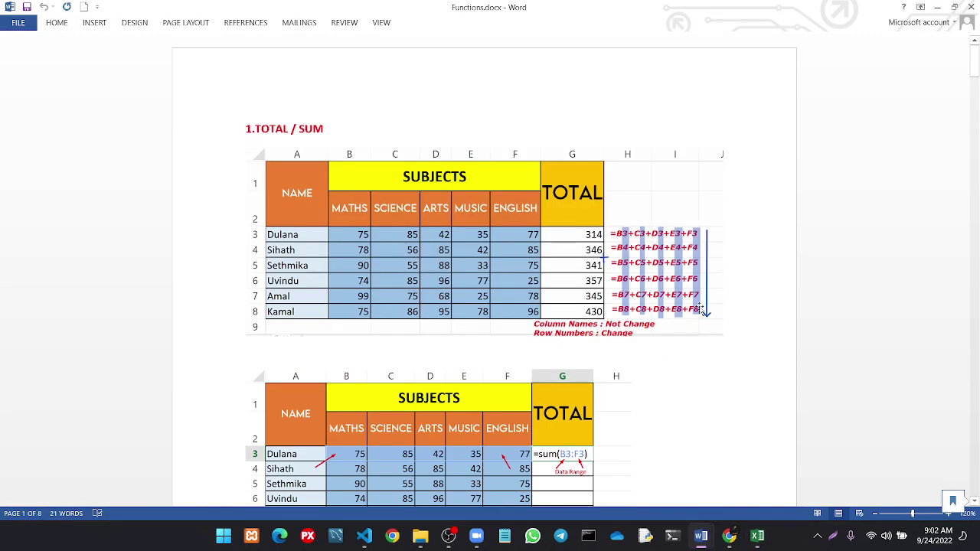
ctrl+scroll(700, 307, up, 1)
ctrl+scroll(701, 308, up, 3)
ctrl+scroll(700, 308, up, 2)
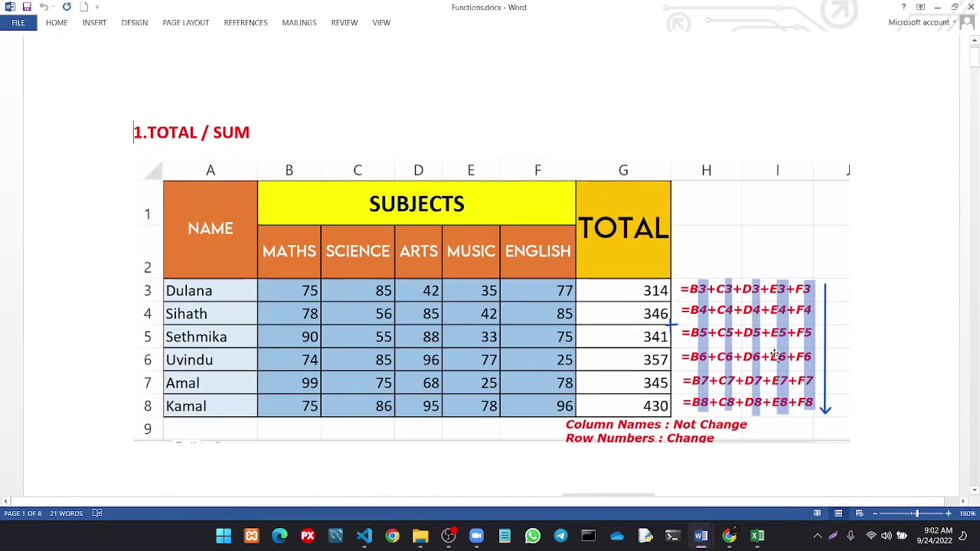
scroll(775, 356, down, 5)
scroll(775, 356, down, 2)
scroll(775, 356, down, 2)
scroll(775, 356, down, 1)
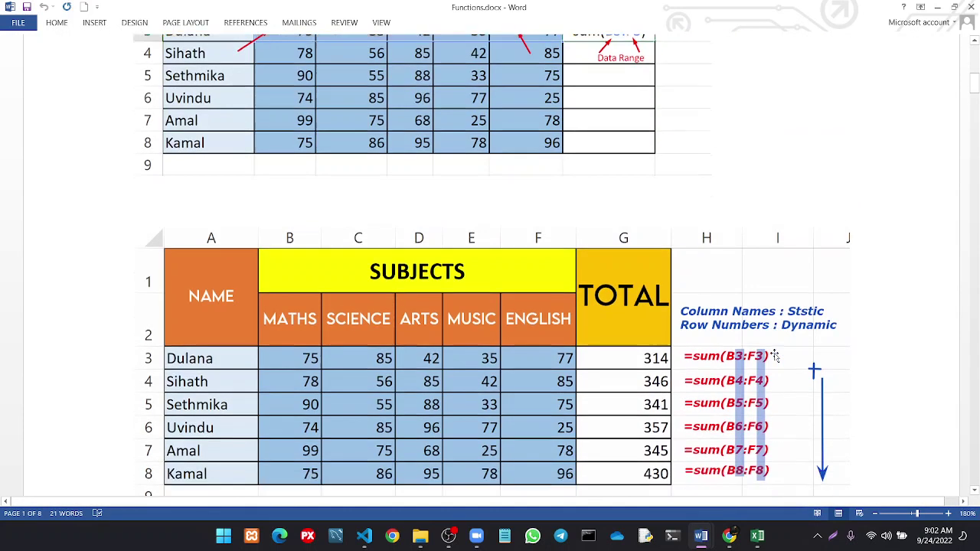
scroll(776, 356, down, 3)
ctrl+scroll(772, 357, up, 2)
ctrl+scroll(765, 325, up, 3)
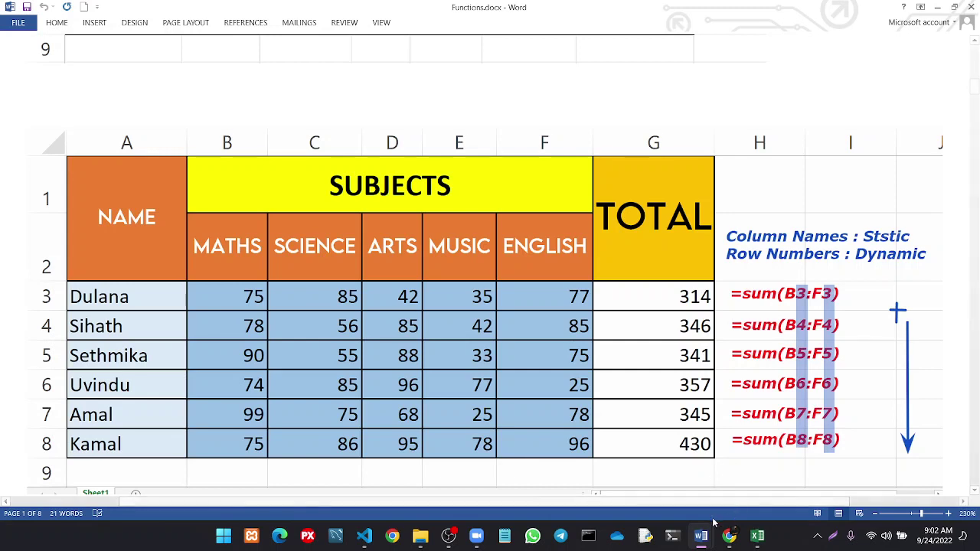
mouse_move(757, 536)
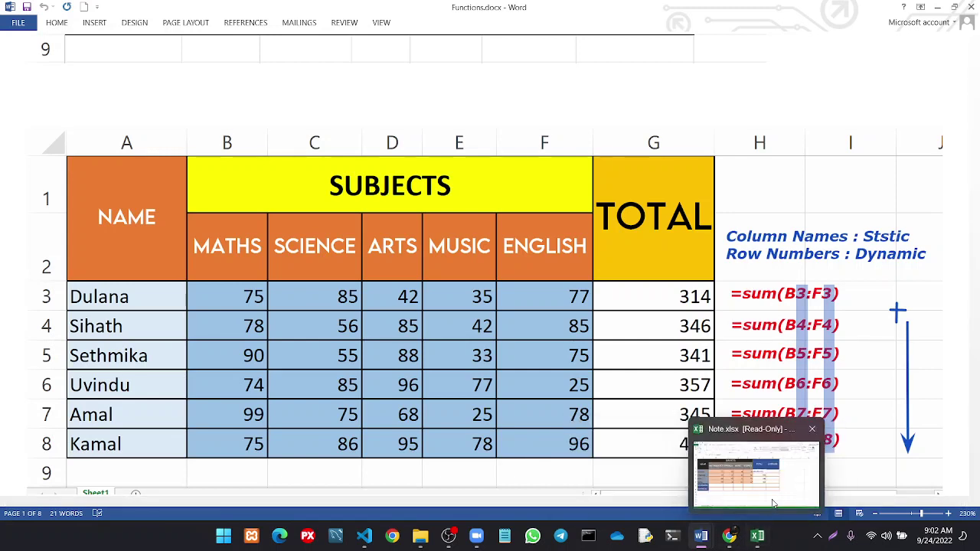
click(773, 503)
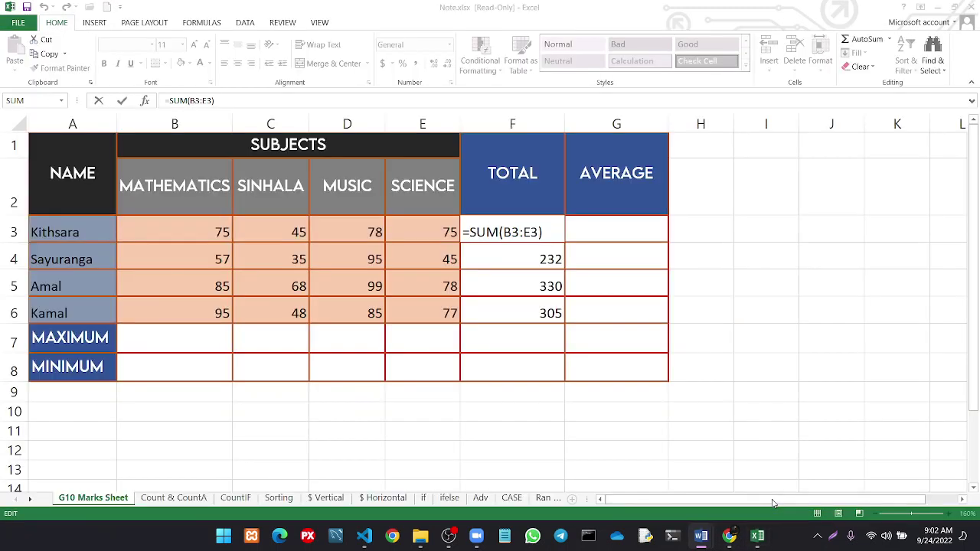
Enter =AVERAGE(B3:E3) in G3 for Kithsara's average of 68.25
click(604, 230)
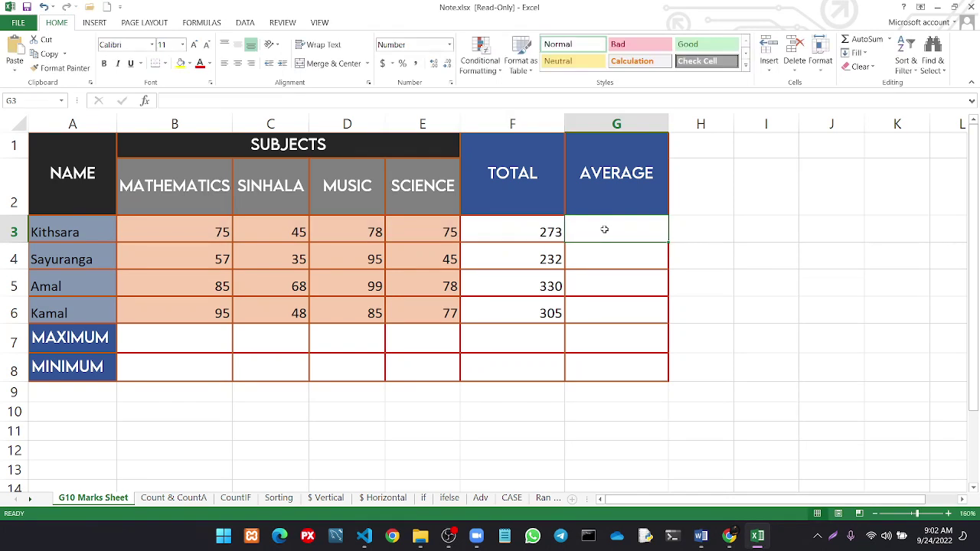
text(=average)
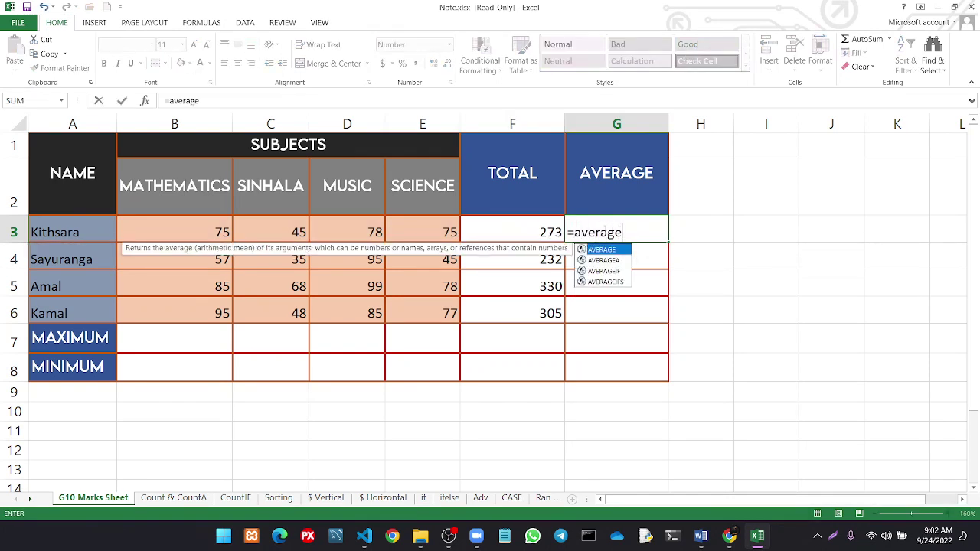
text(()
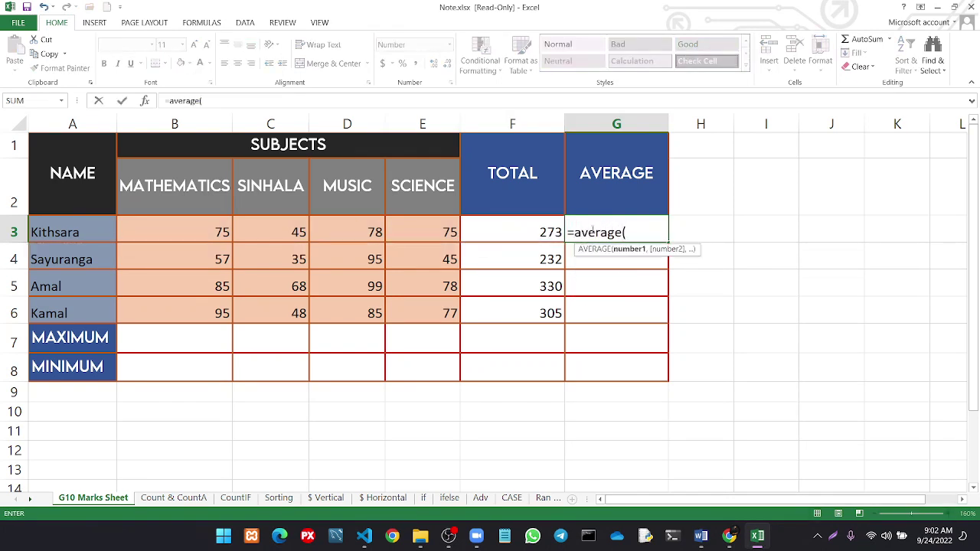
drag(203, 229, 404, 242)
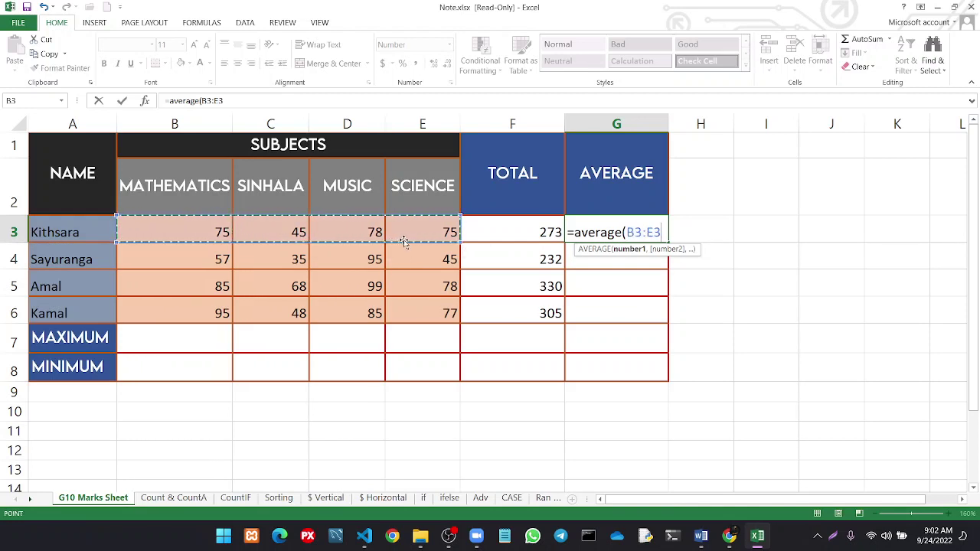
text())
key(Return)
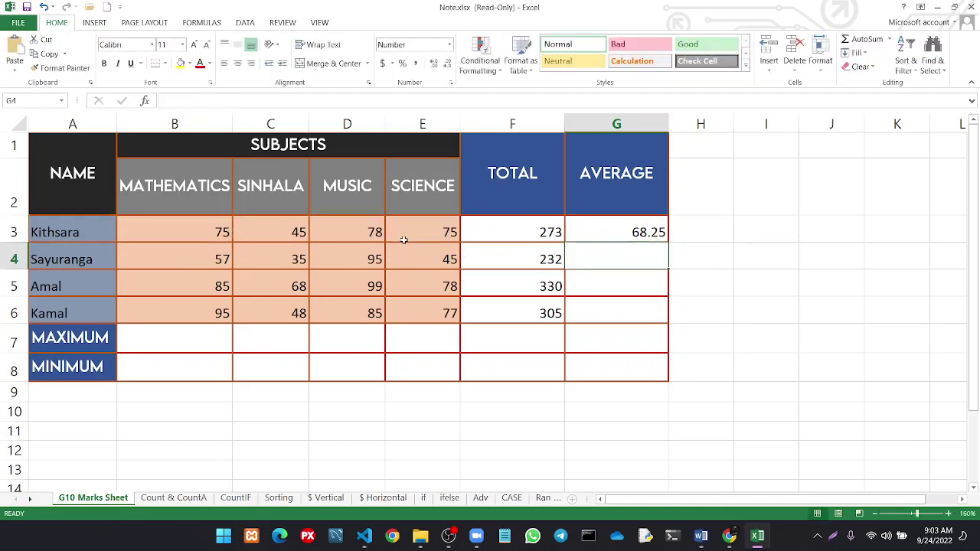
Fill the average formula down to G6, giving 58.00, 82.50 and 76.25
click(597, 237)
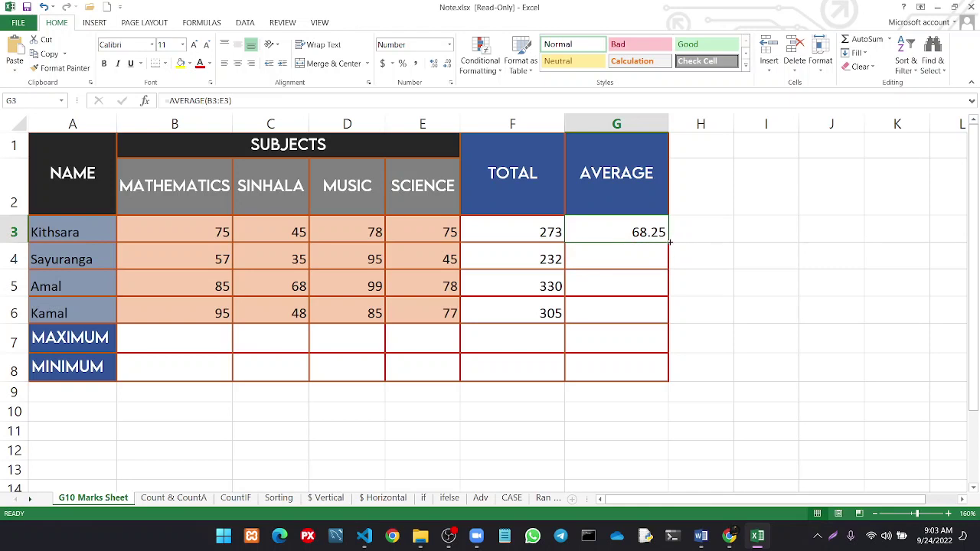
drag(665, 244, 635, 235)
drag(668, 243, 662, 316)
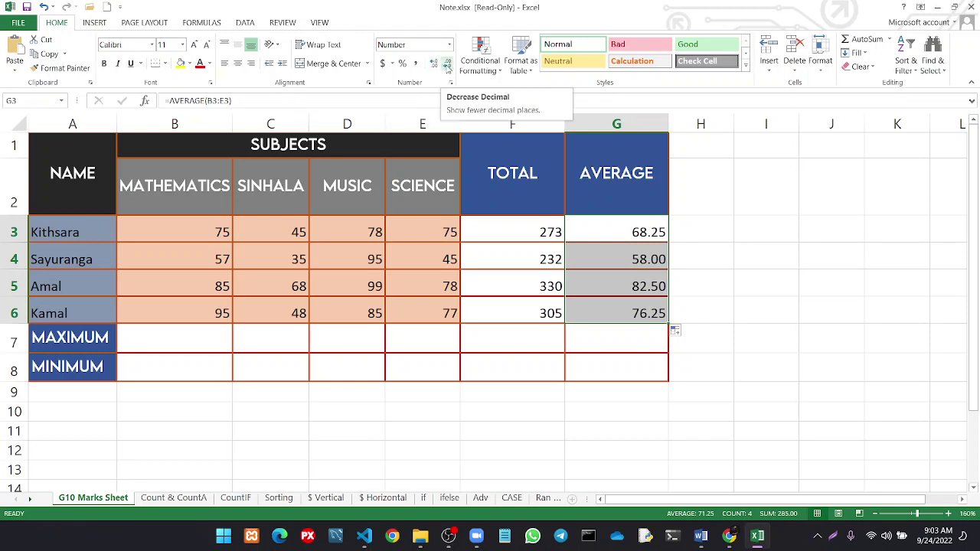
click(447, 64)
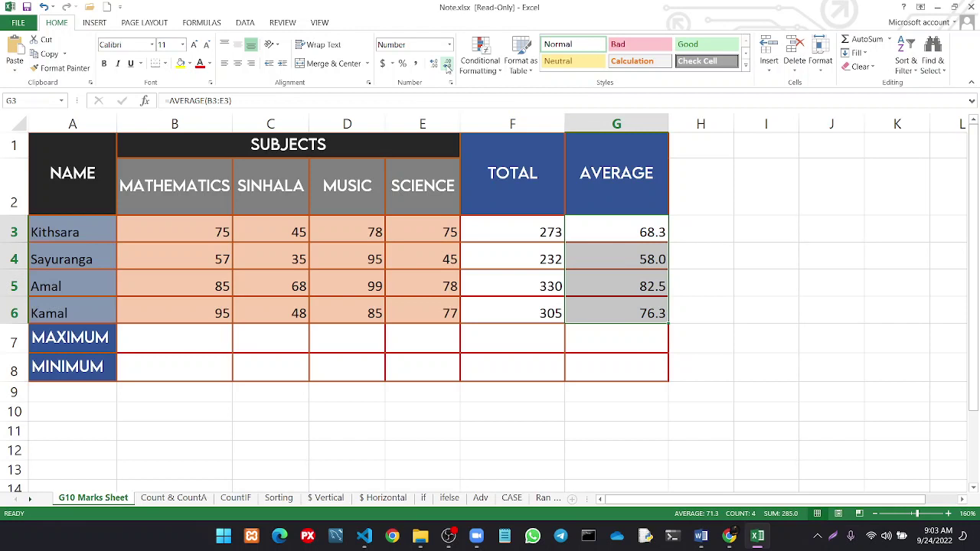
click(447, 65)
double_click(434, 65)
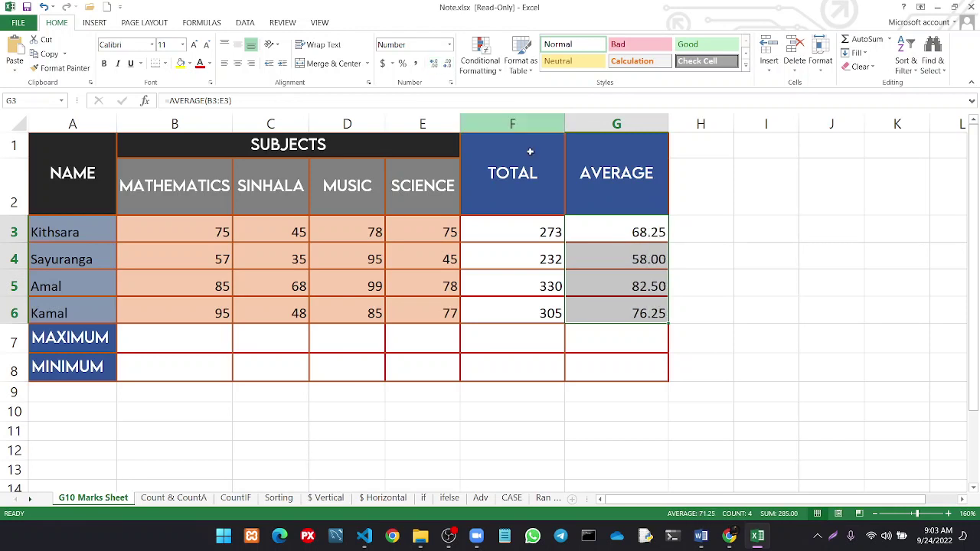
right_click(632, 266)
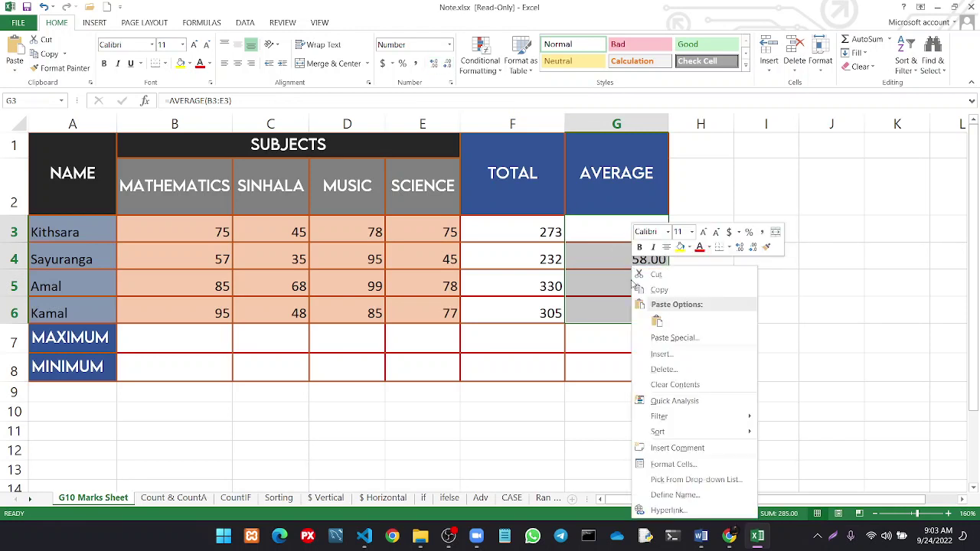
click(657, 462)
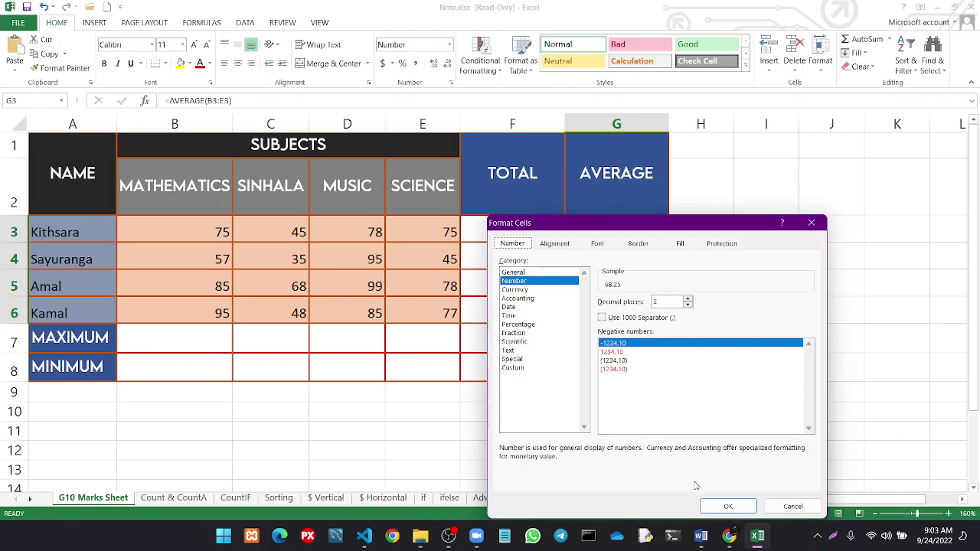
click(709, 504)
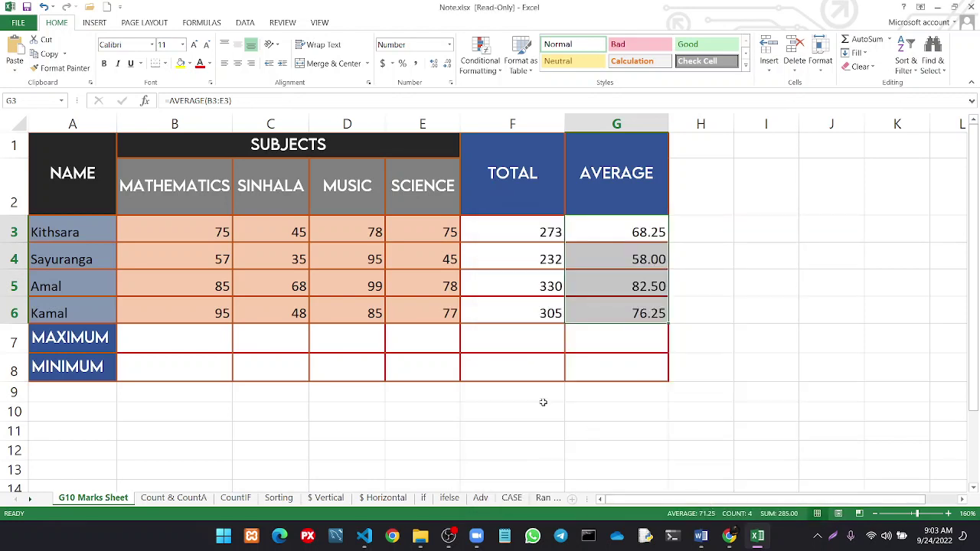
click(450, 394)
Enter =MAX(B3:B6) in B7, giving the mathematics maximum of 95
click(162, 330)
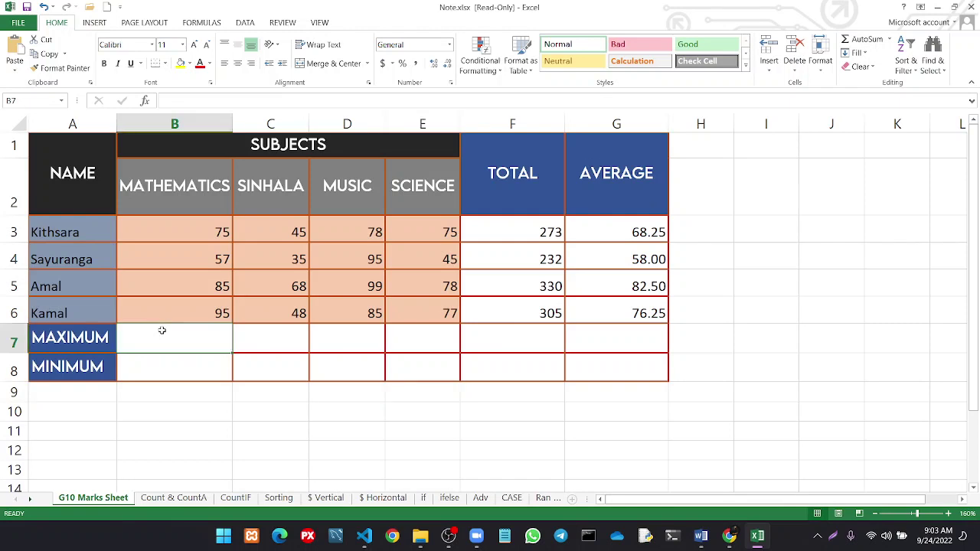
drag(171, 233, 173, 304)
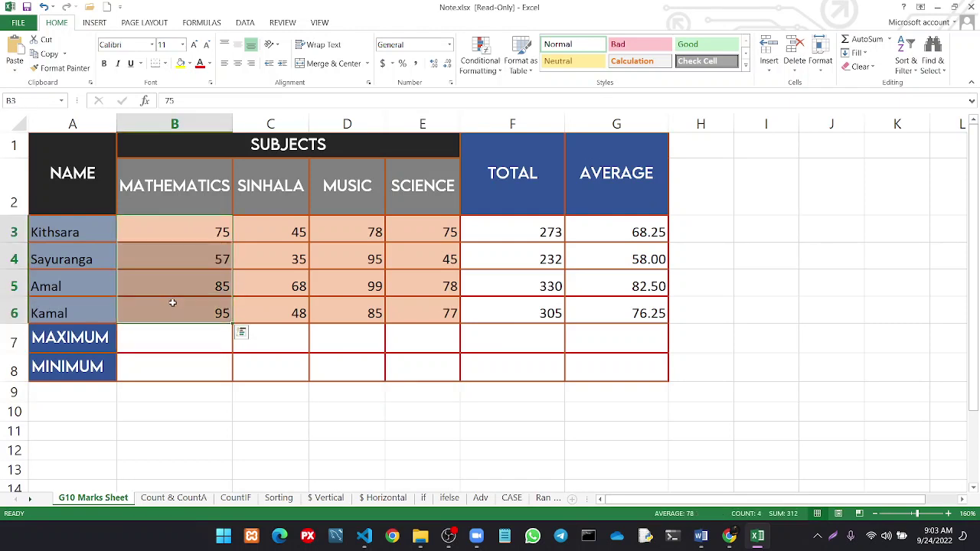
click(169, 342)
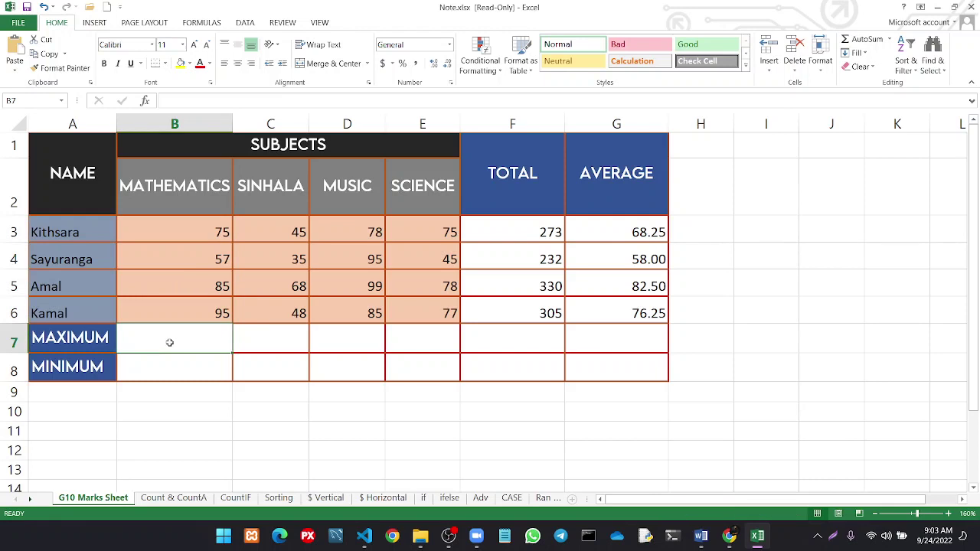
text(=)
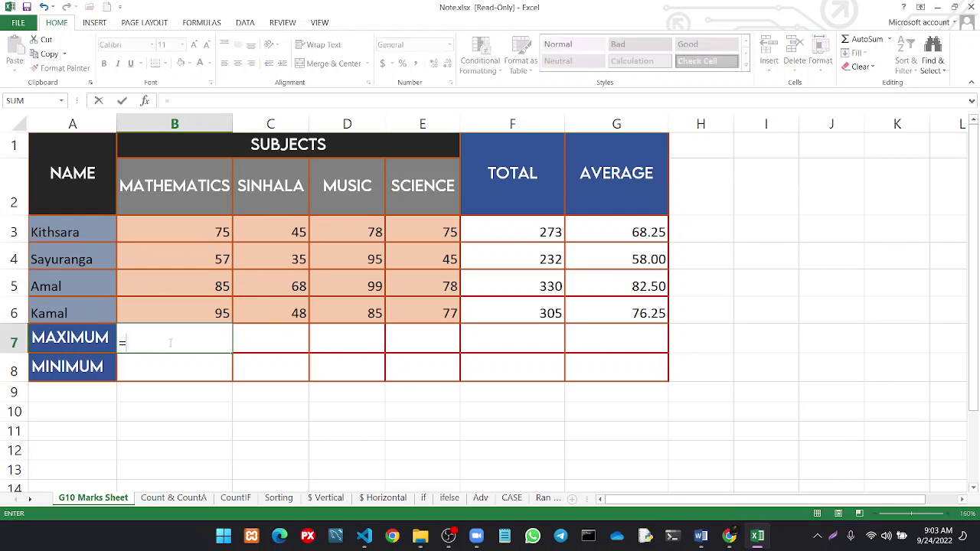
text(max)
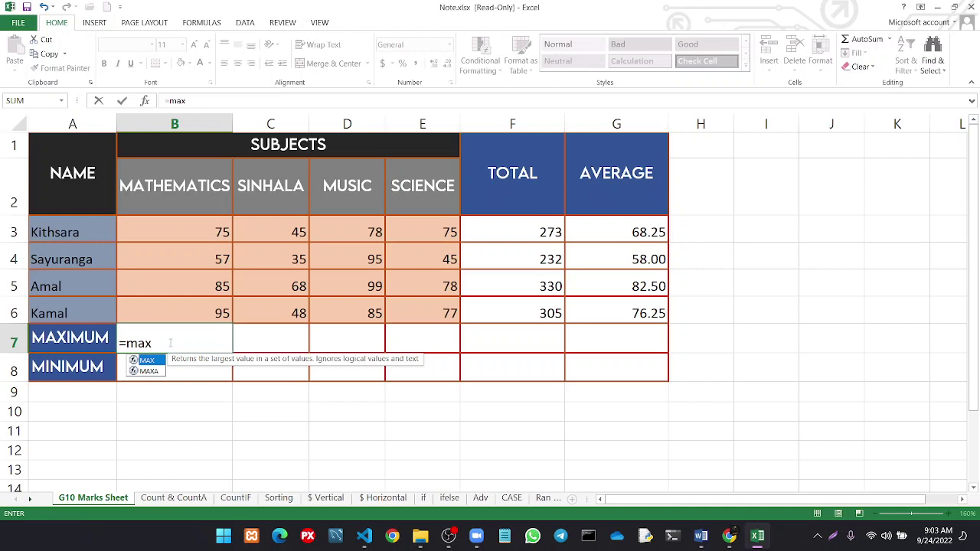
text(()
drag(187, 236, 177, 309)
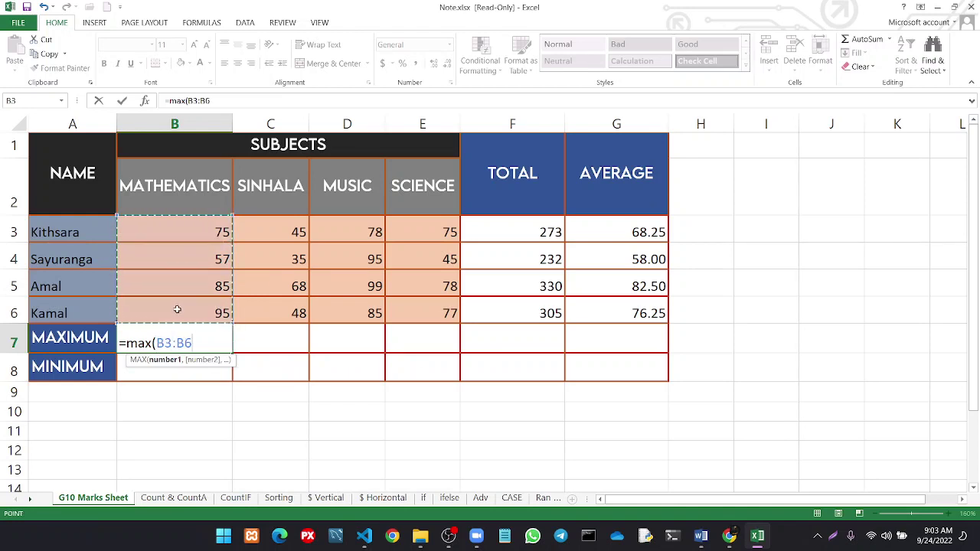
text())
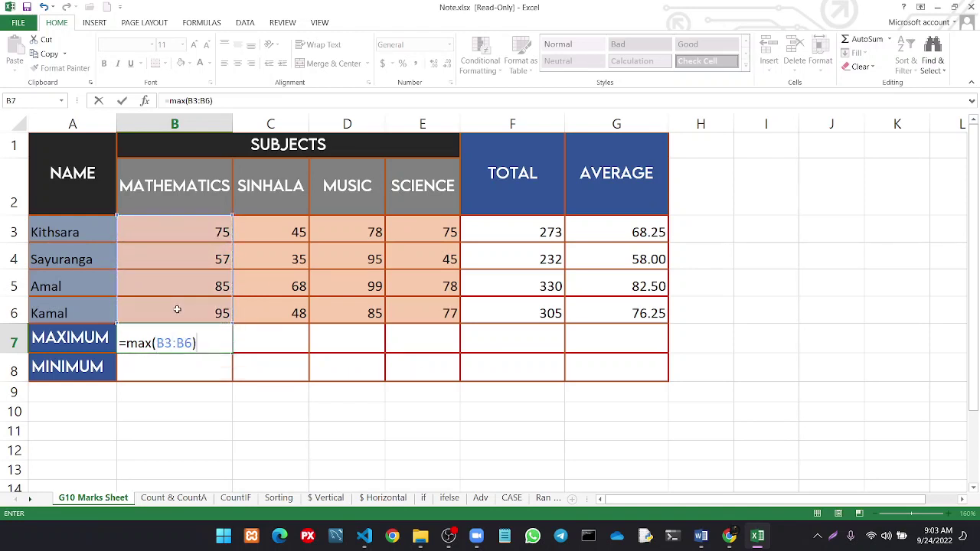
key(Return)
Fill the MAX formula across to E7, showing 68, 99 and 78
click(178, 338)
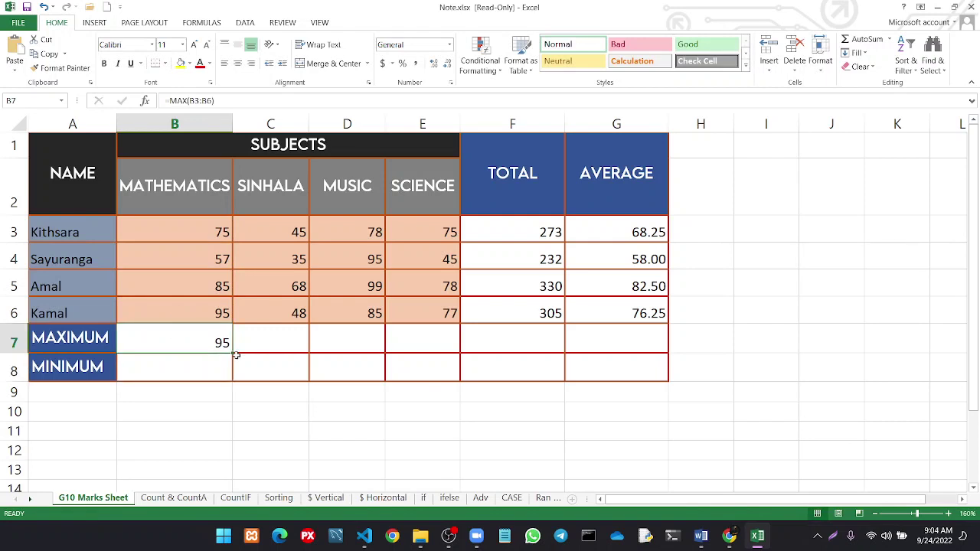
drag(231, 350, 344, 353)
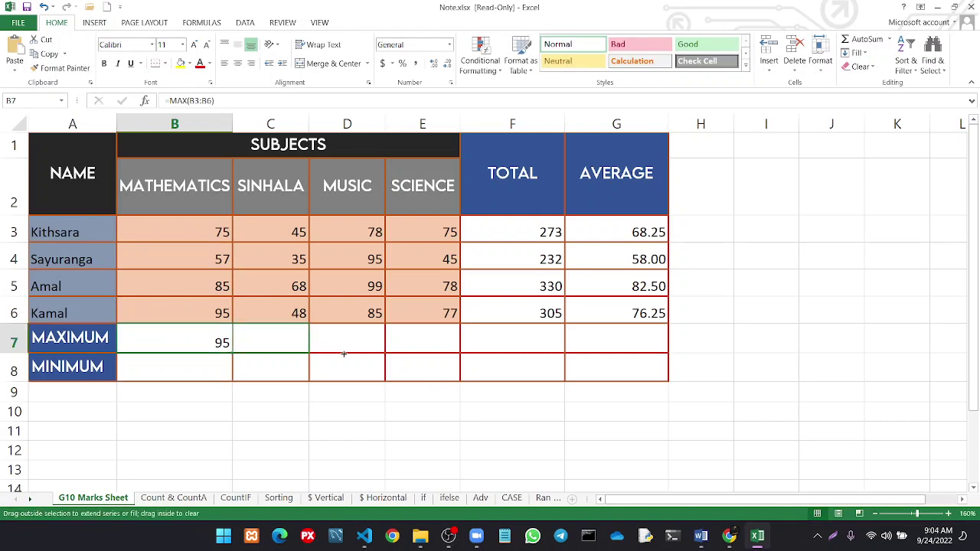
drag(465, 364, 466, 367)
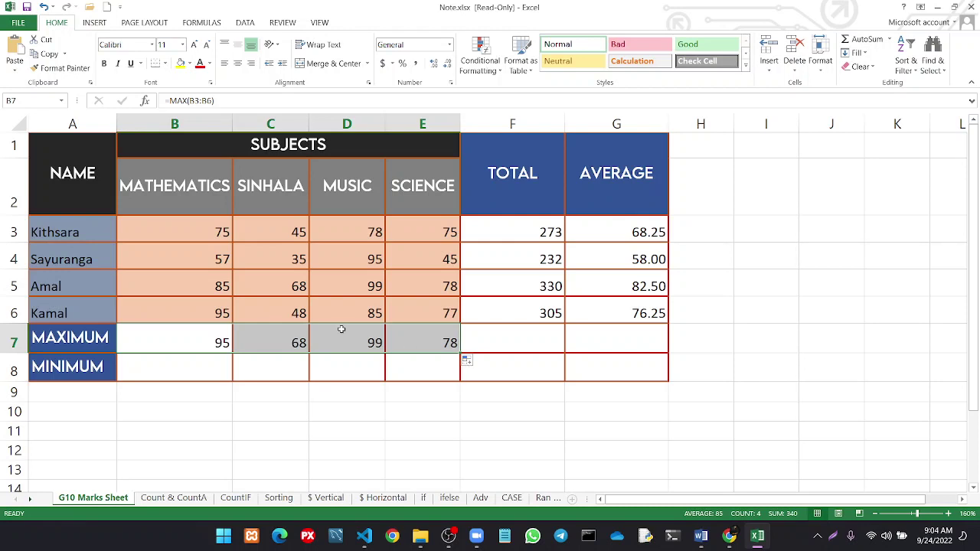
Inspect the MAX formulas in B7 through E7 to see the shifting column letters
double_click(222, 341)
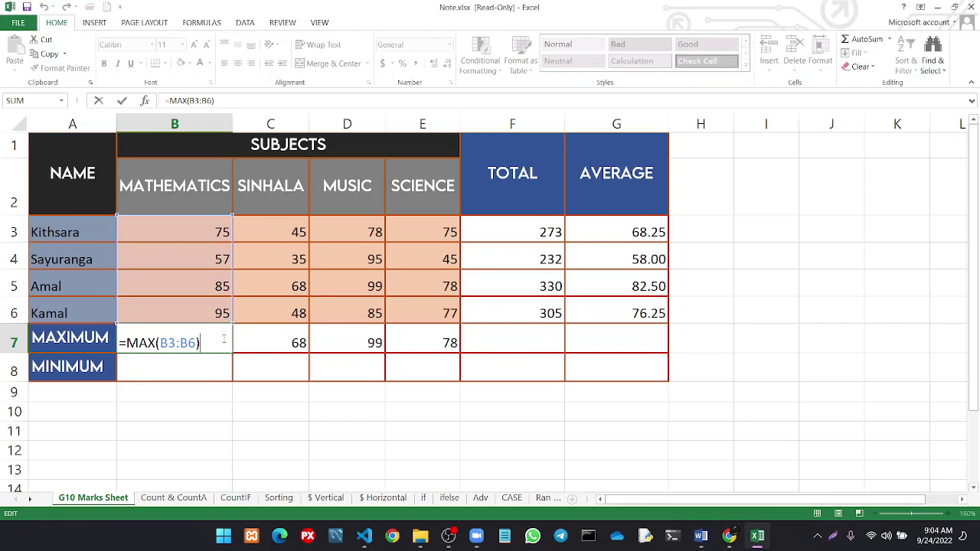
key(Return)
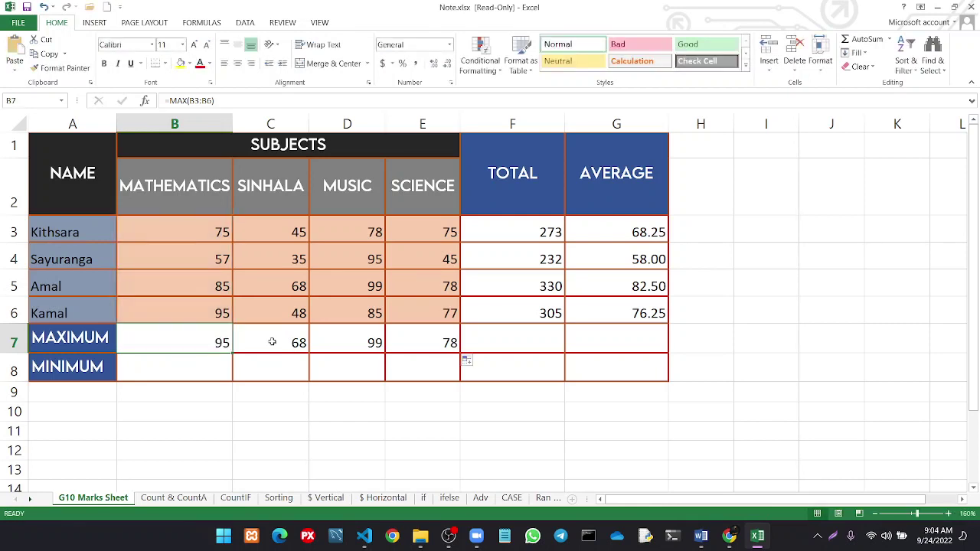
double_click(273, 342)
key(Escape)
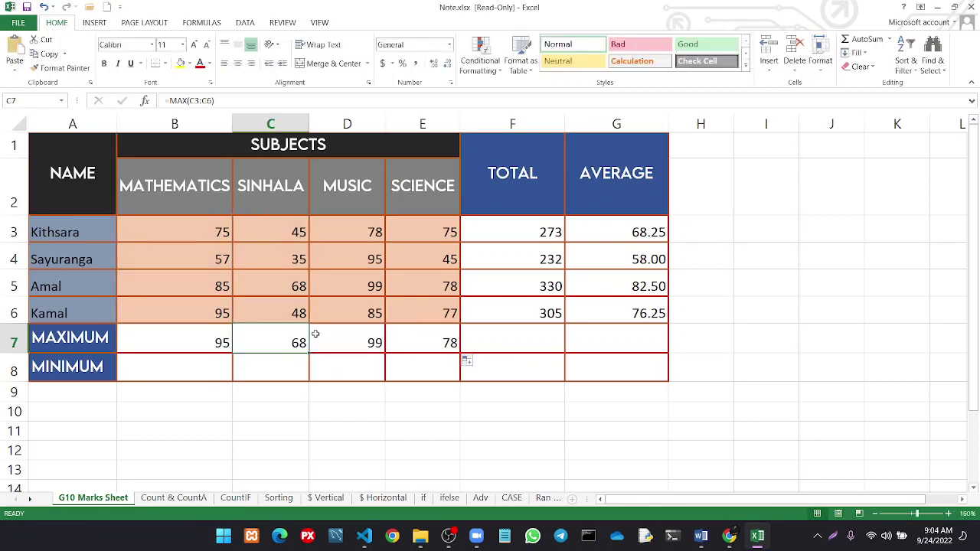
double_click(328, 335)
key(Escape)
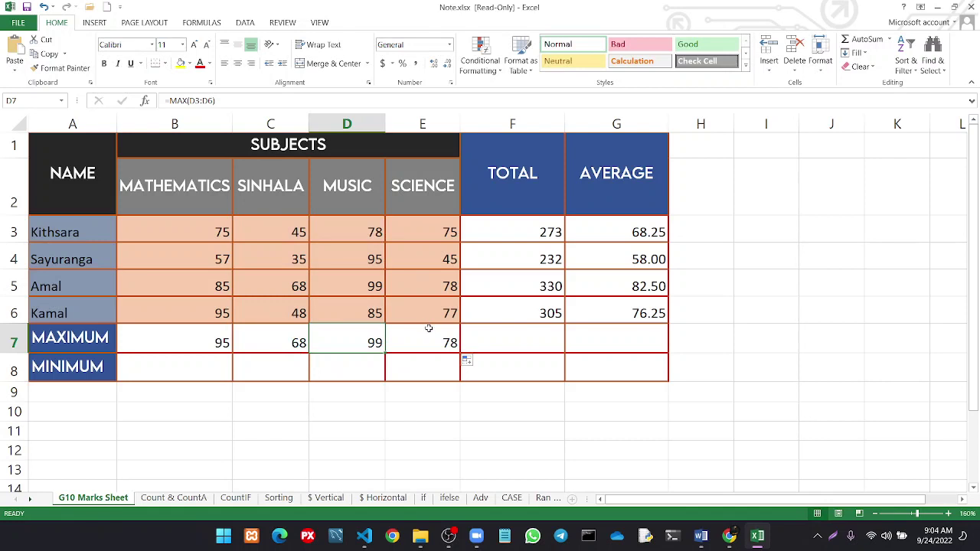
double_click(429, 330)
key(Escape)
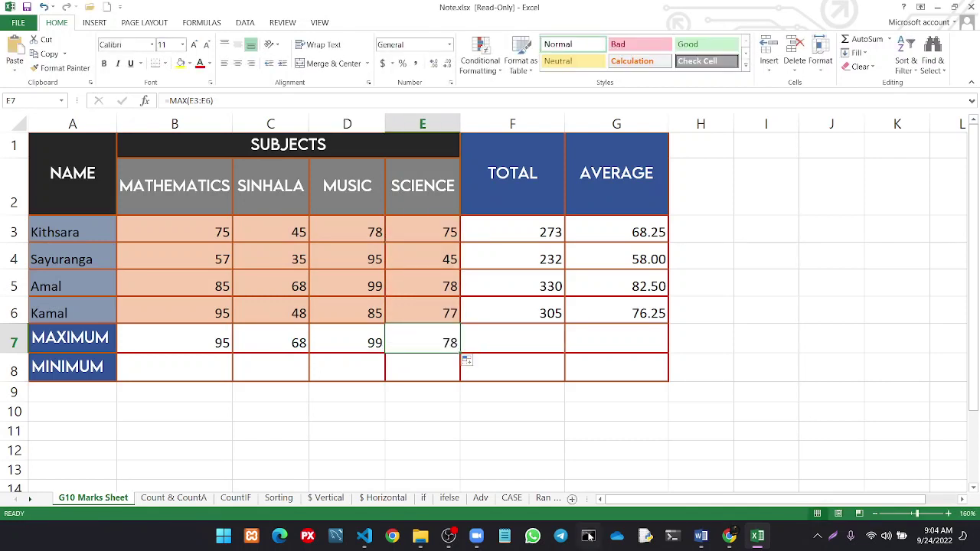
Review the =max(B3:B8) table in Functions.docx, then minimise Word
mouse_move(700, 536)
click(765, 490)
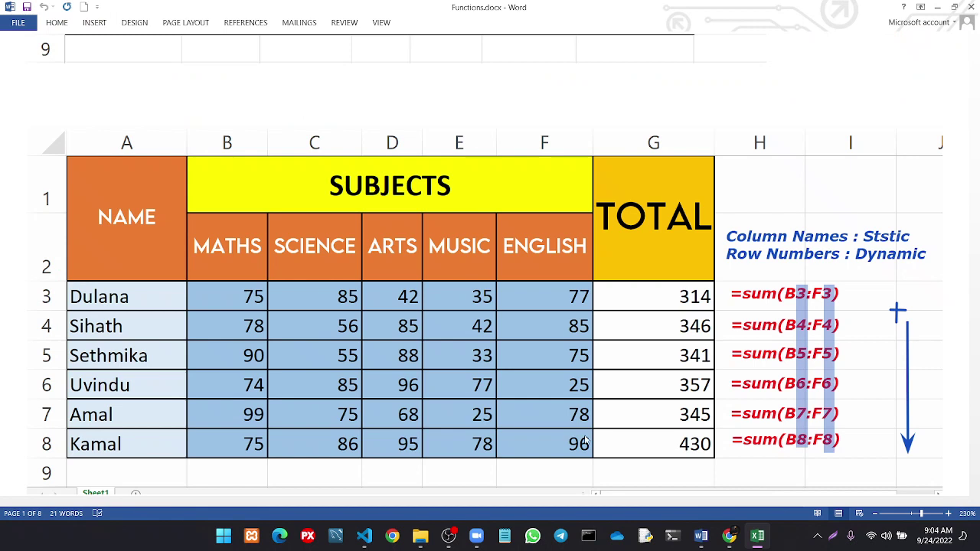
scroll(574, 437, down, 5)
scroll(574, 436, down, 5)
scroll(574, 436, down, 2)
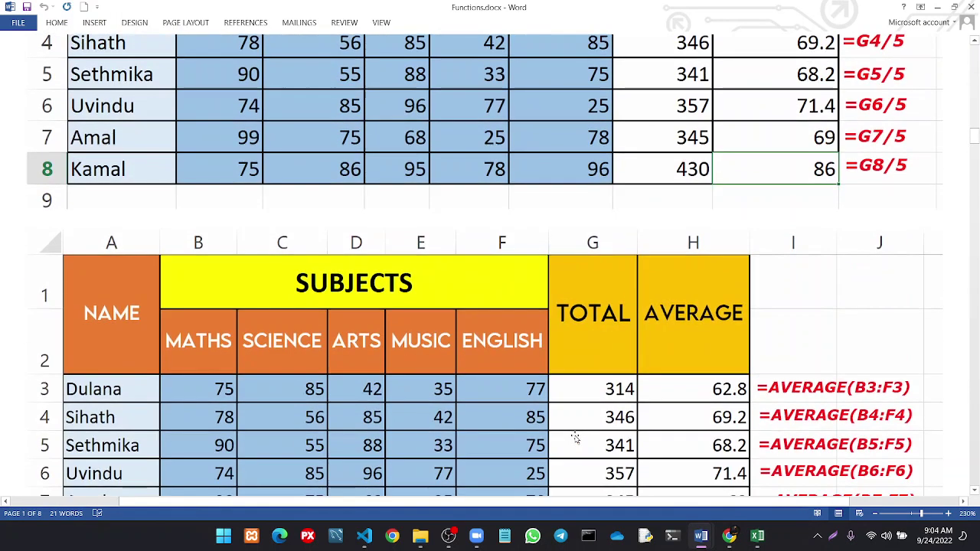
scroll(574, 436, down, 4)
scroll(574, 436, down, 5)
scroll(574, 436, down, 5)
scroll(575, 438, down, 5)
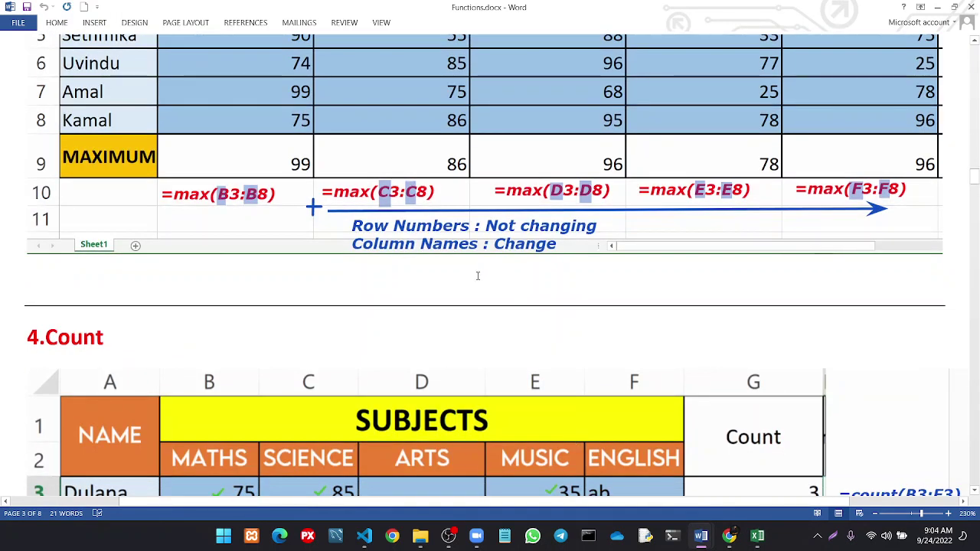
scroll(477, 276, up, 2)
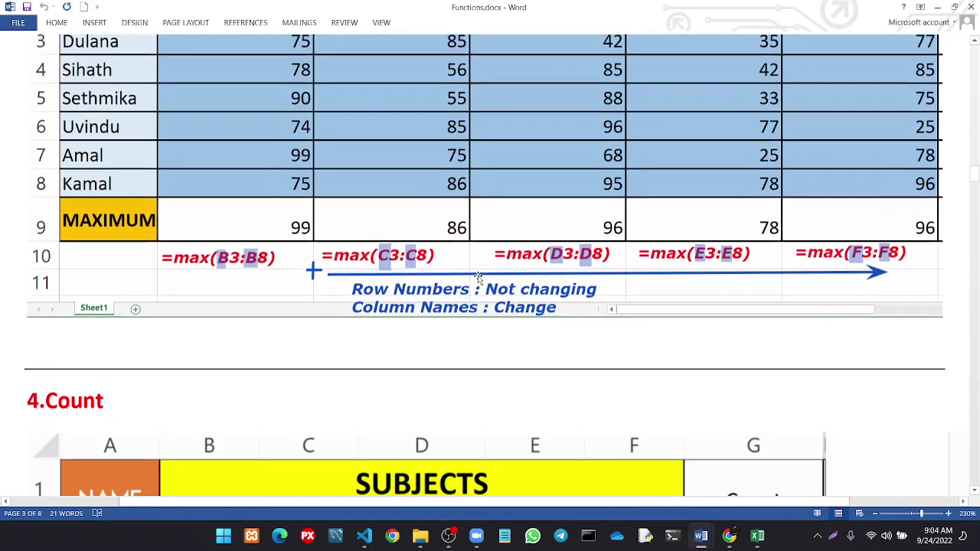
scroll(477, 275, up, 1)
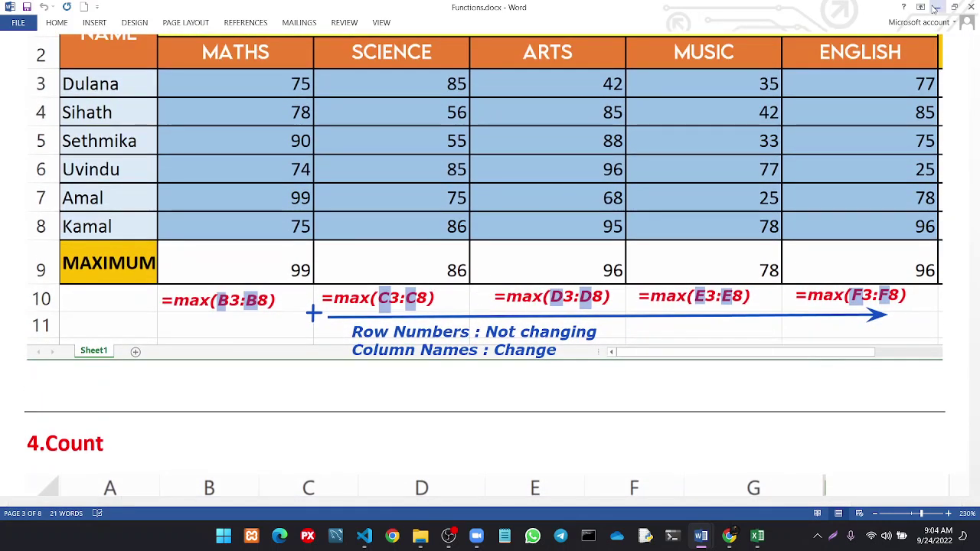
click(935, 8)
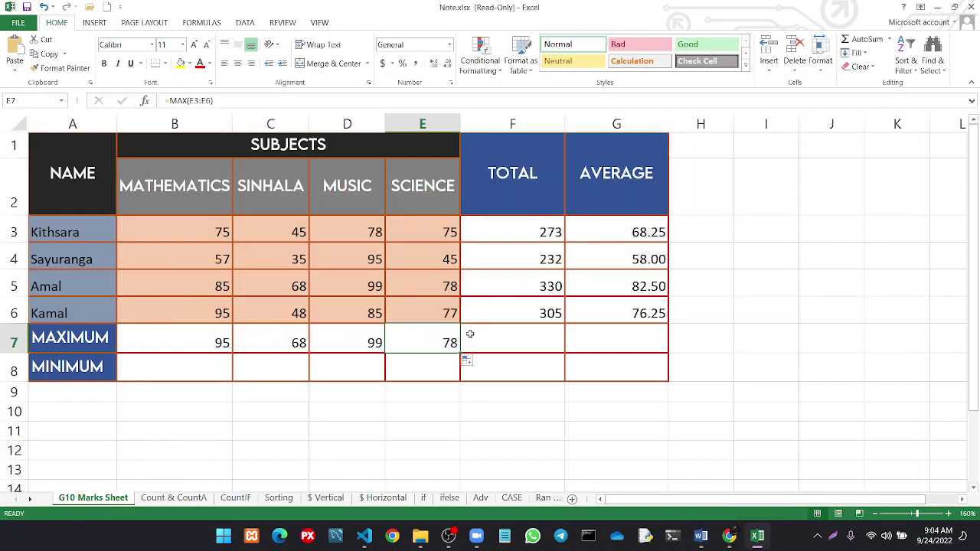
Enter =MIN(B3:B6) in B8 and fill it across to E8, showing 57, 35, 78, 45
click(200, 368)
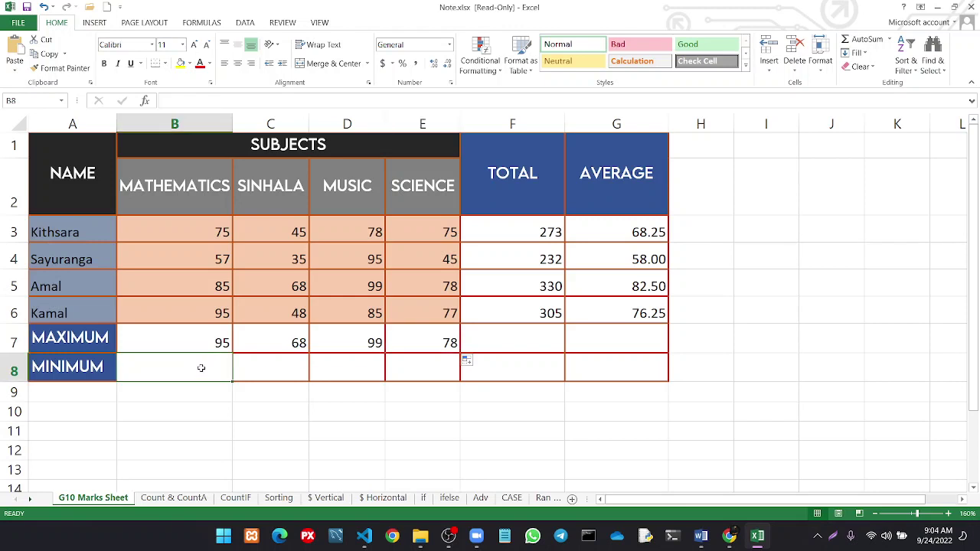
text(=min)
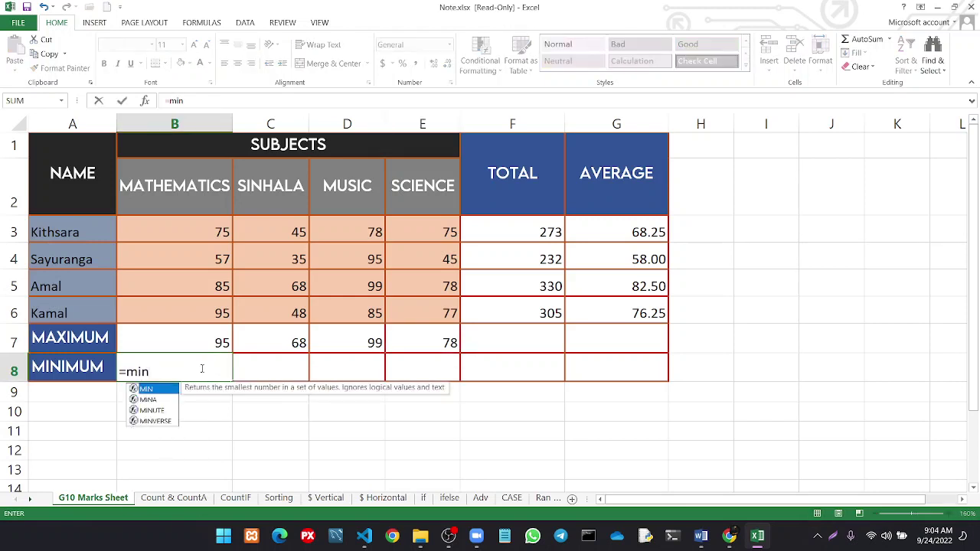
text(()
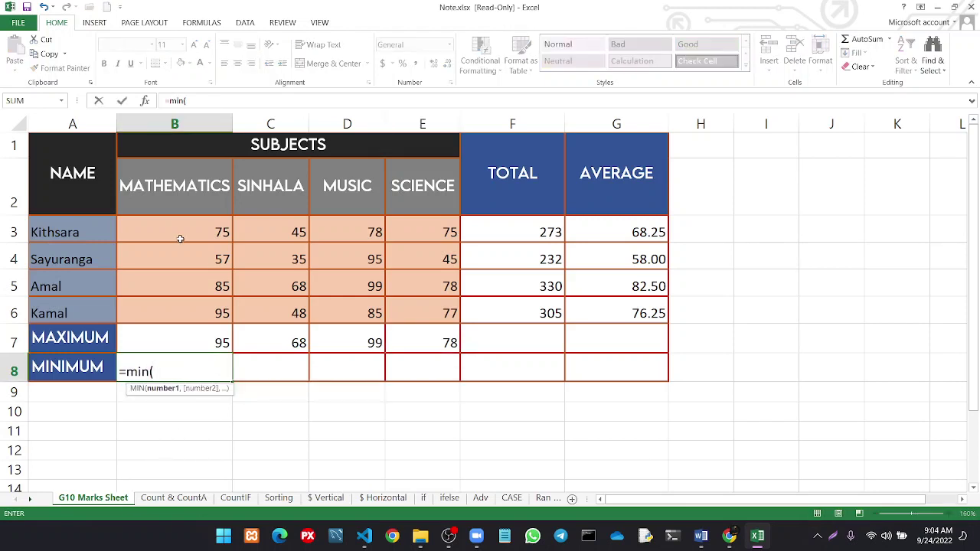
drag(179, 234, 175, 315)
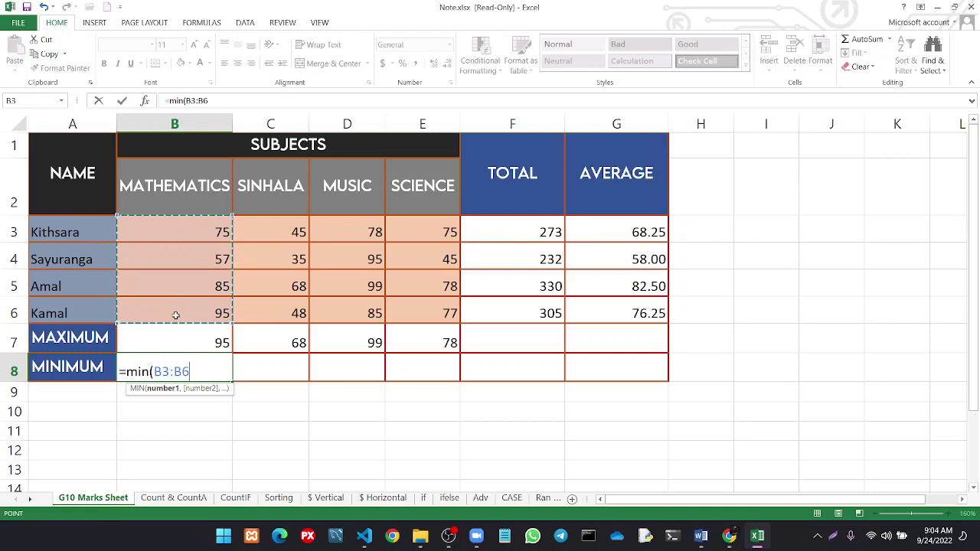
key(Return)
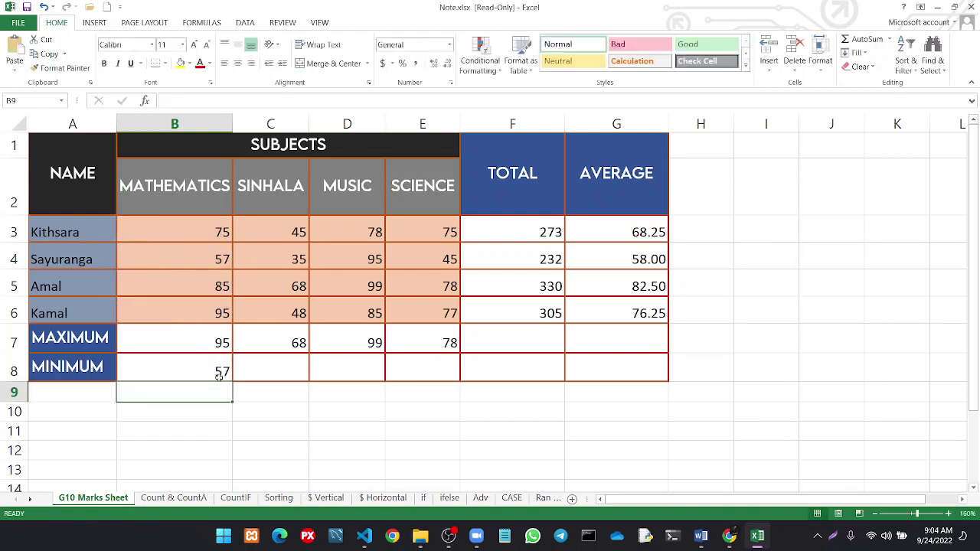
click(220, 375)
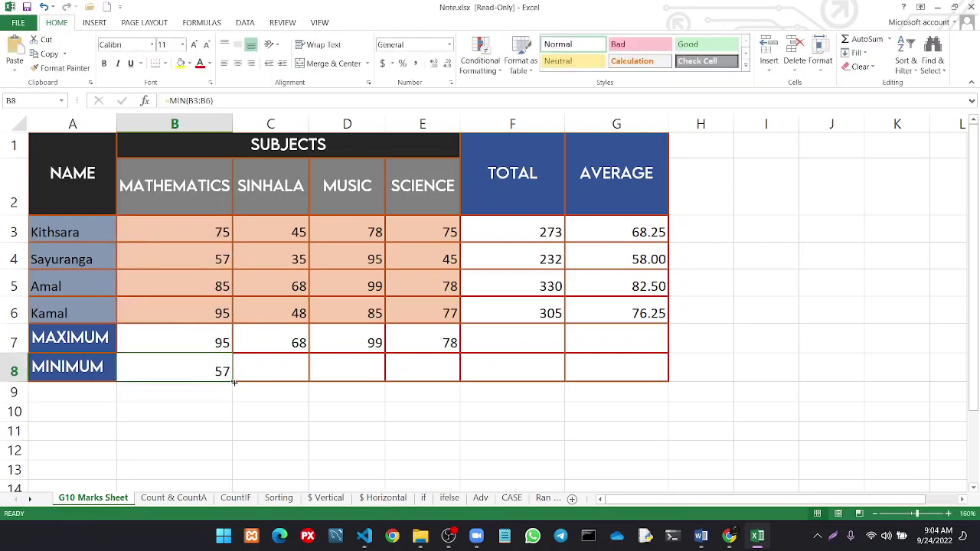
drag(234, 383, 448, 392)
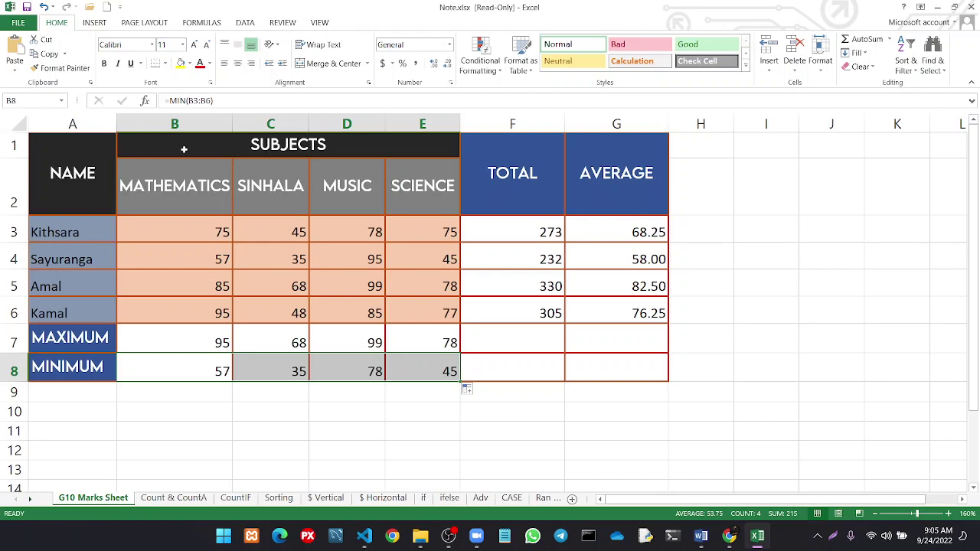
Select B9:E9 below the MINIMUM row and dismiss its shortcut menu
click(187, 147)
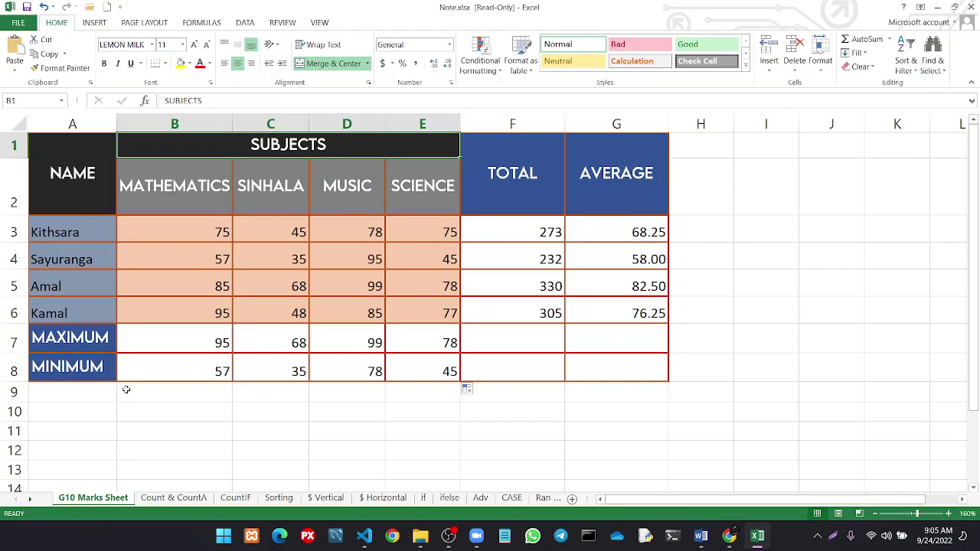
click(126, 389)
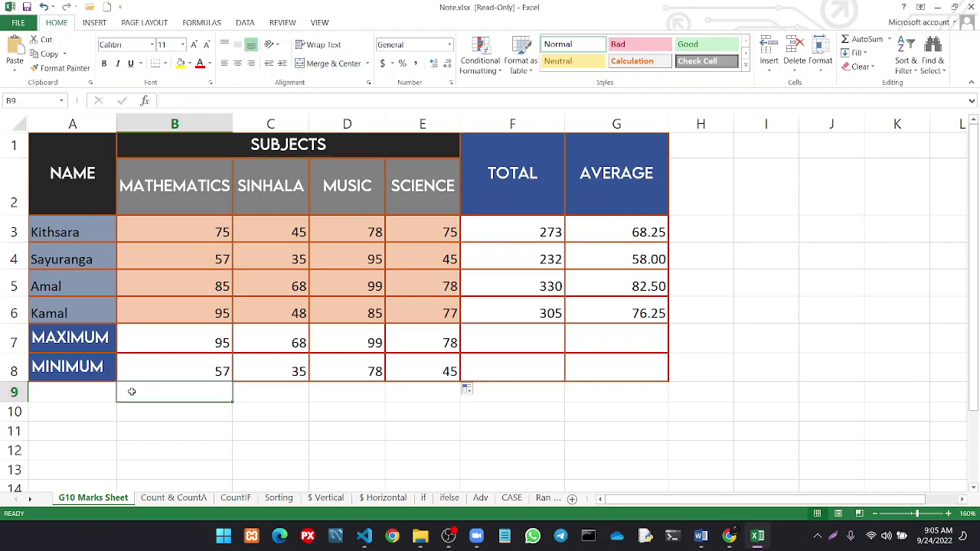
drag(132, 391, 427, 388)
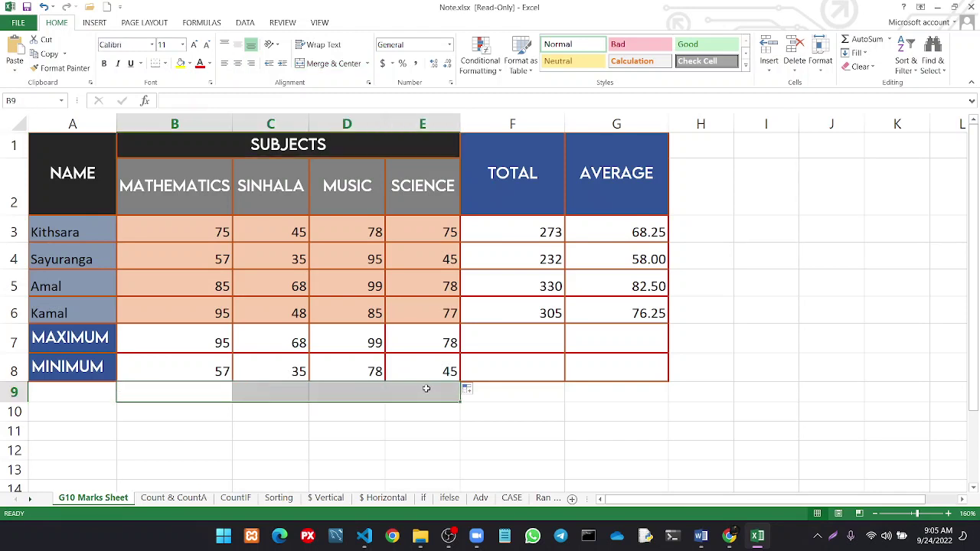
right_click(402, 392)
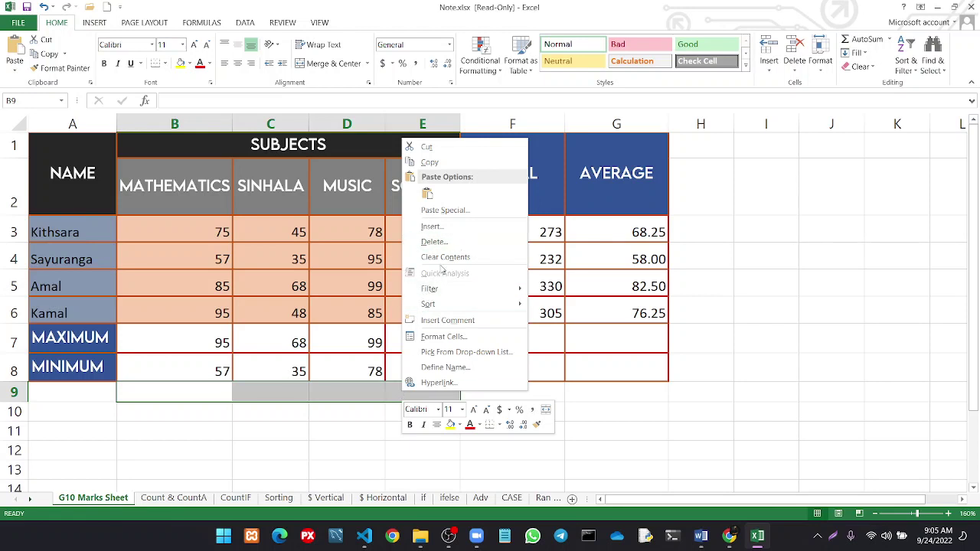
click(330, 66)
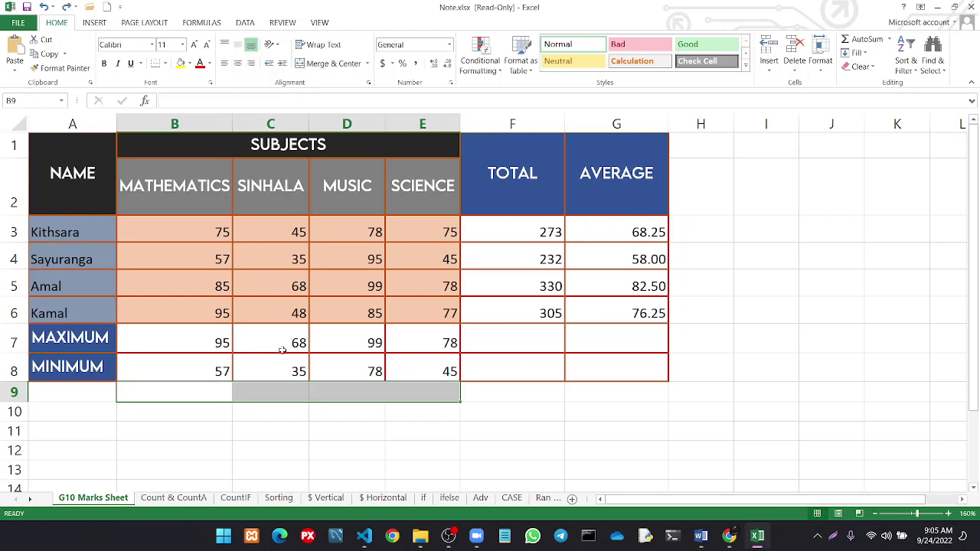
Type the label 'Total disccount on availble items' into B11
click(123, 433)
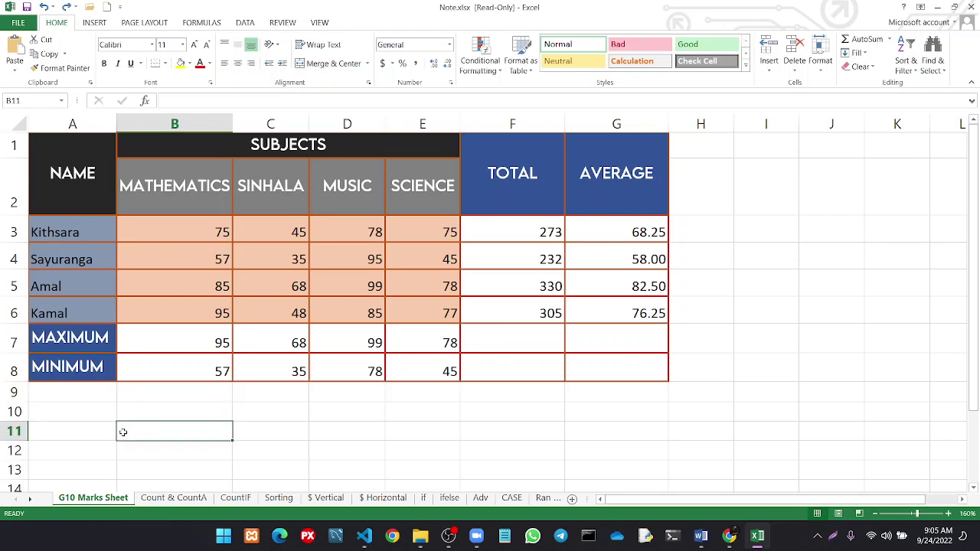
text(T)
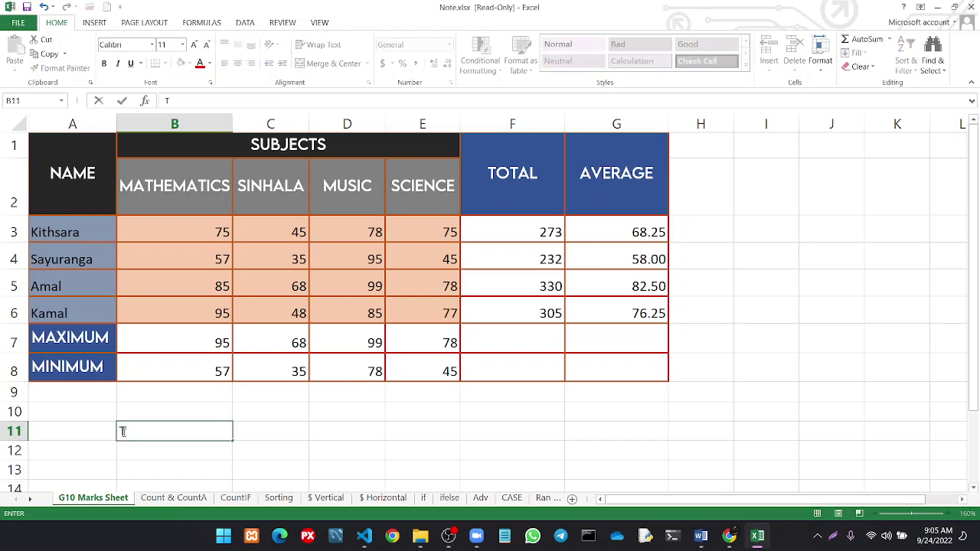
text(oa)
key(BackSpace)
text(tal d)
text(isc)
text(count )
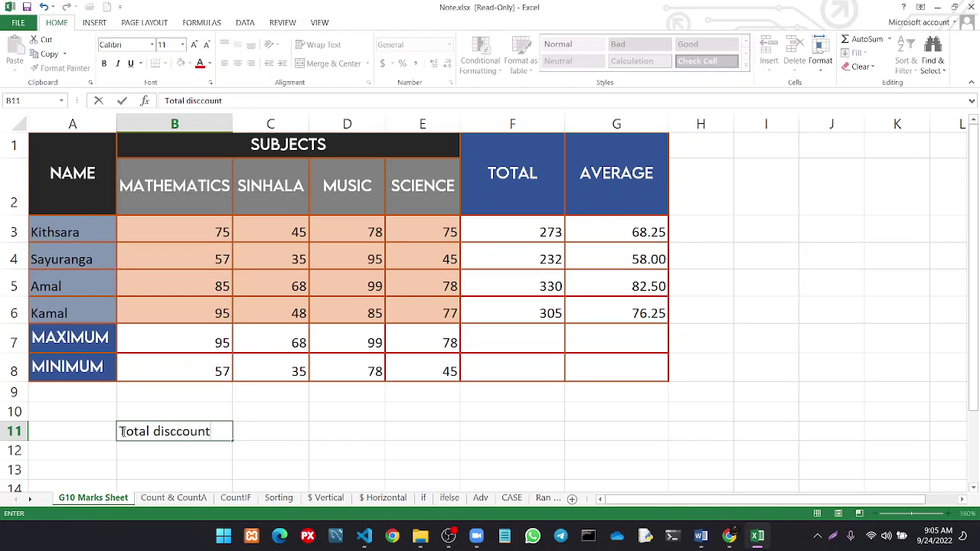
text(on)
text( avail)
text(ble ite)
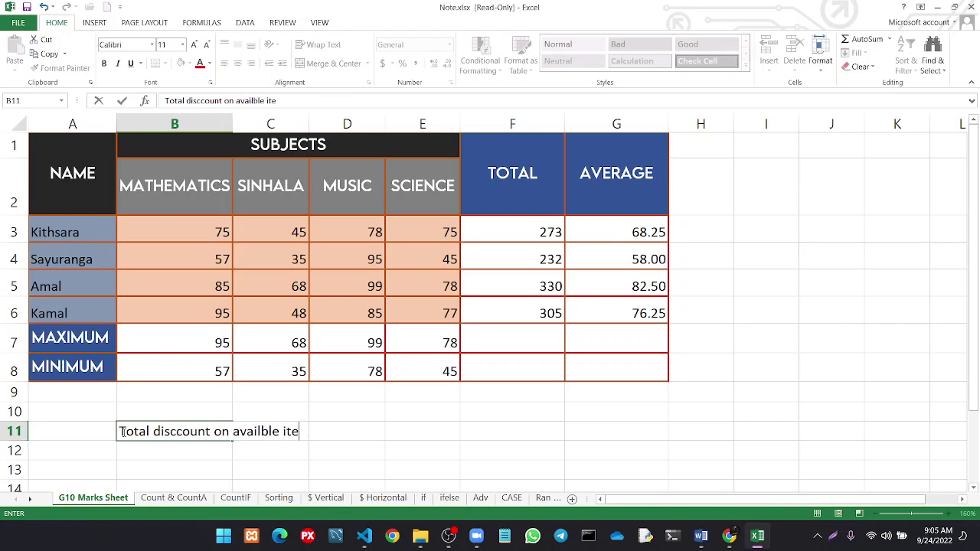
text(ms)
click(412, 465)
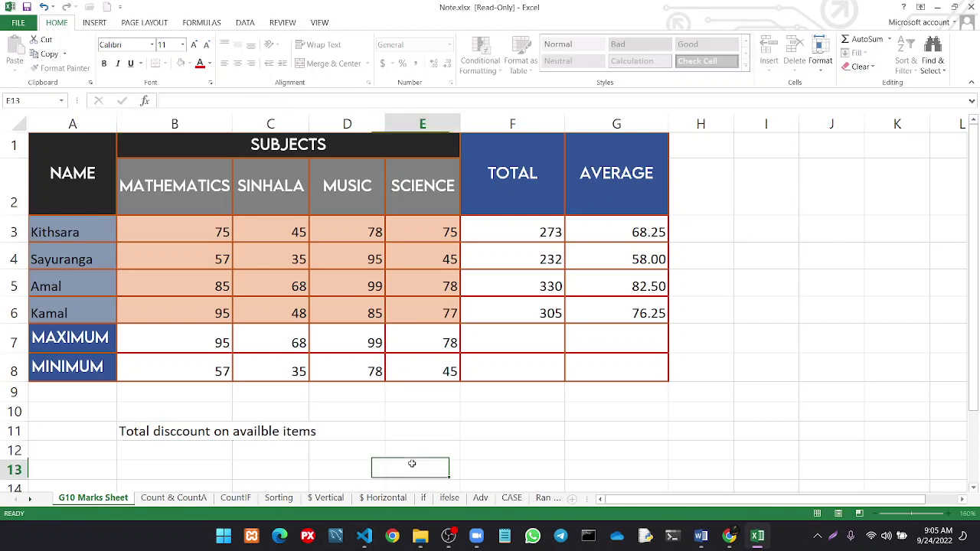
Enter 'value' in C11, then recheck the B11 label without changes
click(297, 430)
text(d)
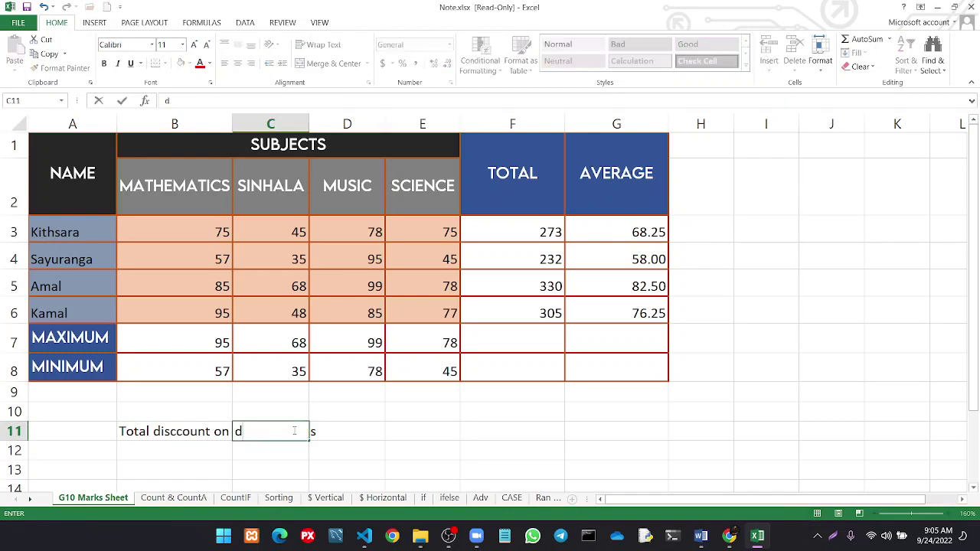
text(isc)
key(BackSpace)
key(BackSpace)
key(BackSpace)
key(BackSpace)
text(value)
click(373, 444)
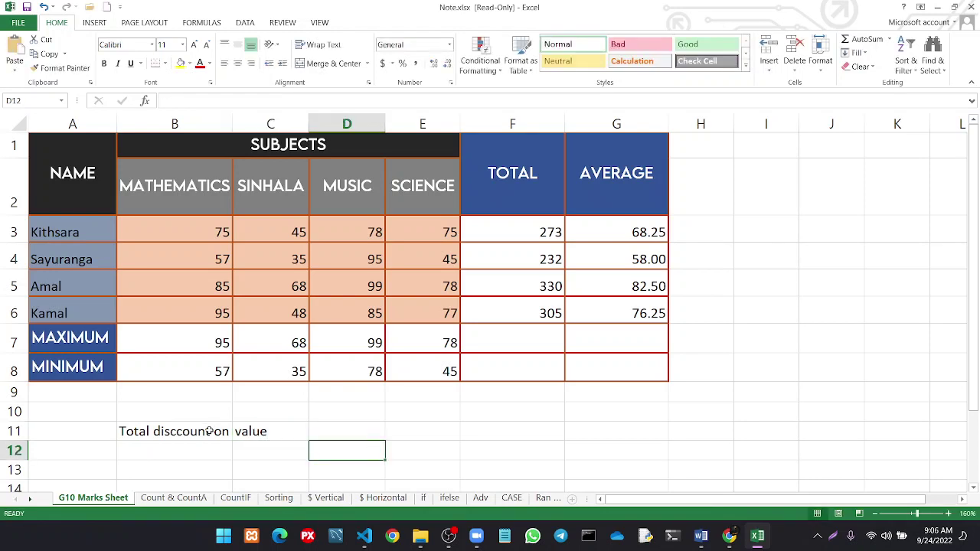
click(209, 431)
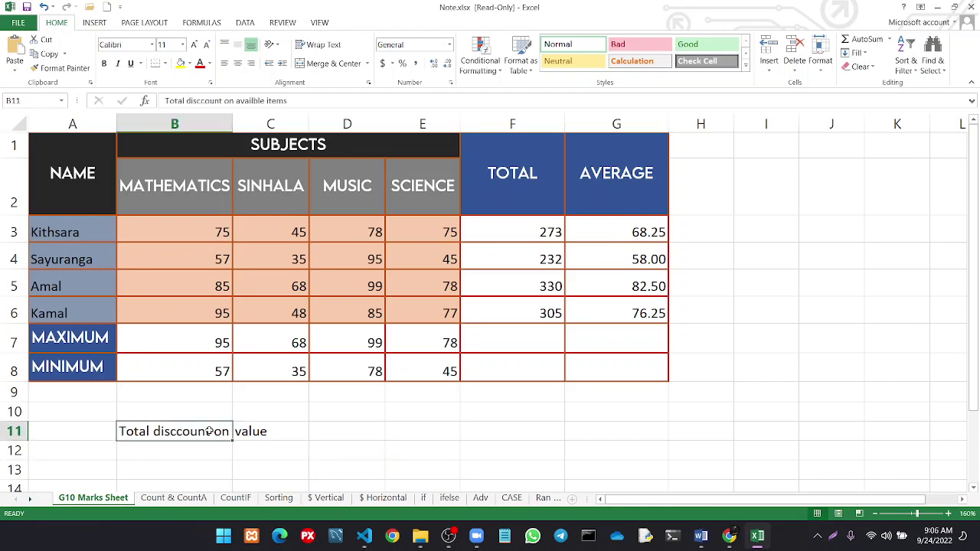
double_click(209, 432)
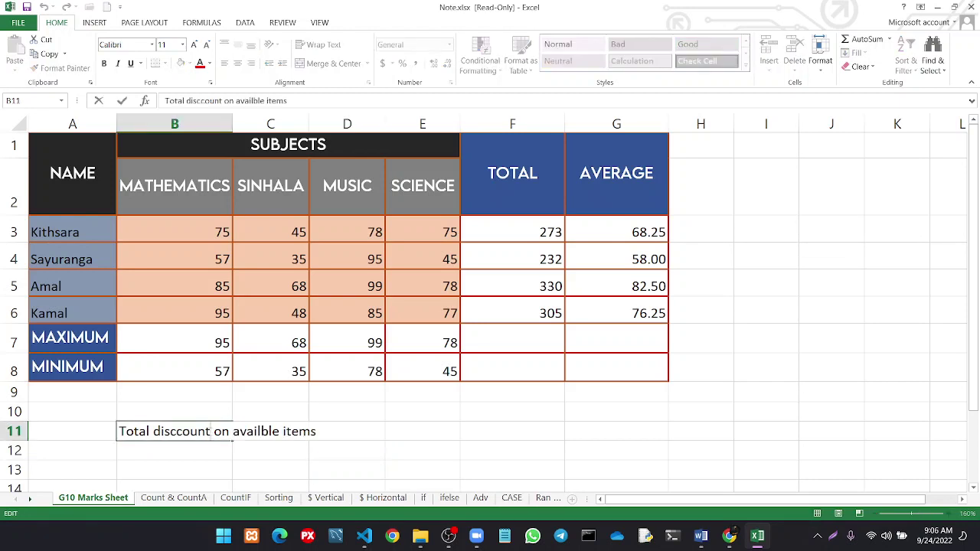
key(Escape)
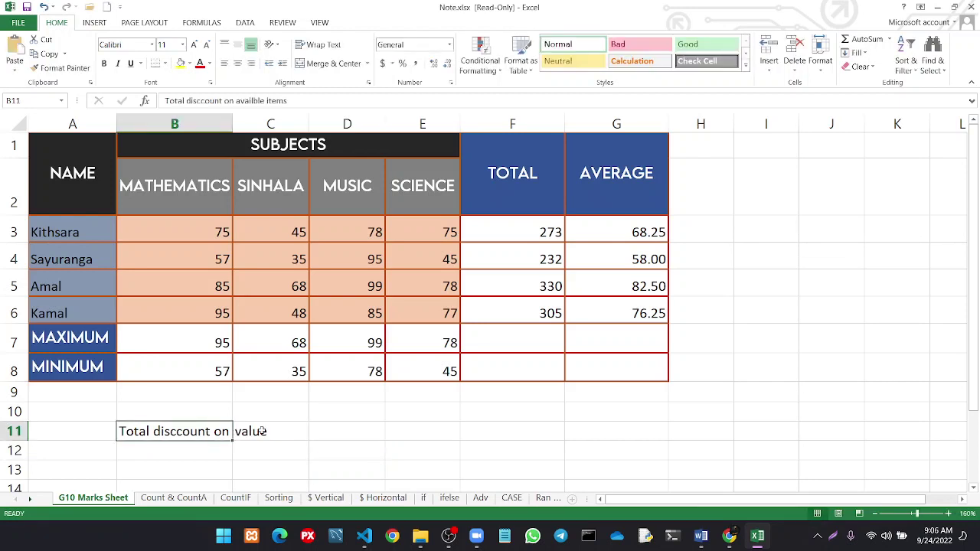
click(269, 431)
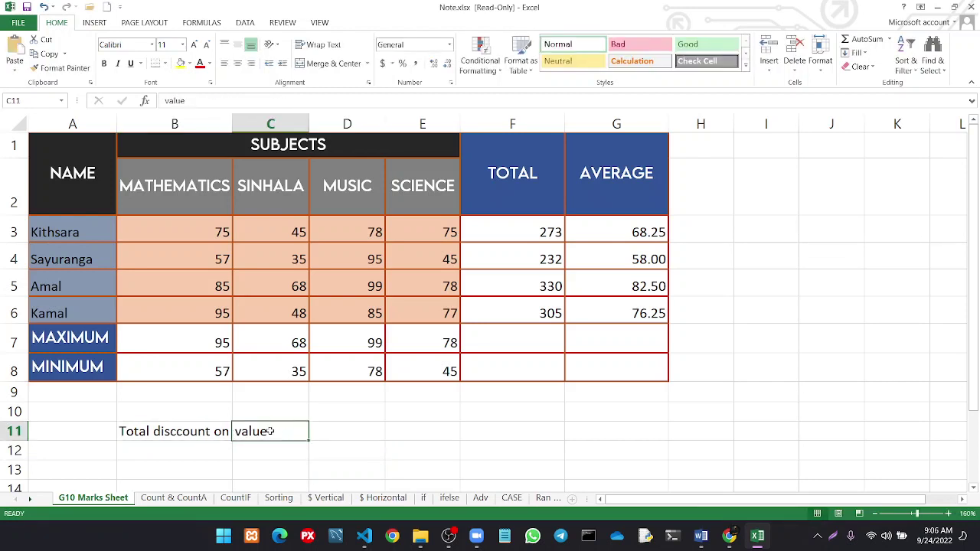
Make row 11 taller and wrap the B11 discount label onto two lines
drag(25, 440, 26, 463)
click(144, 443)
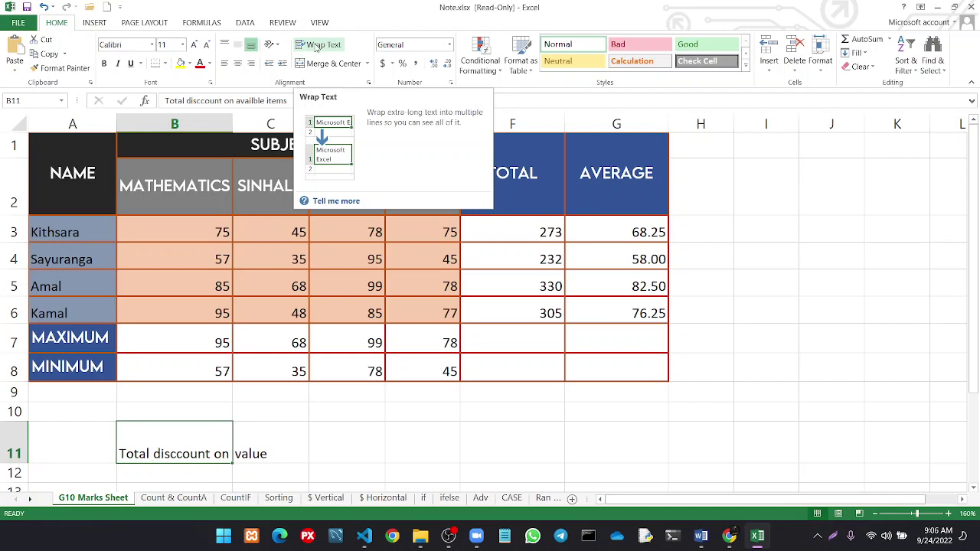
click(316, 47)
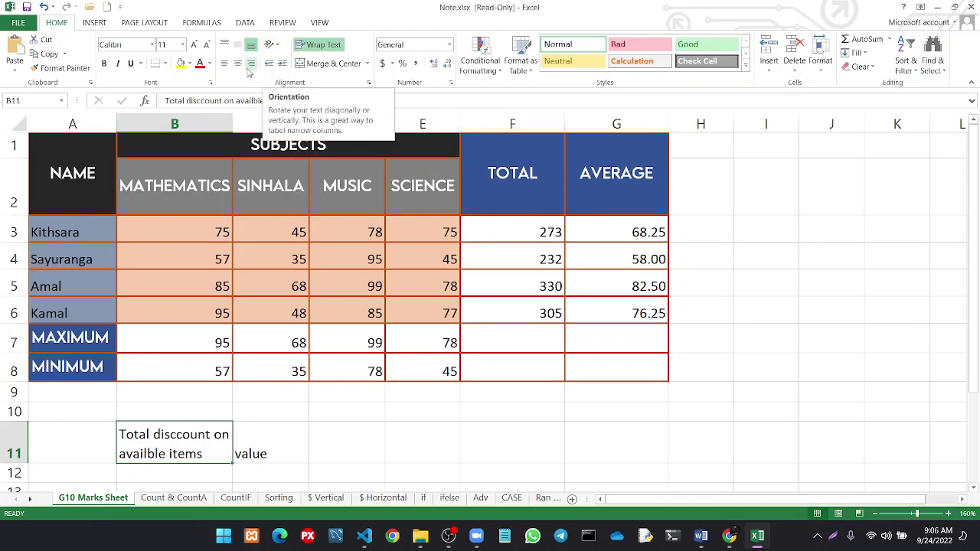
Rotate the merged TOTAL header in F1 to Angle Clockwise
click(502, 190)
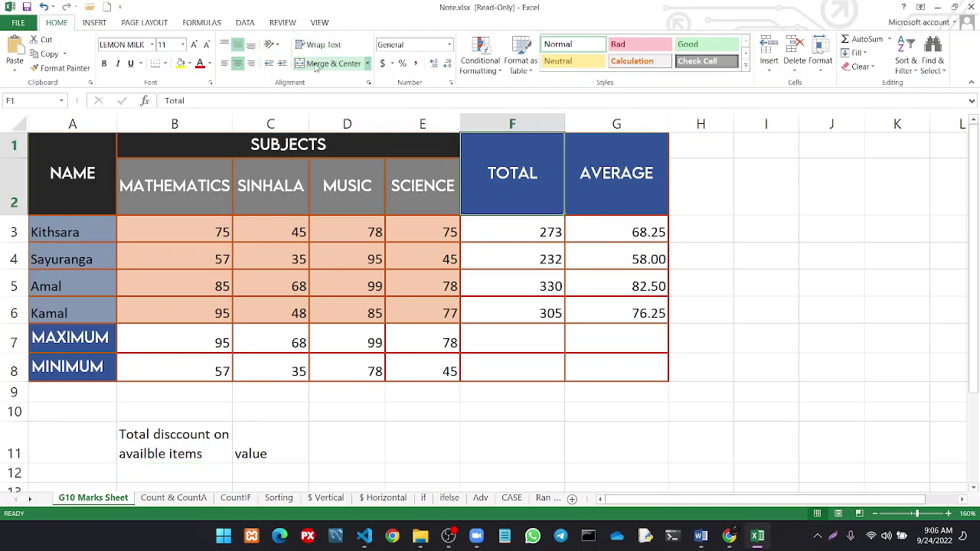
click(275, 47)
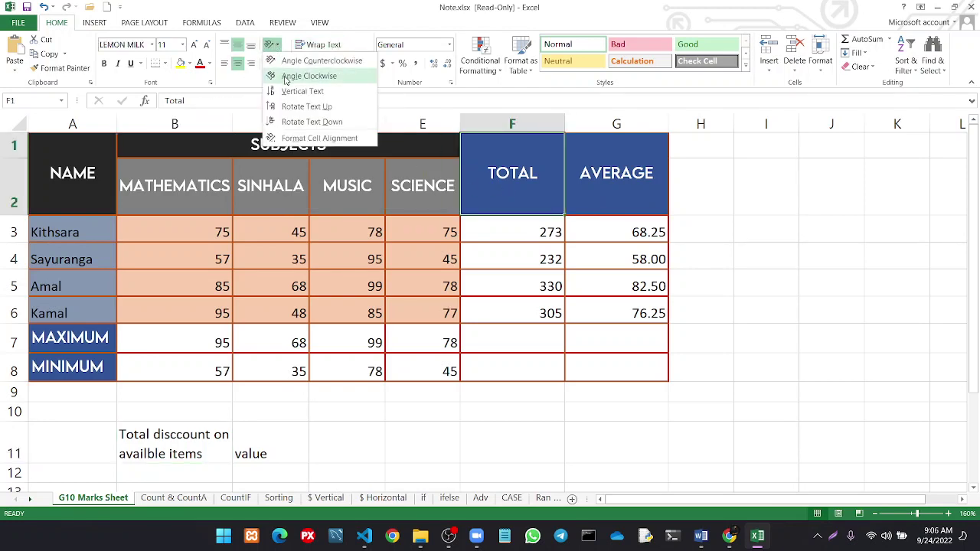
key(Escape)
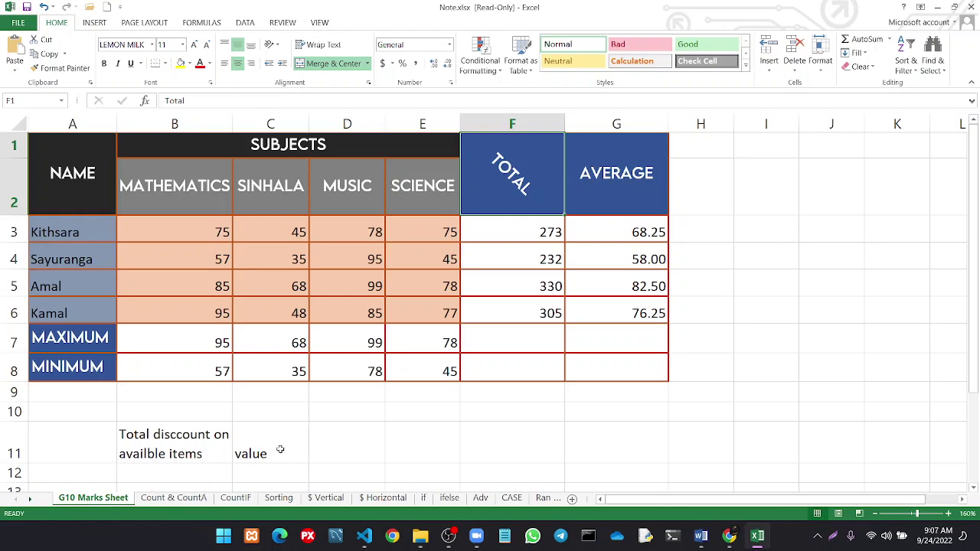
Browse the sheet tabs and settle on the Sorting sheet
click(189, 502)
click(235, 498)
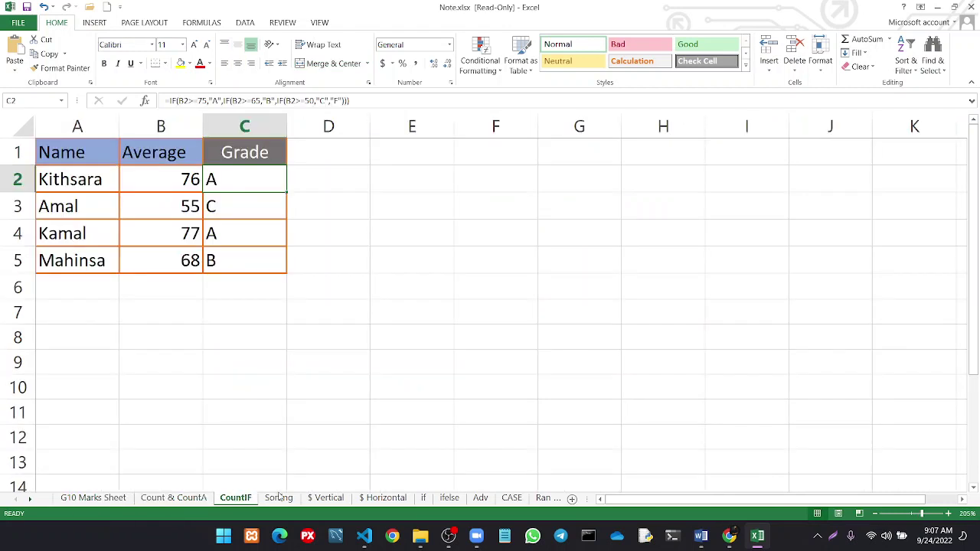
click(278, 498)
click(324, 498)
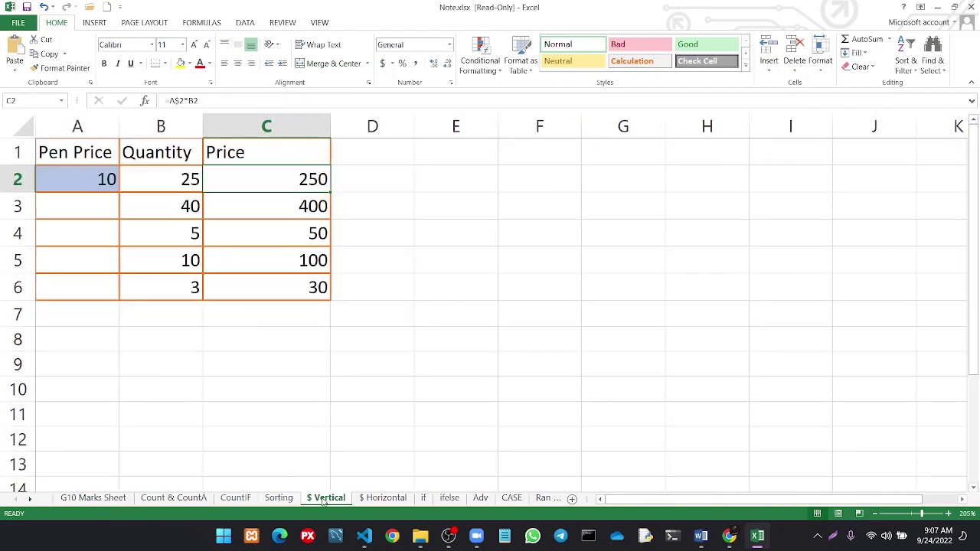
click(275, 499)
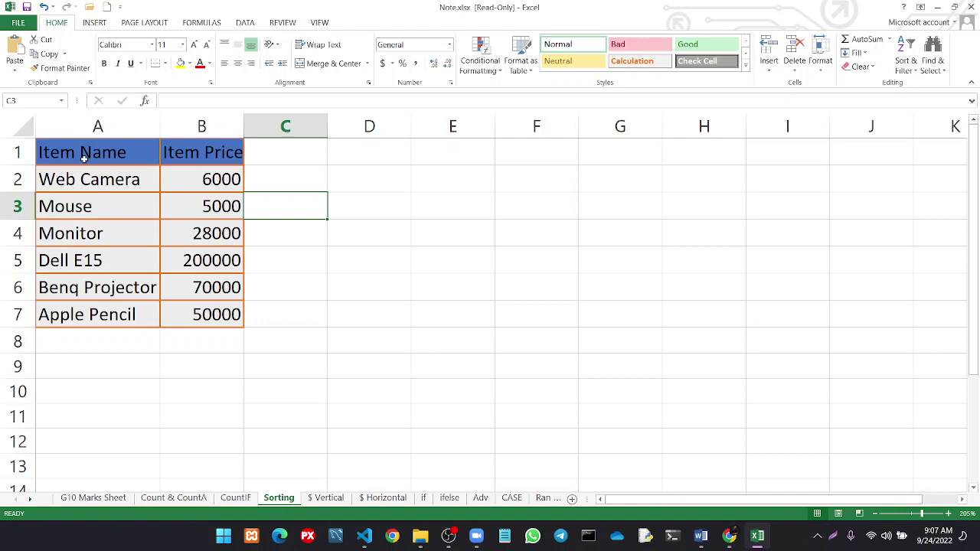
Format the Item Price cells B2:B7 as Currency and open More Number Formats
click(198, 180)
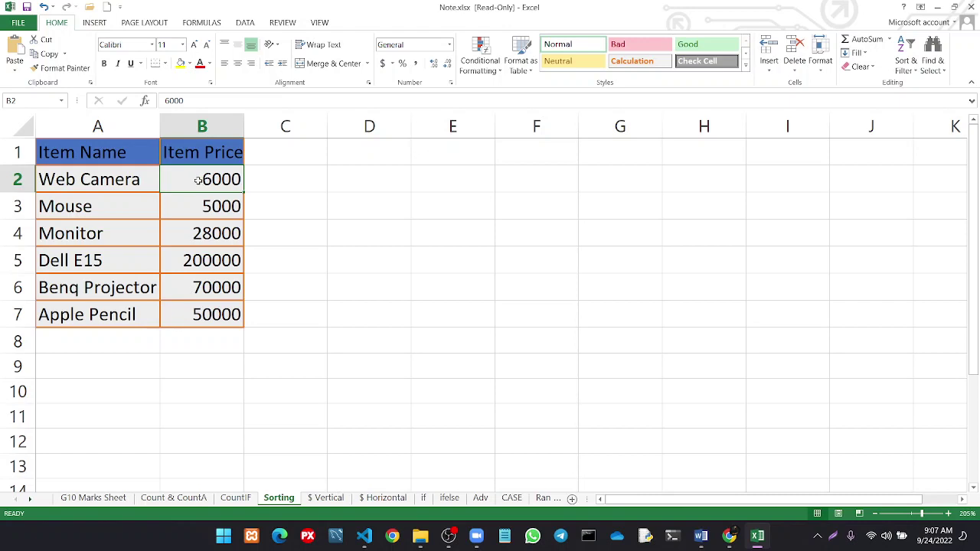
drag(198, 180, 208, 314)
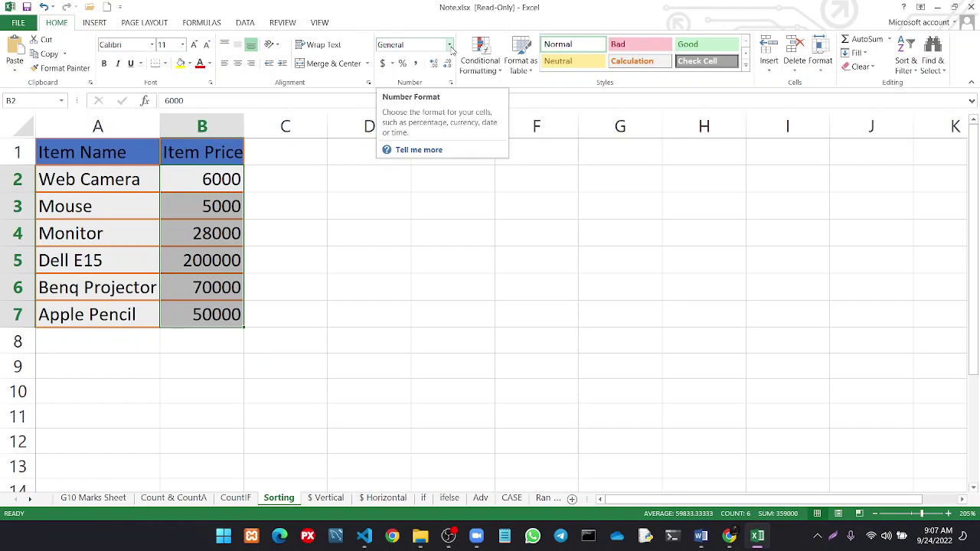
click(449, 45)
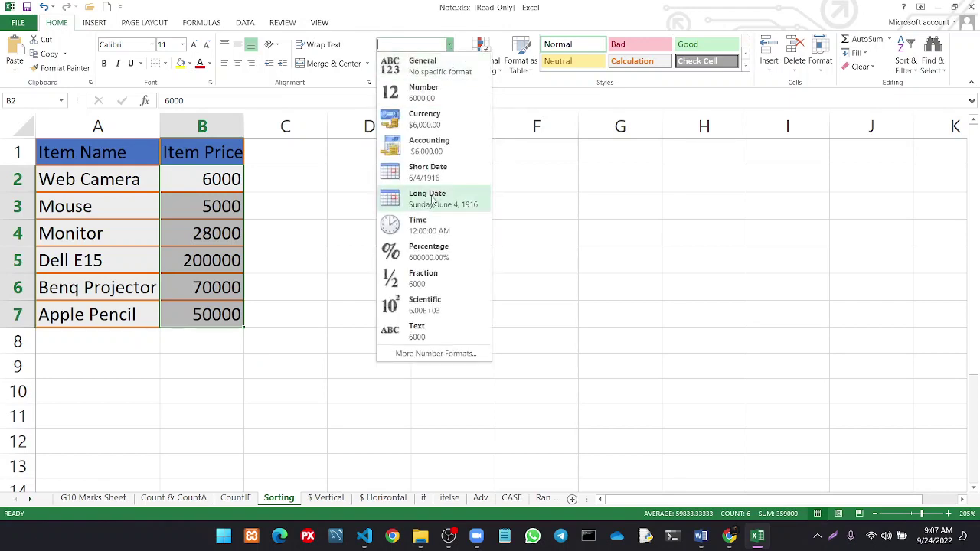
click(436, 118)
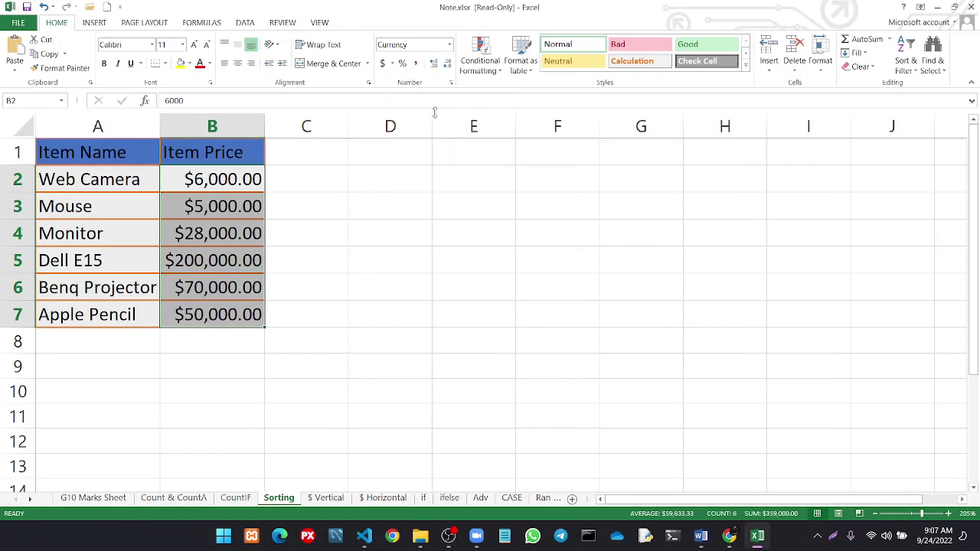
click(449, 44)
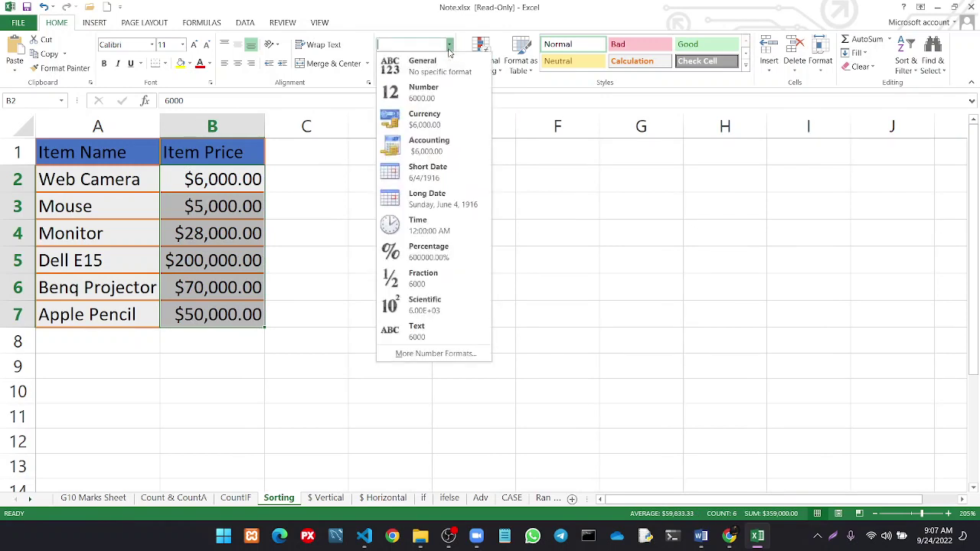
click(435, 354)
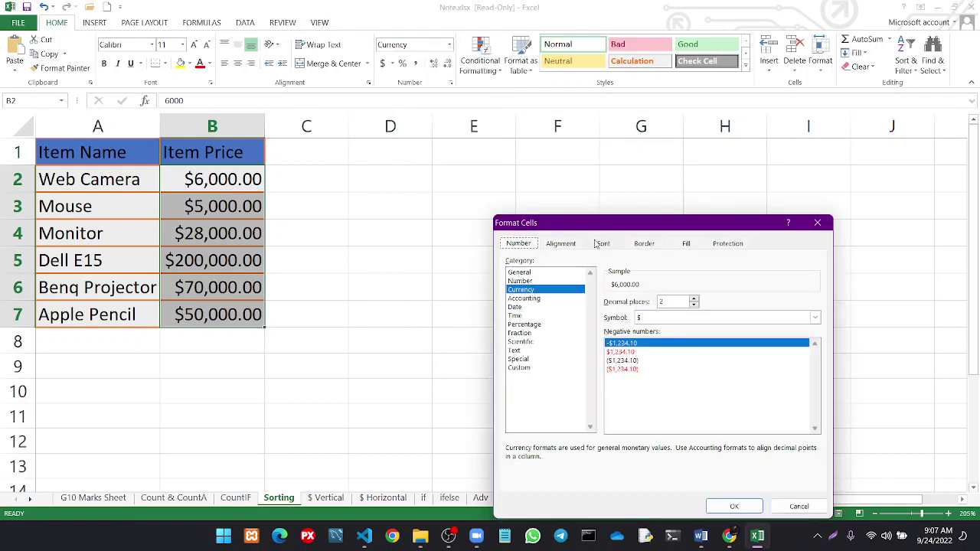
Change the Item Price currency symbol to LKR, e.g. LKR 6,000.00, in Format Cells
click(448, 536)
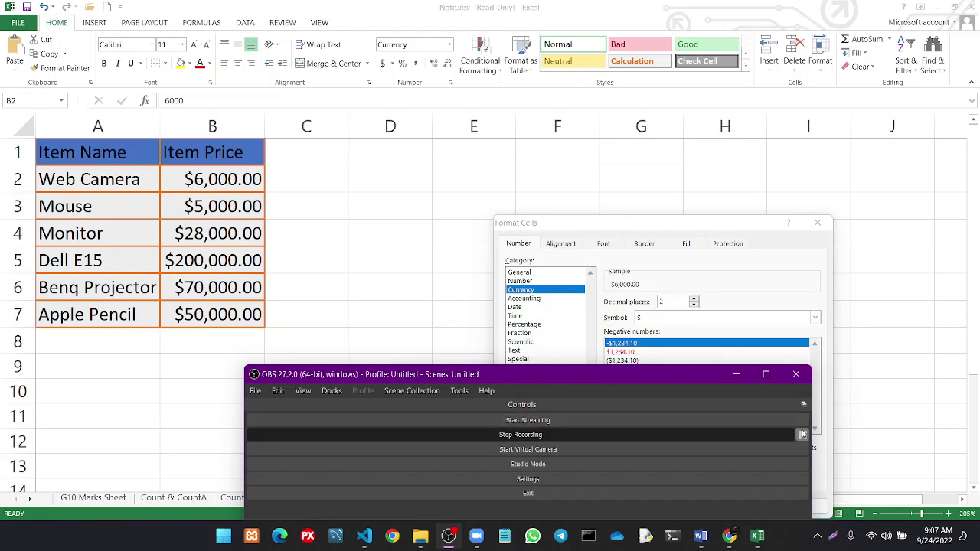
click(736, 374)
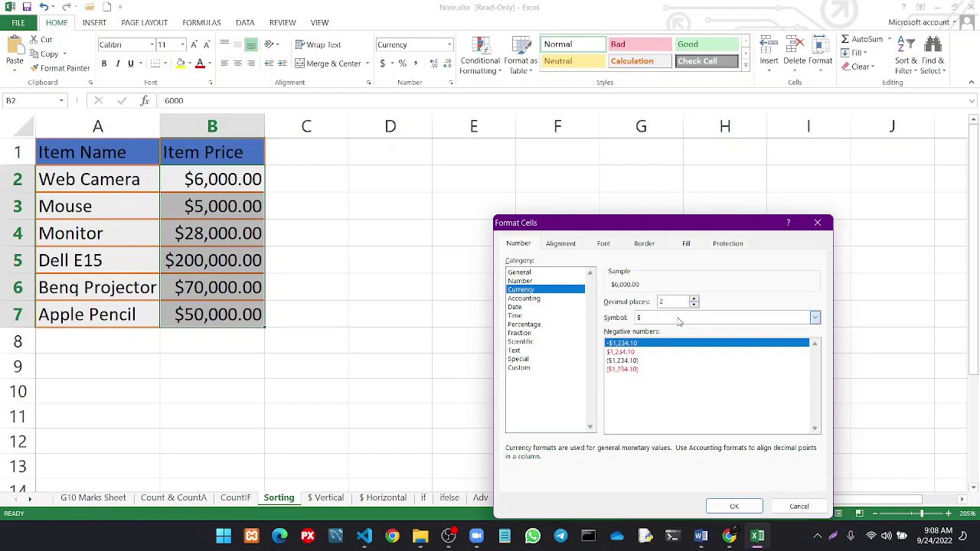
click(679, 319)
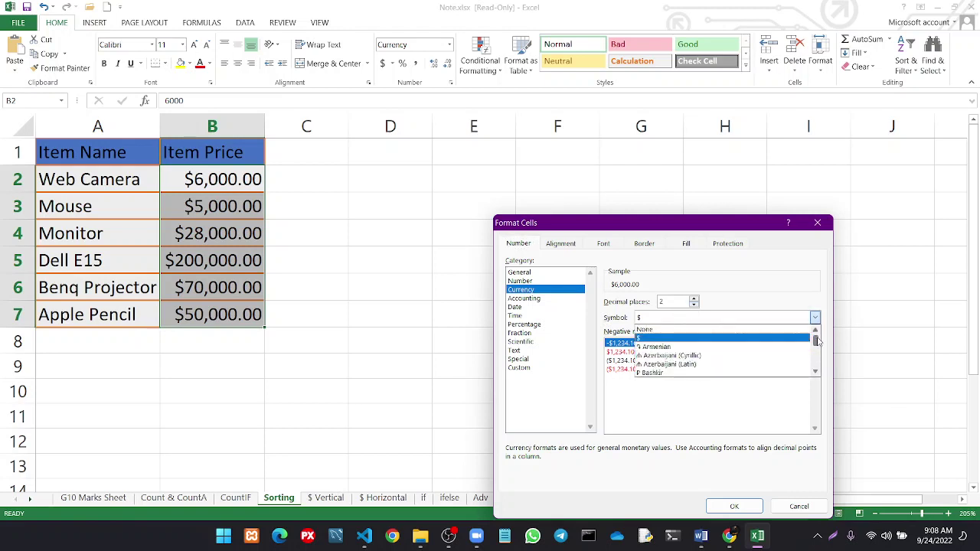
drag(816, 340, 817, 360)
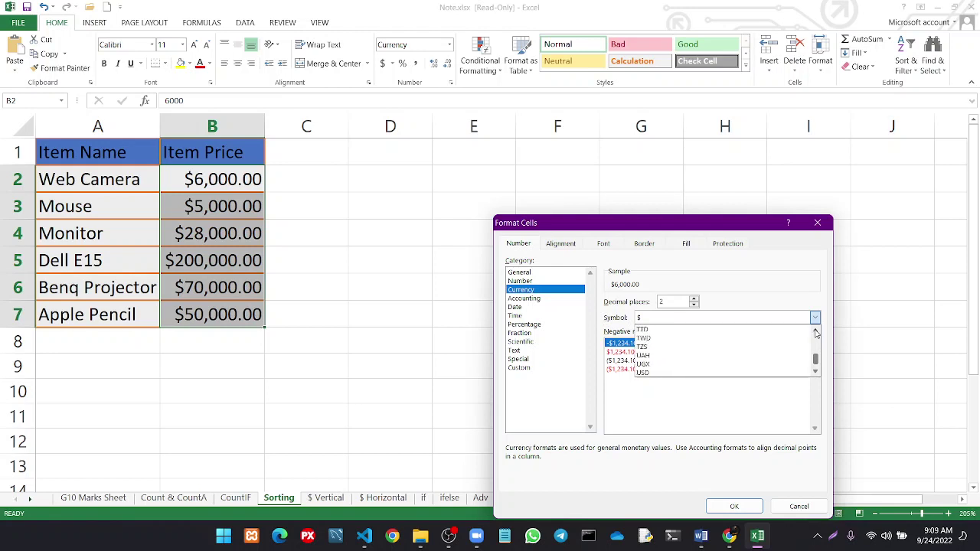
click(815, 333)
click(815, 332)
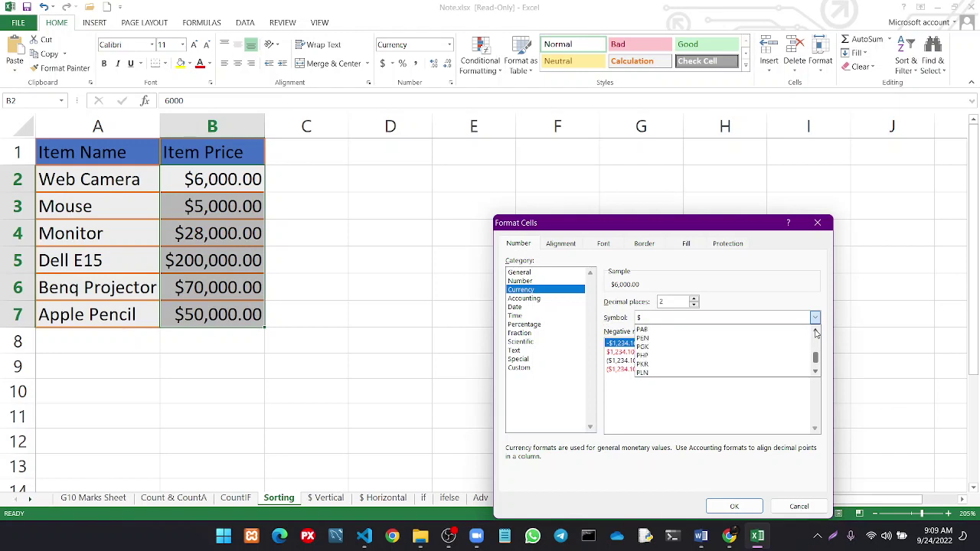
click(815, 332)
click(815, 332)
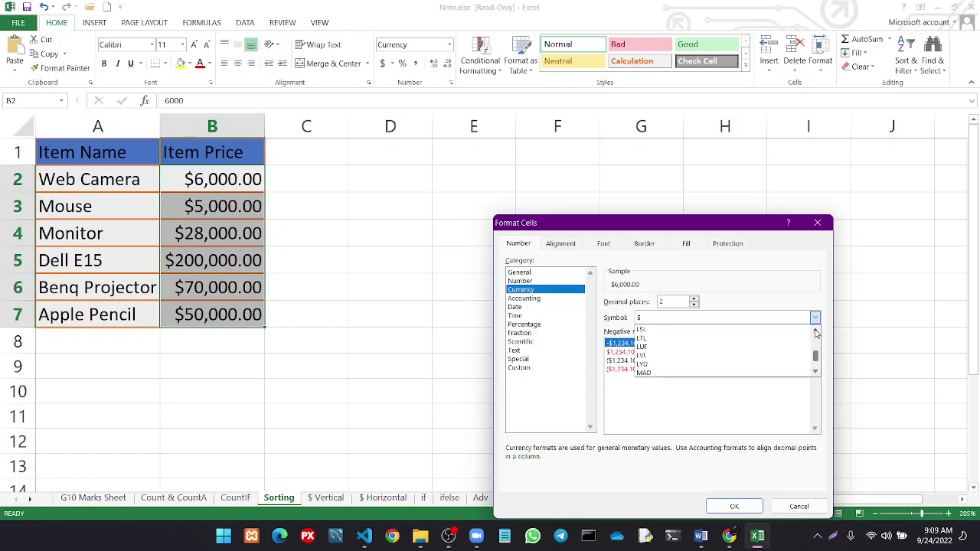
click(815, 332)
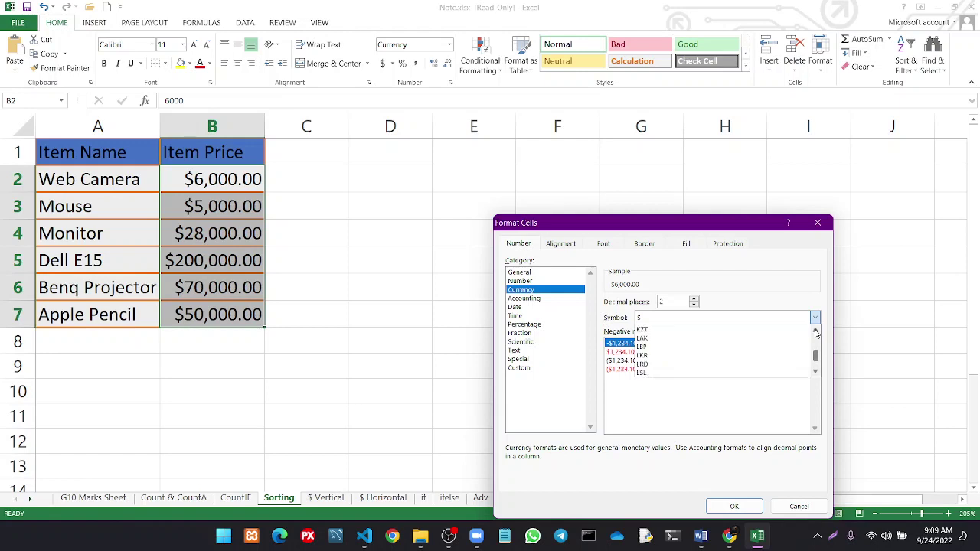
click(708, 356)
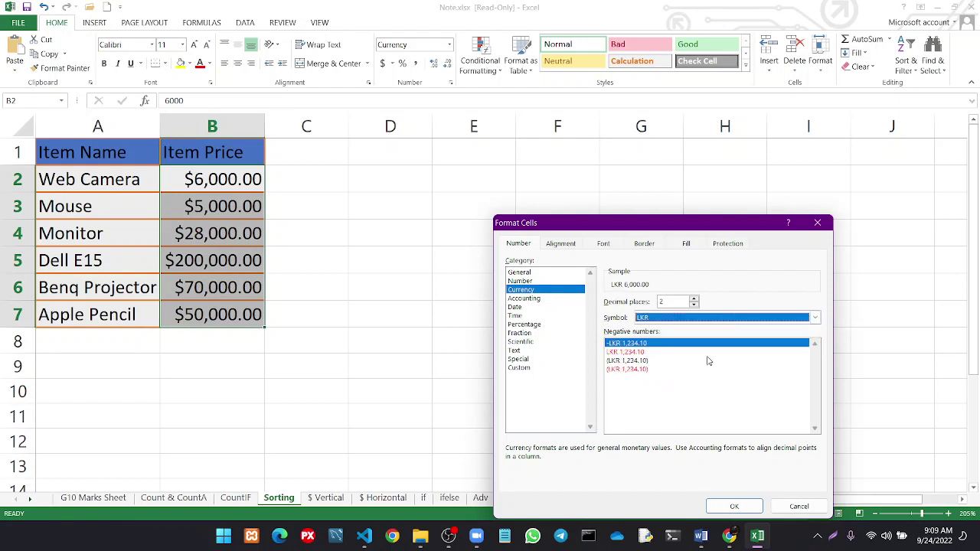
click(749, 506)
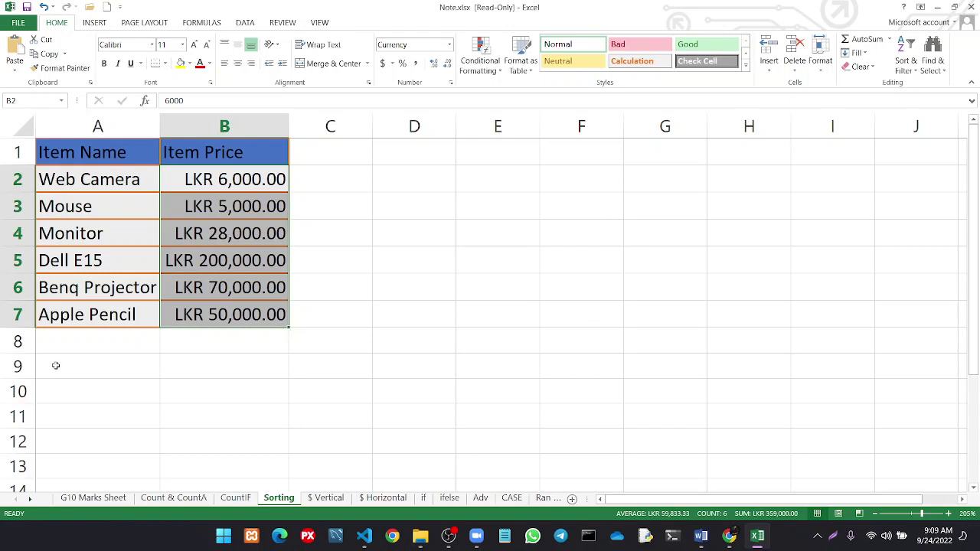
Enter a test row in D2:F2: Monitor, RS 50000, and quantity 10
click(441, 182)
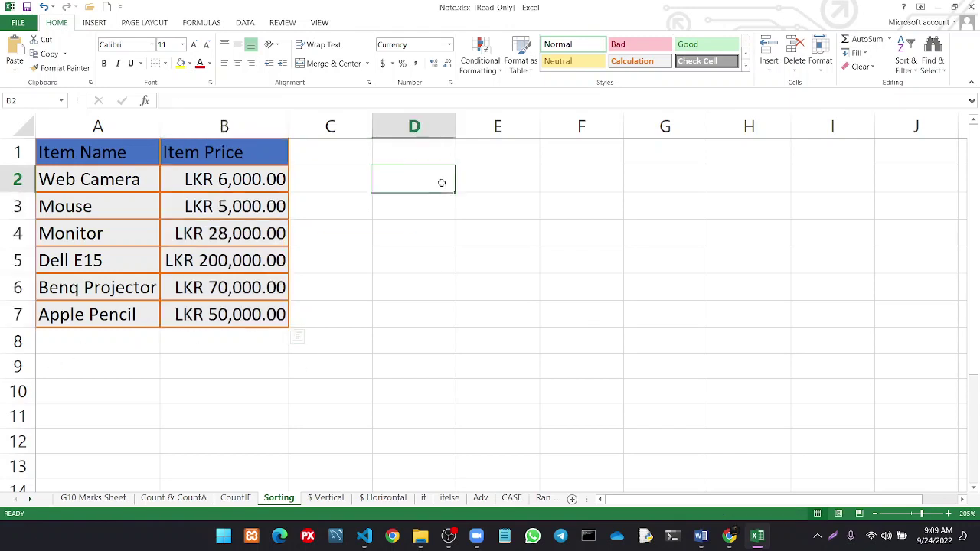
text(M)
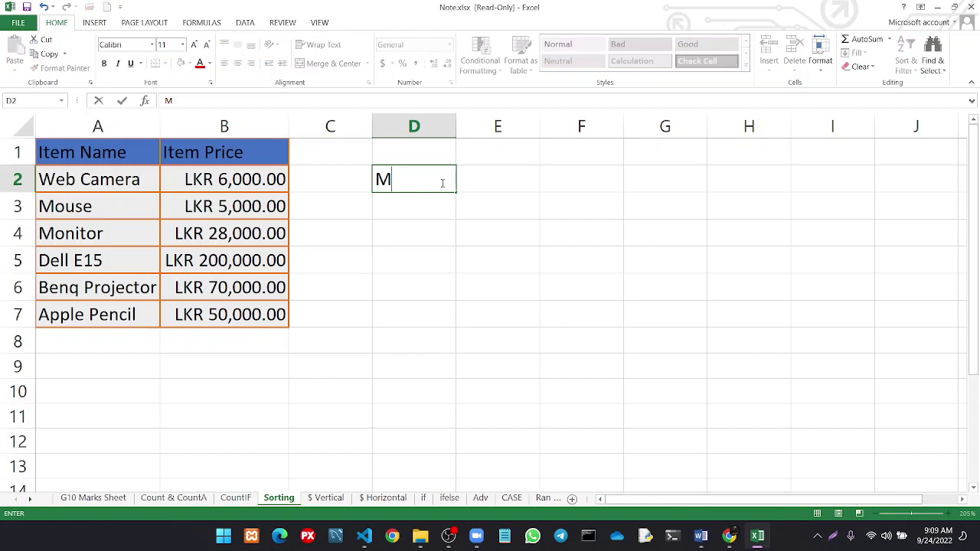
text(onit)
text(or)
key(Tab)
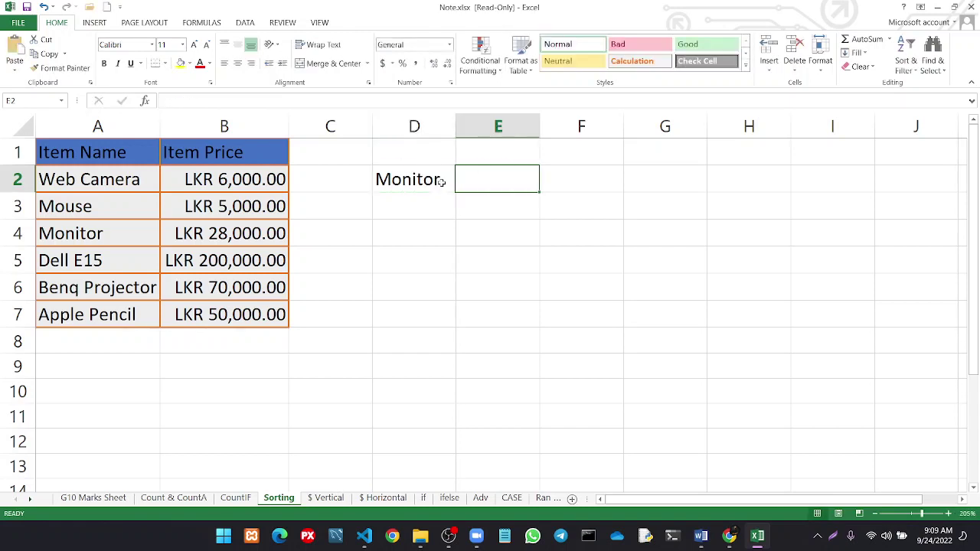
text(RS )
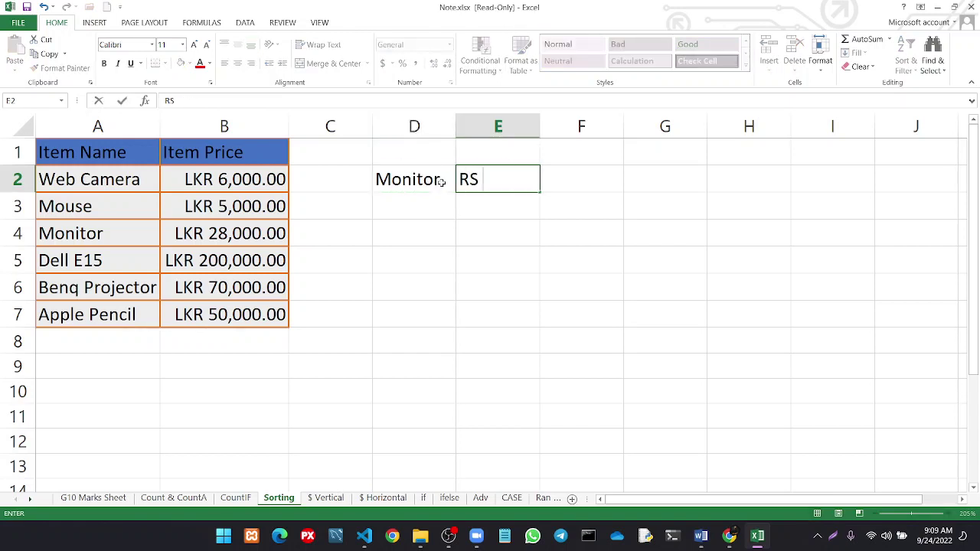
text(50000)
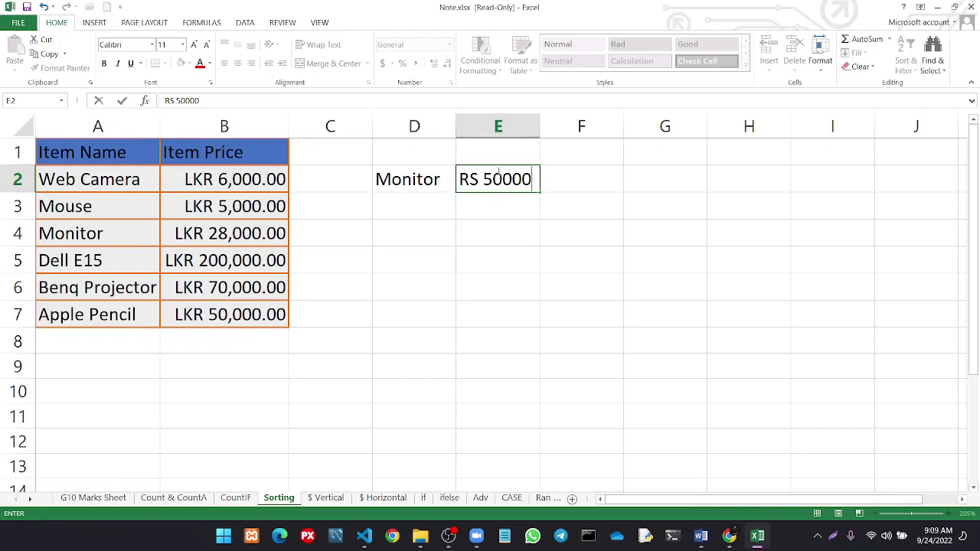
click(578, 176)
text(10)
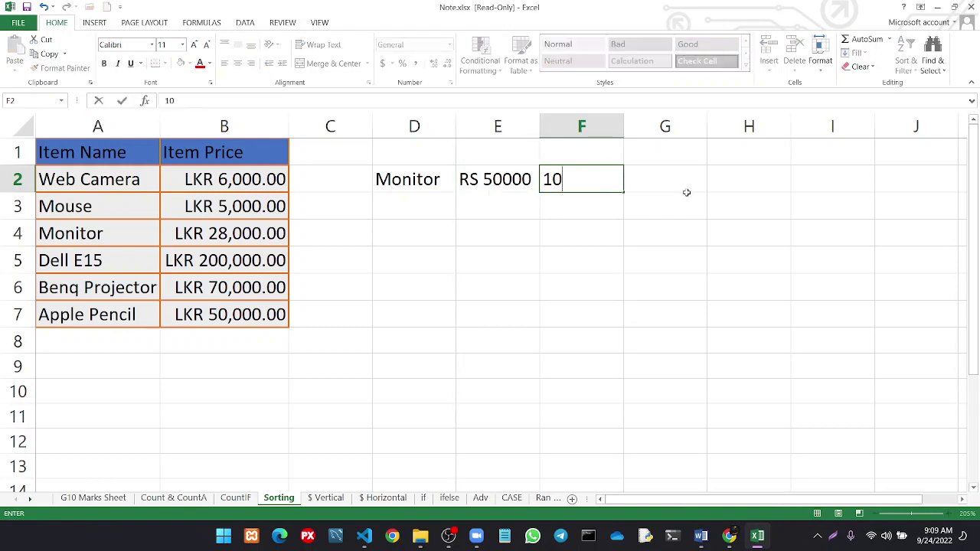
click(686, 194)
Add PRICE and QUANTITY headings in E1 and F1
click(514, 154)
text(P)
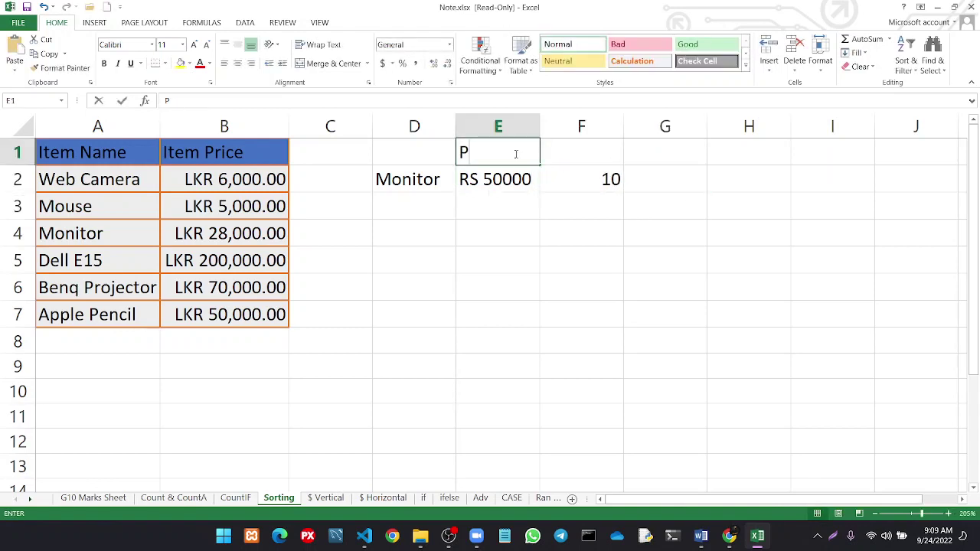
text(T)
key(BackSpace)
text(R)
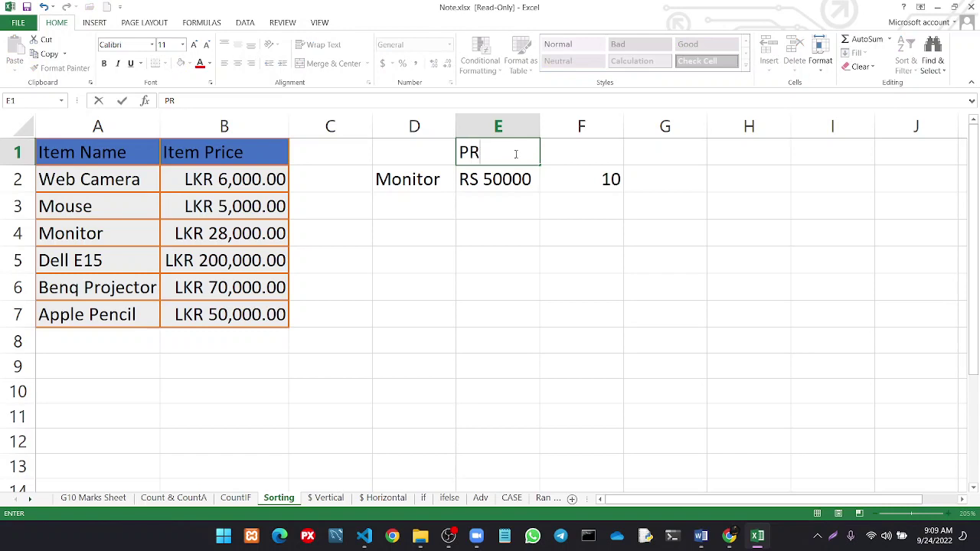
text(ICE)
click(573, 159)
text(Qu)
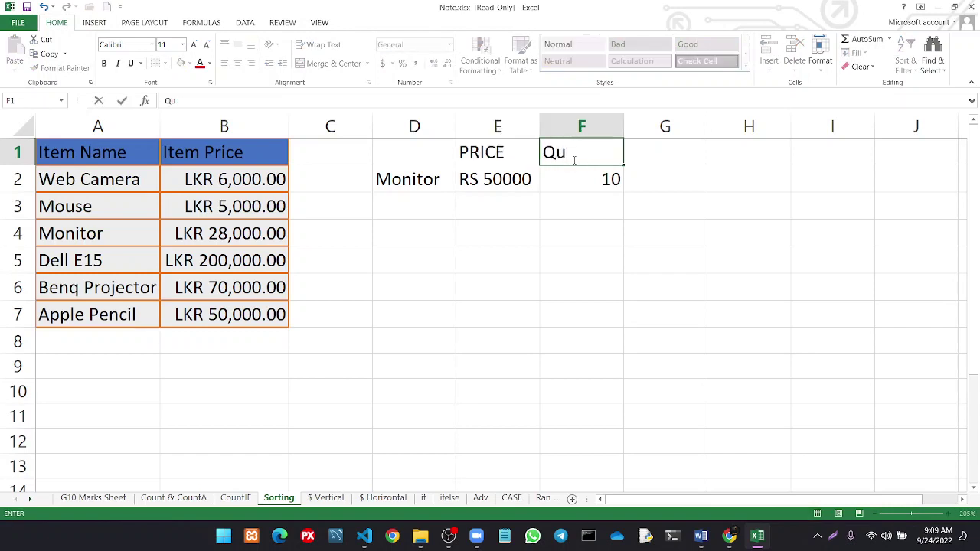
text(AN)
key(BackSpace)
key(BackSpace)
key(BackSpace)
text(UANTI)
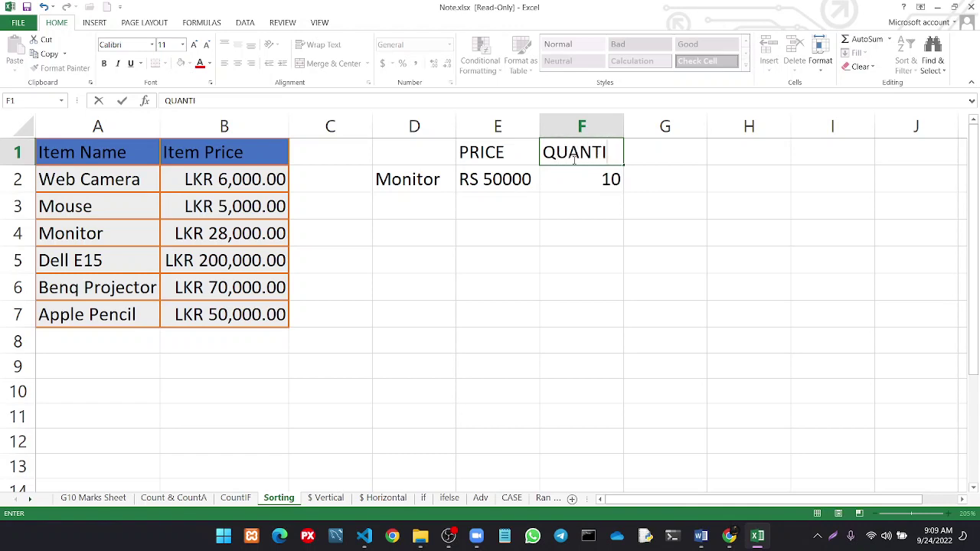
text(TY)
click(680, 168)
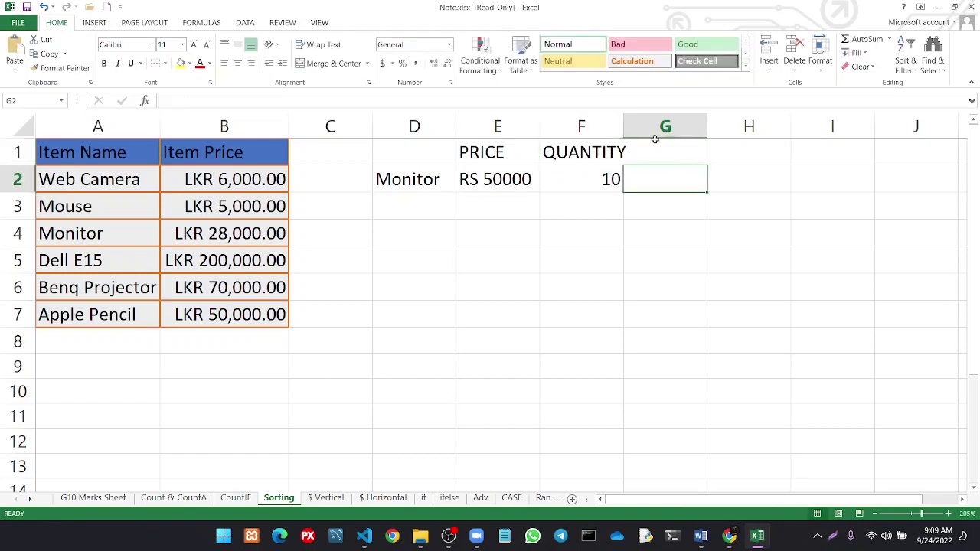
Widen column F slightly and add a TOTAL heading in G1
drag(625, 125, 630, 125)
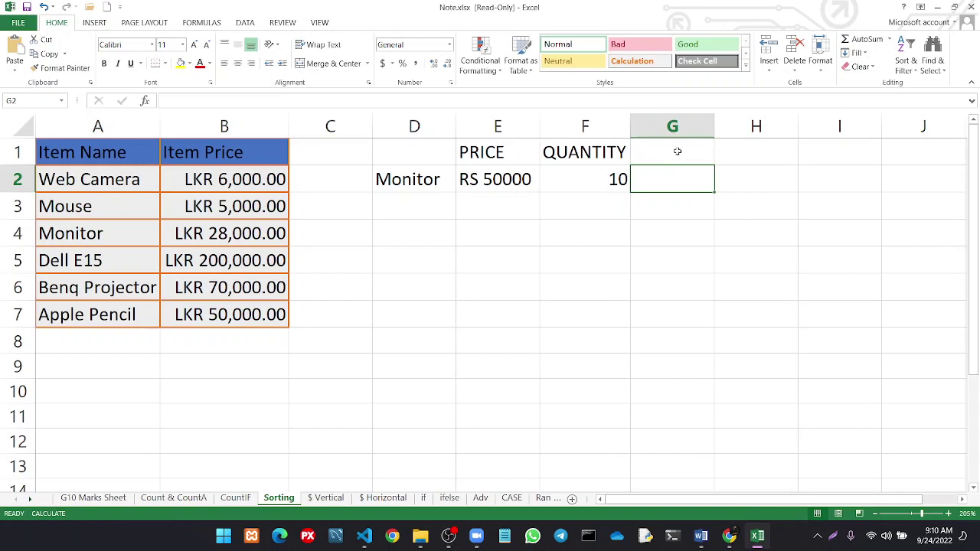
click(679, 152)
text(TOTA)
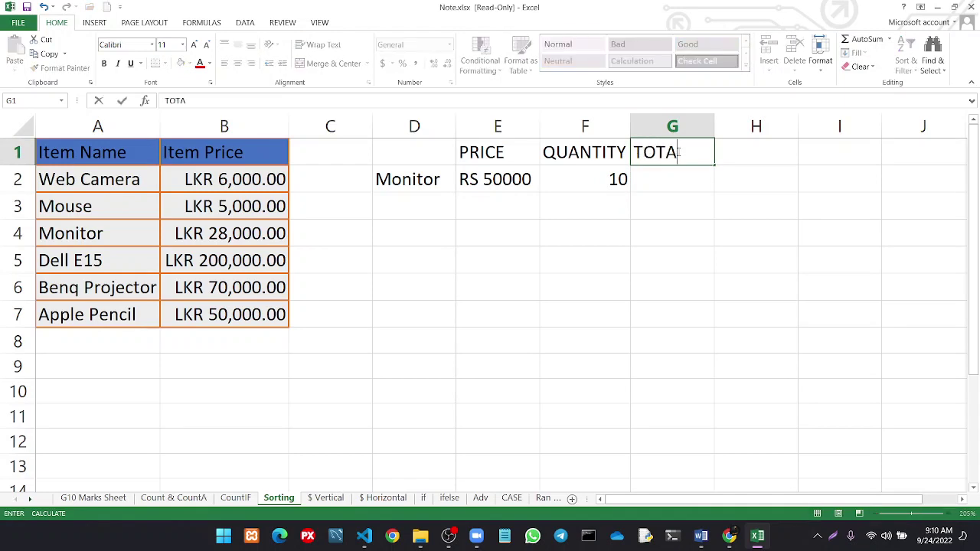
text(L)
click(699, 244)
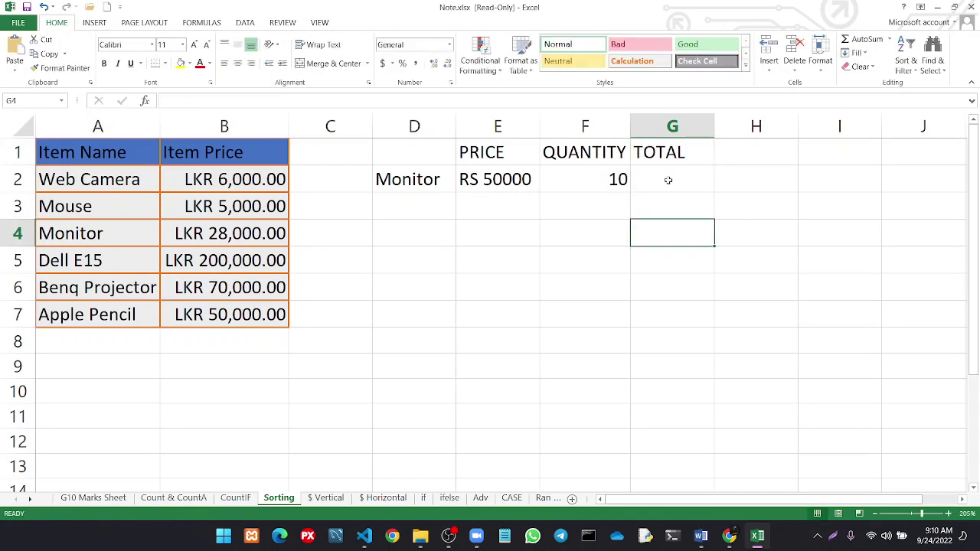
Enter =E2*F2 in G2, which shows #VALUE!, and select the D1:G2 test block
click(668, 179)
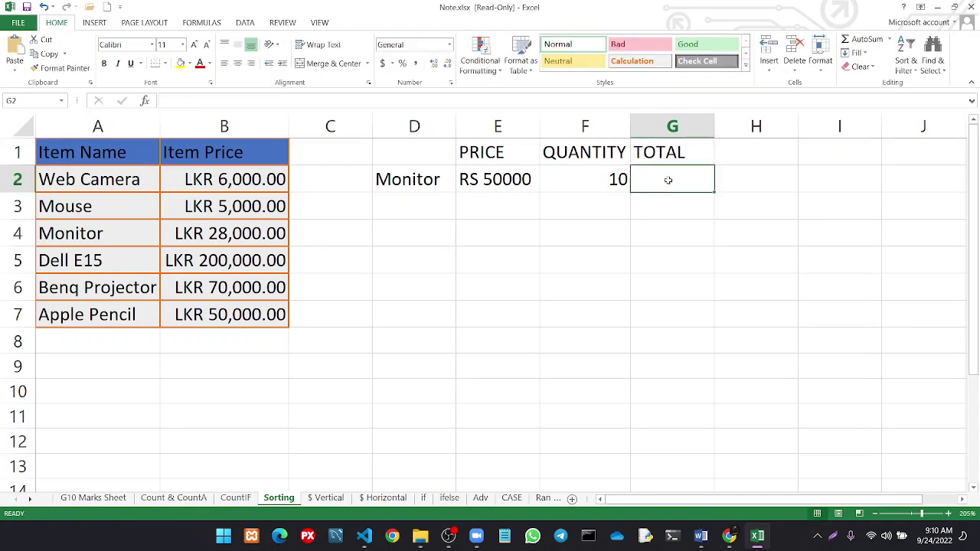
text(=)
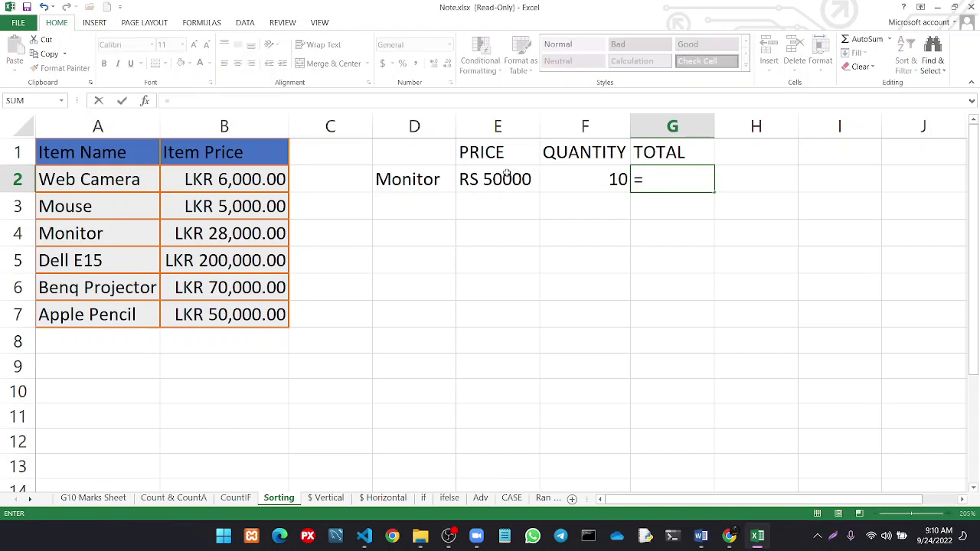
click(505, 174)
text(*)
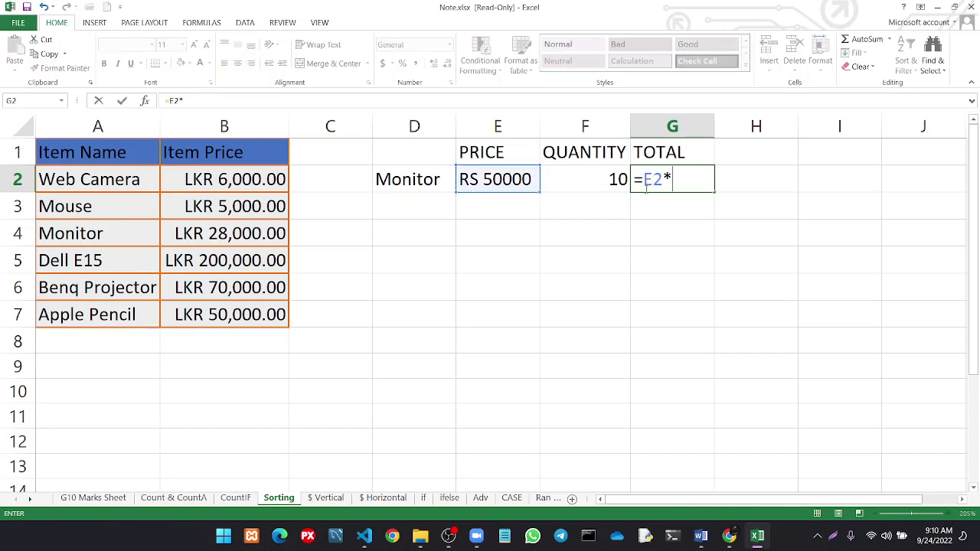
click(606, 176)
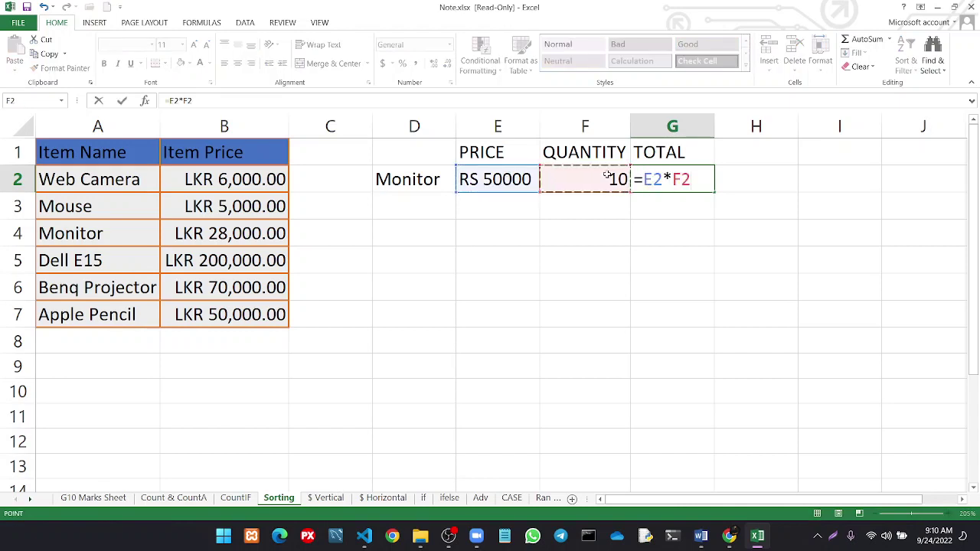
key(Return)
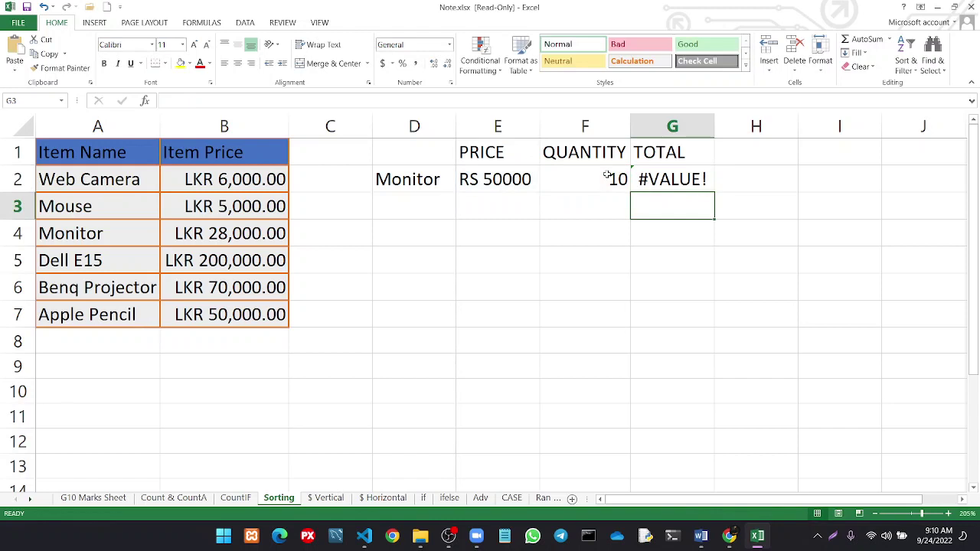
click(481, 177)
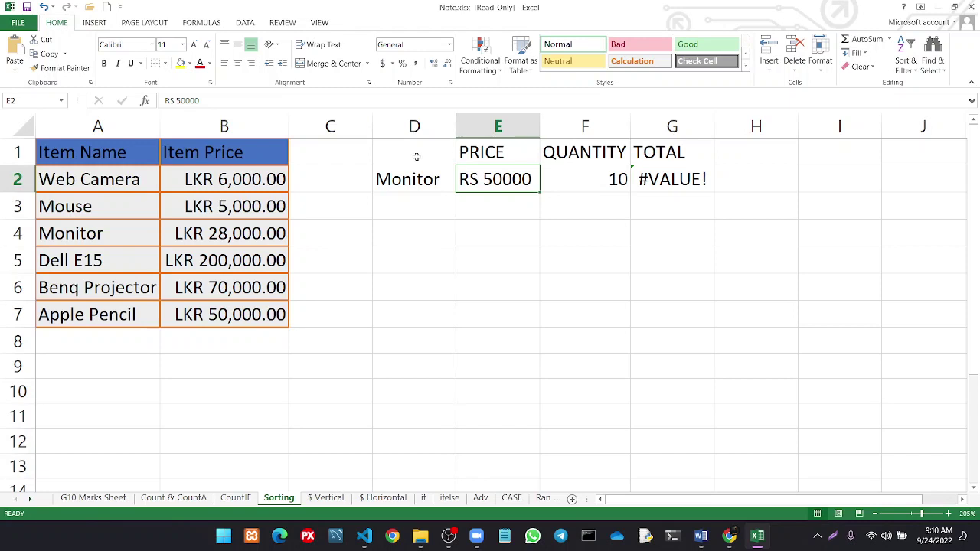
drag(415, 156, 660, 168)
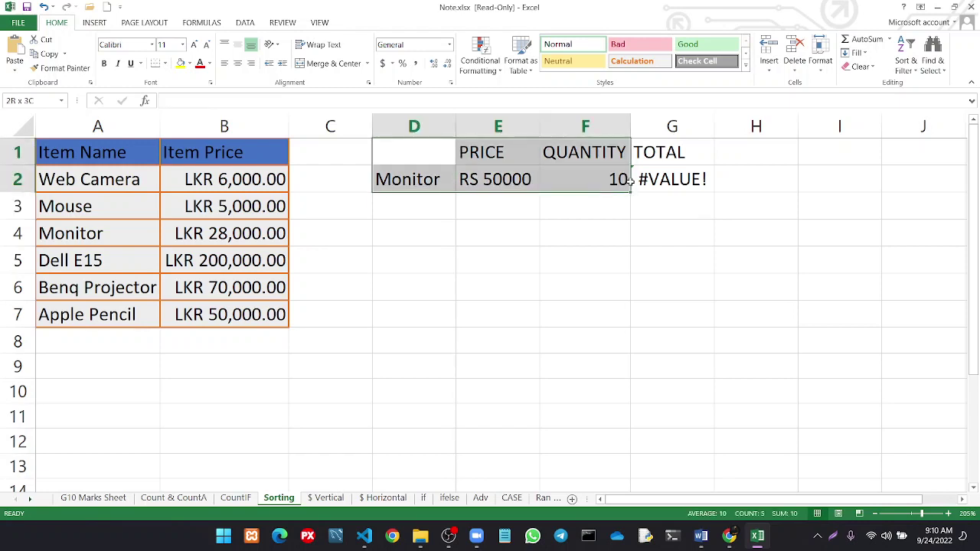
Clear the D1:G2 test block and add a Quantity heading in C1
key(Delete)
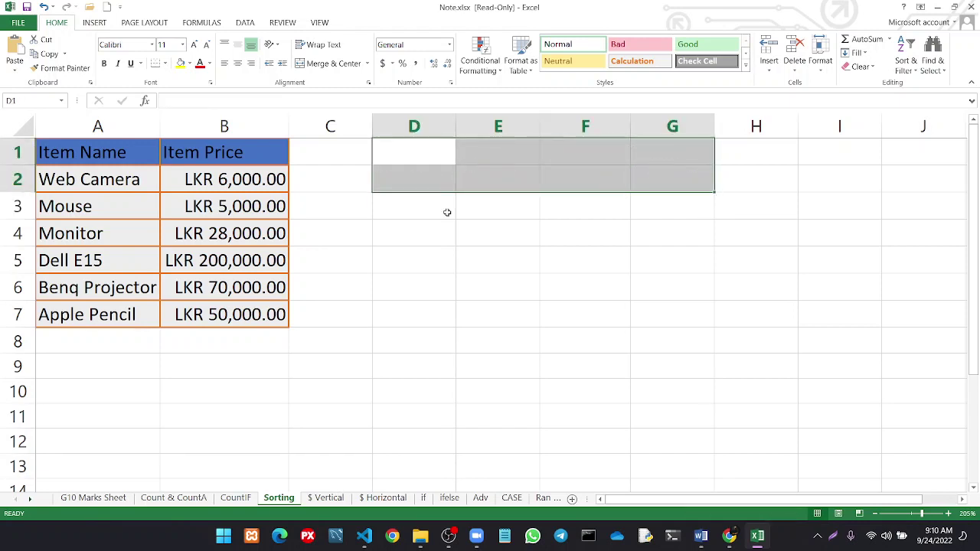
click(444, 212)
click(304, 152)
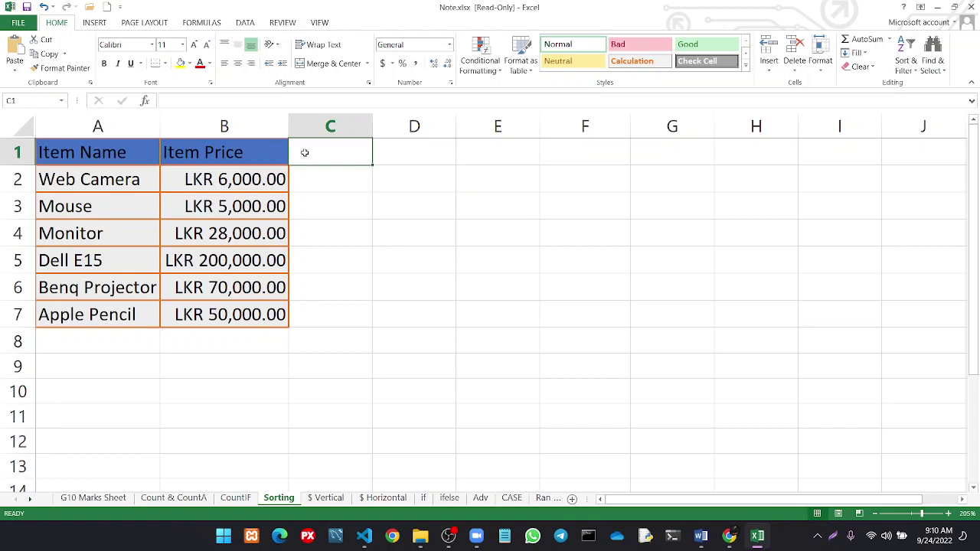
text(Quan)
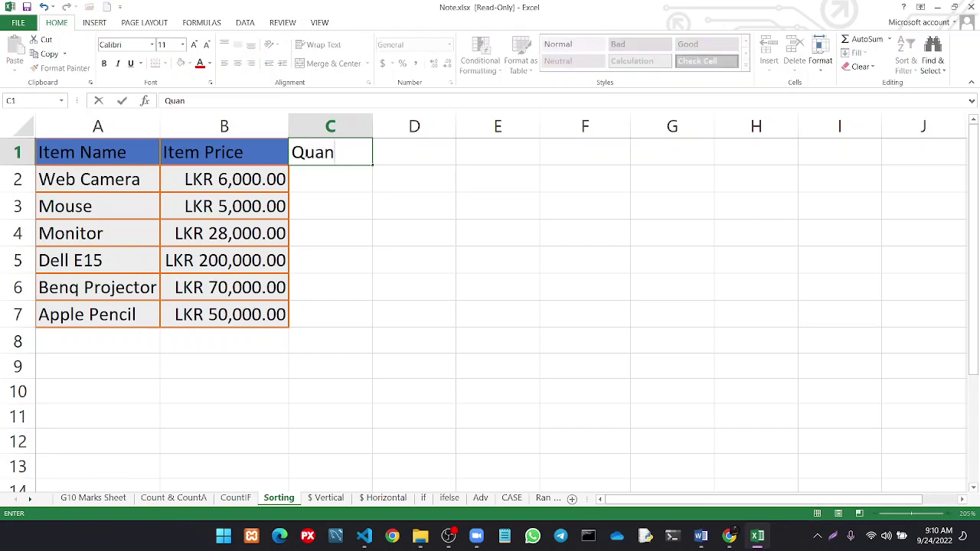
text(tity)
key(Return)
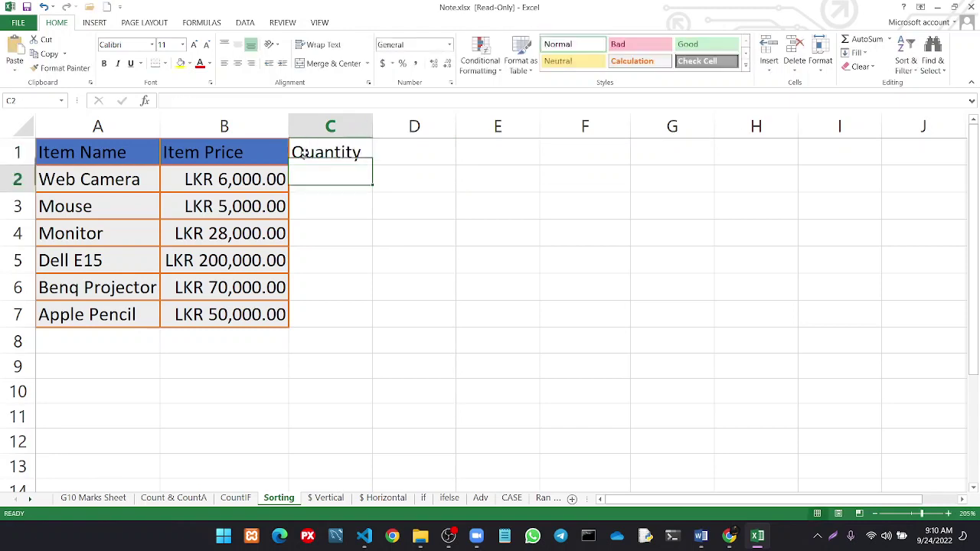
Enter quantities 10, 20, 40, 50, 60 and 70 in C2:C7
text(10)
key(Return)
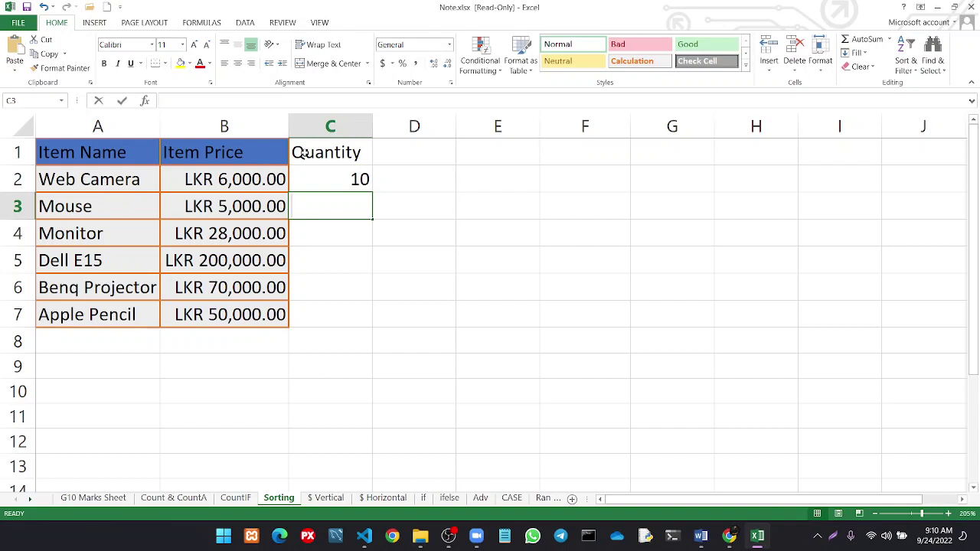
text(20)
key(Return)
text(40)
key(Return)
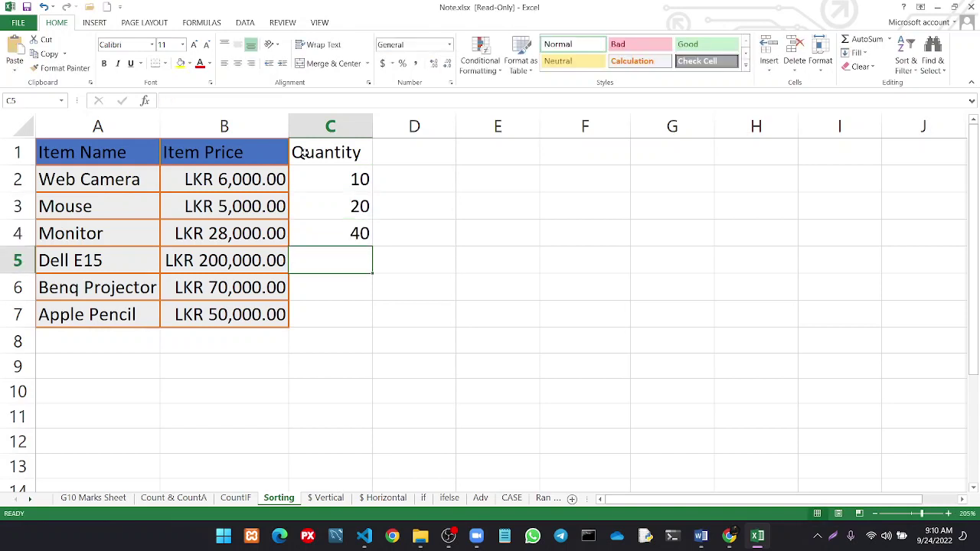
text(50)
key(Return)
text(60)
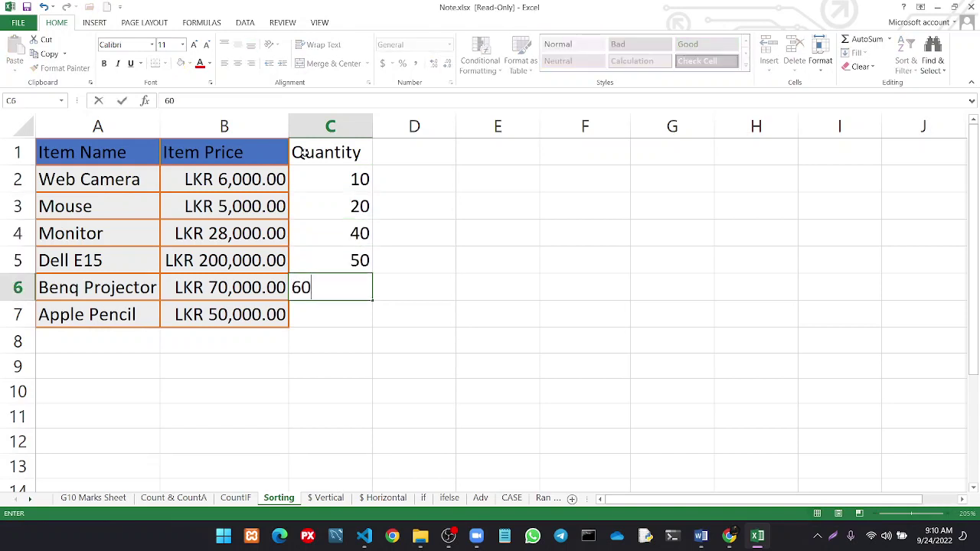
key(Return)
text(70)
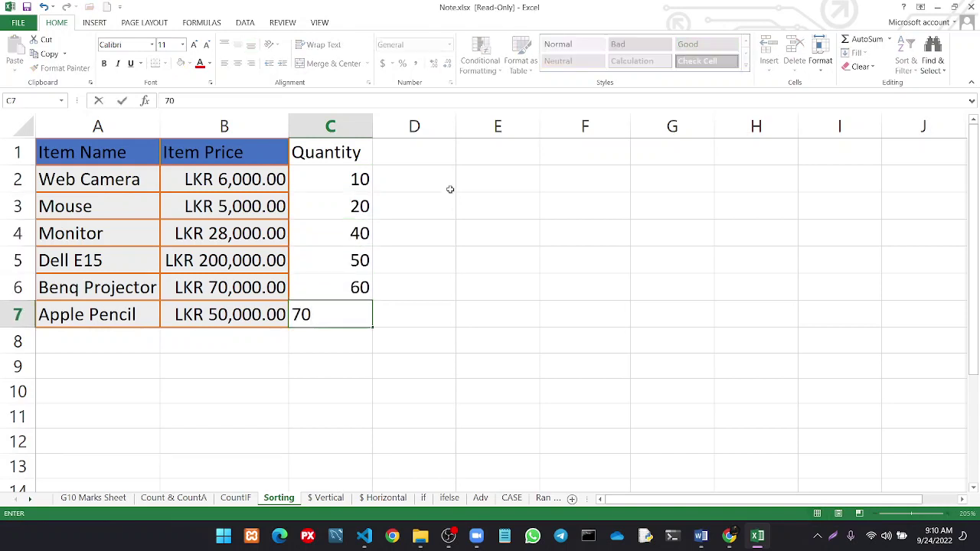
click(463, 199)
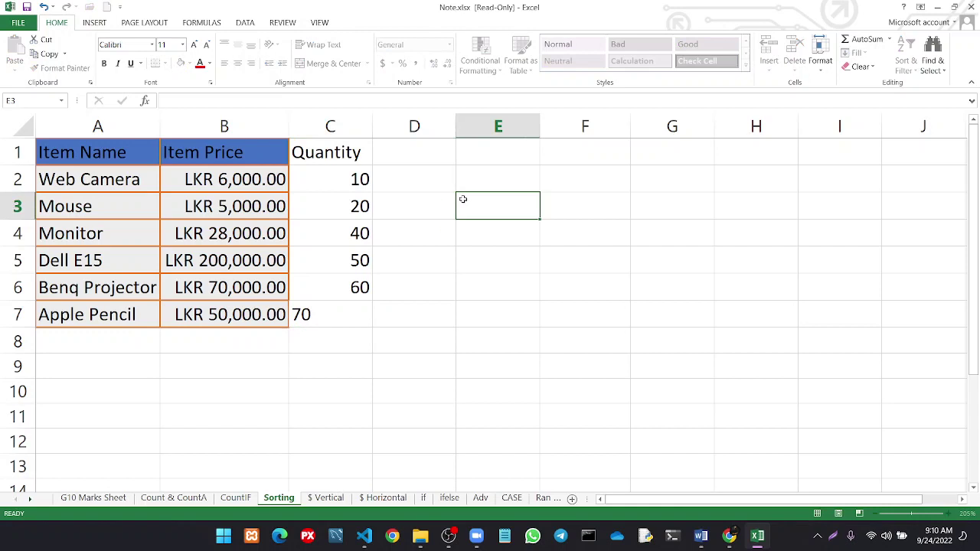
Dismiss the Create Table dialog and type Total in D1
click(410, 156)
key(ctrl+t)
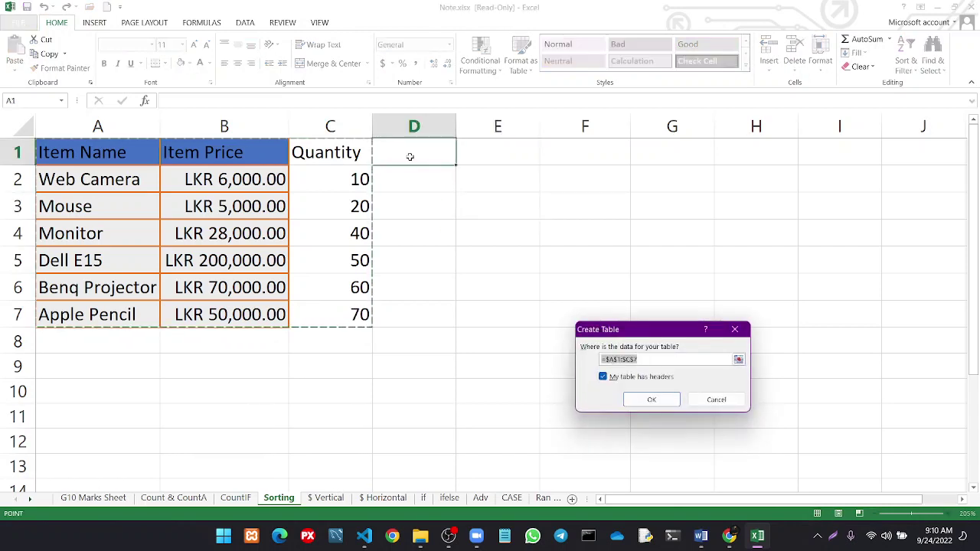
click(734, 329)
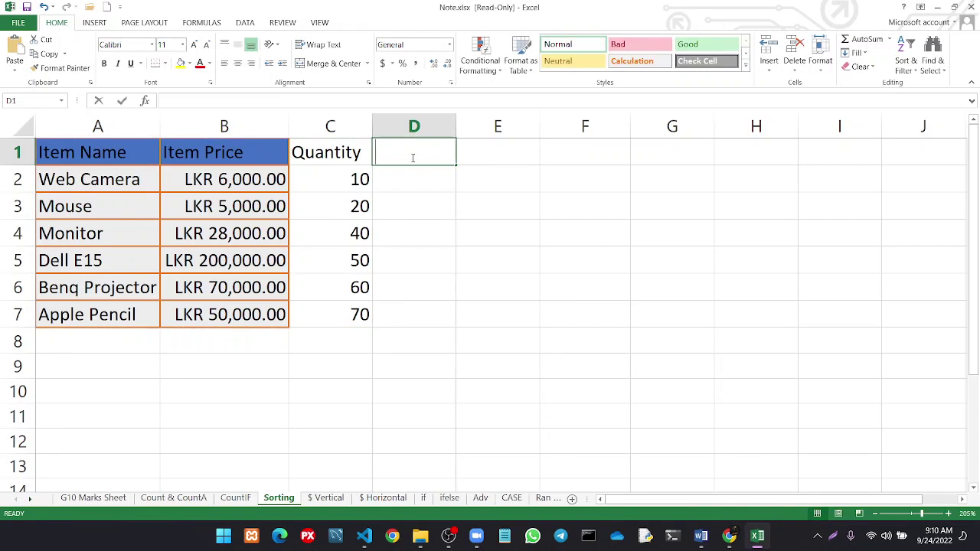
text(Total)
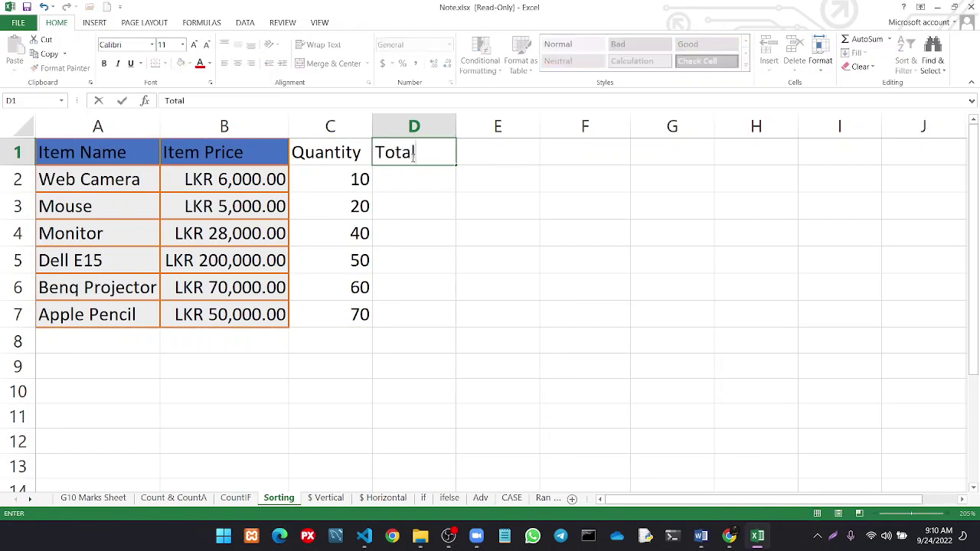
Enter the formula =B2*C2 in D2 to total the Web Camera row
click(411, 187)
text(=)
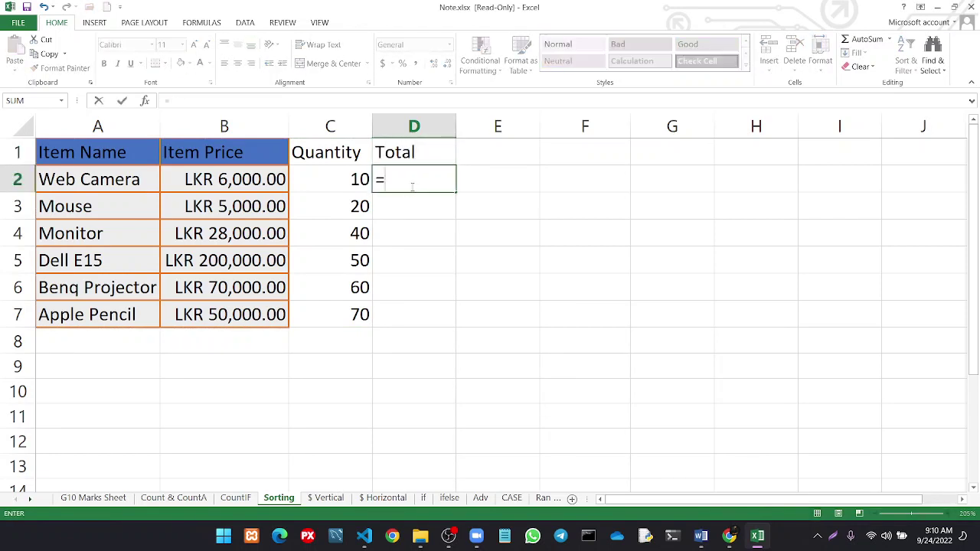
click(255, 173)
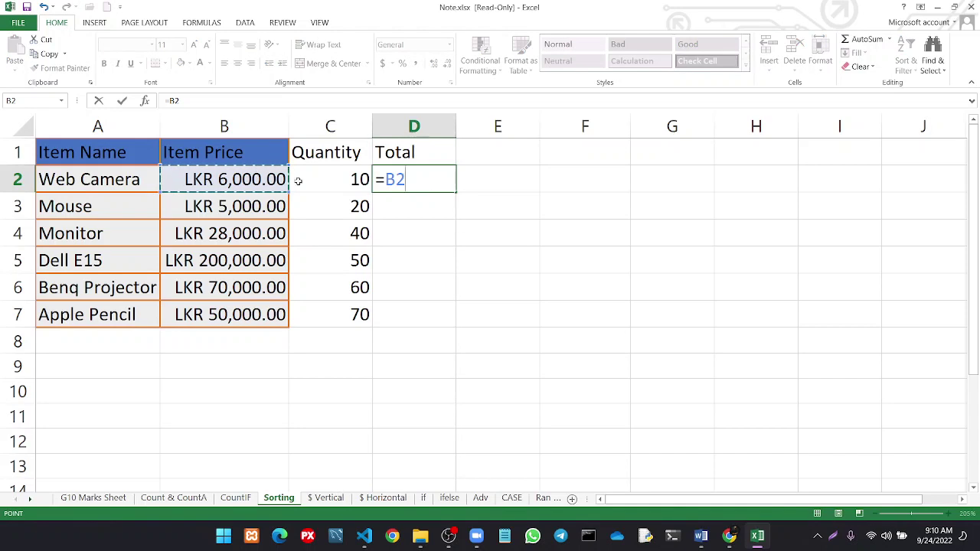
text(*)
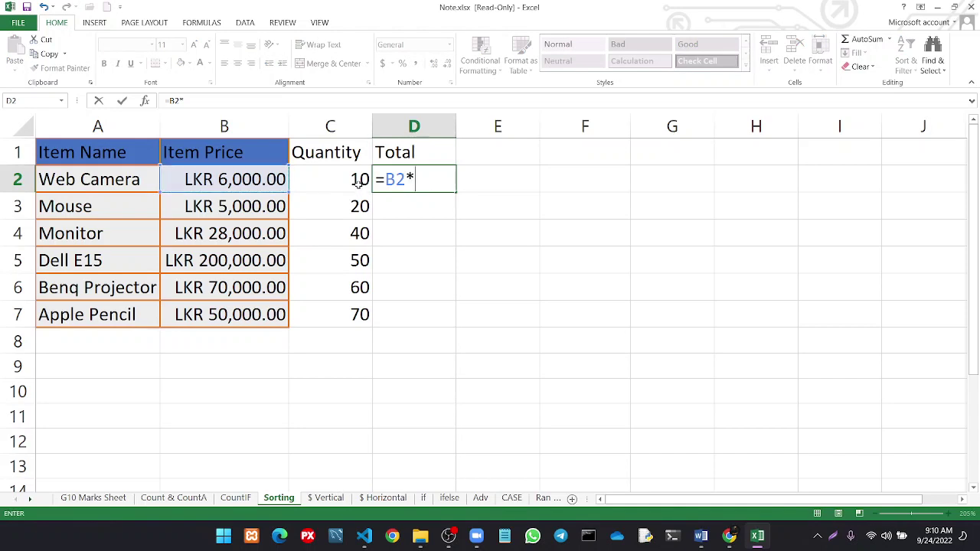
click(359, 187)
key(Return)
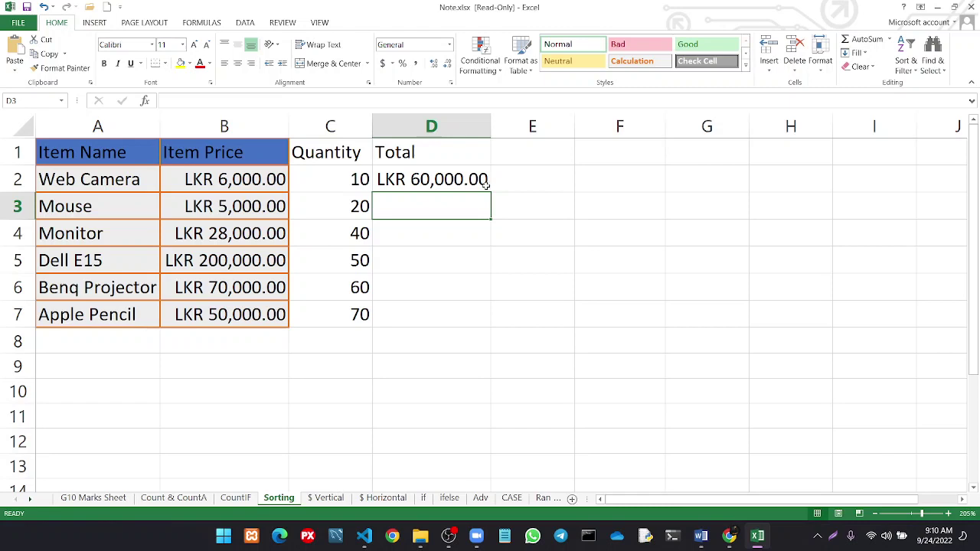
Fill the D2 total formula down to D7 and autofit column D
drag(492, 126, 461, 126)
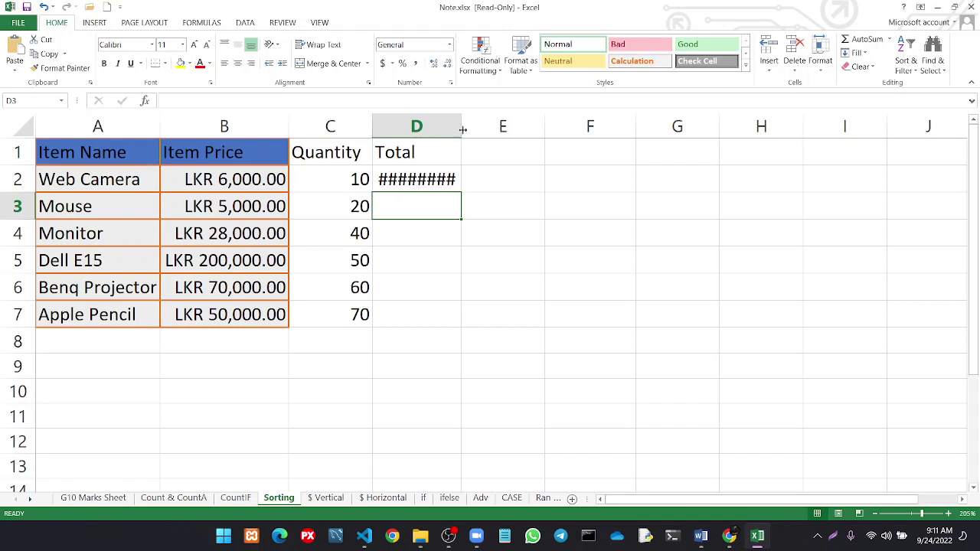
drag(461, 125, 506, 125)
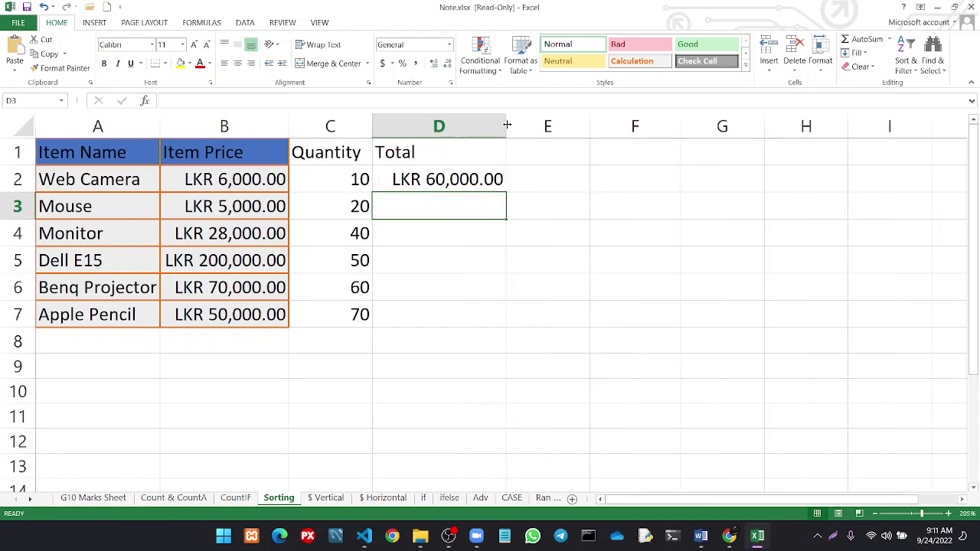
click(471, 175)
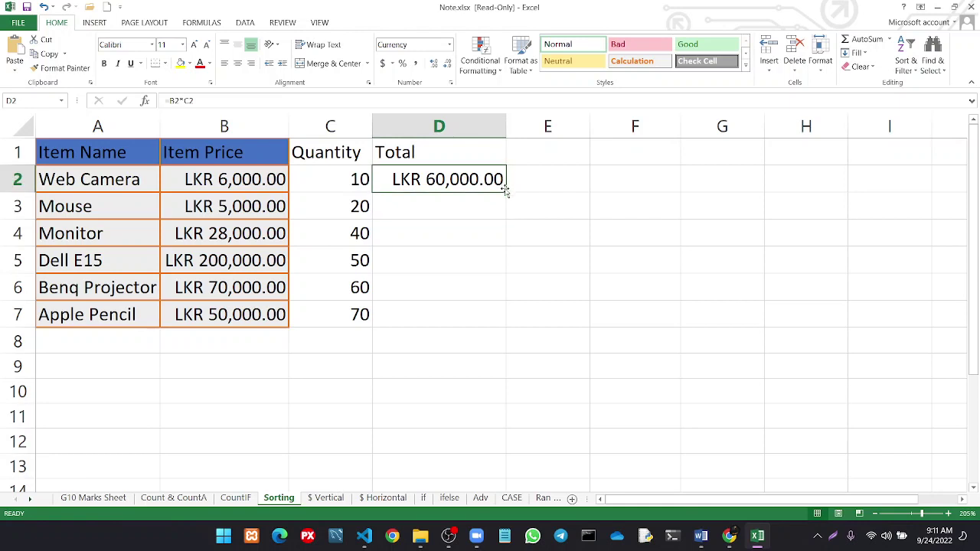
drag(505, 191, 517, 322)
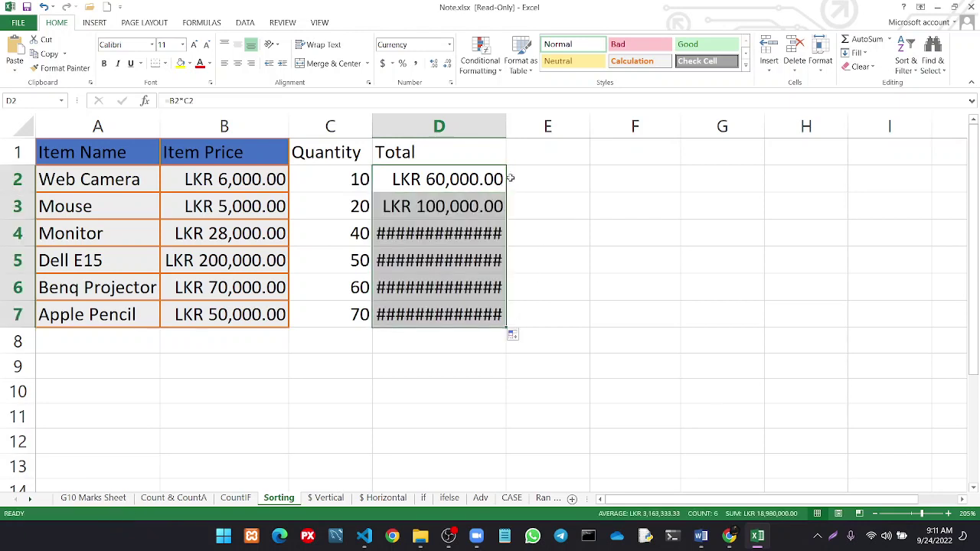
double_click(505, 132)
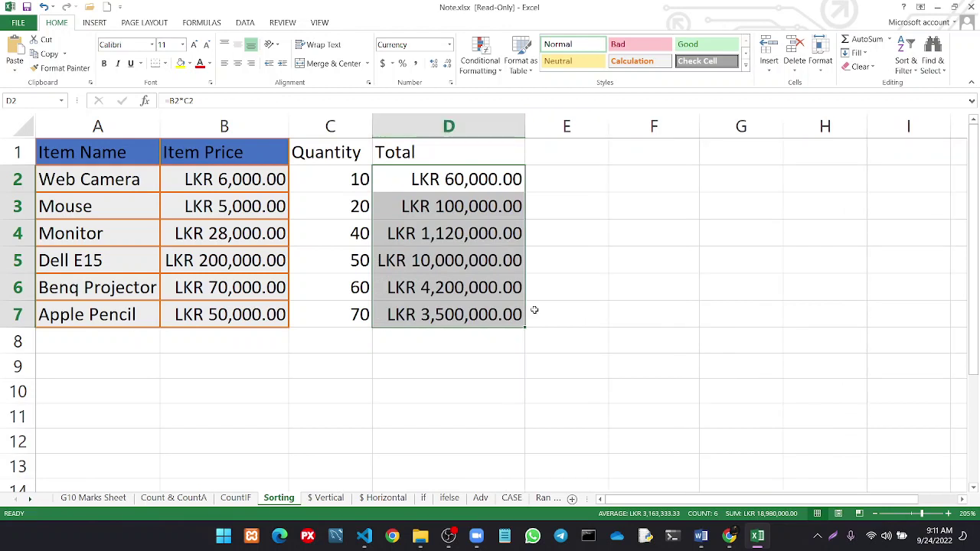
click(557, 351)
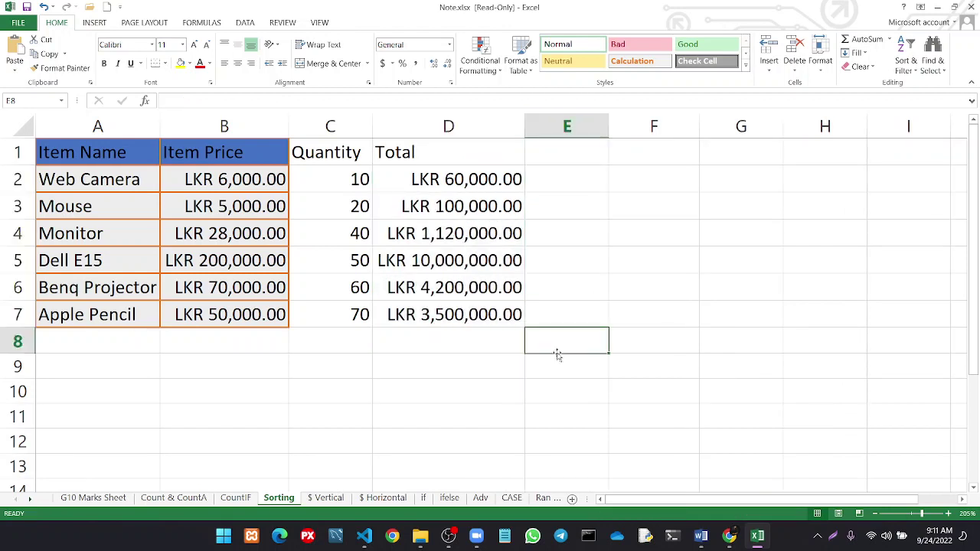
On the Count & CountA sheet, review the COUNT formula in F3
click(170, 497)
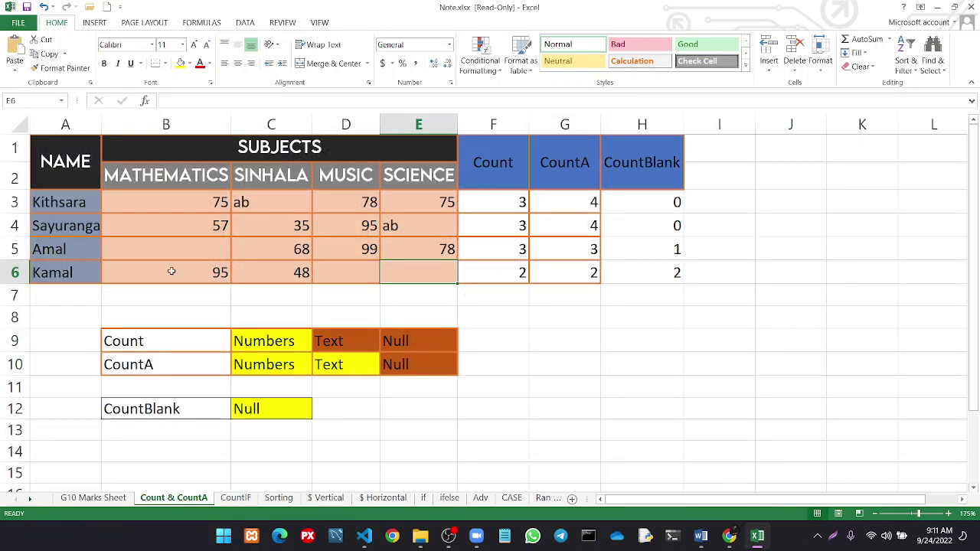
click(280, 345)
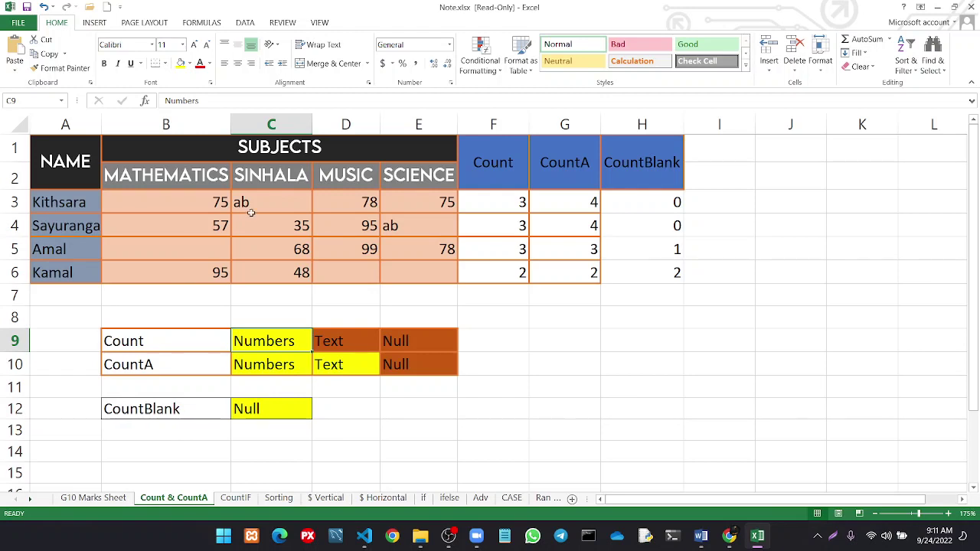
click(492, 209)
double_click(492, 209)
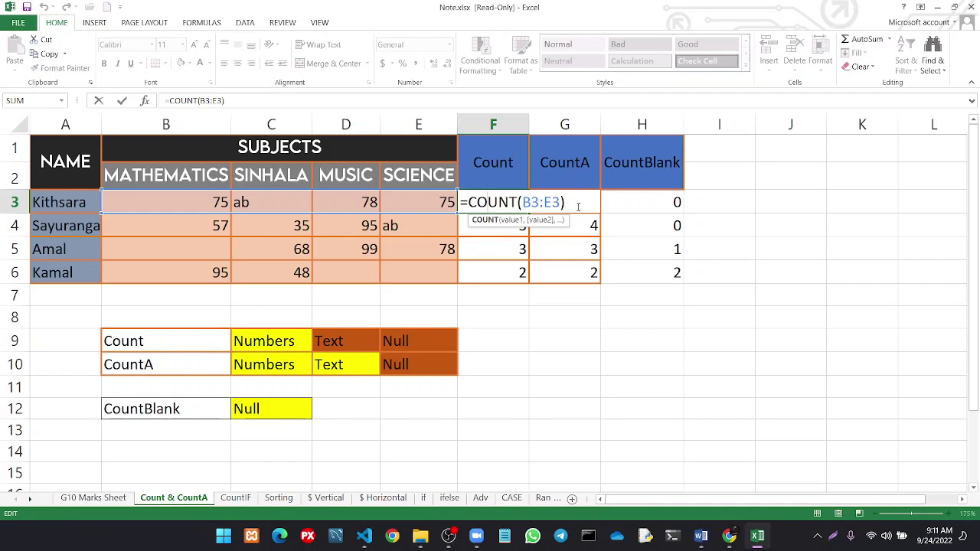
key(Escape)
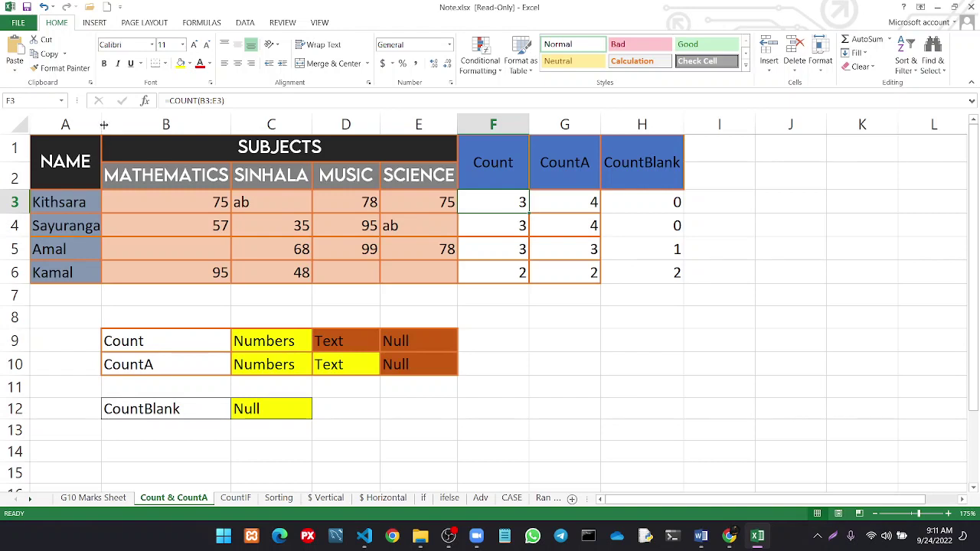
Narrow column A and review the COUNTA and COUNTBLANK formulas in G3 and H3
drag(102, 125, 35, 124)
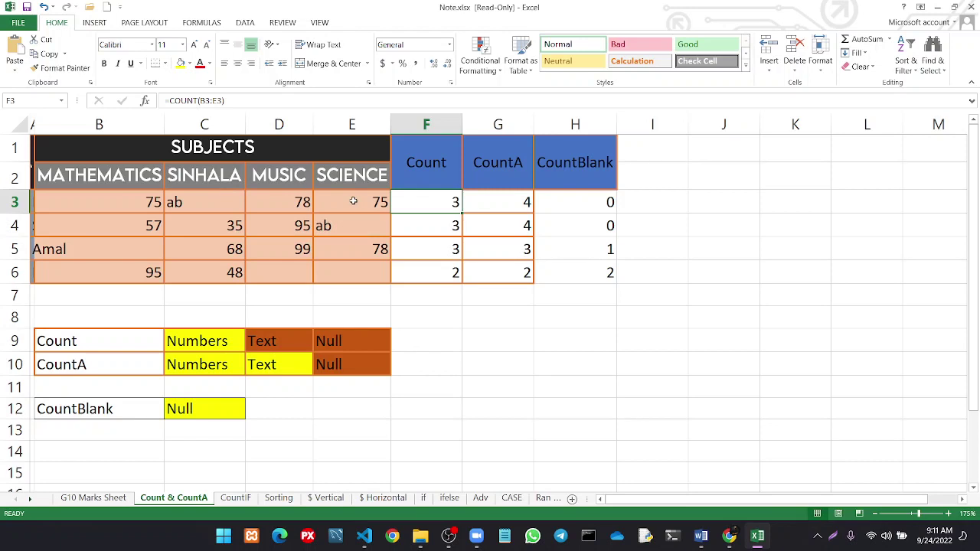
double_click(509, 202)
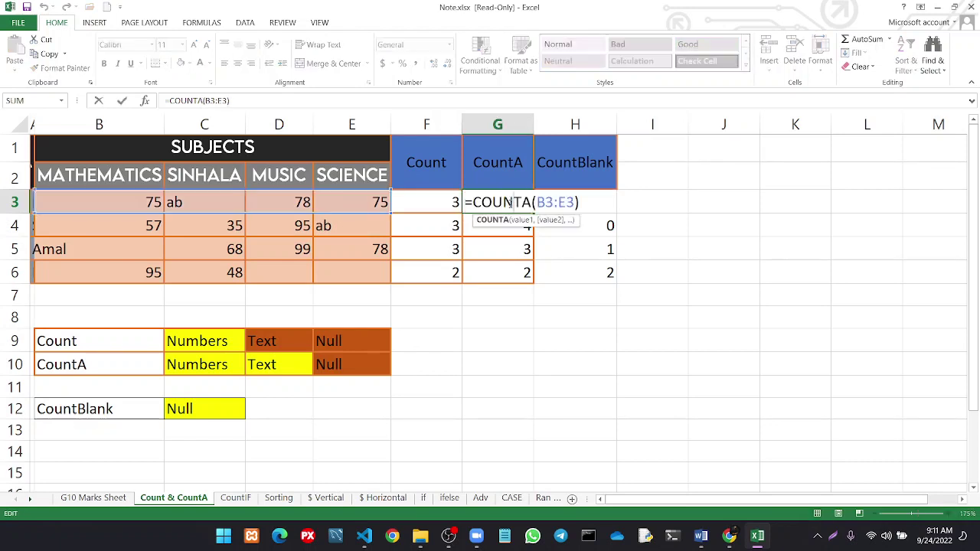
key(ctrl+Return)
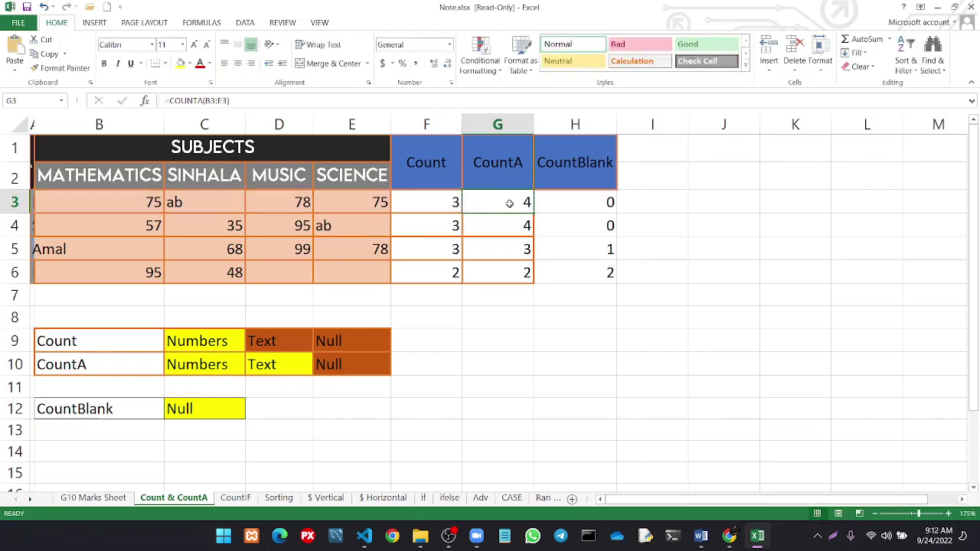
double_click(609, 202)
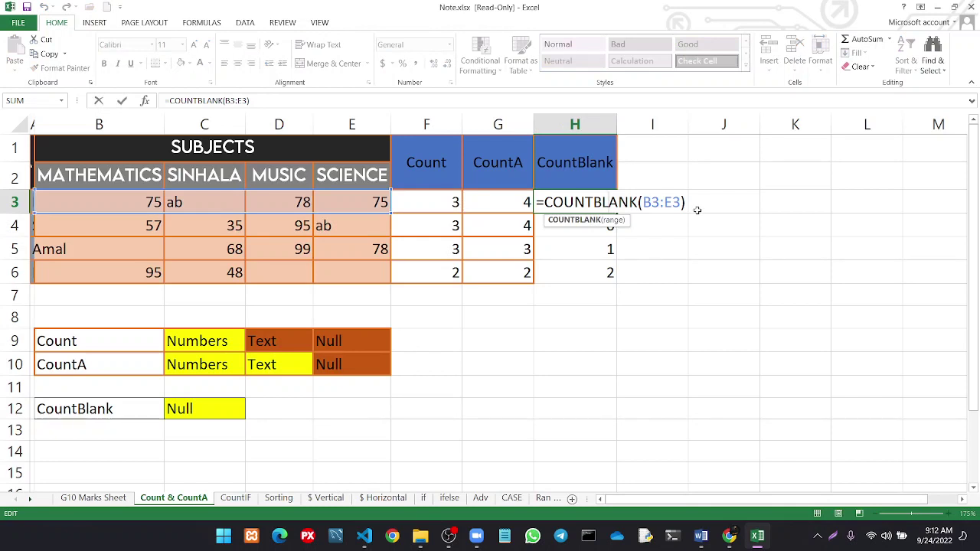
key(ctrl+Return)
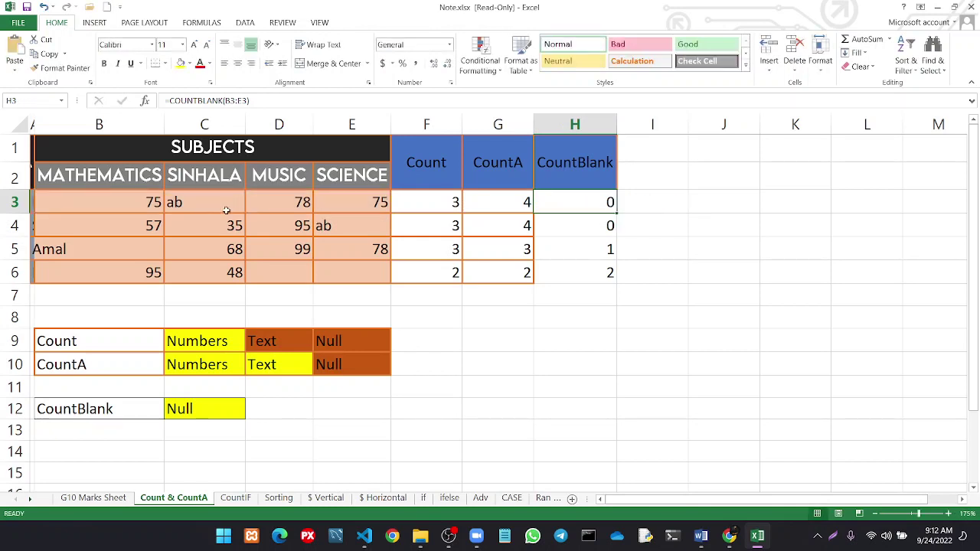
Point out the empty score cells D6 and E6, then go to the CountIF sheet
click(297, 268)
drag(298, 269, 355, 273)
click(355, 274)
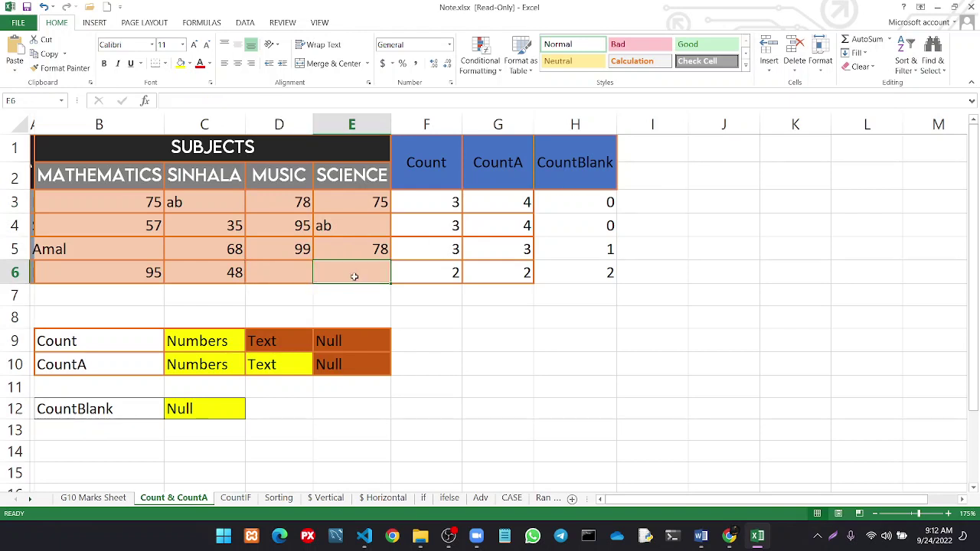
click(291, 277)
click(336, 285)
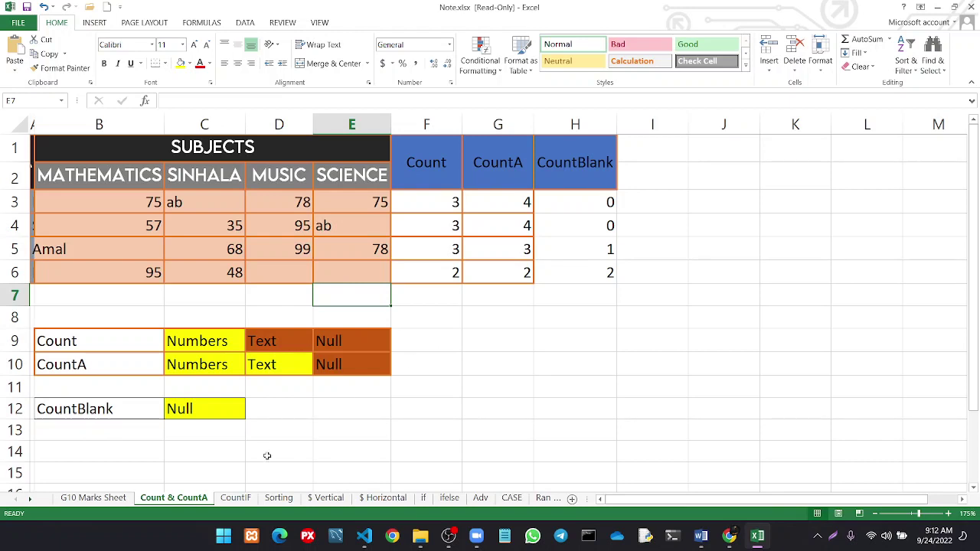
click(237, 498)
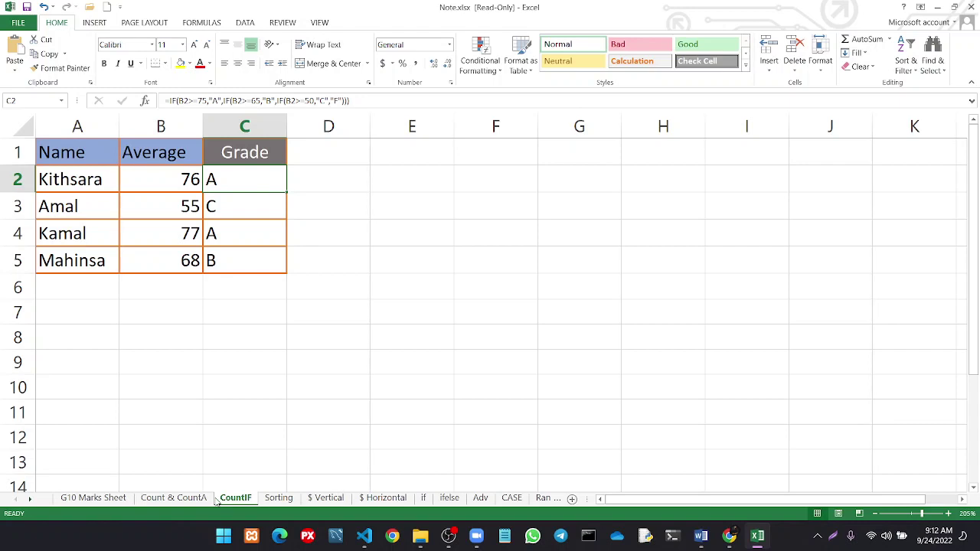
Return to the Sorting sheet and move to the Total column
click(269, 498)
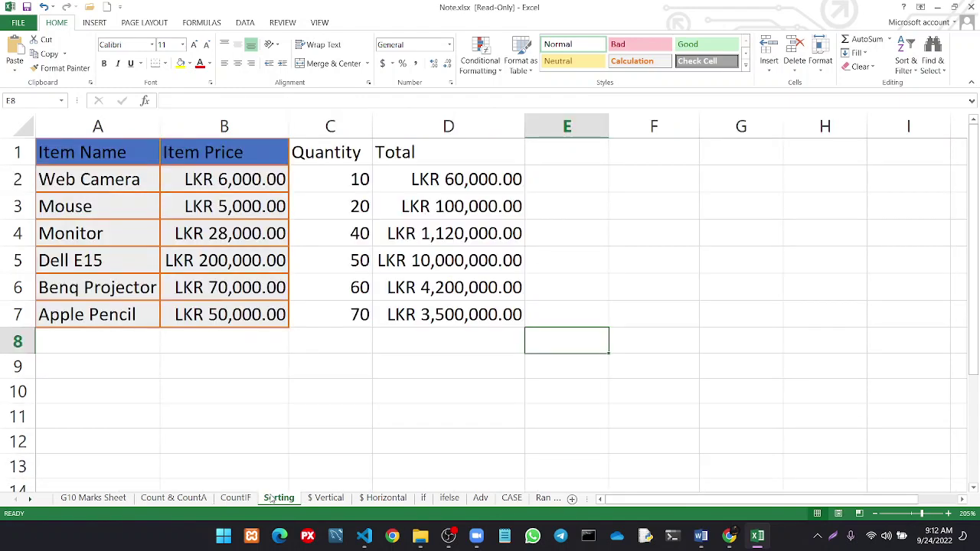
click(449, 535)
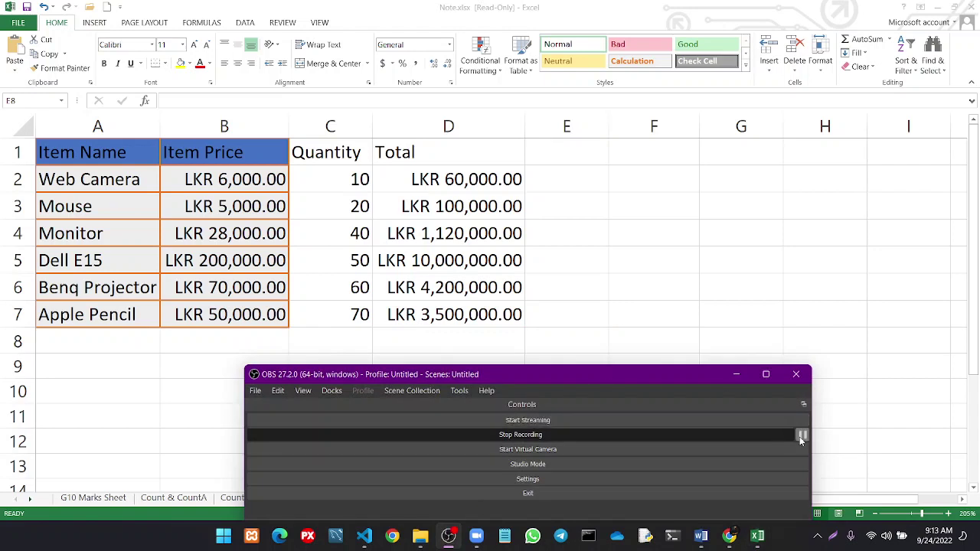
click(735, 373)
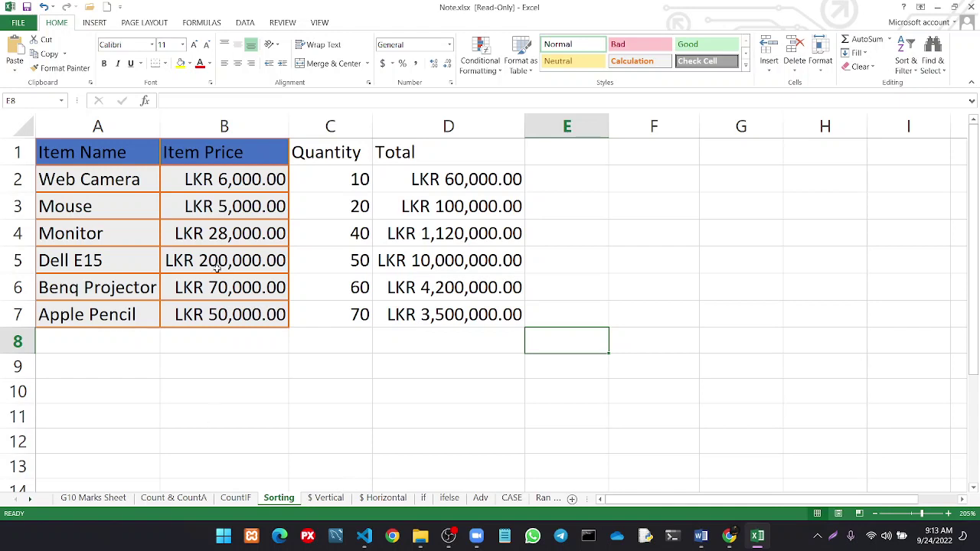
key(Up)
key(Left)
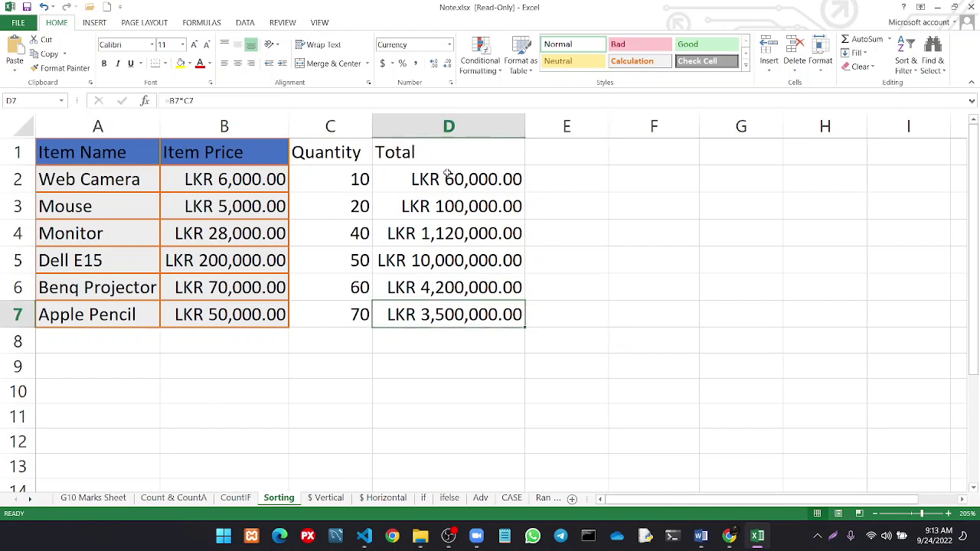
Review the =B*C Total formulas in D2 through D7 without changing them
double_click(446, 176)
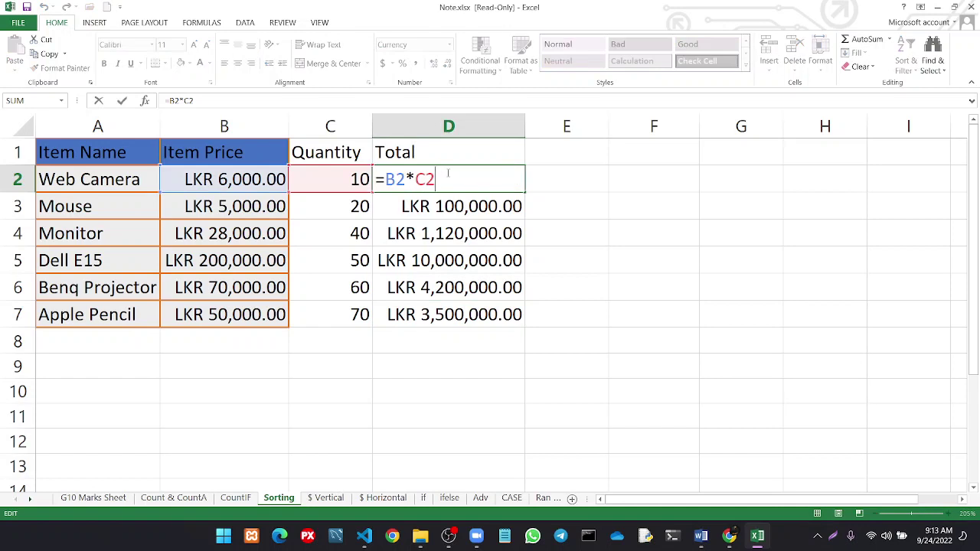
key(ctrl+Return)
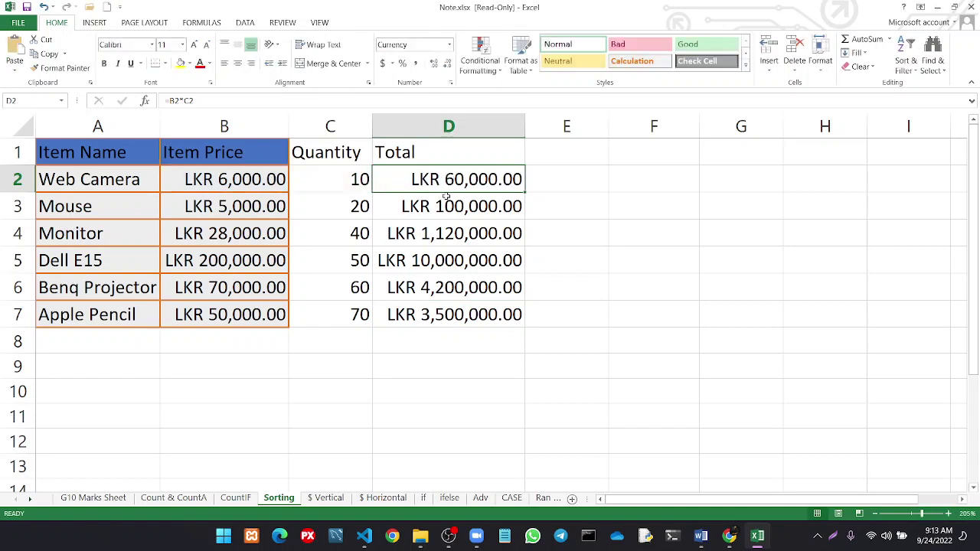
double_click(443, 202)
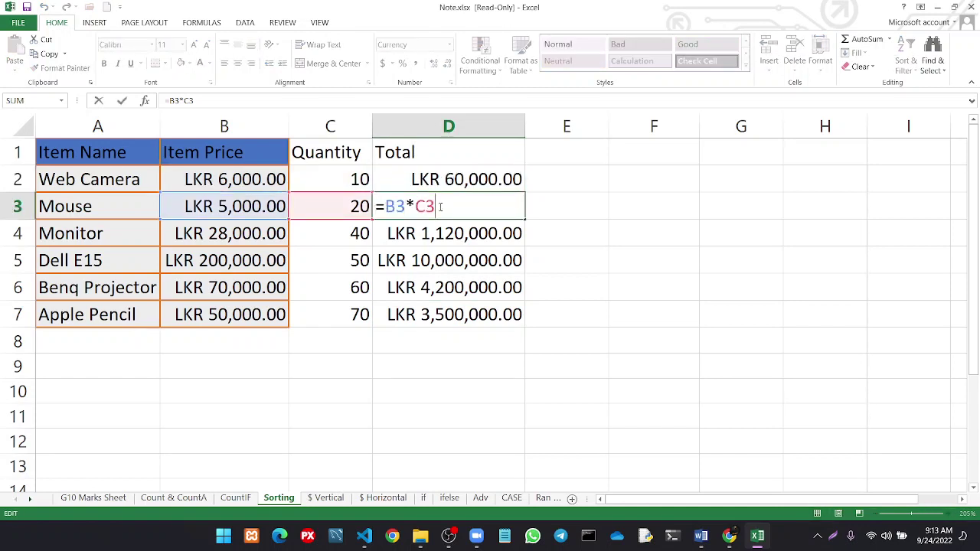
key(ctrl+Return)
double_click(442, 232)
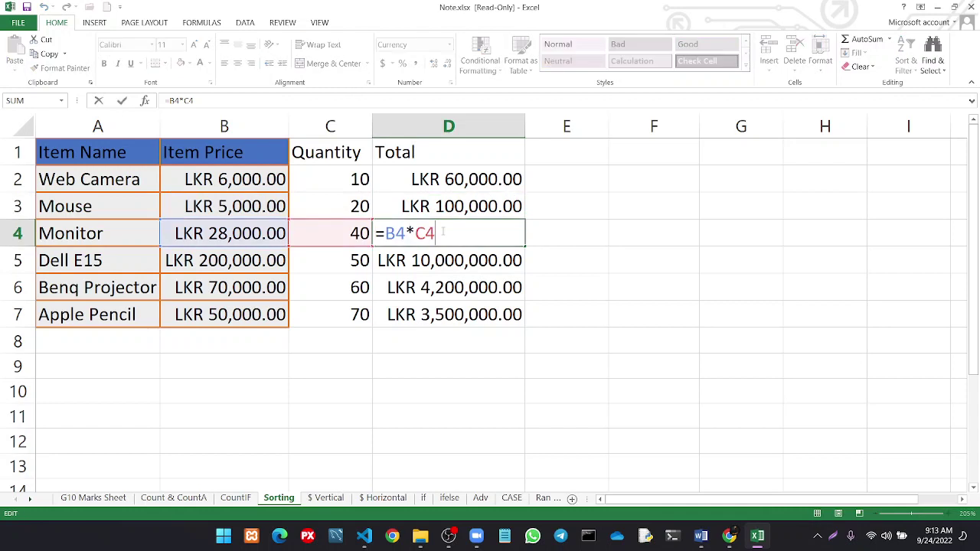
key(ctrl+Return)
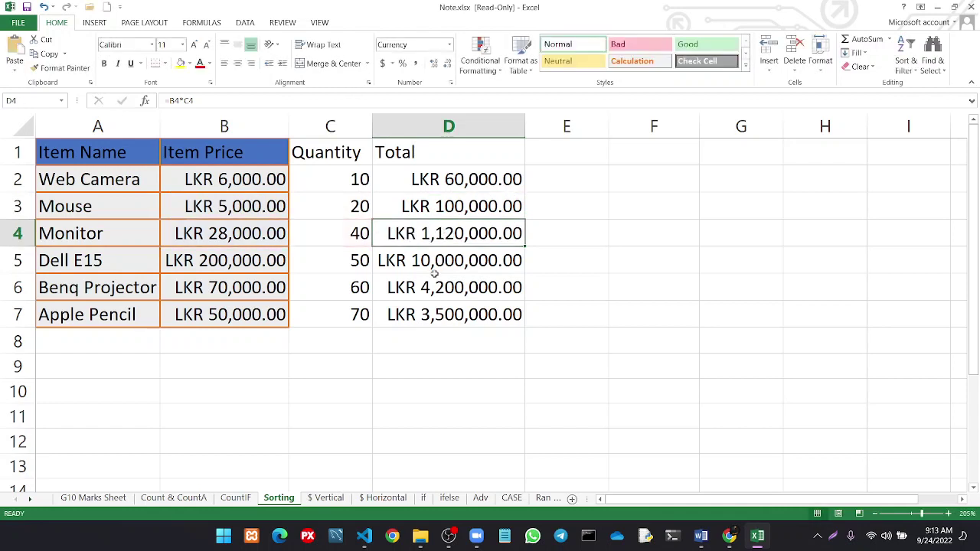
double_click(442, 260)
key(ctrl+Return)
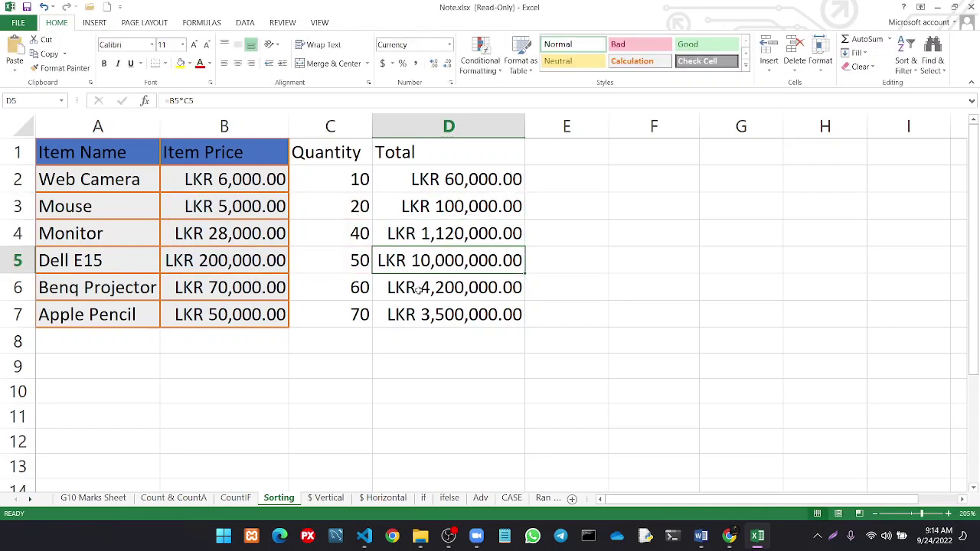
double_click(418, 289)
key(ctrl+Return)
double_click(418, 315)
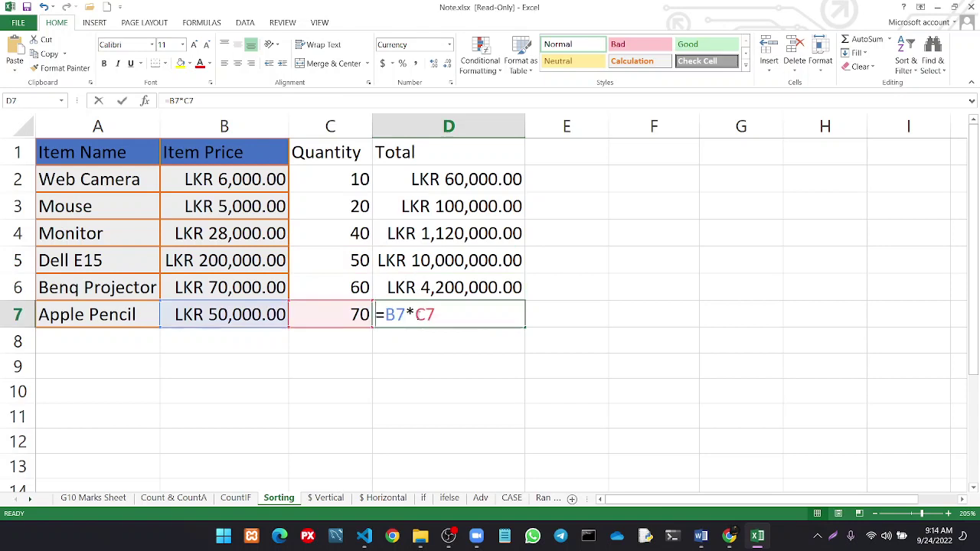
key(ctrl+Return)
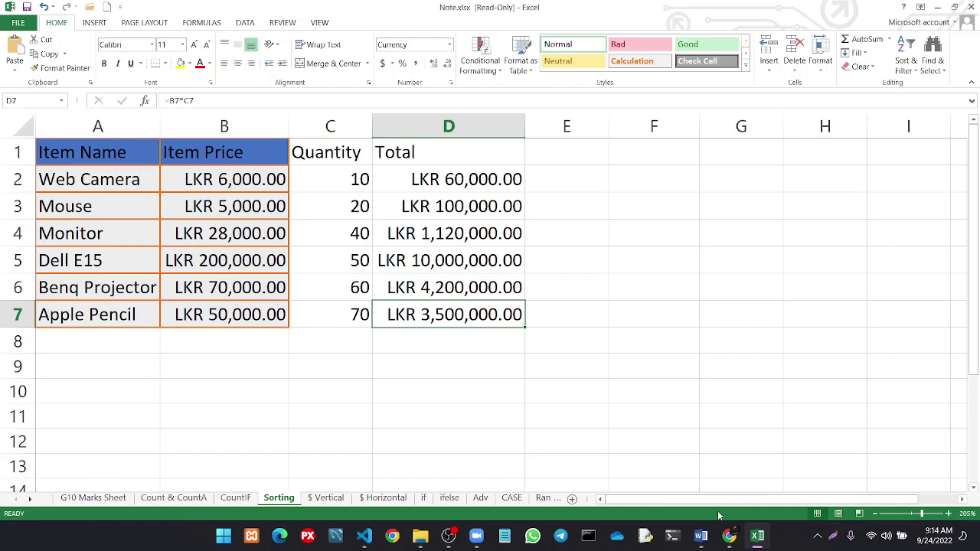
Read the Functions.docx notes on H2, H$2, $H2 and $H$2 references, then return to Note.xlsx
click(700, 536)
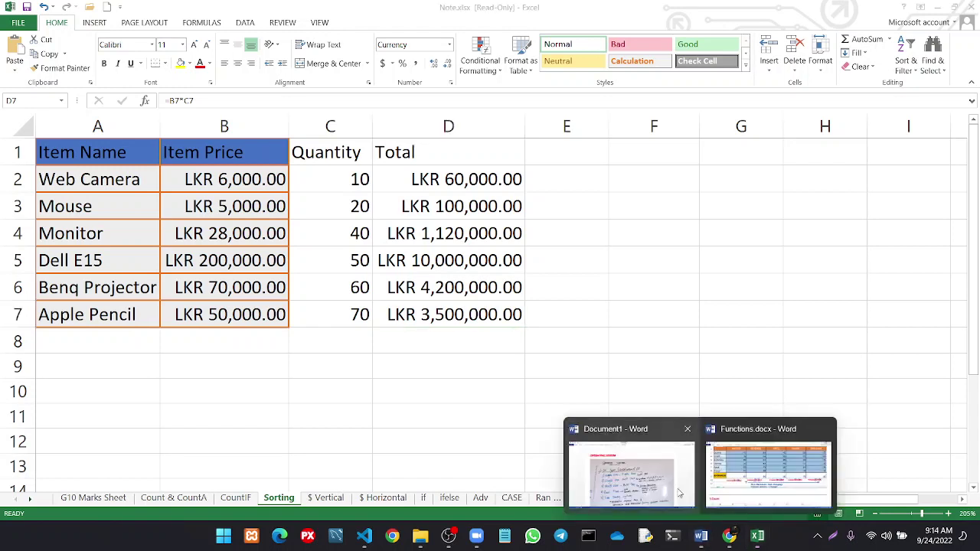
click(744, 484)
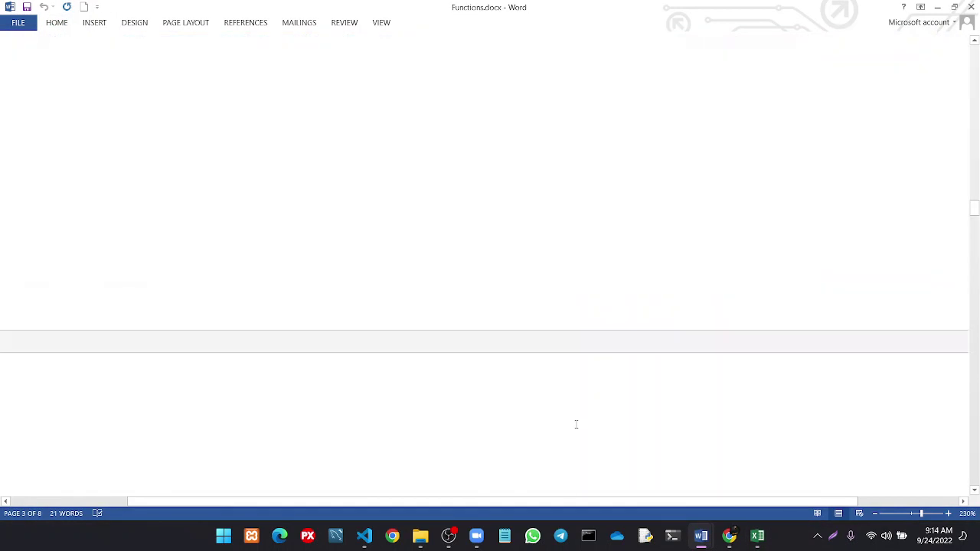
scroll(575, 424, down, 5)
scroll(575, 424, down, 5)
scroll(576, 425, down, 1)
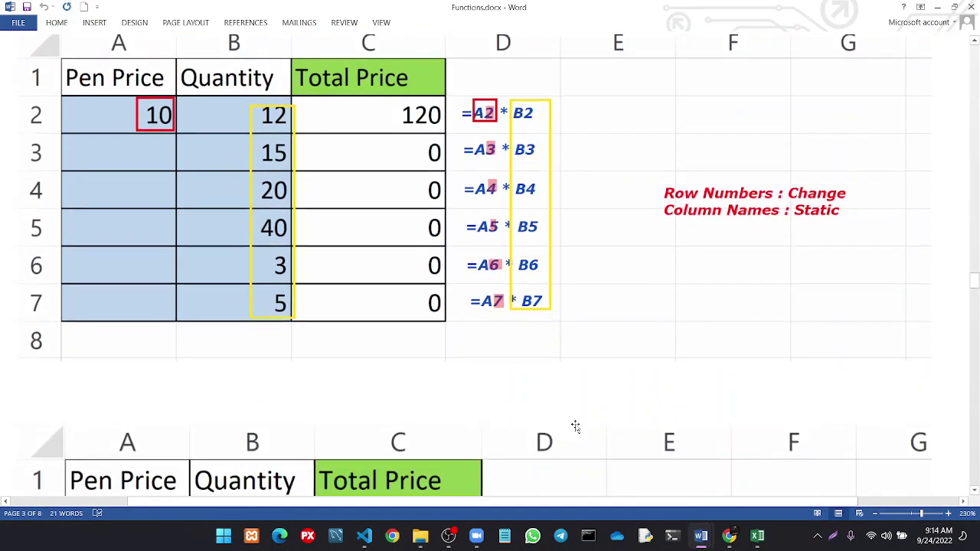
scroll(575, 427, down, 5)
scroll(576, 426, down, 3)
ctrl+scroll(578, 421, down, 4)
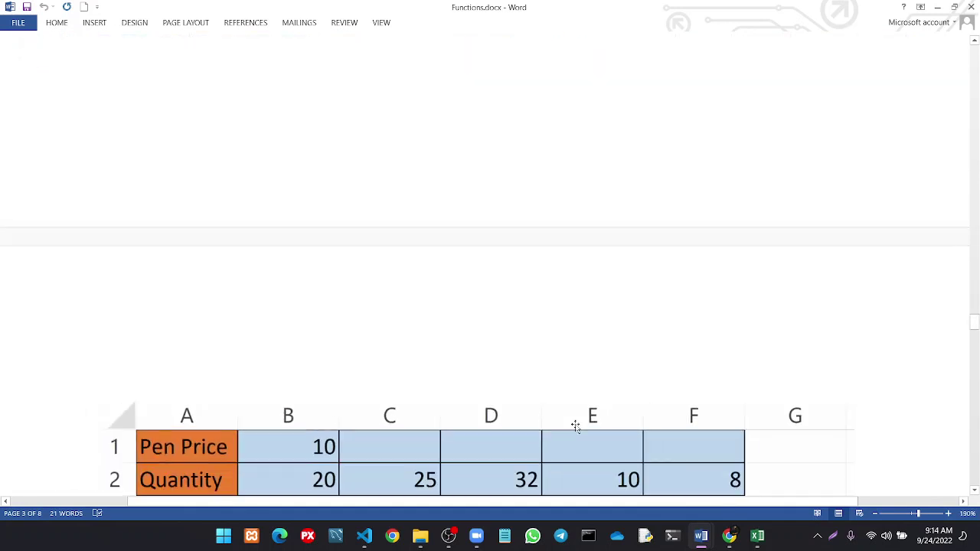
scroll(595, 391, down, 5)
scroll(595, 391, down, 5)
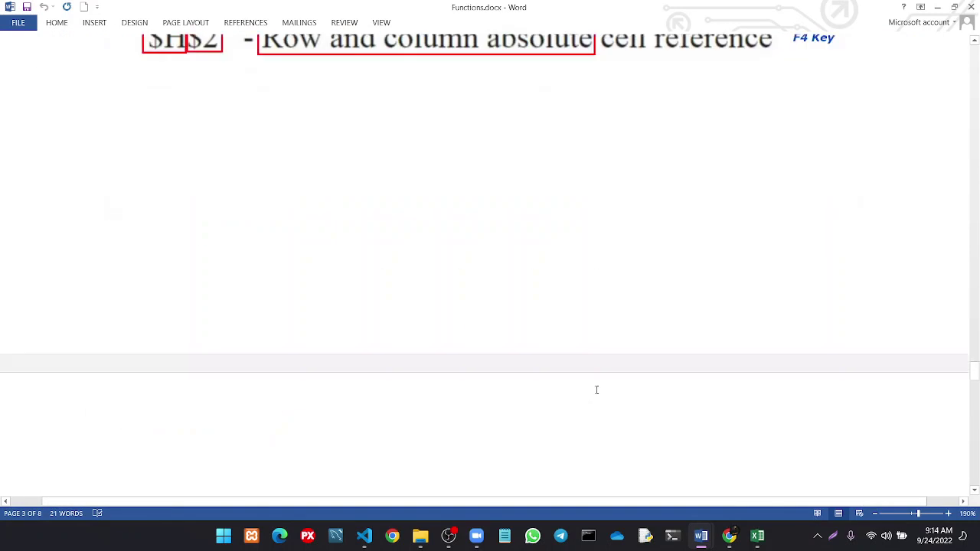
scroll(596, 389, down, 3)
scroll(597, 389, up, 2)
scroll(597, 390, up, 3)
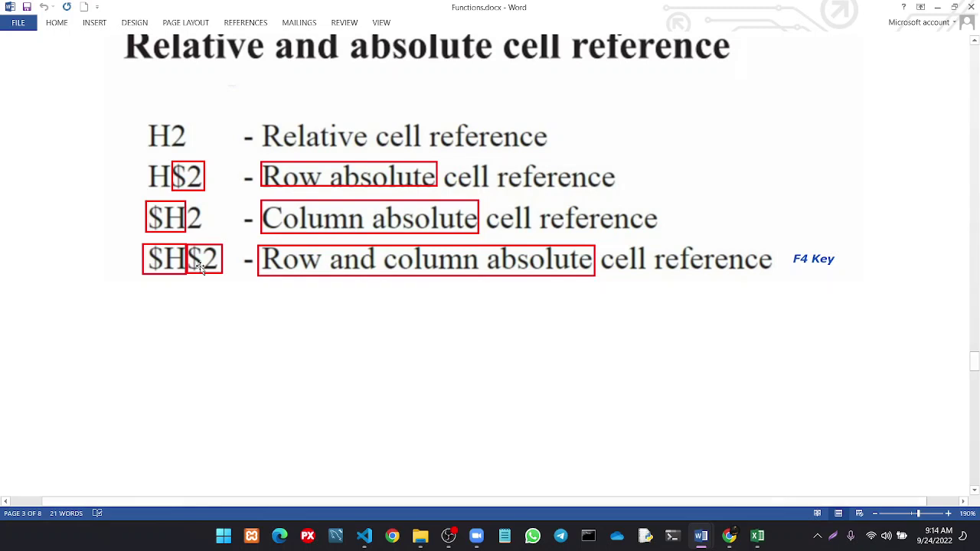
scroll(201, 265, up, 1)
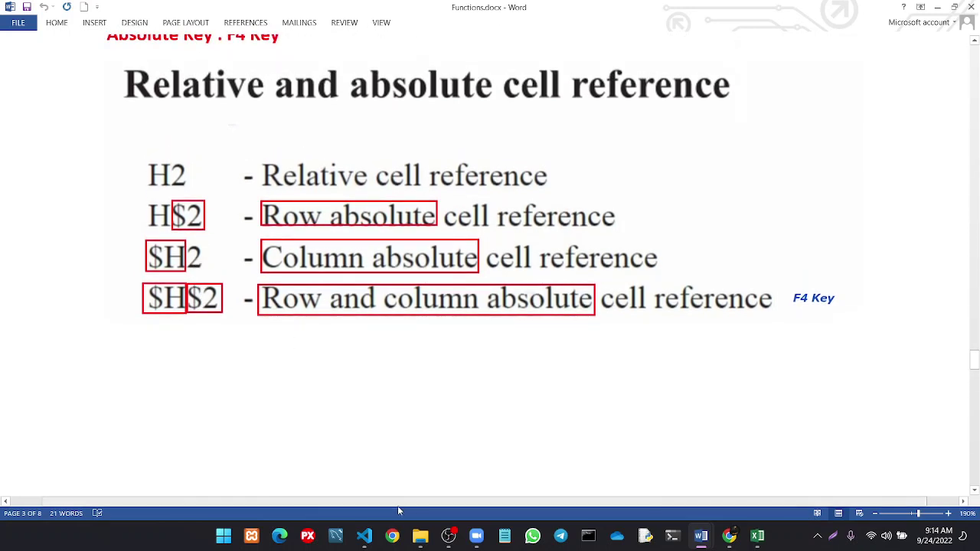
click(757, 535)
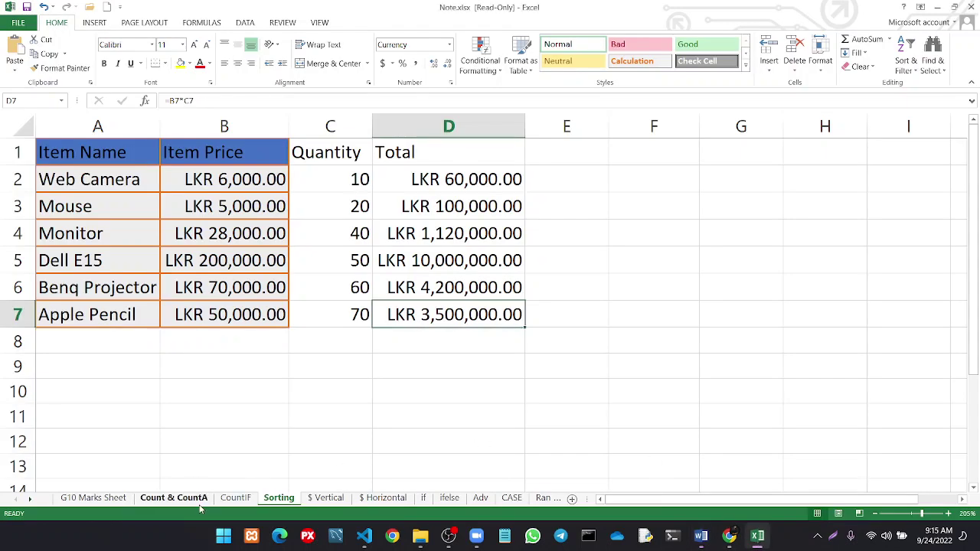
On the $ Vertical sheet, clear the existing Price results in C2:C6
click(321, 498)
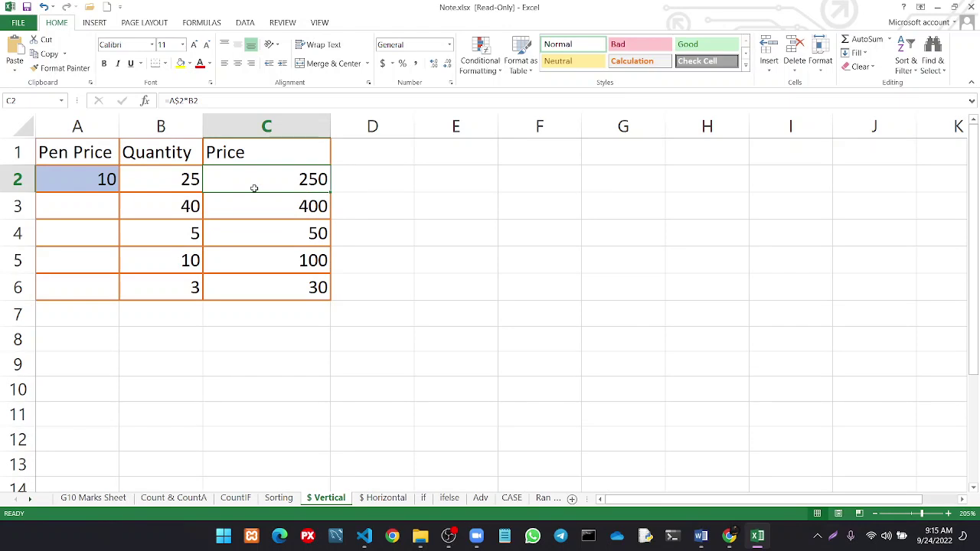
drag(254, 188, 258, 279)
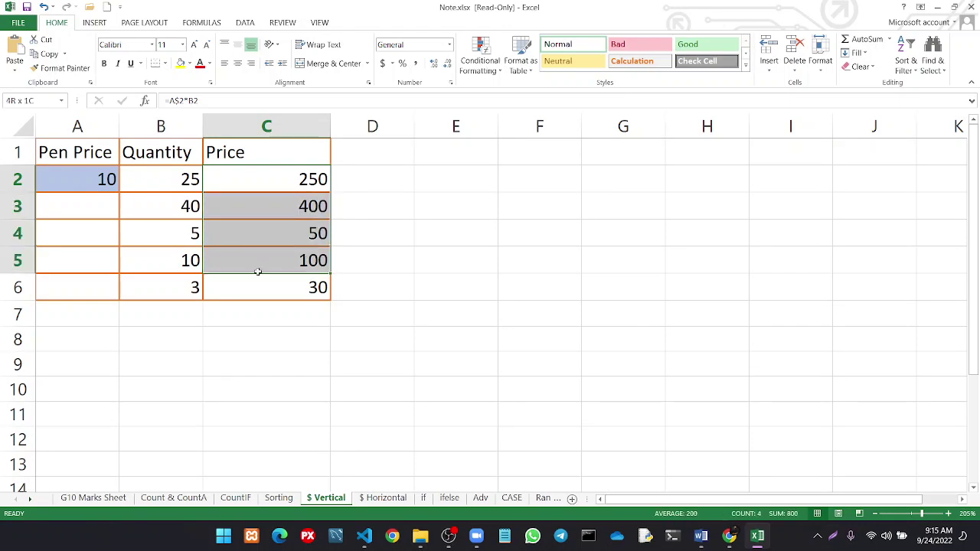
key(Delete)
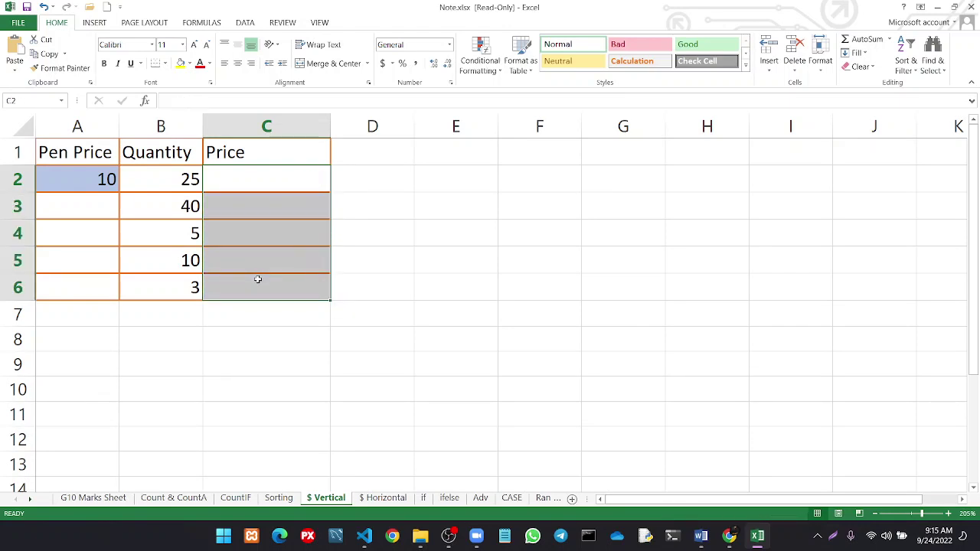
Enter =A2*B2 in C2 so it shows 250
click(245, 180)
text(=)
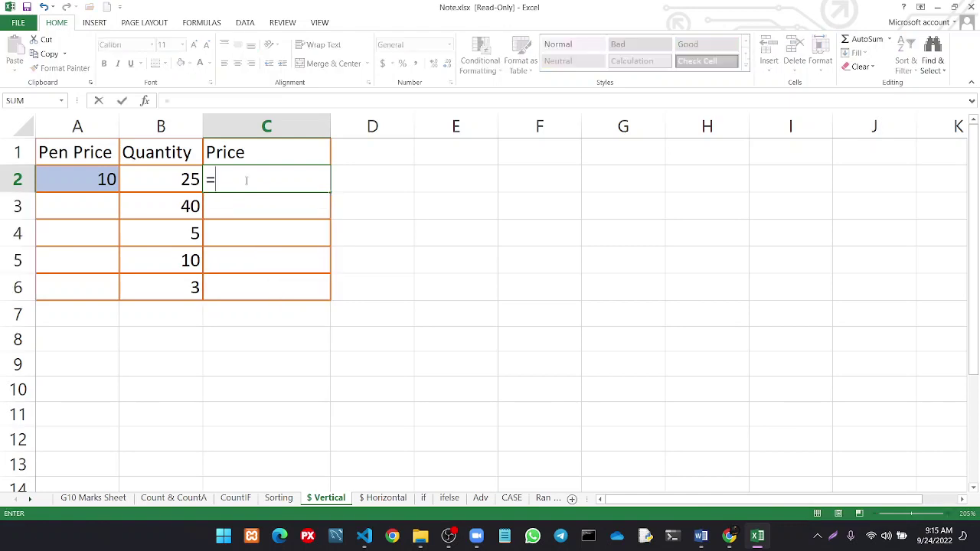
click(110, 182)
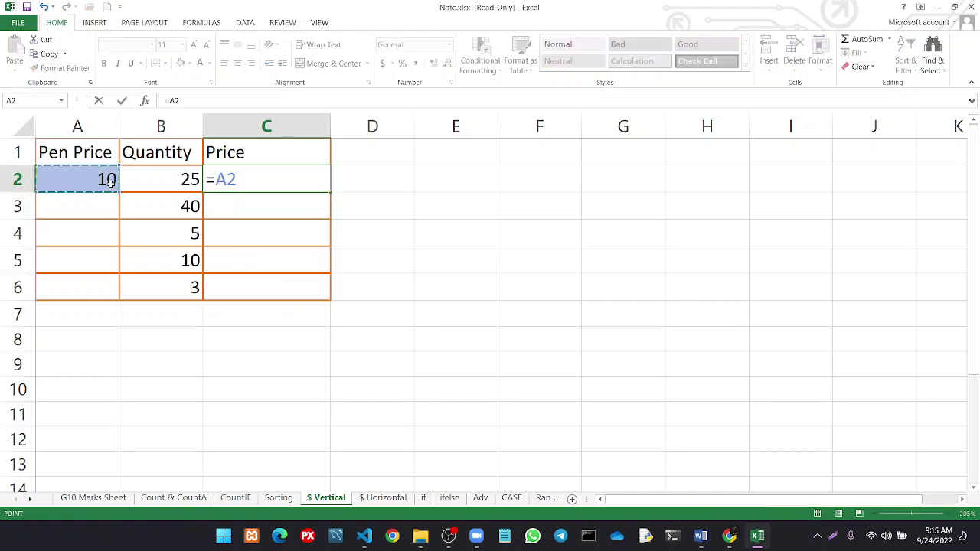
text(*)
click(151, 176)
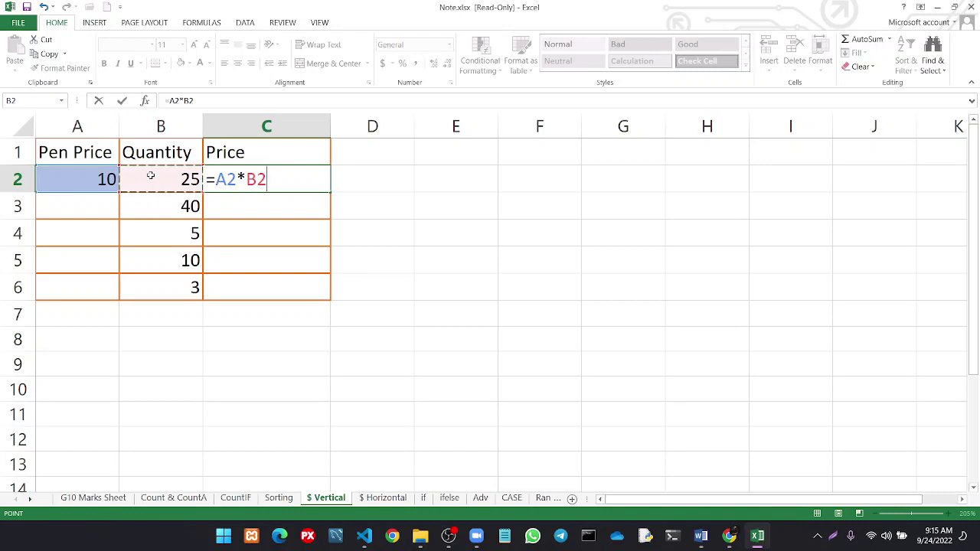
key(Return)
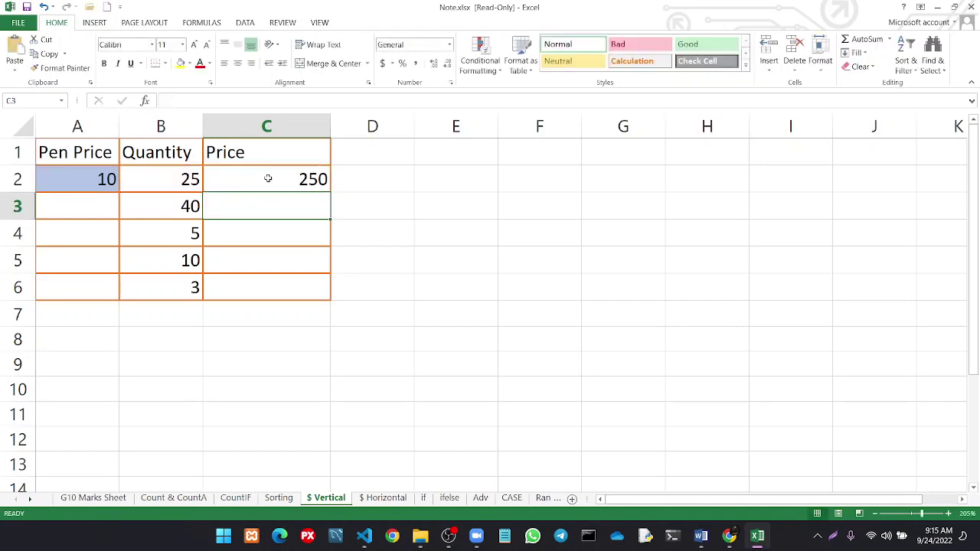
Fill C2's formula down to C6, then check C3's shifted formula
click(268, 178)
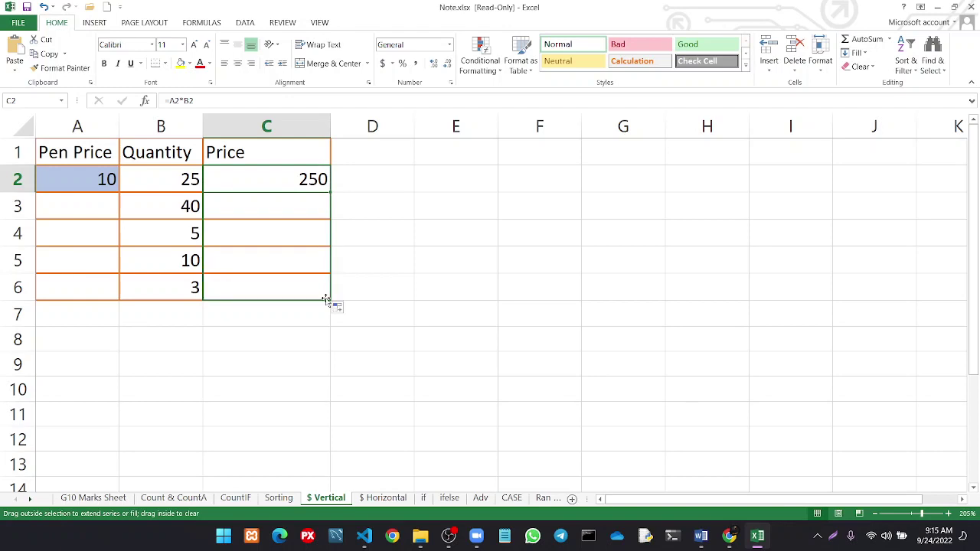
drag(330, 236, 329, 300)
double_click(235, 208)
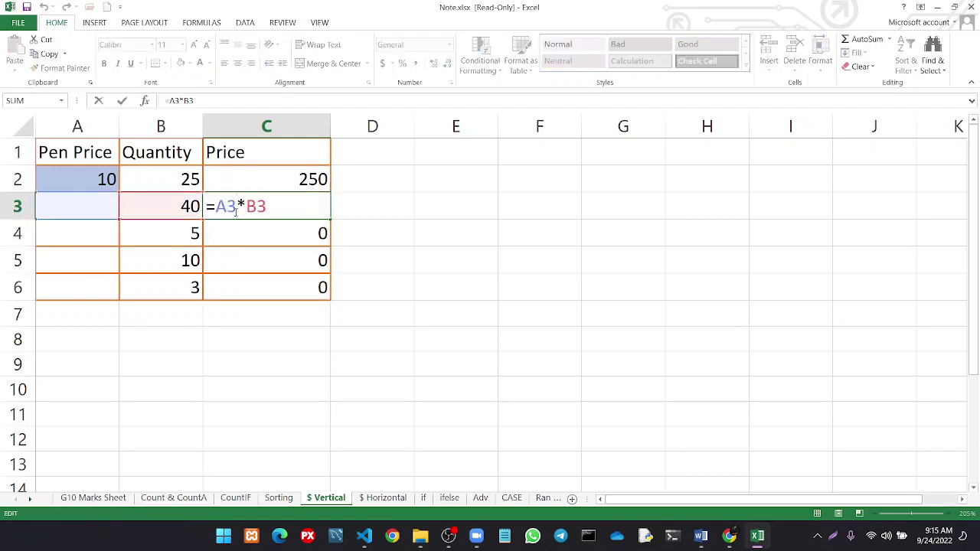
key(Escape)
Inspect the shifted formulas in C4 to C6, then reopen C2 for editing
double_click(245, 232)
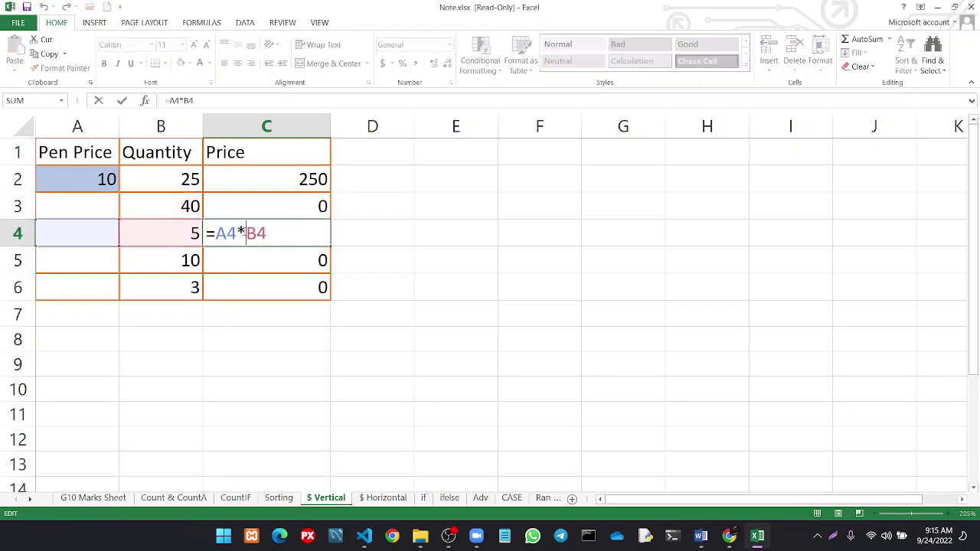
key(Escape)
double_click(247, 257)
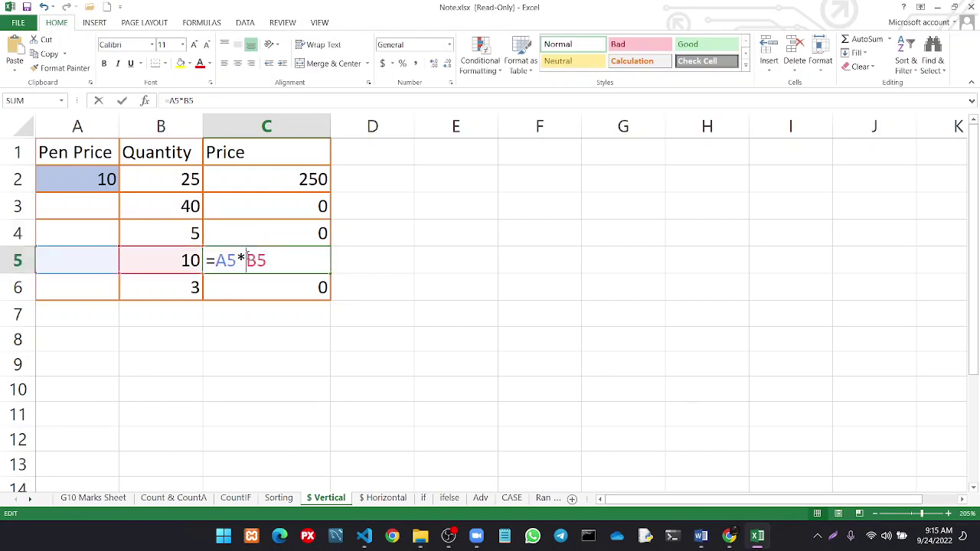
key(Escape)
click(249, 291)
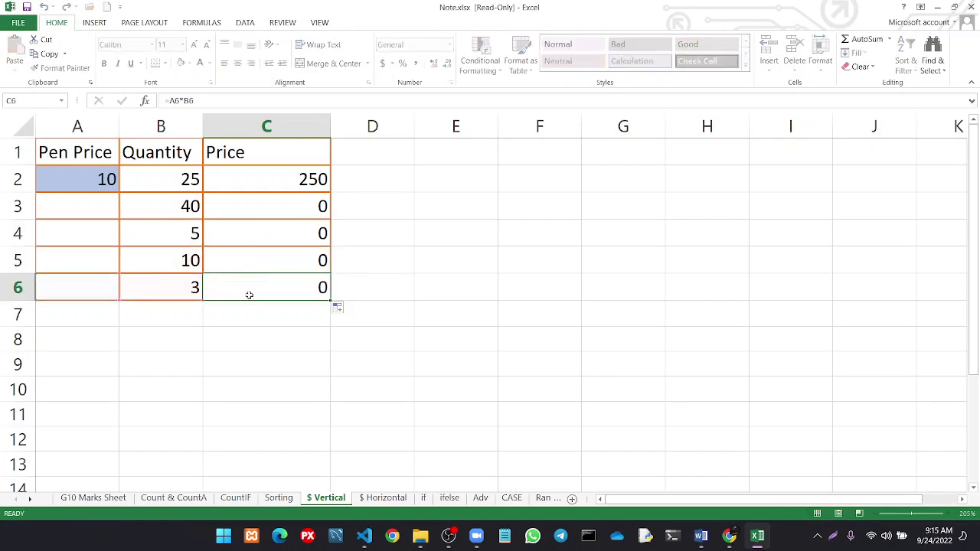
double_click(252, 190)
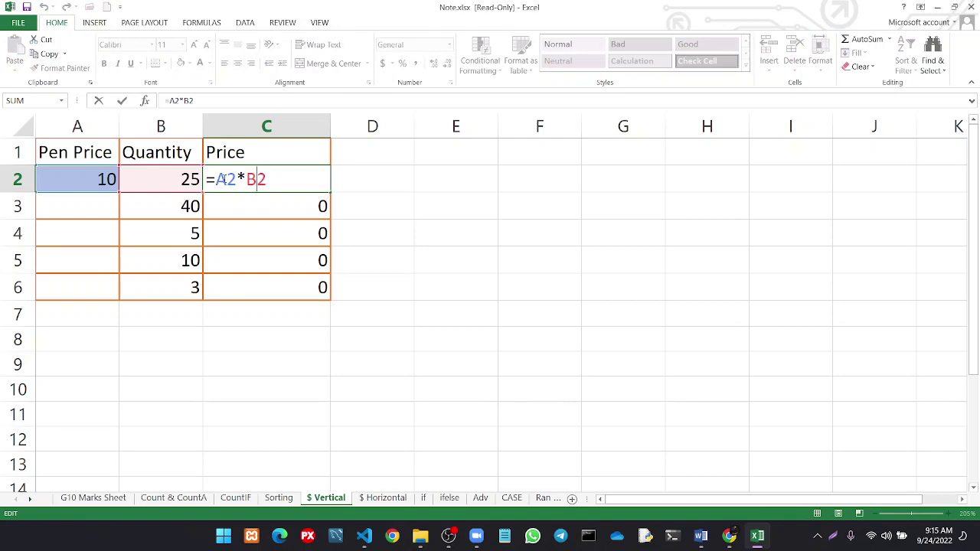
Change C2 to =A$2*B2 and fill it down to C6, giving 250, 400, 50, 100, 30
click(226, 179)
text($)
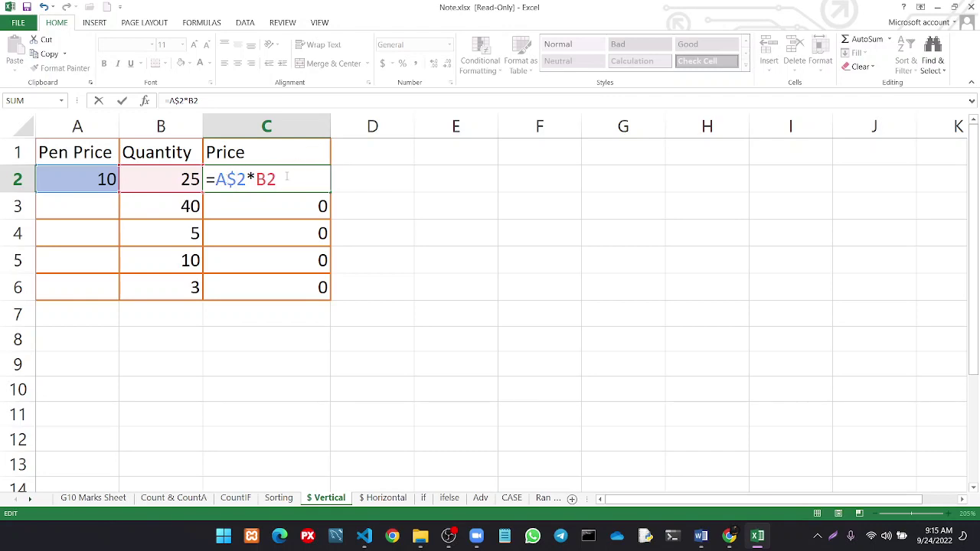
key(Return)
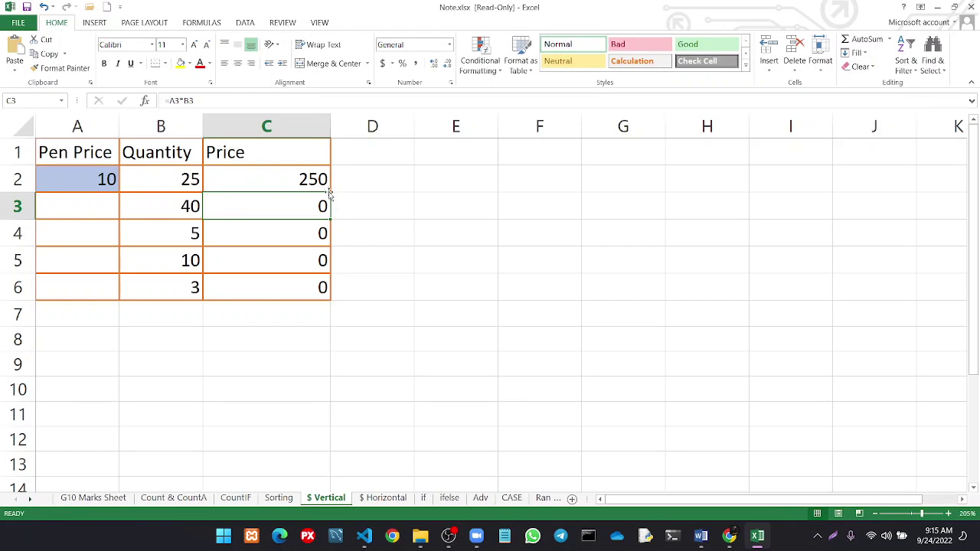
click(327, 191)
drag(329, 193, 334, 301)
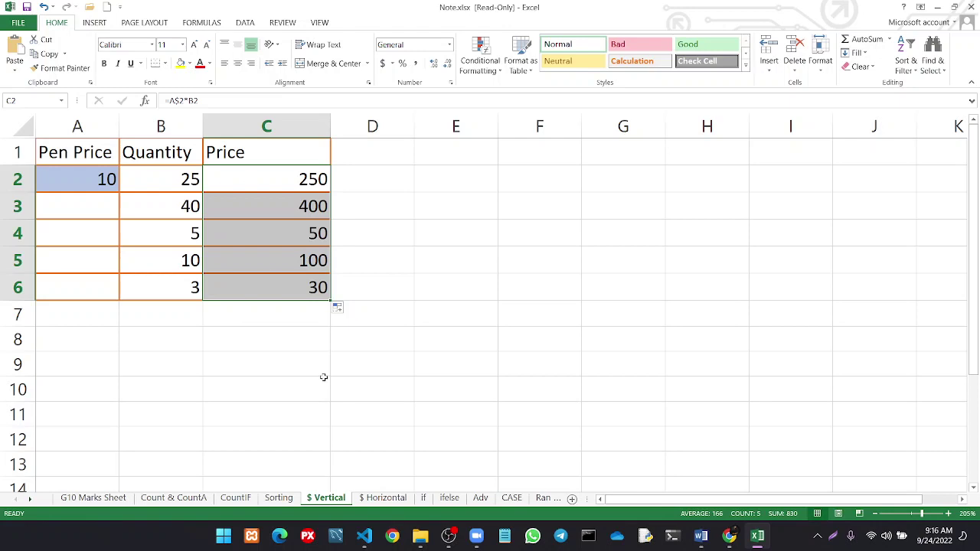
On the $ Horizontal sheet, clear the Price results in B3:F3
click(391, 504)
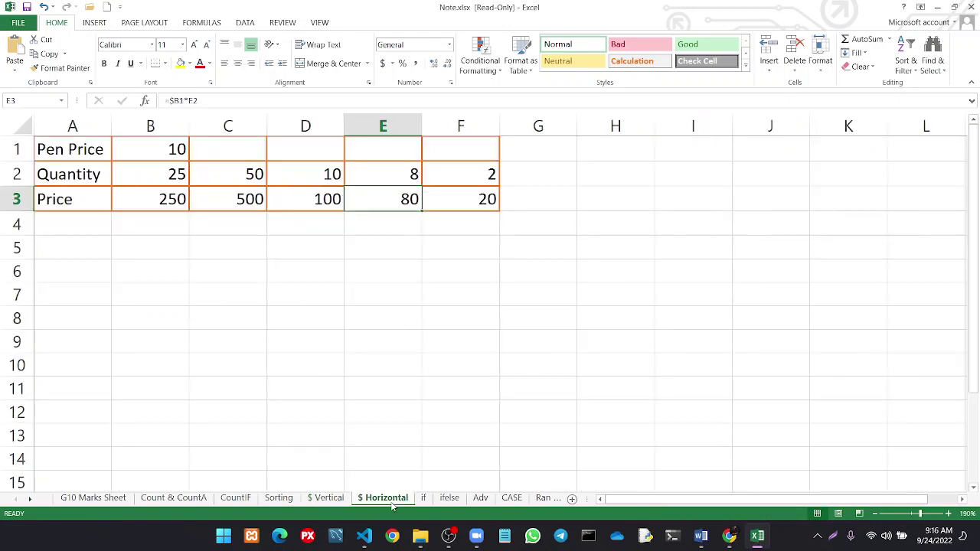
click(162, 199)
drag(188, 210, 455, 208)
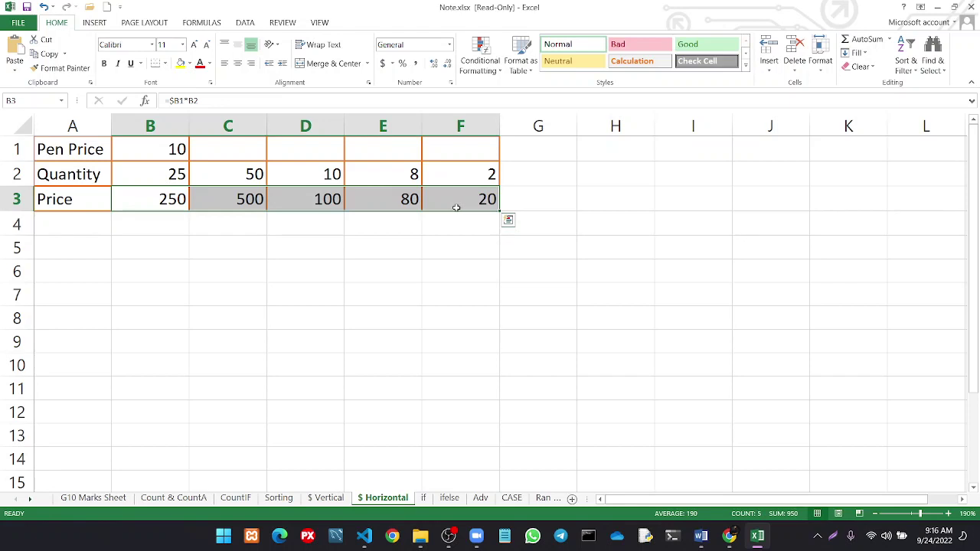
key(Delete)
Enter =B1*B2 in B3 so it shows 250
click(160, 206)
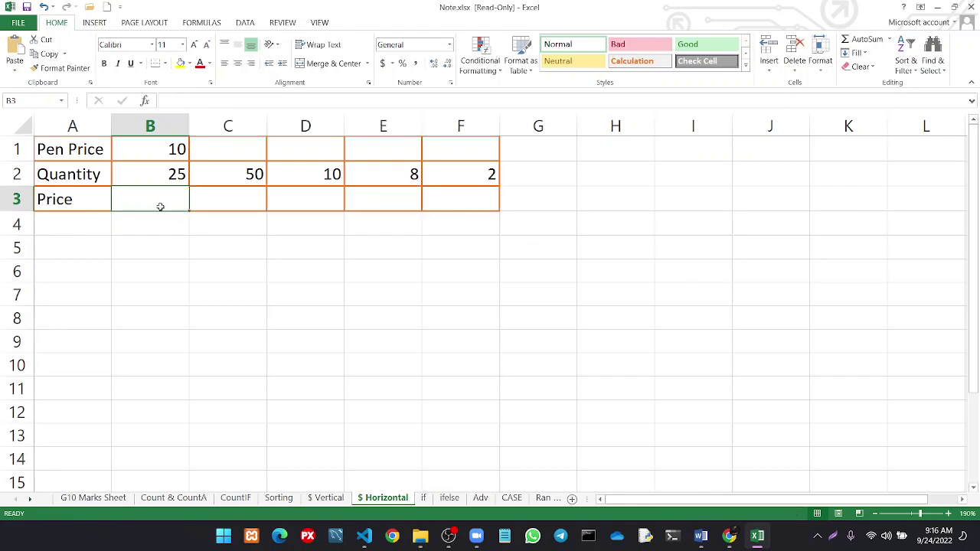
text(=)
click(136, 150)
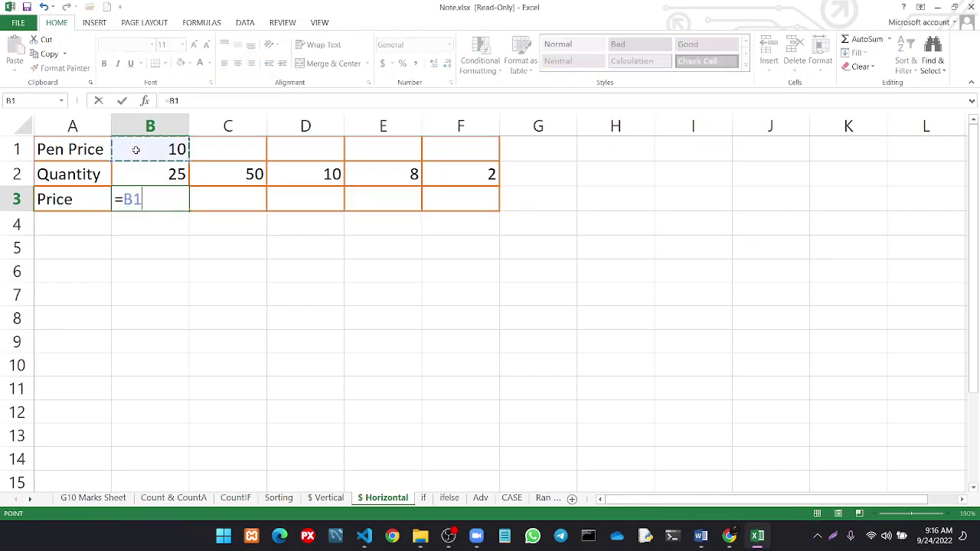
text(*)
click(139, 171)
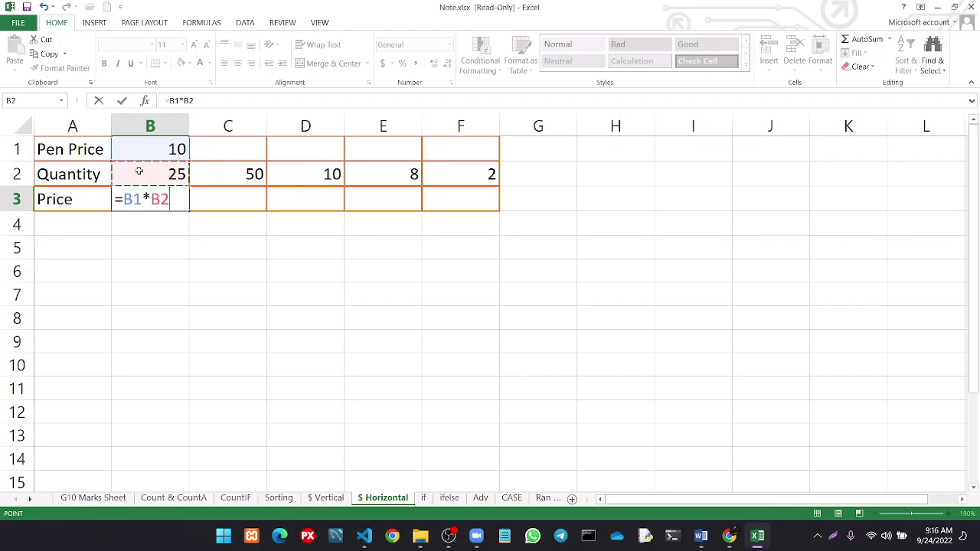
key(Return)
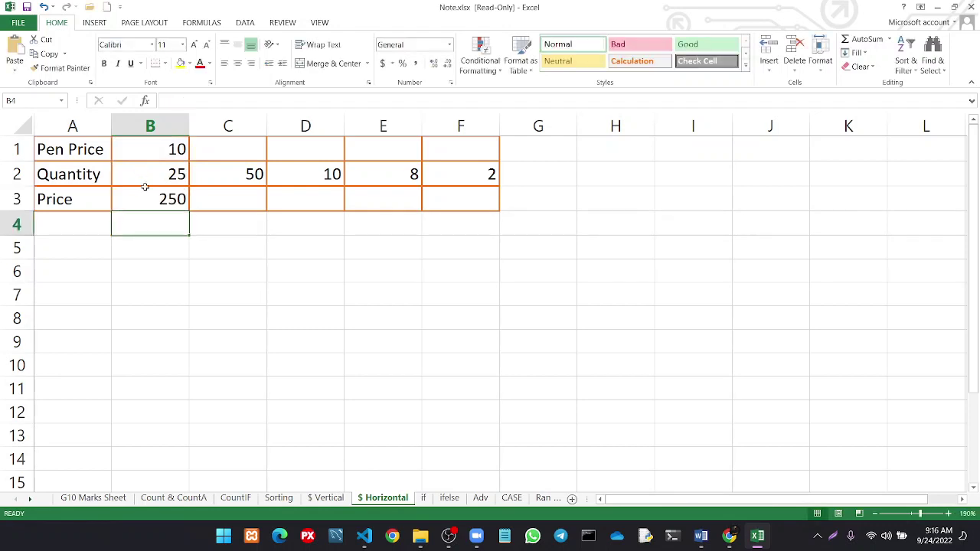
Fill B3's formula across to F3 and inspect B3's formula
click(144, 193)
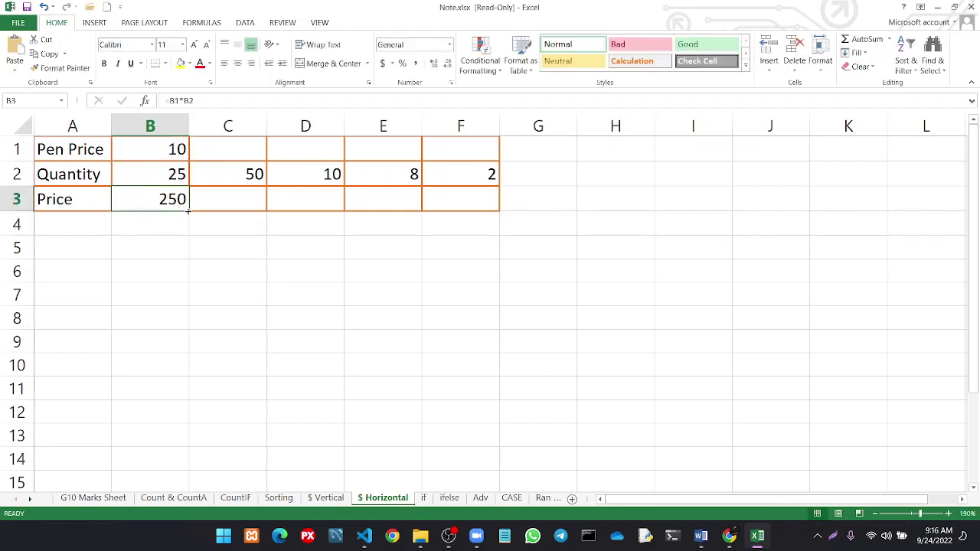
mouse_move(189, 212)
mouse_down()
mouse_move(321, 206)
mouse_move(468, 234)
mouse_up()
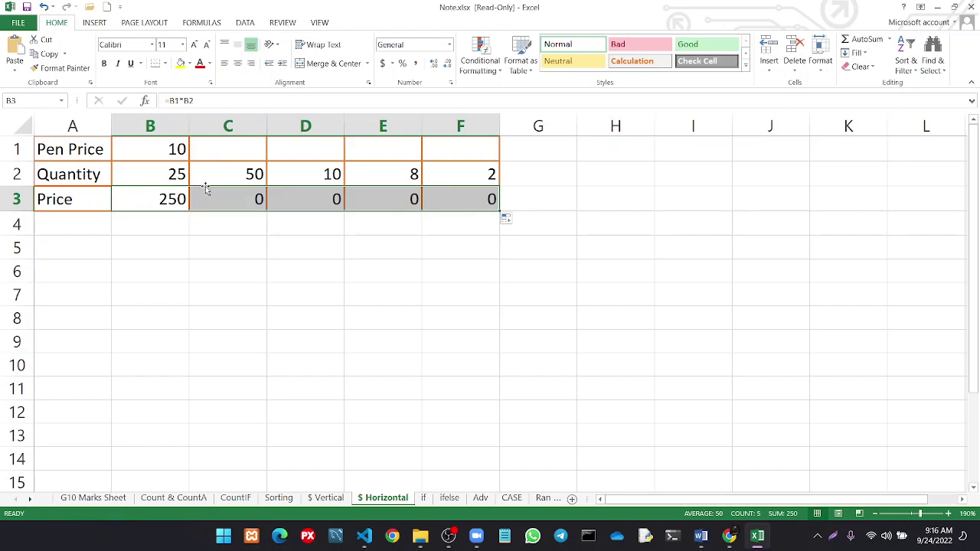
double_click(162, 202)
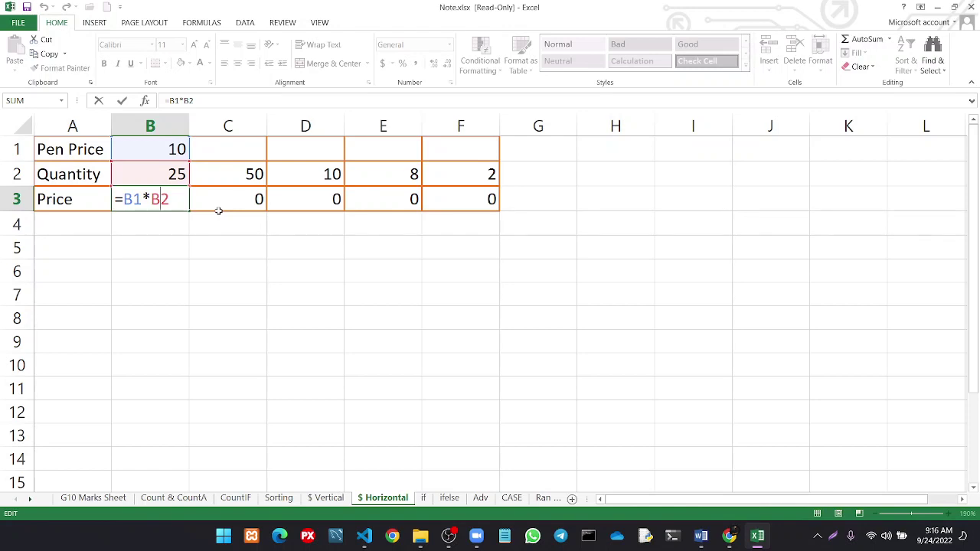
Inspect the shifted Price formulas in C3 to F3, such as E3's =E1*E2
key(ctrl+Return)
click(224, 211)
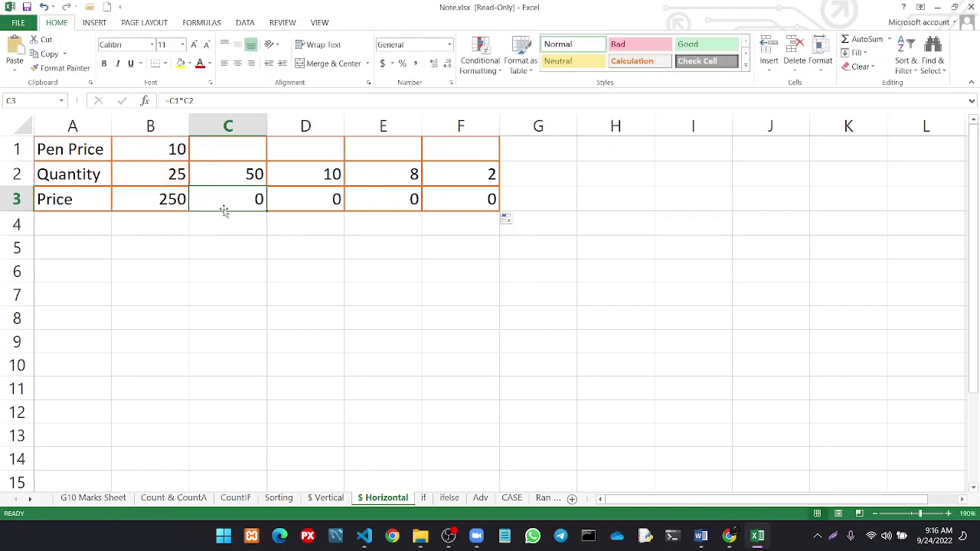
double_click(219, 194)
key(ctrl+Return)
double_click(312, 194)
key(ctrl+Return)
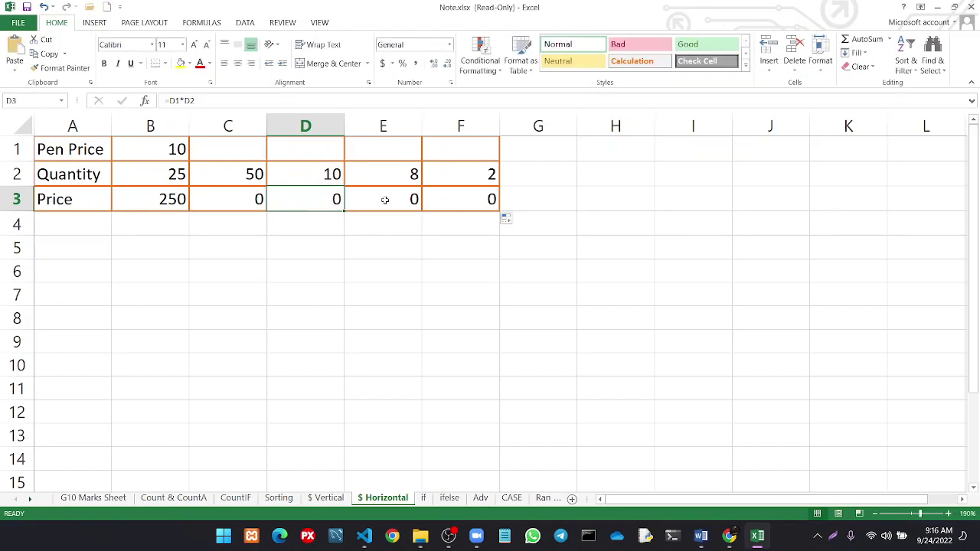
double_click(384, 198)
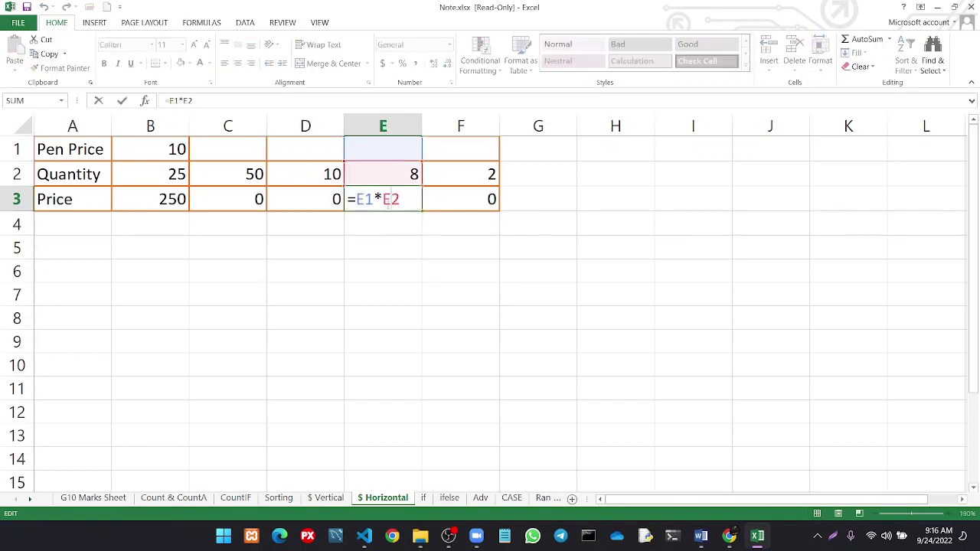
key(ctrl+Return)
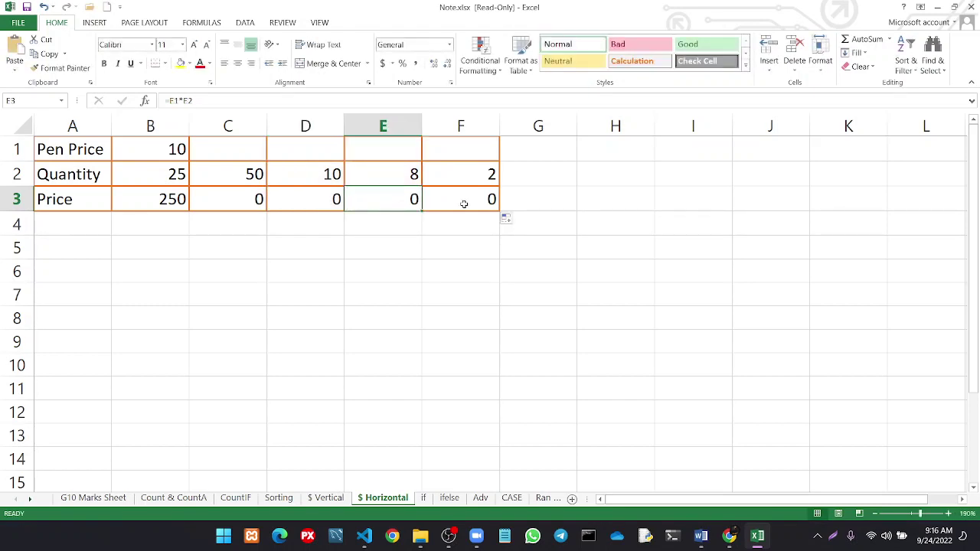
double_click(464, 201)
key(ctrl+Return)
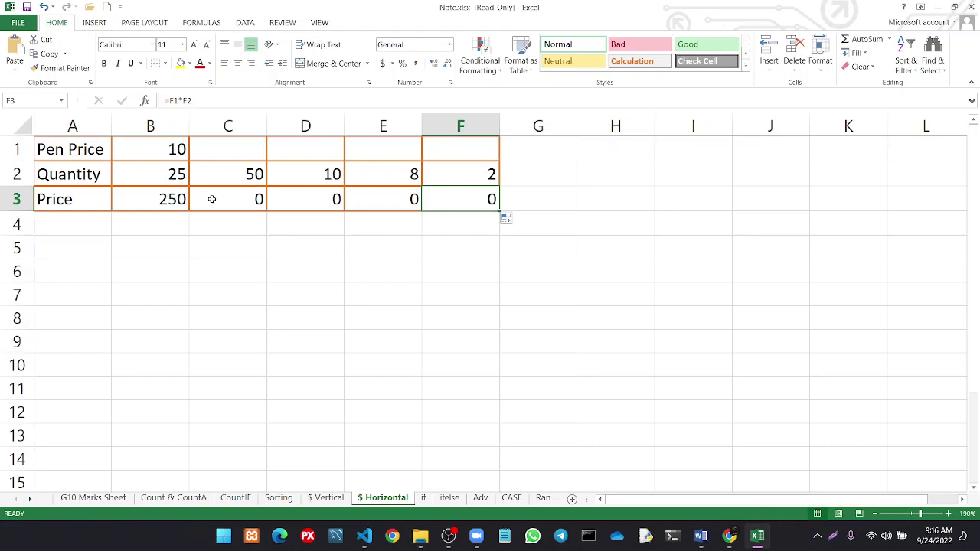
Highlight the zero-valued cells C3:F3, then open B3's formula for editing
click(212, 199)
drag(212, 199, 472, 212)
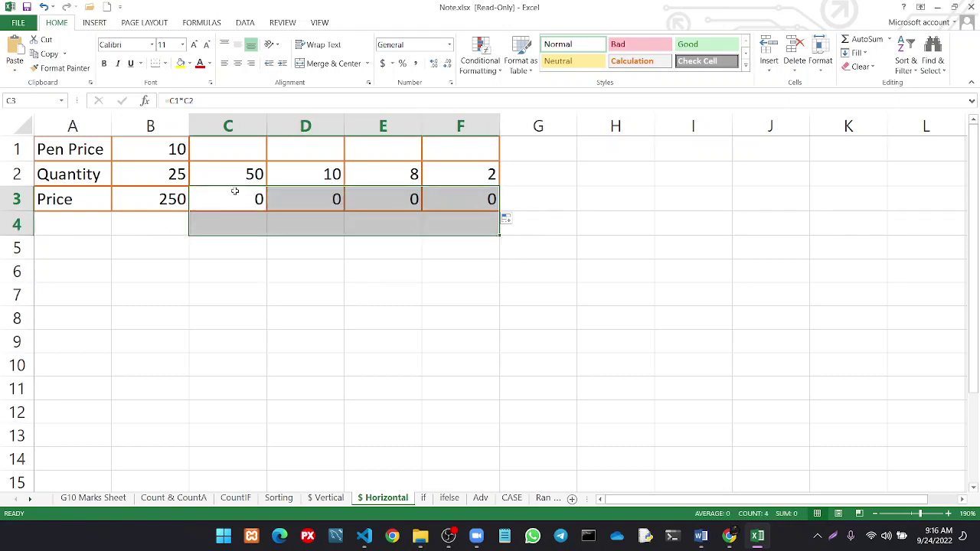
double_click(166, 194)
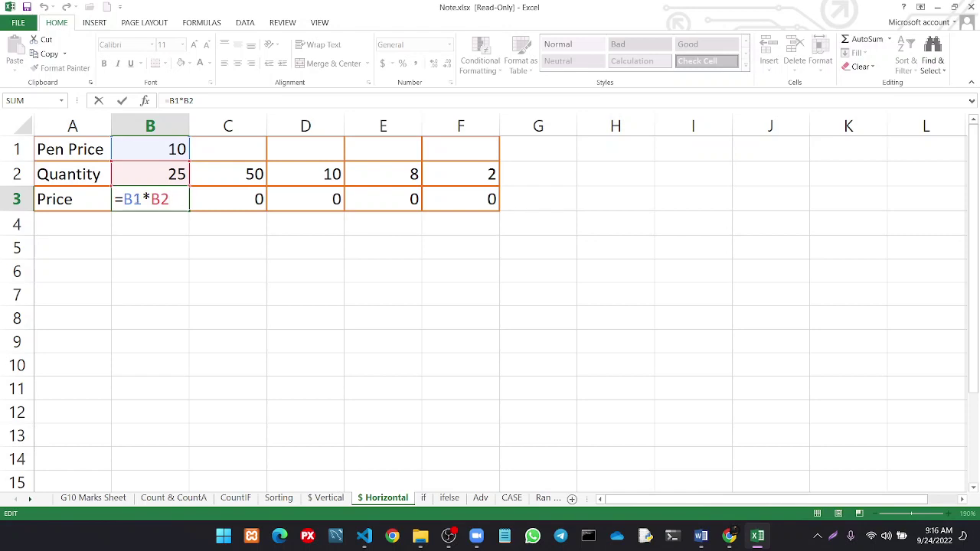
Change B3 to =$B1*B2 and fill it across to F3, giving 250, 500, 100, 80, 20
click(125, 199)
text($)
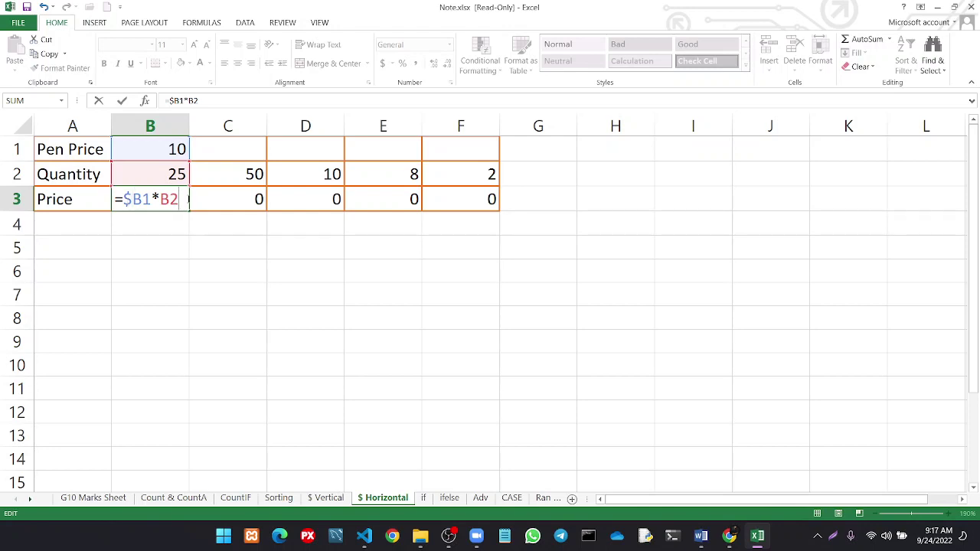
key(Return)
click(162, 201)
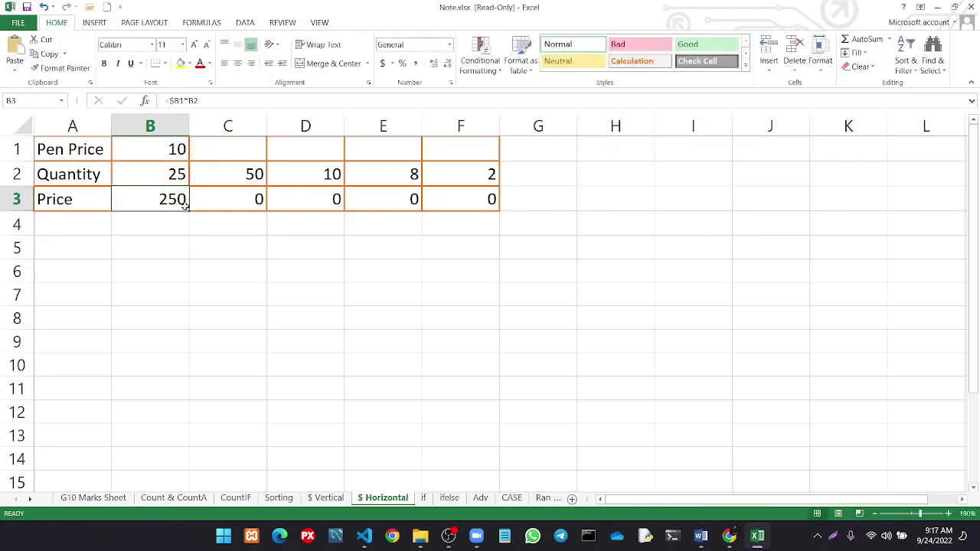
drag(188, 209, 492, 228)
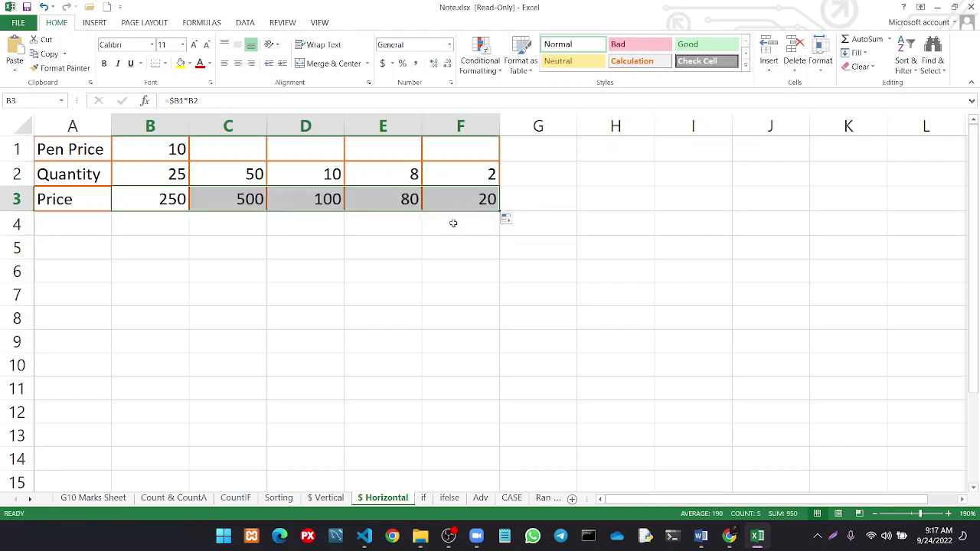
On the $ Vertical sheet, cycle C2's A2 reference with F4 to $A$2, then cancel the edit
click(326, 497)
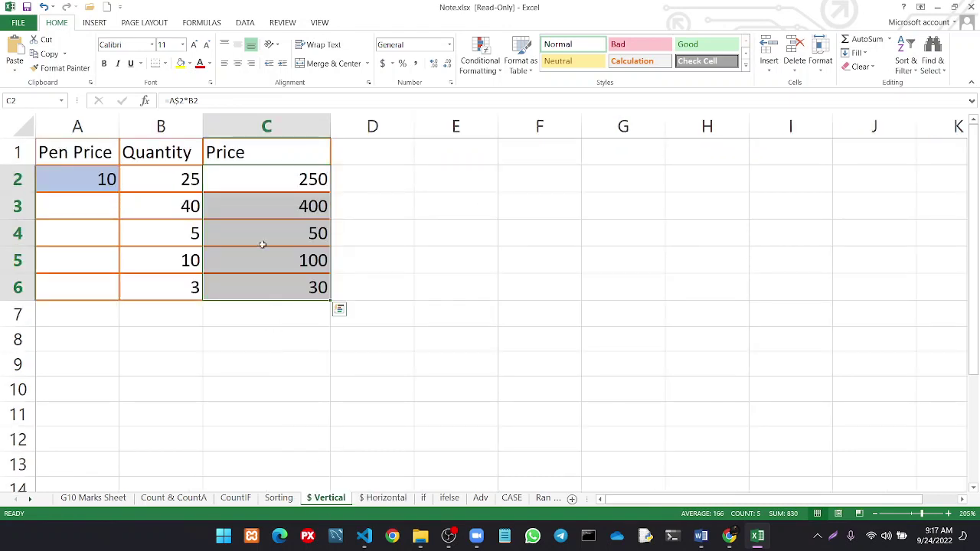
click(105, 177)
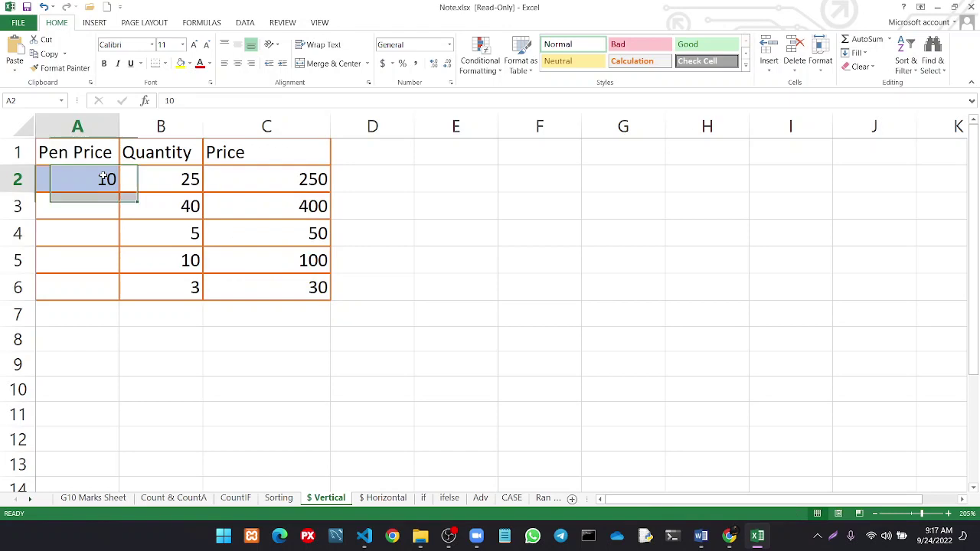
double_click(221, 181)
key(BackSpace)
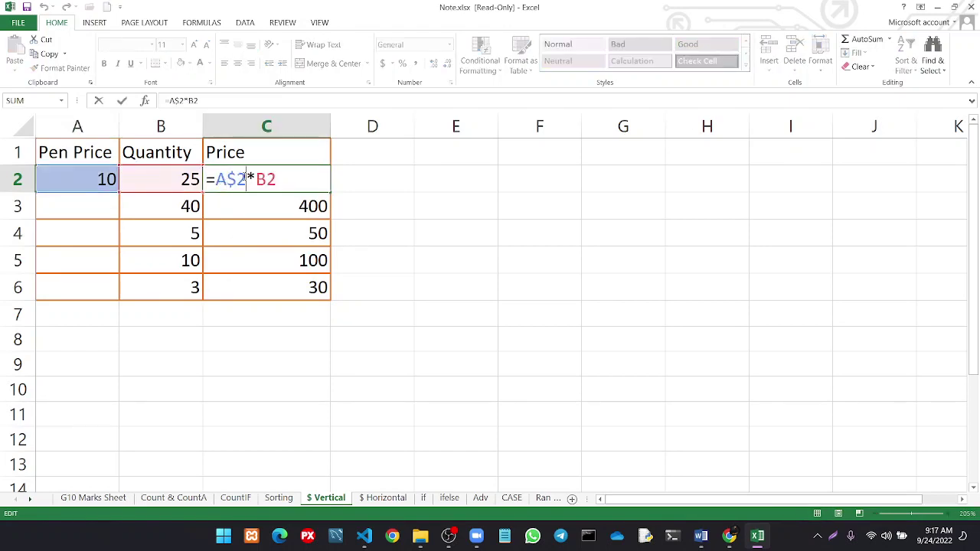
key(F4)
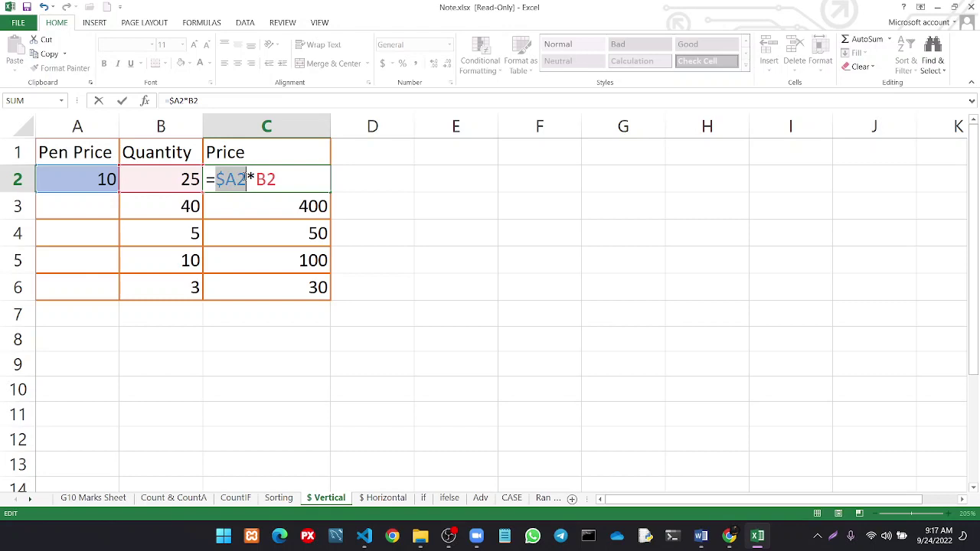
key(F4)
key(F4)
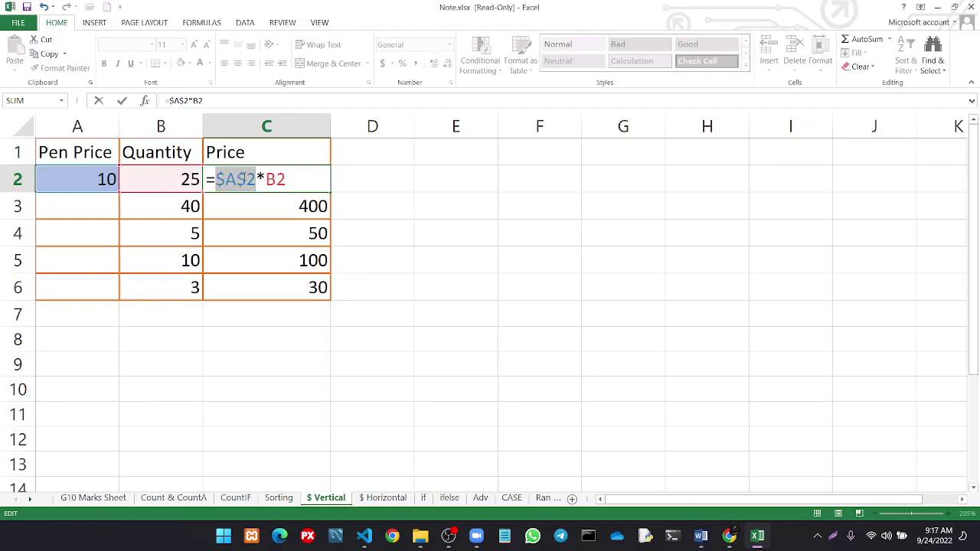
click(261, 179)
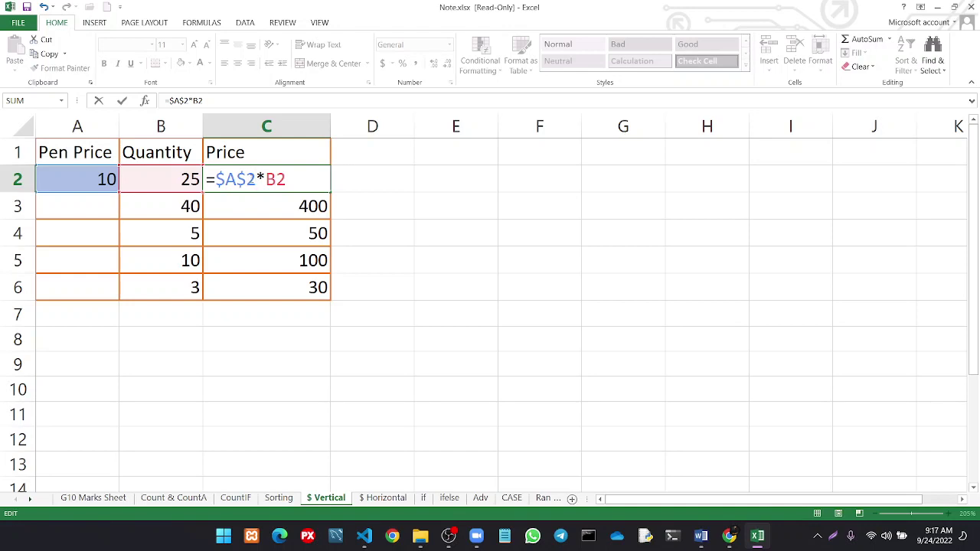
key(Left)
key(shift+Left)
key(shift+Left)
key(shift+Left)
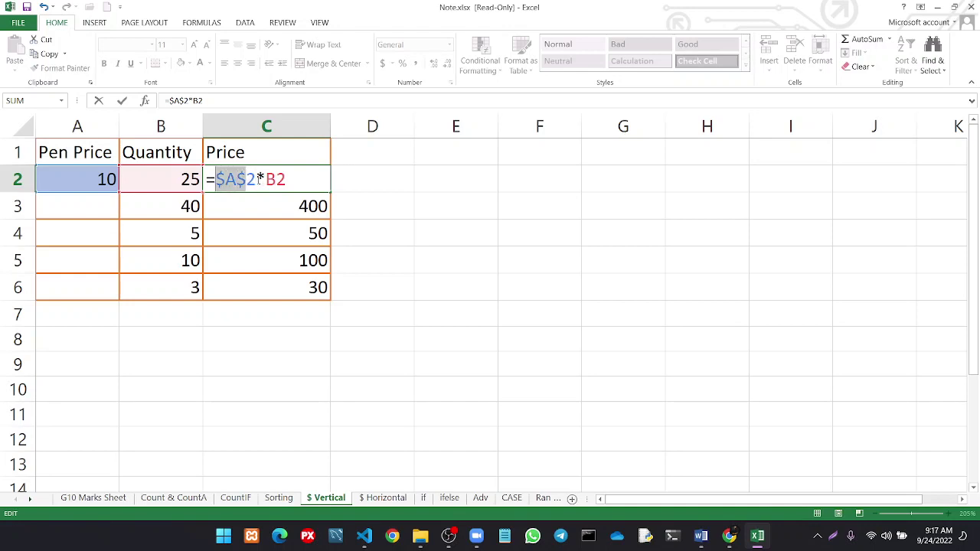
key(Right)
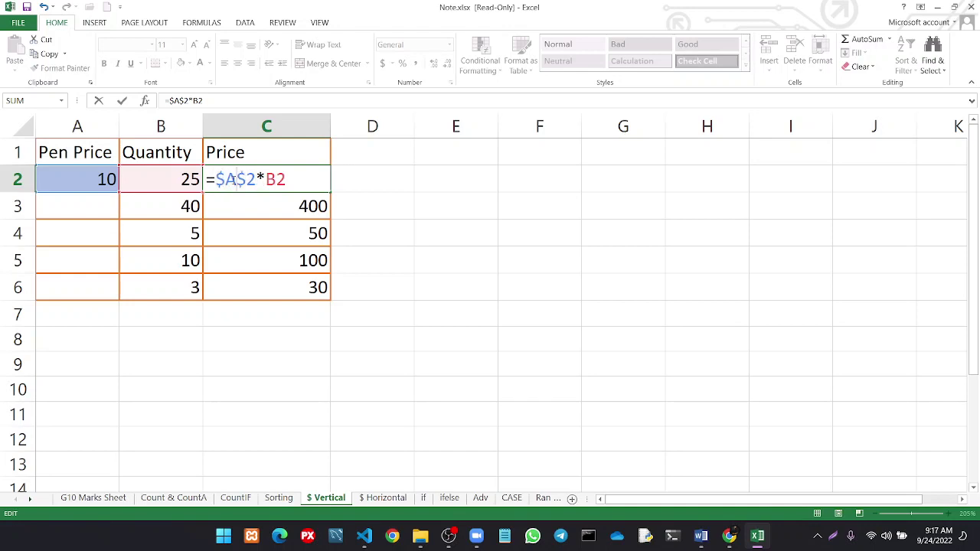
key(ctrl+Return)
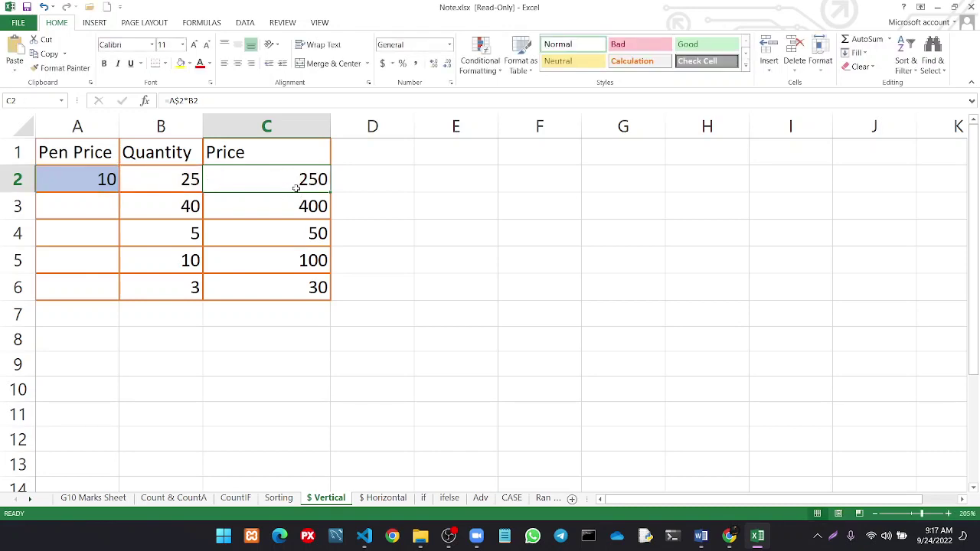
Make C2 =$A$2*B2 and fill it down to C6, keeping 250, 400, 50, 100, 30
double_click(245, 178)
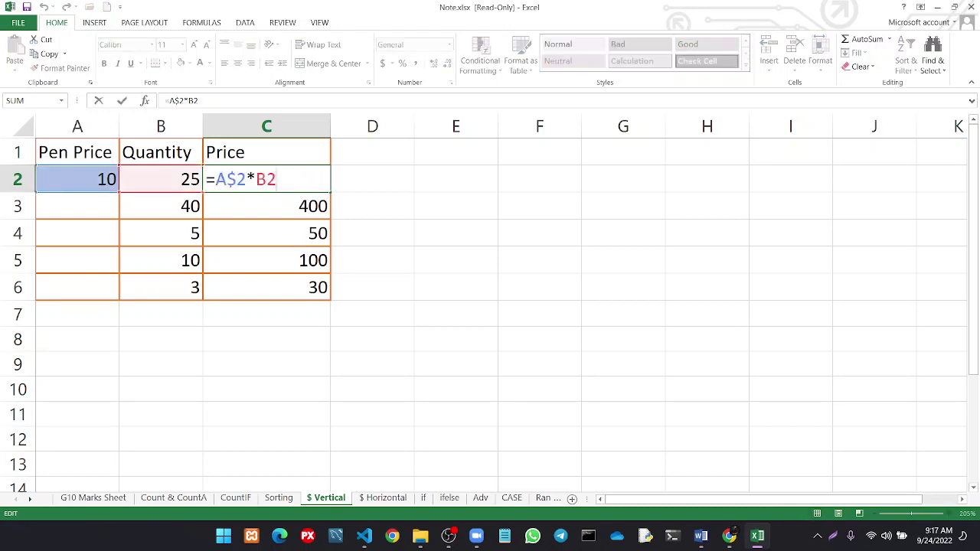
click(215, 178)
text($)
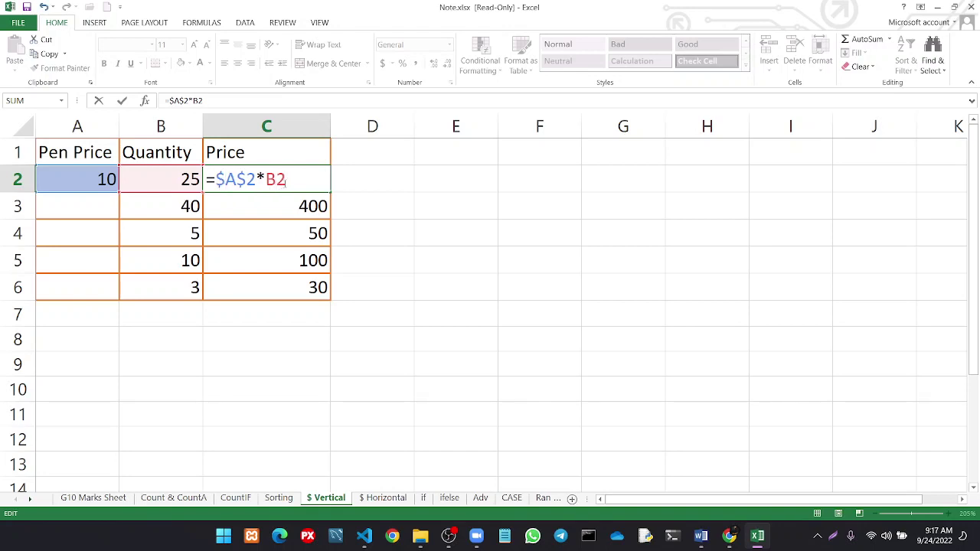
key(Return)
click(311, 177)
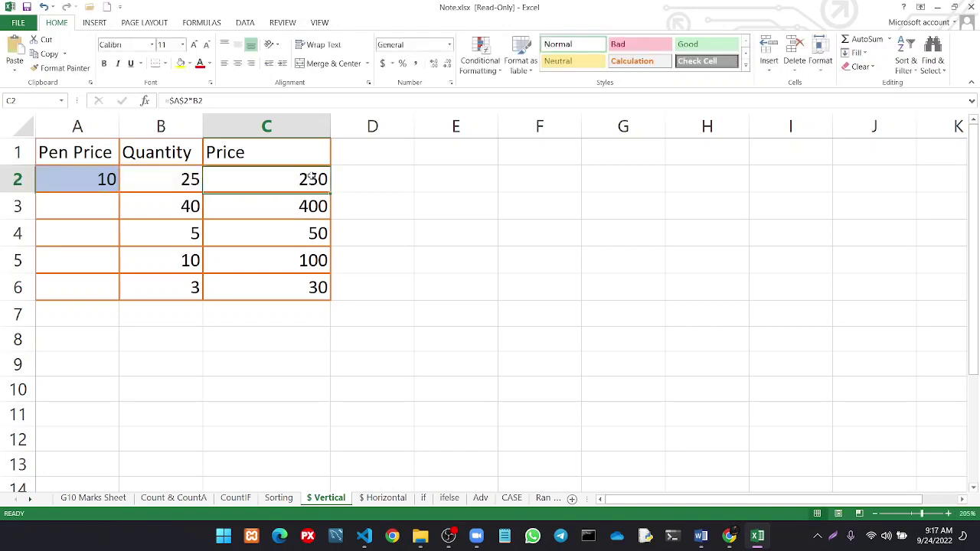
drag(324, 188, 327, 288)
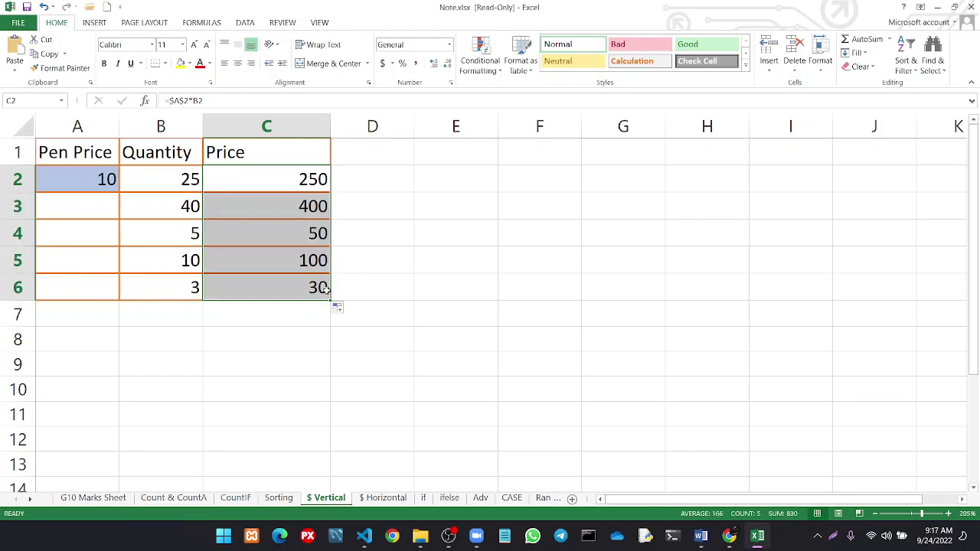
On the $ Horizontal sheet, make B3 =$B$1*B2 and fill it across to F3
click(379, 498)
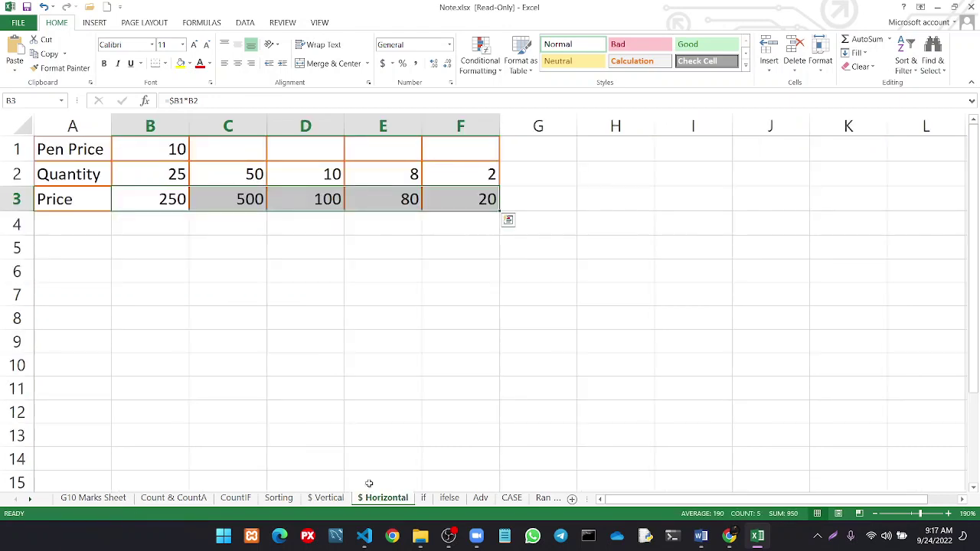
double_click(169, 204)
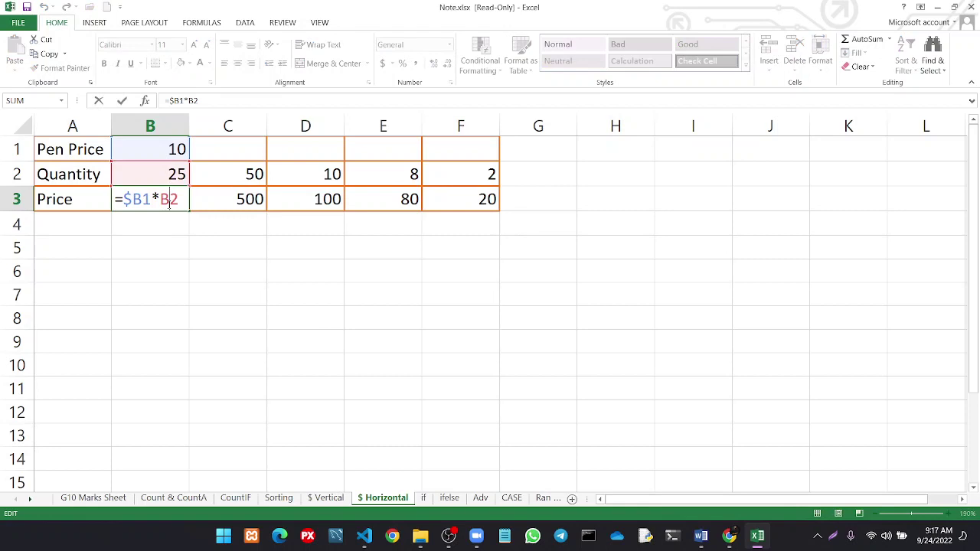
click(141, 199)
text($)
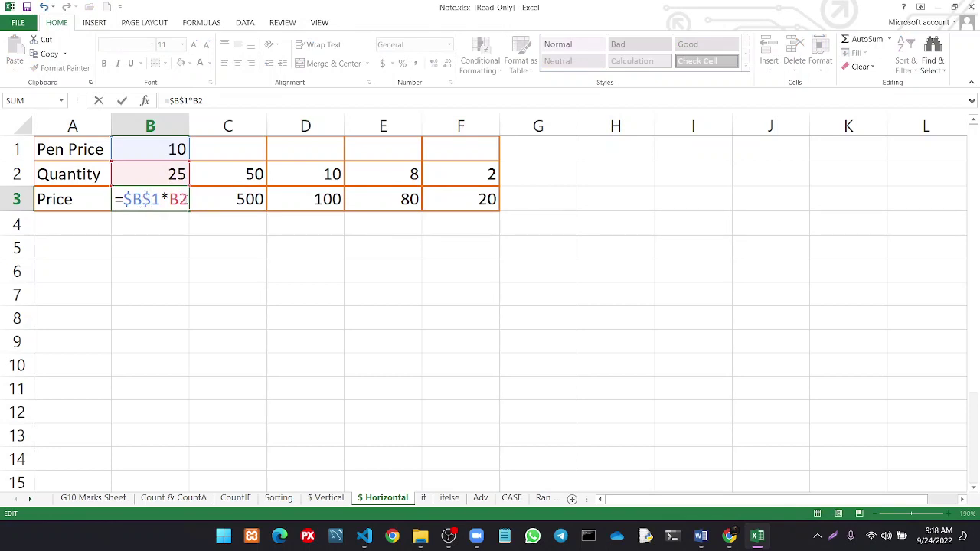
key(Return)
click(181, 204)
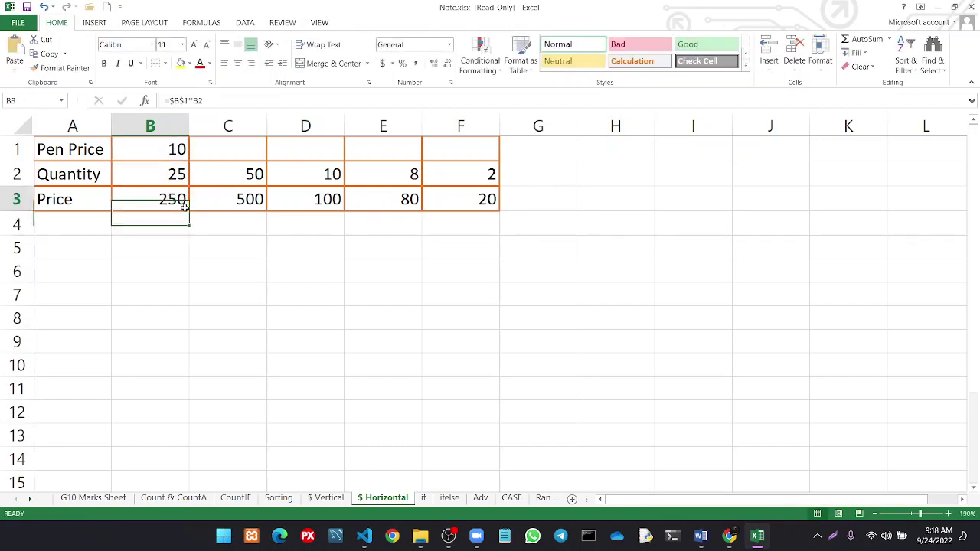
drag(187, 207, 472, 218)
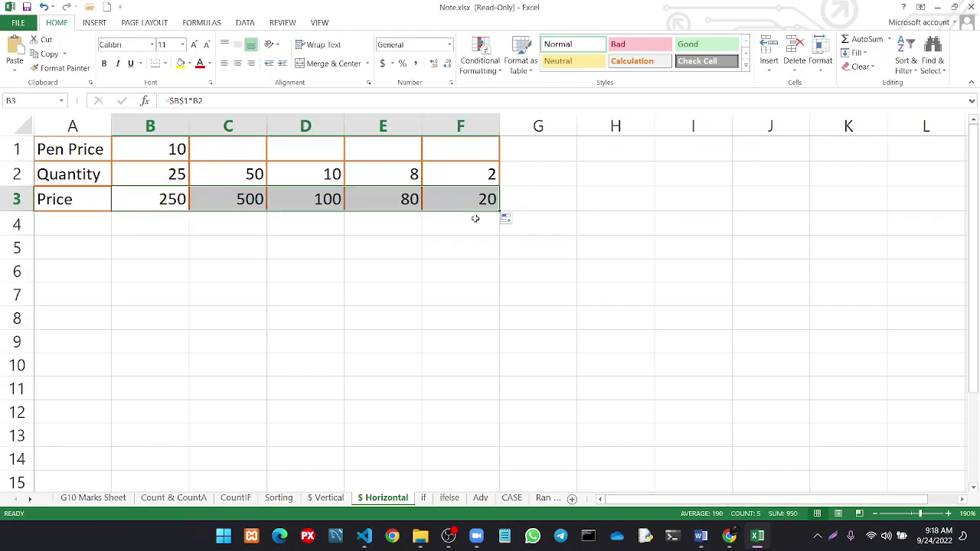
click(545, 207)
Attempt to save Note.xlsx, dismiss the read-only warning, and return to the sheet
key(ctrl+s)
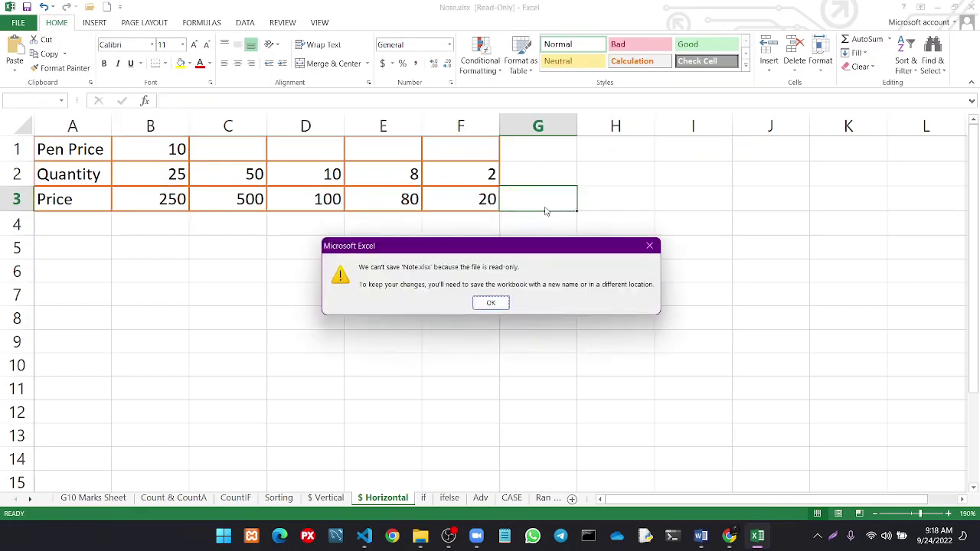
click(649, 246)
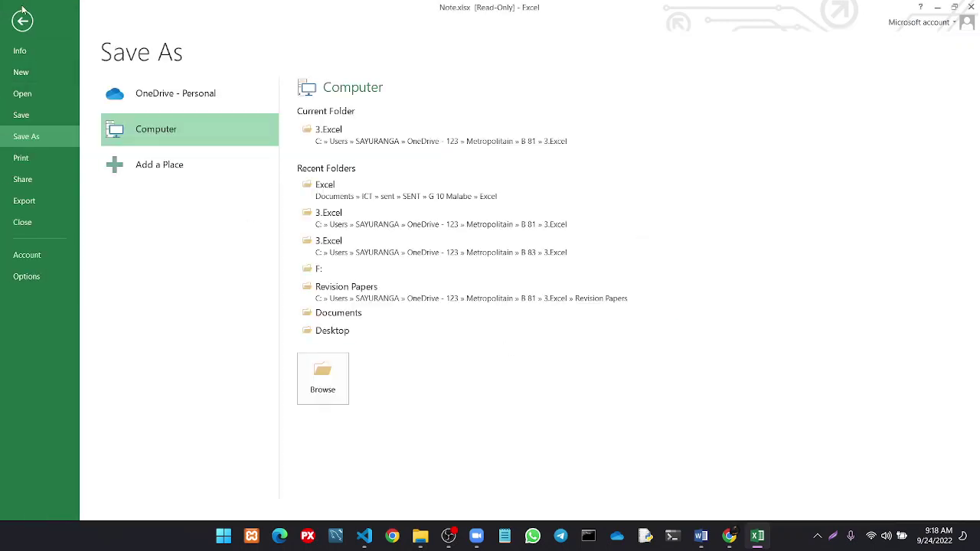
click(21, 21)
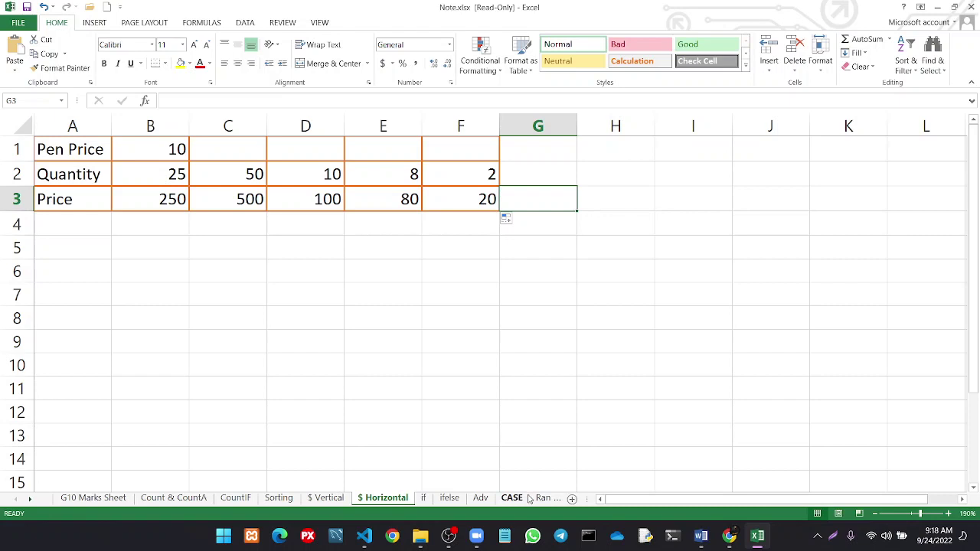
On the Rank 1 sheet, delete the existing rank values in H3:H6
click(545, 498)
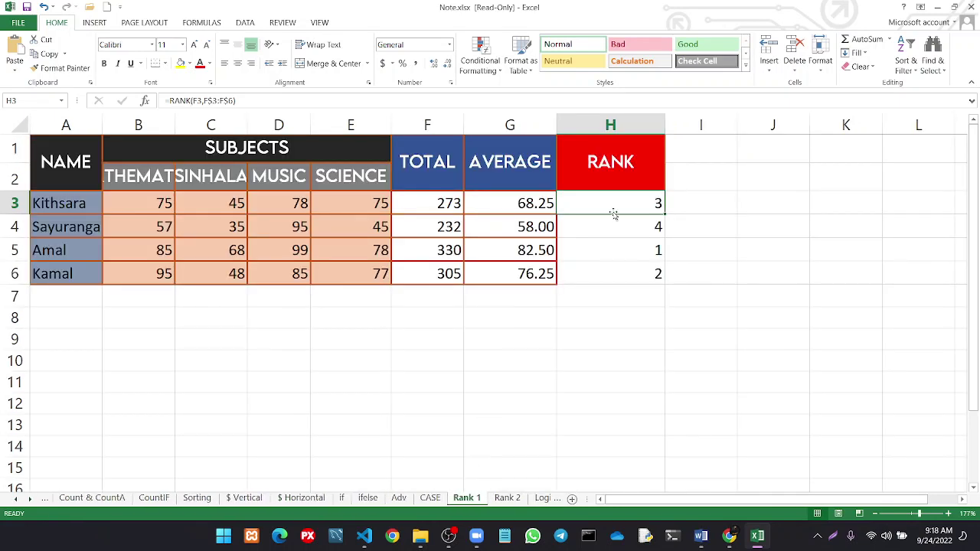
drag(615, 208, 617, 273)
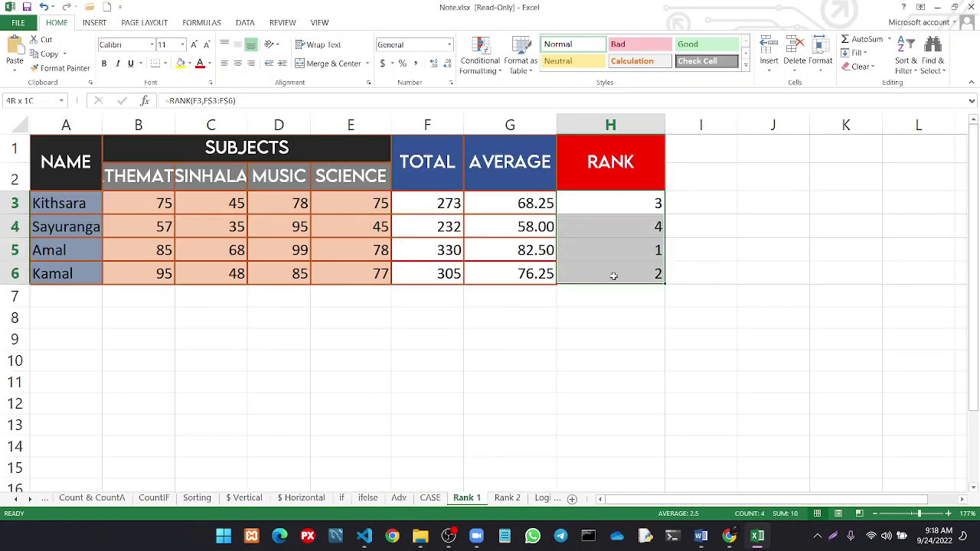
key(Delete)
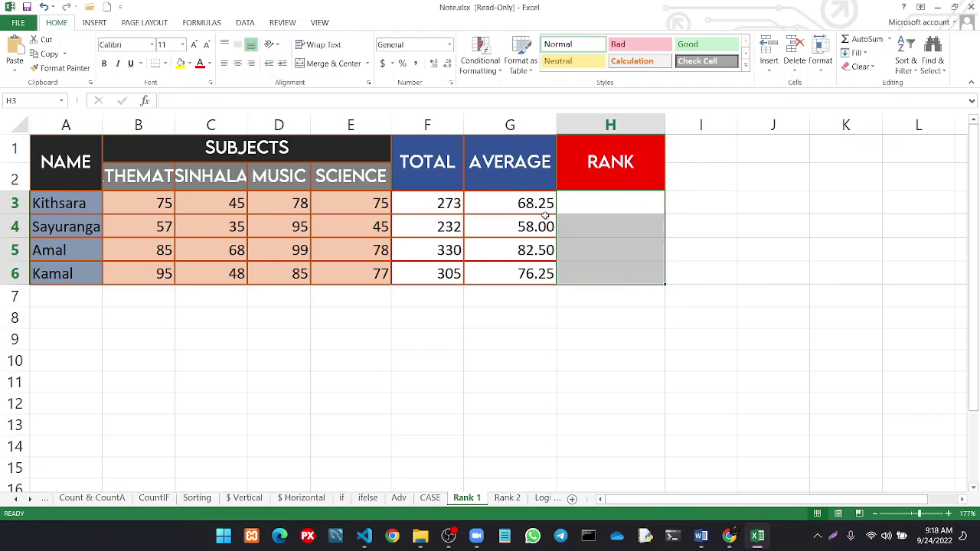
ctrl+scroll(398, 352, up, 2)
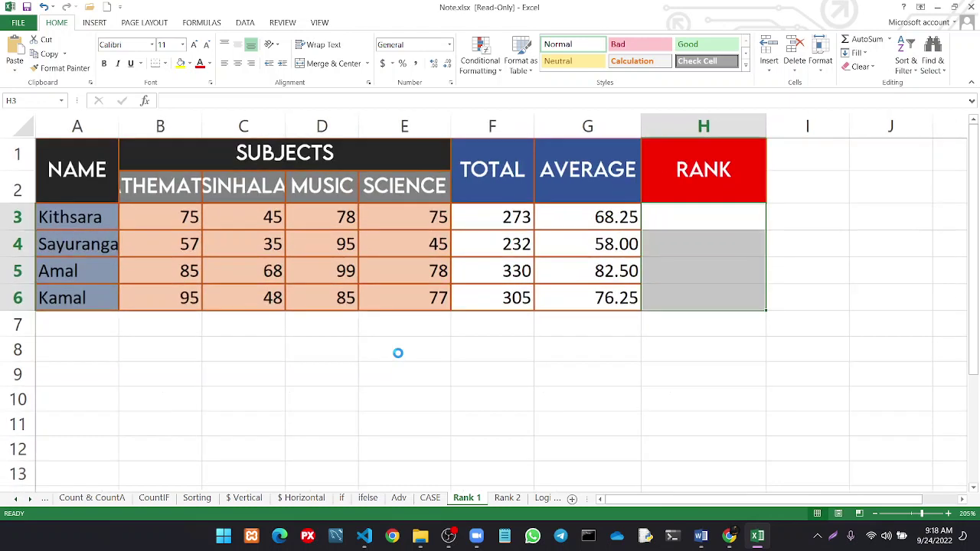
ctrl+scroll(398, 352, up, 3)
ctrl+scroll(398, 352, up, 3)
ctrl+scroll(398, 352, down, 2)
ctrl+scroll(398, 352, down, 1)
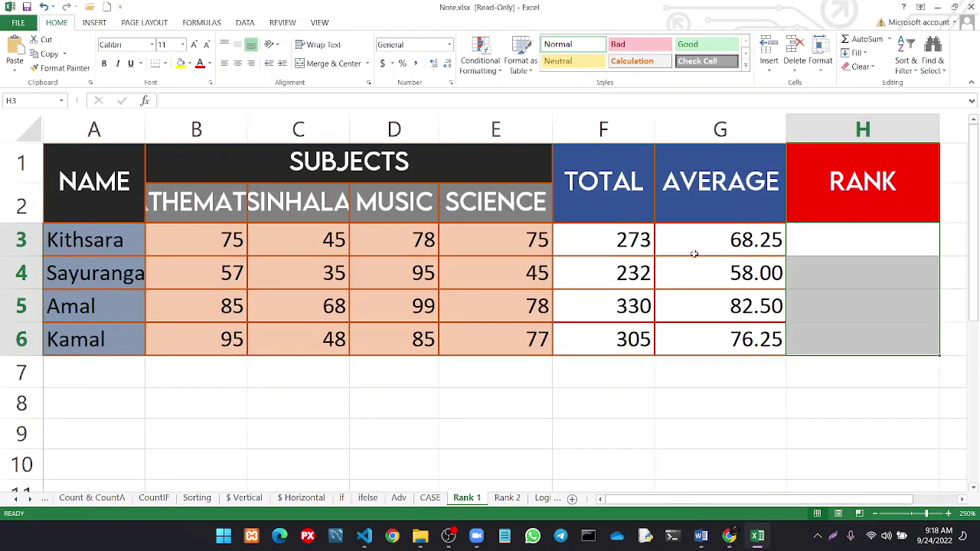
ctrl+scroll(608, 402, down, 1)
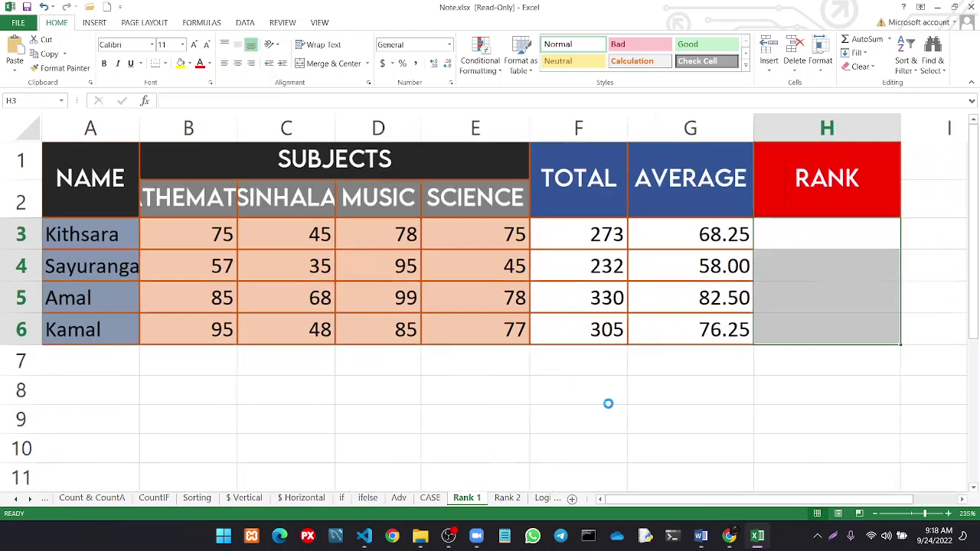
ctrl+scroll(607, 403, down, 1)
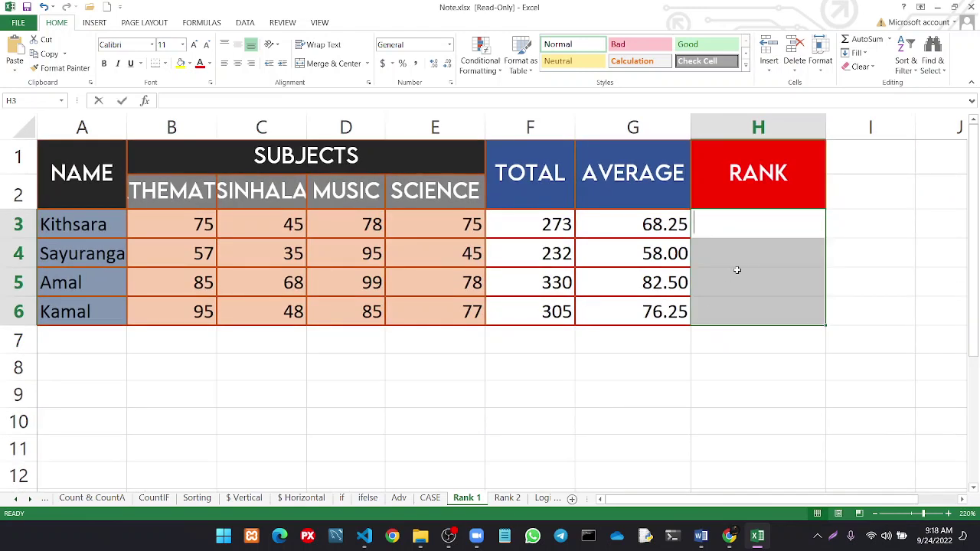
Enter =RANK(F3,F3:F6) in H3, ranking the first student's total of 273 as 3
text(=)
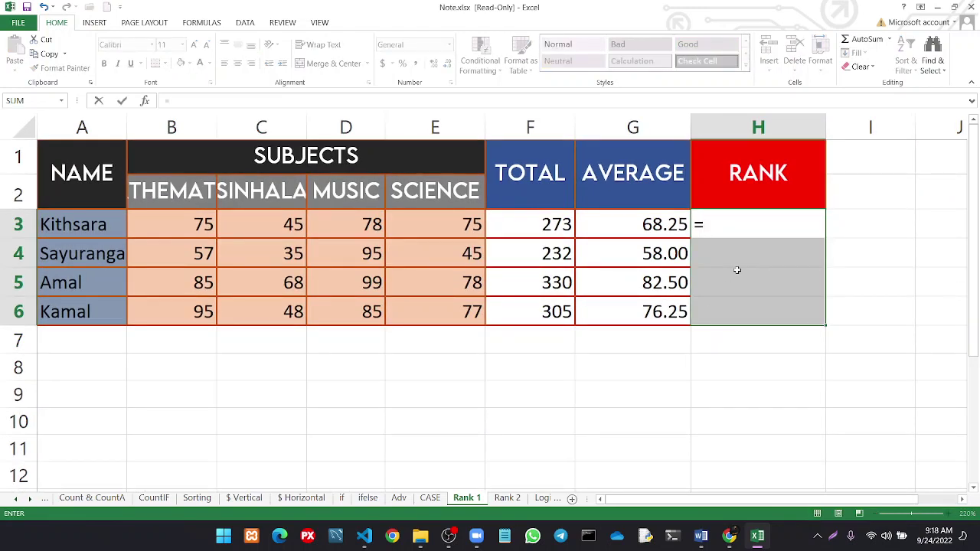
text(rank)
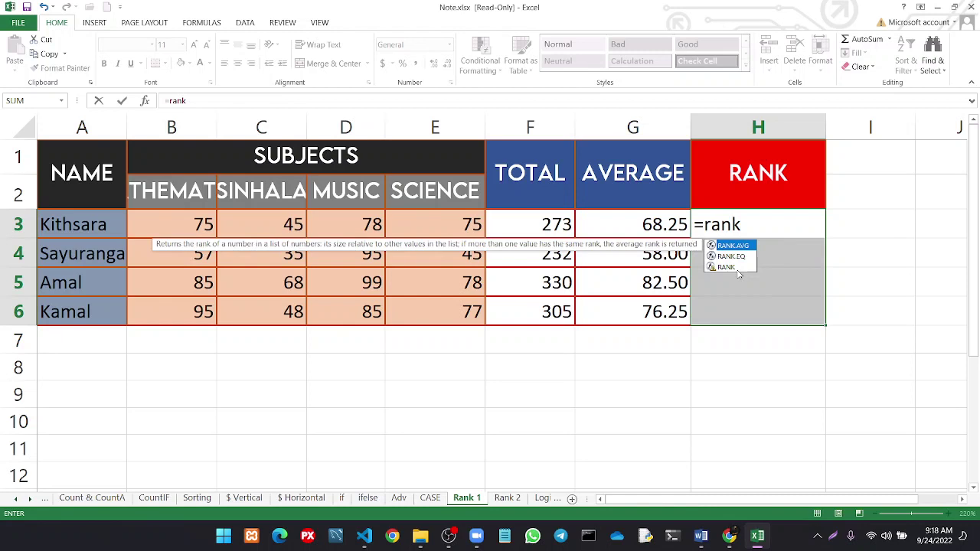
text(()
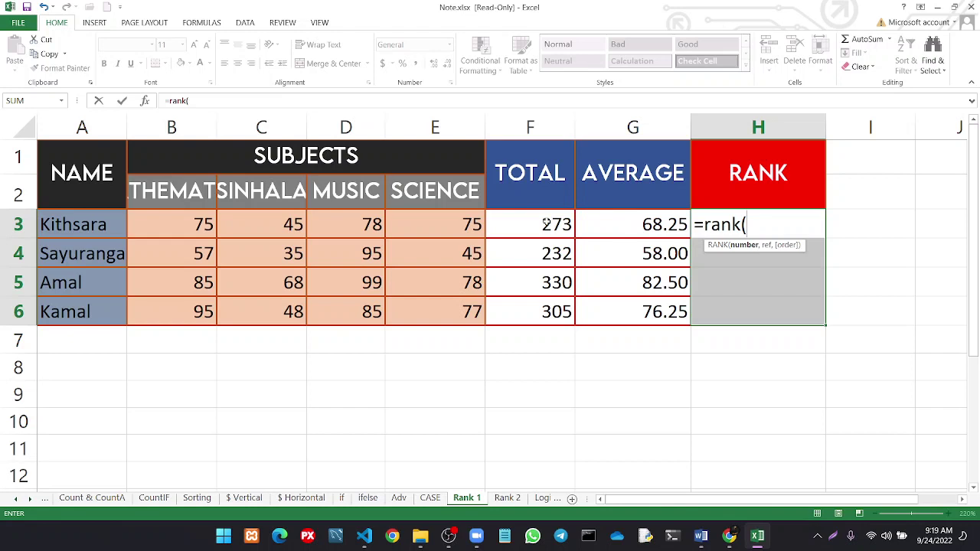
click(542, 223)
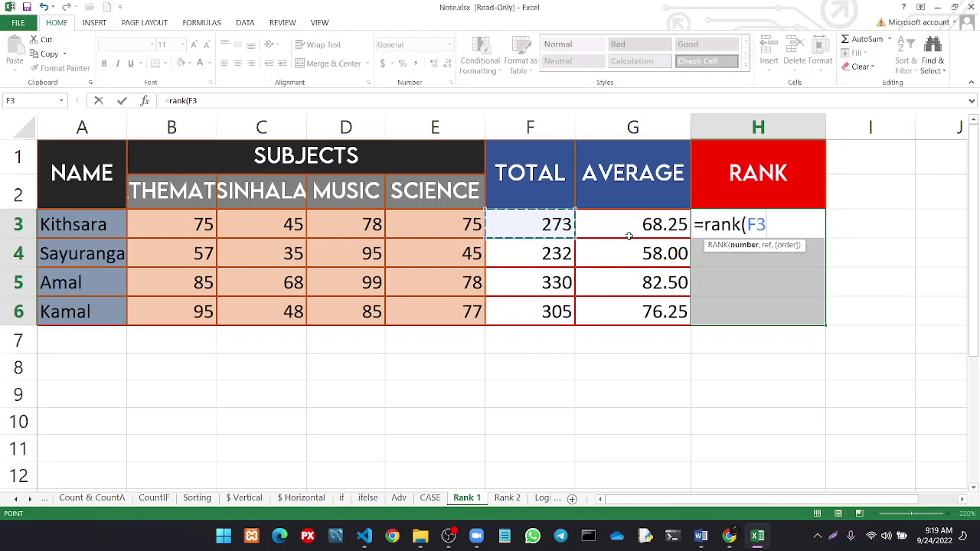
text(,)
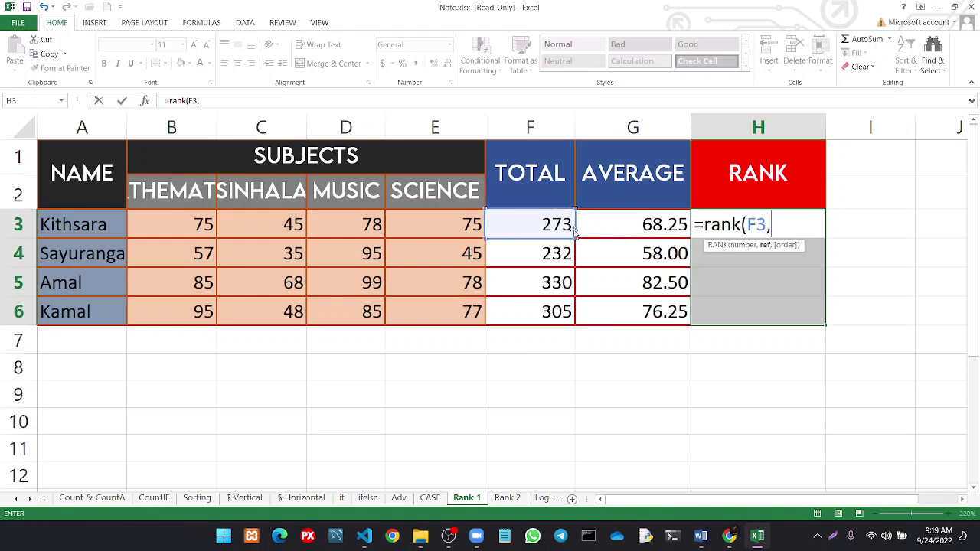
drag(534, 225, 523, 308)
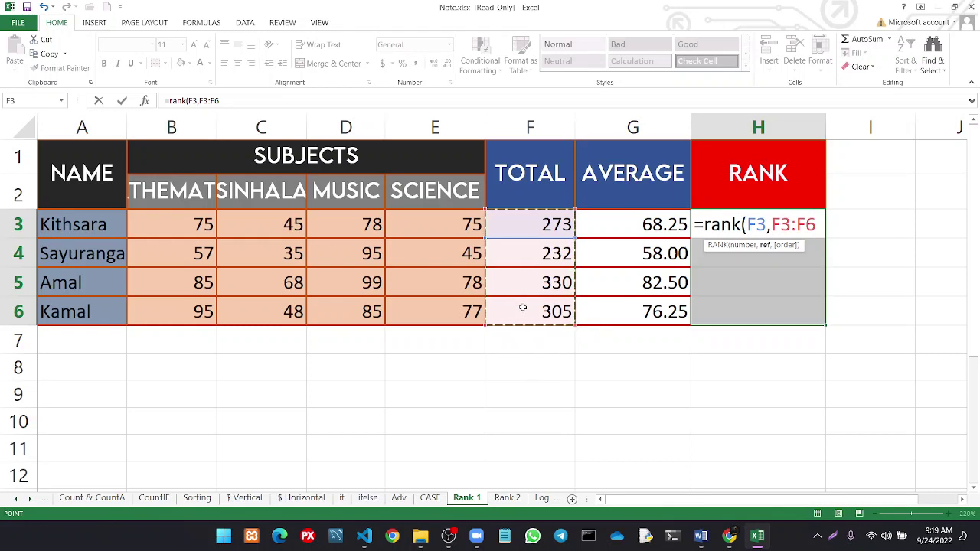
text())
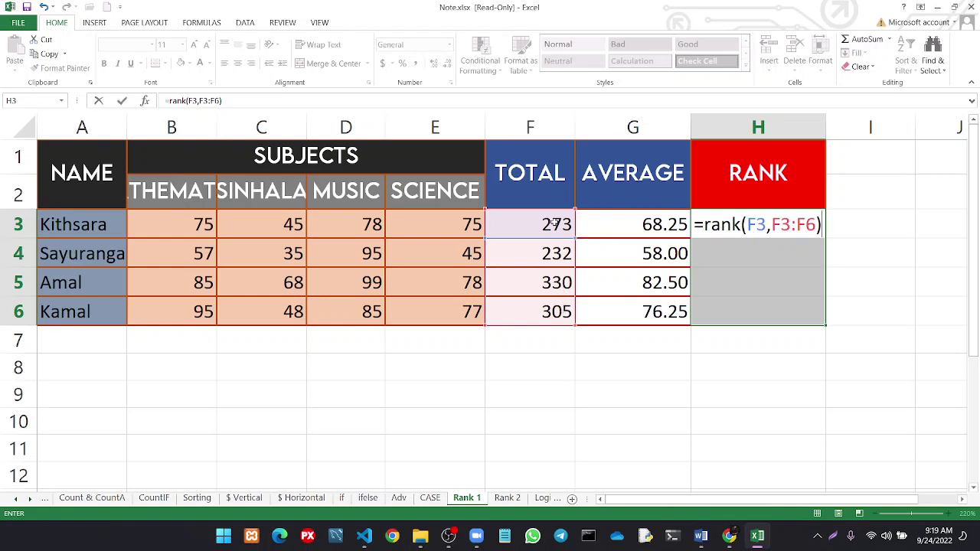
key(Return)
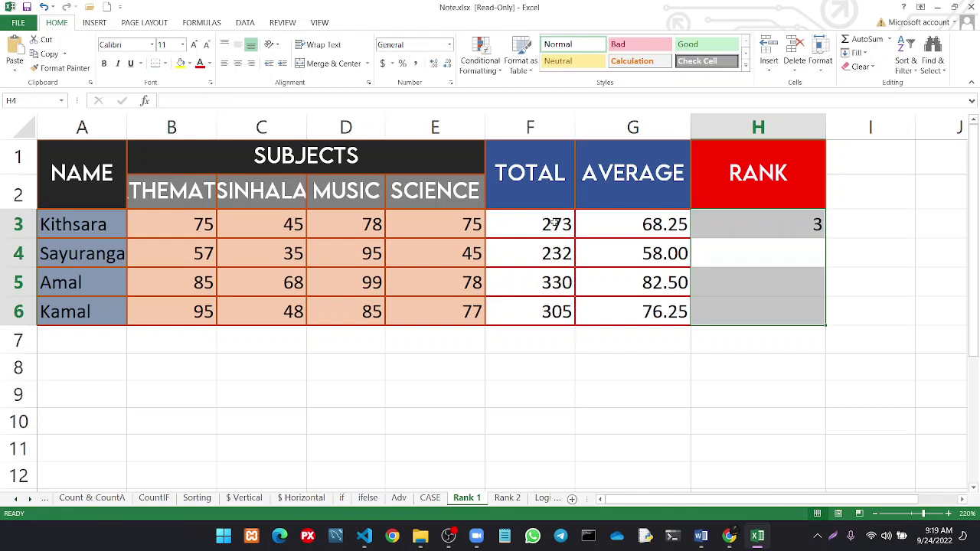
click(756, 219)
double_click(750, 222)
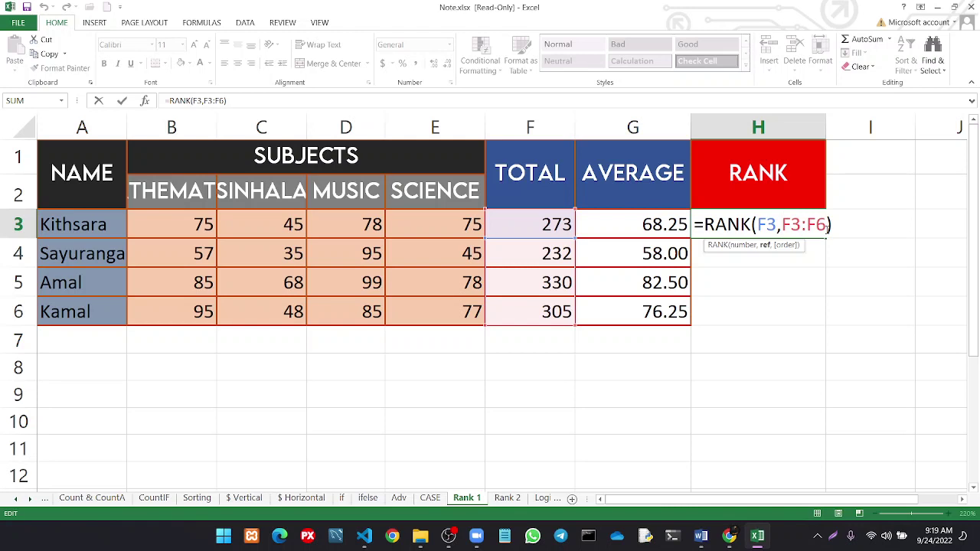
drag(821, 228, 782, 228)
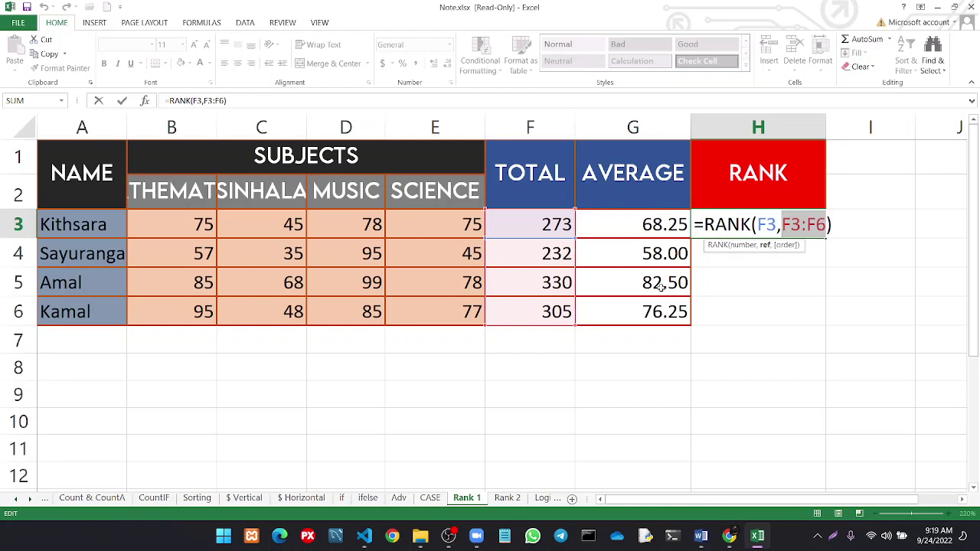
click(528, 260)
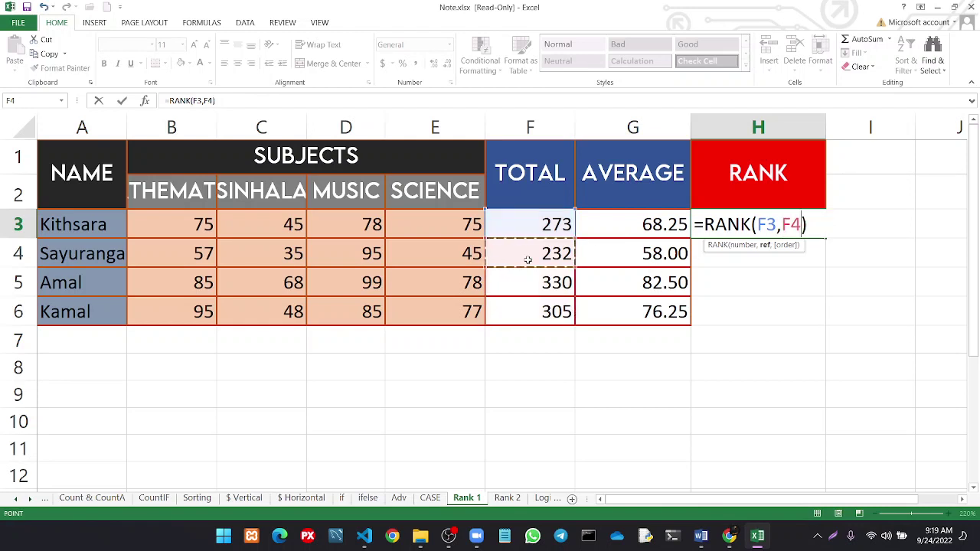
drag(527, 260, 518, 346)
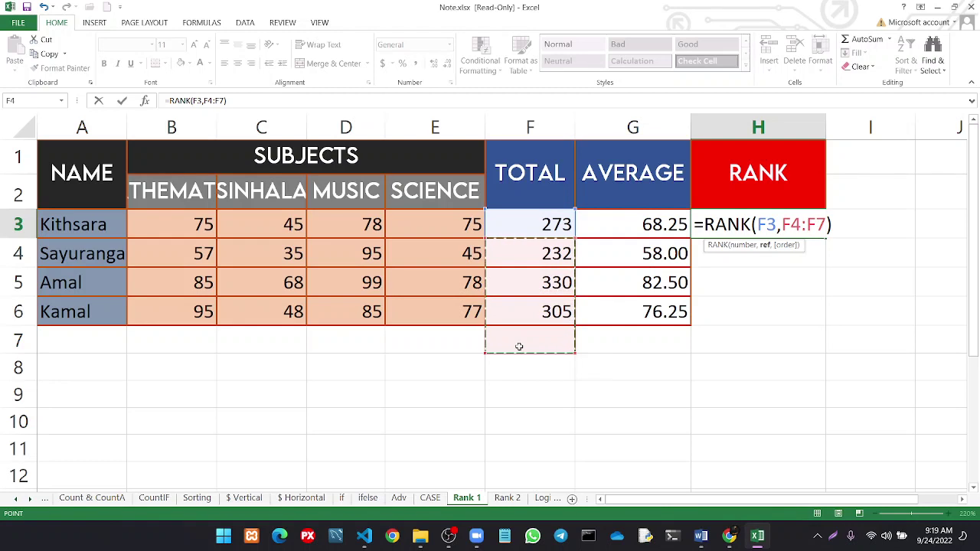
click(651, 379)
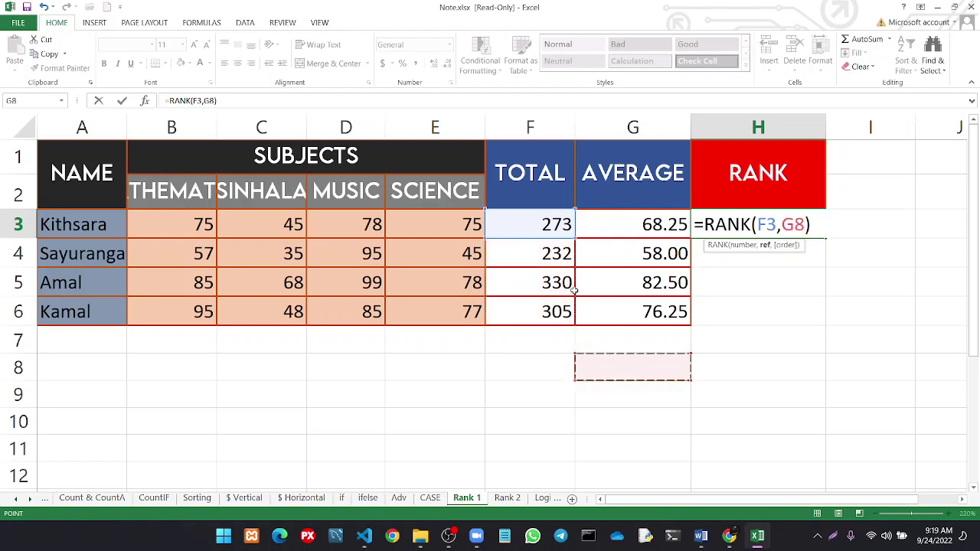
click(547, 283)
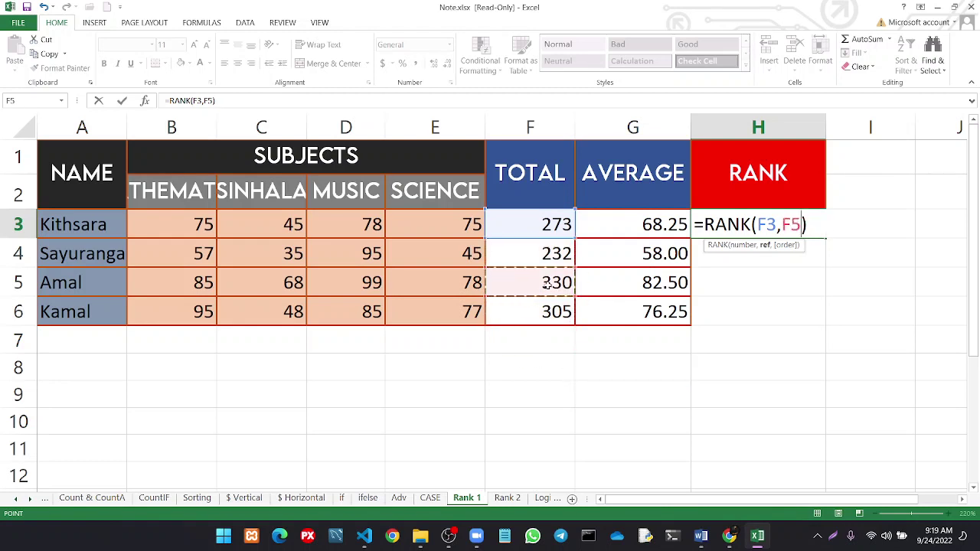
key(Return)
drag(546, 283, 550, 363)
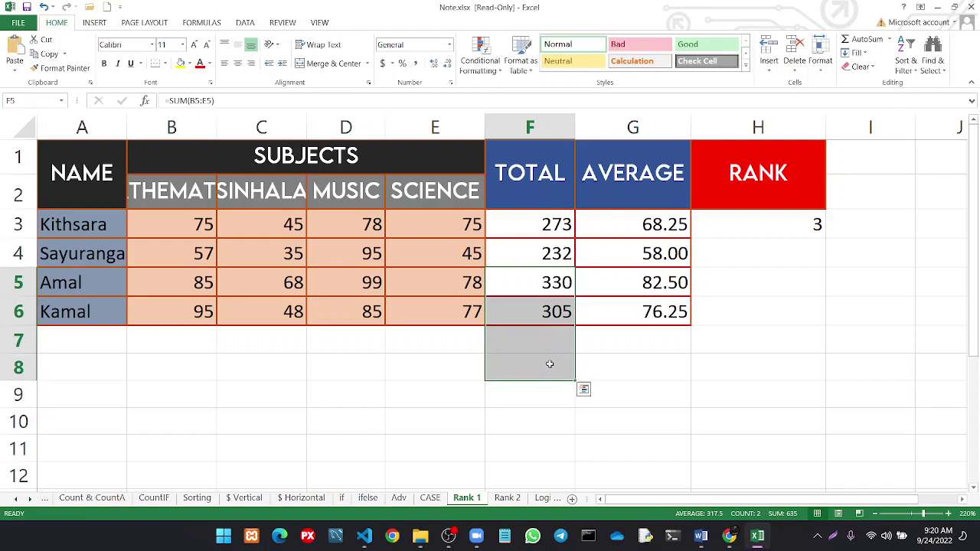
click(513, 288)
double_click(514, 288)
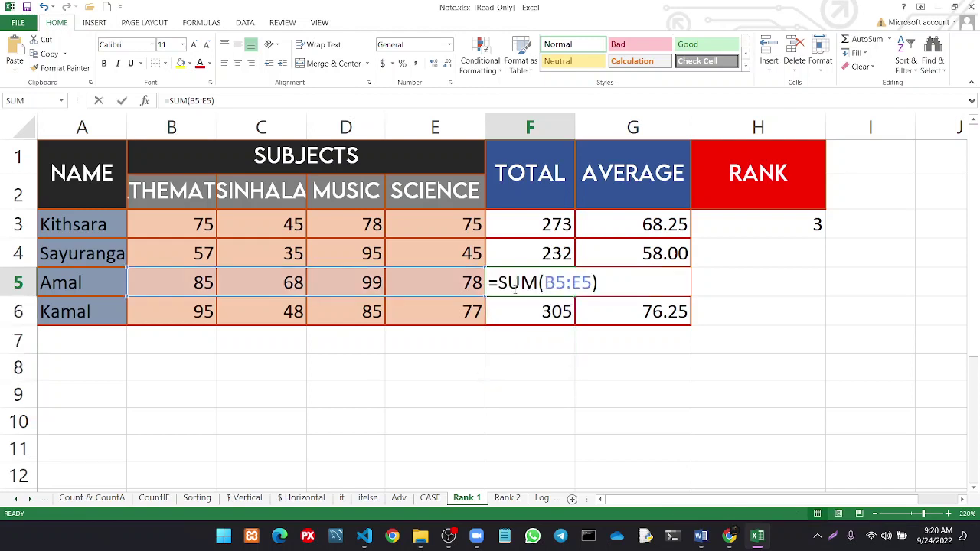
key(Return)
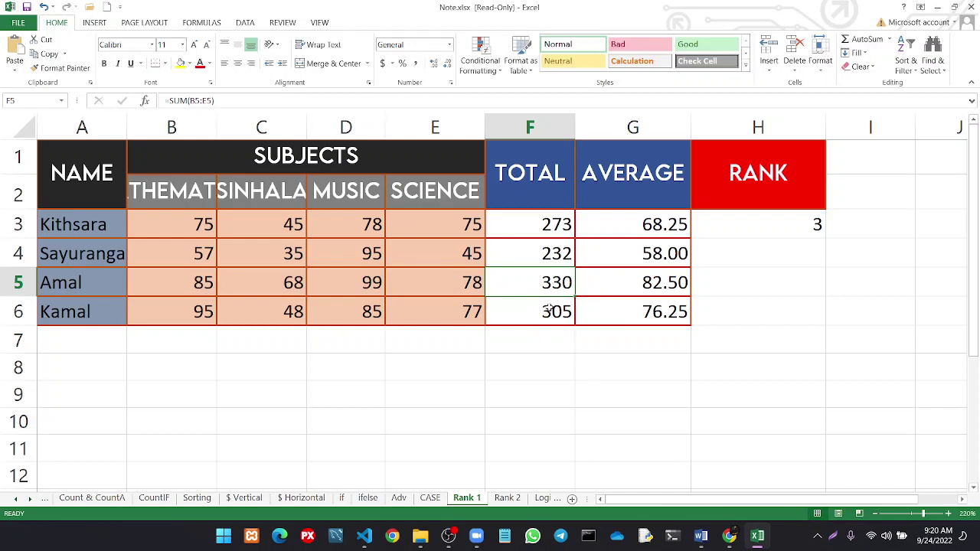
drag(535, 284, 543, 368)
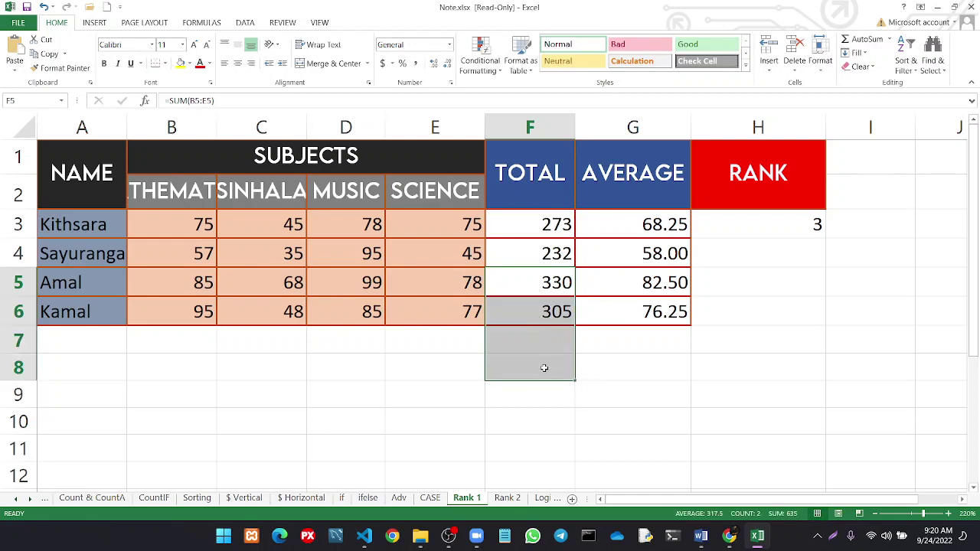
click(747, 233)
Make the range in H3's RANK formula absolute as $F$3:$F$6 using F4
double_click(746, 232)
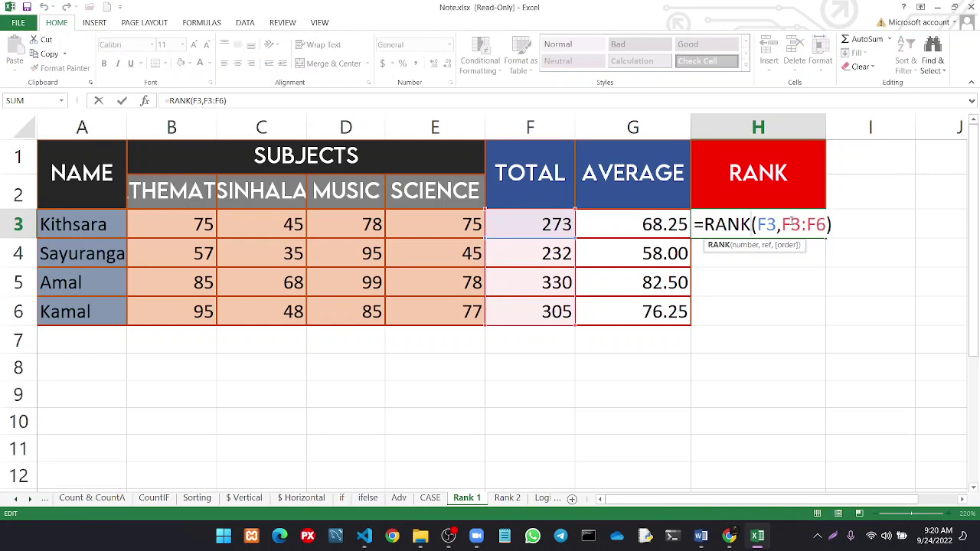
click(781, 225)
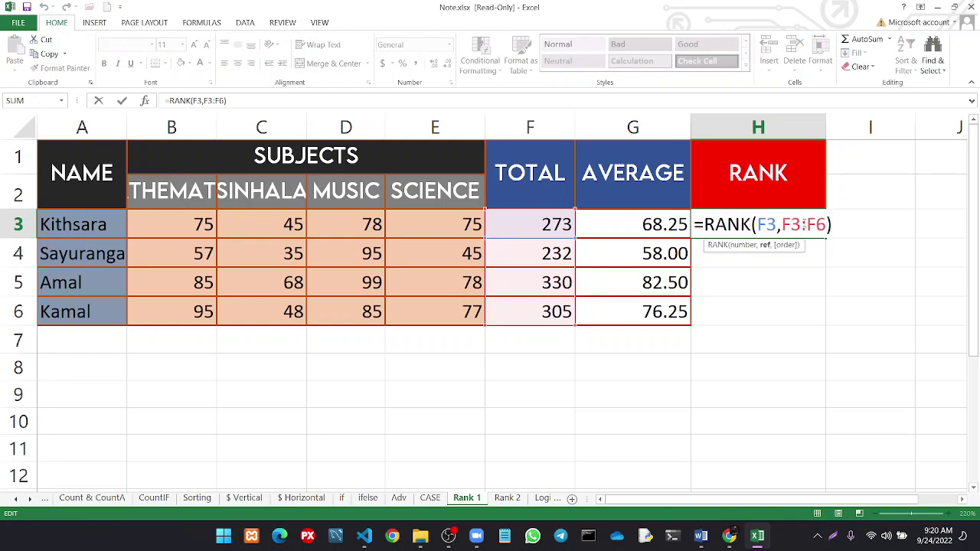
key(F4)
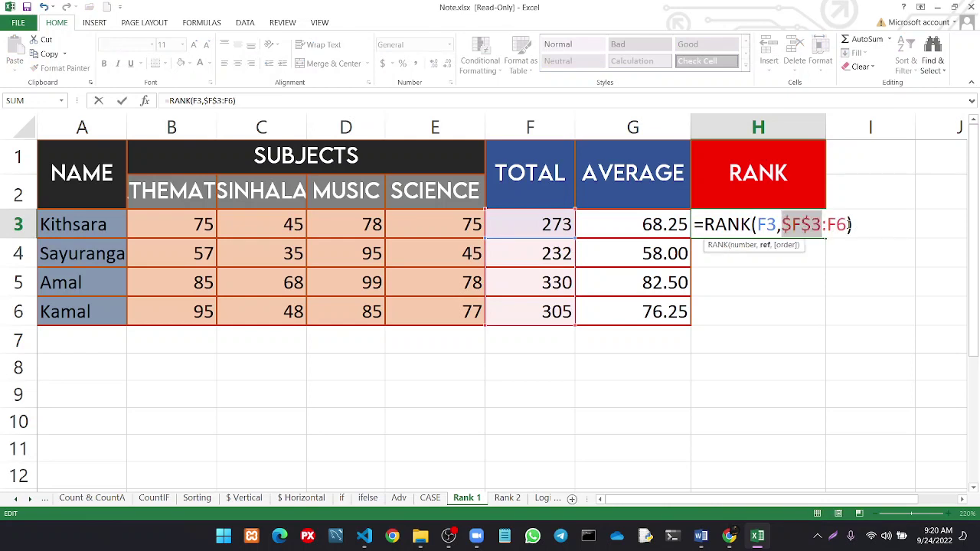
click(848, 224)
key(F4)
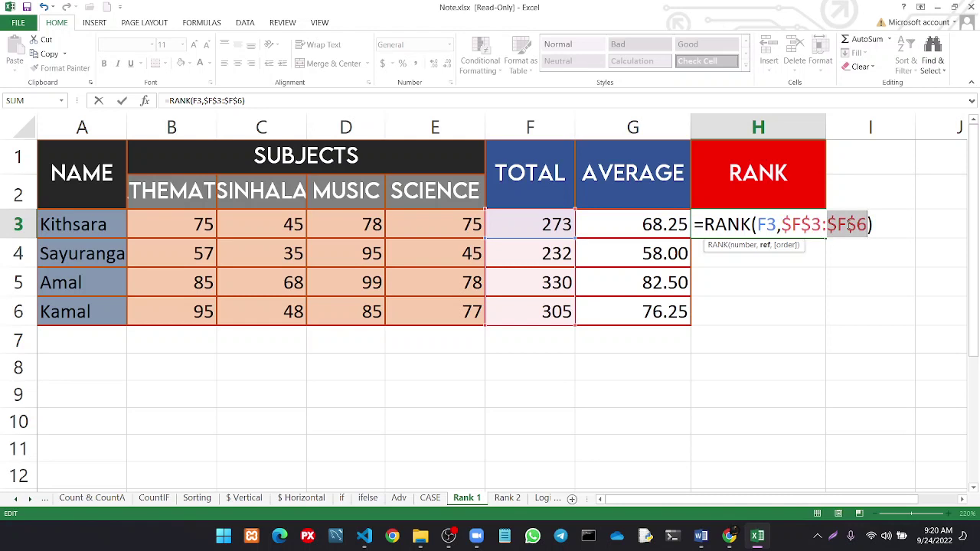
Dismiss the read-only save warning and commit H3's edited RANK formula
key(ctrl+s)
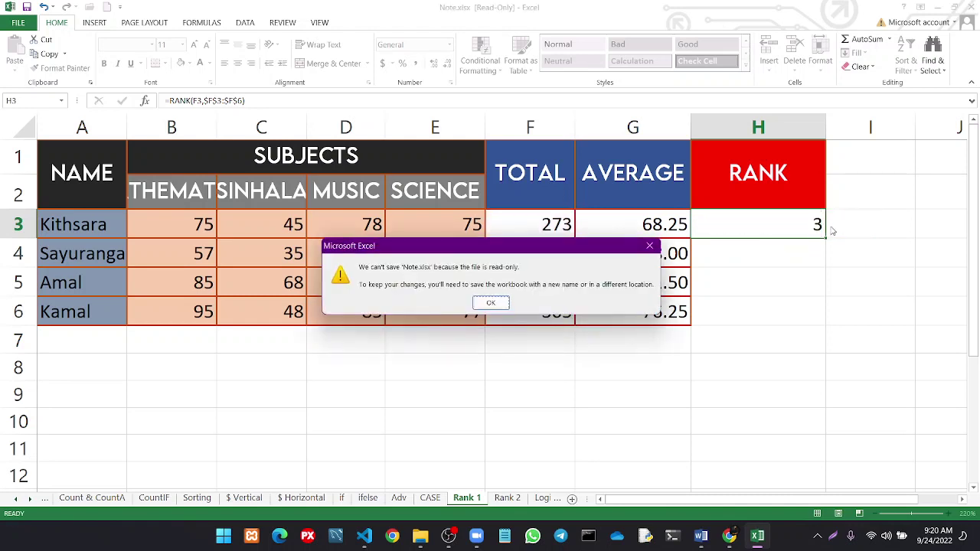
click(649, 247)
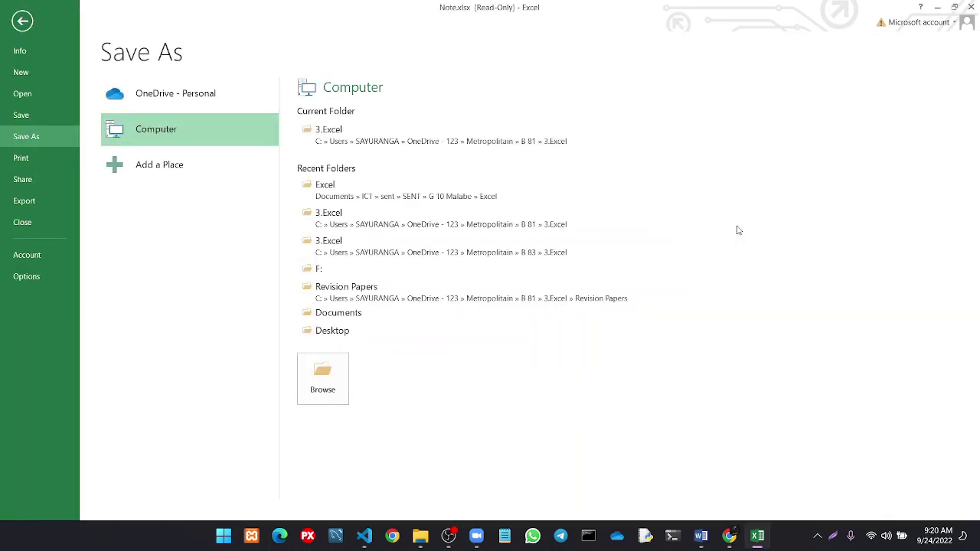
click(17, 20)
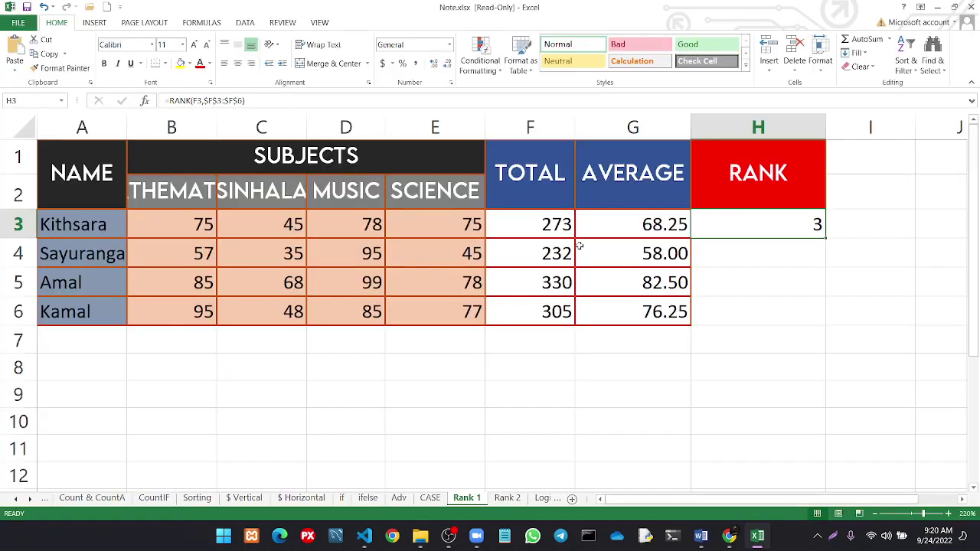
double_click(727, 229)
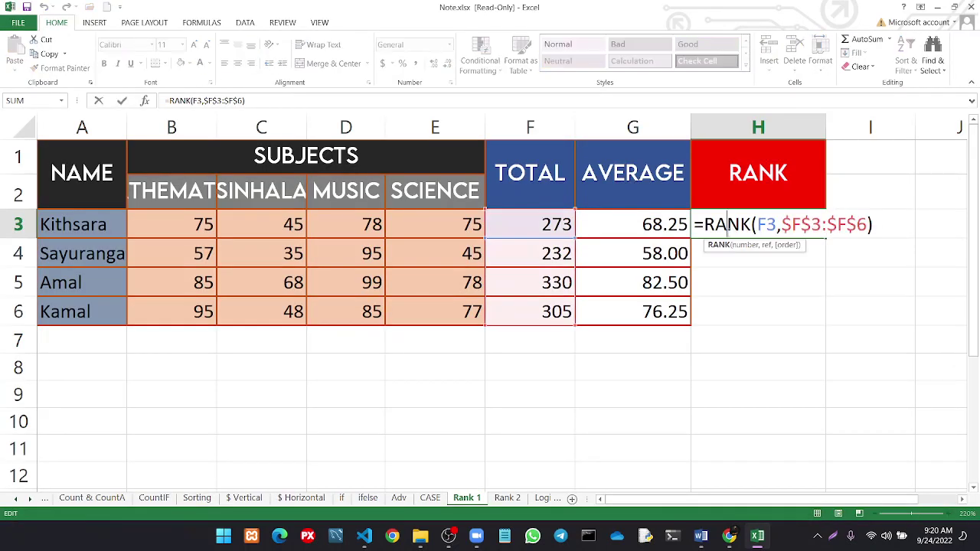
click(871, 226)
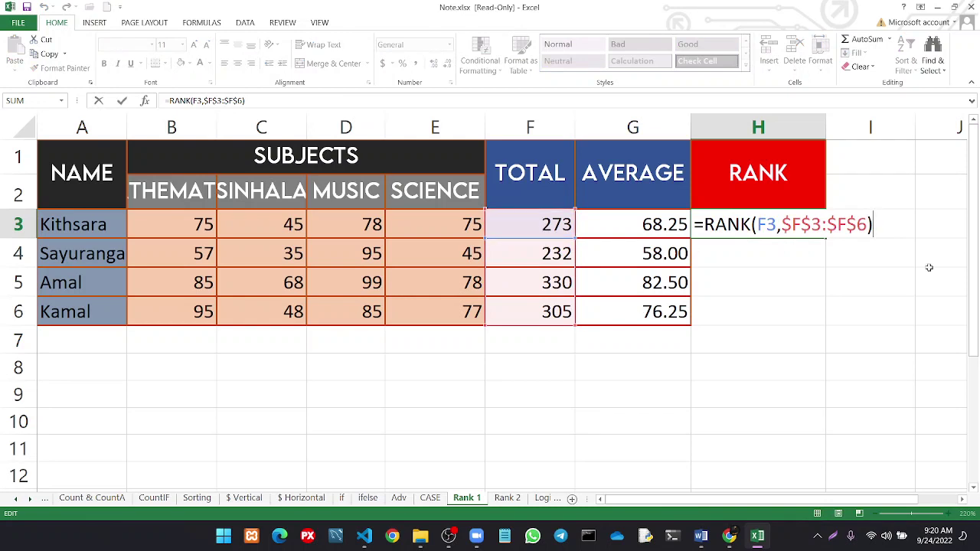
key(Return)
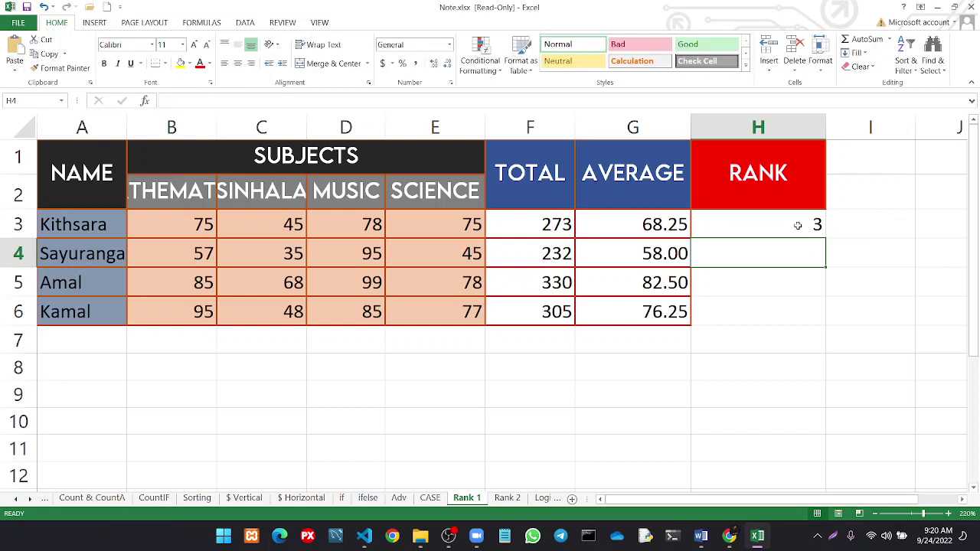
Fill the RANK formula from H3 to H6, giving ranks 3, 4, 1, 2, then view Rank 2
click(797, 226)
drag(825, 238, 825, 318)
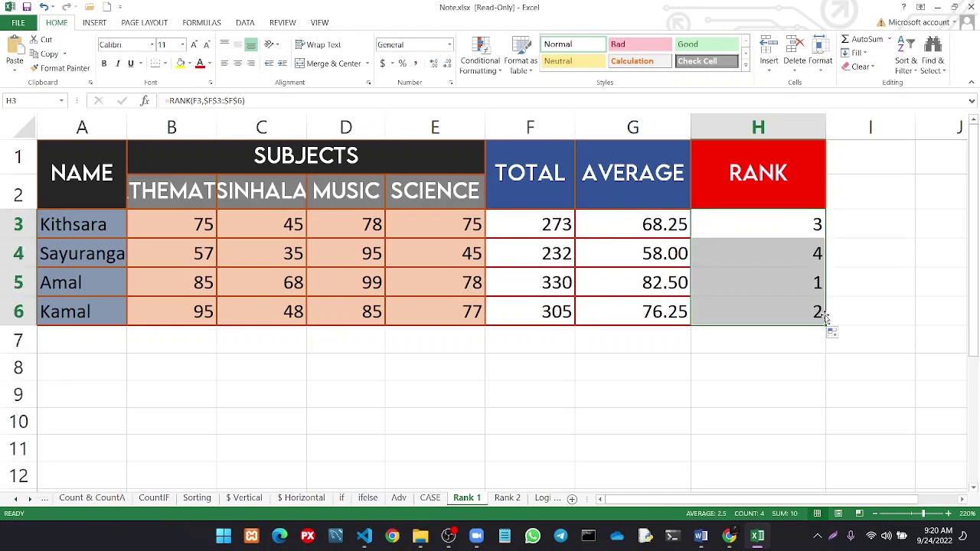
double_click(755, 231)
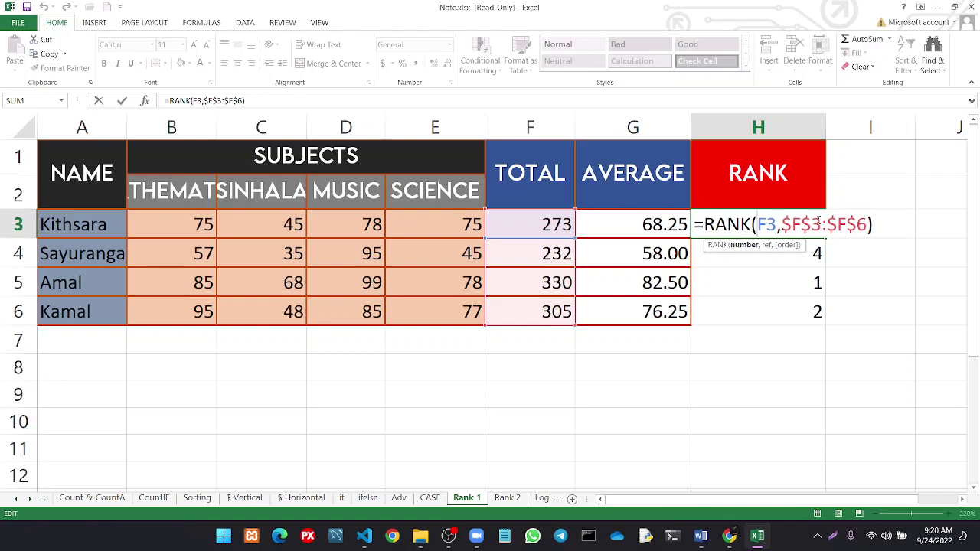
key(Return)
click(507, 498)
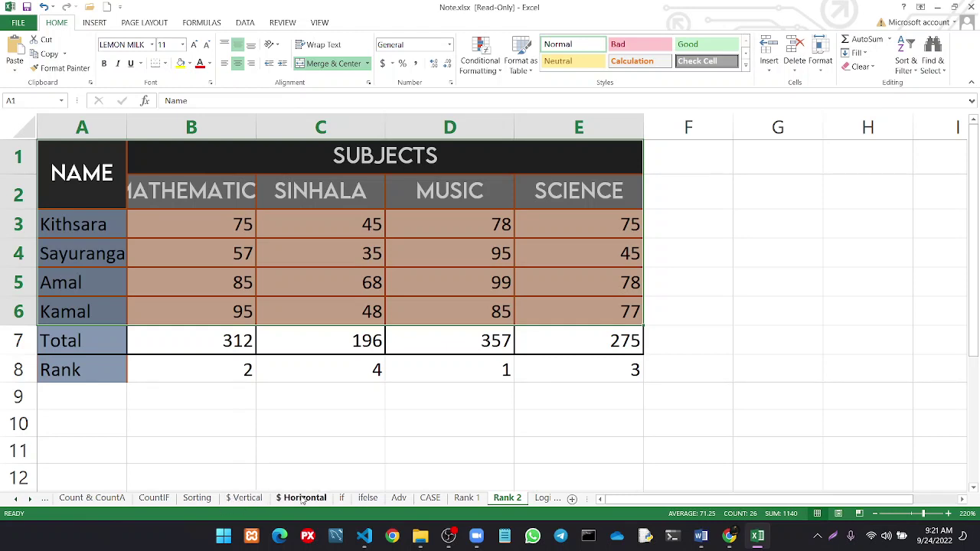
Browse forward through the sheets from CountIF to Sheet1
click(154, 499)
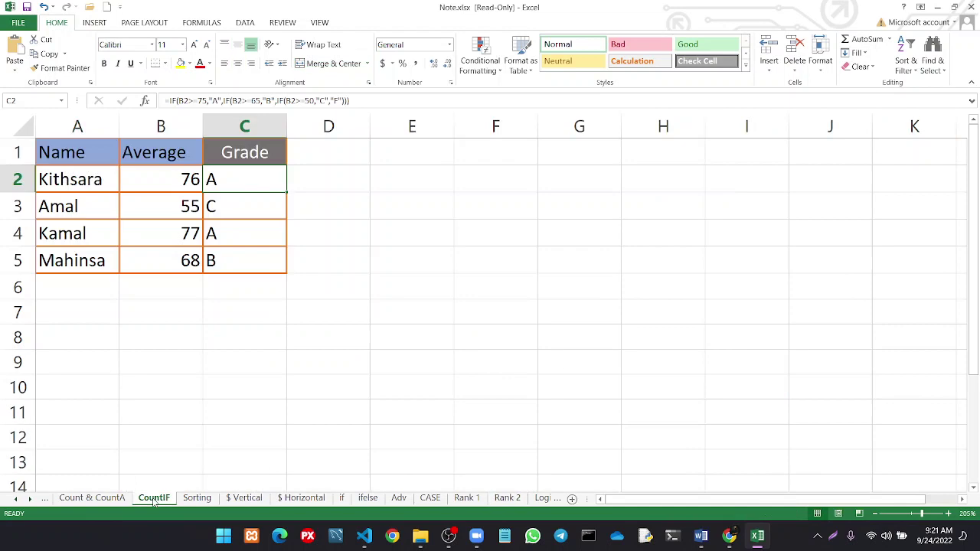
click(193, 499)
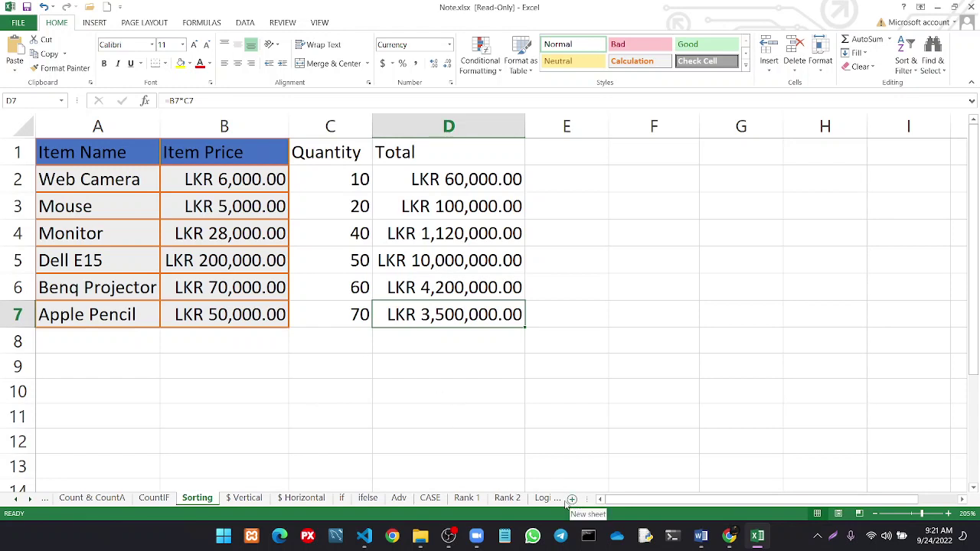
click(544, 498)
click(536, 499)
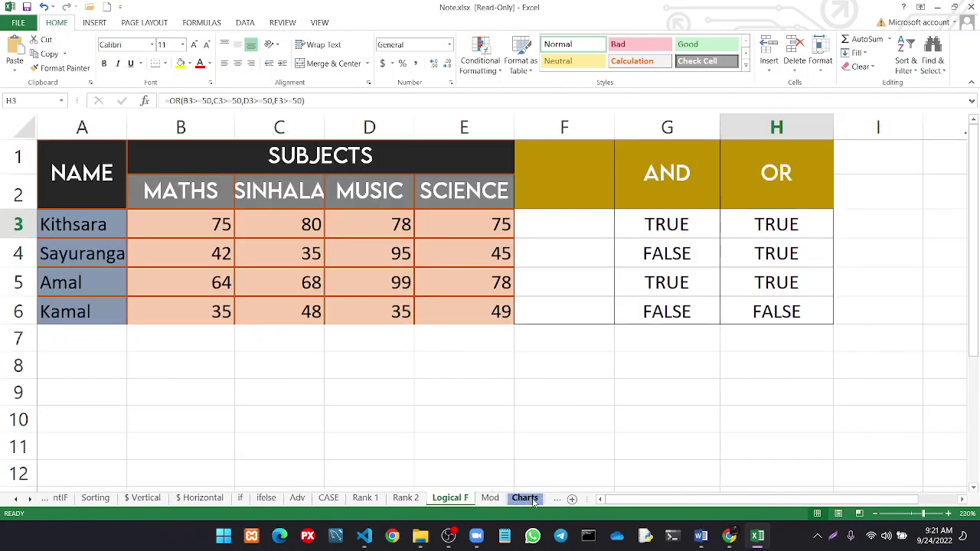
click(534, 499)
click(535, 499)
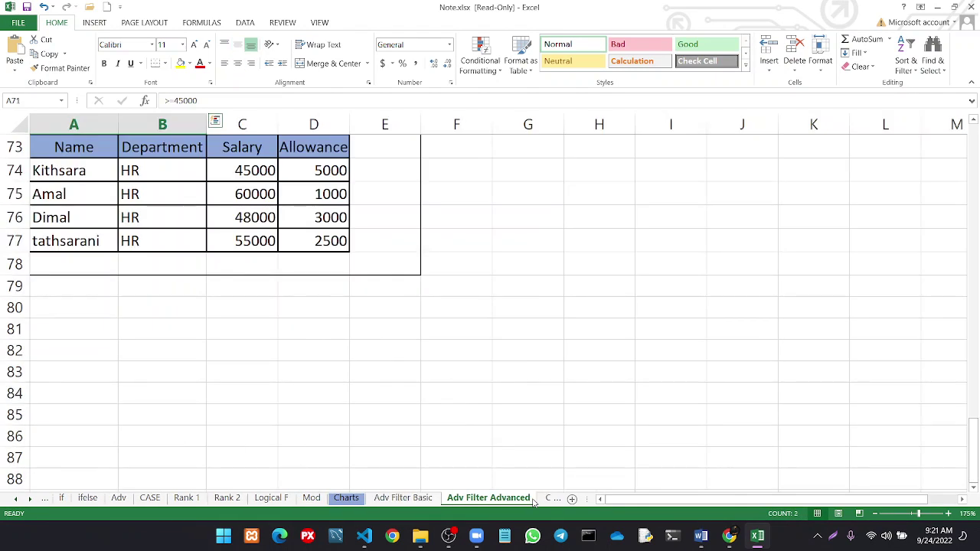
click(535, 499)
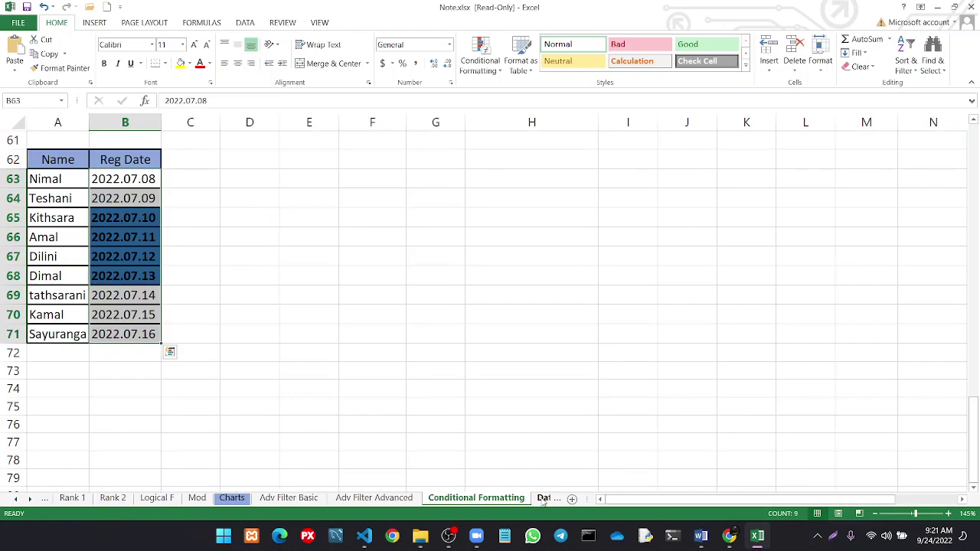
click(545, 499)
click(547, 499)
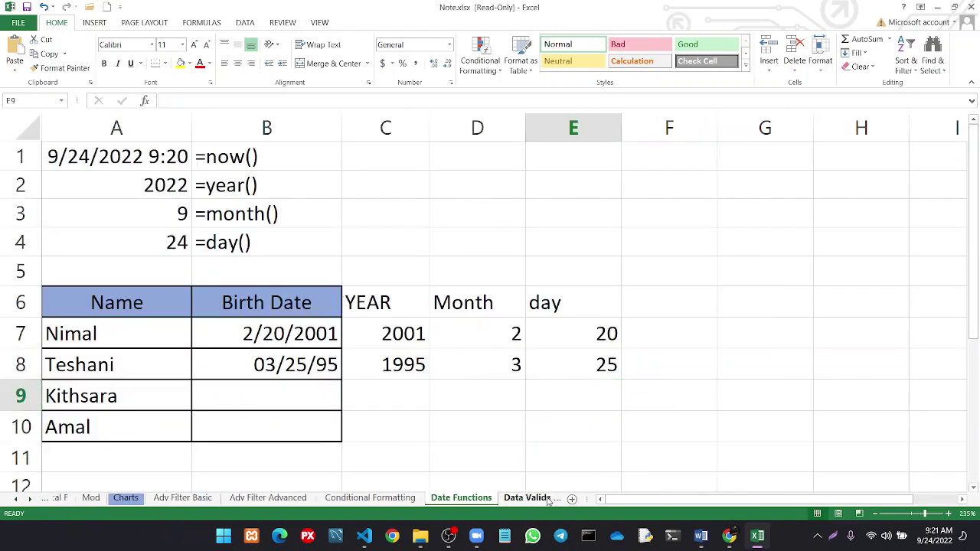
click(547, 498)
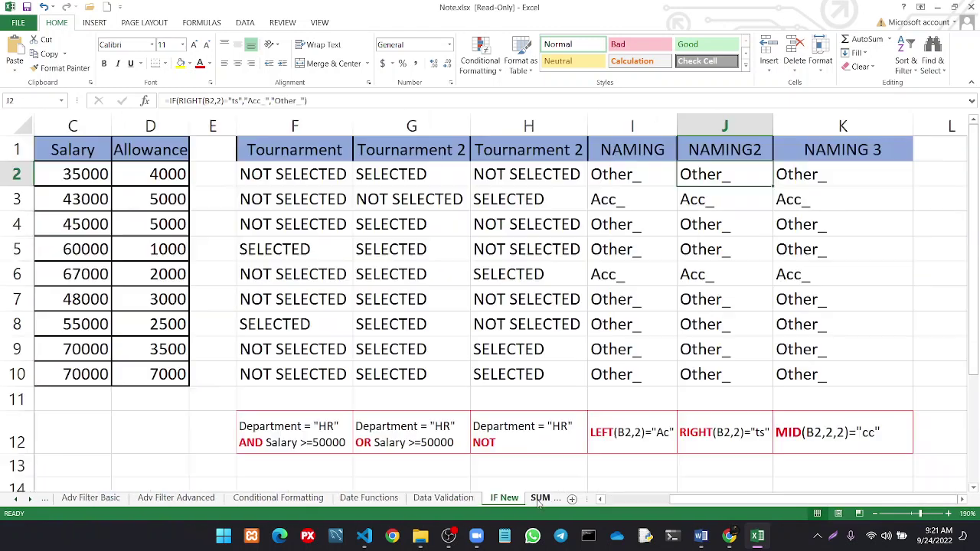
click(539, 499)
click(507, 498)
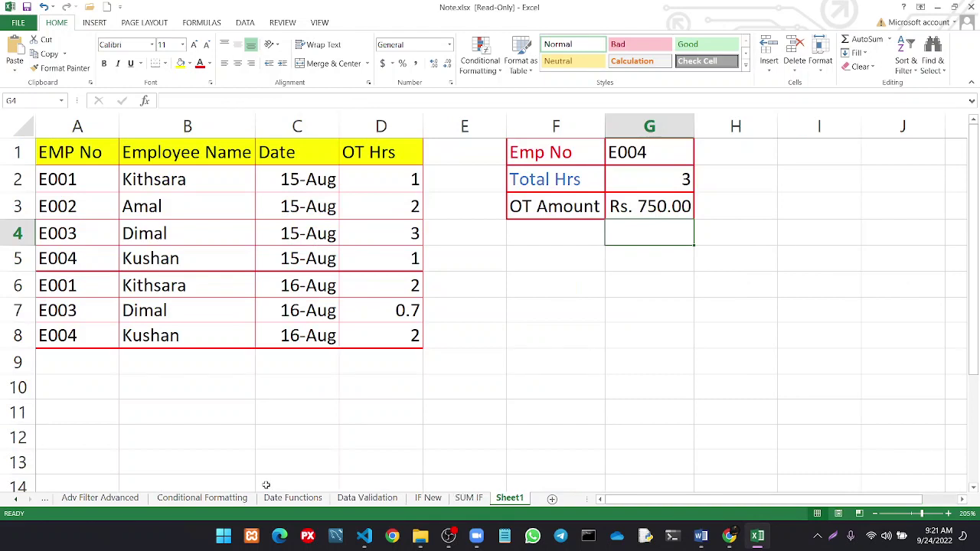
Step back through the sheets from Adv Filter Basic past Rank 2 and Rank 1 to the if sheet
click(46, 499)
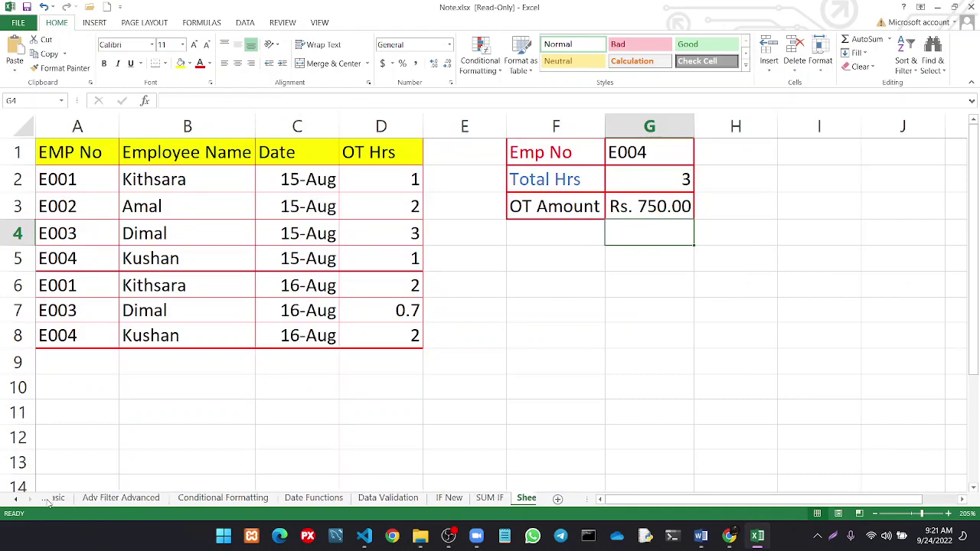
click(46, 499)
click(46, 499)
click(46, 499)
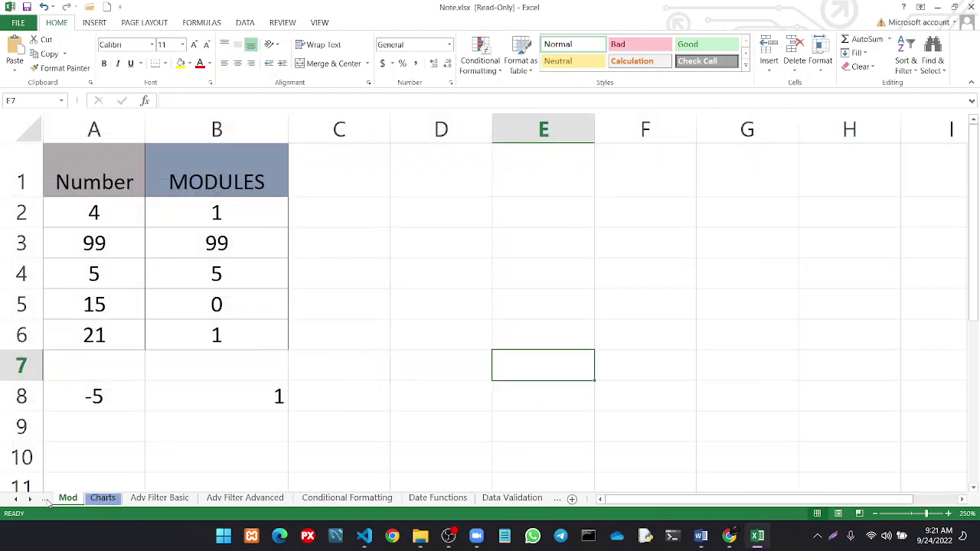
click(46, 499)
click(46, 501)
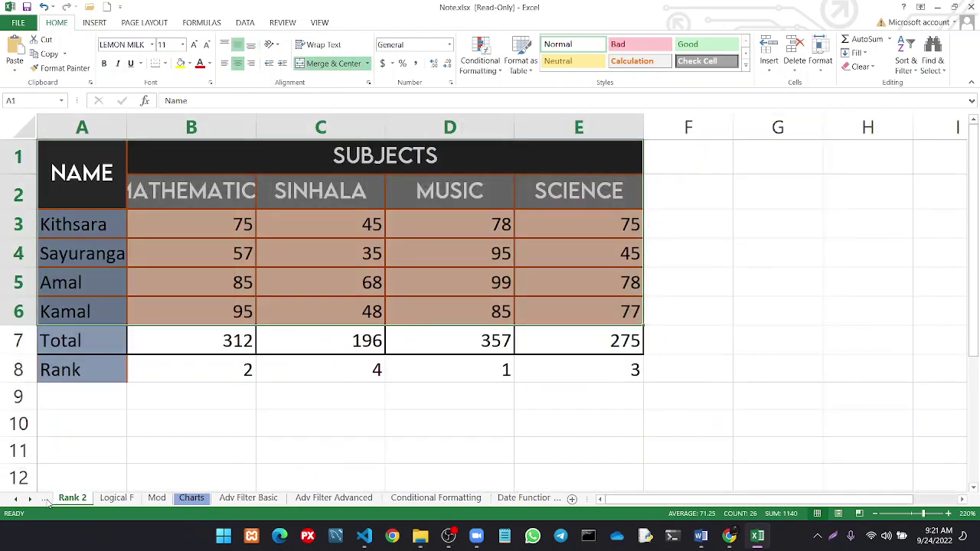
click(46, 501)
click(46, 502)
click(45, 501)
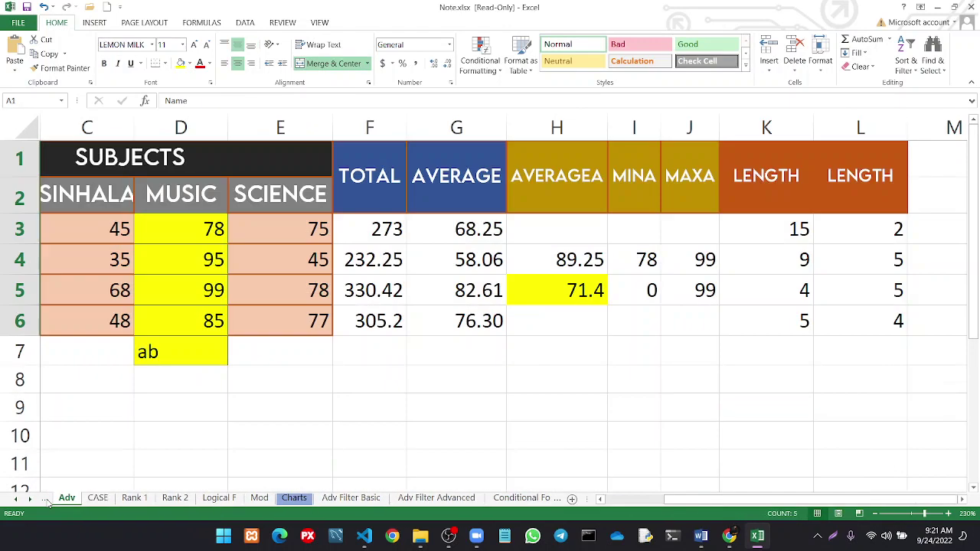
click(46, 501)
click(46, 501)
click(46, 501)
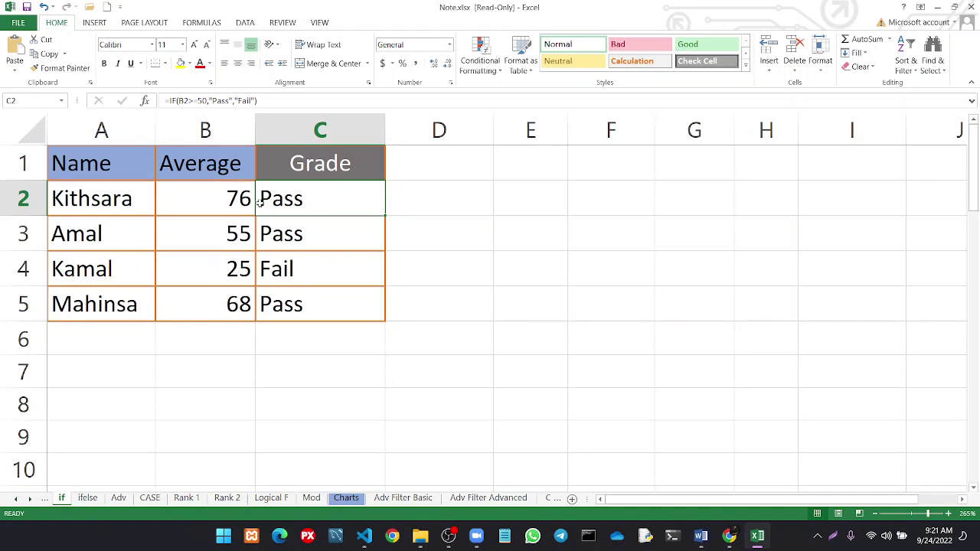
Move back to the G10 Marks Sheet and bring up the open File Explorer windows
click(186, 497)
click(122, 498)
click(90, 498)
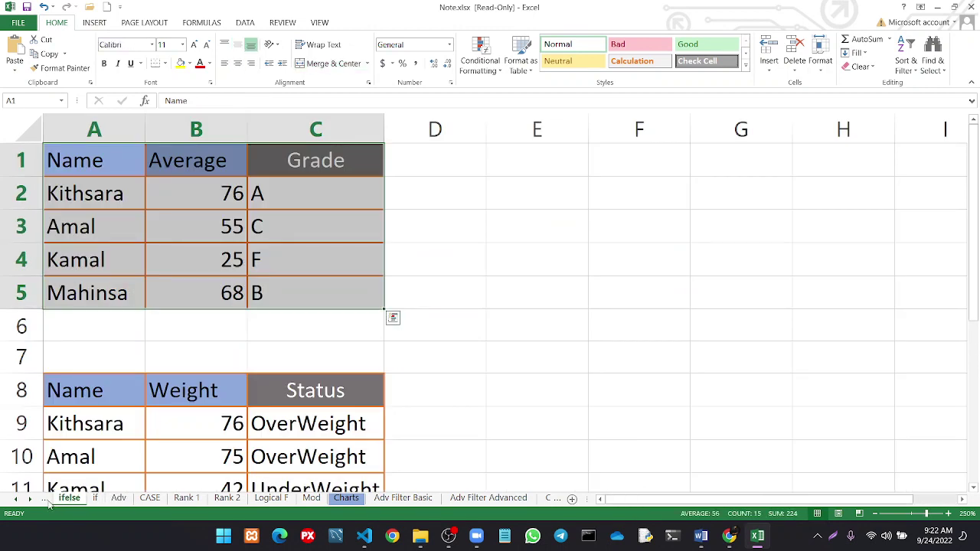
click(48, 501)
click(49, 502)
click(48, 502)
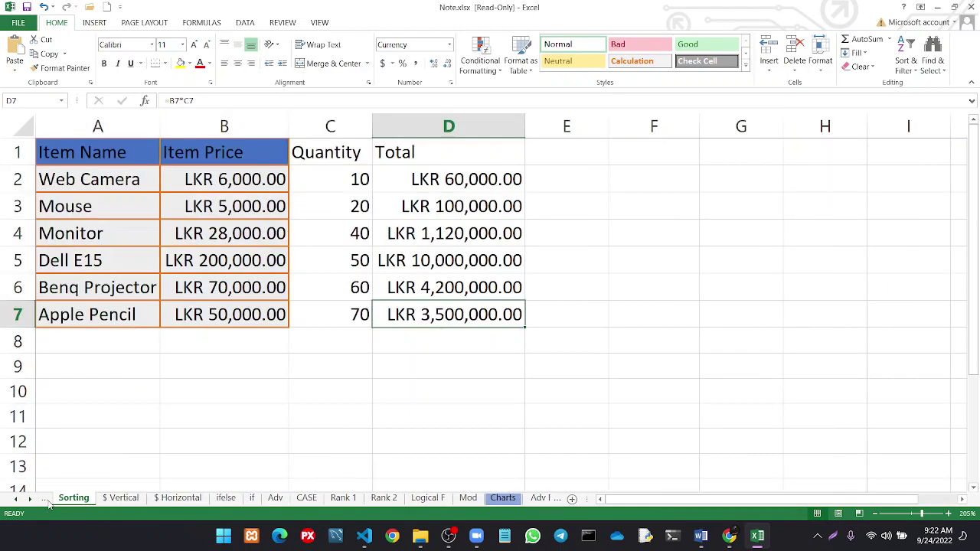
click(48, 502)
click(49, 502)
click(48, 502)
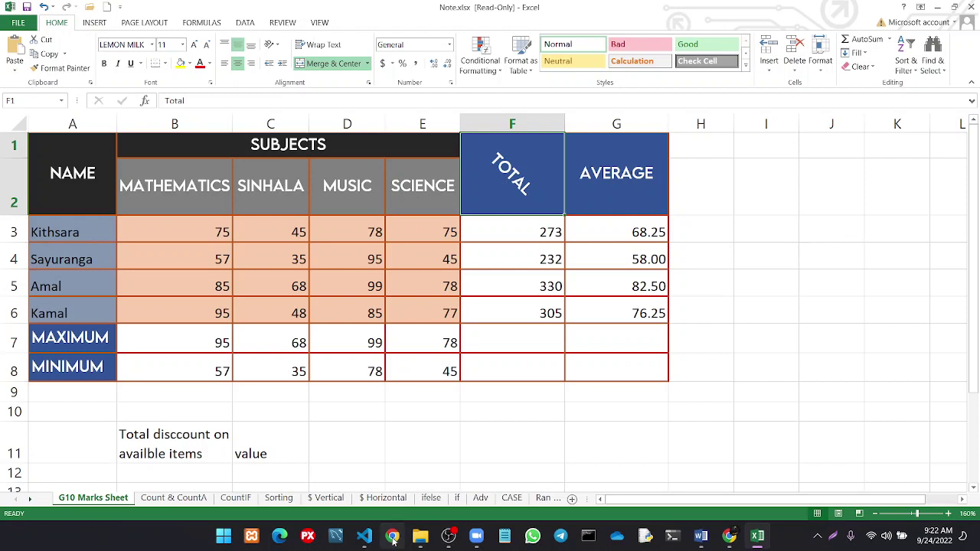
click(421, 538)
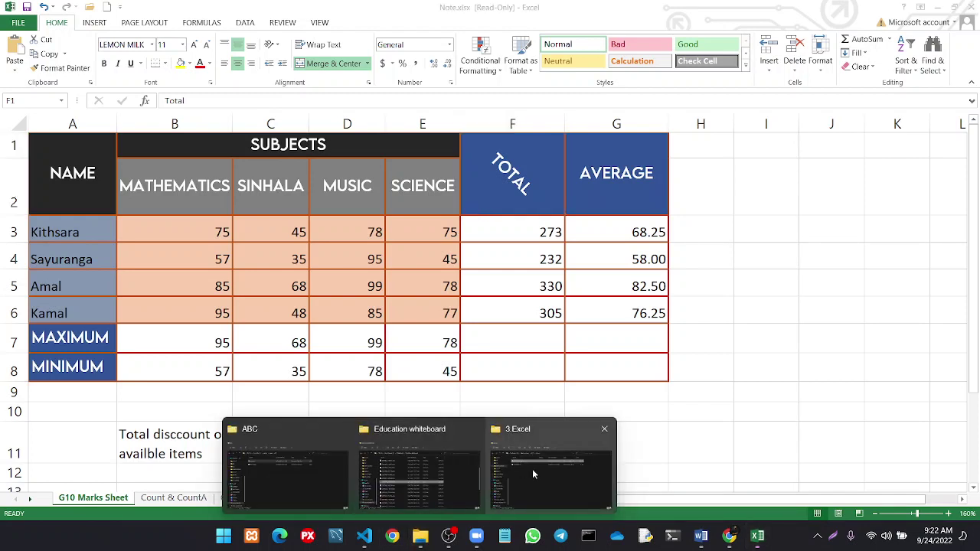
click(531, 468)
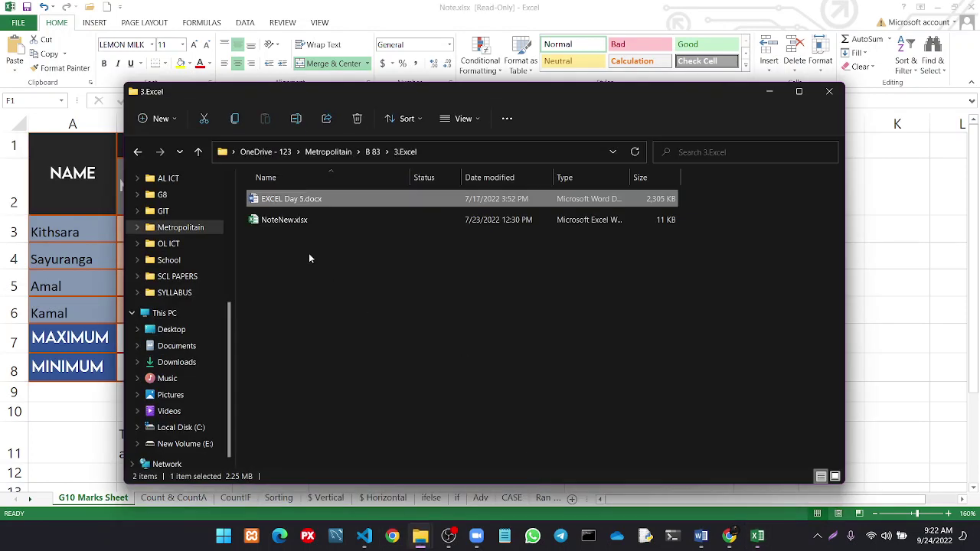
double_click(280, 218)
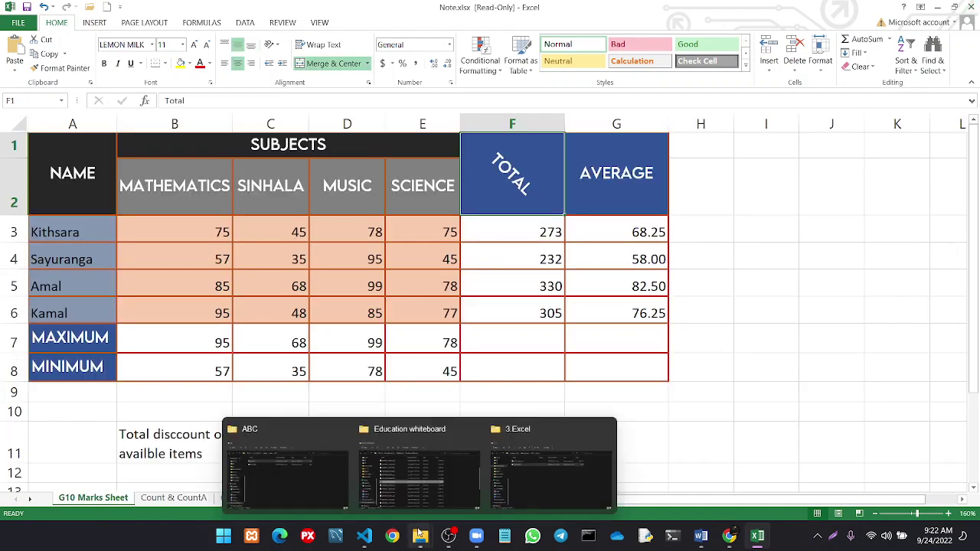
mouse_move(419, 536)
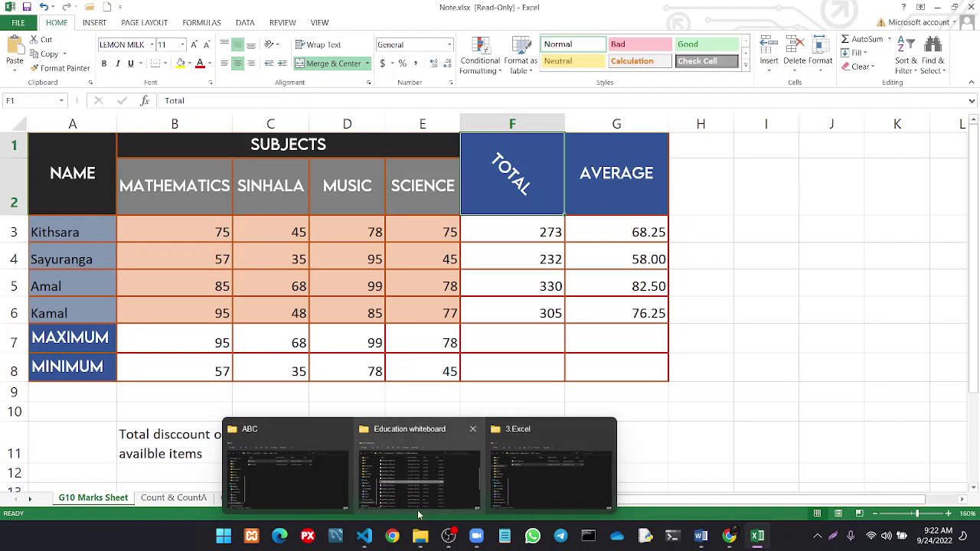
click(448, 536)
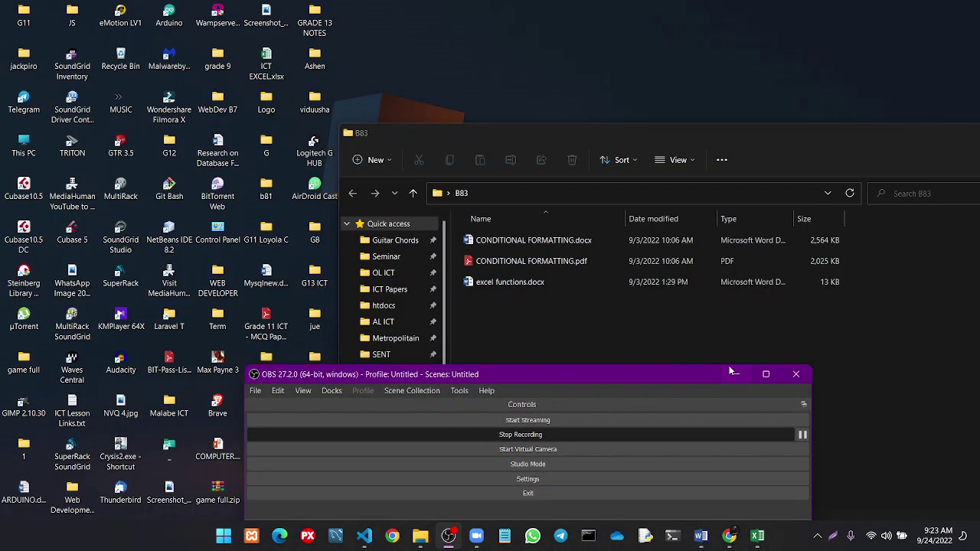
click(731, 371)
mouse_move(757, 536)
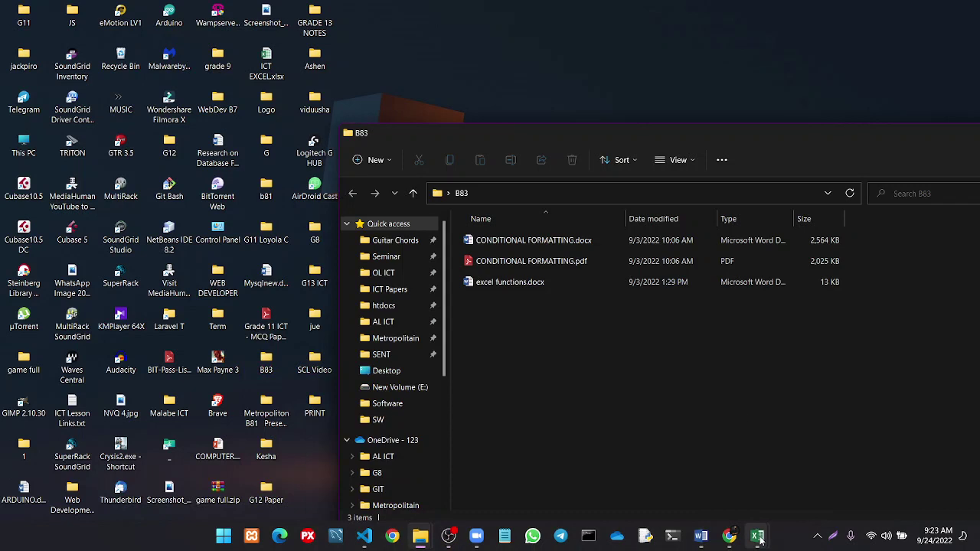
click(688, 471)
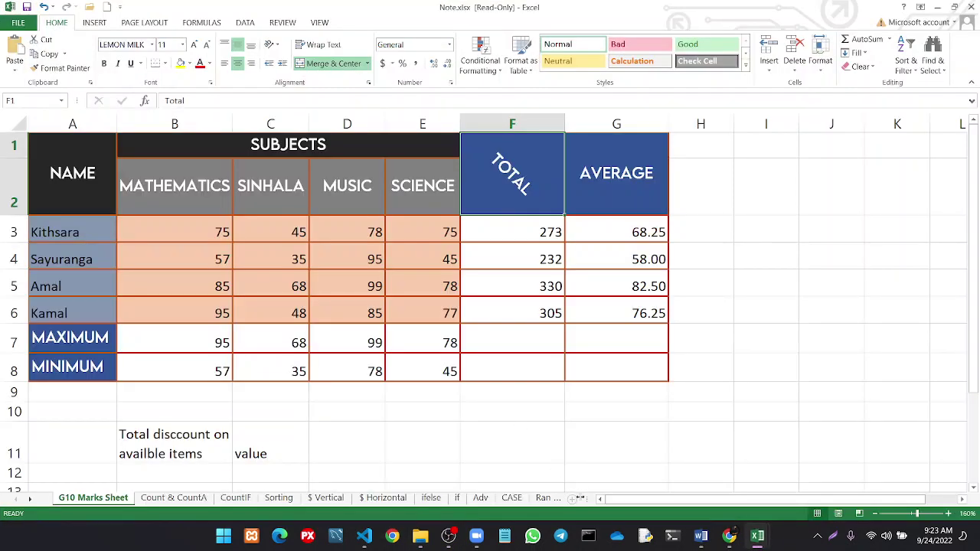
Move forward through the sheet tabs to Sheet1, the last sheet
click(545, 498)
click(545, 499)
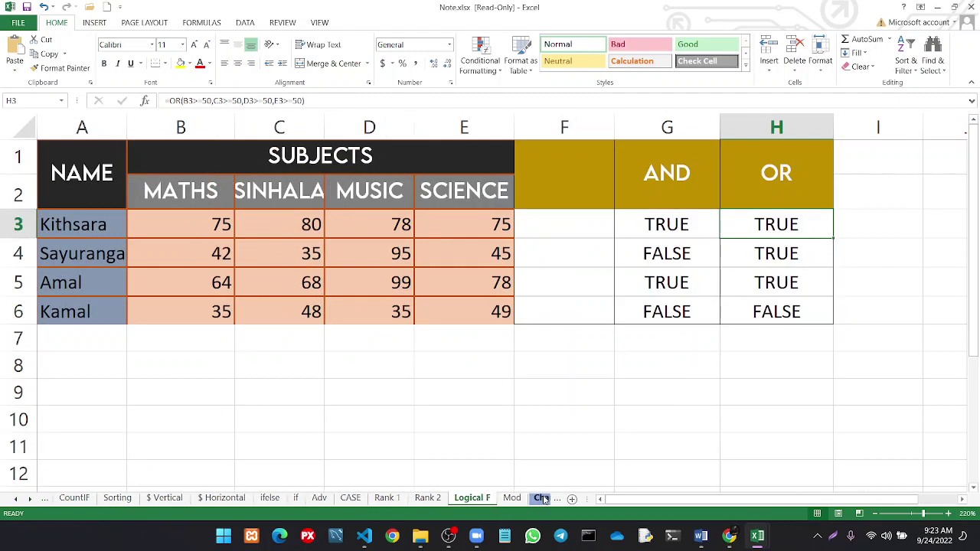
click(545, 498)
click(545, 498)
click(545, 498)
click(544, 498)
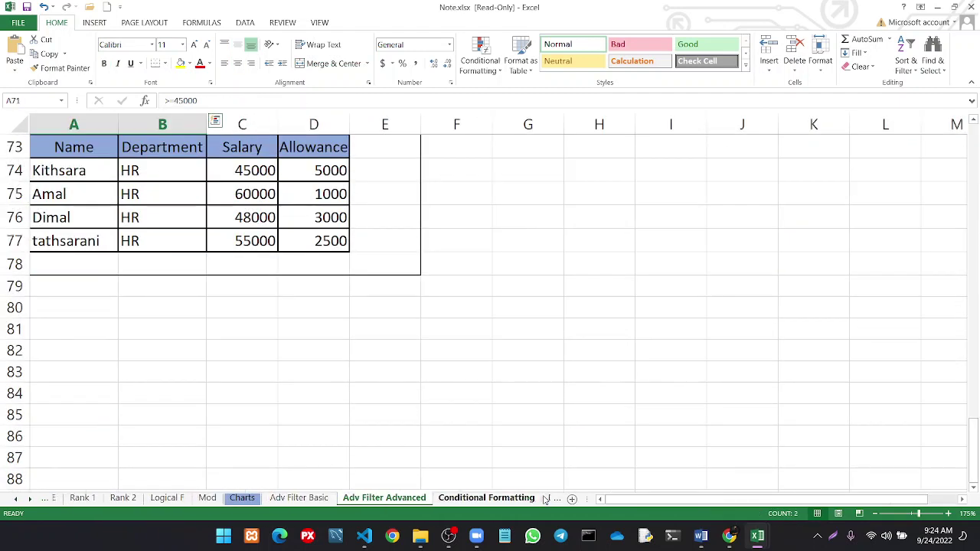
click(545, 499)
click(545, 499)
click(544, 498)
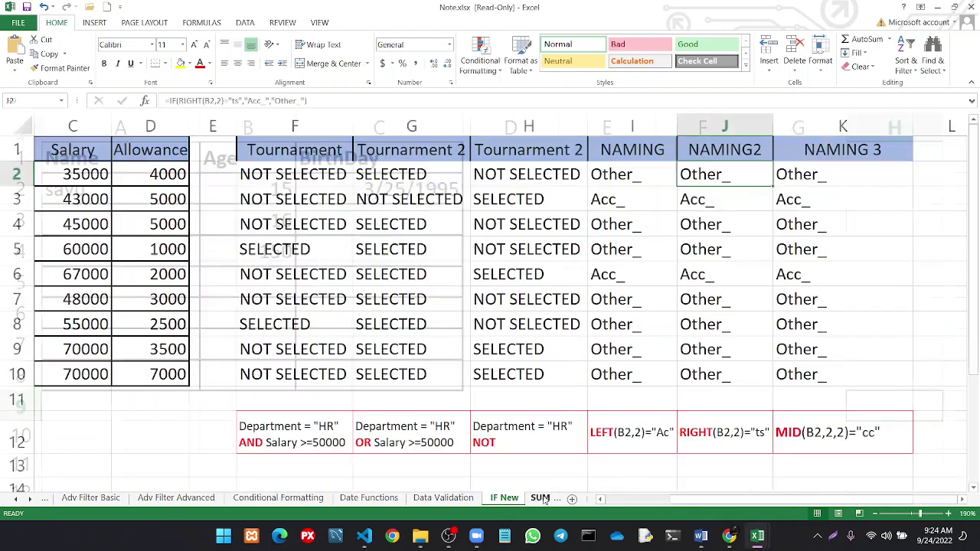
click(545, 498)
click(545, 498)
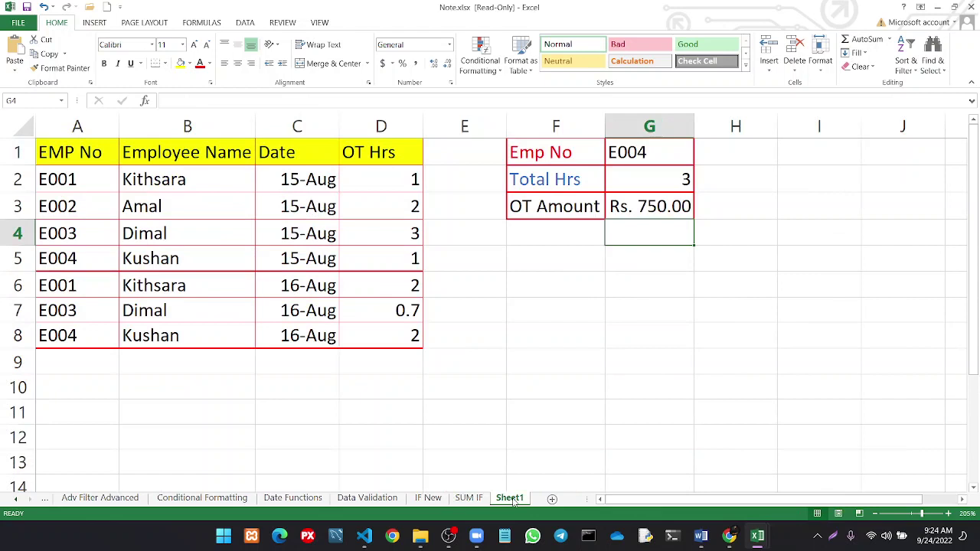
Add a new sheet after Sheet1, enter L in A1, and rename the sheet LEFT RIGHT MID
click(550, 502)
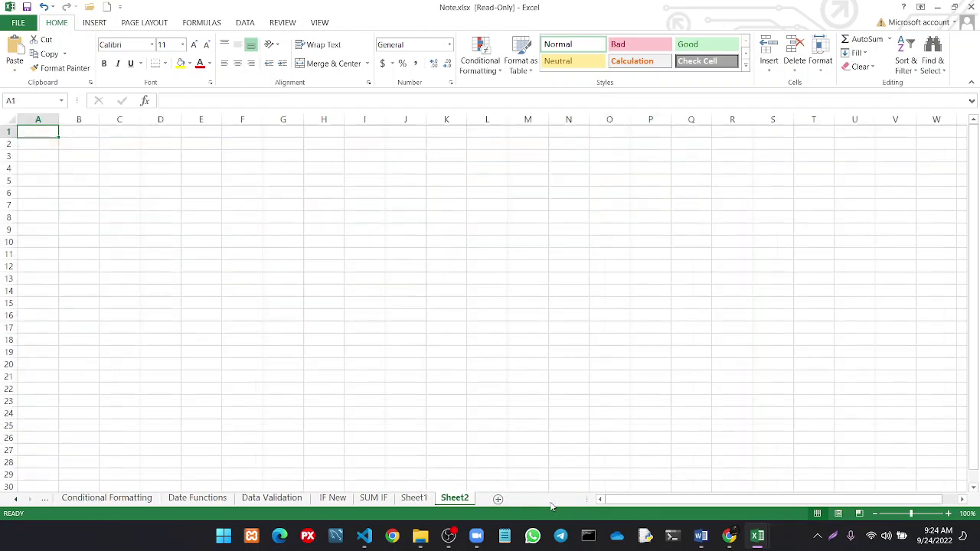
text(L)
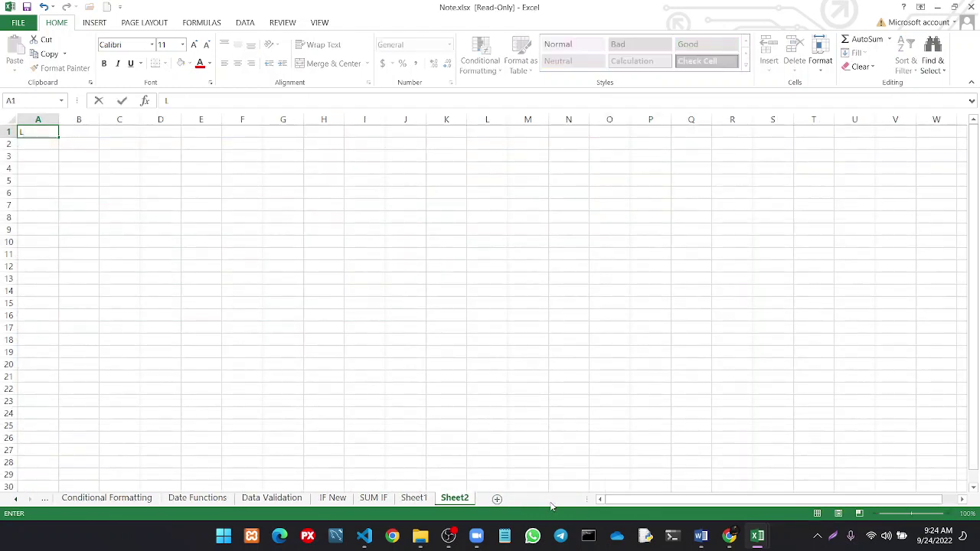
double_click(464, 494)
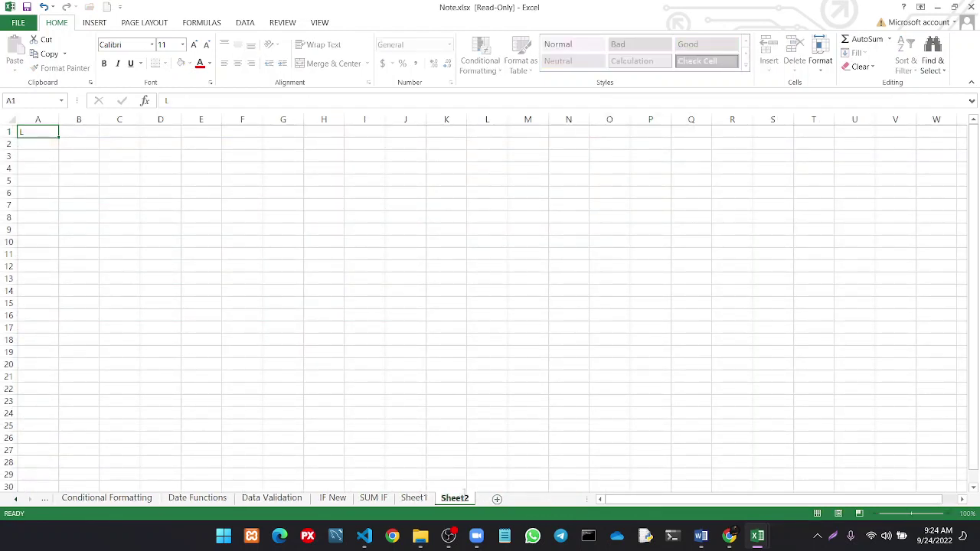
text(LEFT)
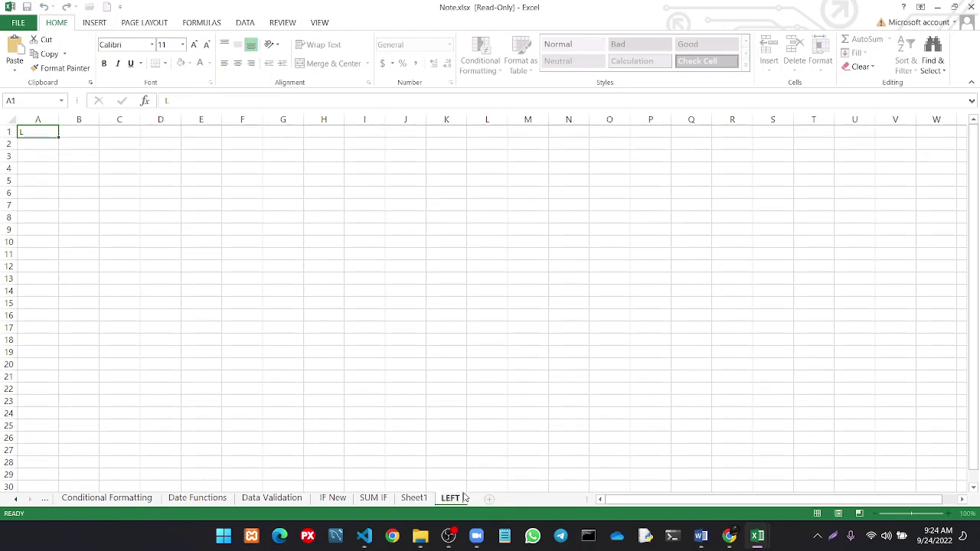
text( RIG)
text(HT MID)
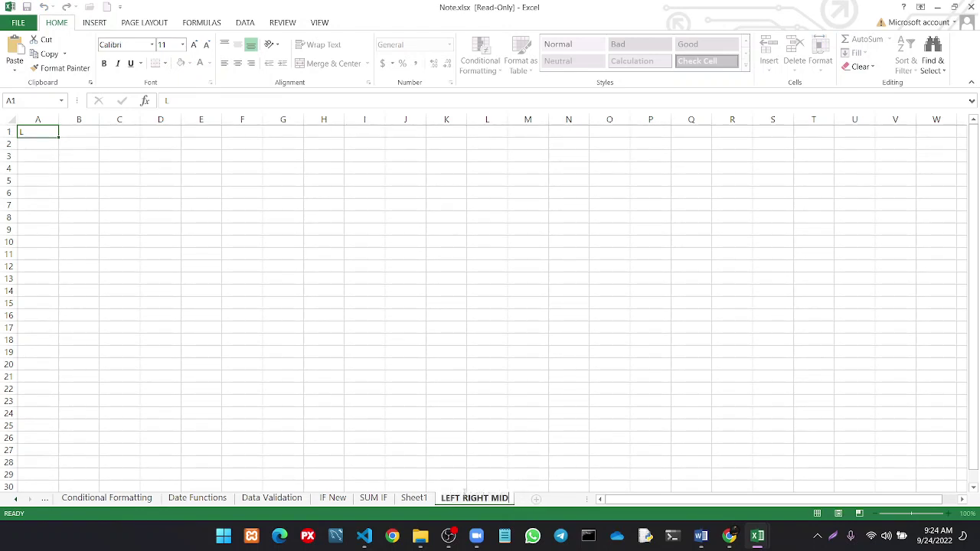
click(513, 459)
ctrl+scroll(336, 361, up, 1)
ctrl+scroll(336, 361, up, 5)
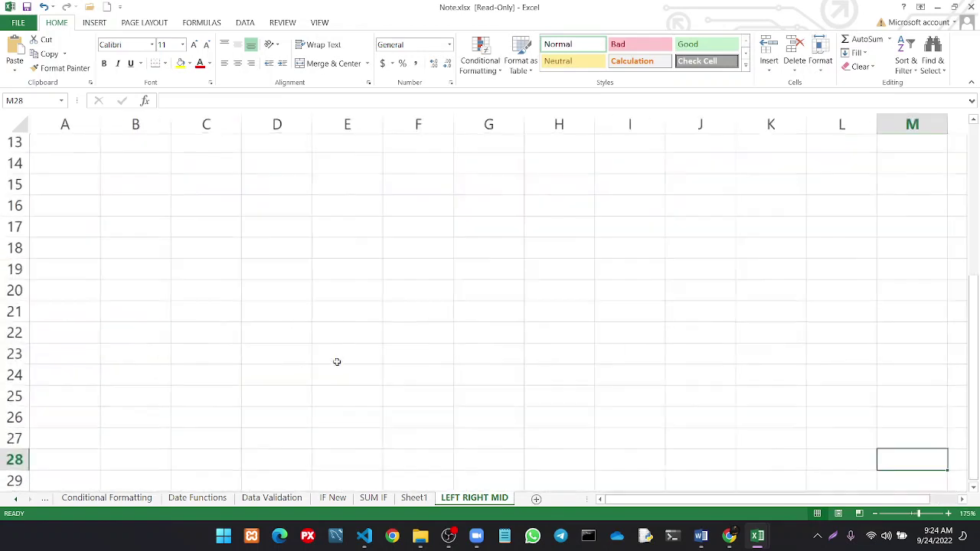
ctrl+scroll(336, 361, up, 2)
ctrl+scroll(336, 361, up, 4)
scroll(336, 361, down, 1)
scroll(336, 361, down, 6)
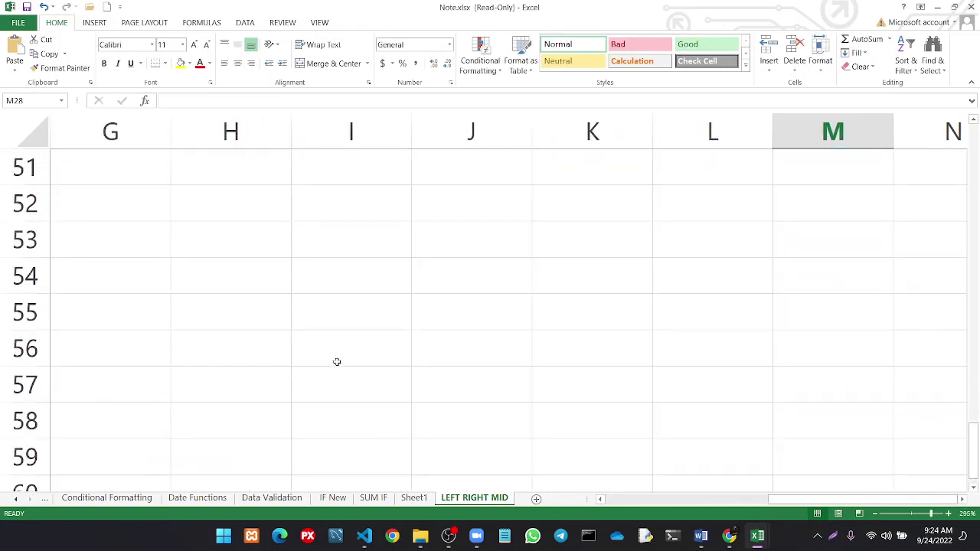
scroll(336, 362, down, 10)
ctrl+scroll(336, 361, down, 2)
ctrl+scroll(228, 305, down, 1)
scroll(227, 305, down, 20)
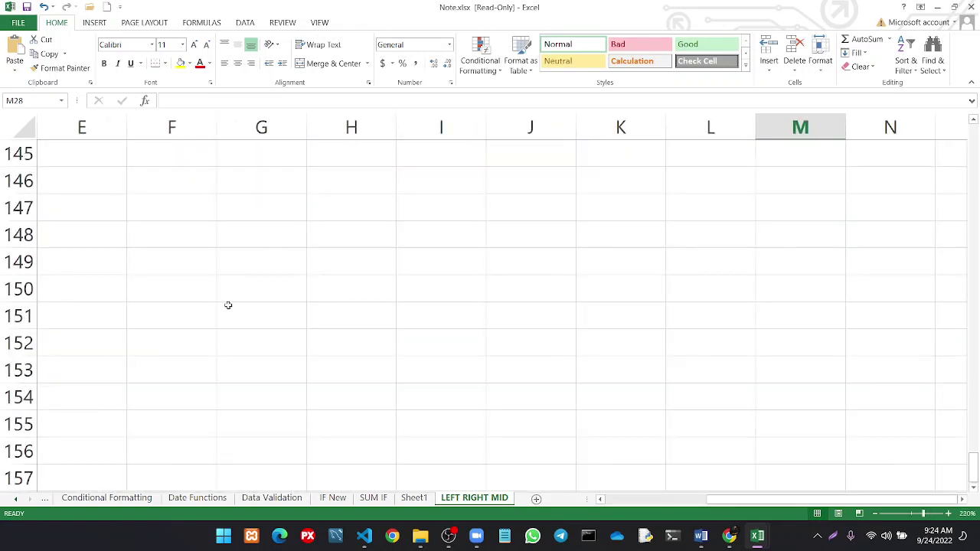
scroll(227, 305, down, 2)
scroll(227, 305, right, 5)
scroll(227, 305, right, 3)
scroll(227, 304, right, 8)
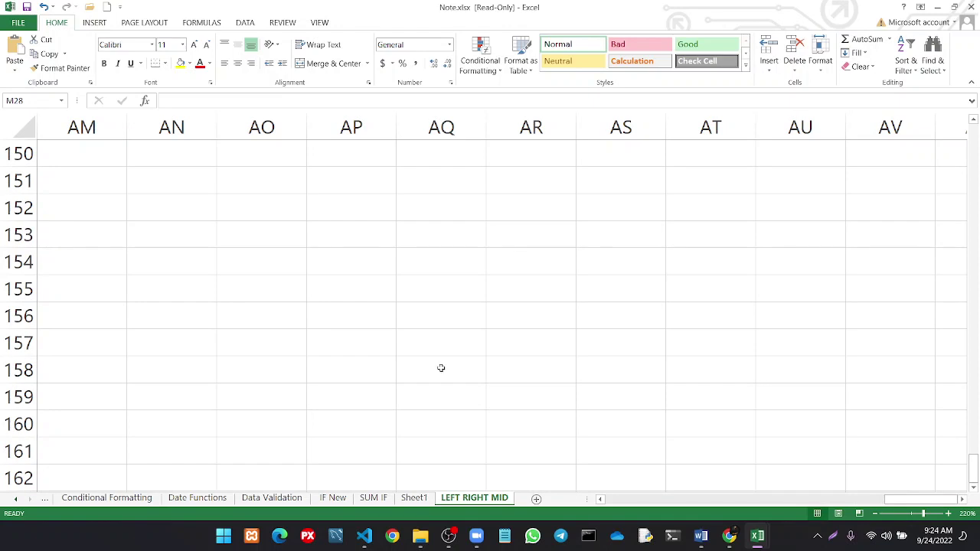
drag(892, 505, 592, 465)
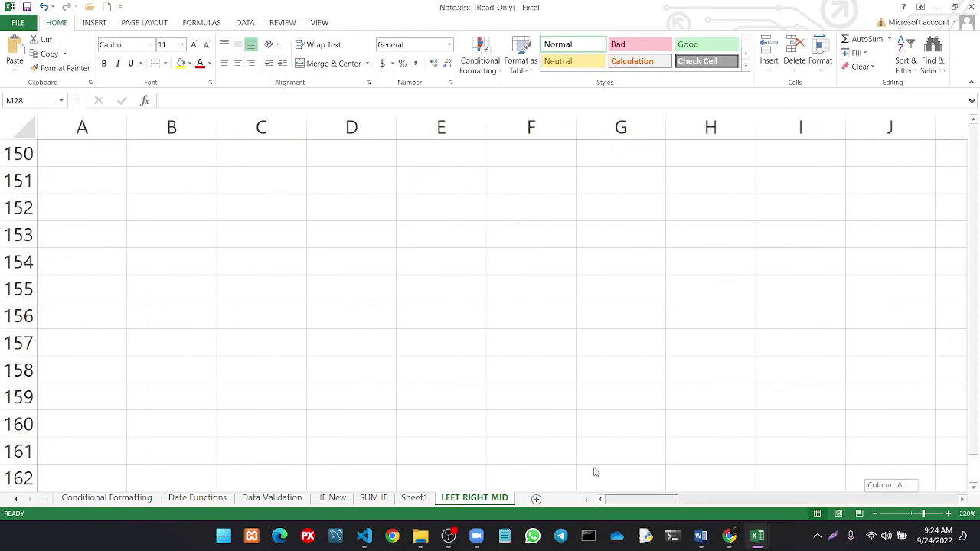
scroll(98, 219, down, 10)
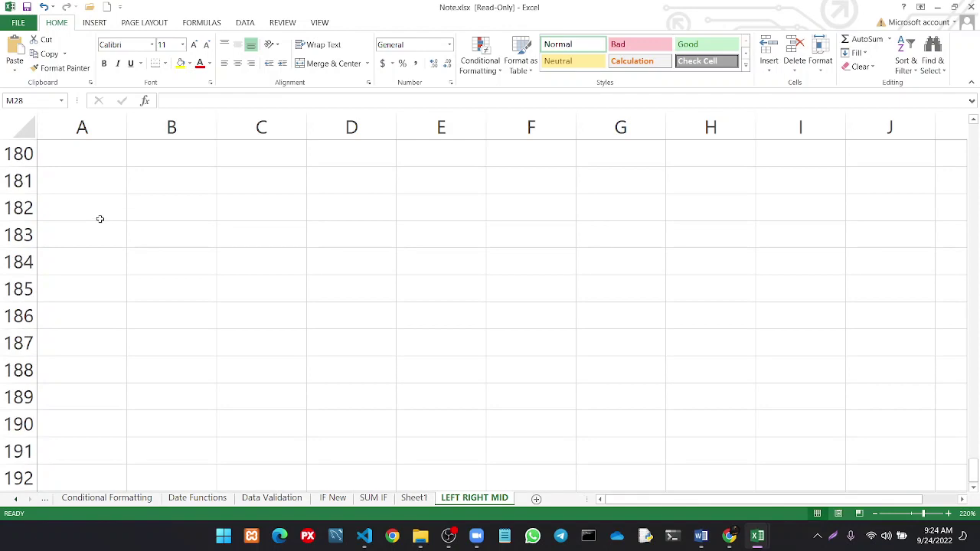
scroll(98, 219, down, 13)
scroll(100, 219, down, 15)
scroll(99, 219, down, 16)
scroll(100, 219, down, 15)
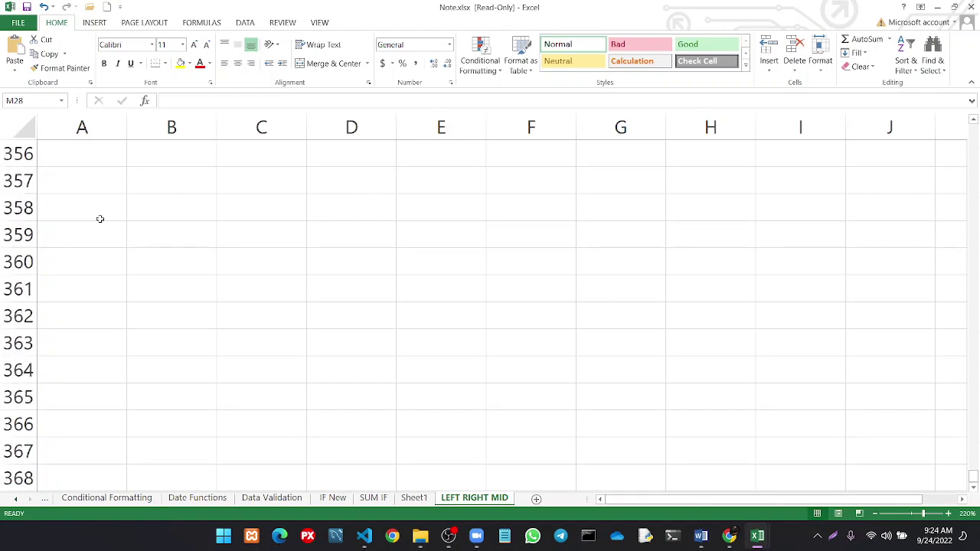
scroll(100, 219, down, 15)
scroll(100, 219, down, 1)
click(100, 220)
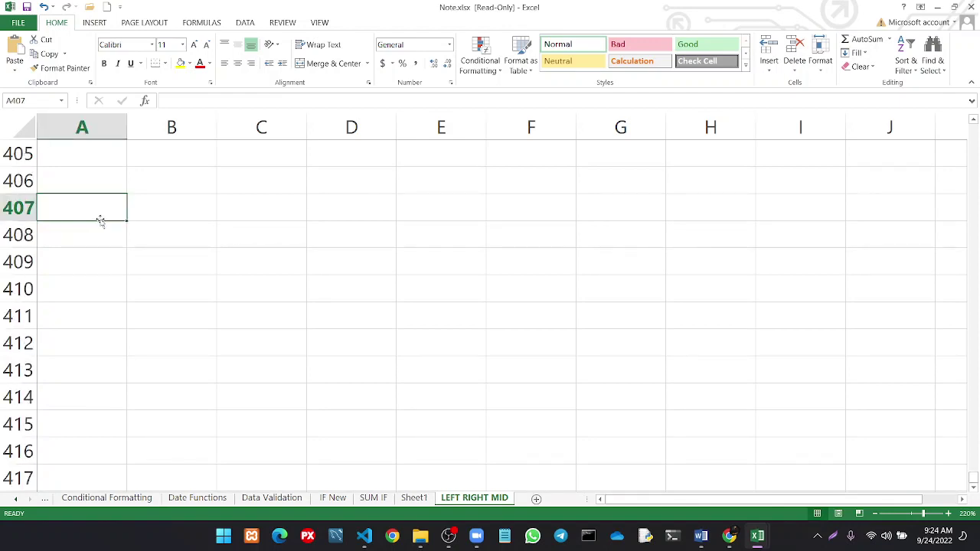
scroll(100, 219, up, 5)
Clear the stray letter from A1 and widen column A
key(ctrl+Home)
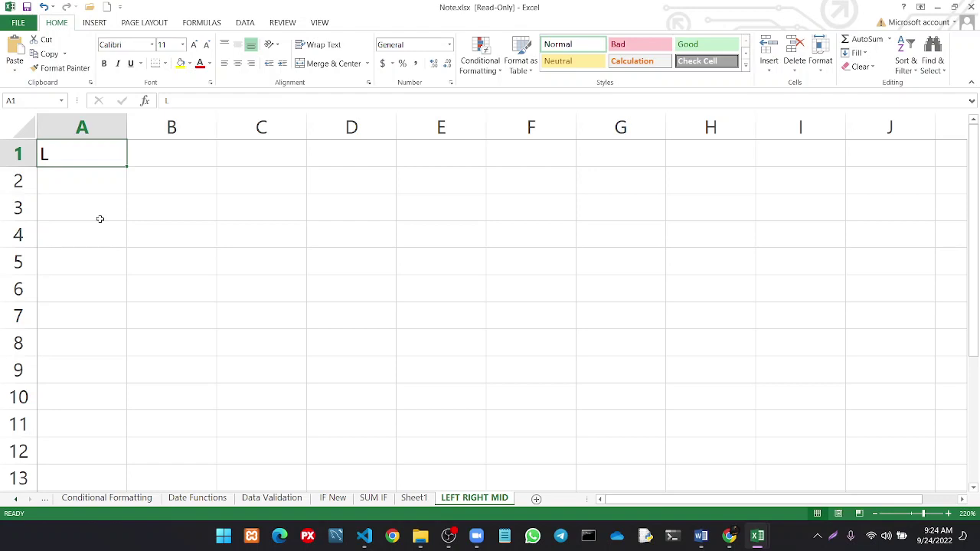
double_click(66, 159)
key(BackSpace)
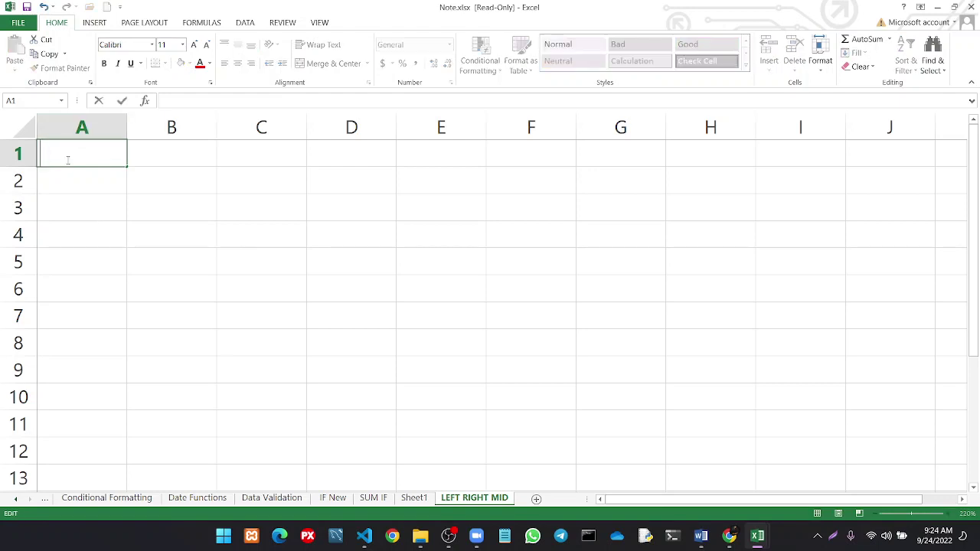
click(127, 128)
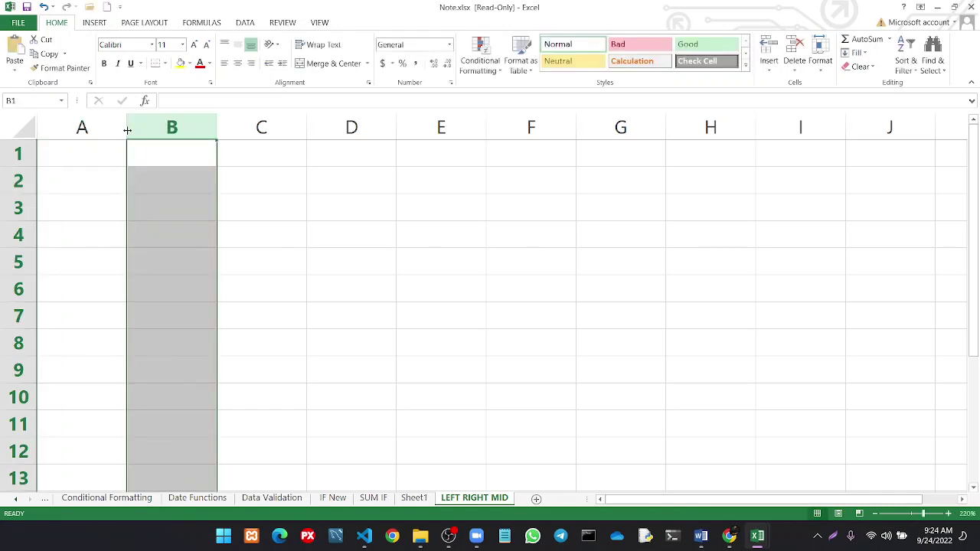
drag(127, 130, 227, 130)
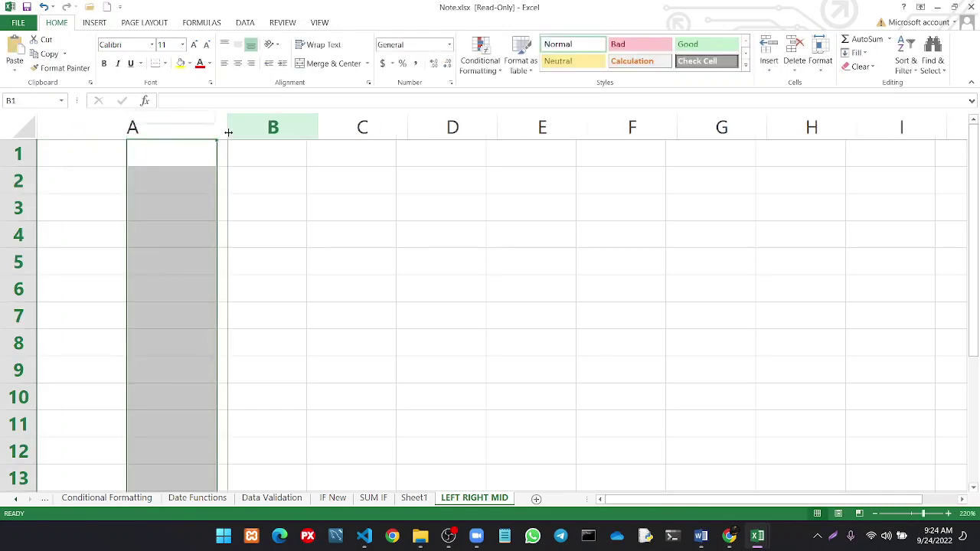
Enter ABCD EFGH in A1 and fill it down to A5
click(86, 150)
text(A)
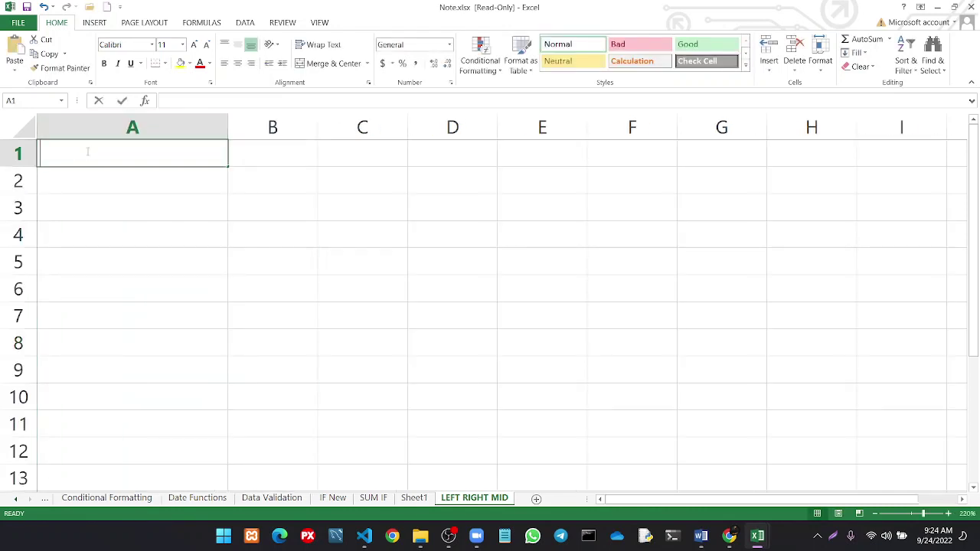
text(BCD)
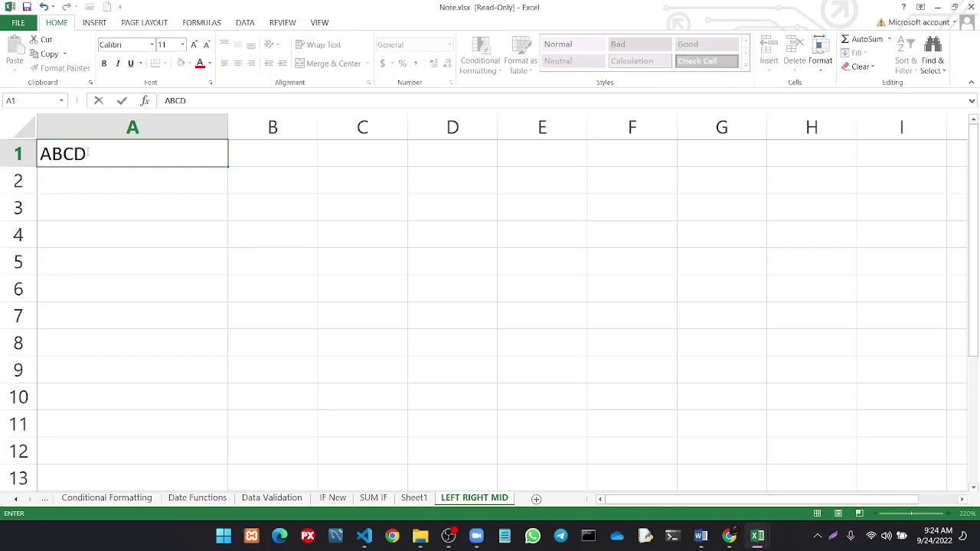
text( EFGH)
click(263, 204)
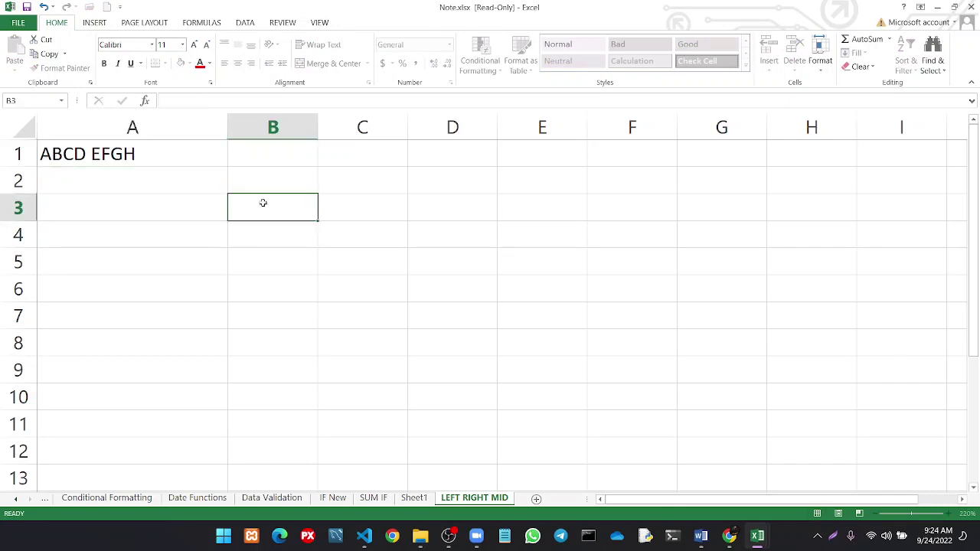
click(204, 153)
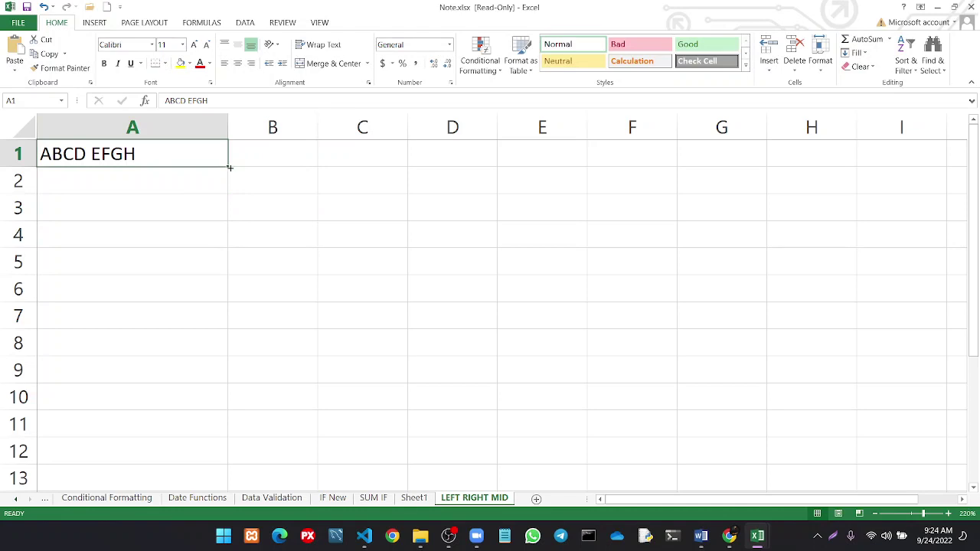
drag(227, 167, 221, 268)
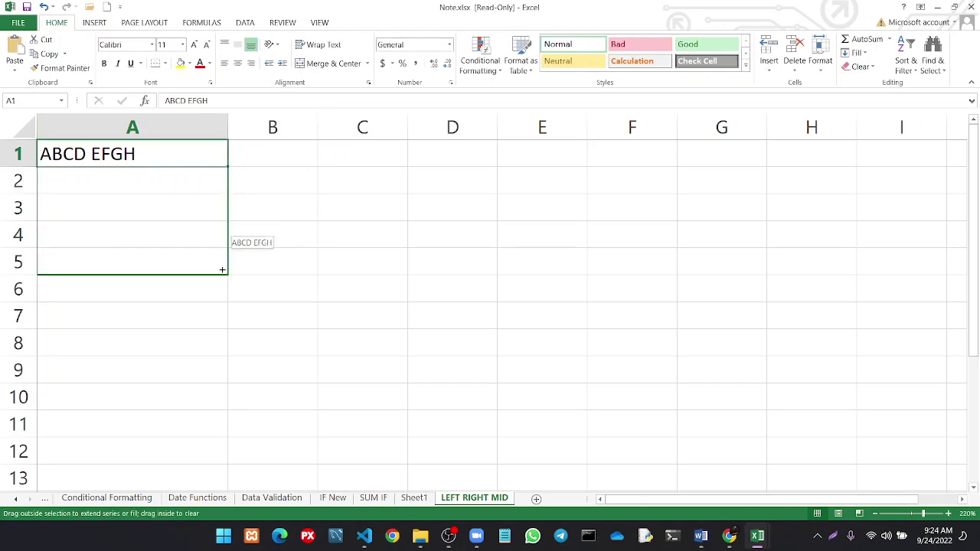
click(272, 160)
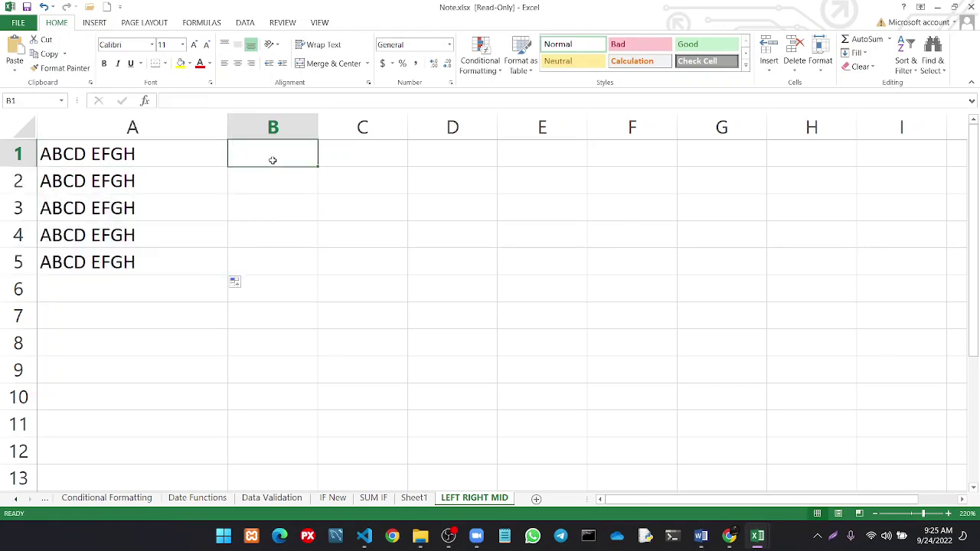
Insert a blank row 1 above the samples and enter the header LEFT in B1
right_click(17, 157)
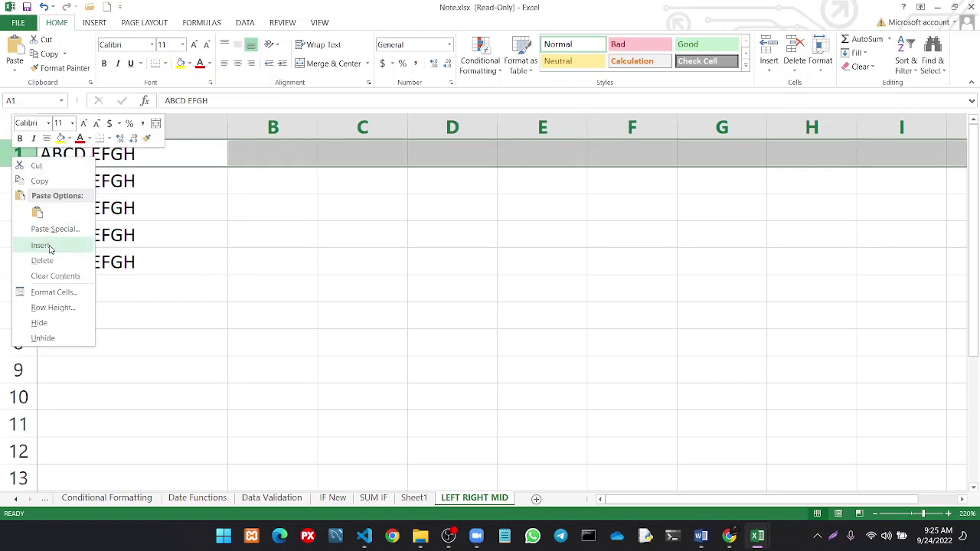
click(40, 245)
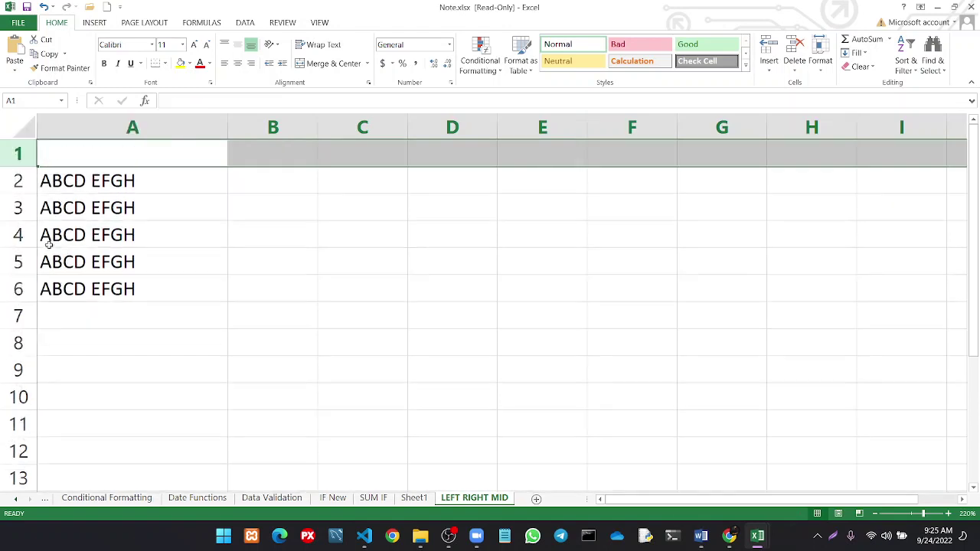
click(263, 159)
text(LE)
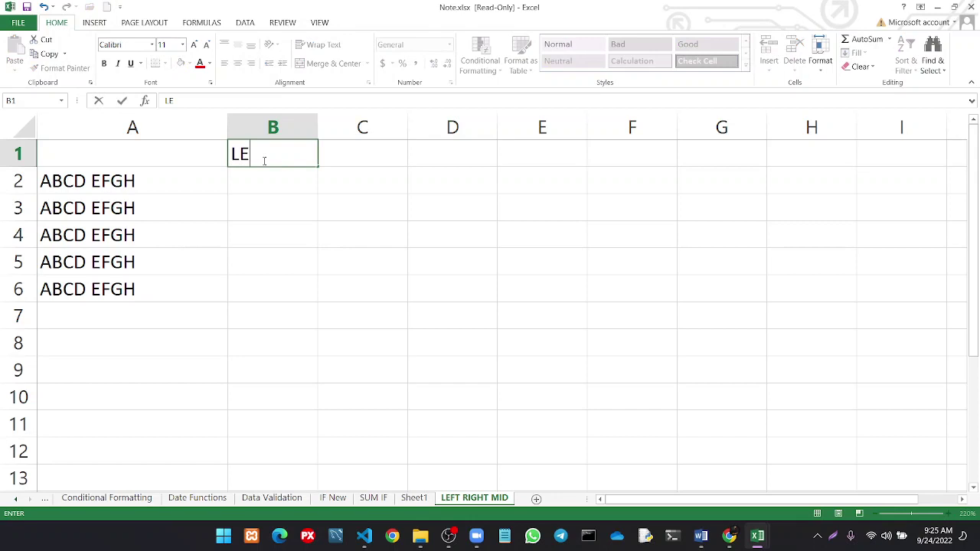
text(FT)
click(264, 187)
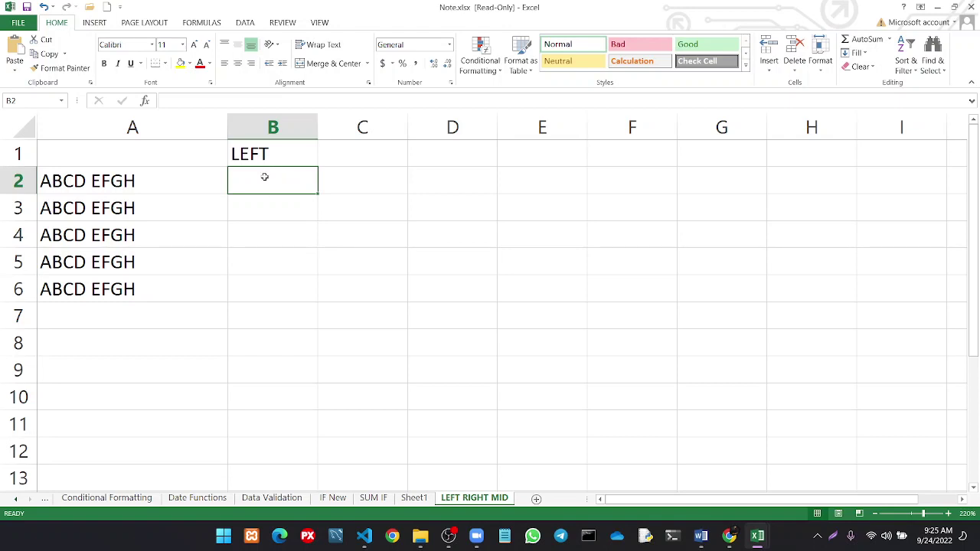
Enter =left(A2,3) in B2 so it displays ABC
text(=)
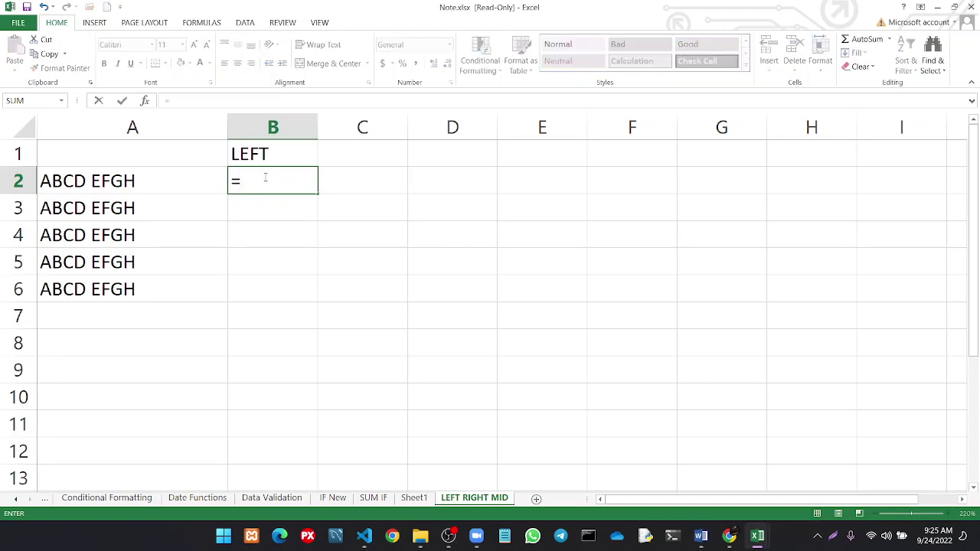
text(left)
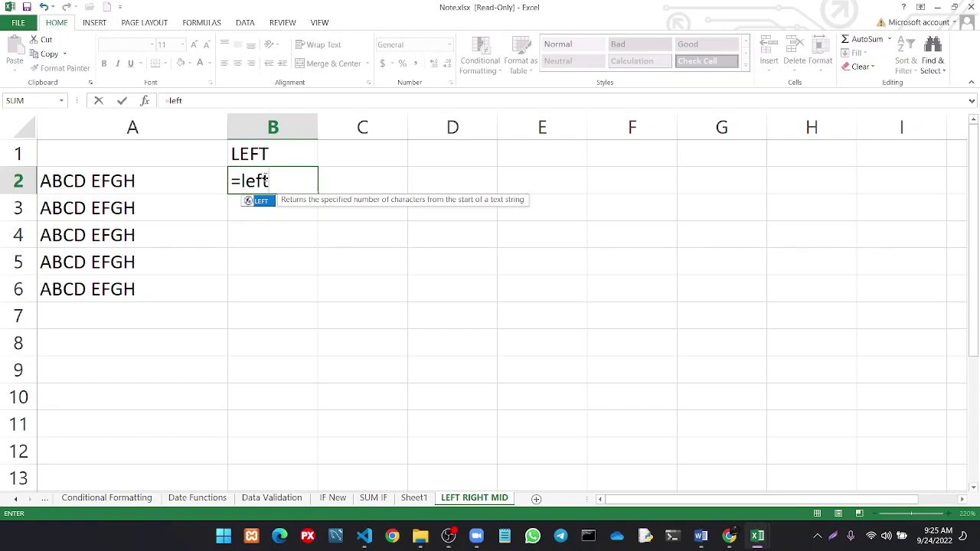
text(()
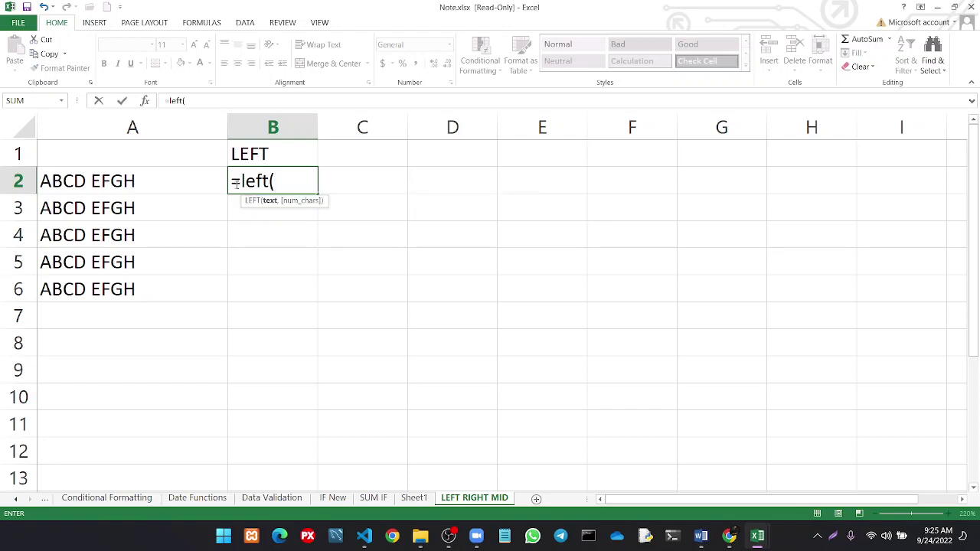
click(171, 183)
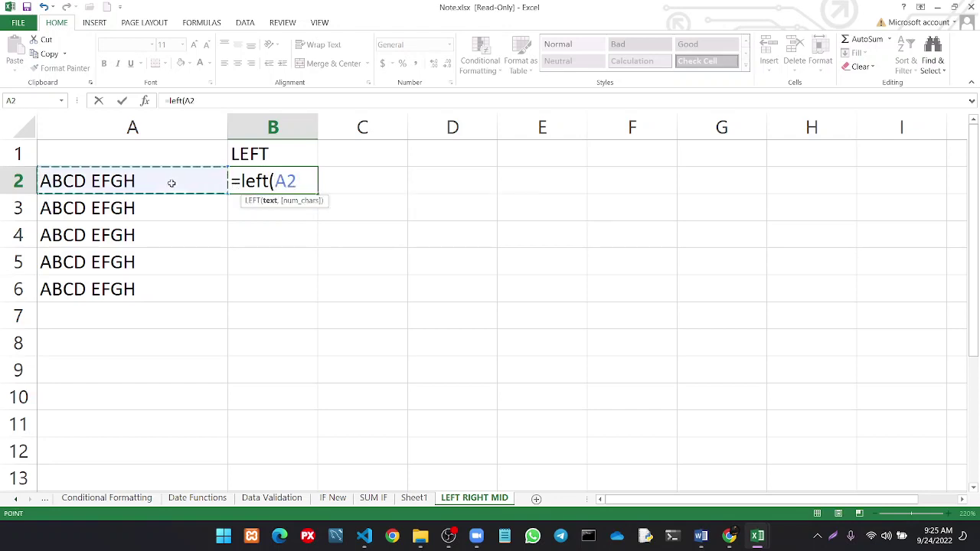
text(,)
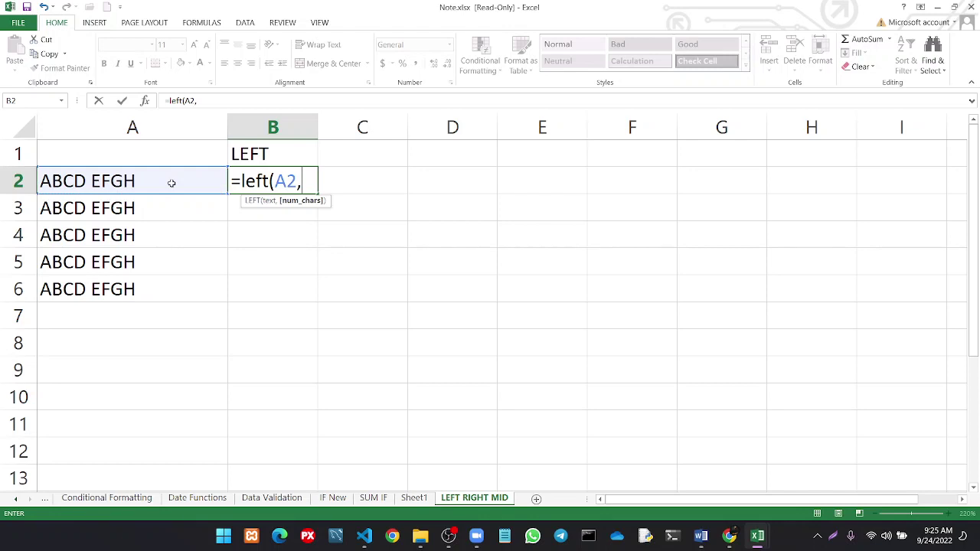
text(3)
text())
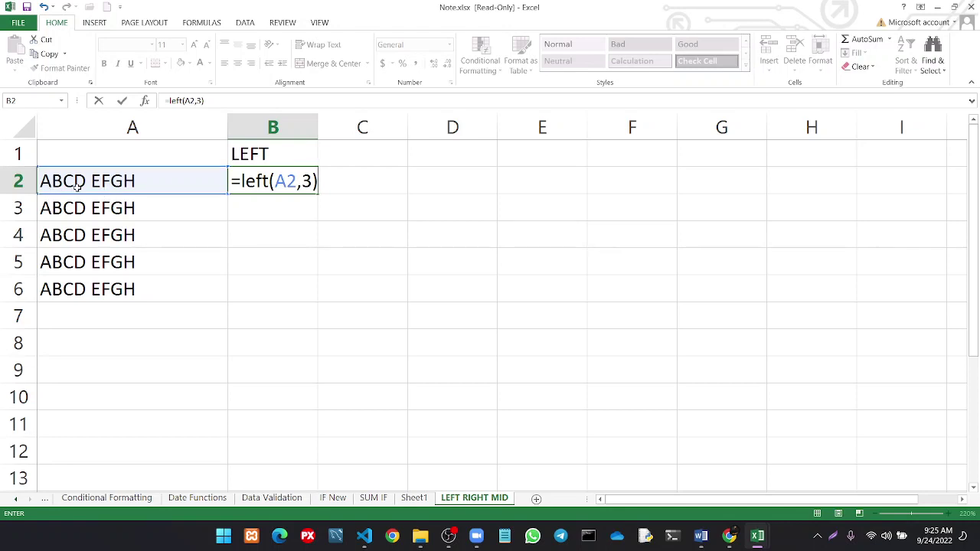
key(Return)
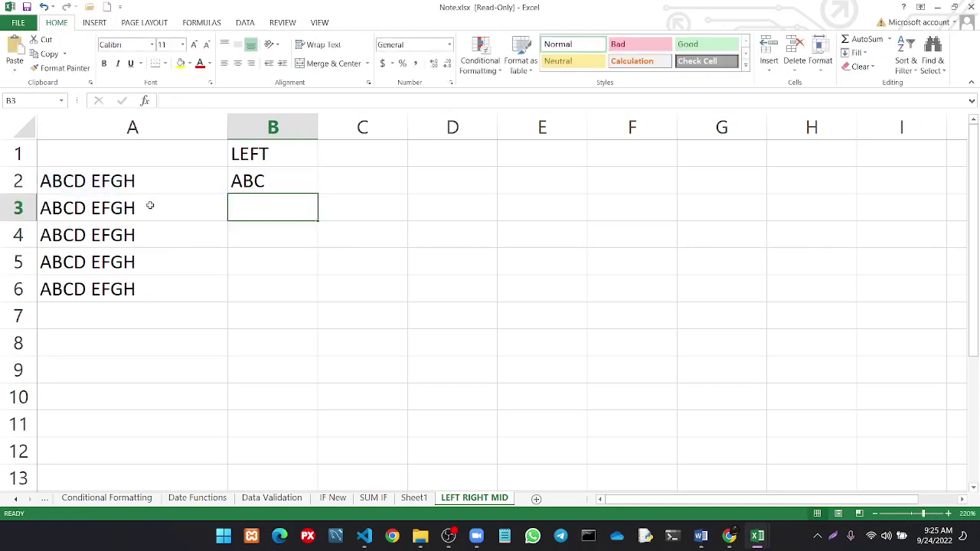
Type the formula =left(A3,6) into B3 without confirming it, fixing a mistyped parenthesis
text(=le)
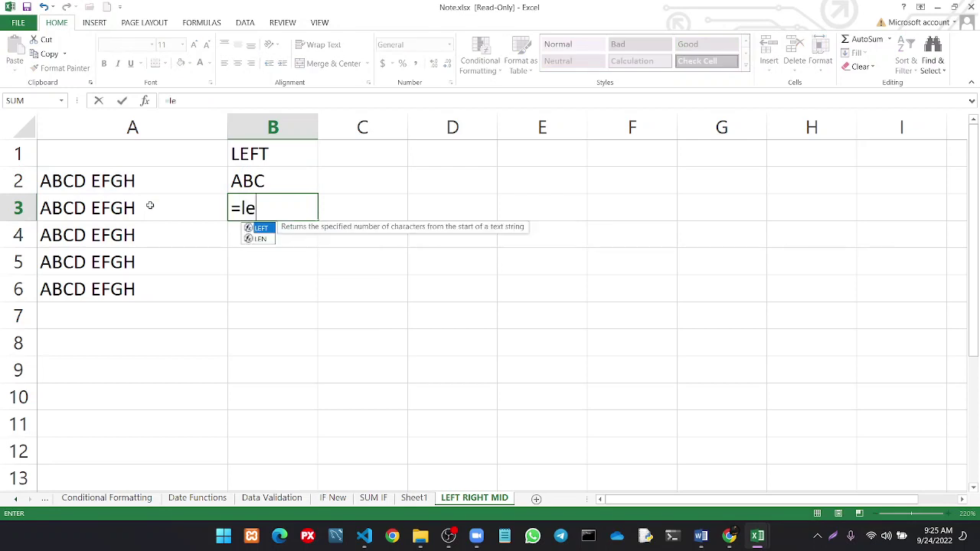
text(ft))
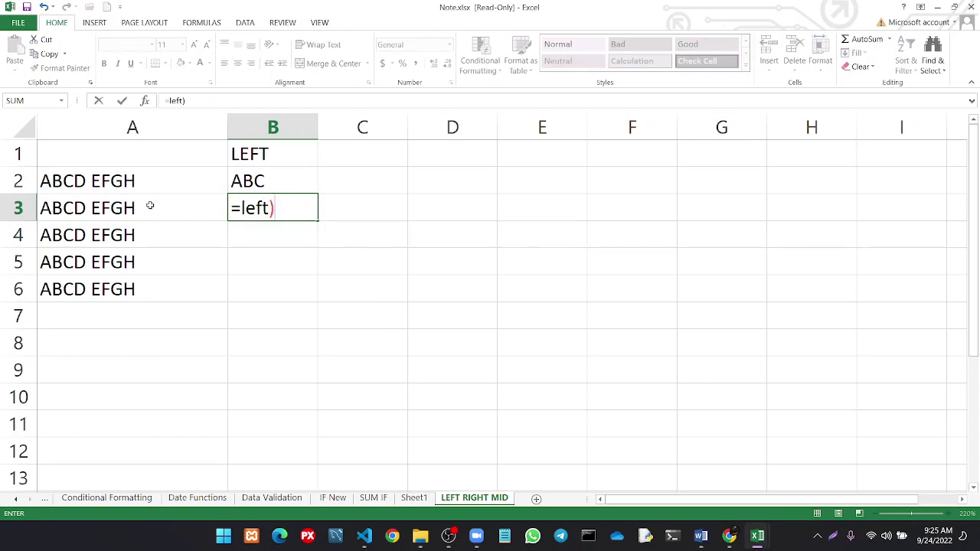
key(BackSpace)
text(()
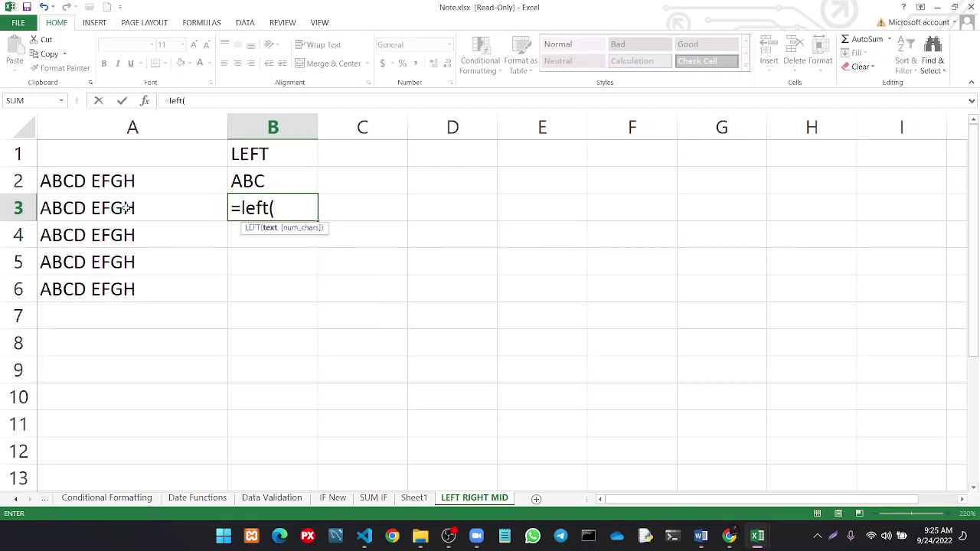
click(124, 209)
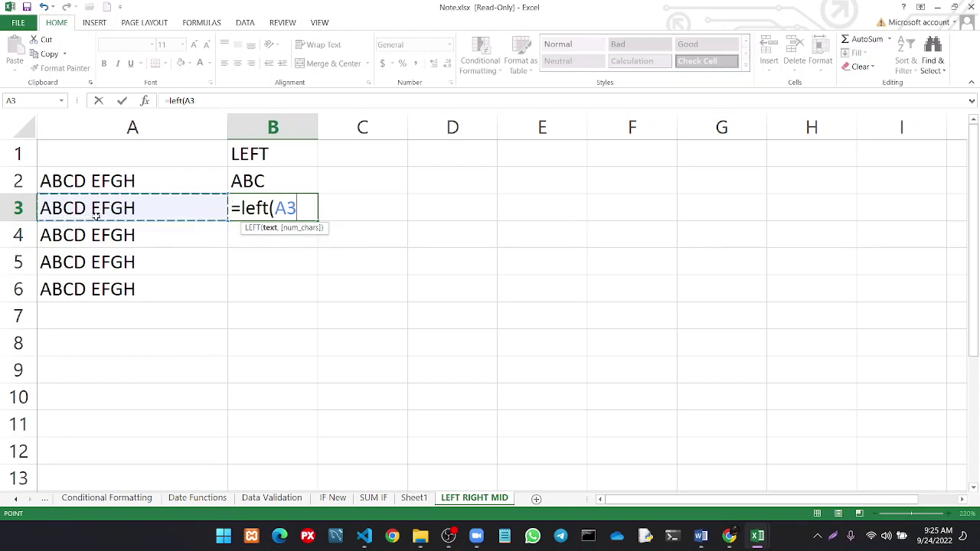
text(,6)
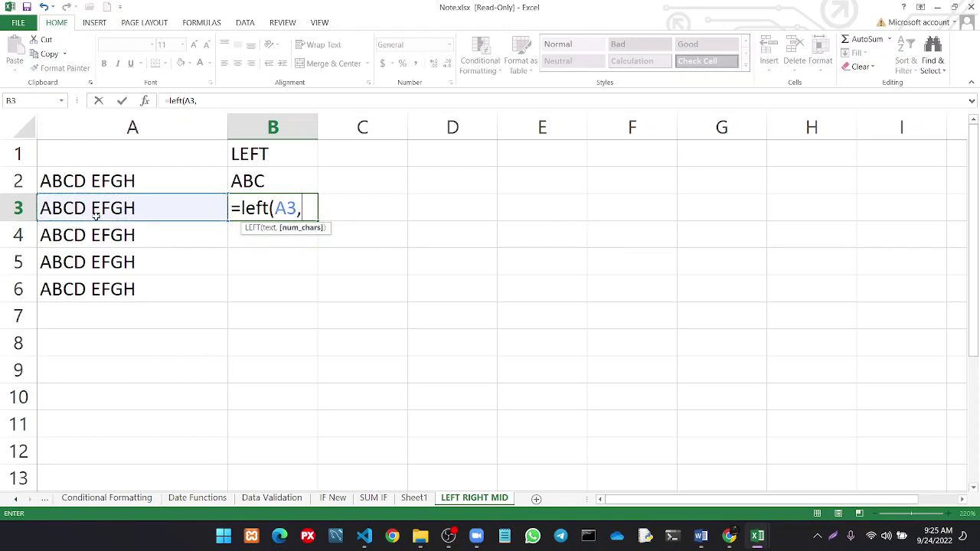
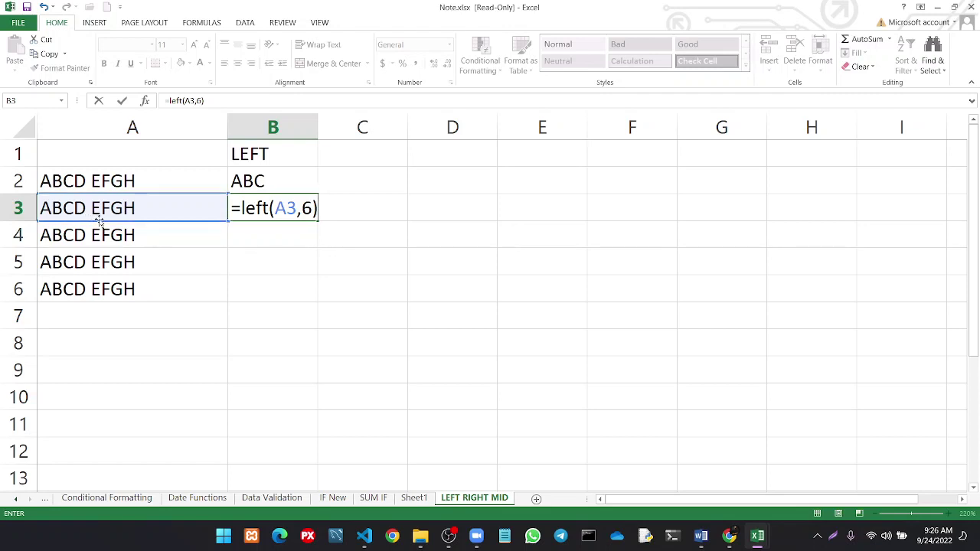
Commit the LEFT formula in B3, then give the LEFT header in B1 and a new RIGHT header in C1 yellow fills
key(Return)
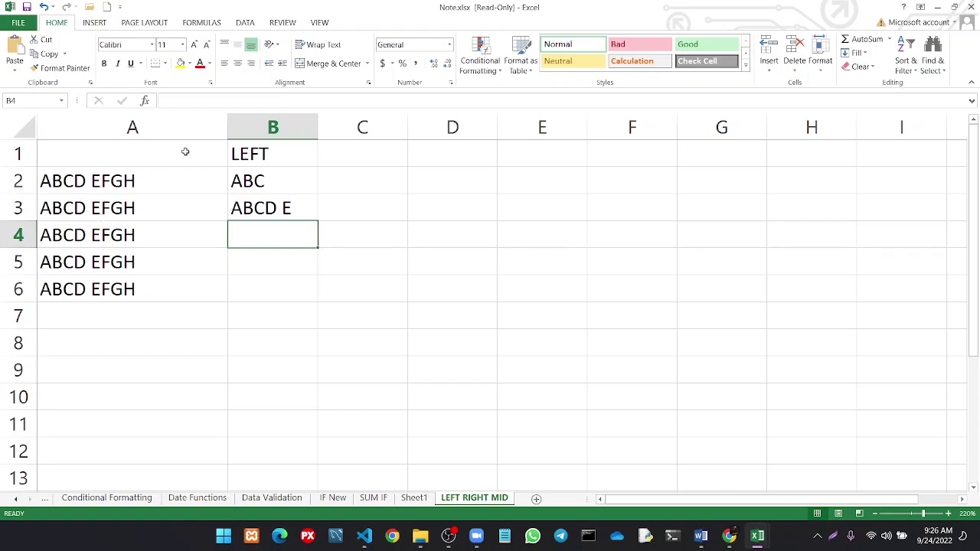
click(265, 151)
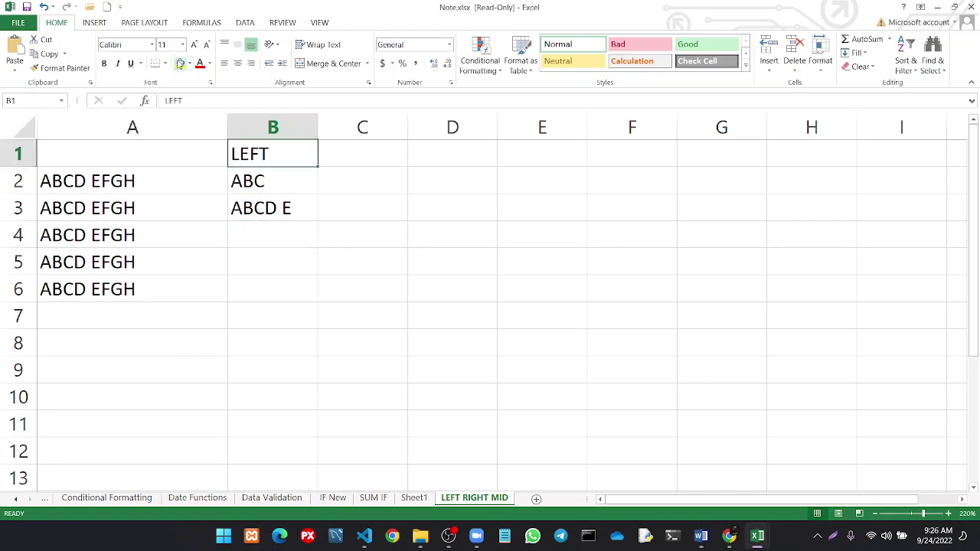
click(180, 63)
click(347, 153)
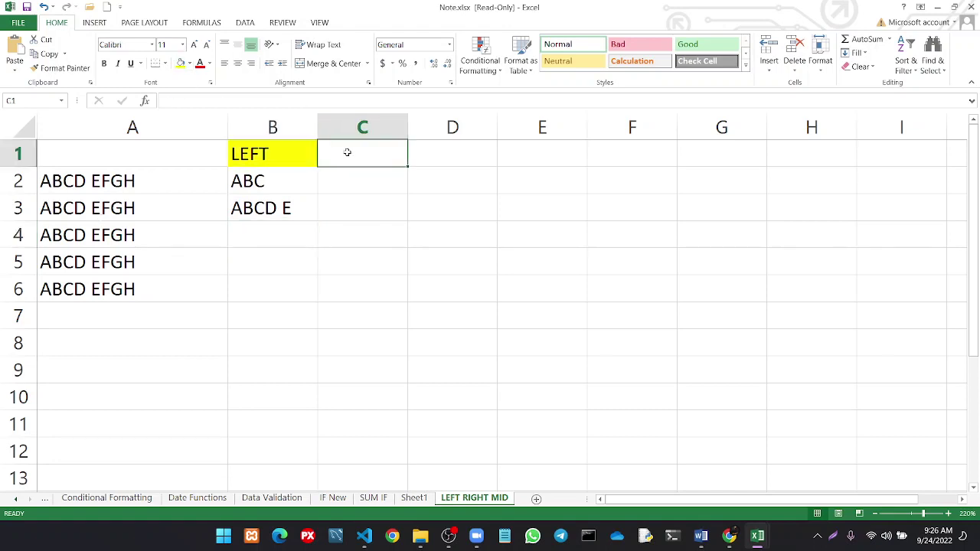
text(RIGH)
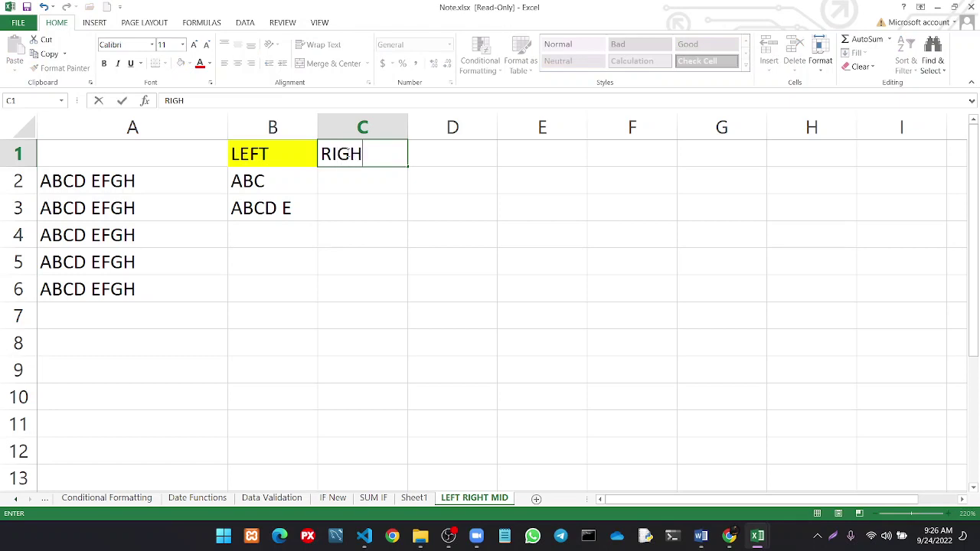
text(T)
click(401, 225)
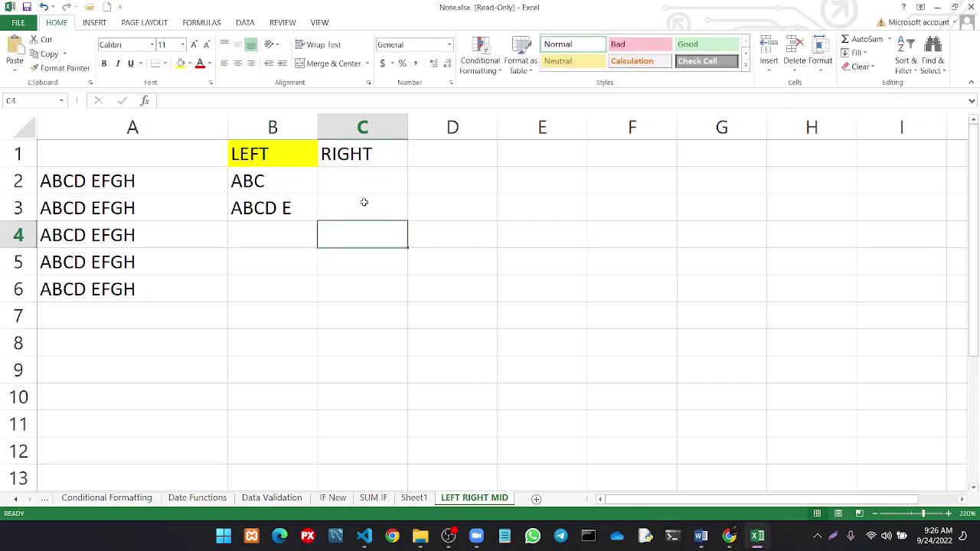
click(341, 161)
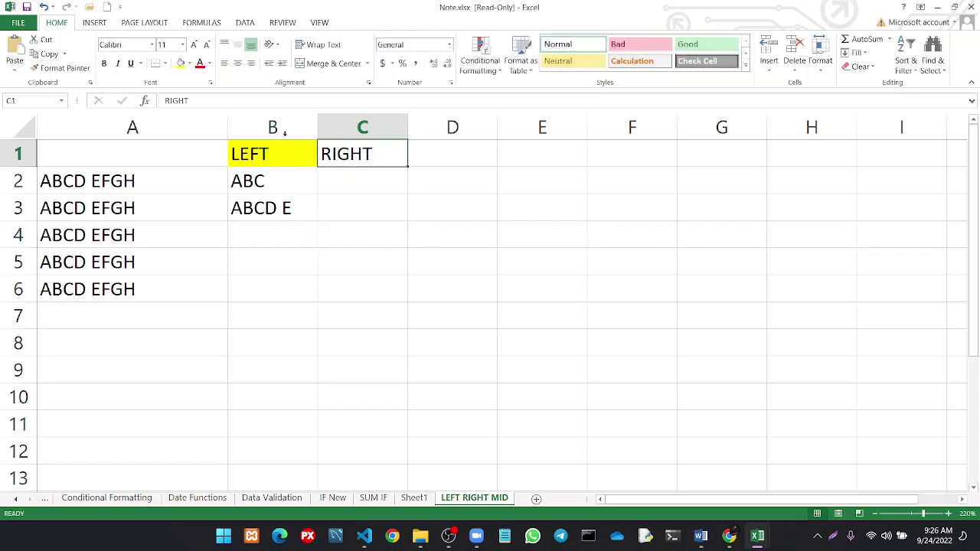
click(181, 63)
Enter =RIGHT(A2,3) in C2 so it returns FGH
click(326, 179)
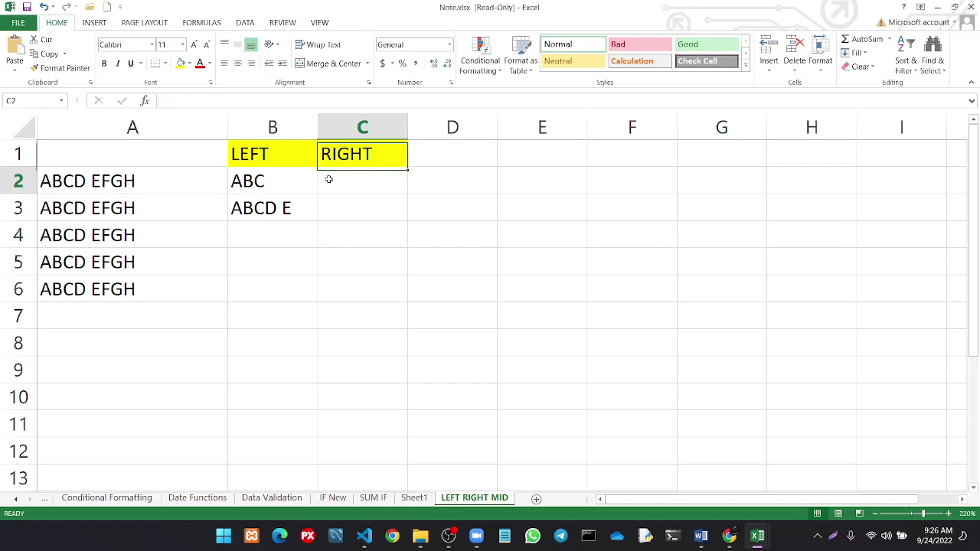
text(=ri)
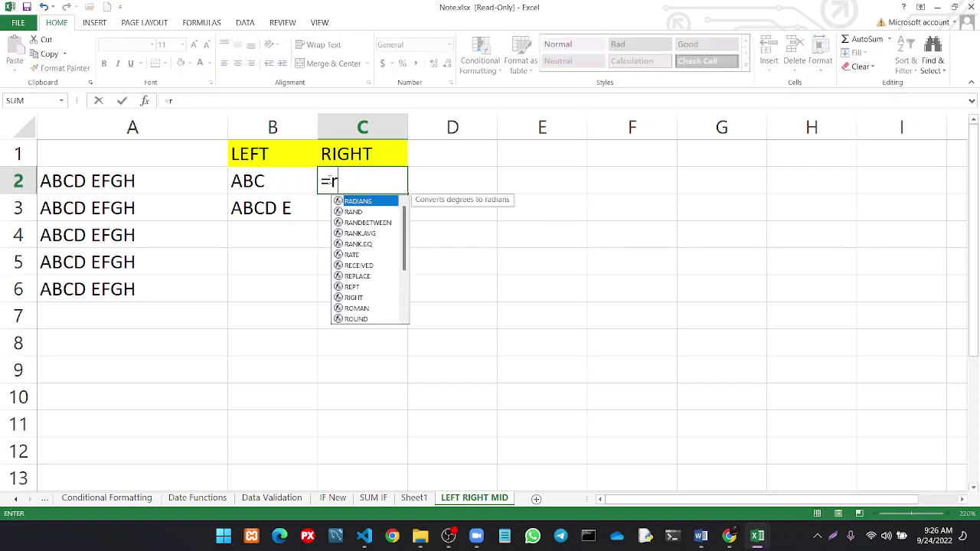
text(ght()
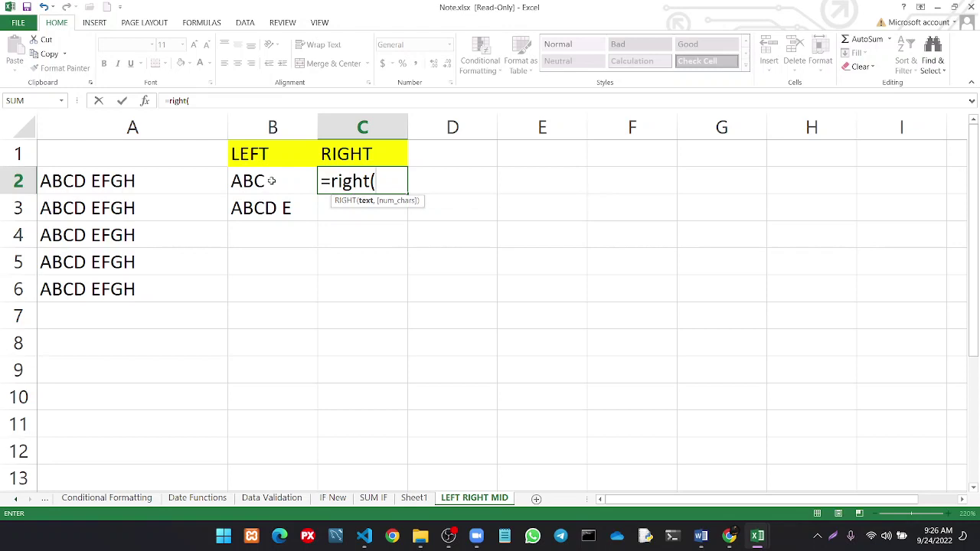
click(195, 190)
text(,)
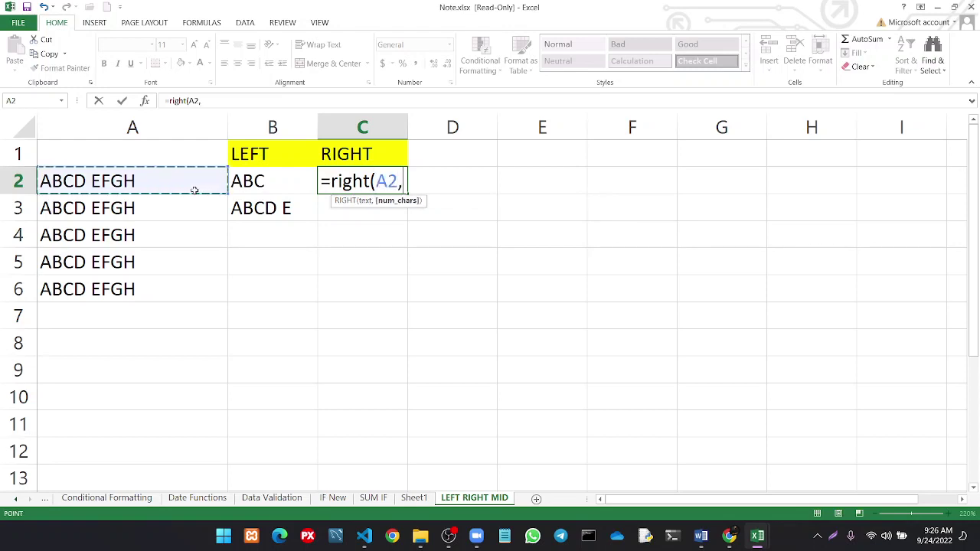
text(3)
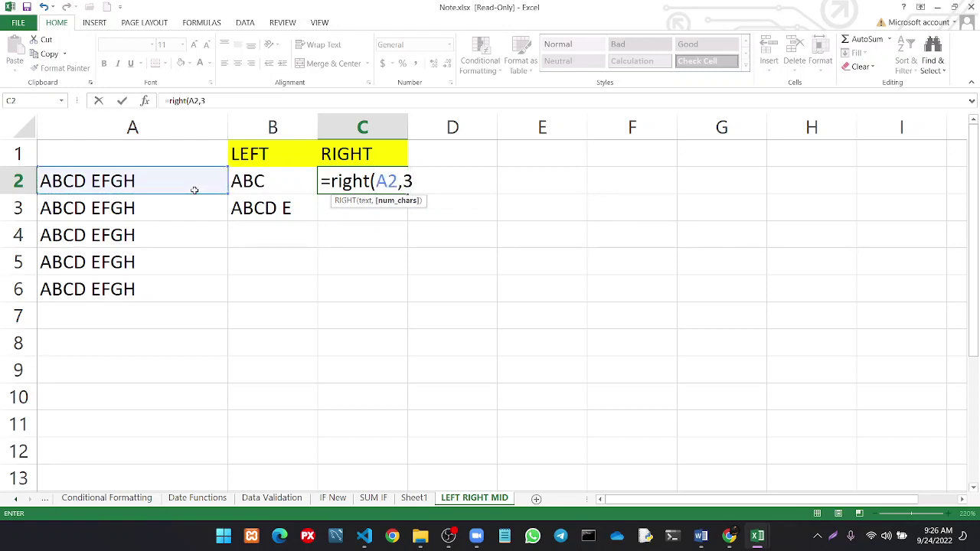
text())
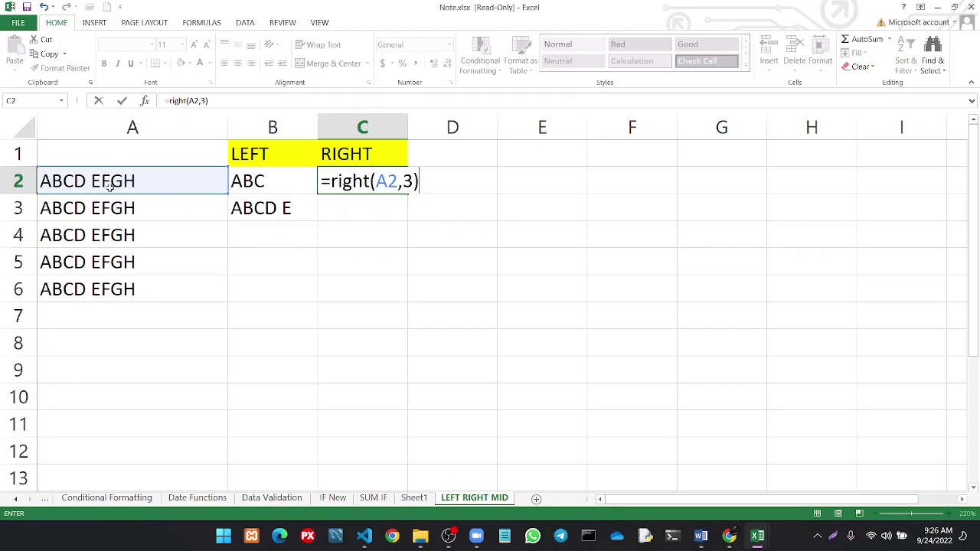
key(Return)
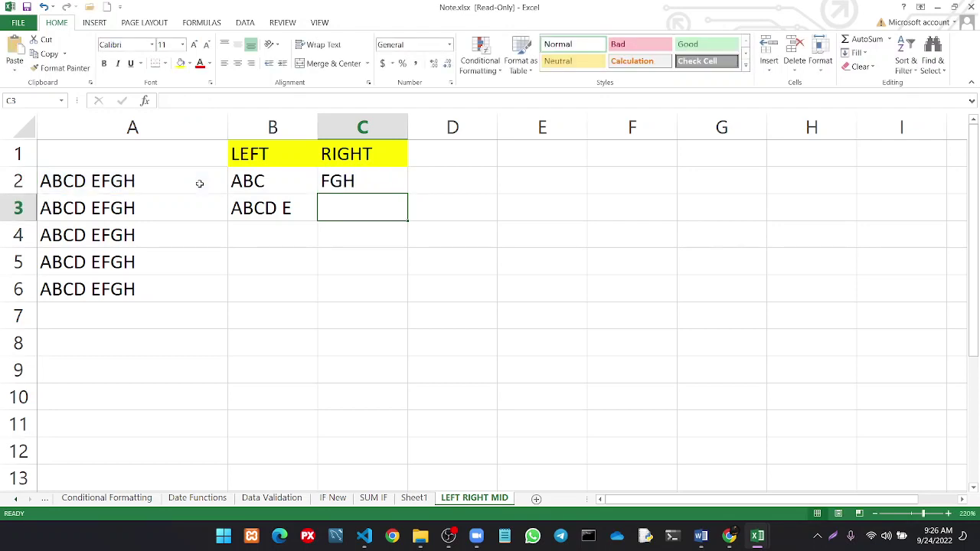
Start a formula in C3 referencing A3, then cancel it
text(=)
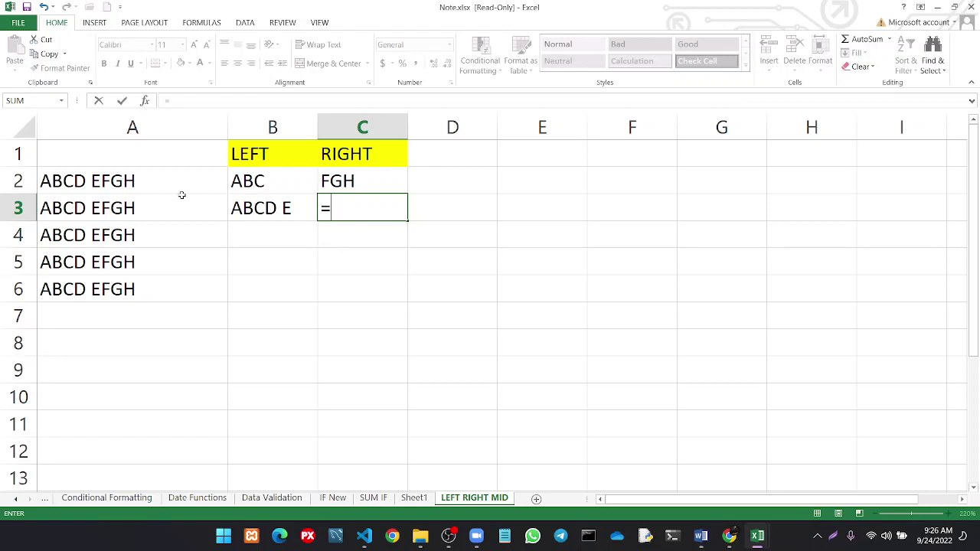
click(150, 207)
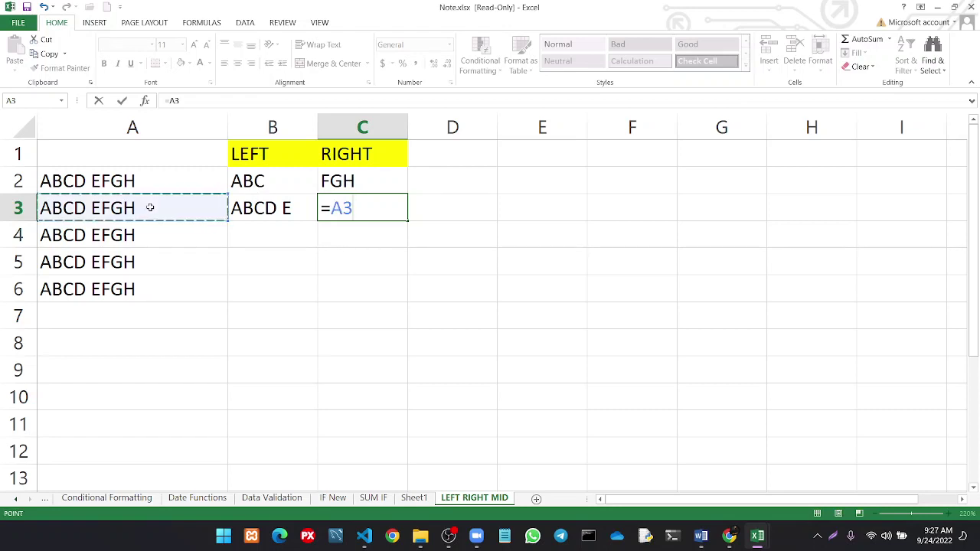
key(Escape)
Replace A4 with the number 295.32 and enter =LEFT(A4,5) in B4
click(106, 235)
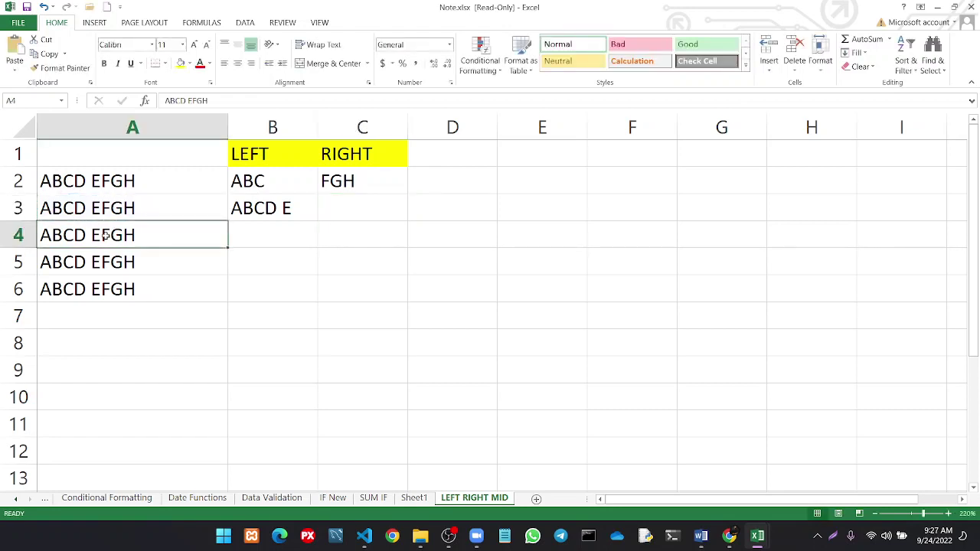
text(295.)
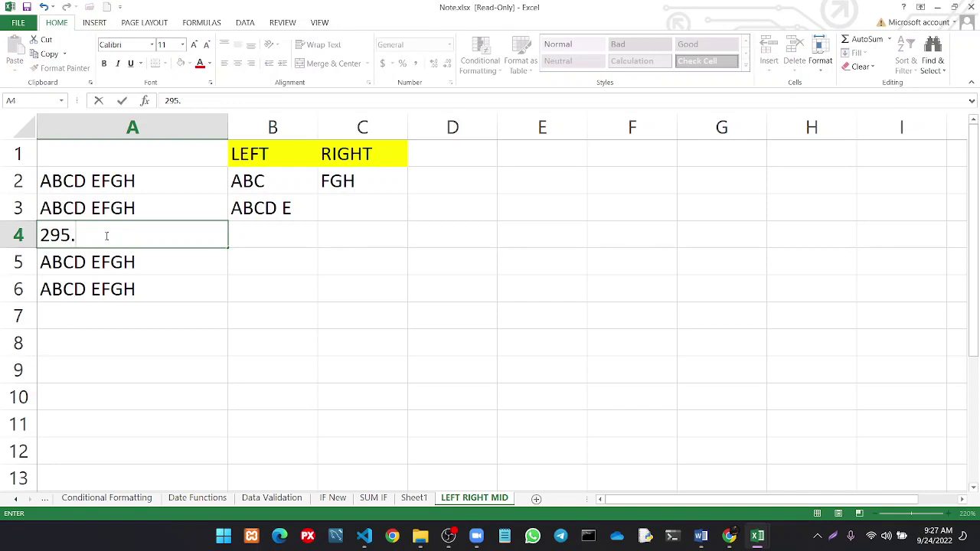
text(32)
click(279, 229)
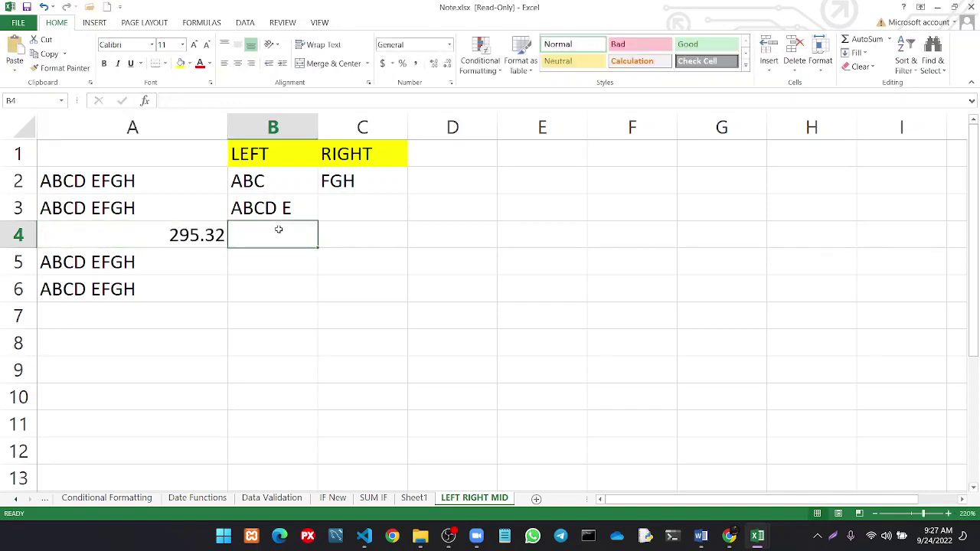
text(=l)
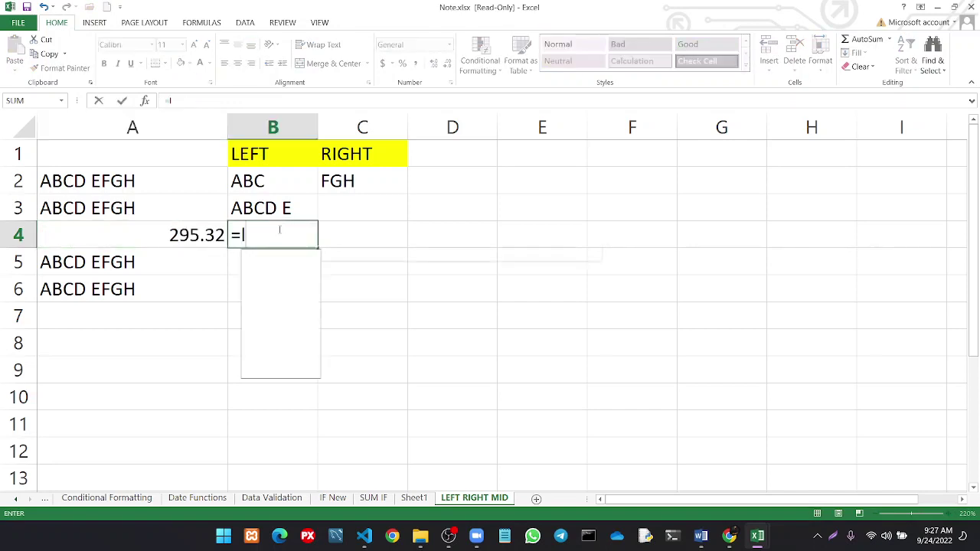
text(eft()
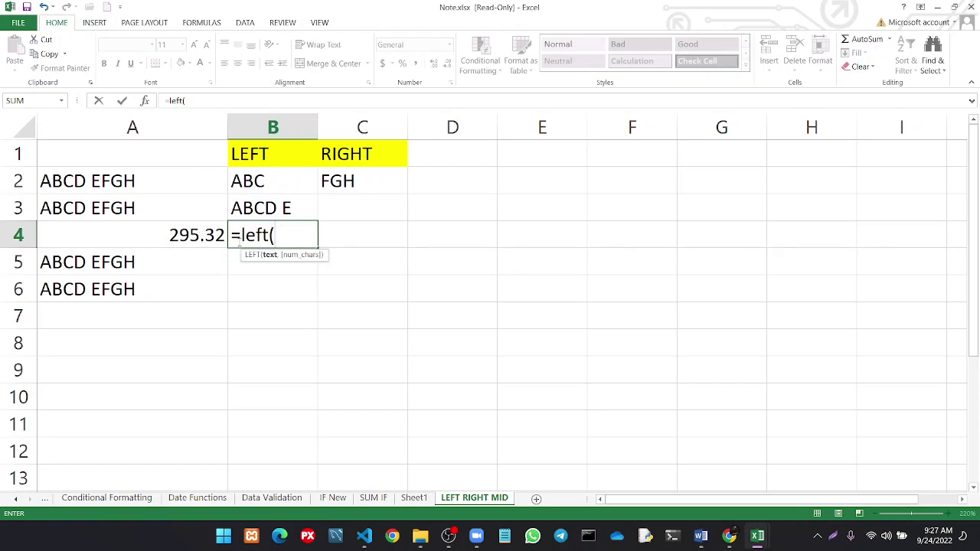
click(199, 241)
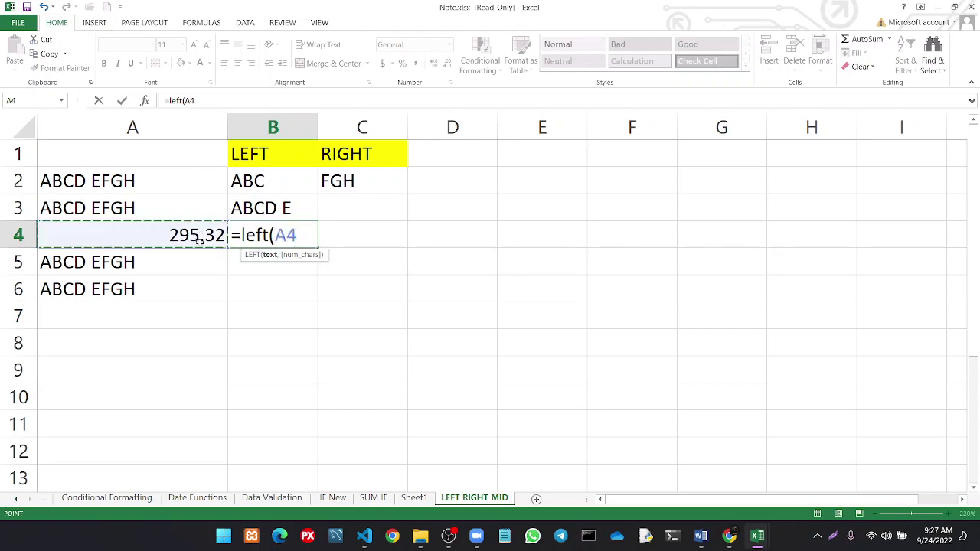
text(,4)
key(BackSpace)
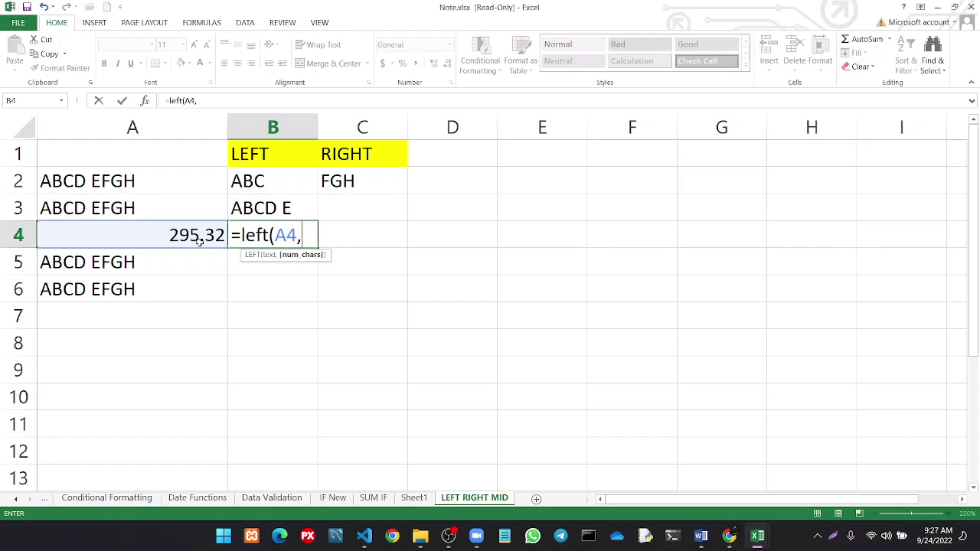
text(5)
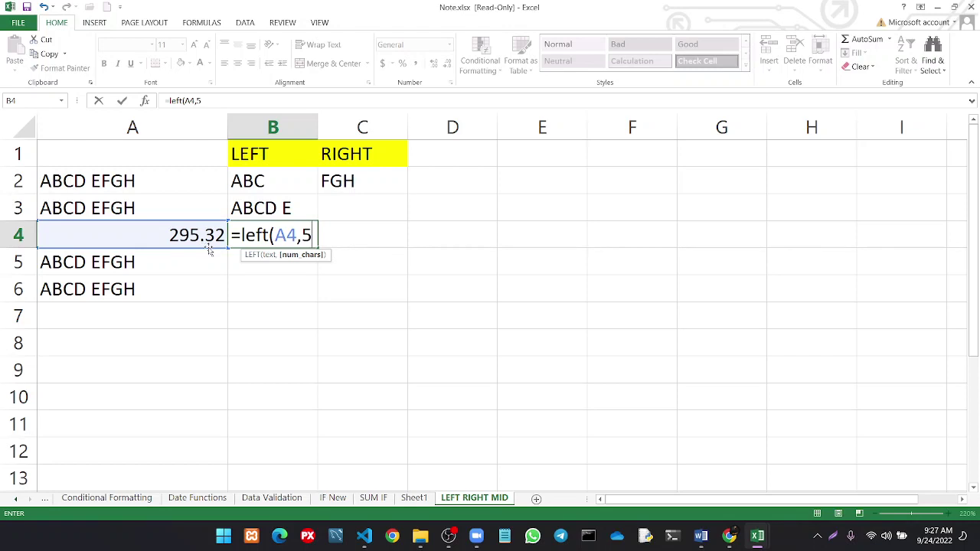
text())
key(Return)
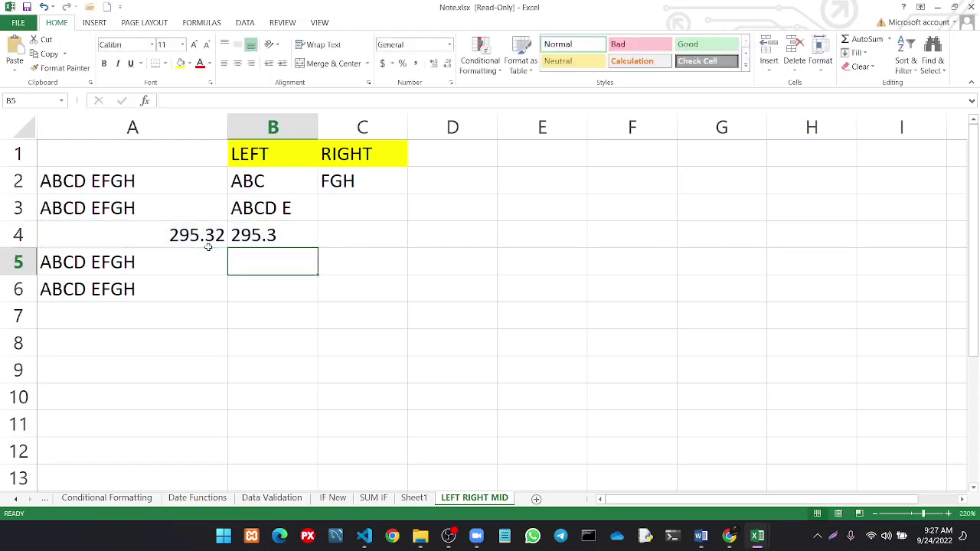
Enter =RIGHT(A4,4) in C4 to return 5.32
click(352, 231)
text(=r)
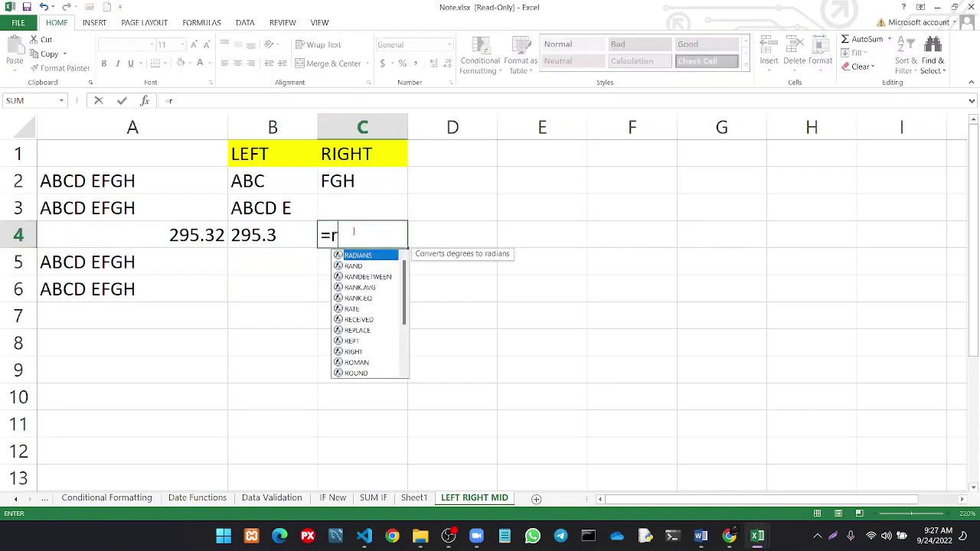
text(ih)
key(BackSpace)
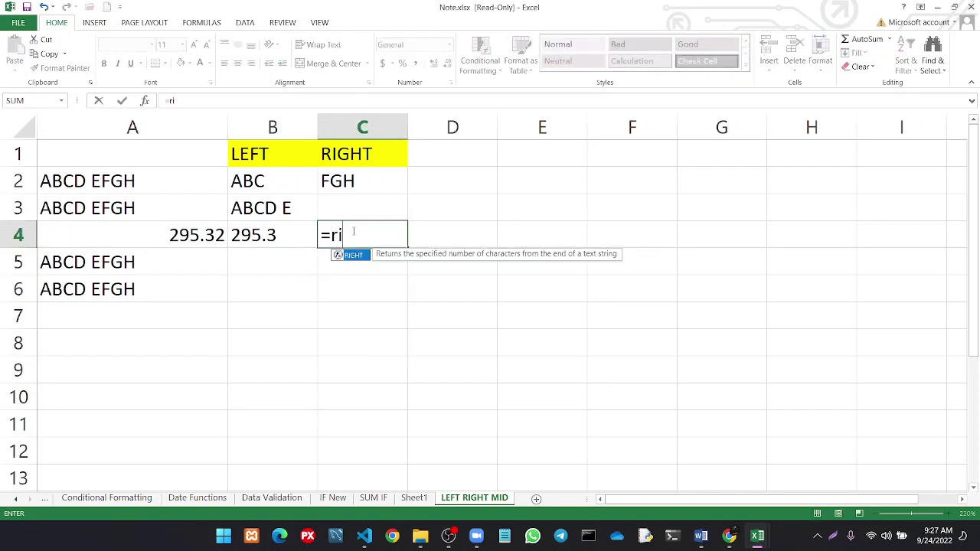
text(ght()
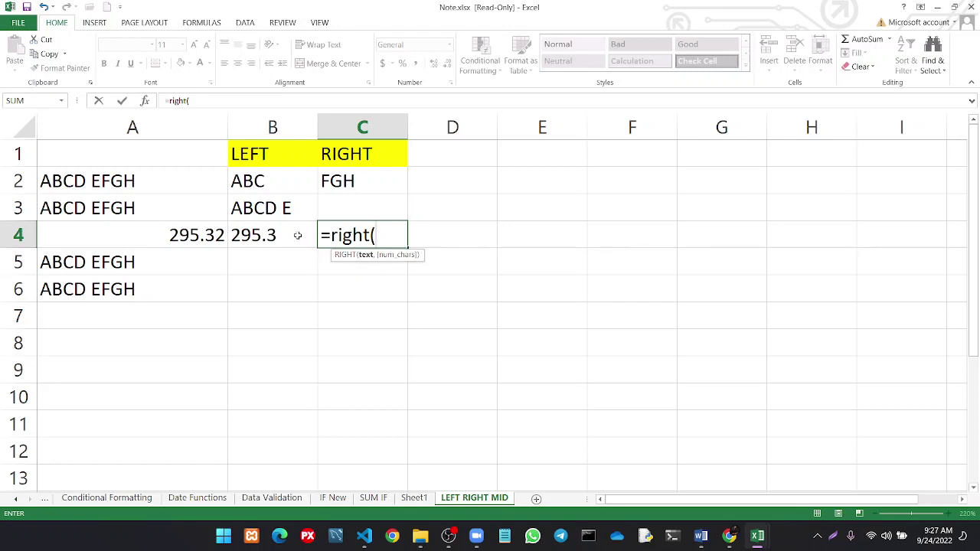
click(217, 235)
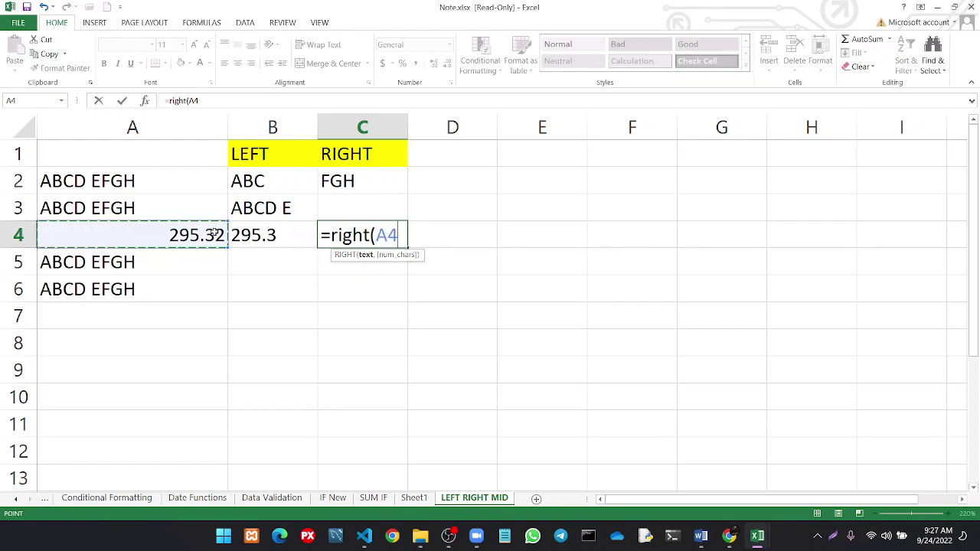
text(,)
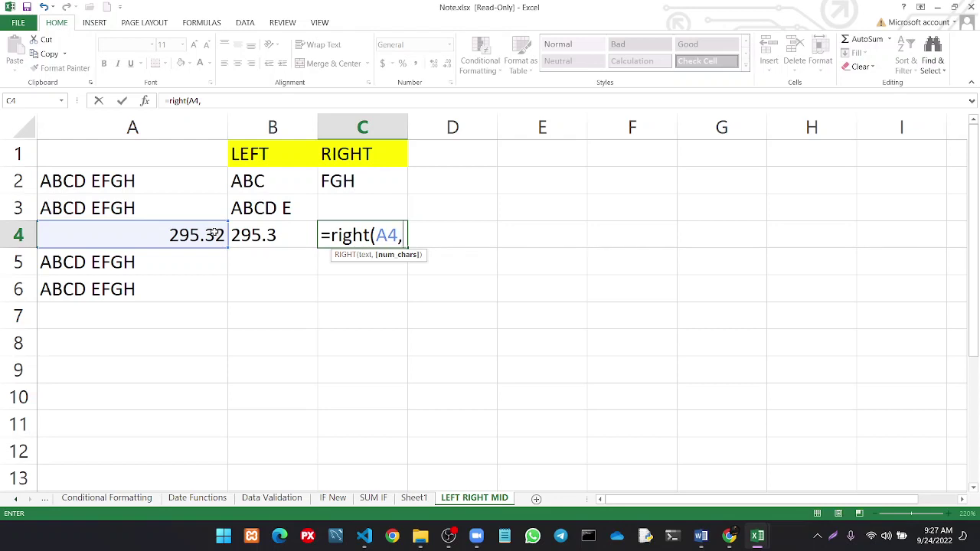
text(4))
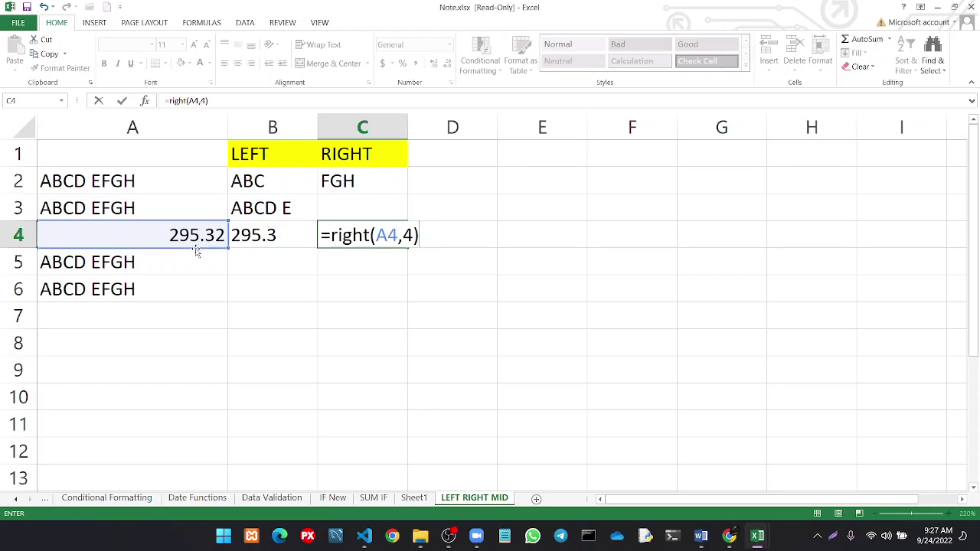
key(Return)
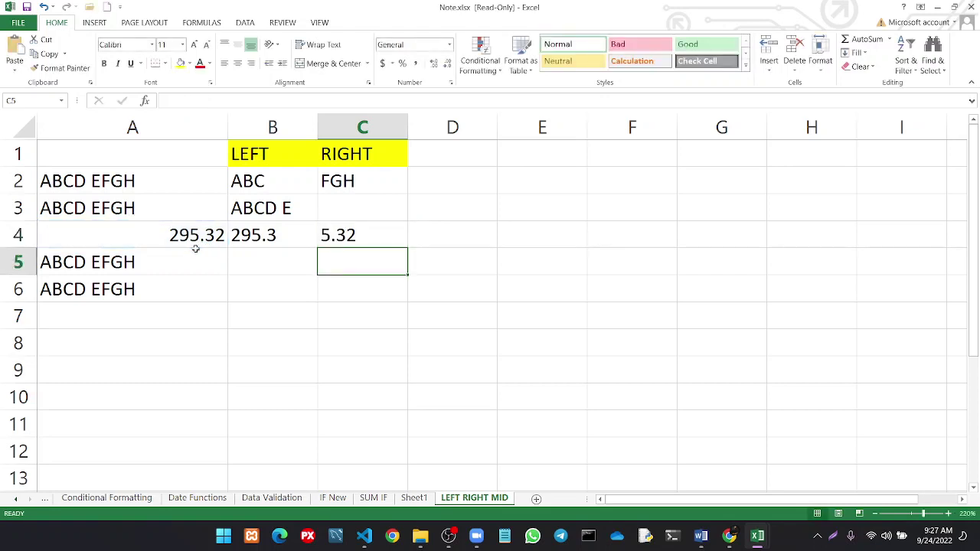
Add a MID header in D1 with a yellow fill
click(447, 160)
text(MID)
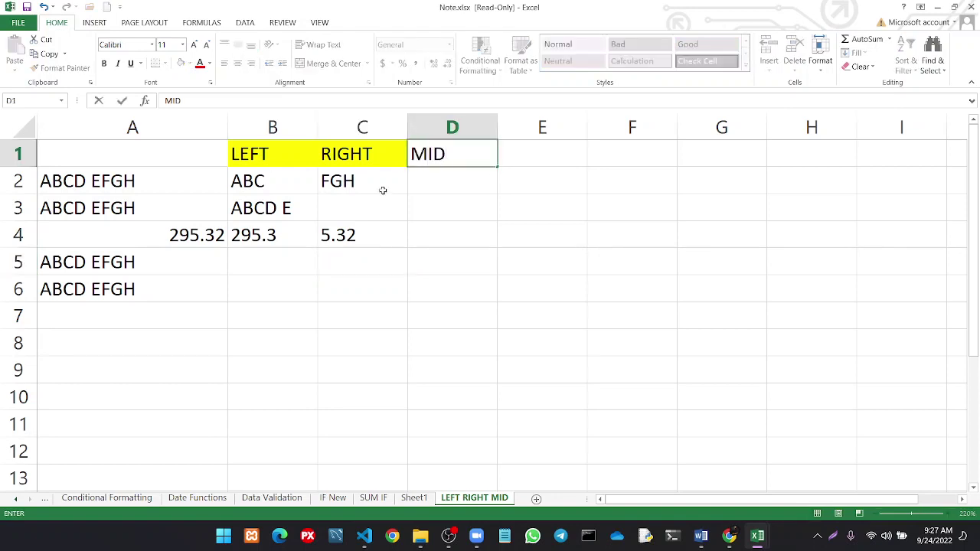
click(446, 252)
click(457, 155)
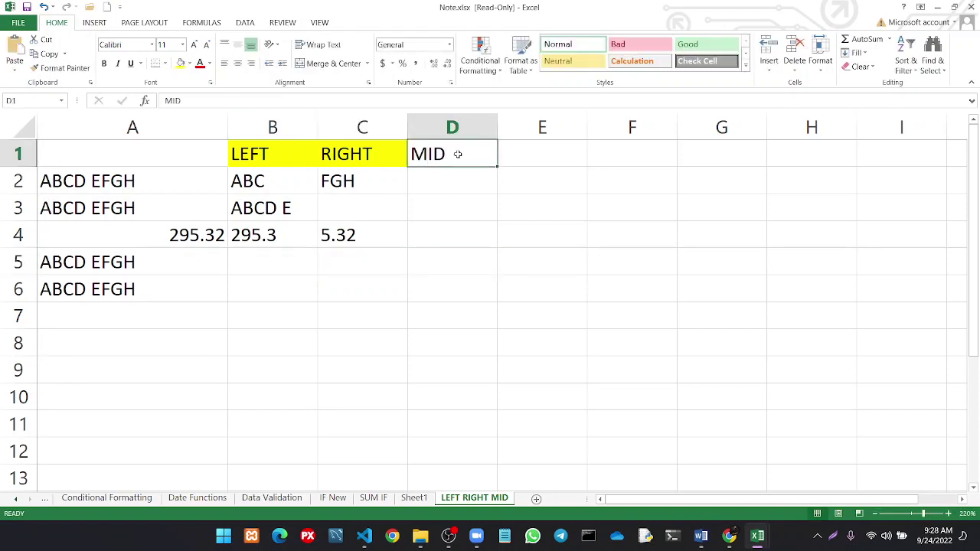
click(180, 63)
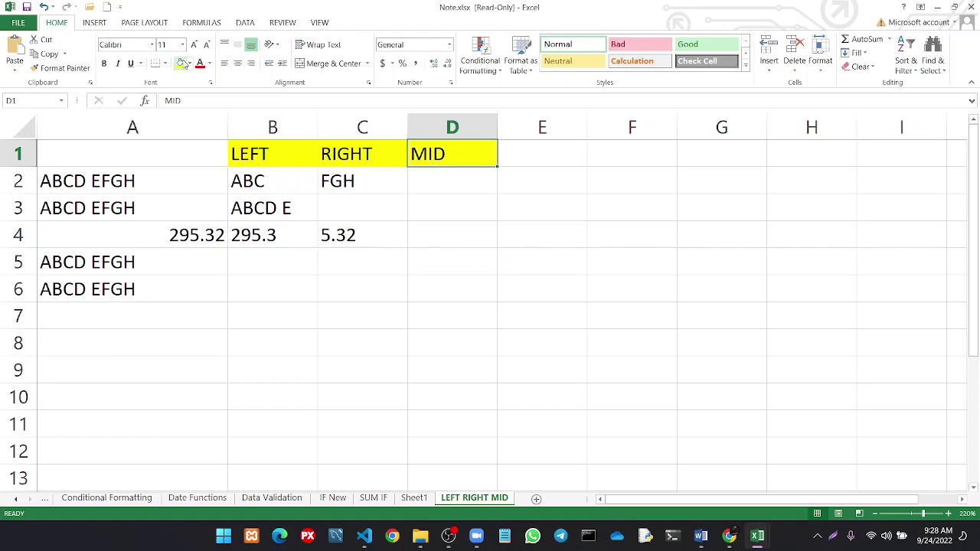
click(418, 179)
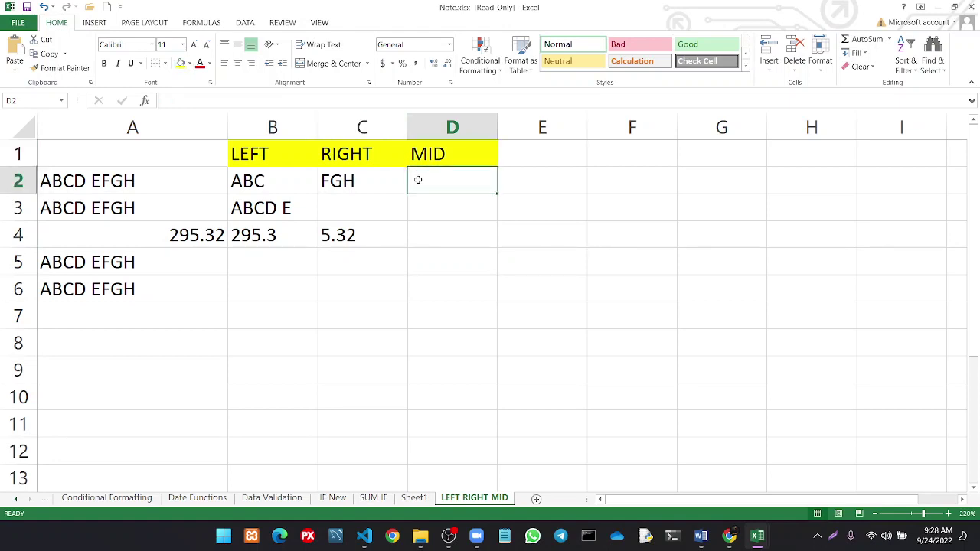
Enter =MID(A2,2,5) in D2, correcting the count from 4 to 5, so it returns BCD E
text(=mid)
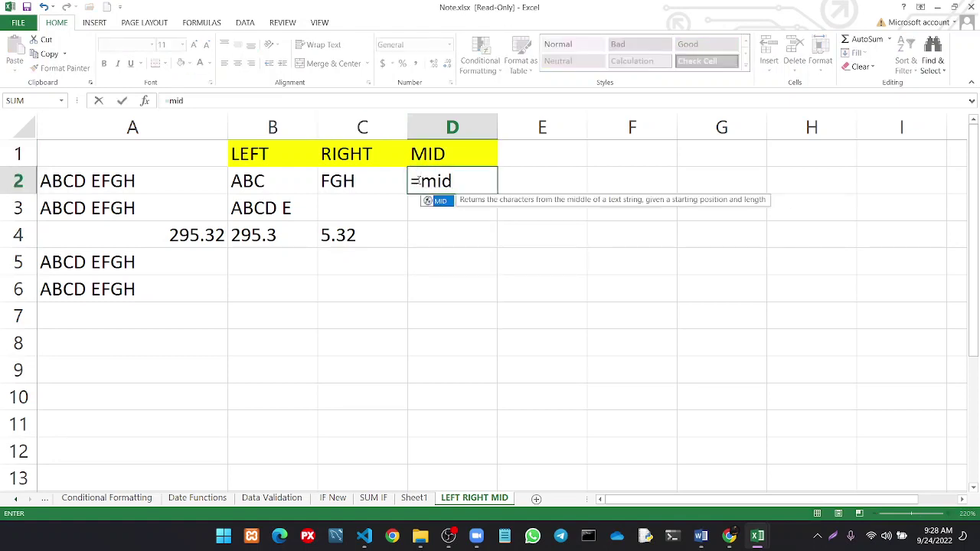
text(()
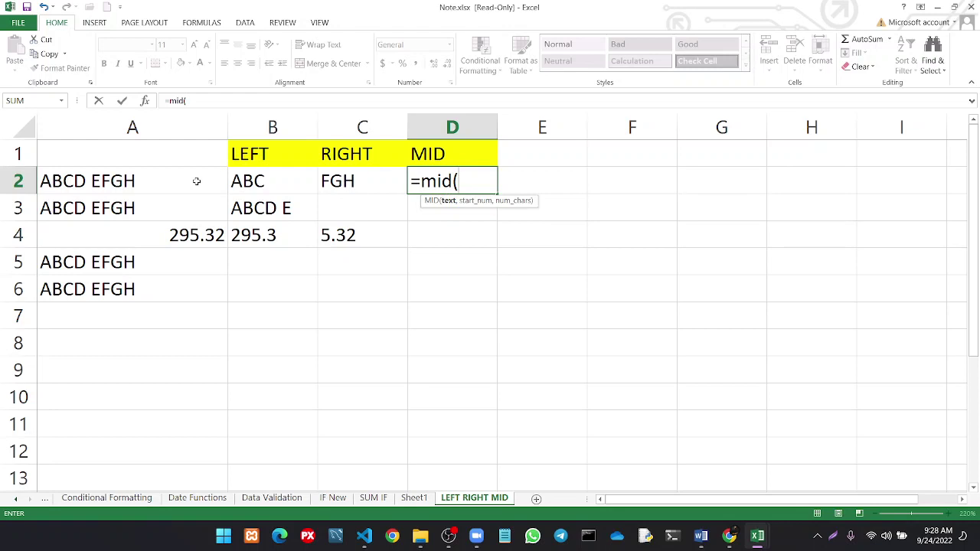
click(196, 180)
text(,)
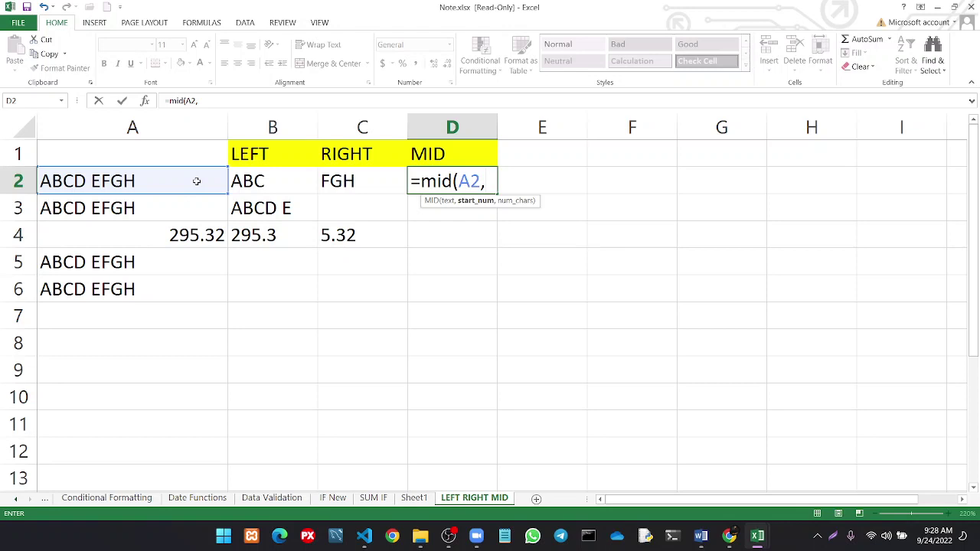
text(2)
text(,)
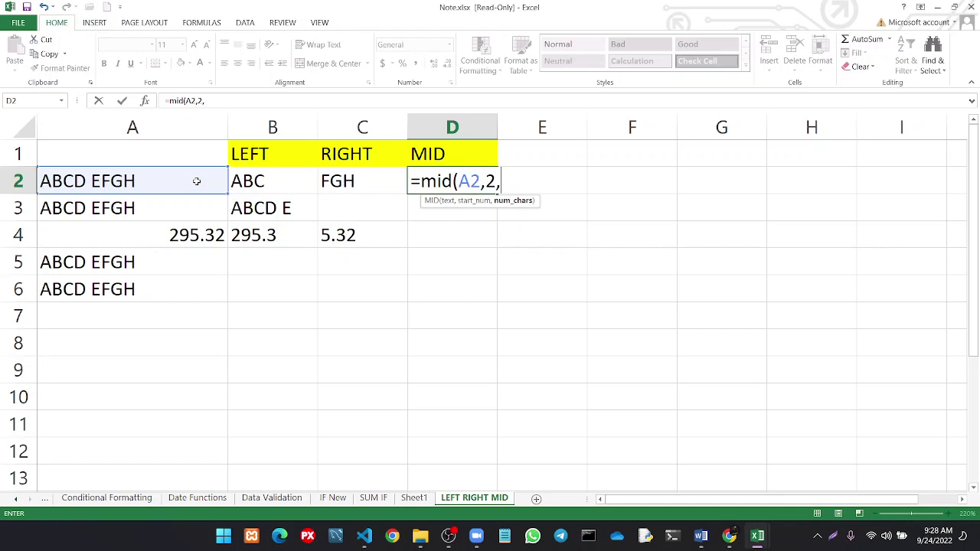
text(4)
text())
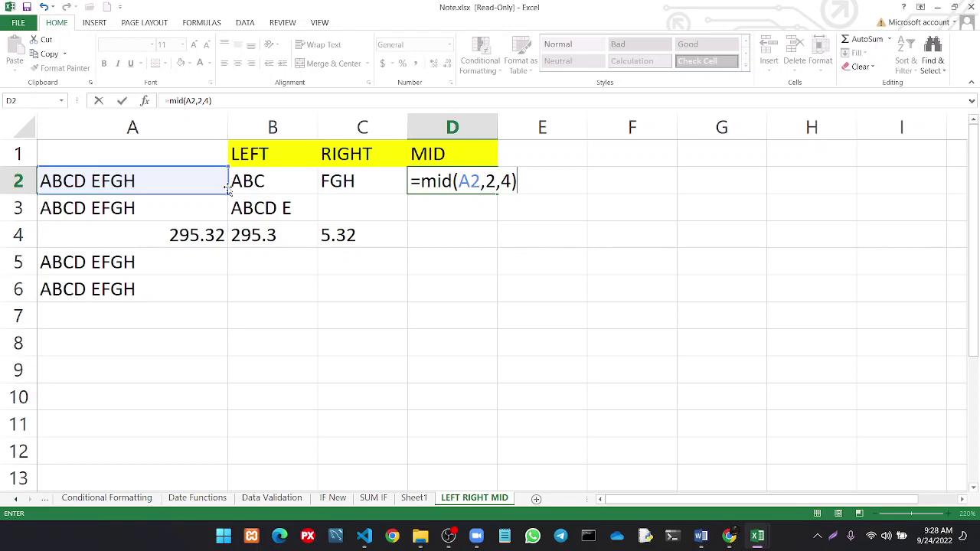
click(511, 181)
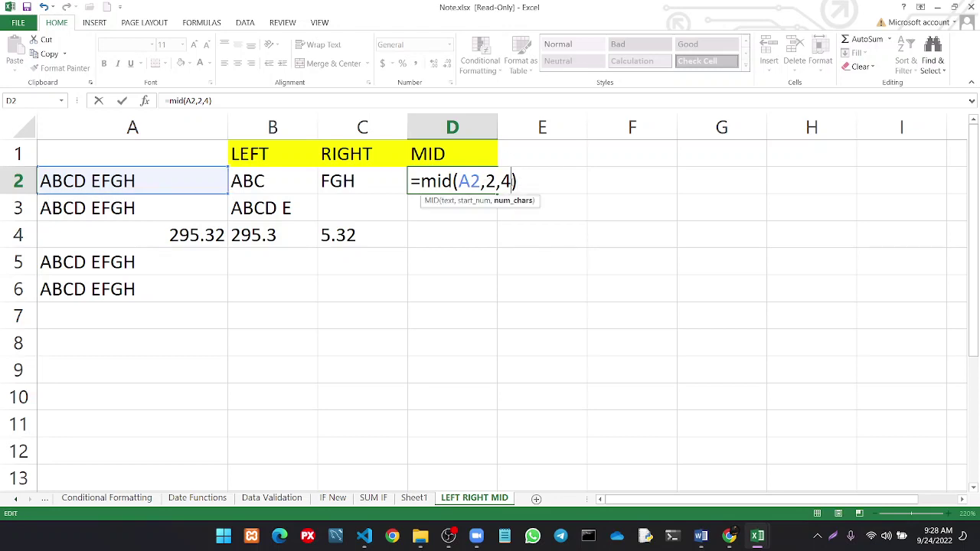
key(BackSpace)
text(5)
click(519, 177)
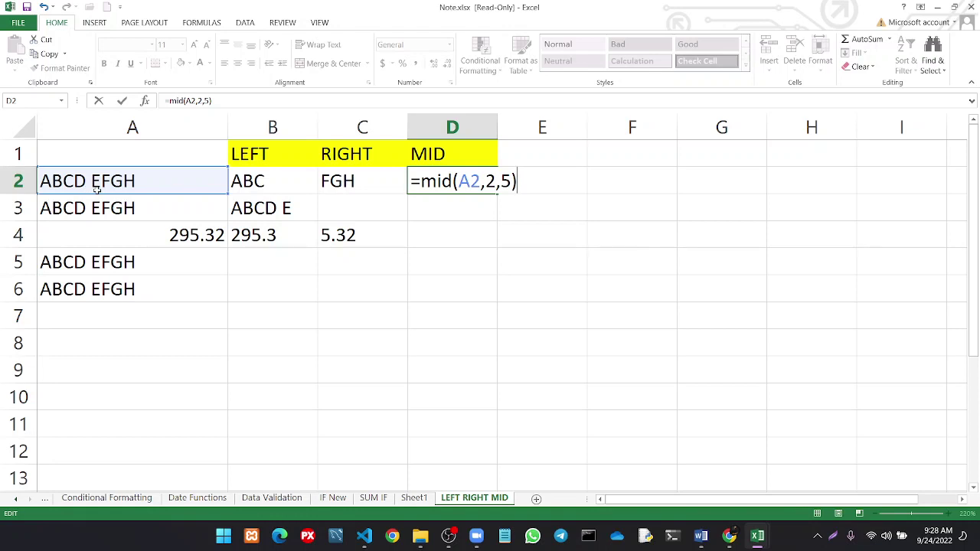
key(Return)
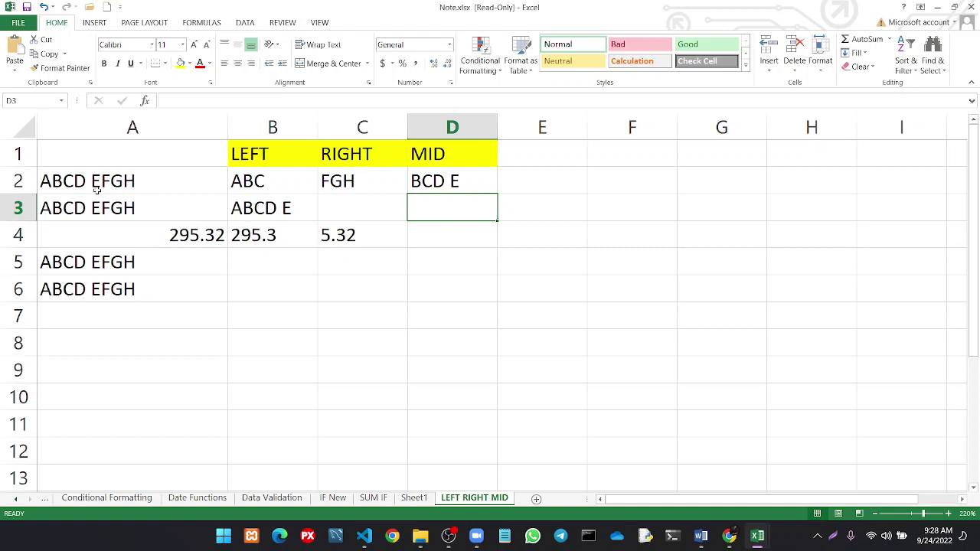
double_click(454, 189)
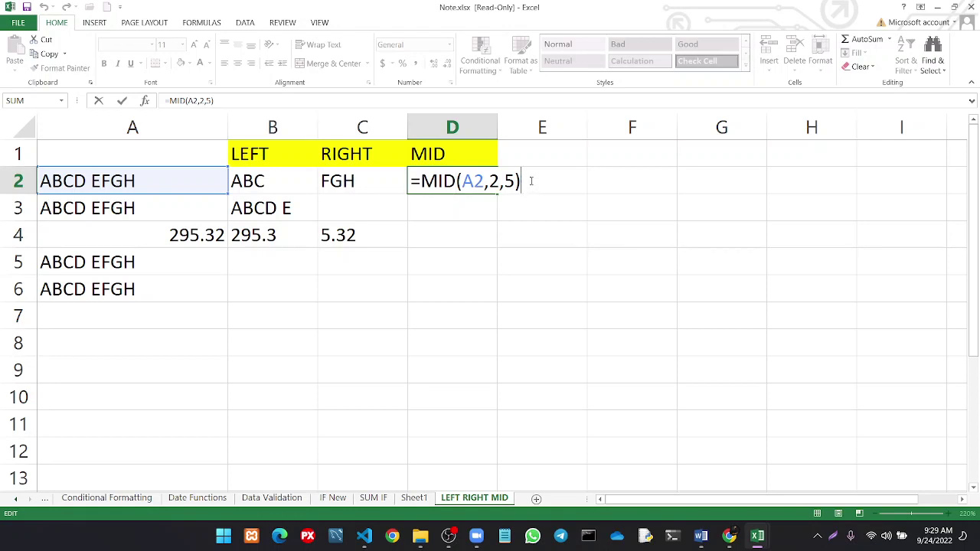
key(Return)
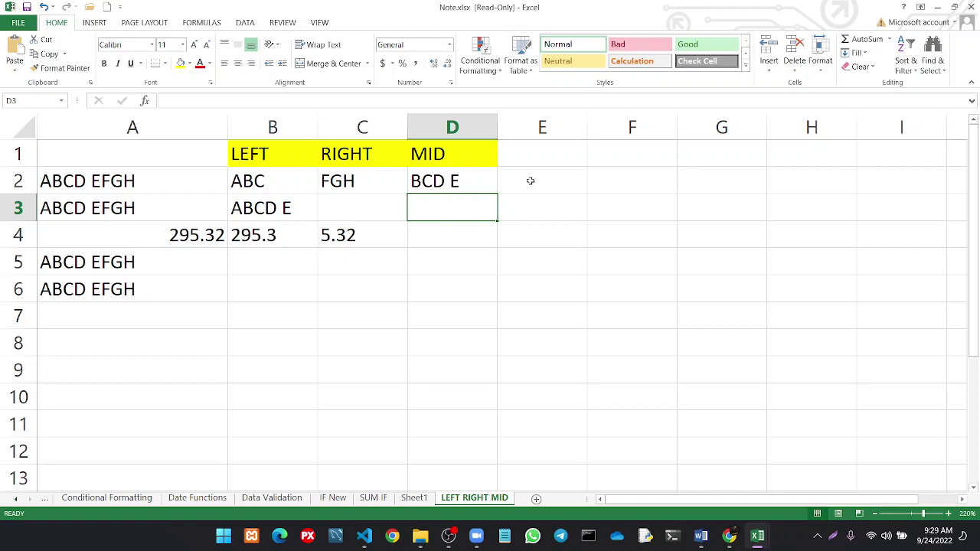
Add a yellow-filled LENGTH header in F1
click(615, 163)
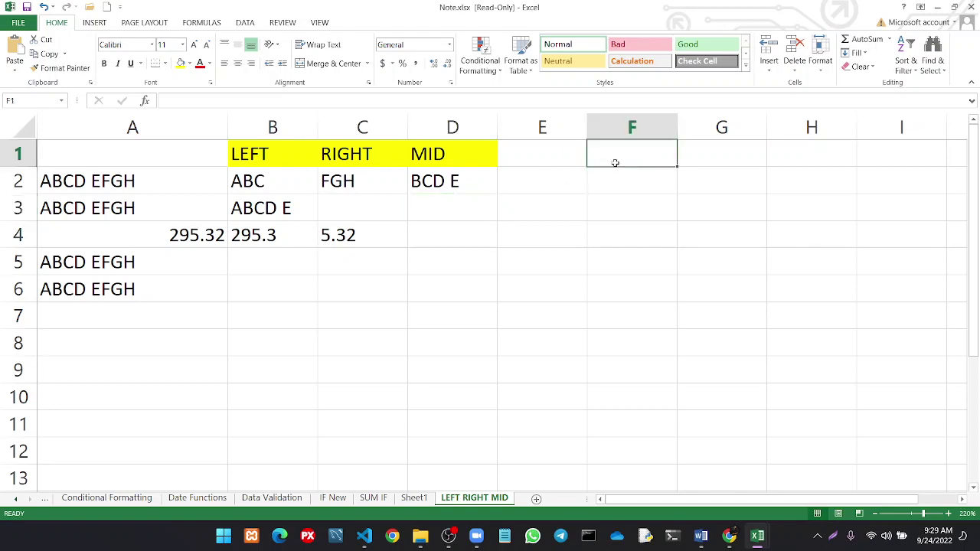
text(LENGTH)
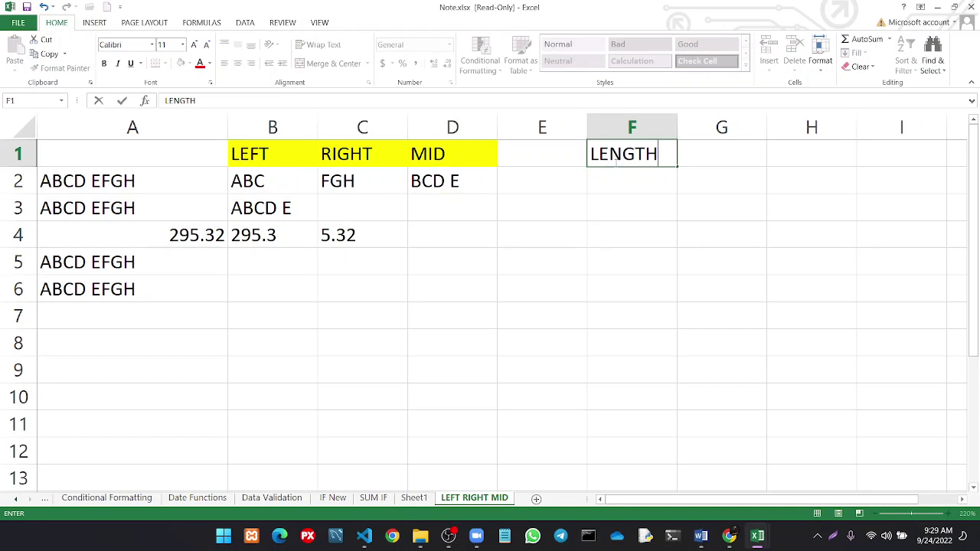
click(573, 215)
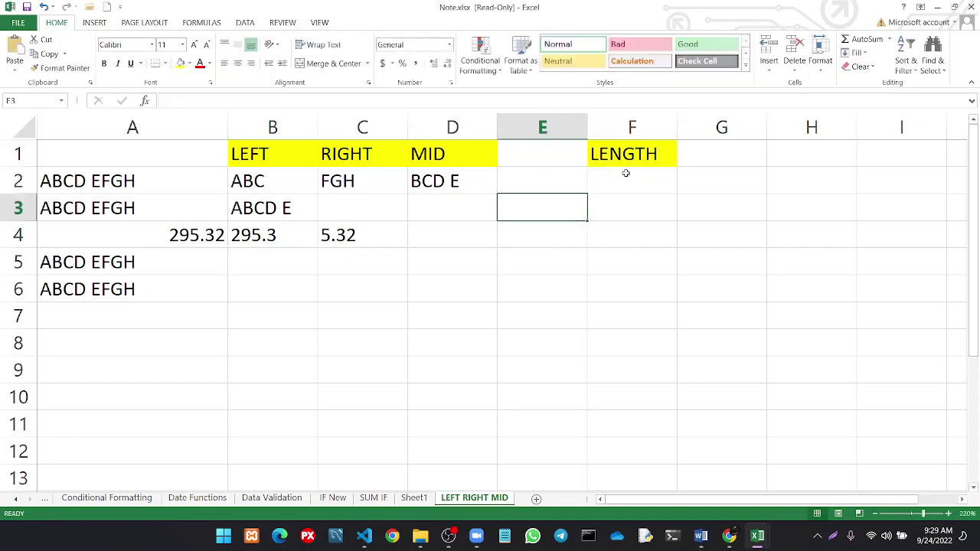
Type =len(A2) into F2 without committing it
click(619, 192)
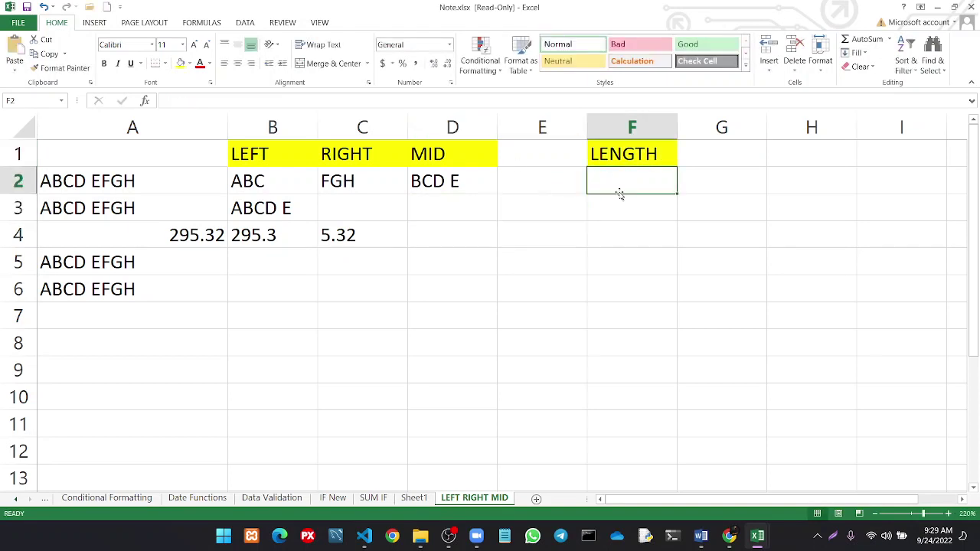
text(=len)
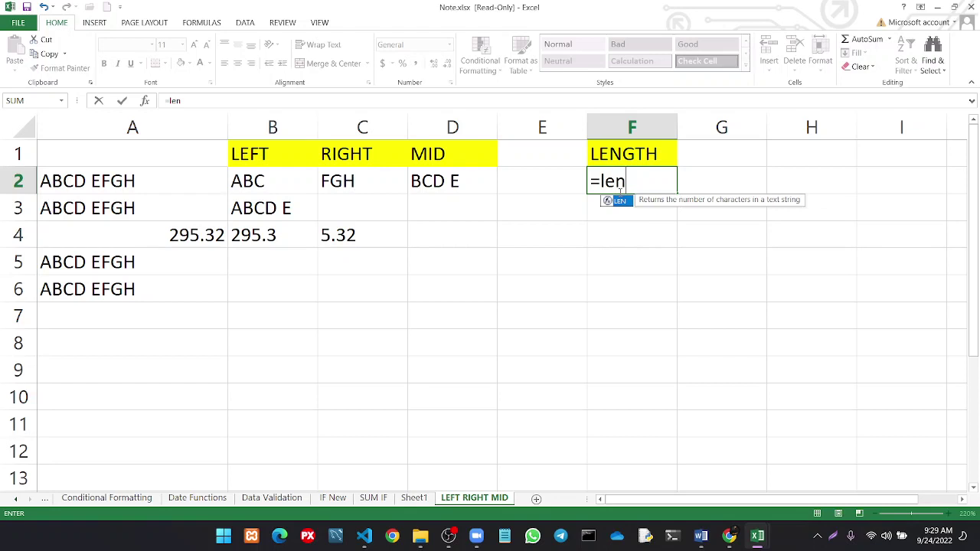
text(()
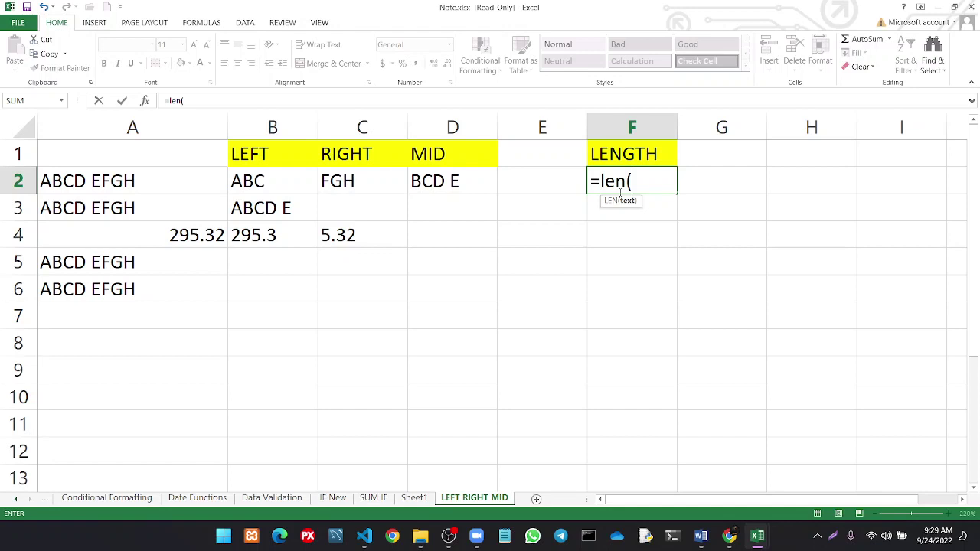
click(210, 182)
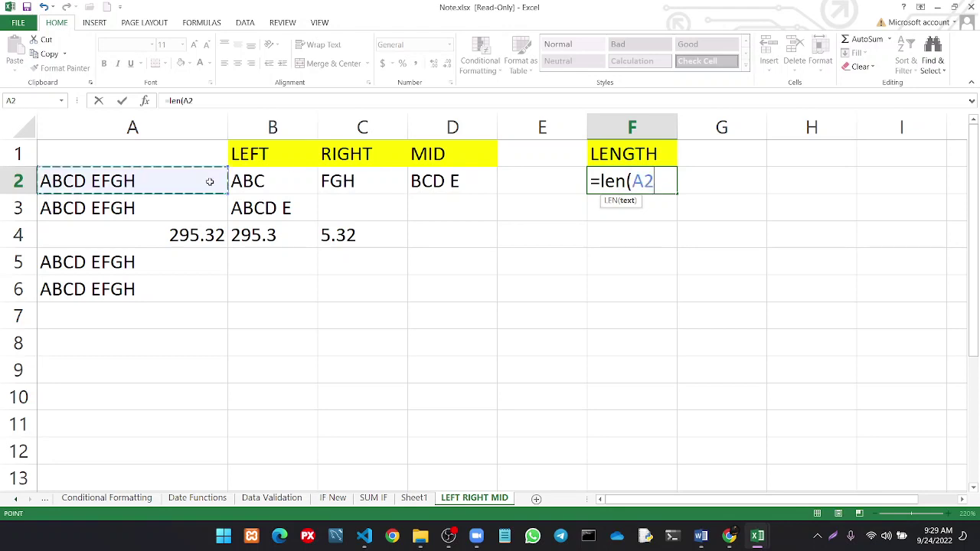
text())
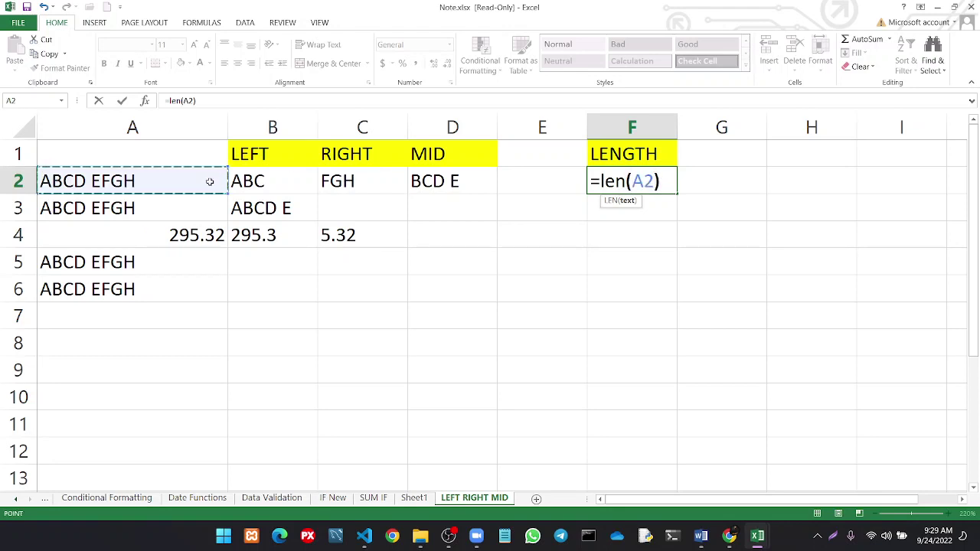
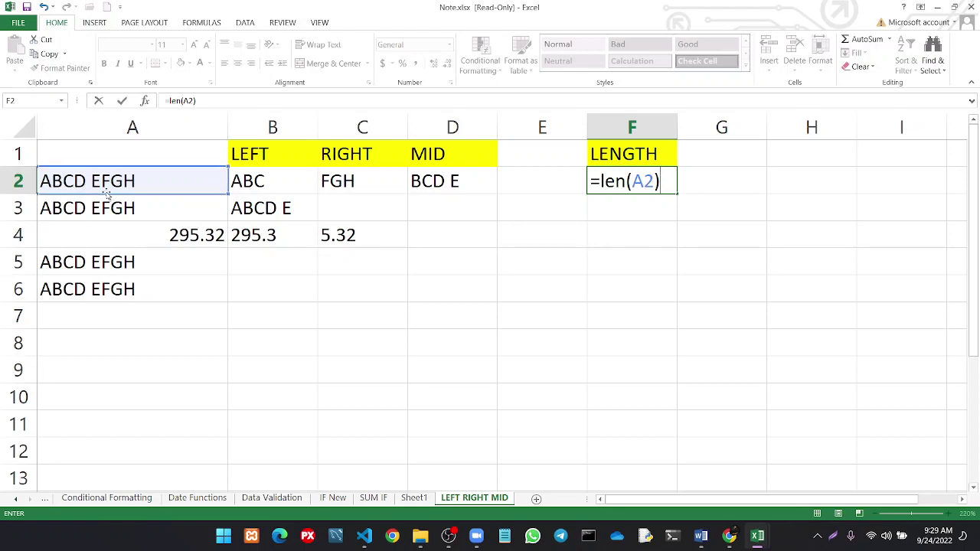
Commit =LEN(A2) in F2 so it returns 9 characters for ABCD EFGH
key(Return)
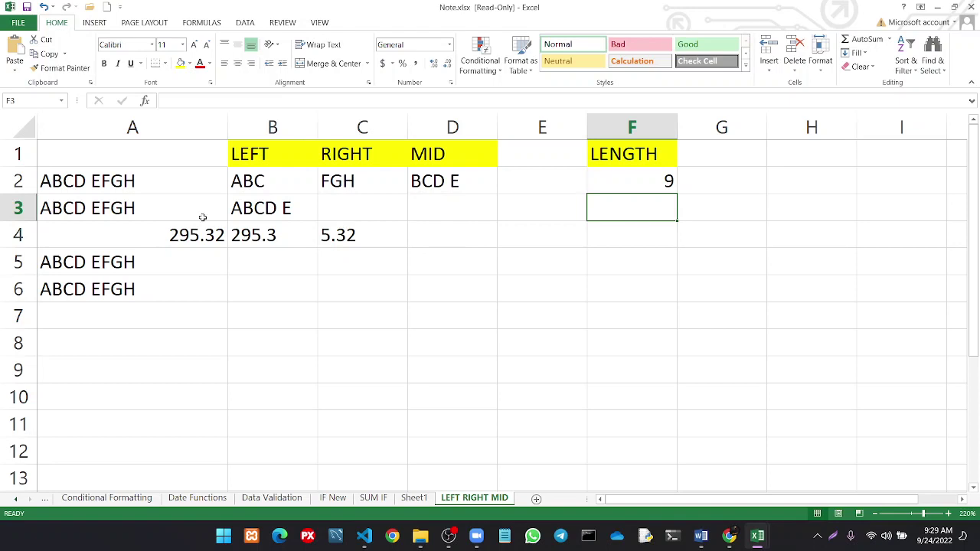
Enter a full name in A13 and the same name with different mixed capitalisation in A14
scroll(186, 317, down, 3)
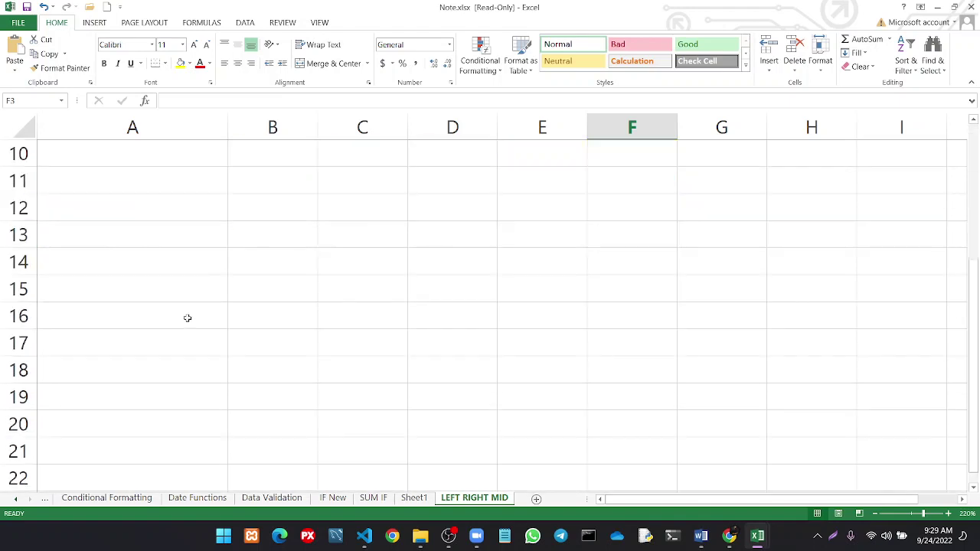
click(71, 231)
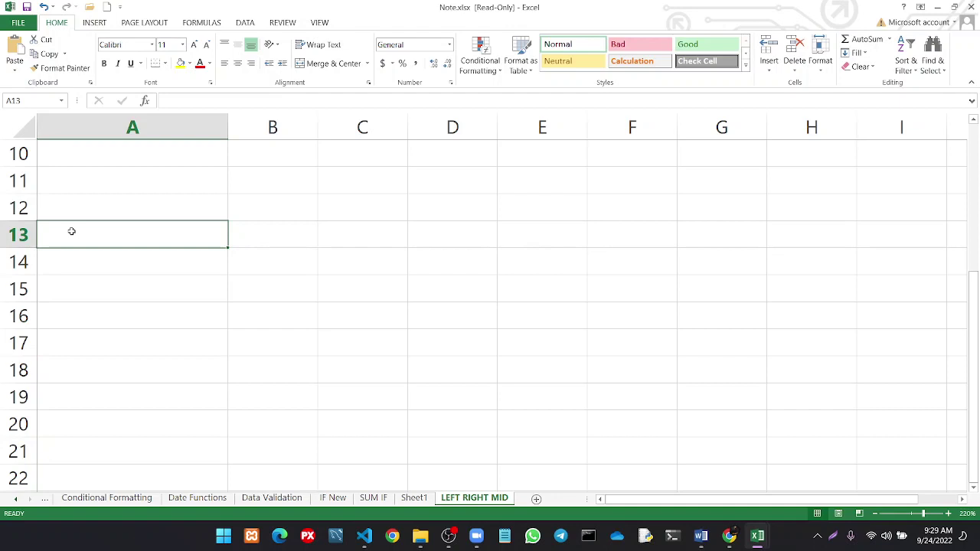
text(Kithsa)
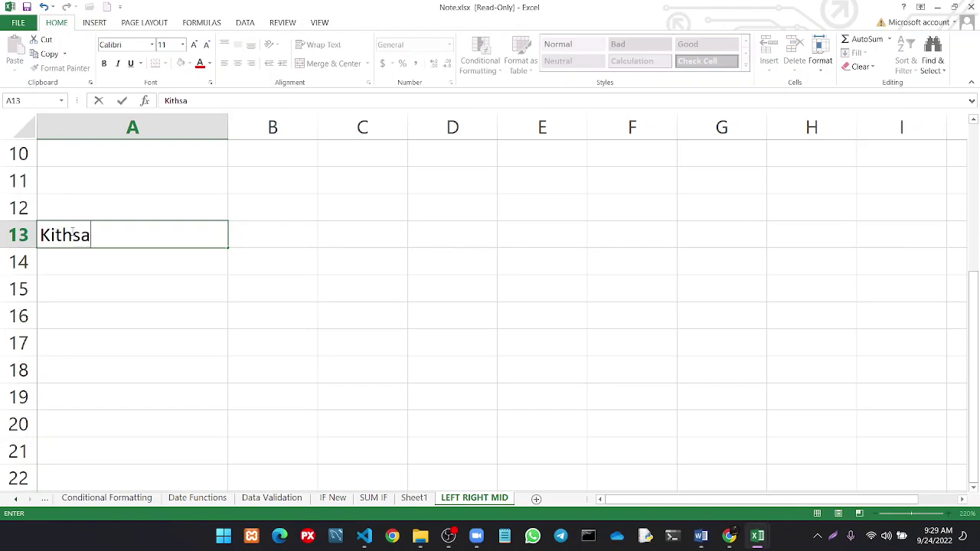
text(ra Sayura)
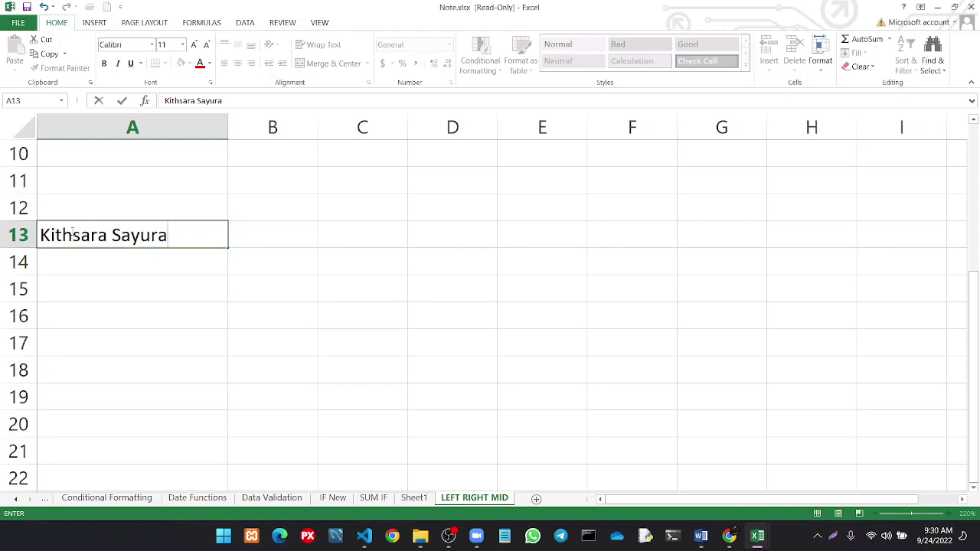
text(nGA)
click(61, 255)
text(KI)
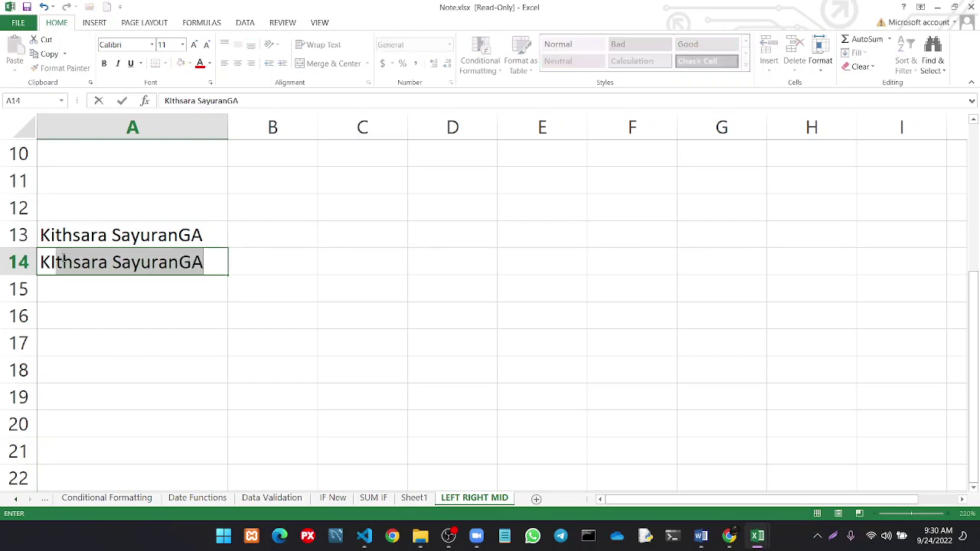
text(Th)
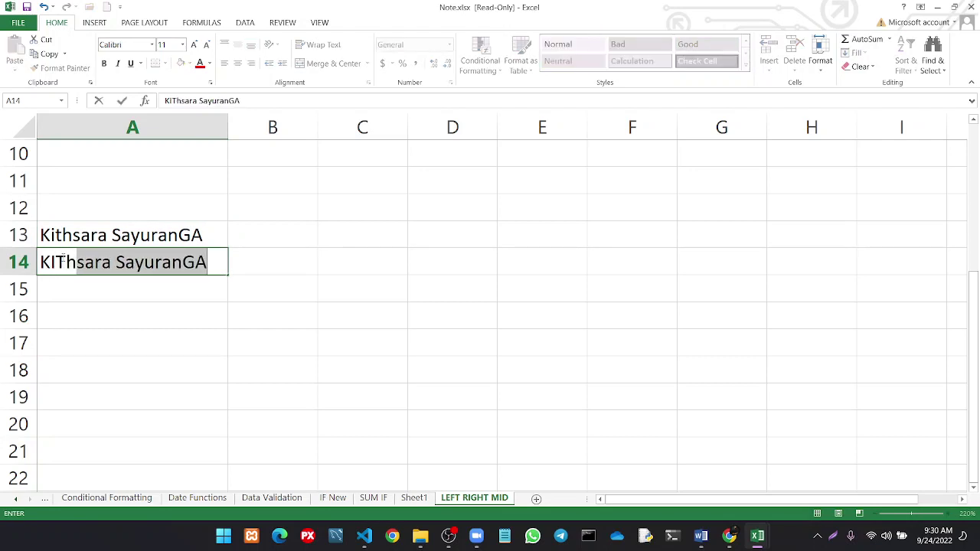
text(sara S)
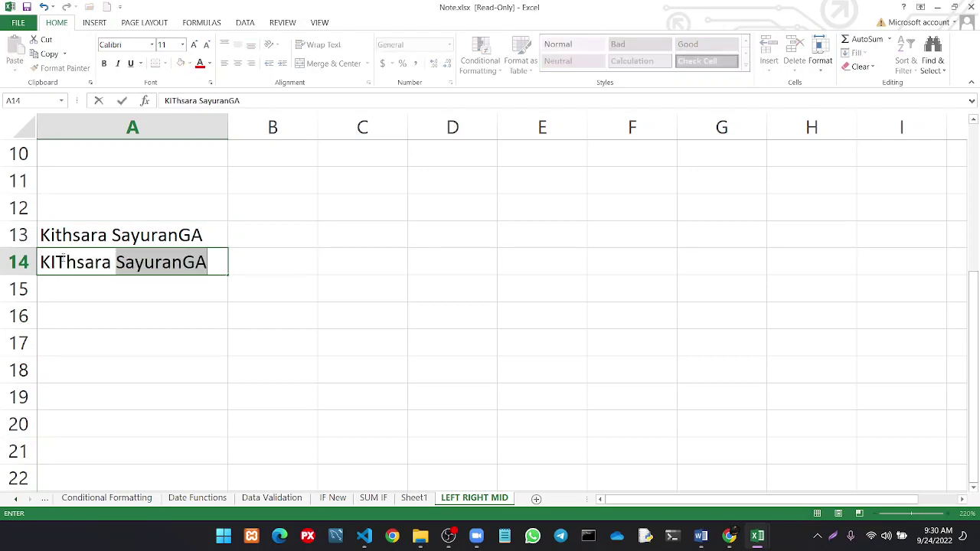
text(AYu)
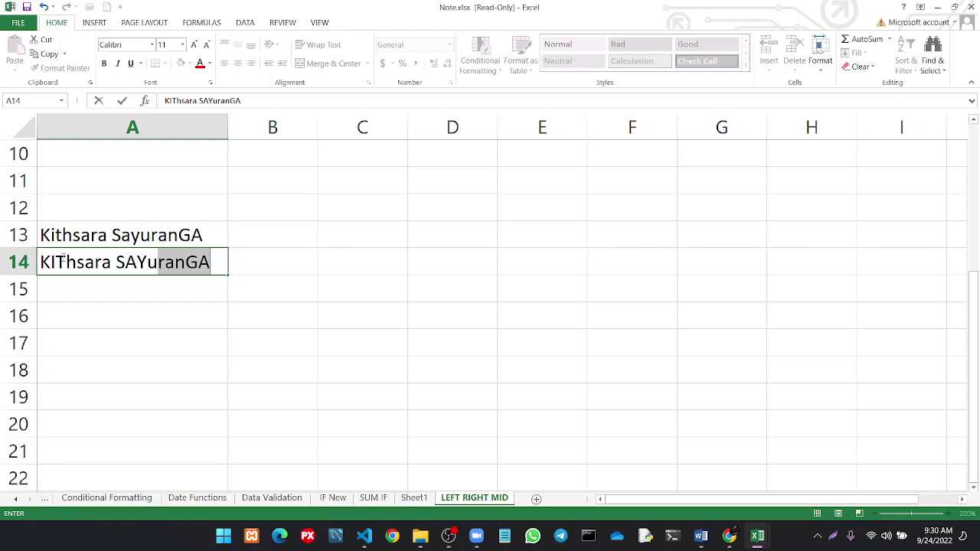
text(ranga)
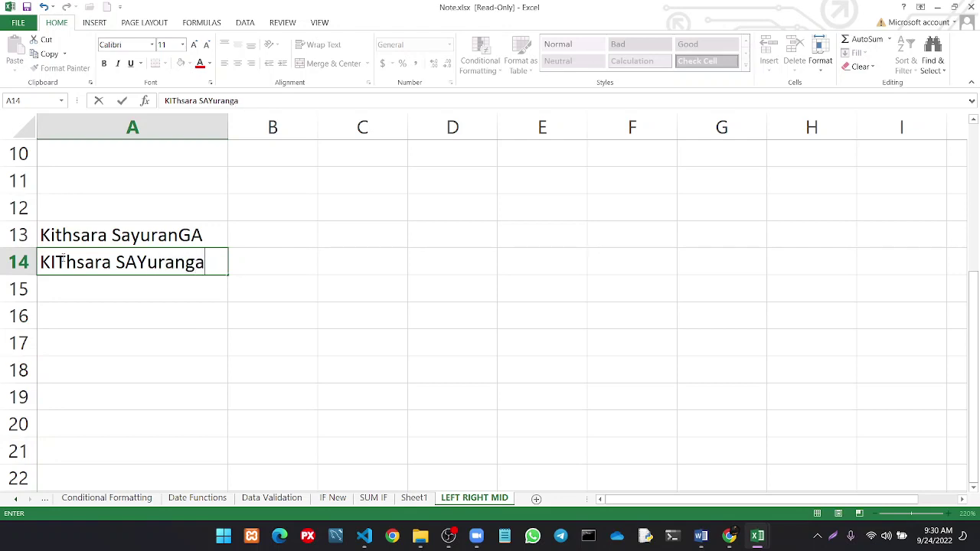
Add an UPPER heading in B12 and fill it yellow
click(273, 213)
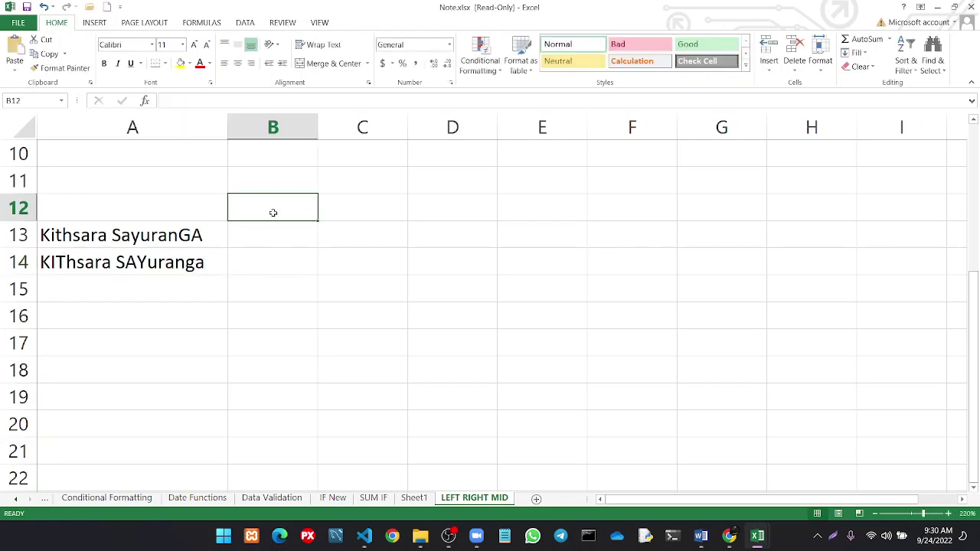
text(UPPER)
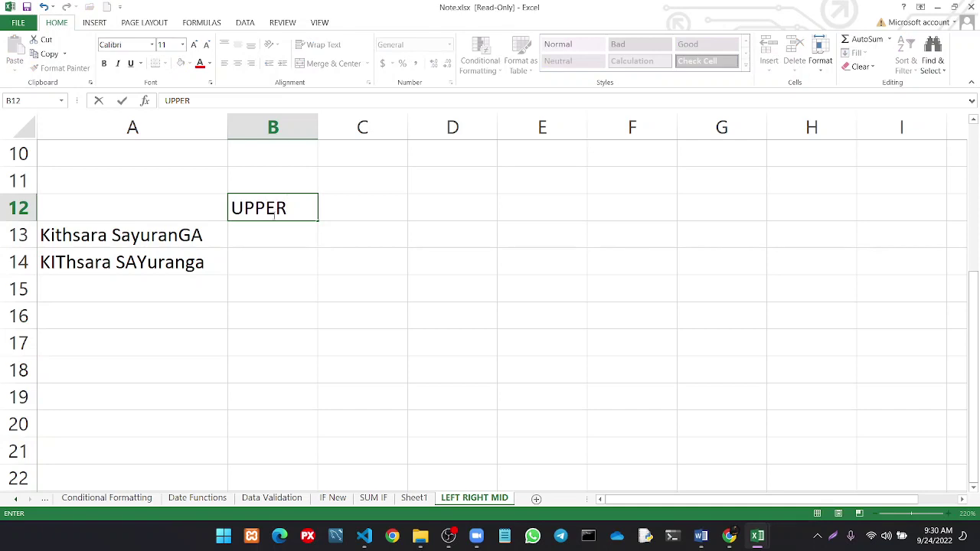
click(339, 237)
click(272, 208)
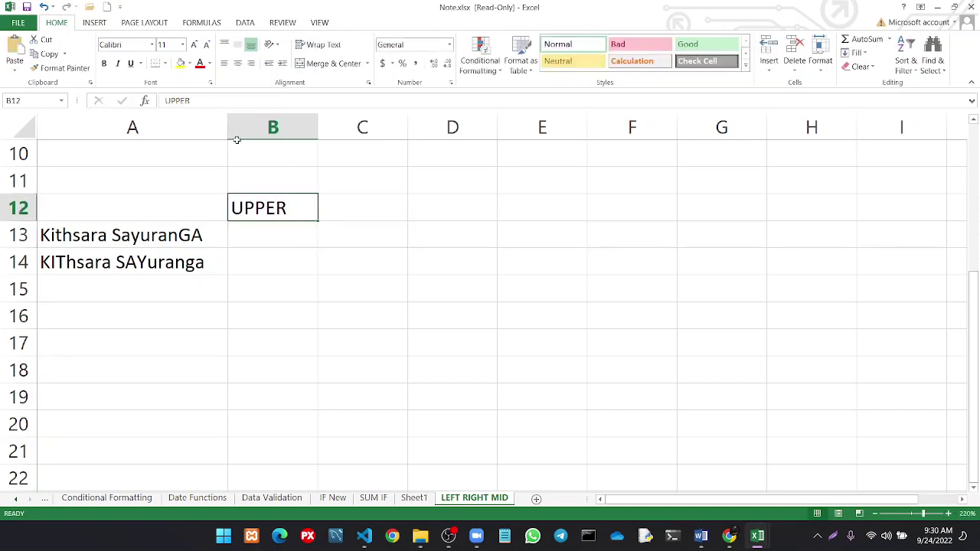
click(180, 63)
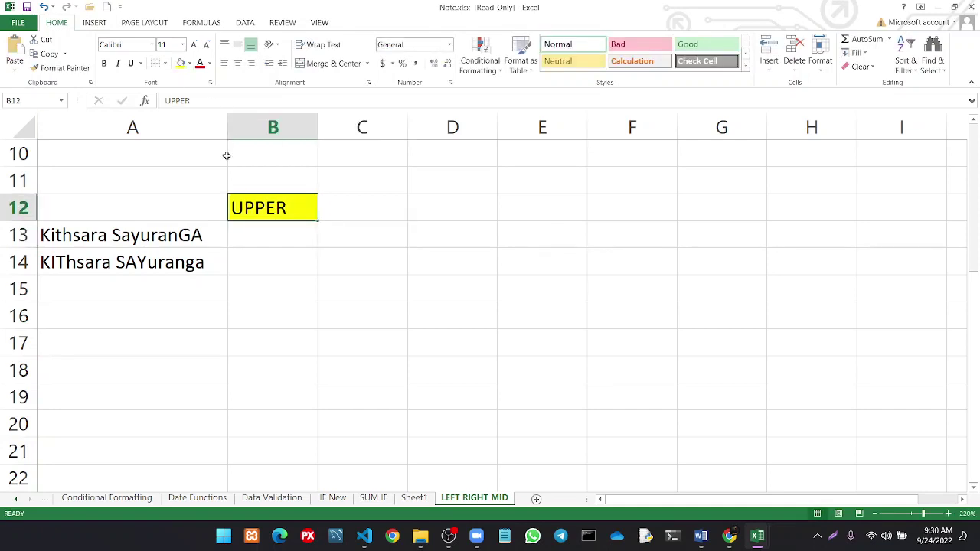
Enter =UPPER(A13) in B13 and autofit column B to the capitalised name
click(258, 231)
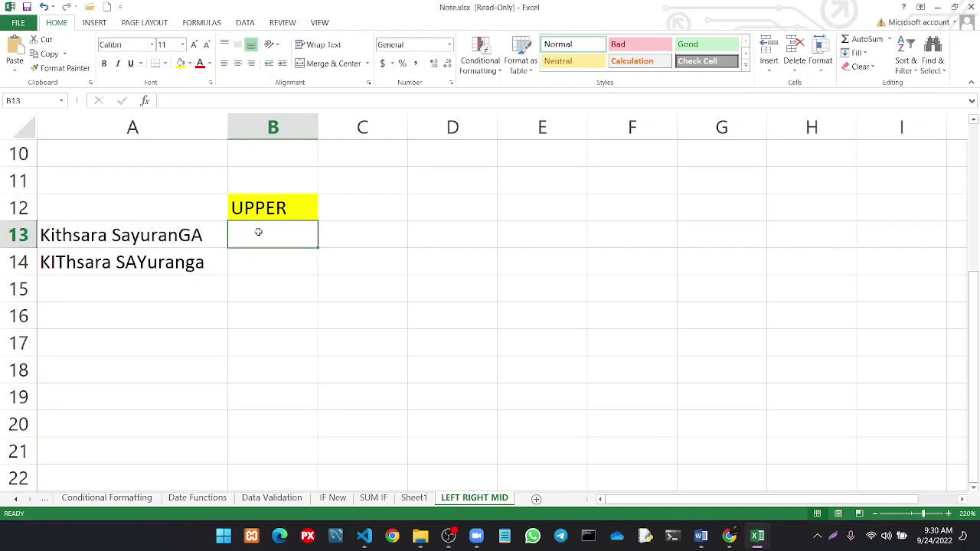
text(=)
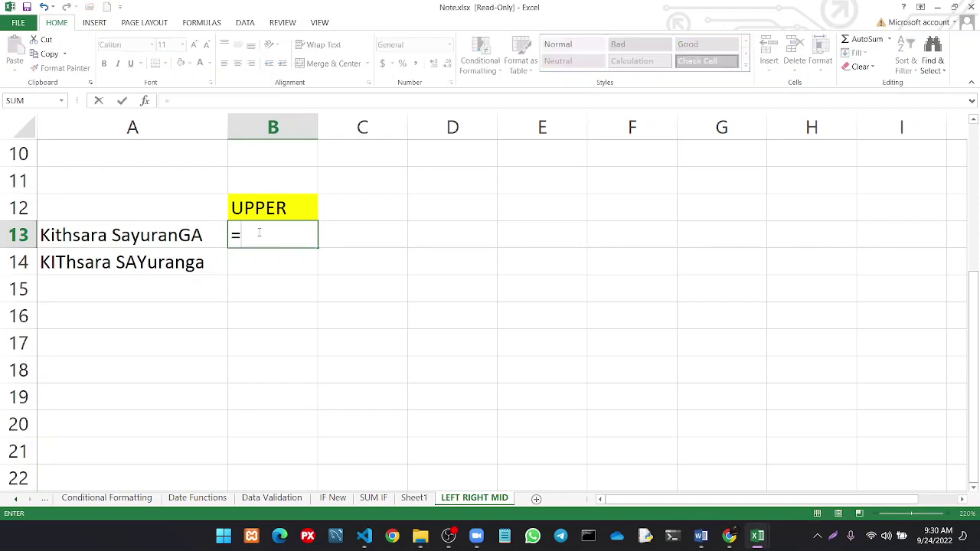
click(199, 235)
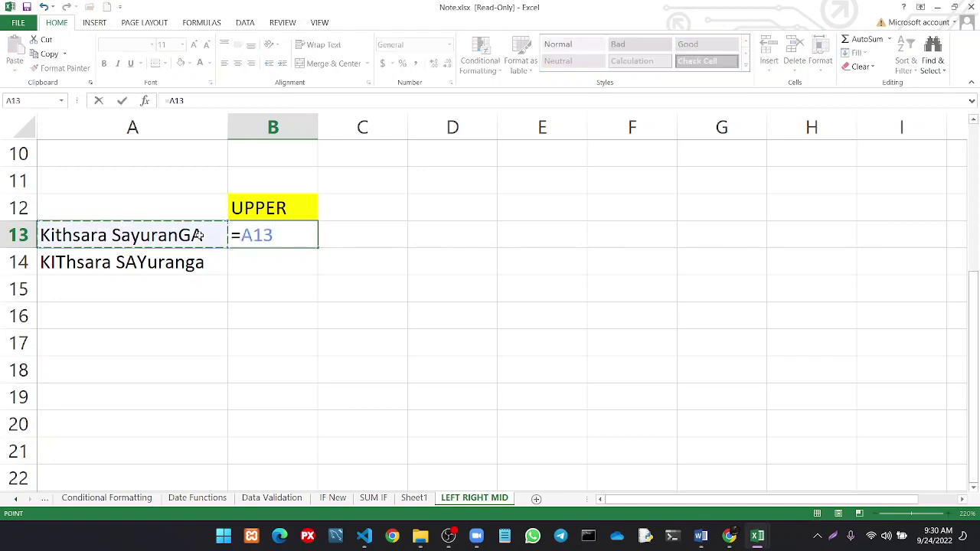
key(Escape)
text(=)
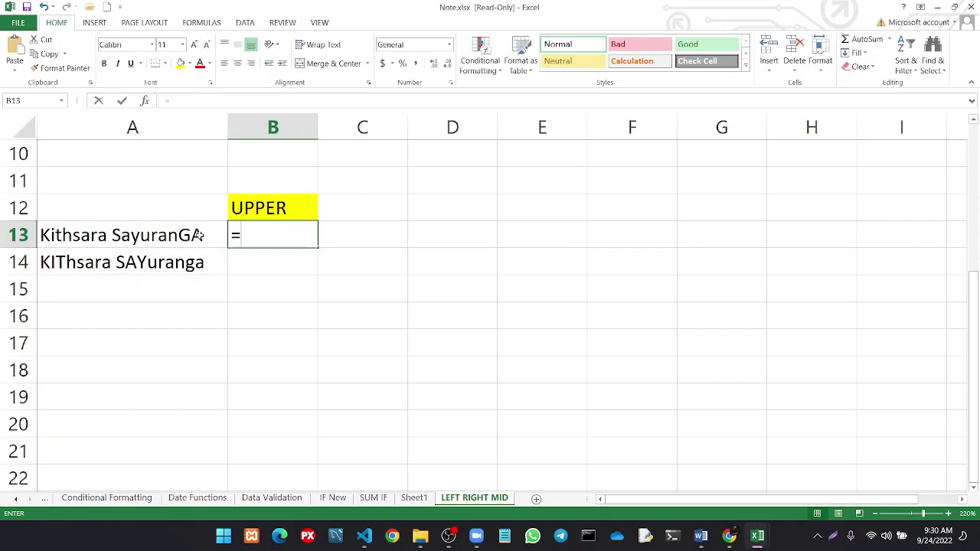
text(upper)
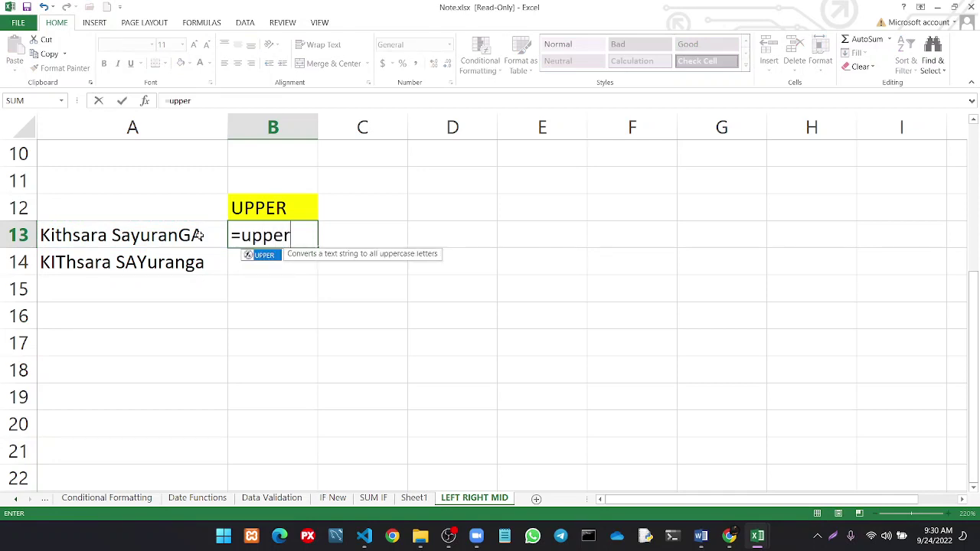
text(()
click(198, 235)
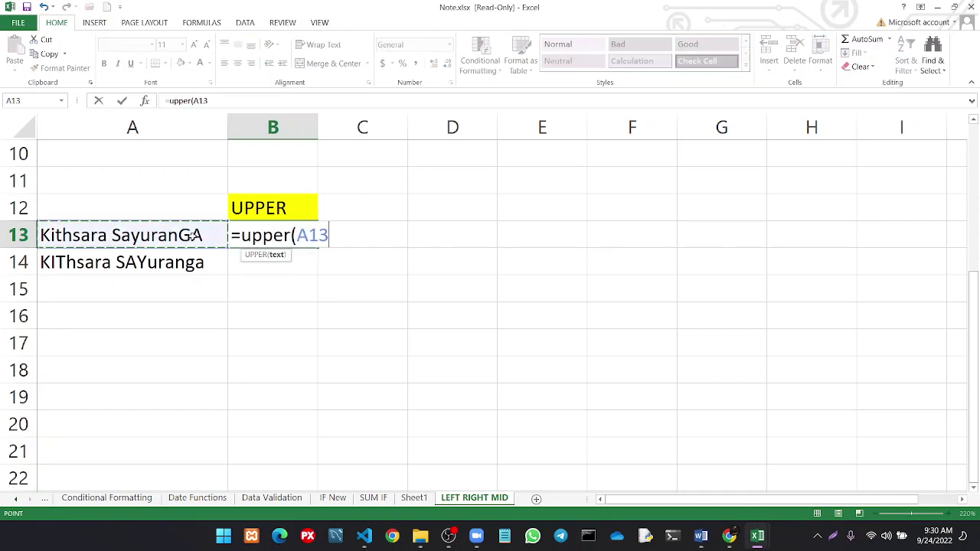
text())
key(Return)
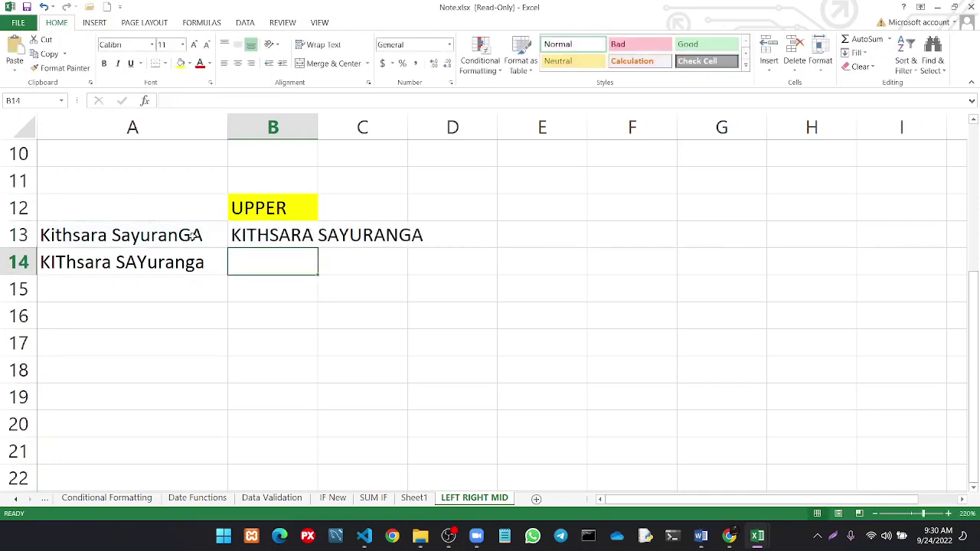
double_click(317, 126)
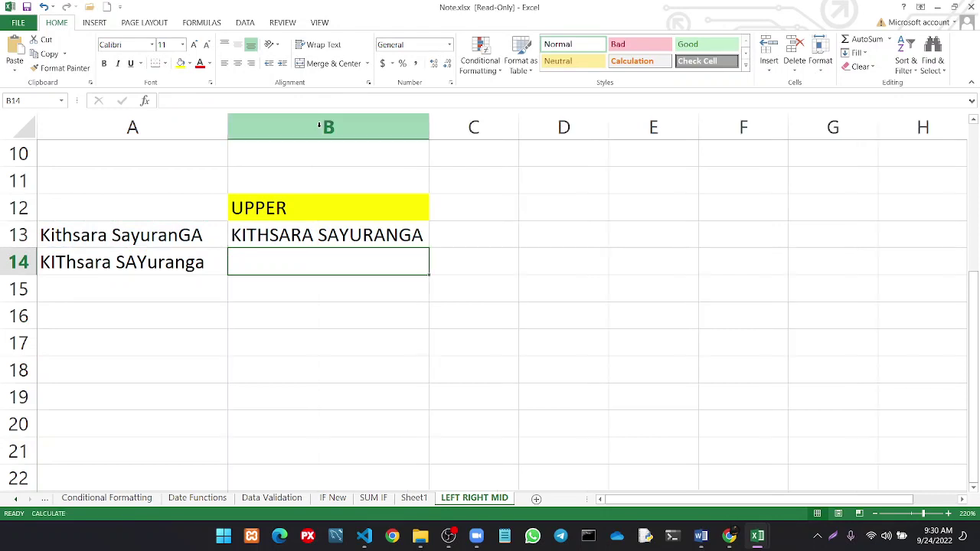
Add a LOWER heading in C12 and fit column C to it
click(482, 211)
double_click(482, 212)
text(LO)
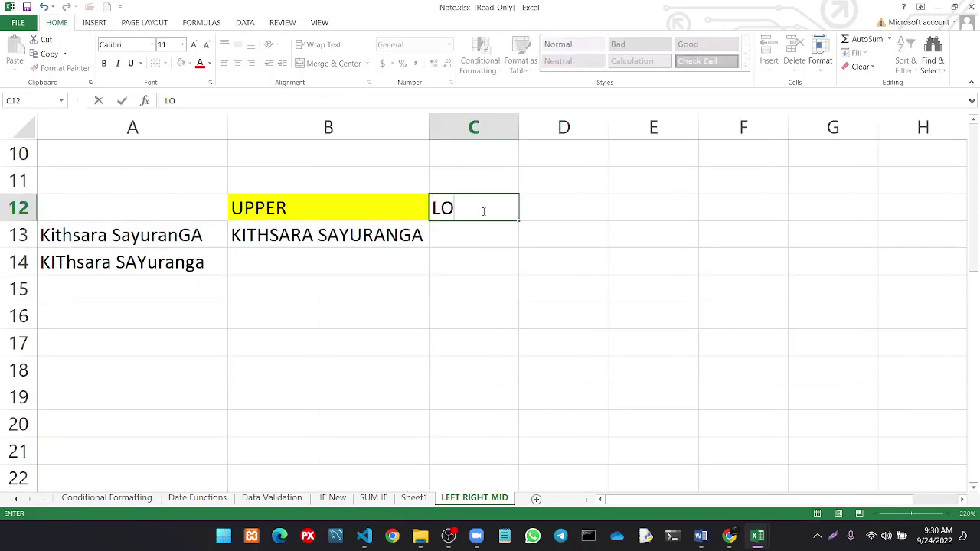
text(WER)
key(ctrl+Return)
click(614, 219)
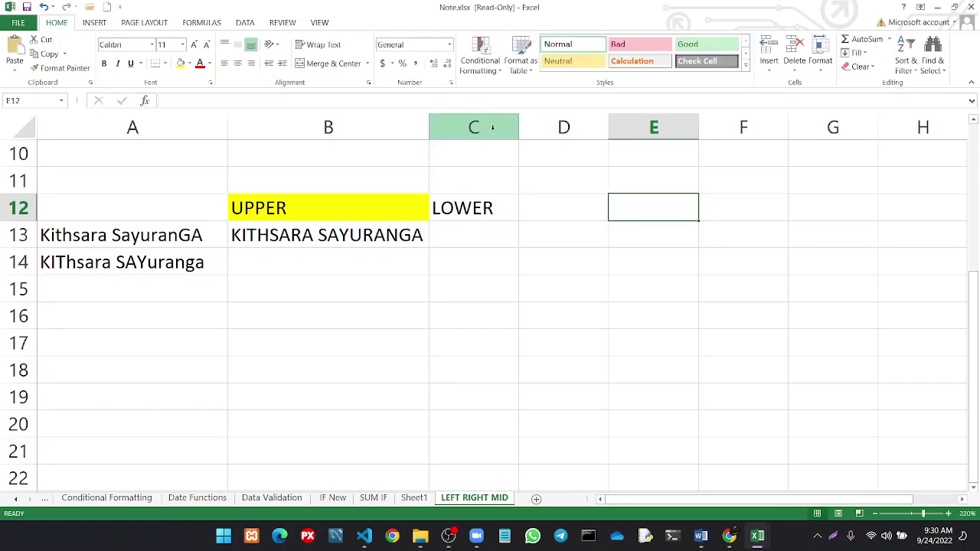
double_click(518, 126)
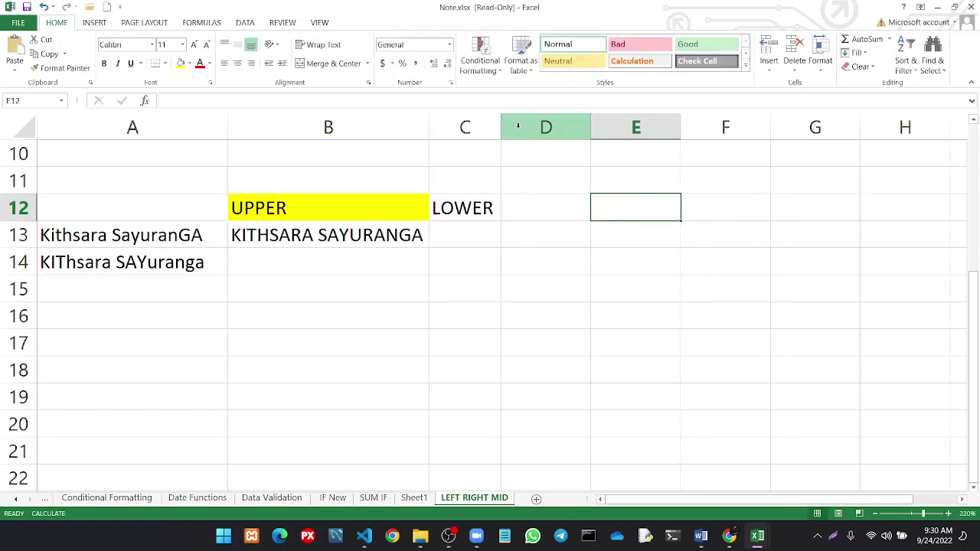
Enter =LOWER(A13) in C13, autofit column C, and fill the LOWER heading yellow
click(455, 229)
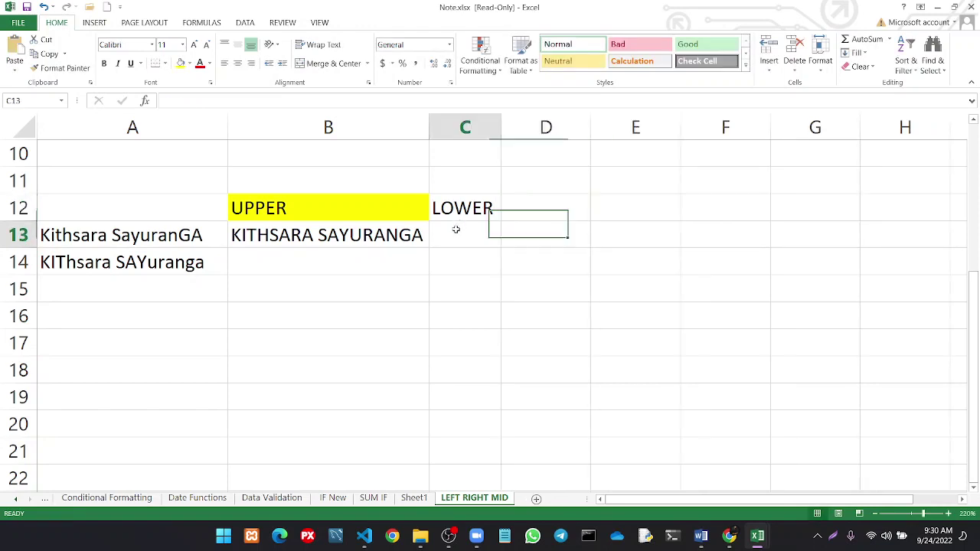
text(=l)
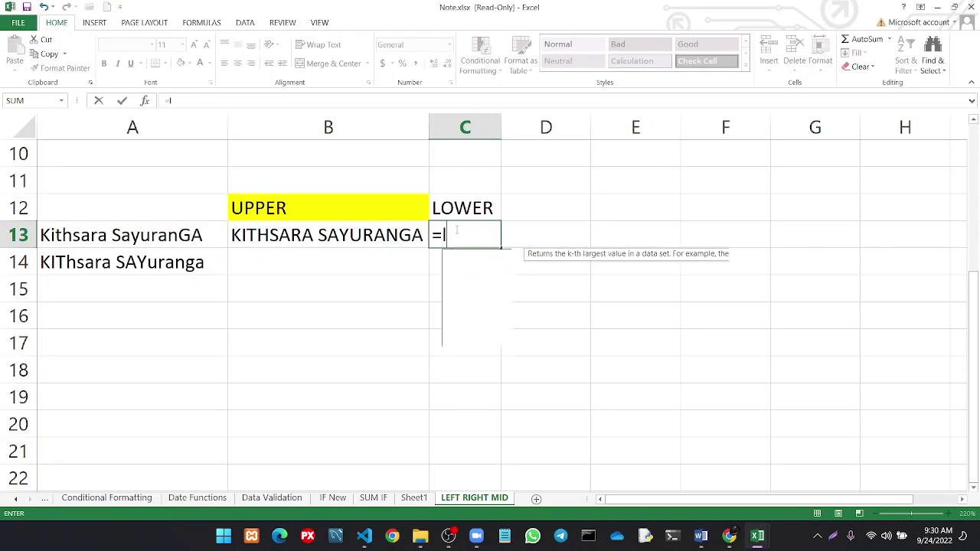
text(ower()
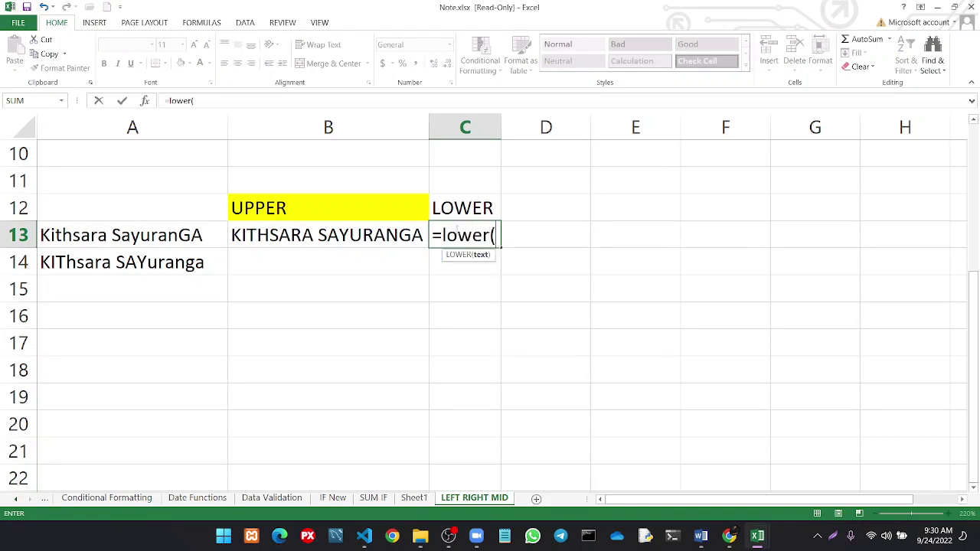
click(216, 235)
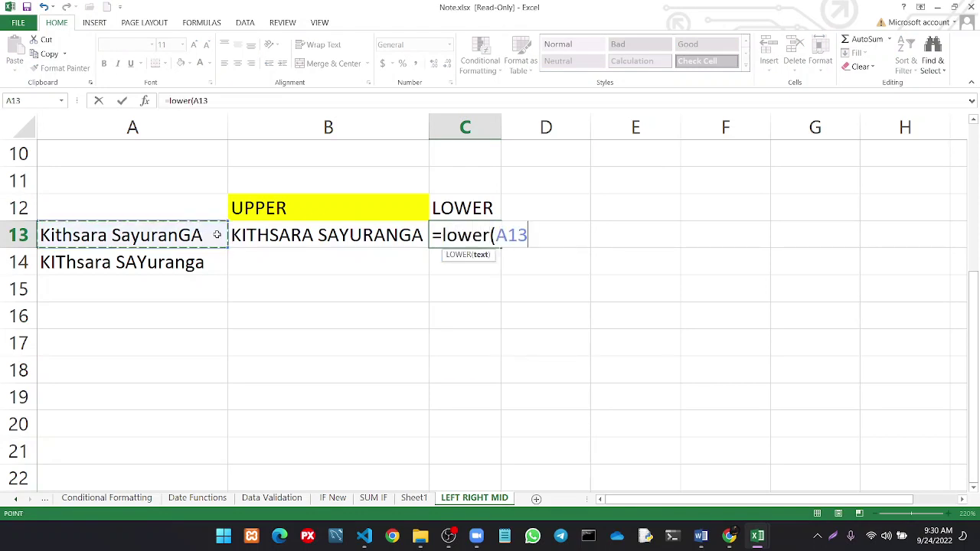
text())
key(Return)
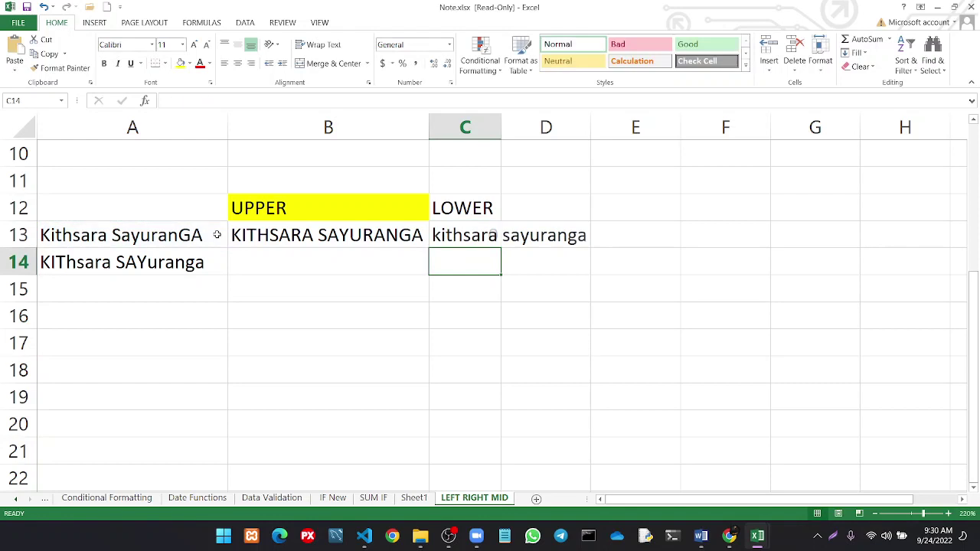
double_click(499, 125)
click(531, 217)
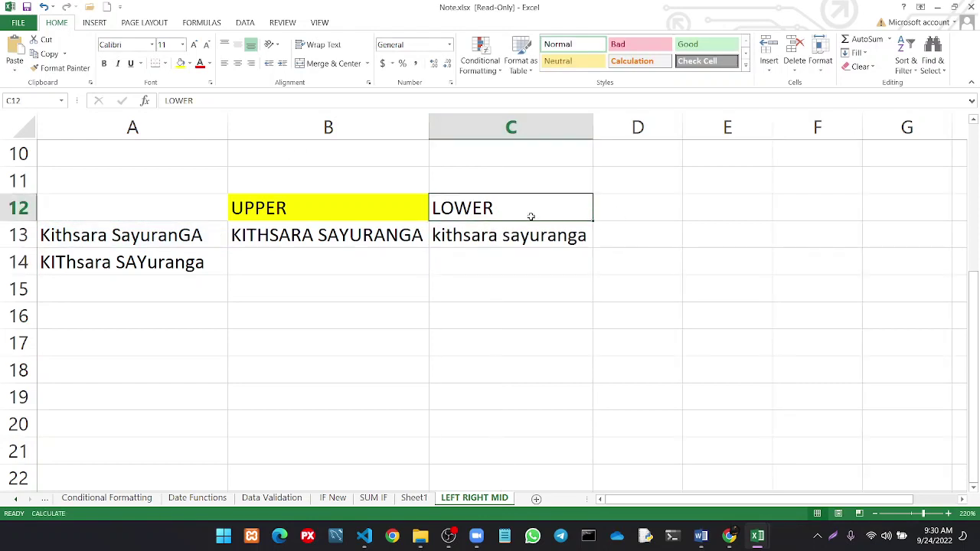
click(182, 62)
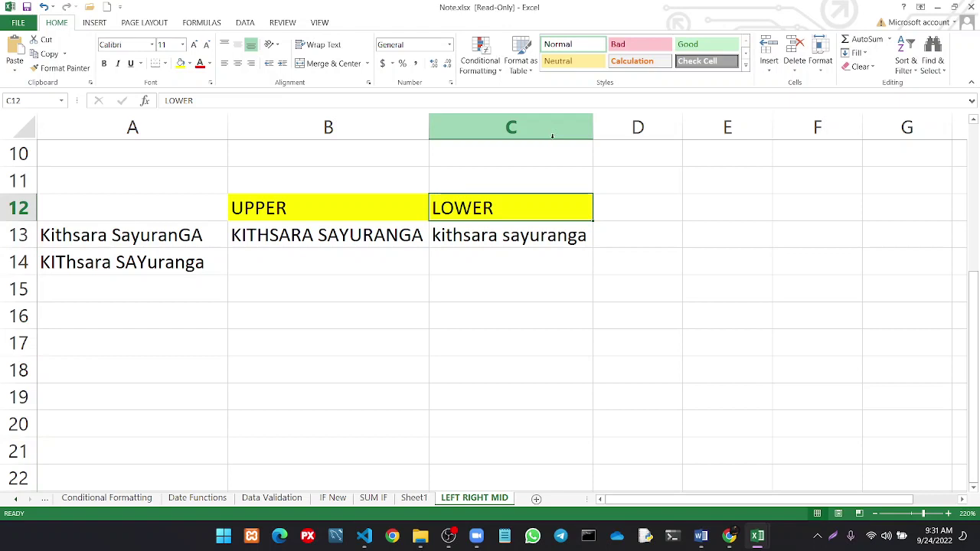
Type the heading PROPER in D12
click(630, 204)
key(F4)
text(P)
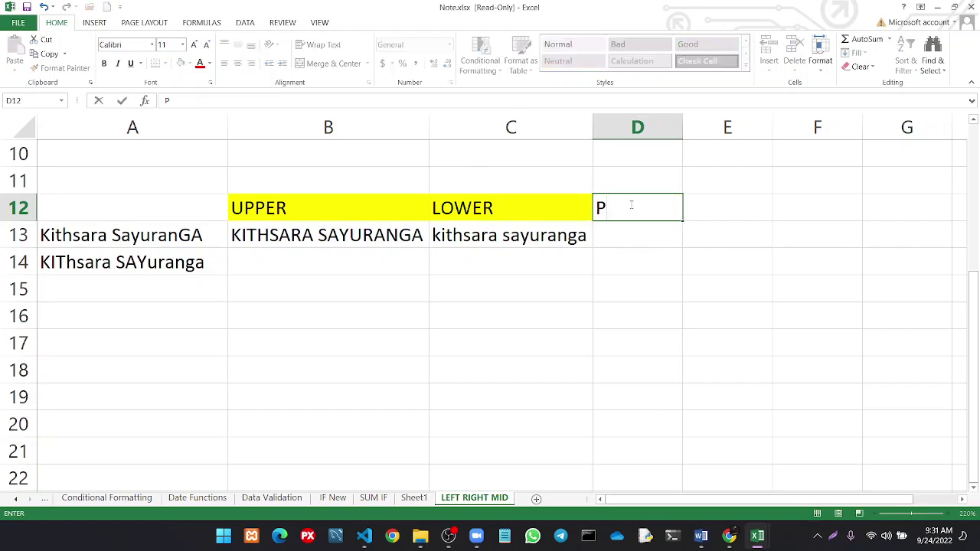
text(r)
key(BackSpace)
text(O)
key(BackSpace)
text(R)
text(OPER)
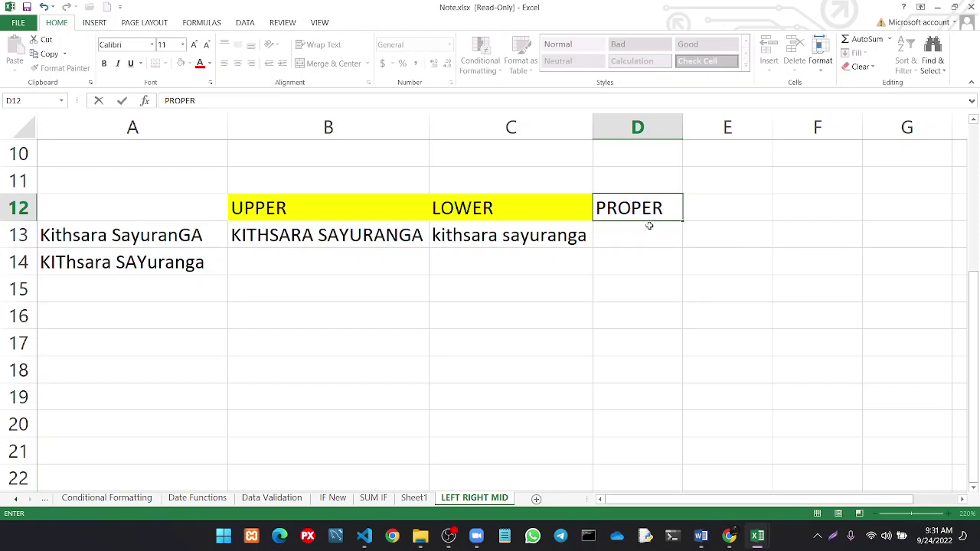
click(647, 230)
Enter =PROPER(A13) in D13, autofit column D, and fill the PROPER heading yellow
text(=)
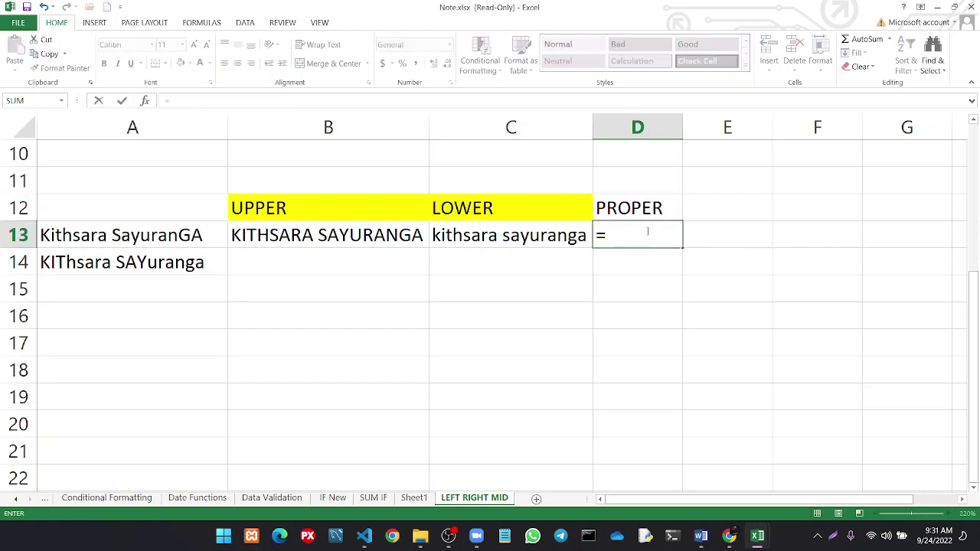
text(proper)
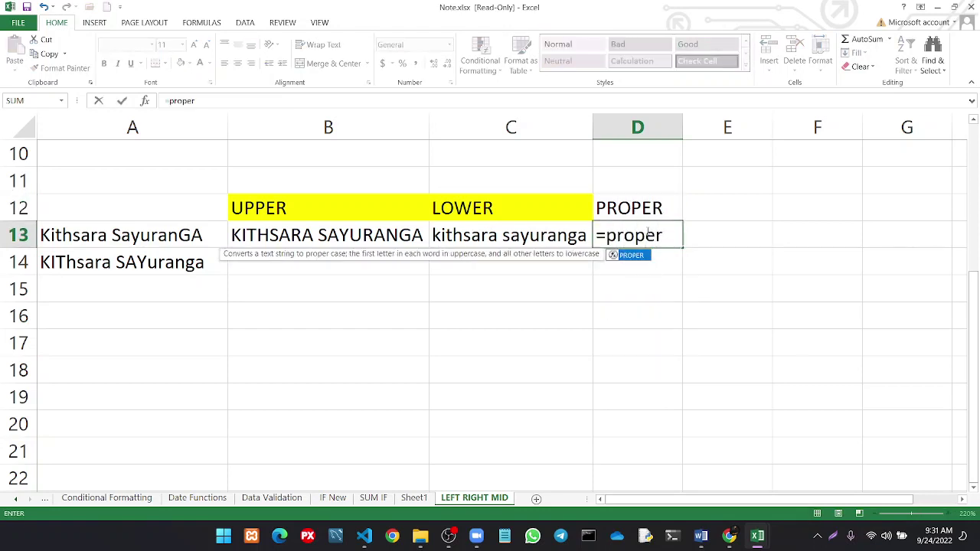
text(()
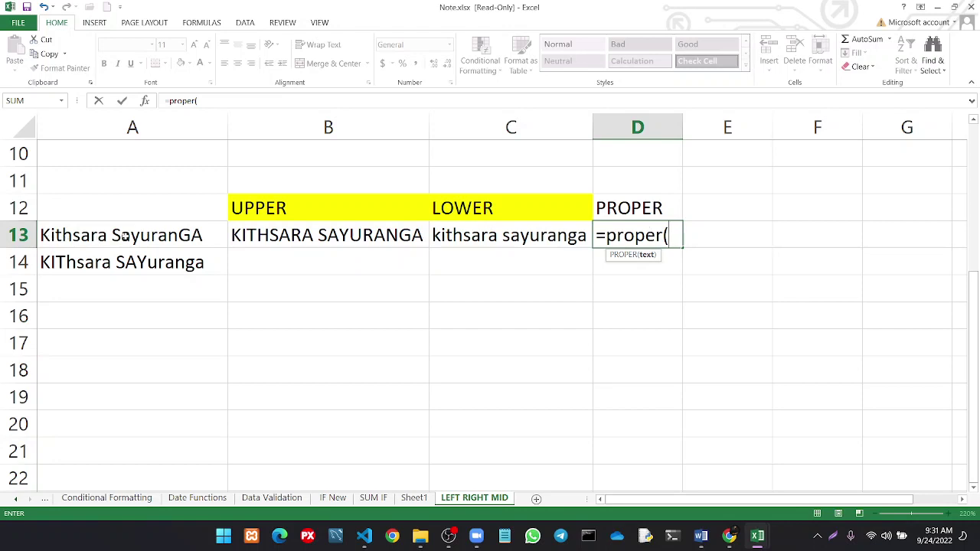
click(125, 237)
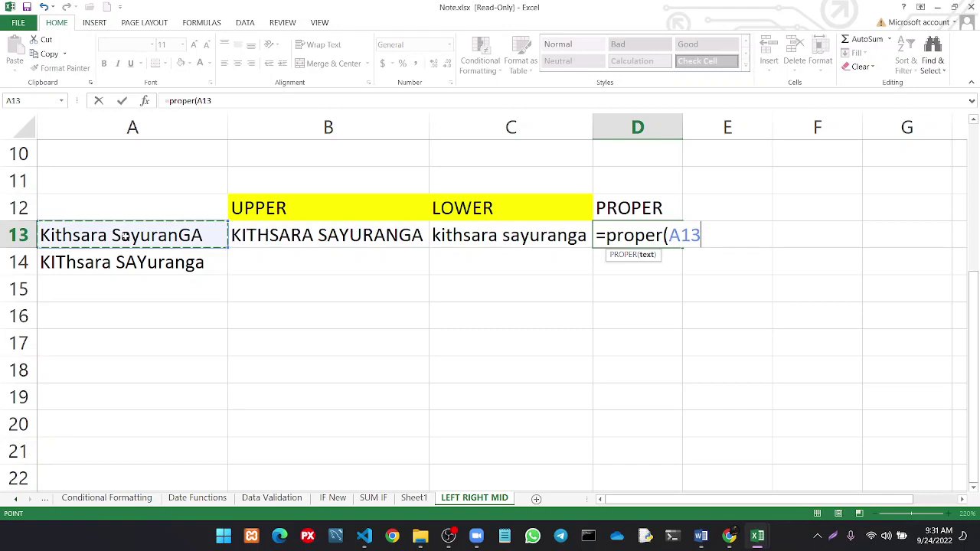
text())
key(Return)
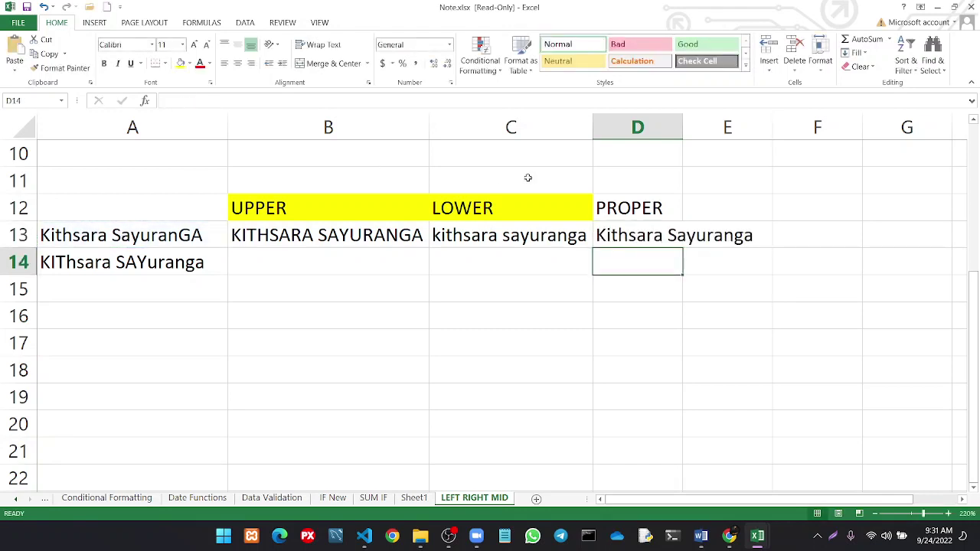
double_click(684, 138)
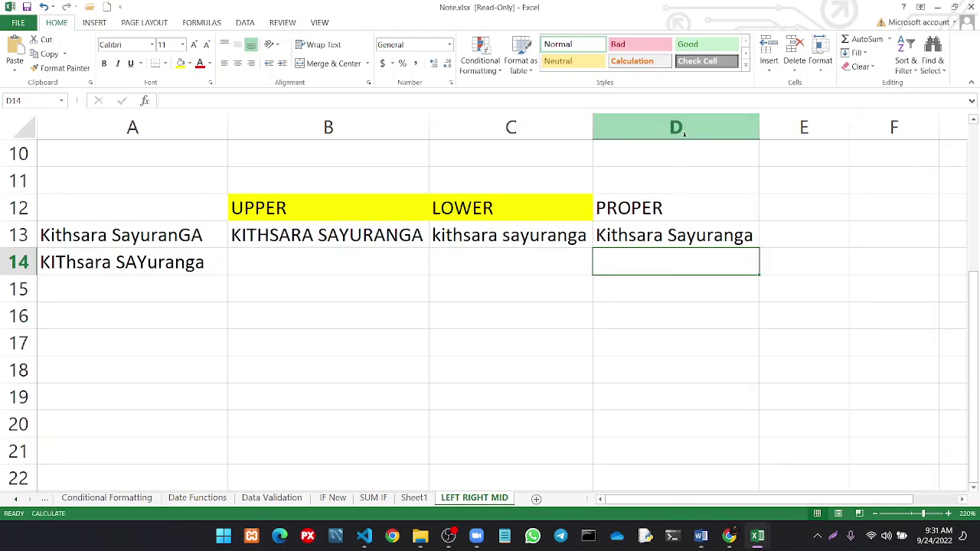
click(624, 208)
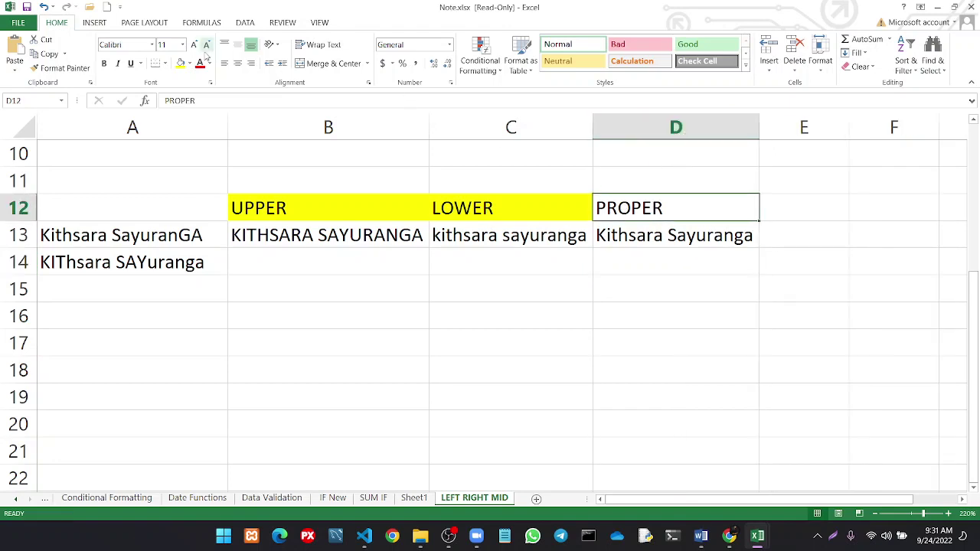
click(181, 63)
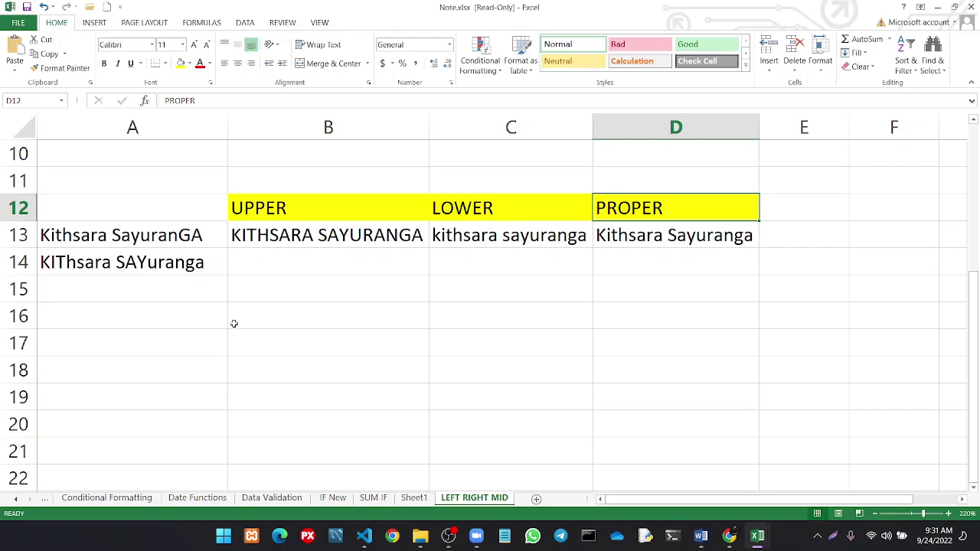
Enter =NOW() in B18 and re-commit it to refresh the date-time to 9/24/2022 9:32
click(258, 372)
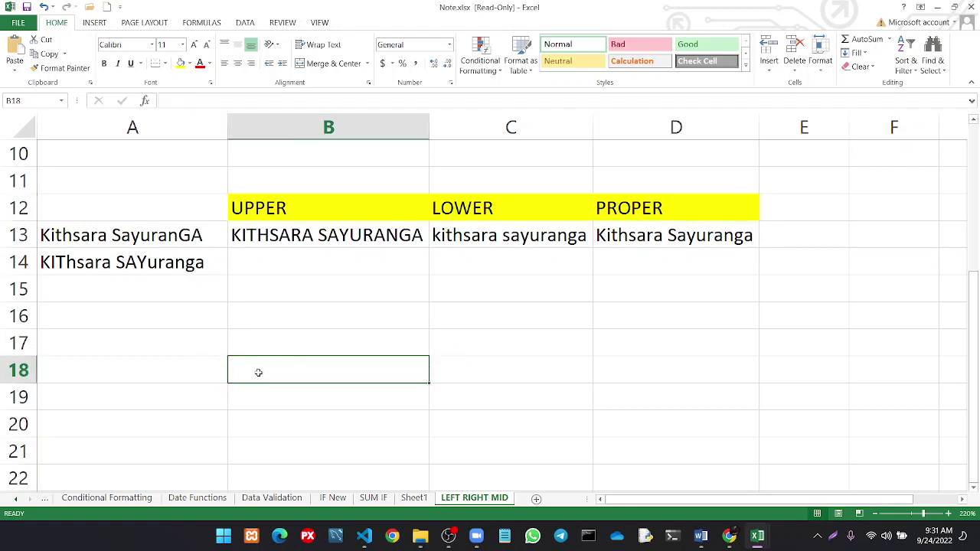
text(=now)
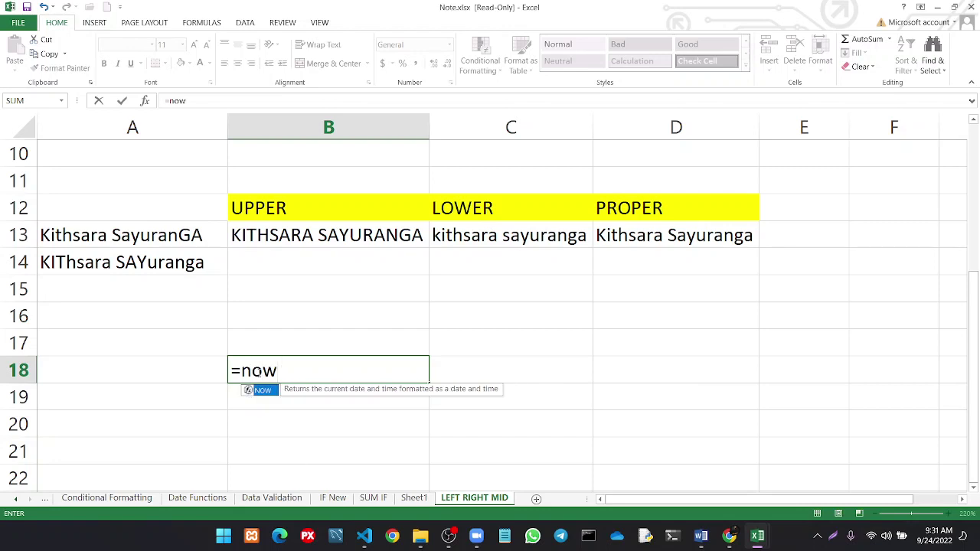
text(()
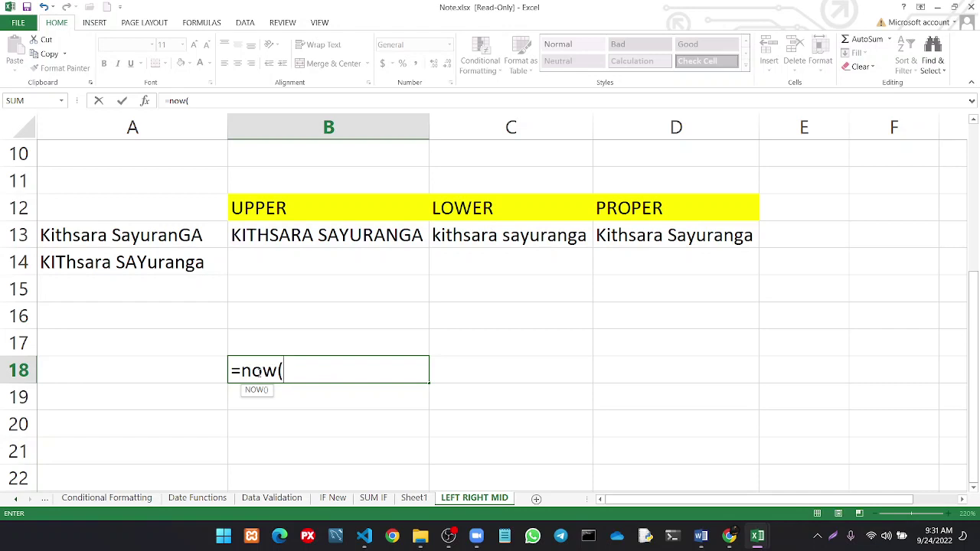
text())
key(Return)
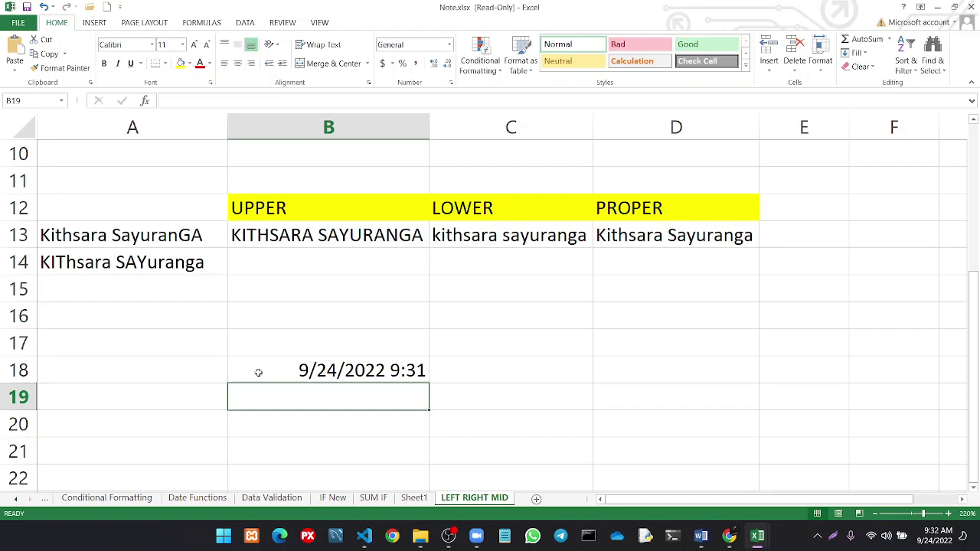
double_click(258, 372)
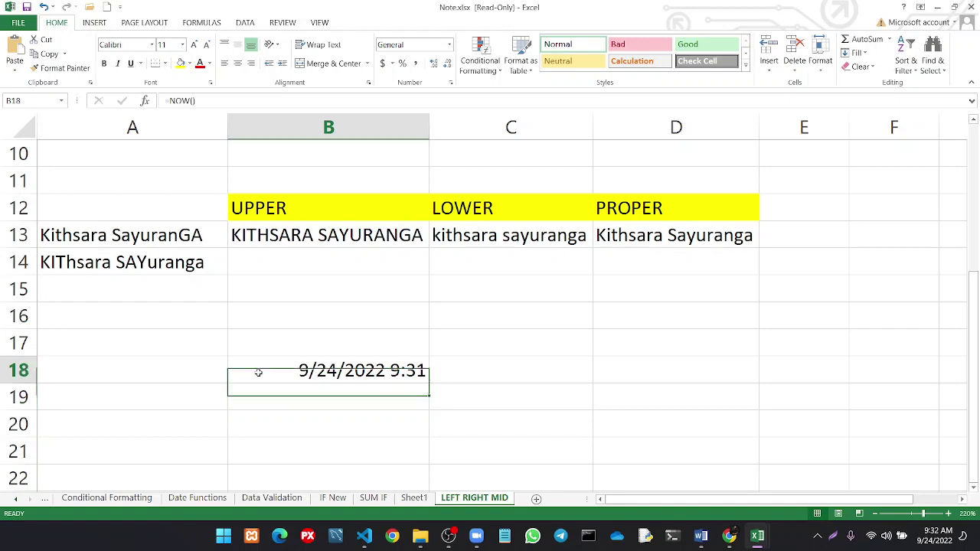
click(306, 369)
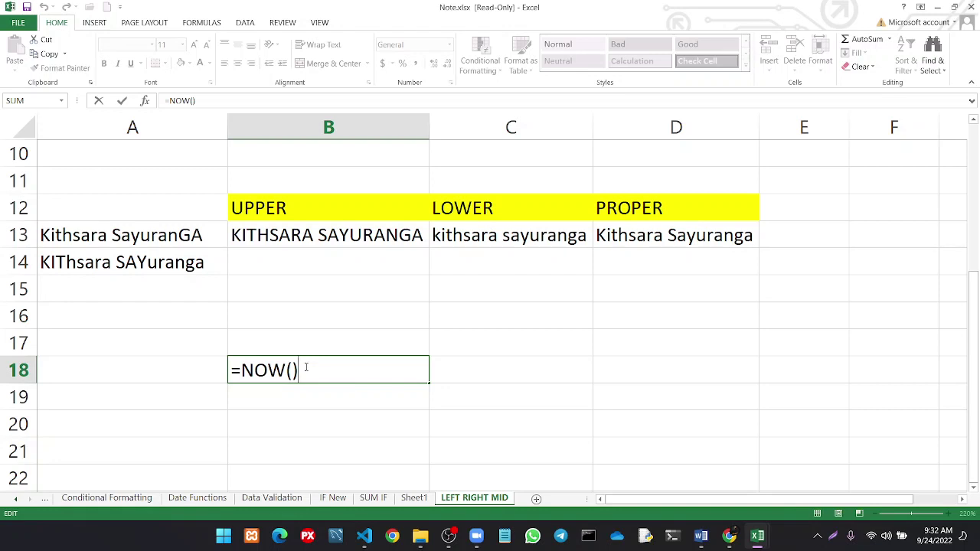
key(Return)
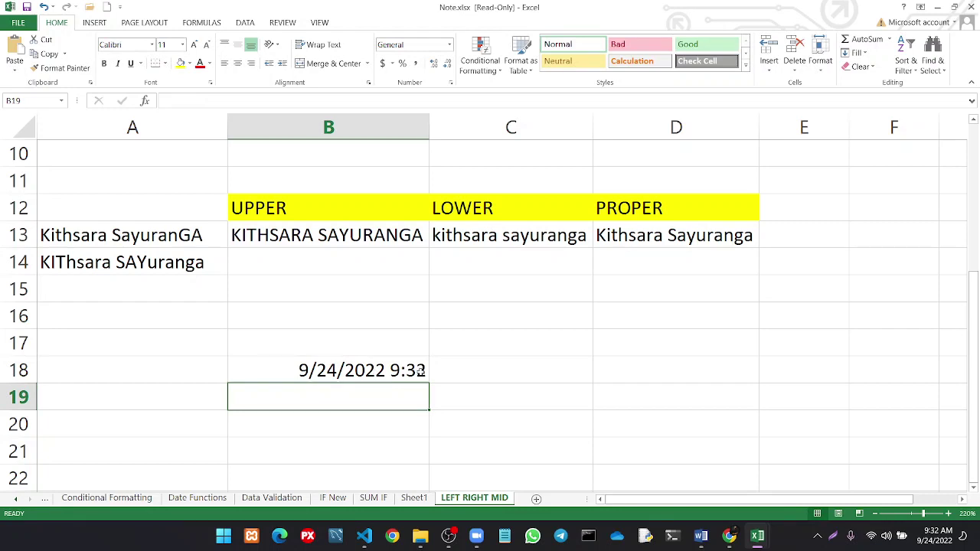
click(476, 396)
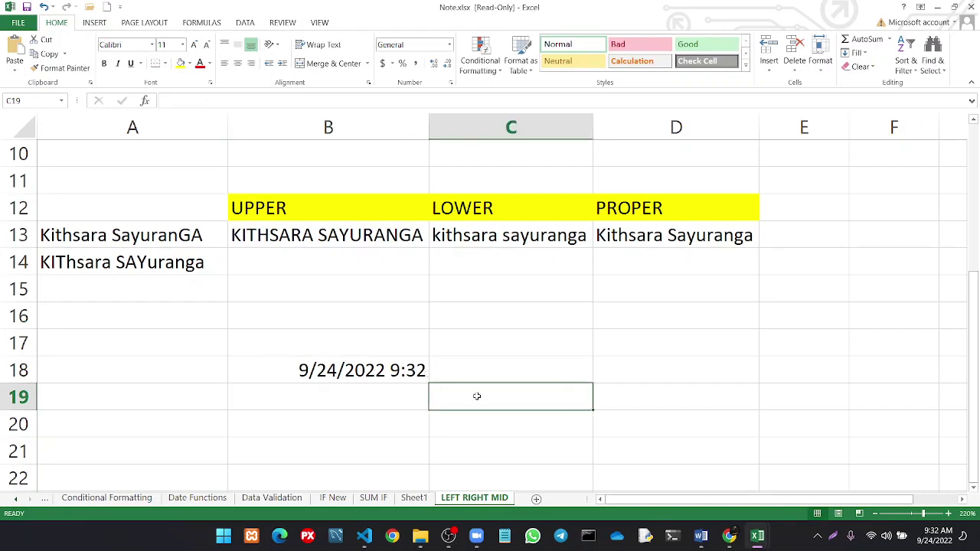
Add a NOW heading in B17 with a yellow fill
click(374, 342)
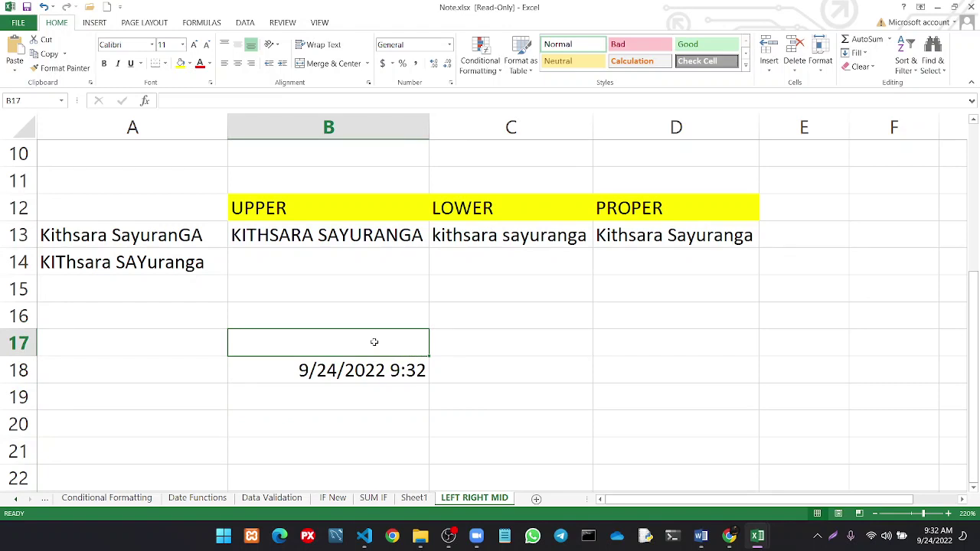
text(NOW)
click(468, 377)
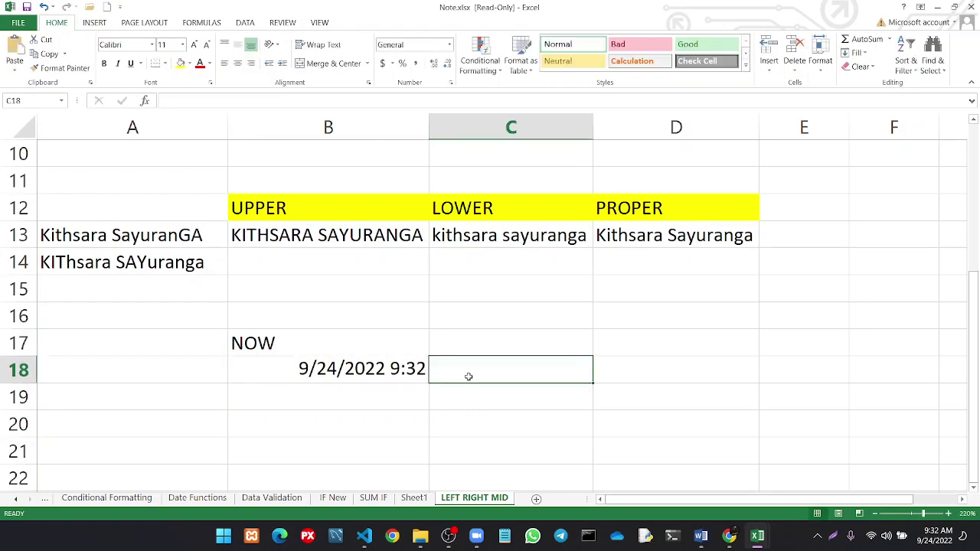
click(310, 346)
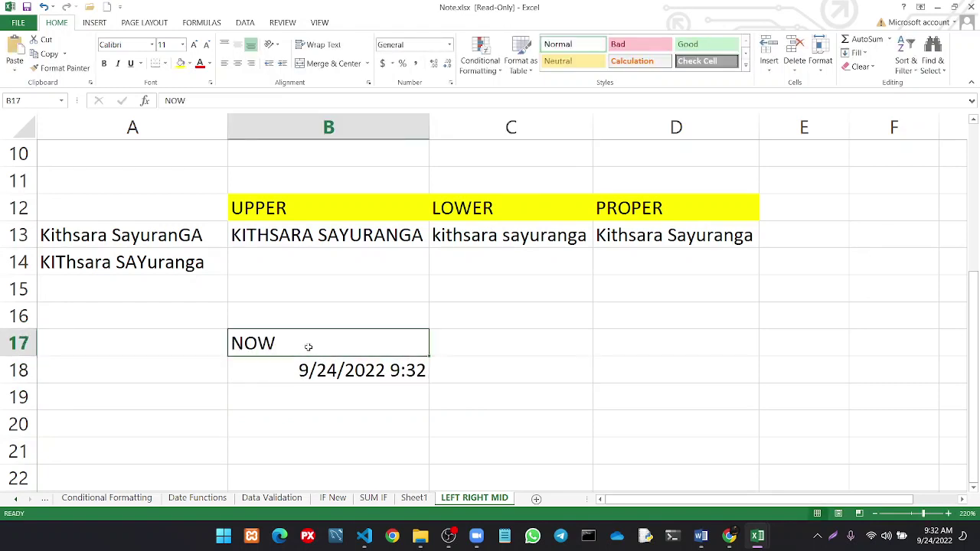
click(181, 63)
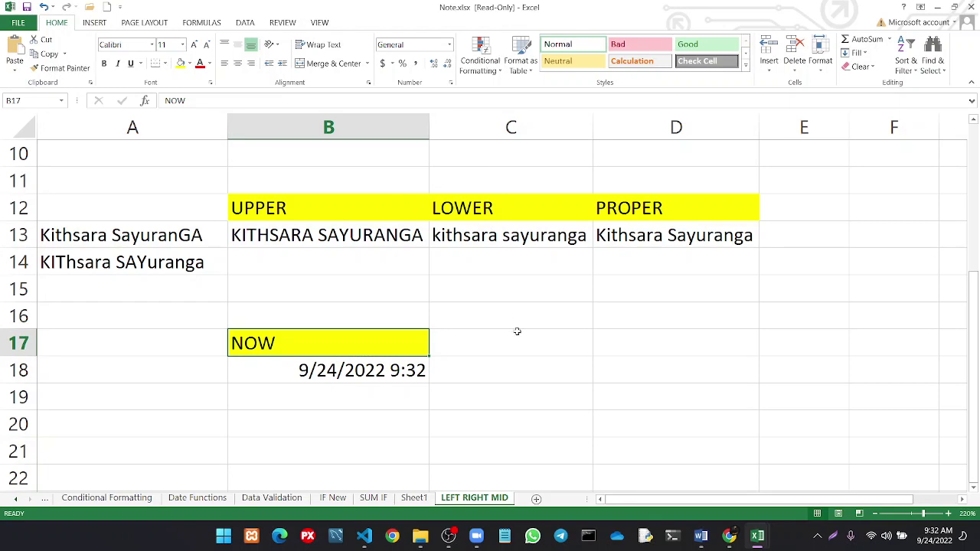
click(519, 363)
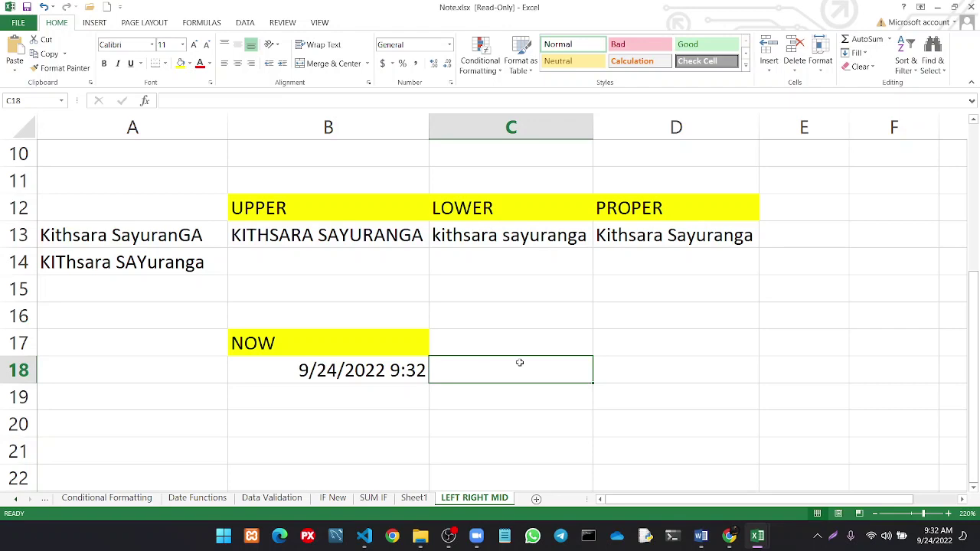
Enter =DAY(B18) in C19 so it returns 24
click(361, 409)
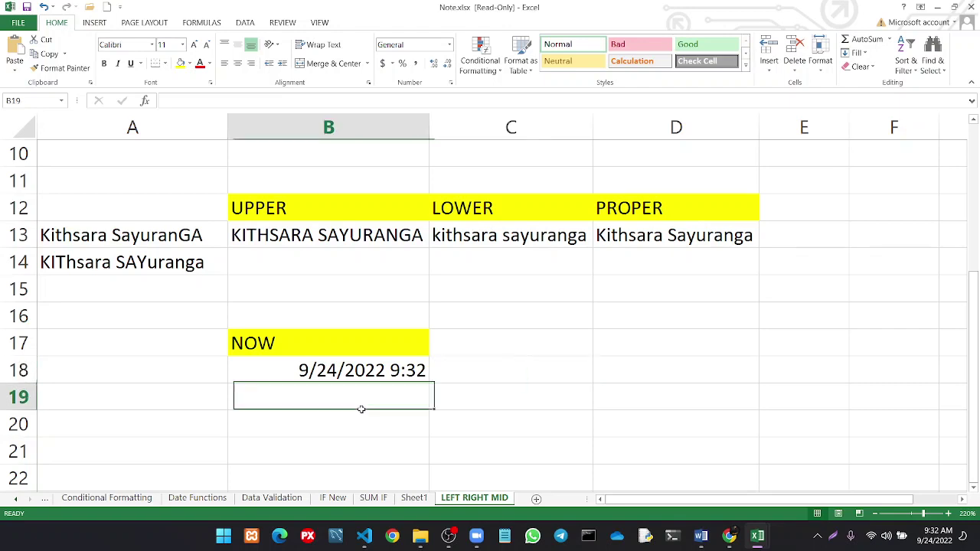
click(488, 398)
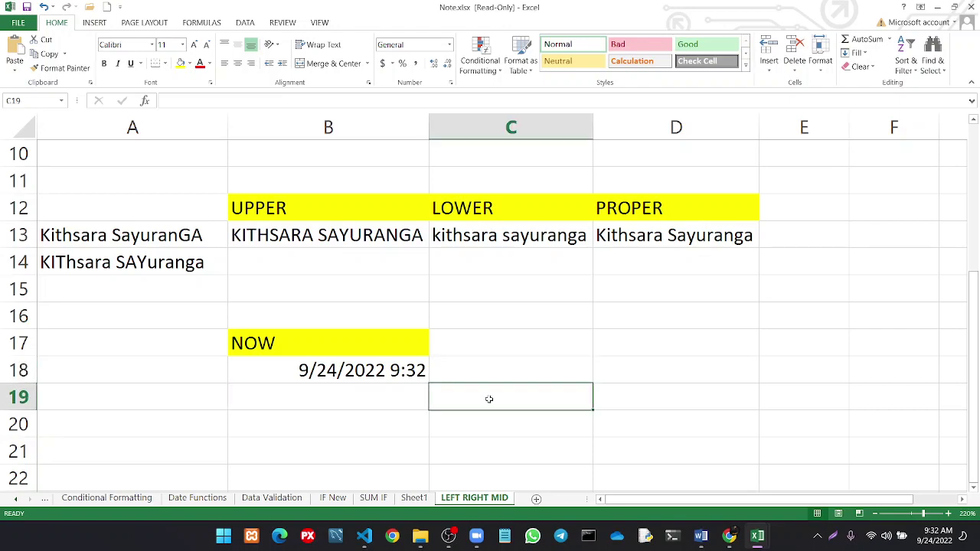
text(=da)
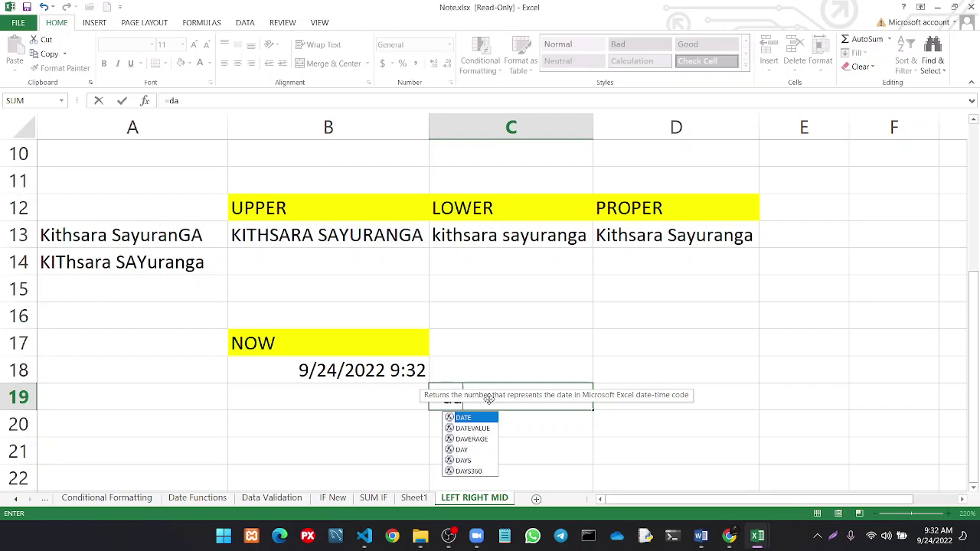
text(y()
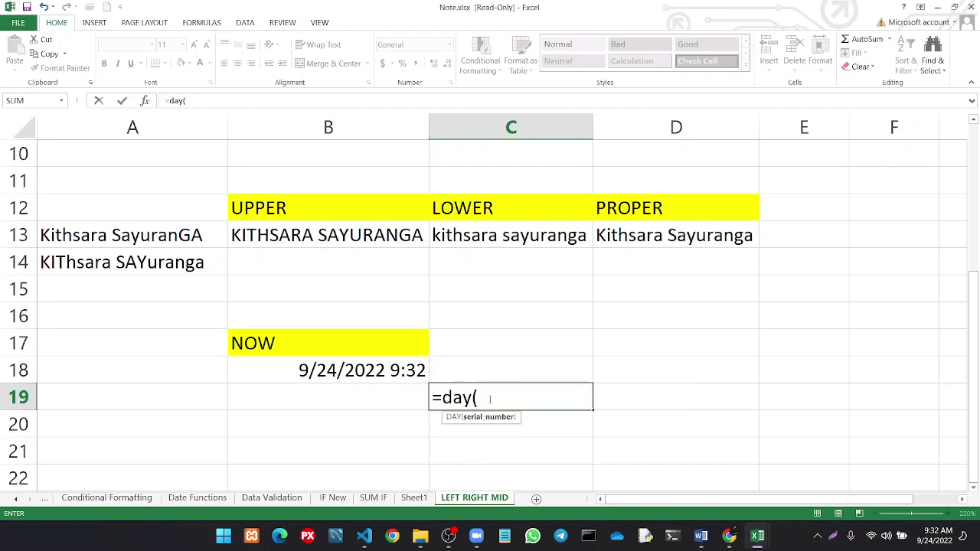
click(393, 375)
text())
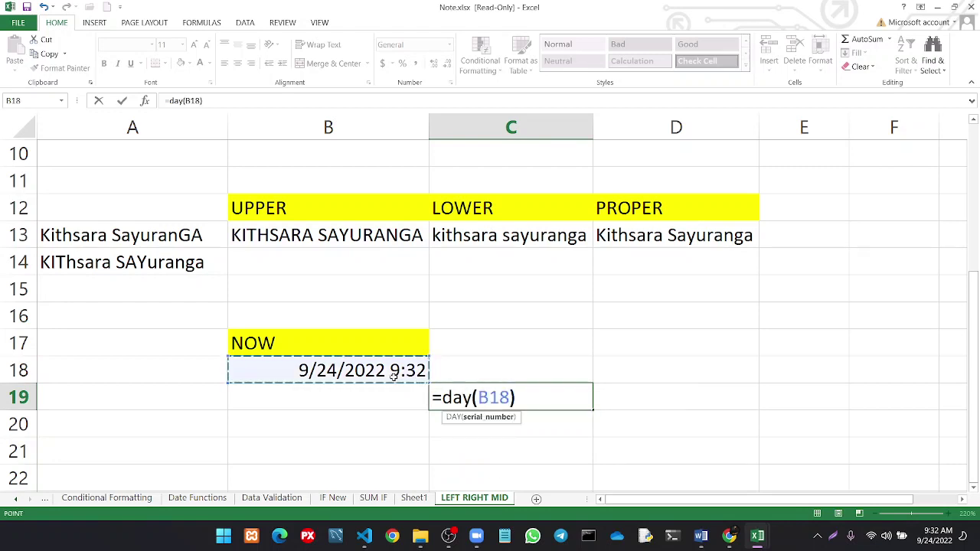
key(Return)
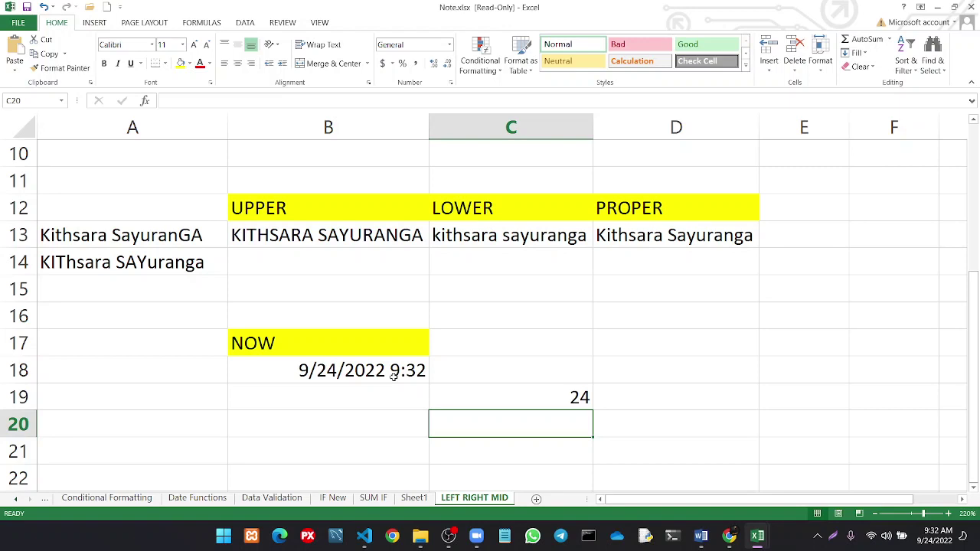
Add a DAY heading in C17 and fill it yellow
click(524, 349)
double_click(525, 349)
text(DAY)
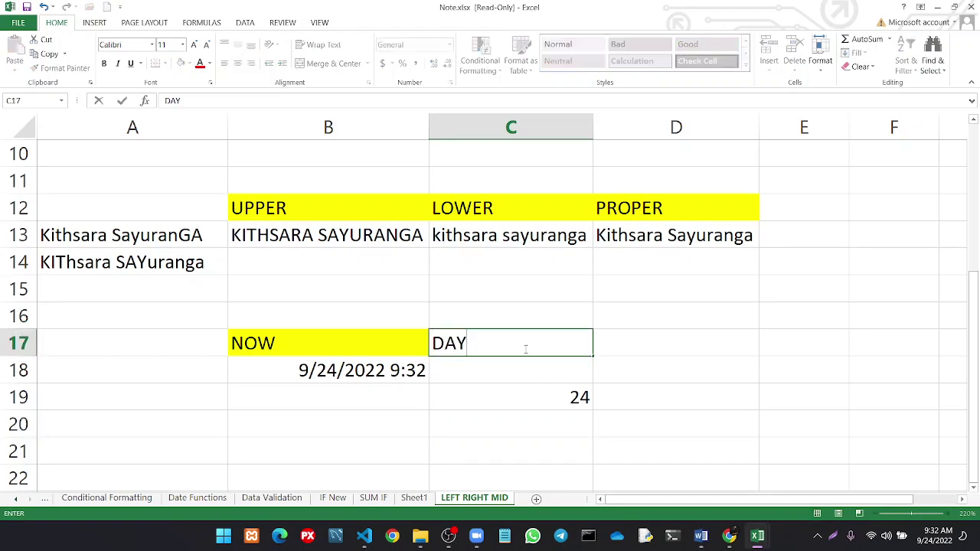
click(450, 375)
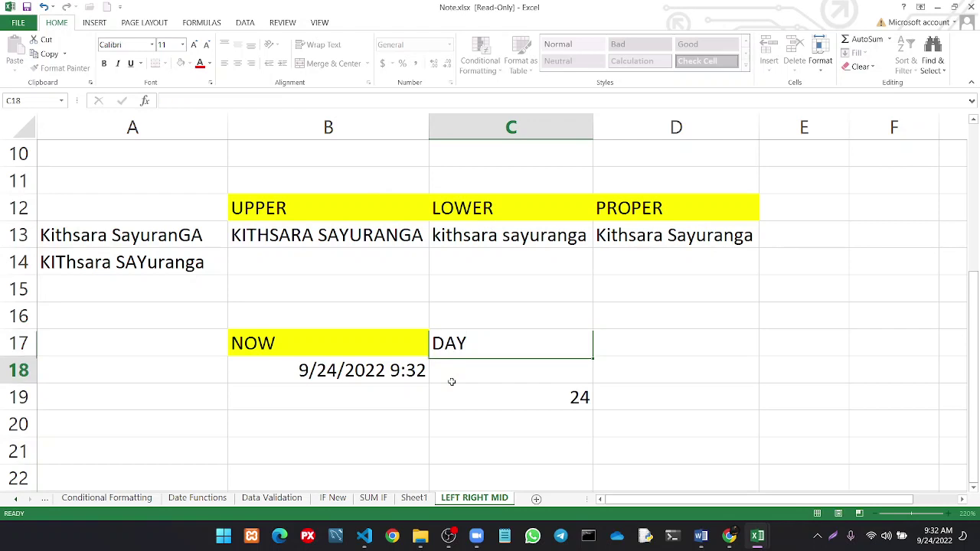
click(481, 348)
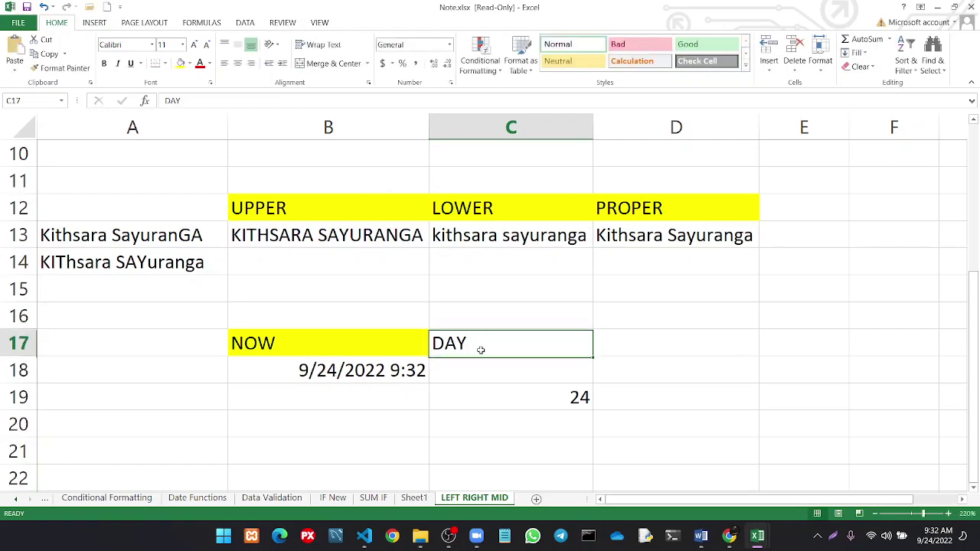
click(181, 64)
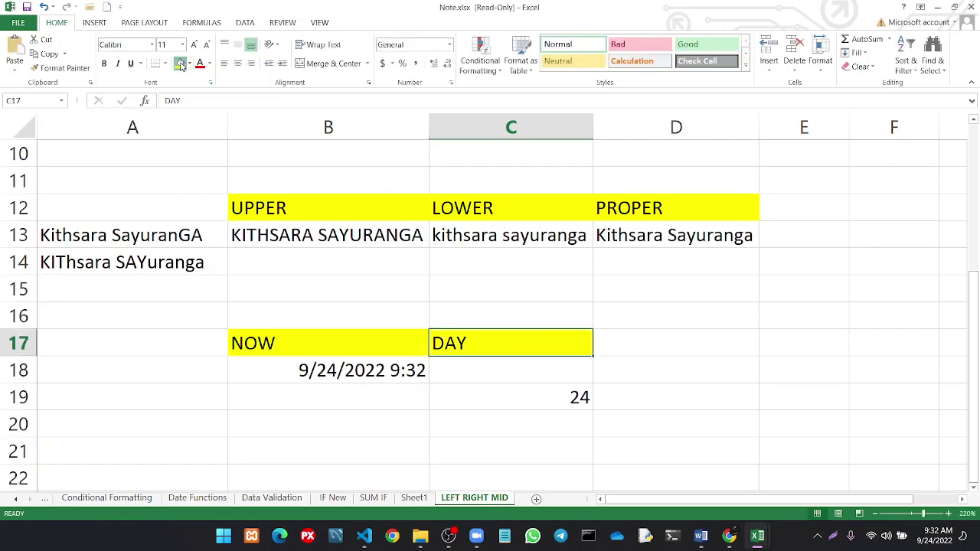
click(635, 339)
Add a MONTH heading in D17 with a yellow fill, dismissing the OneDrive window
text(MO)
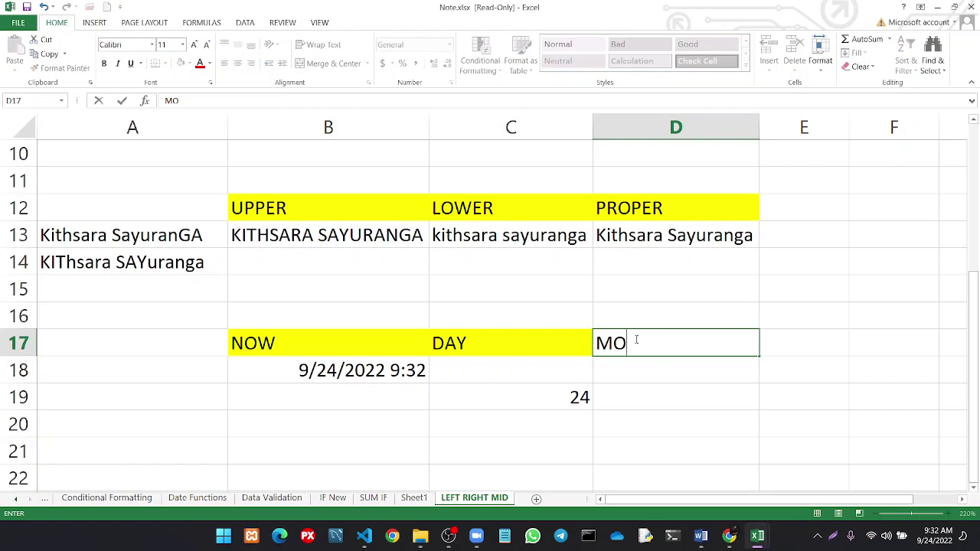
text(NTH)
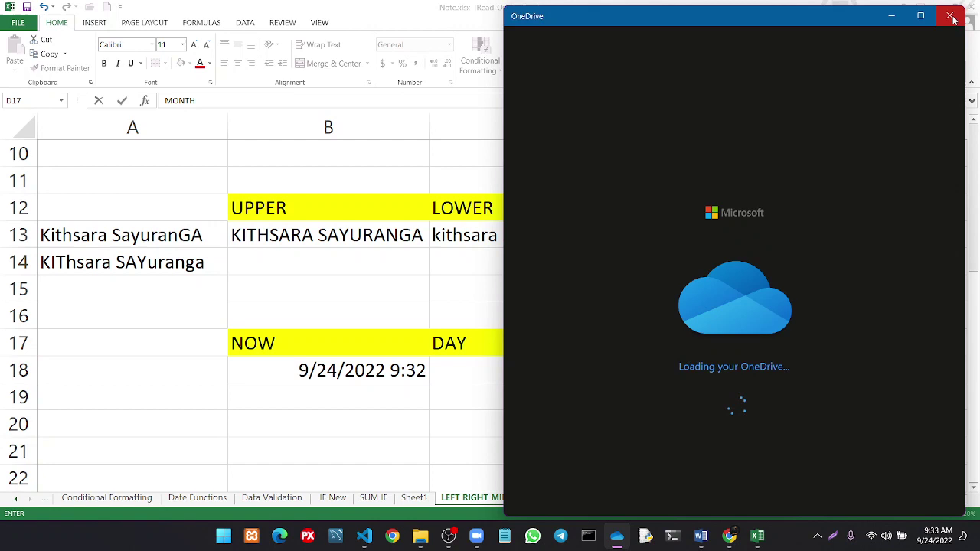
click(949, 16)
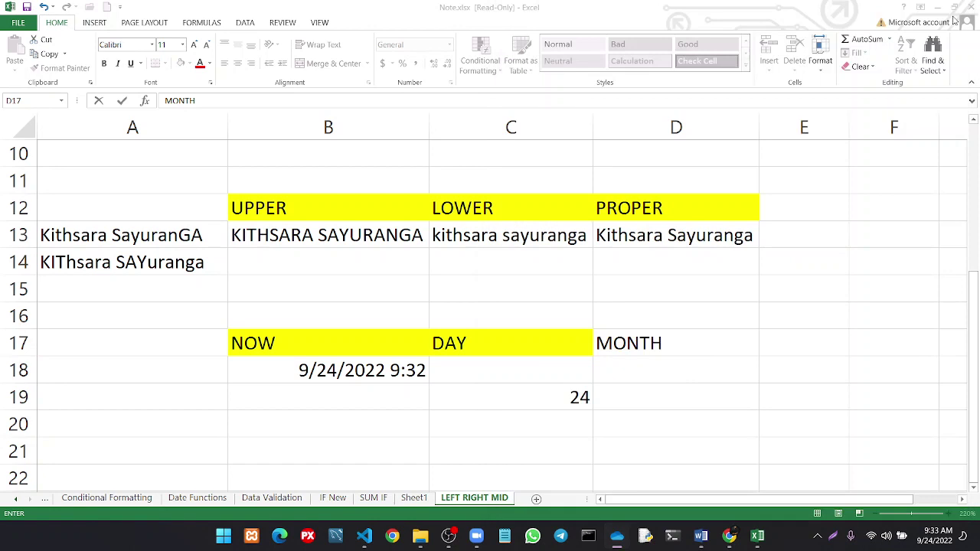
click(651, 395)
click(685, 344)
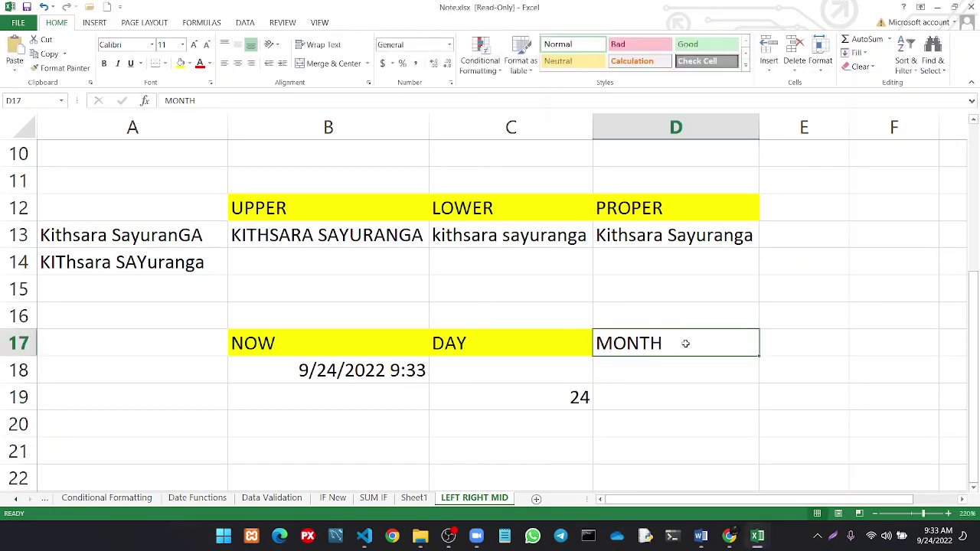
click(181, 63)
Enter =MONTH(B18) in D19 so it returns 9
click(651, 393)
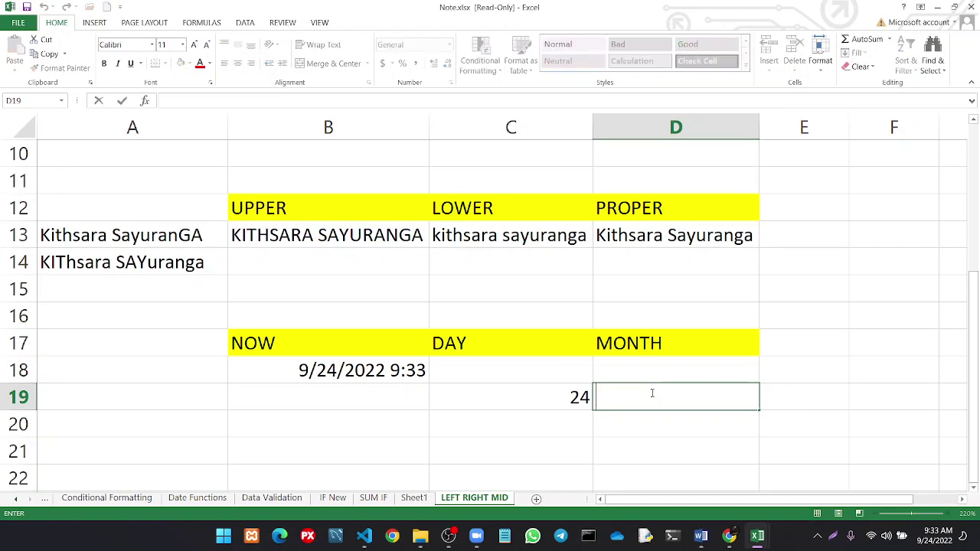
text(=month)
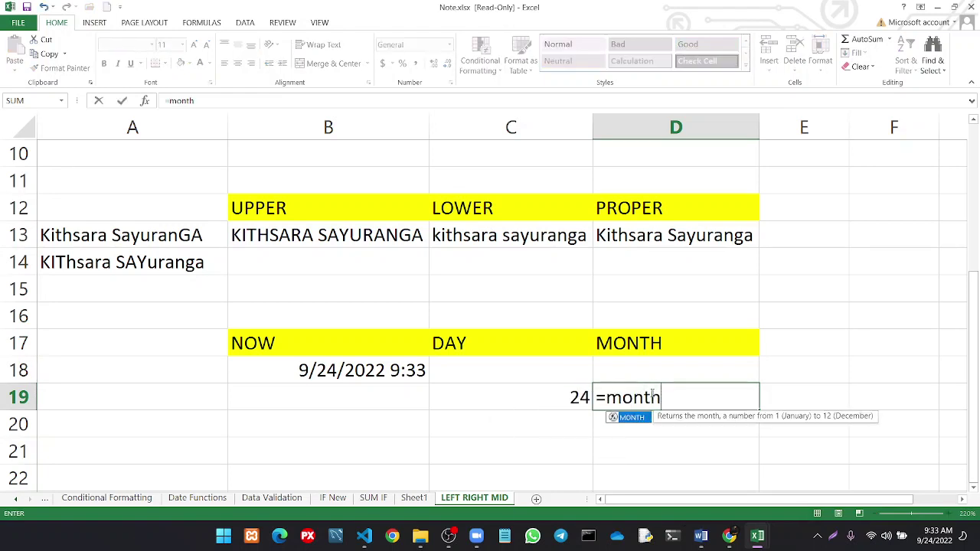
text(()
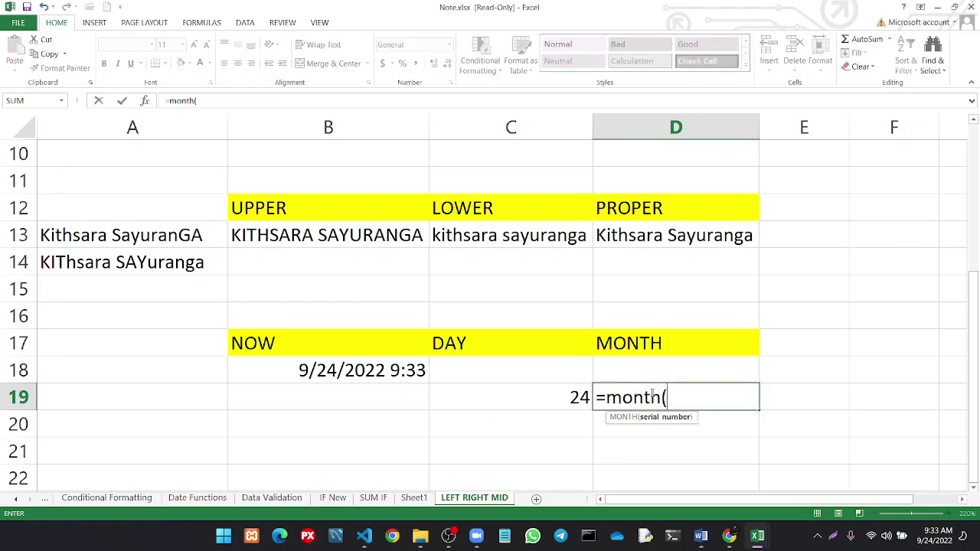
click(420, 370)
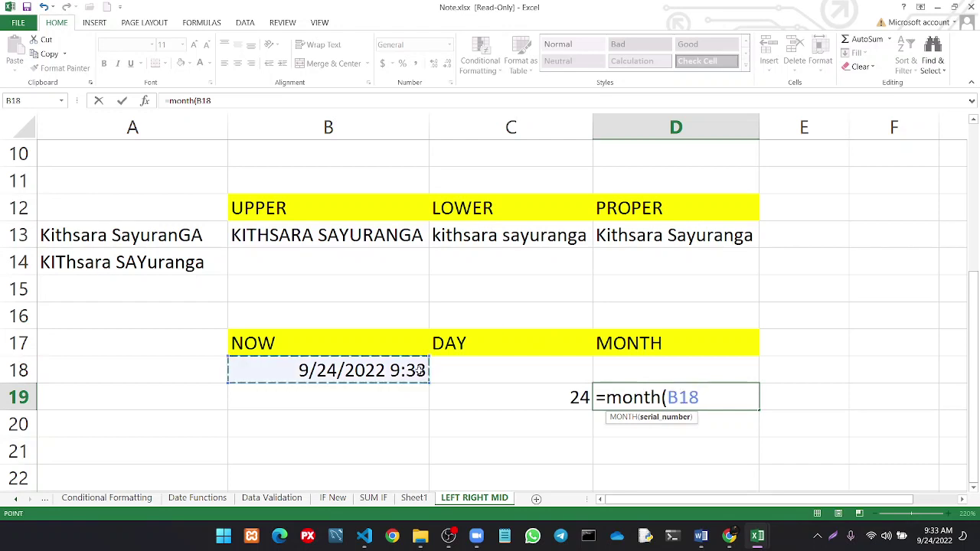
text())
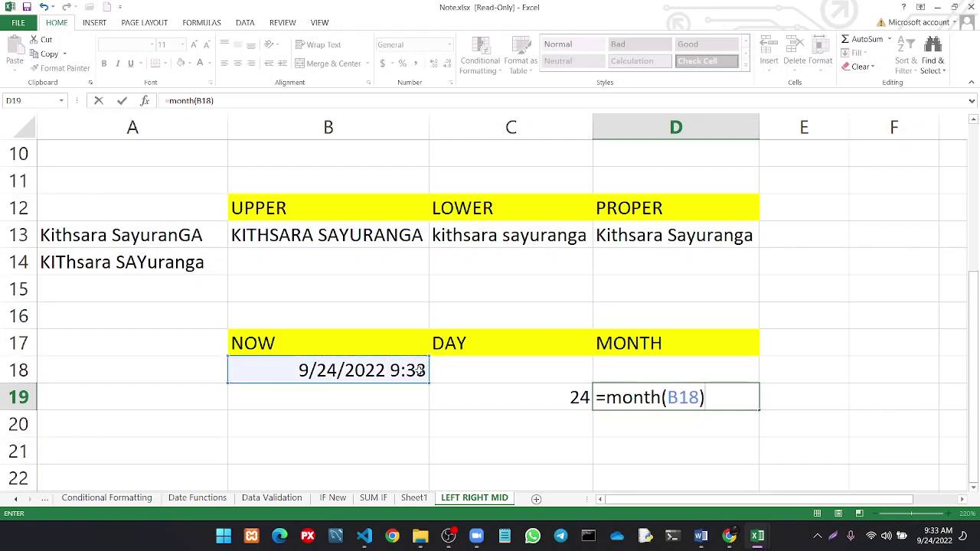
key(Return)
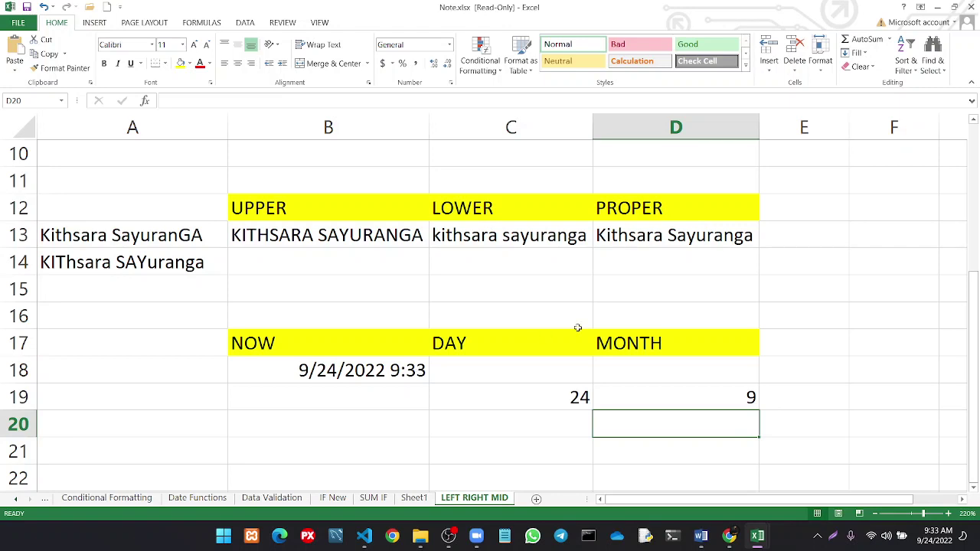
click(785, 351)
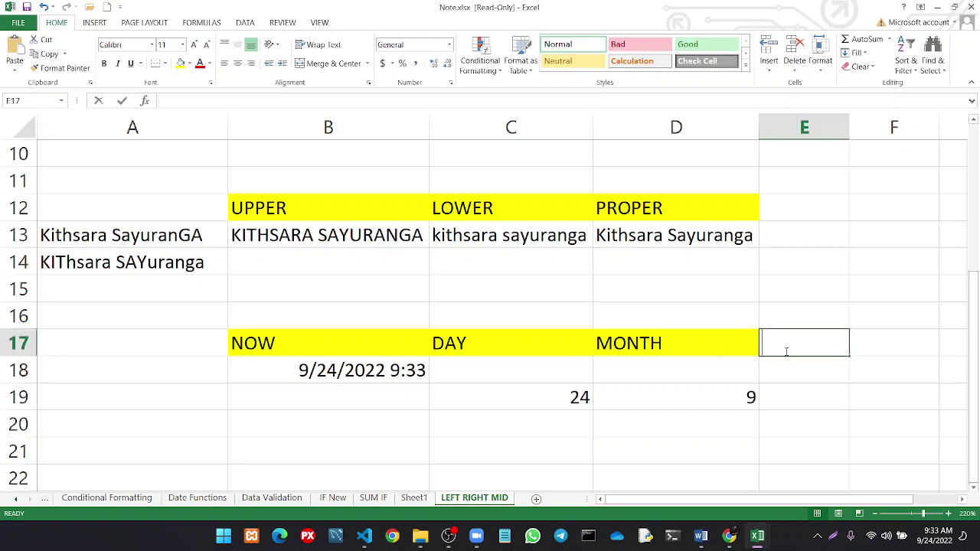
Add a YEAR heading in E17 and autofit column E to it
text(YE)
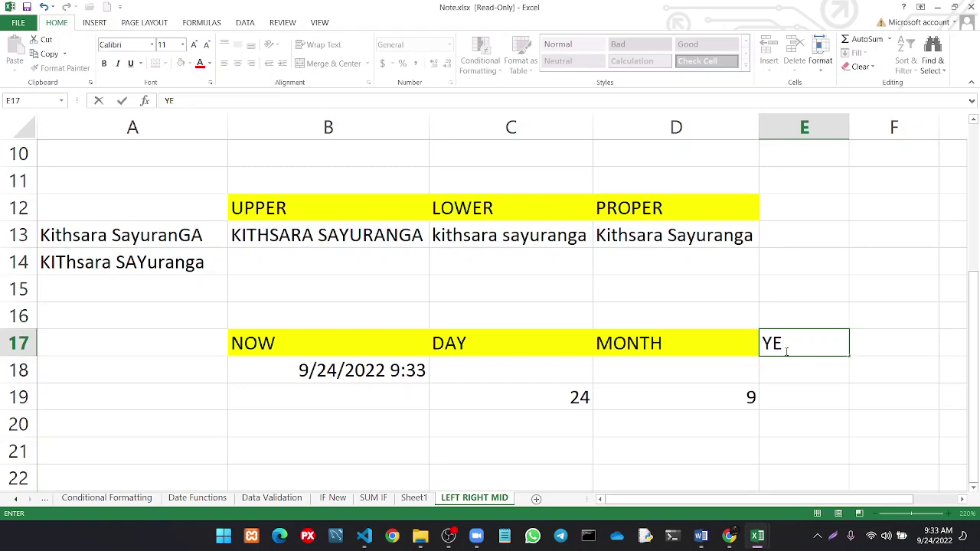
text(AR)
click(884, 342)
double_click(848, 135)
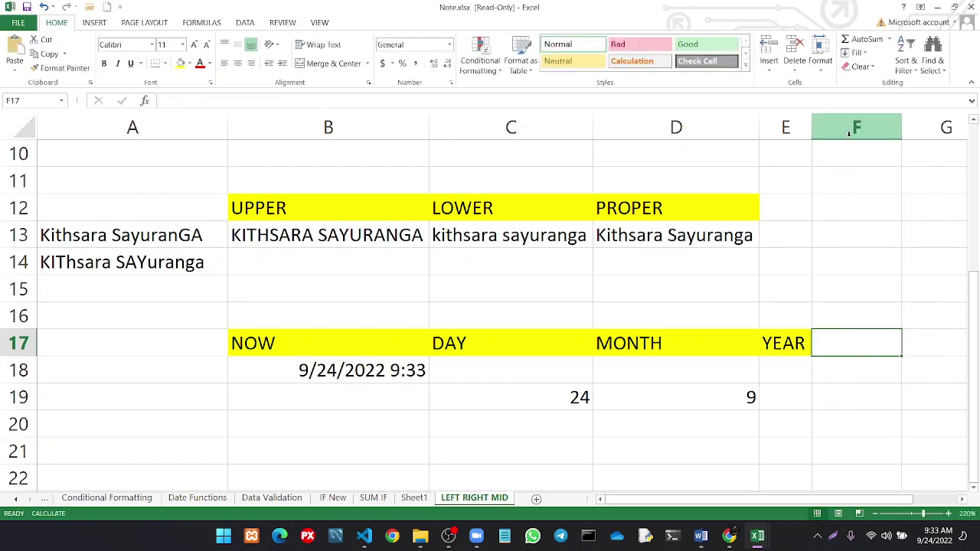
Enter =YEAR(B18) in E19 returning 2022 and drag column E wider
click(780, 396)
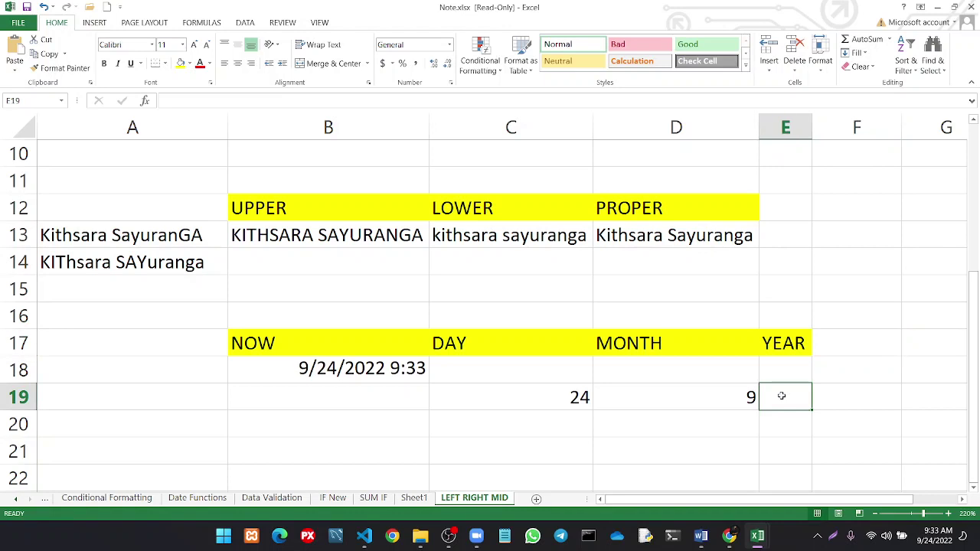
text(=year)
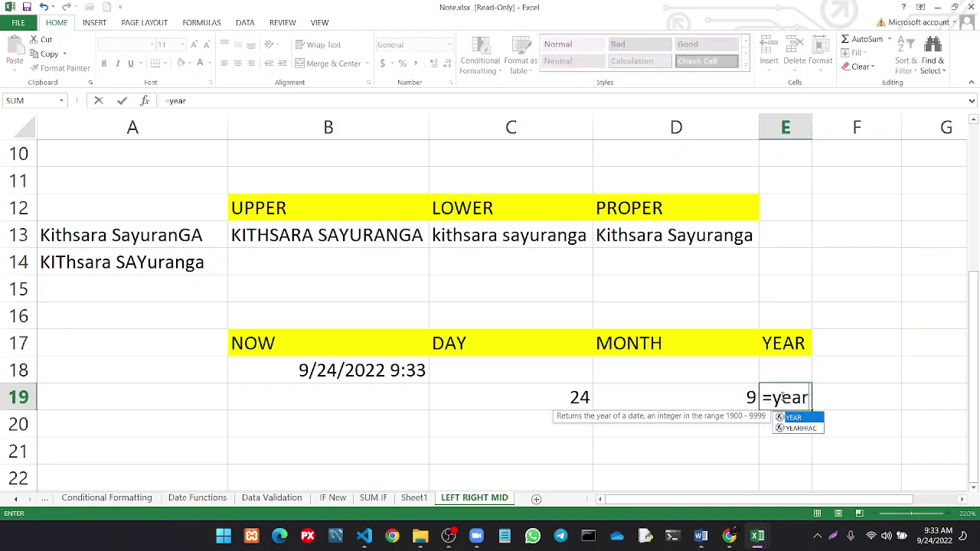
text(()
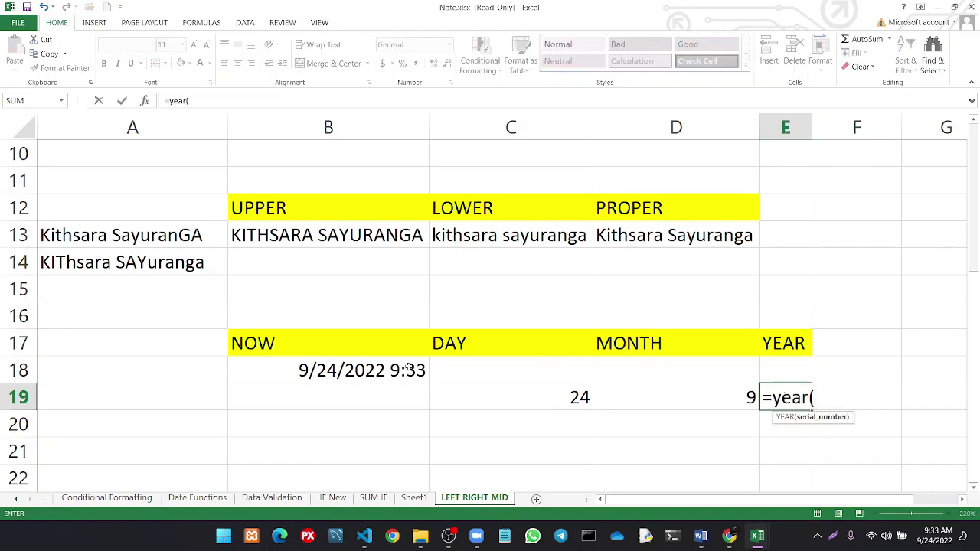
click(408, 368)
text())
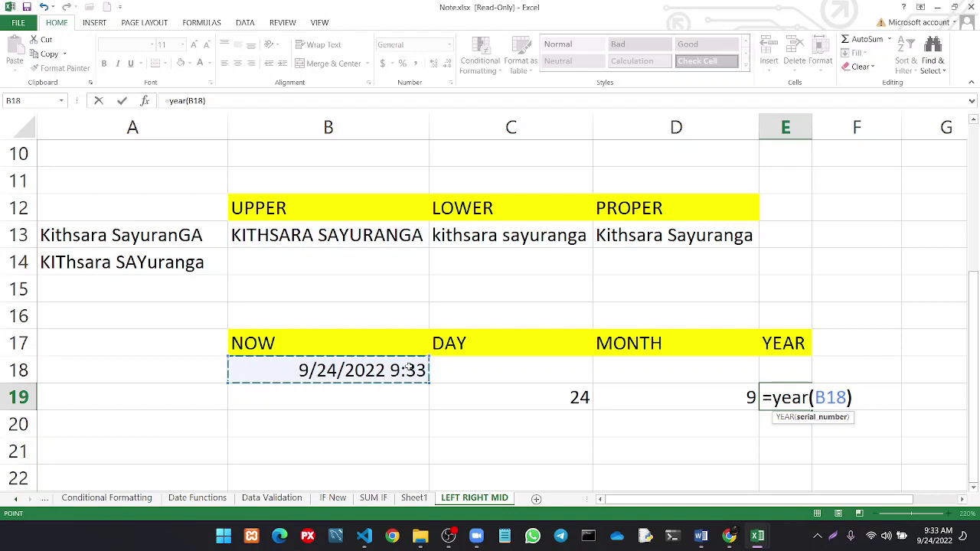
key(Return)
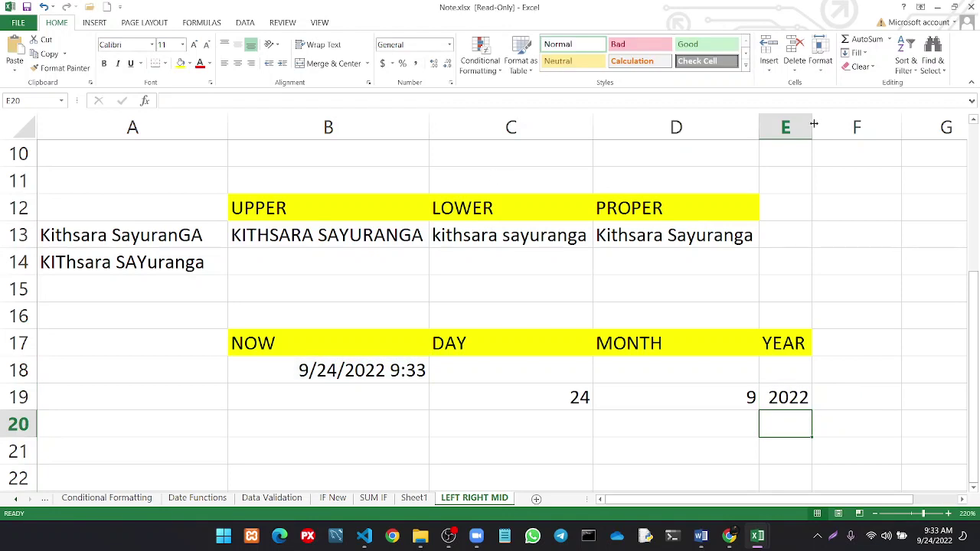
drag(813, 124, 859, 124)
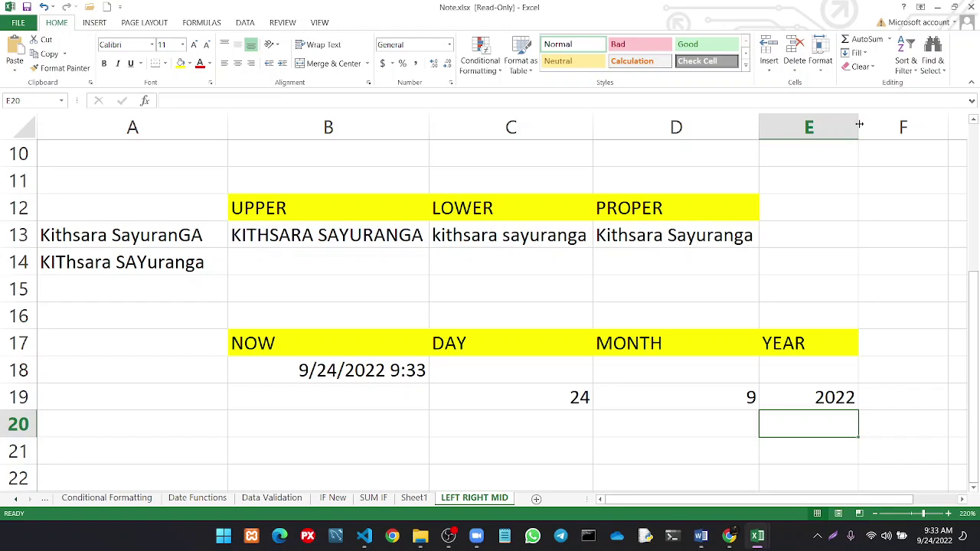
Scroll the sheet and hide the screen recorder window
scroll(525, 299, down, 1)
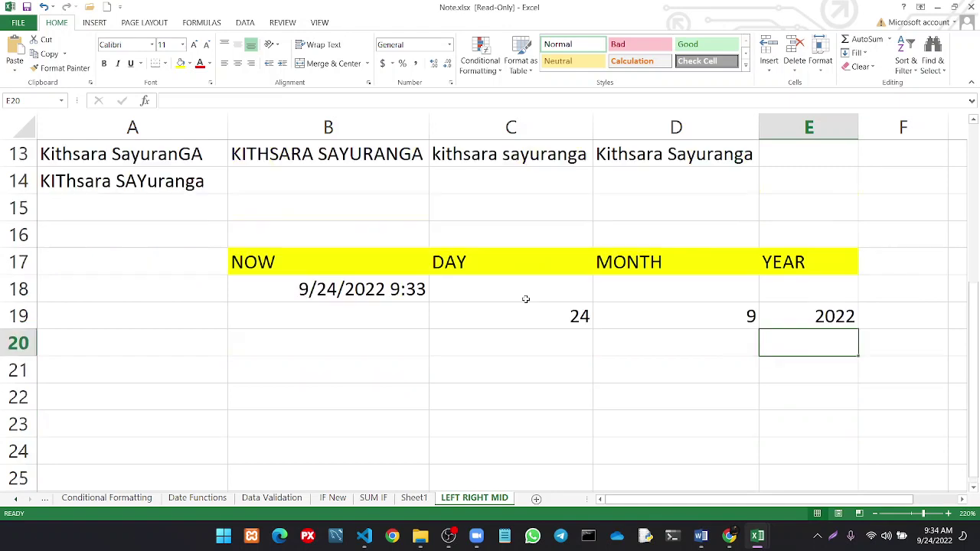
scroll(525, 299, up, 1)
scroll(525, 299, up, 3)
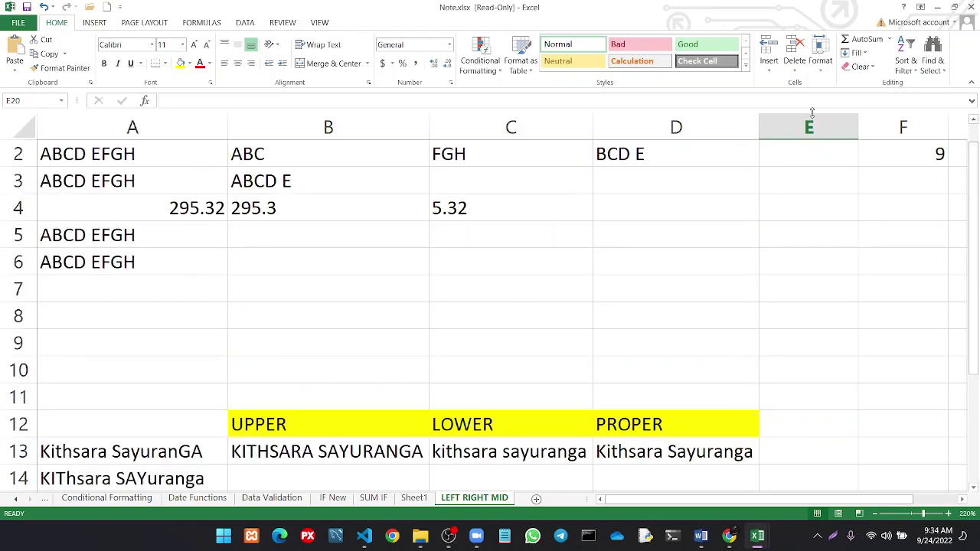
click(447, 536)
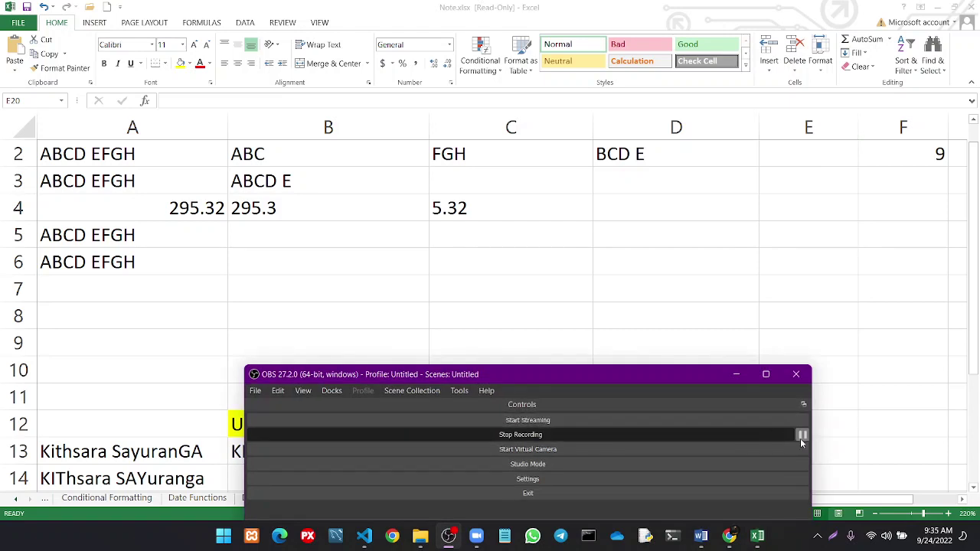
click(733, 376)
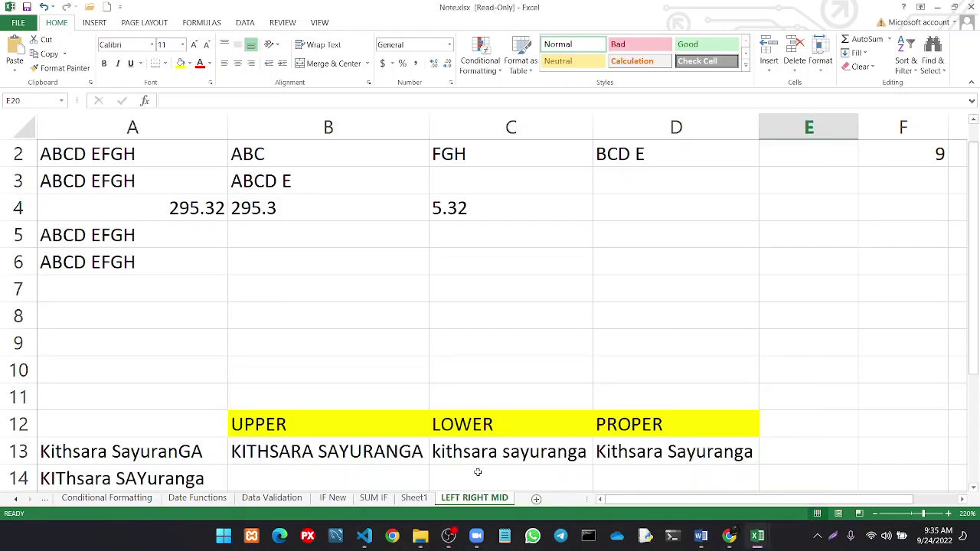
Browse Sheet1, IF New, Data Validation and Conditional Formatting, then inspect B7 and C7 on Date Functions
click(412, 498)
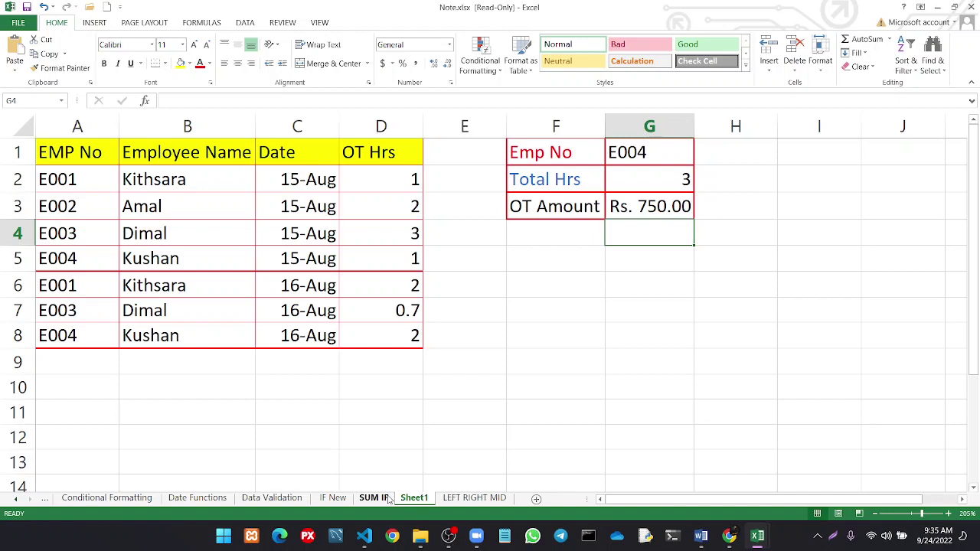
click(337, 498)
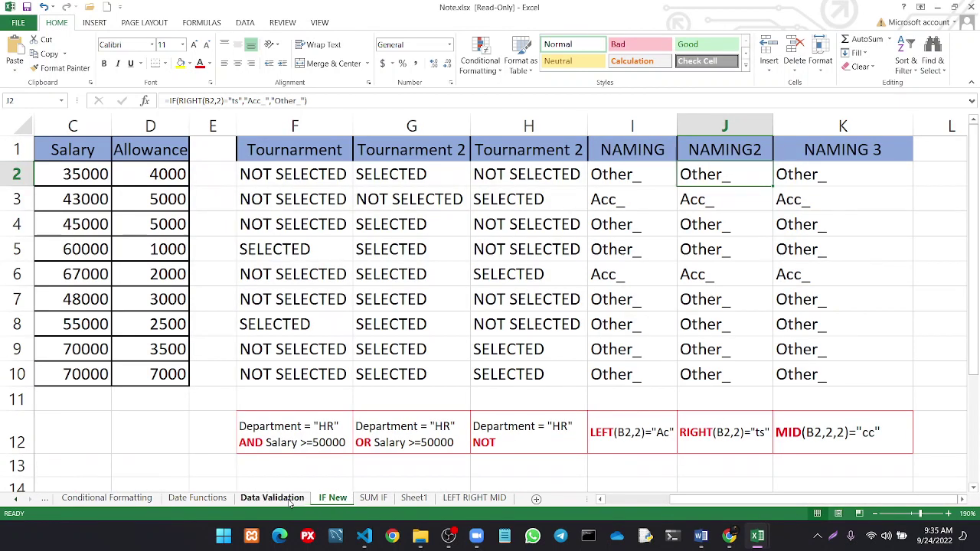
click(289, 501)
click(197, 498)
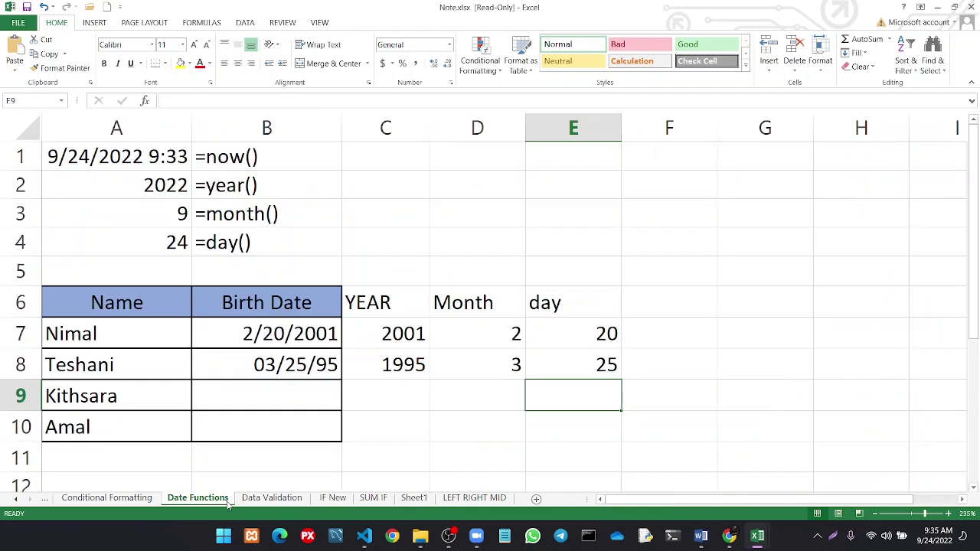
click(149, 498)
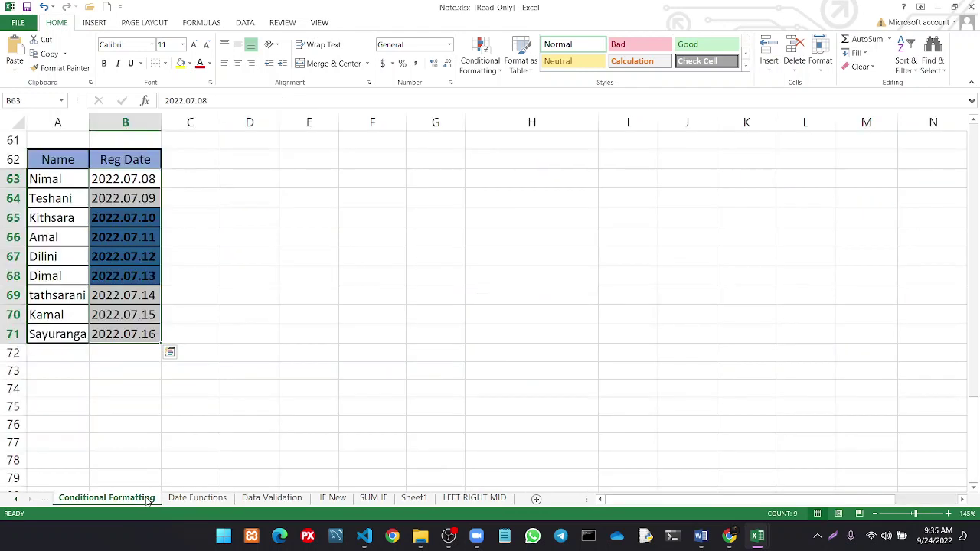
click(199, 499)
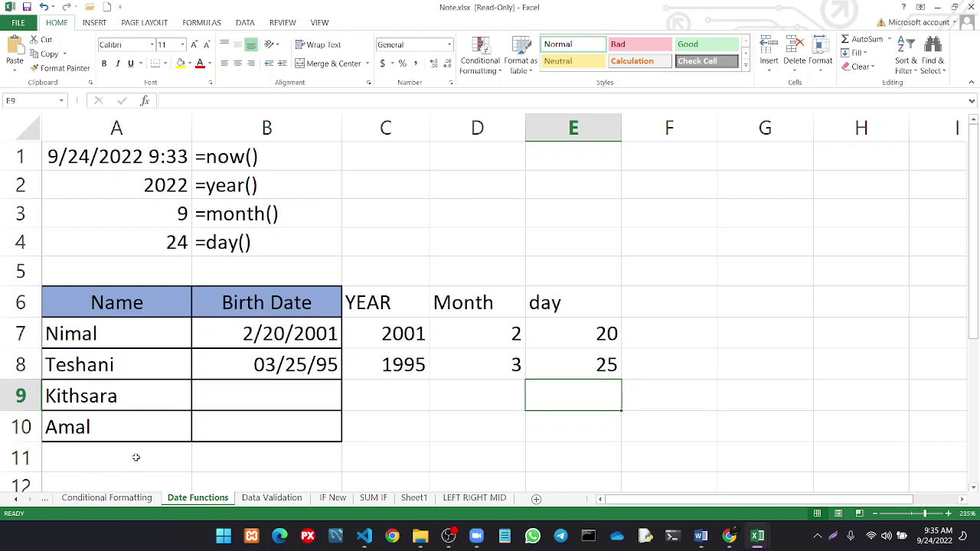
click(269, 344)
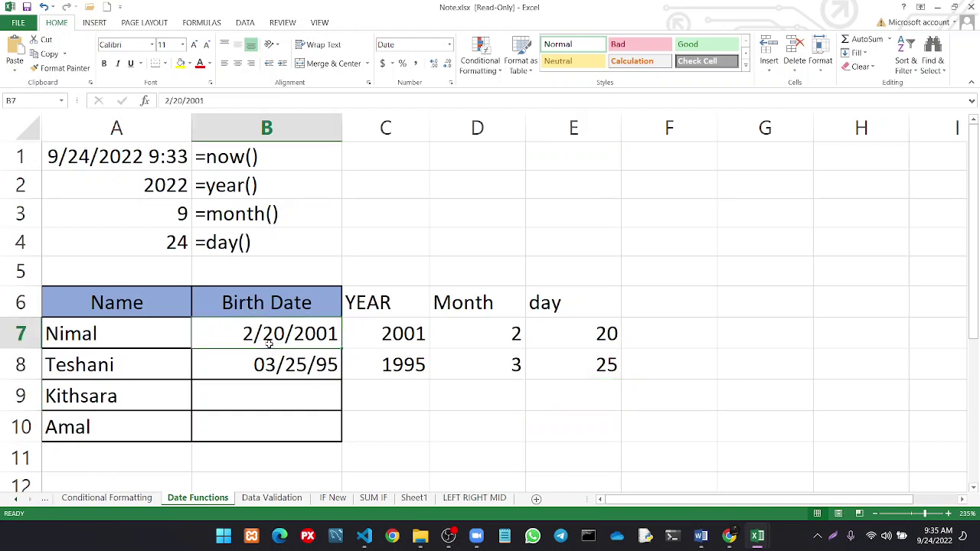
click(385, 328)
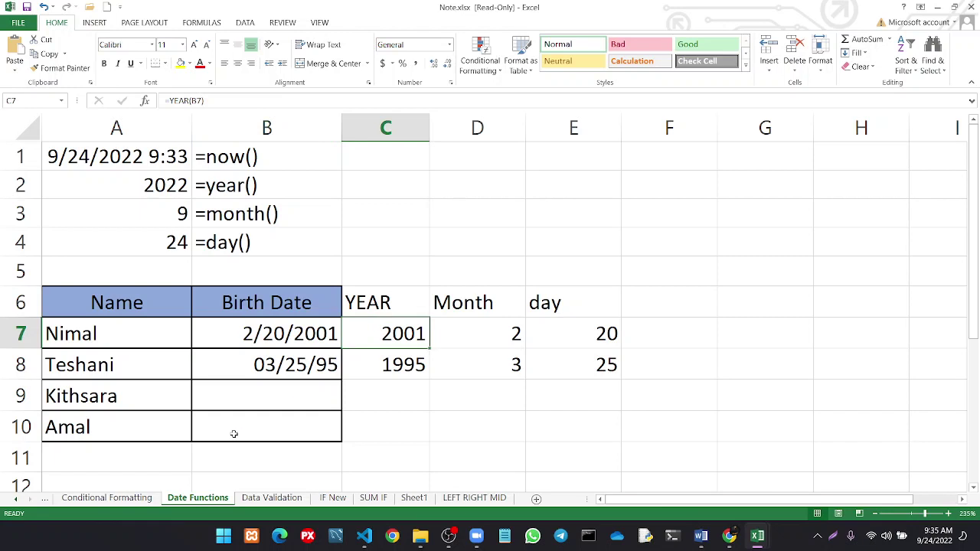
Step back through the earlier sheet tabs to the Sorting sheet's item price table
click(131, 499)
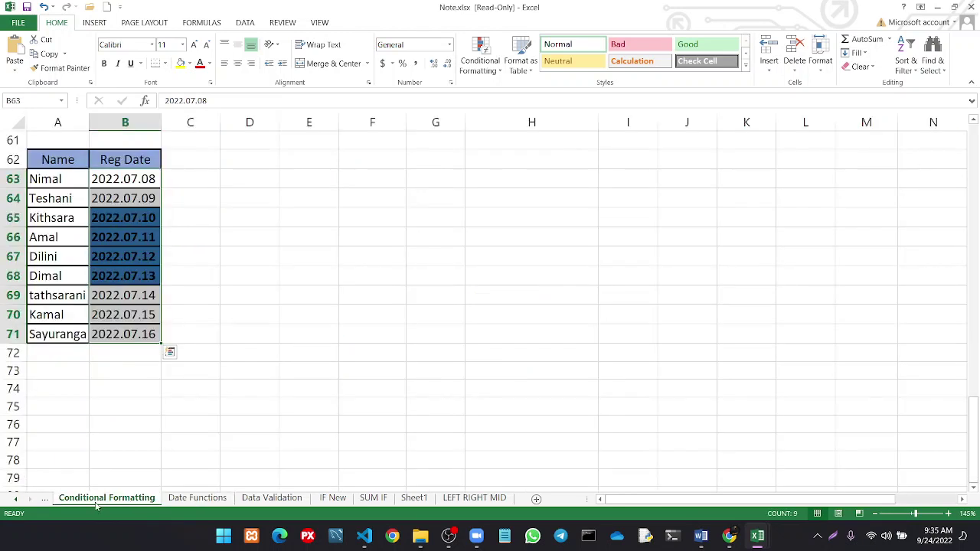
click(46, 499)
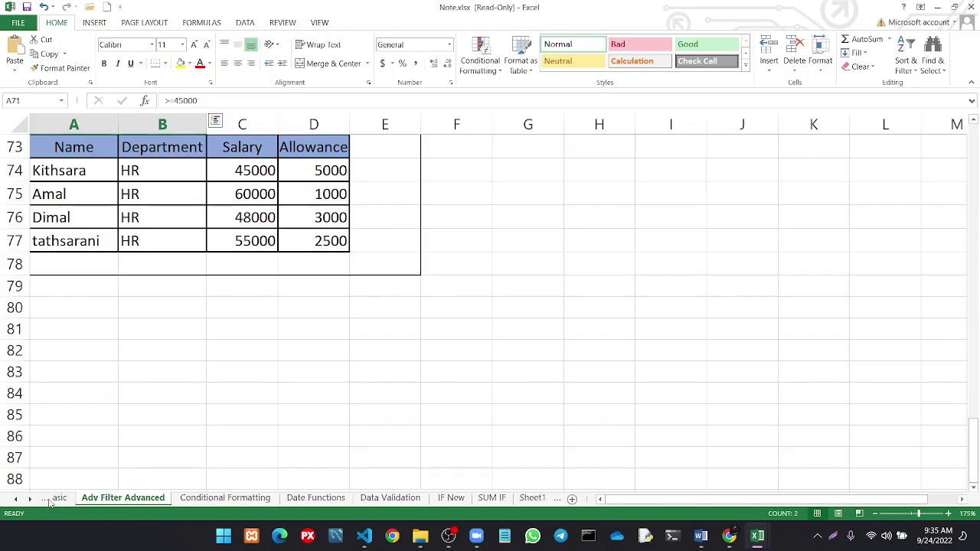
click(45, 499)
click(46, 499)
click(46, 499)
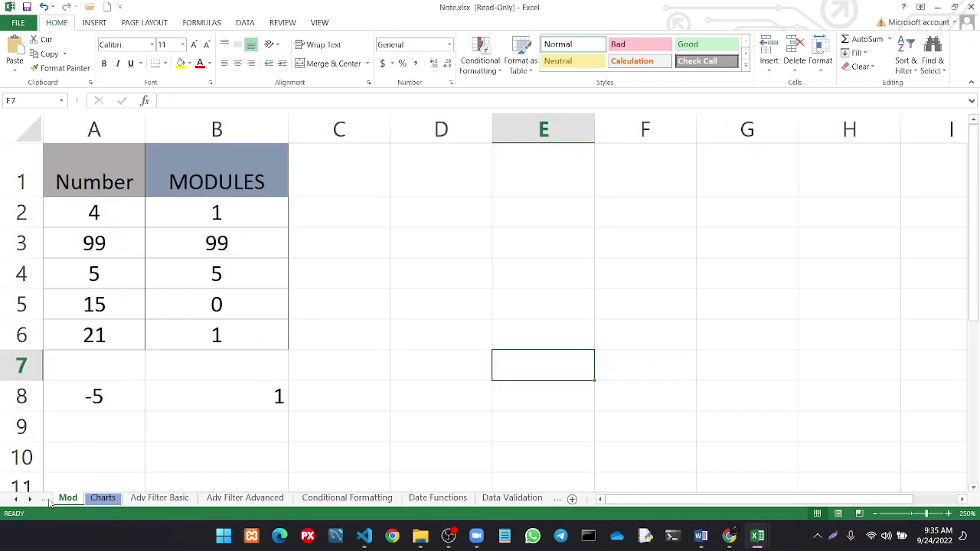
click(46, 499)
click(46, 499)
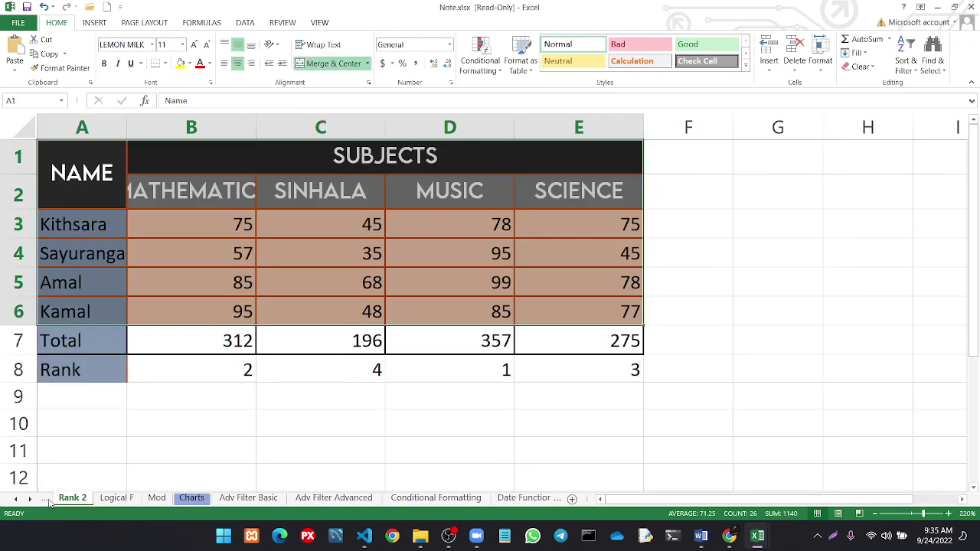
click(46, 499)
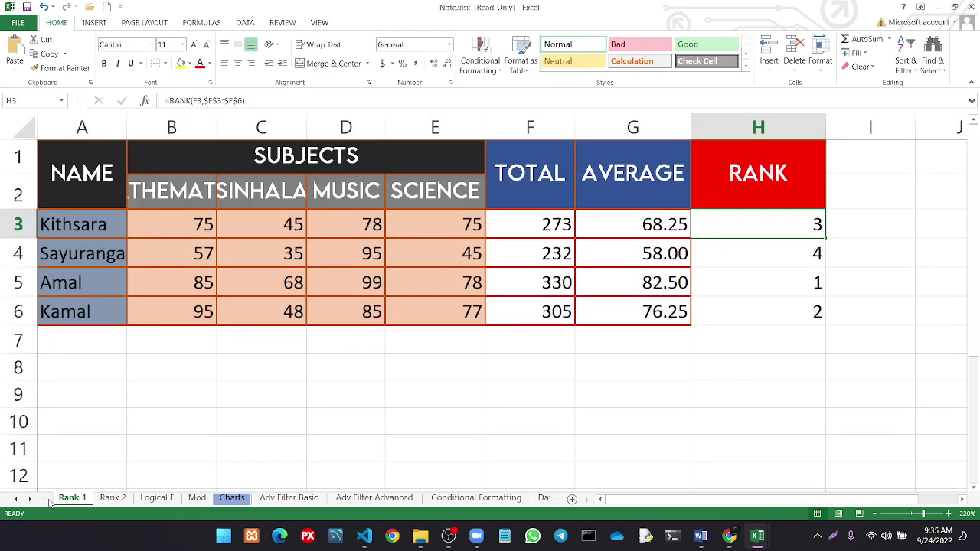
click(46, 499)
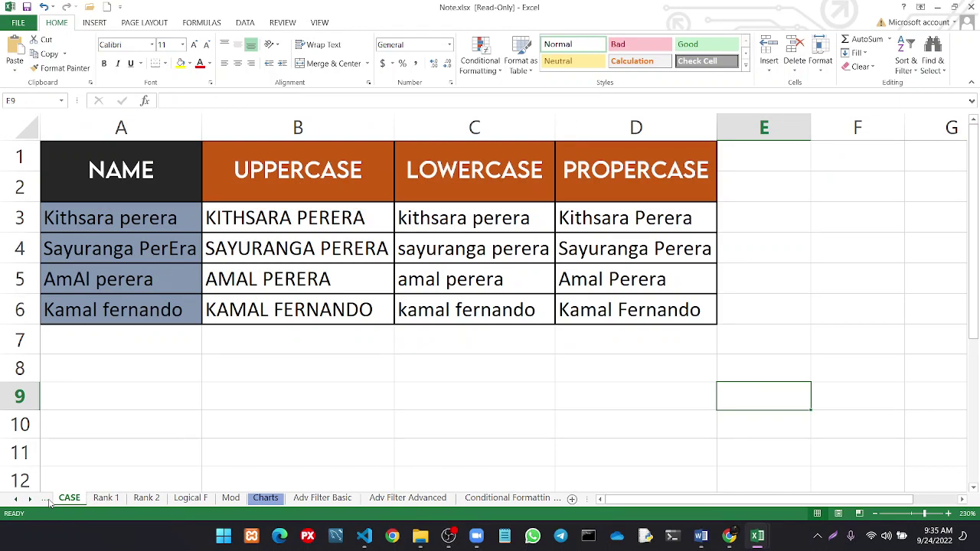
click(46, 499)
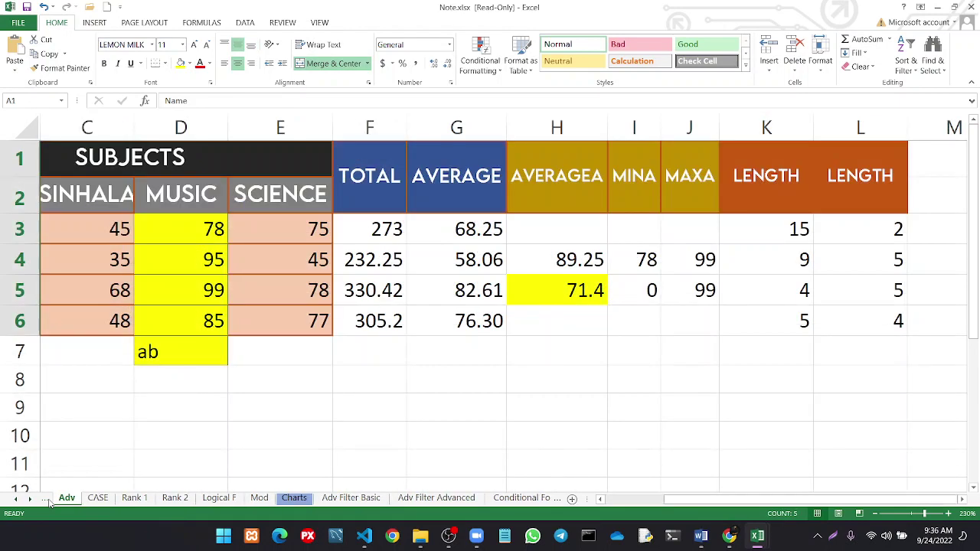
click(46, 499)
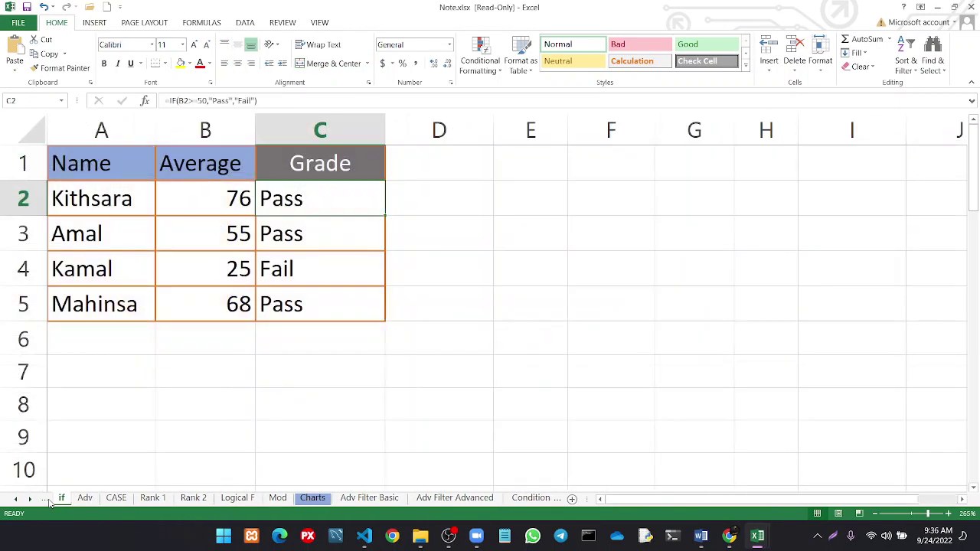
click(46, 499)
click(46, 499)
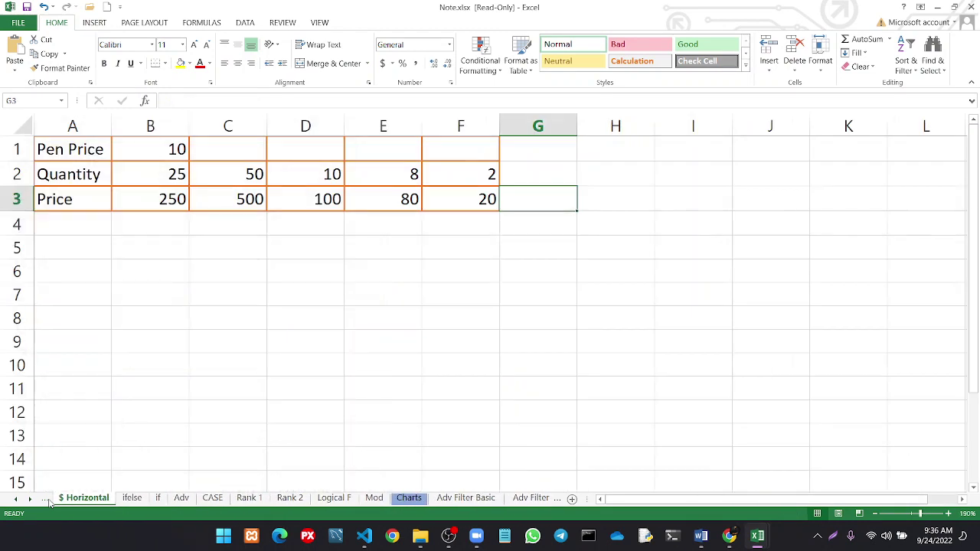
click(46, 499)
click(46, 499)
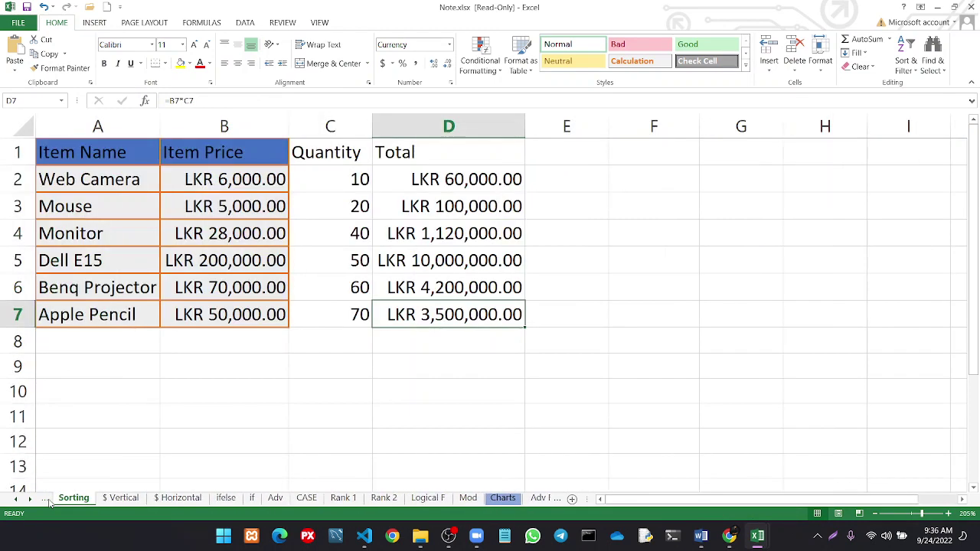
On the CountIF sheet, sort only the names A2:A5 A to Z, then undo it
click(46, 499)
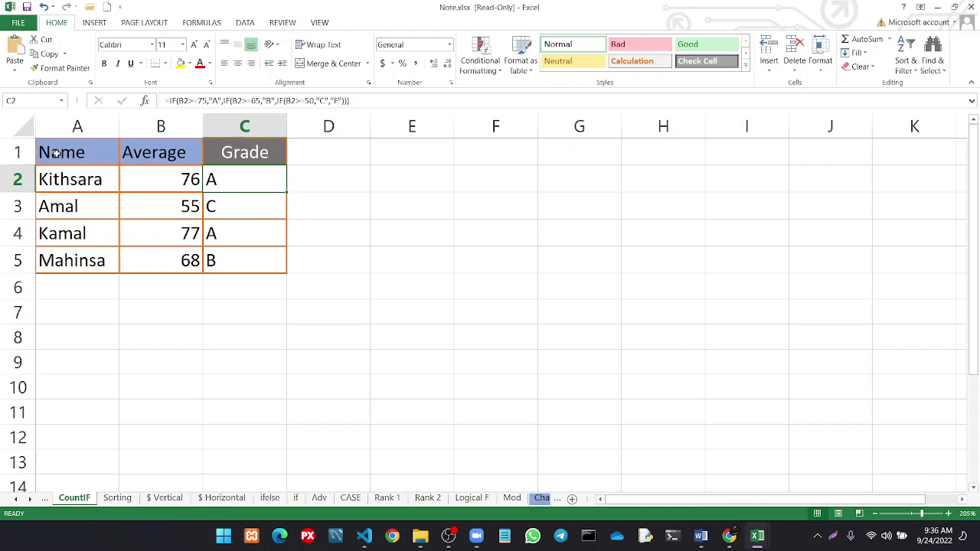
drag(64, 173, 59, 255)
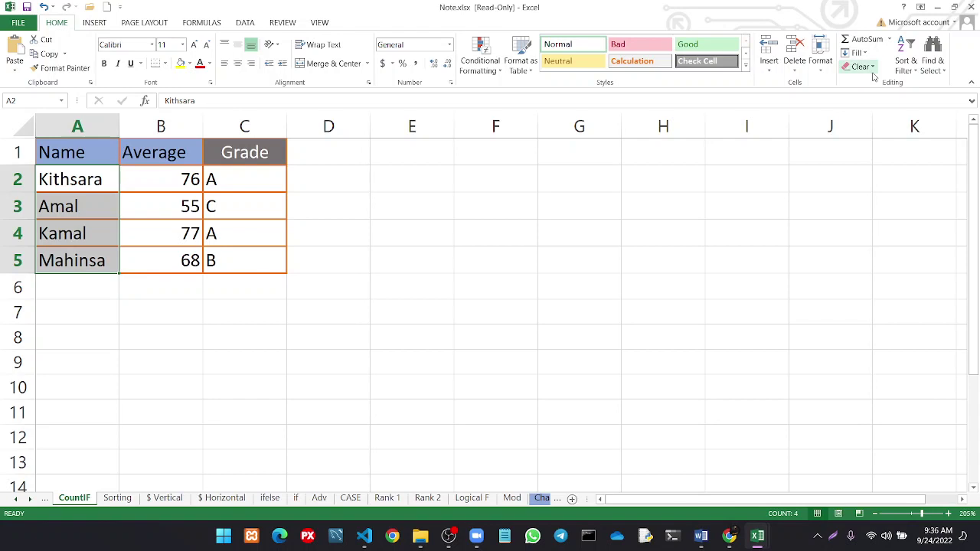
click(909, 66)
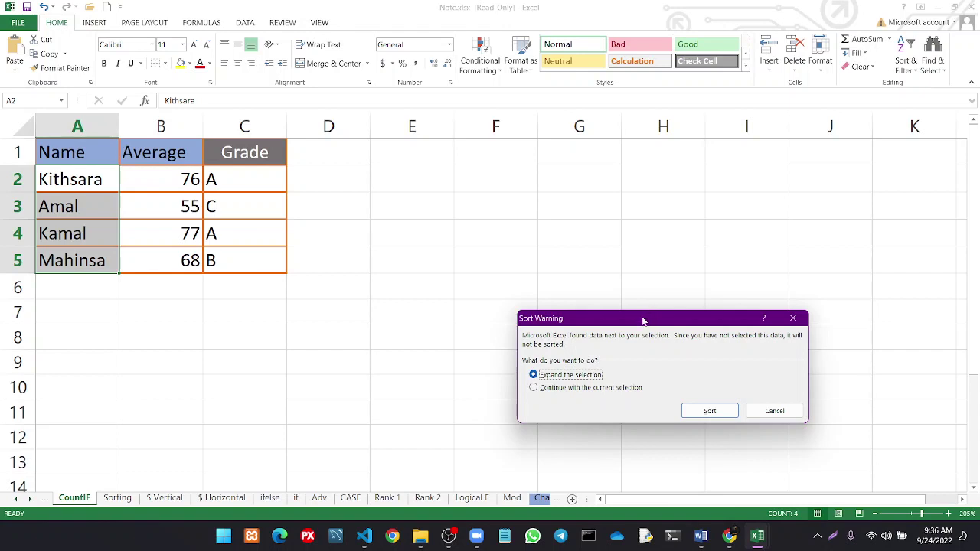
drag(645, 322, 462, 166)
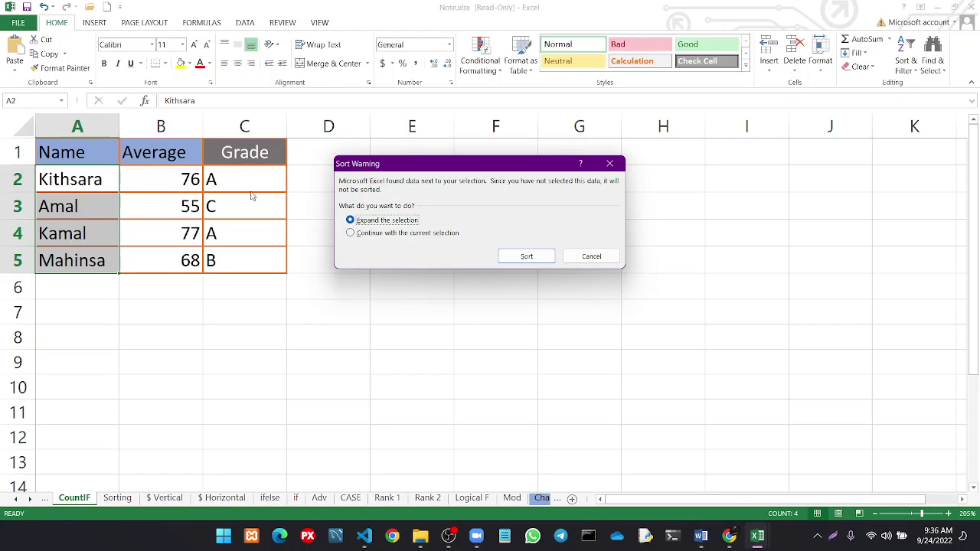
click(366, 234)
click(529, 261)
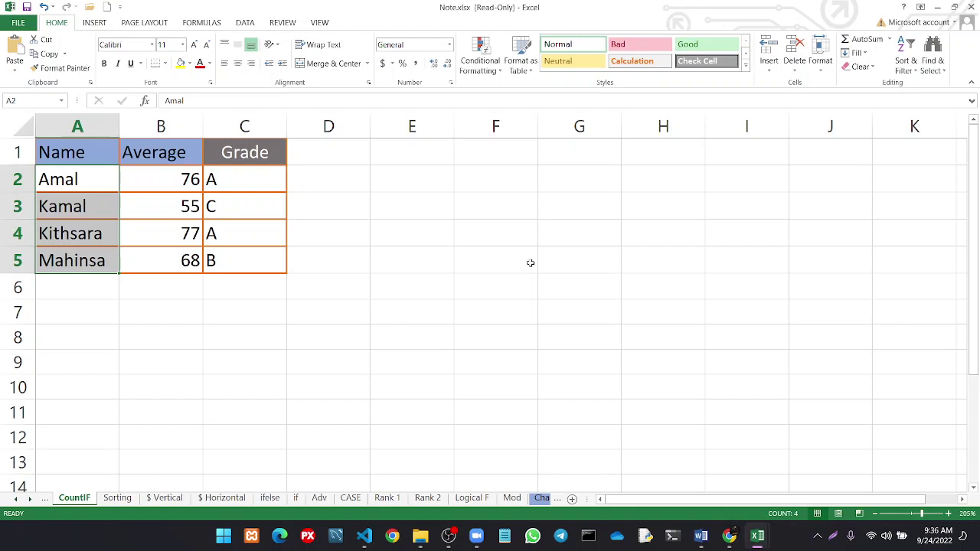
key(ctrl+z)
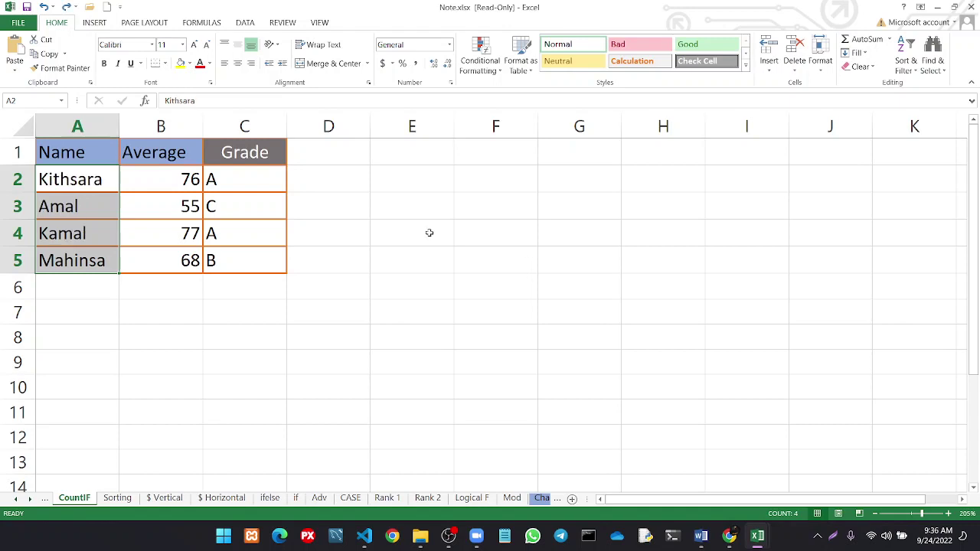
Sort the whole table rows by name A to Z, then undo to restore the original order
click(906, 65)
click(932, 85)
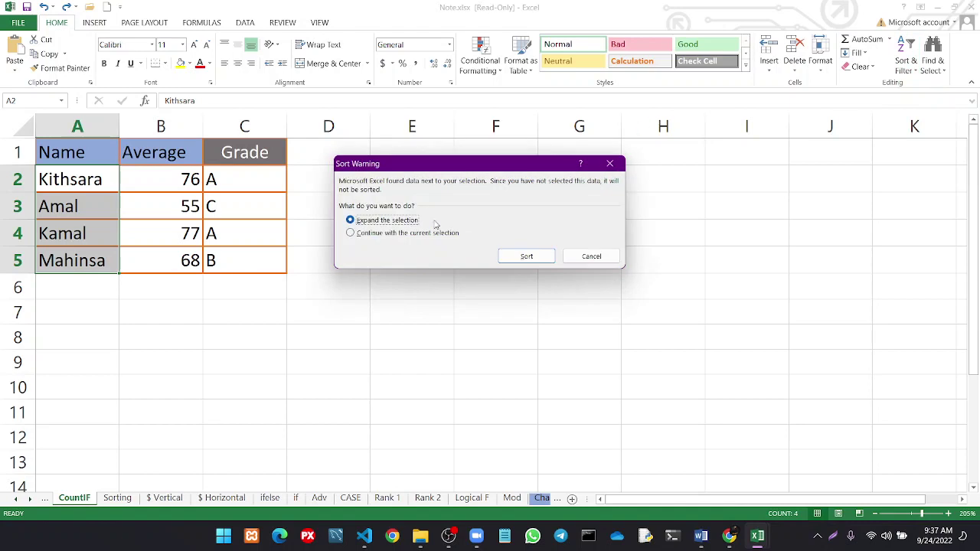
click(542, 259)
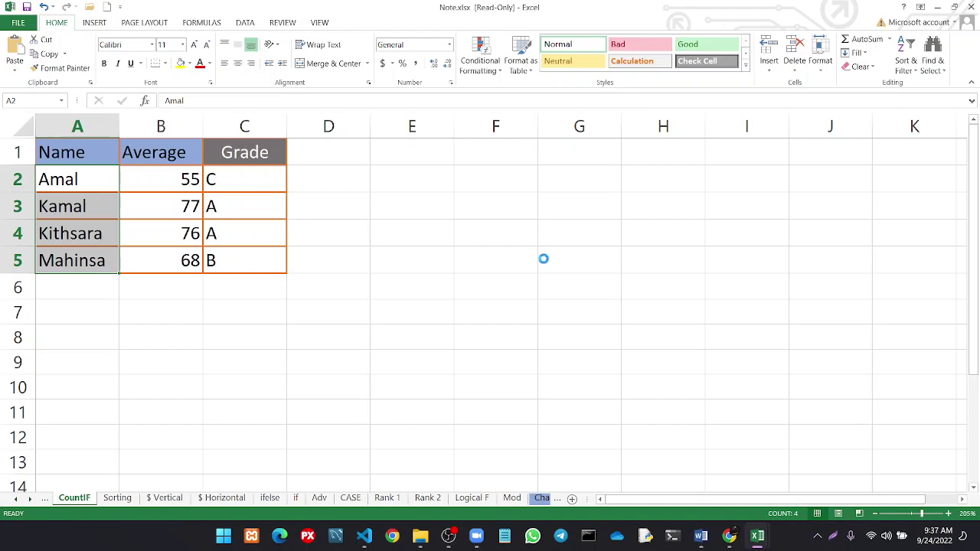
key(ctrl+z)
click(464, 249)
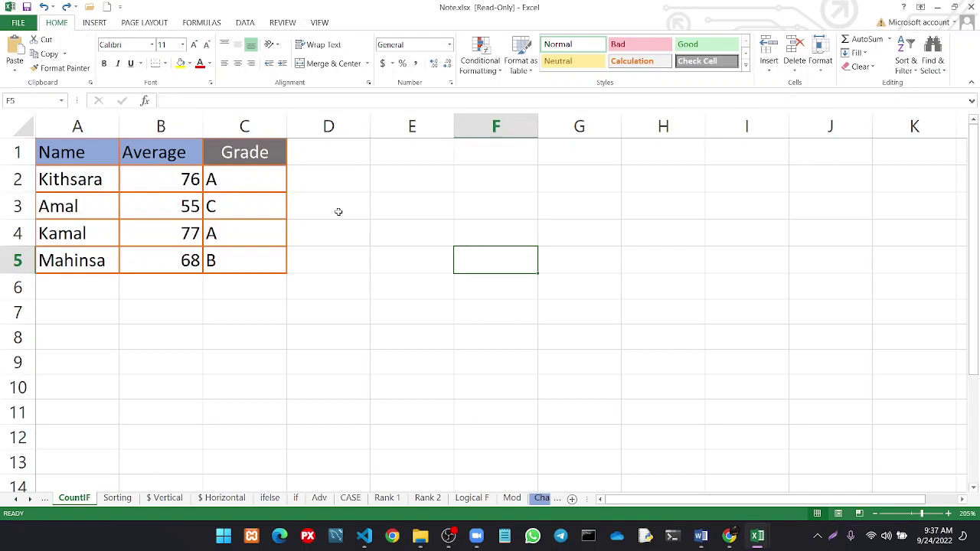
click(89, 164)
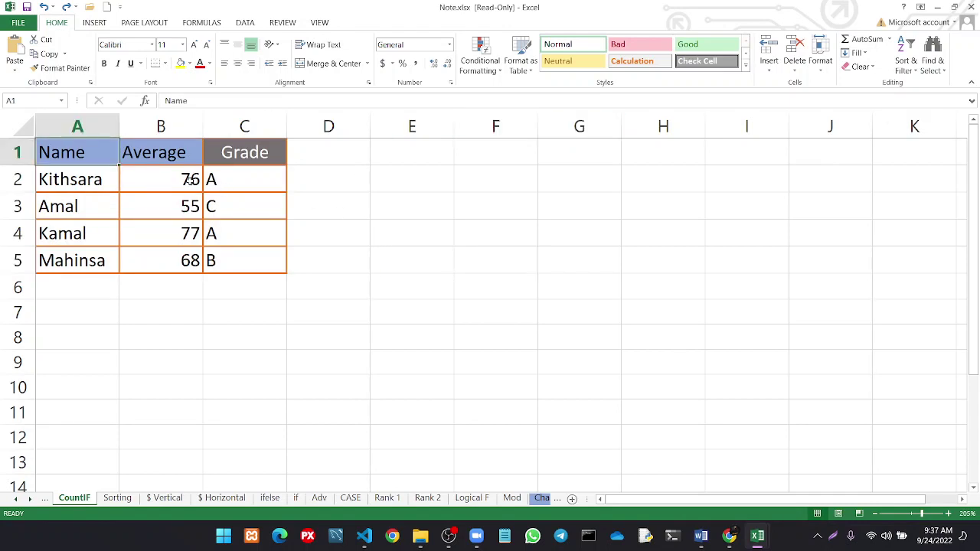
Select the table A1:C5 and turn on Filter for the Name, Average and Grade headers
drag(190, 182, 181, 261)
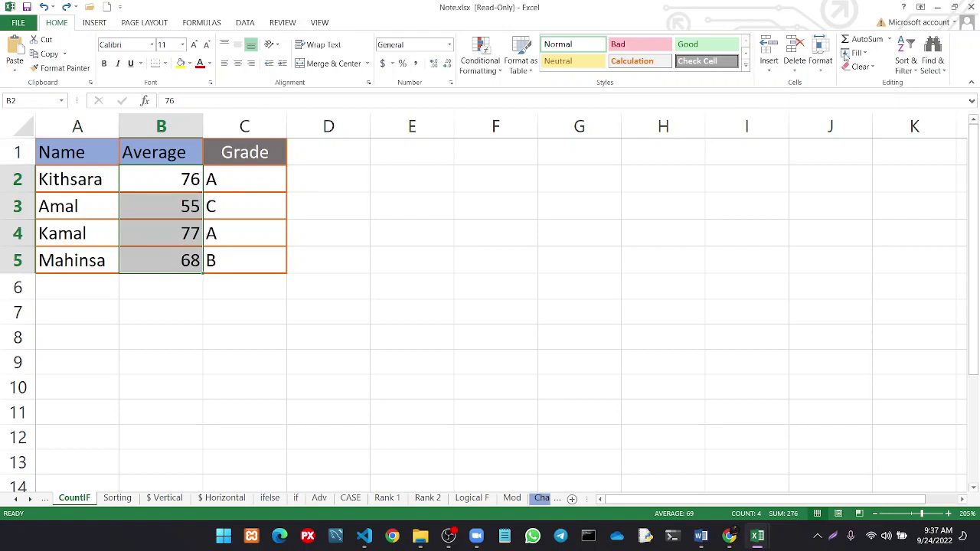
click(900, 67)
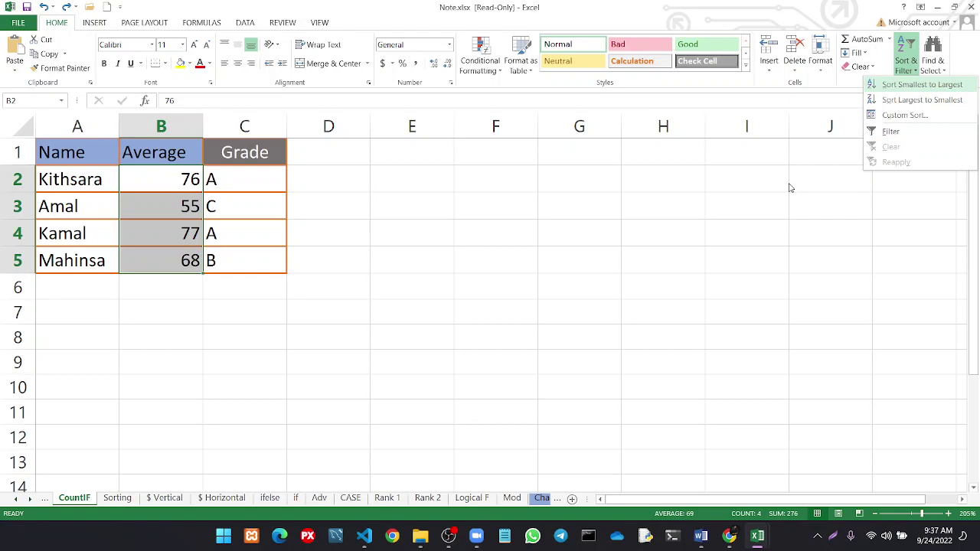
click(790, 187)
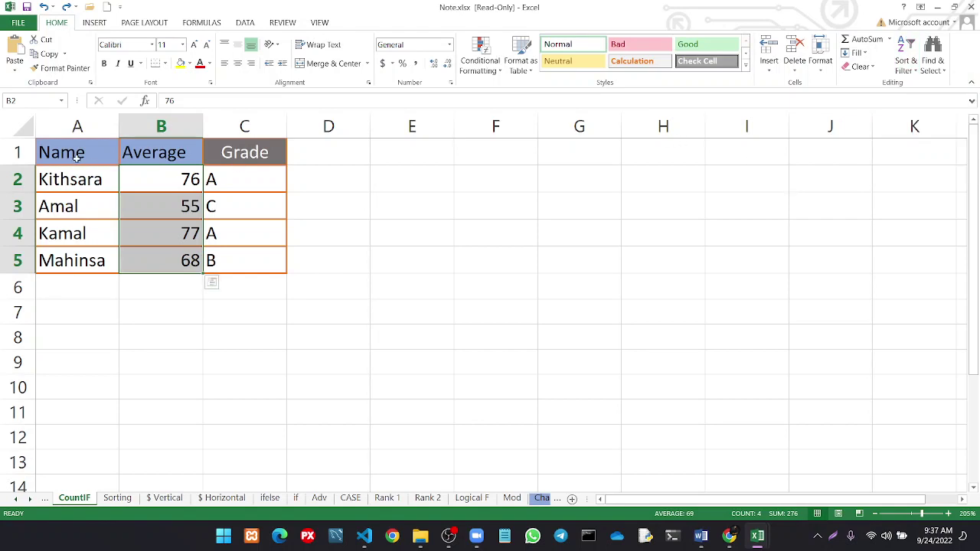
drag(76, 156, 199, 155)
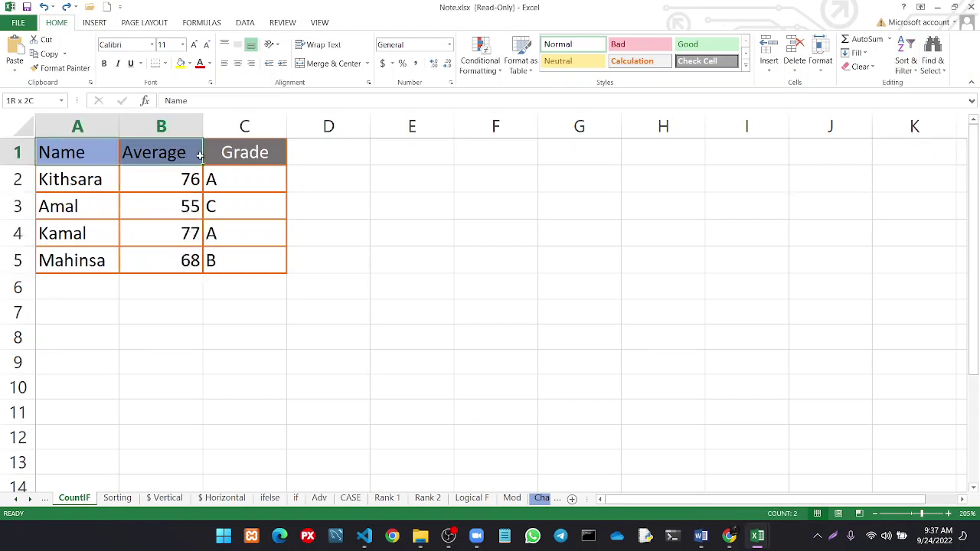
drag(199, 156, 232, 255)
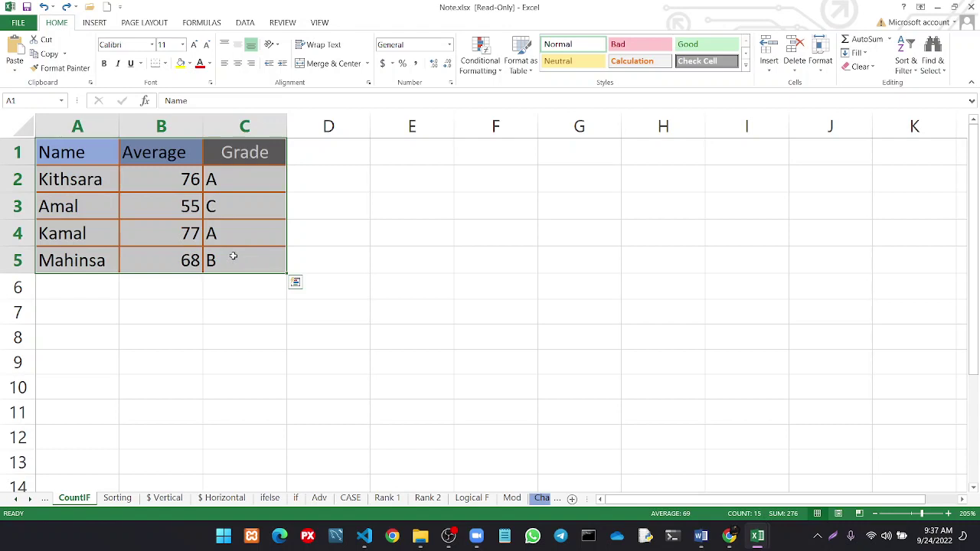
click(917, 67)
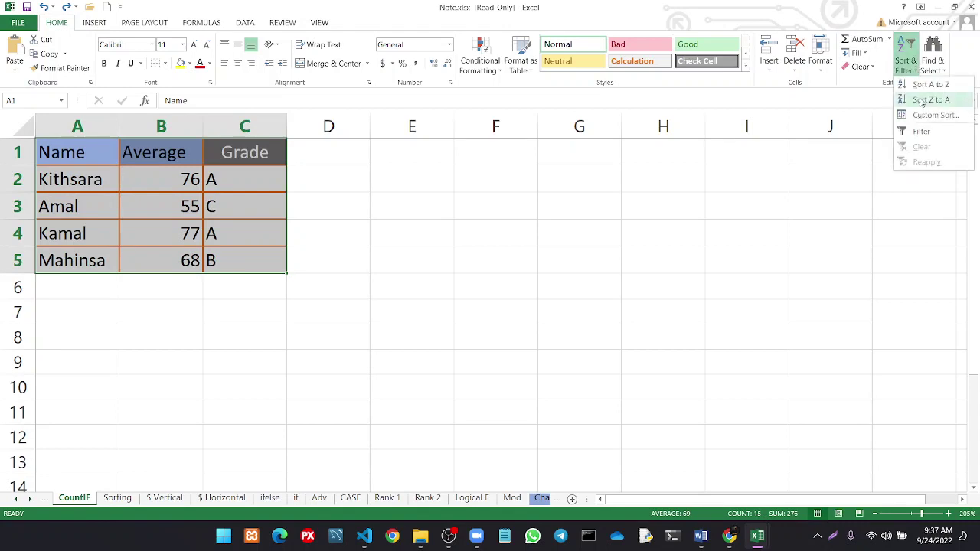
click(922, 131)
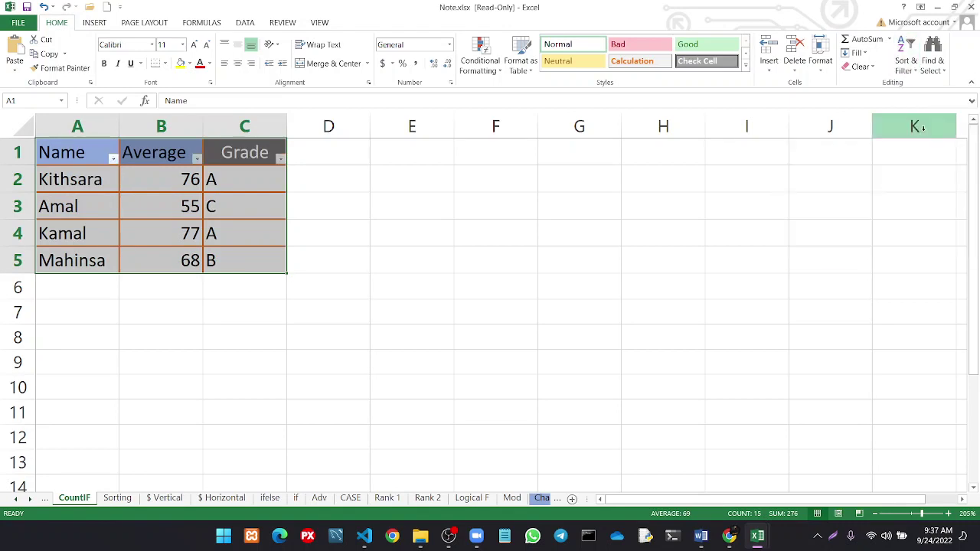
click(466, 188)
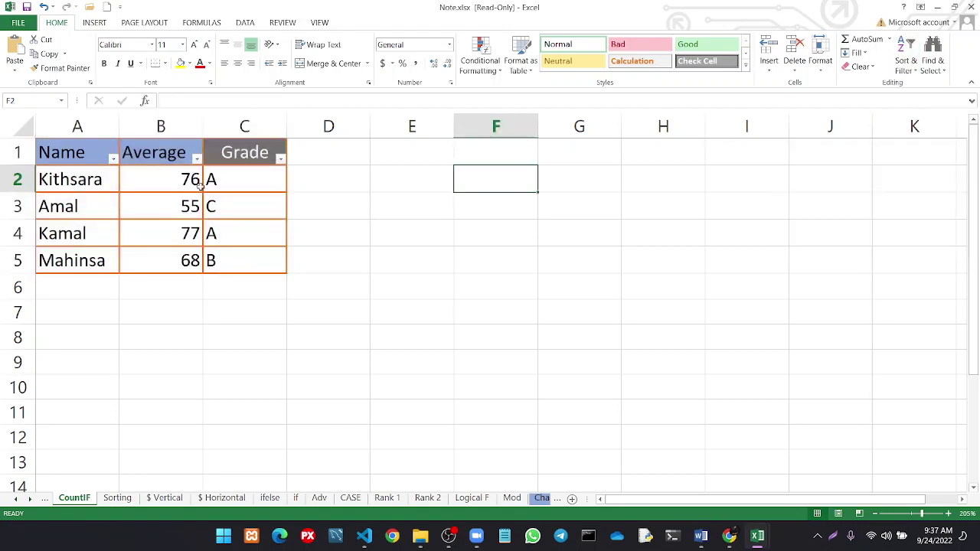
Sort the table A to Z from the Name filter arrow, then turn Filter off
click(113, 159)
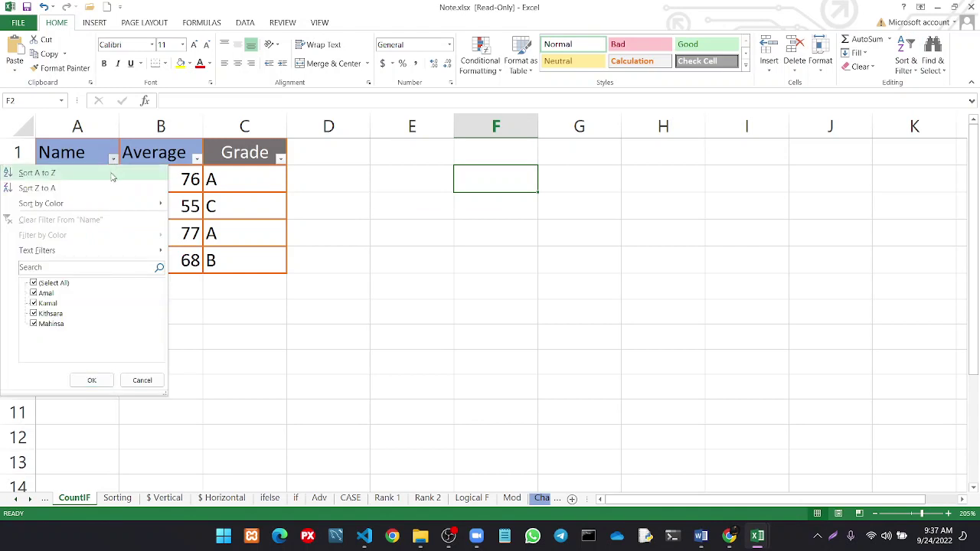
click(111, 175)
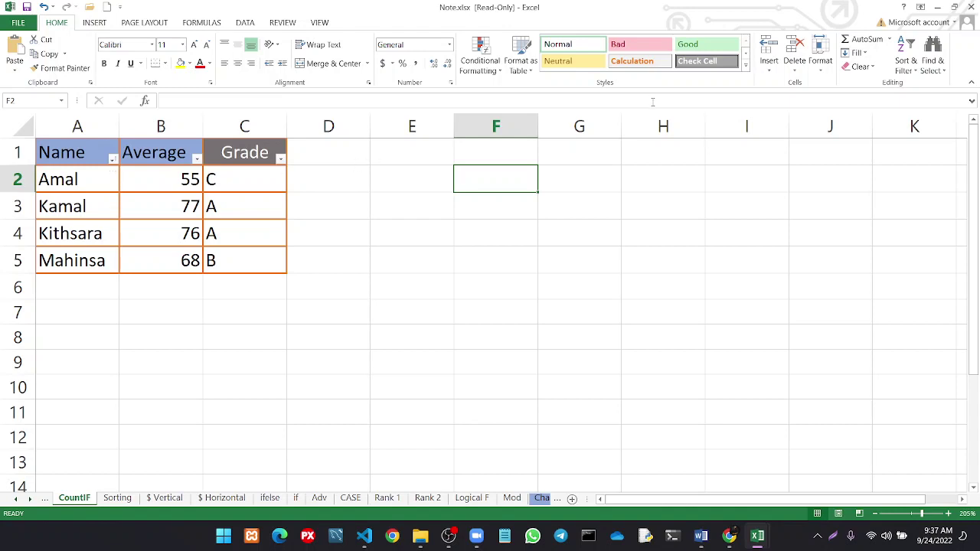
click(915, 70)
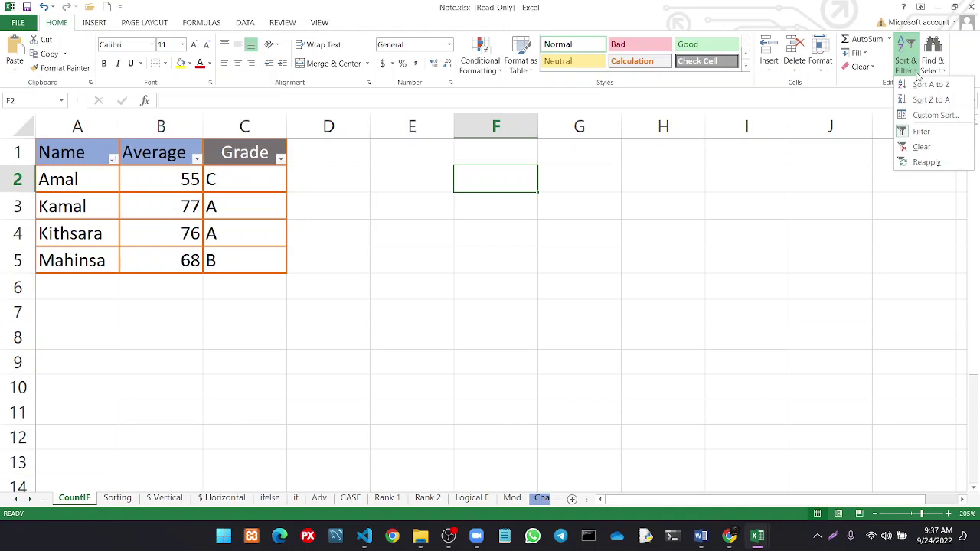
click(917, 132)
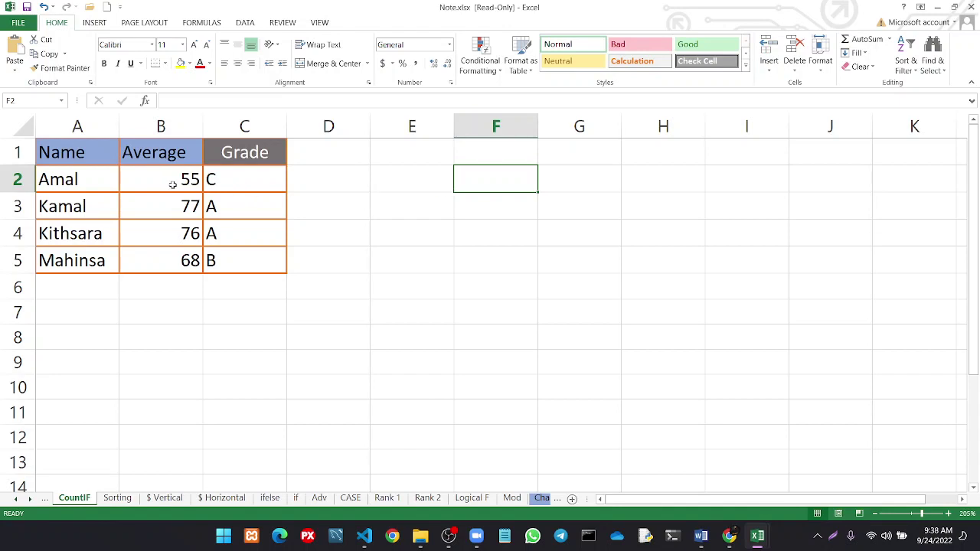
click(161, 184)
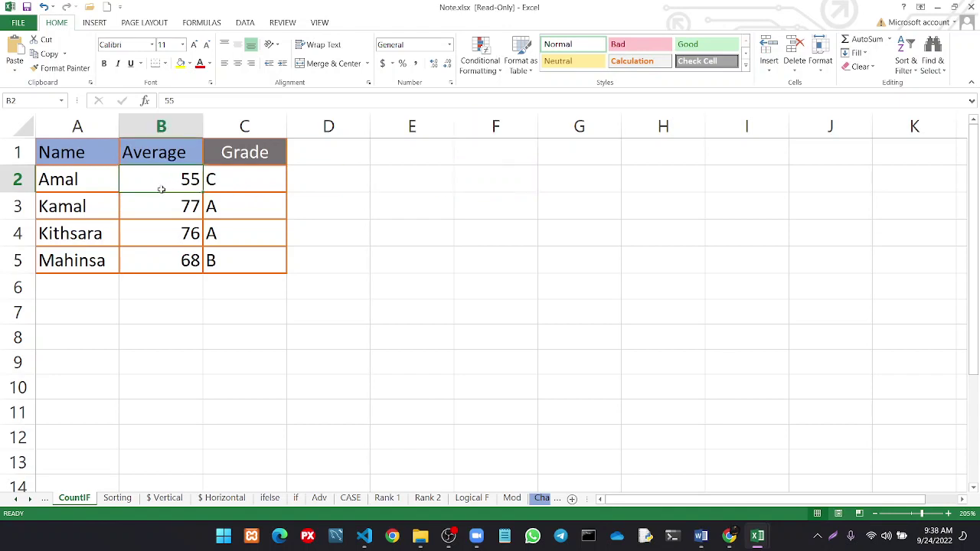
Start a Greater Than highlight rule on the averages B2:B5 with threshold 75
drag(162, 183, 153, 254)
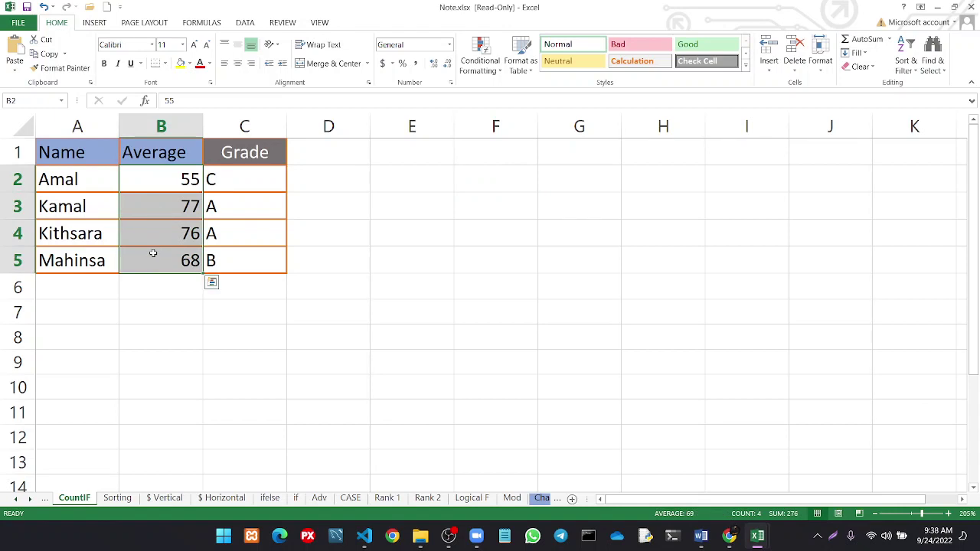
click(493, 72)
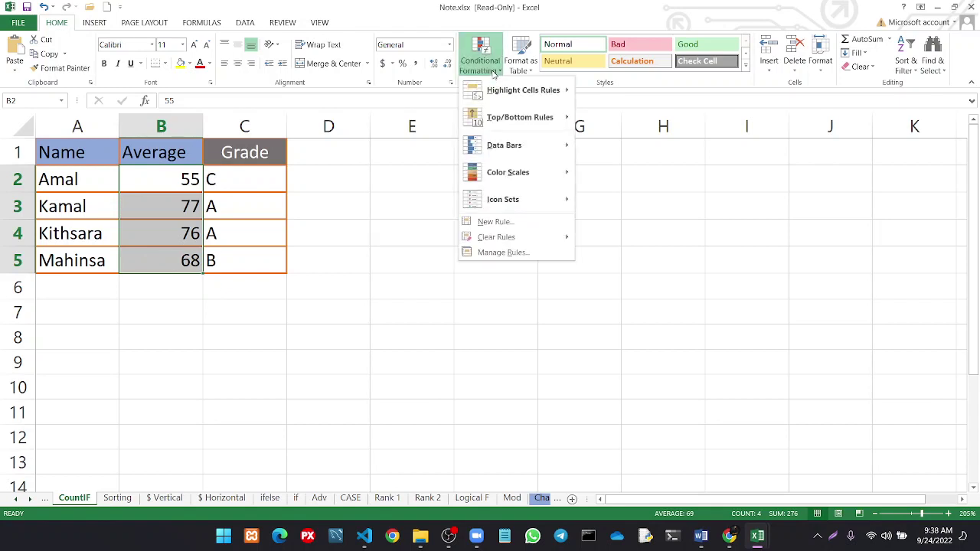
mouse_move(523, 91)
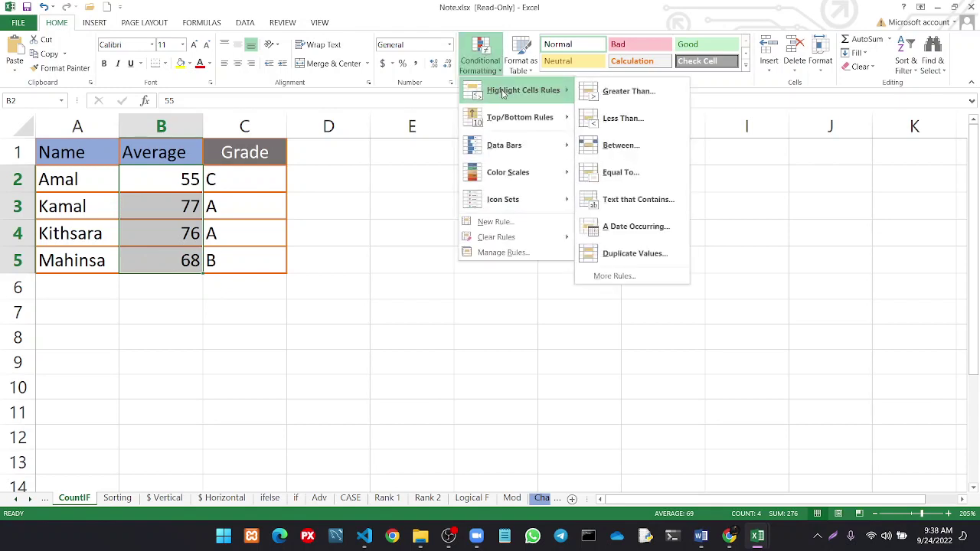
click(624, 93)
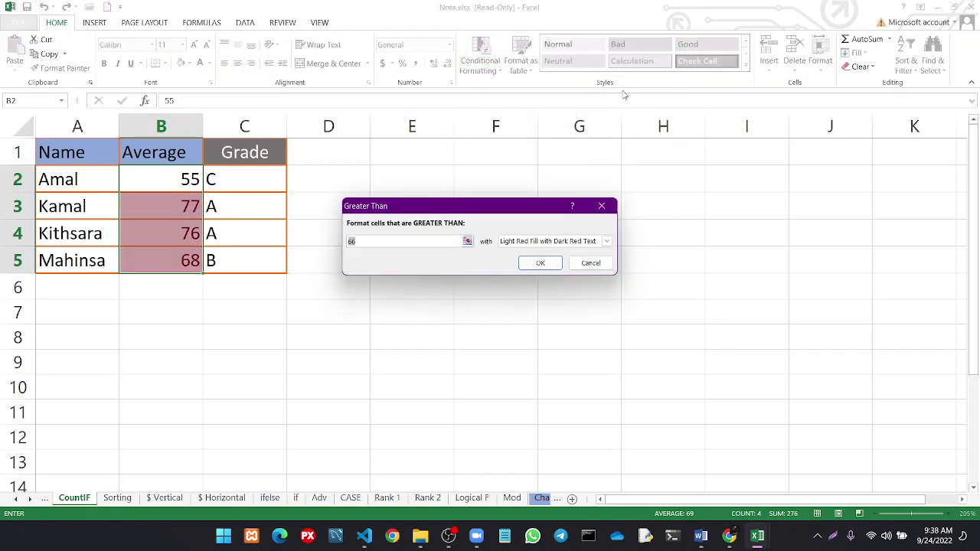
text(75)
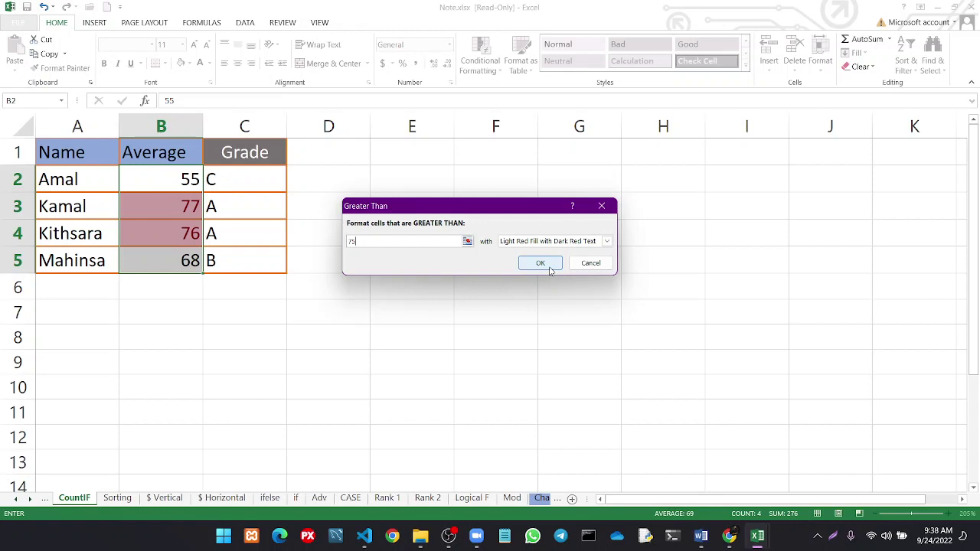
Give the rule a custom format of bold white text on a purple fill and apply it
click(606, 241)
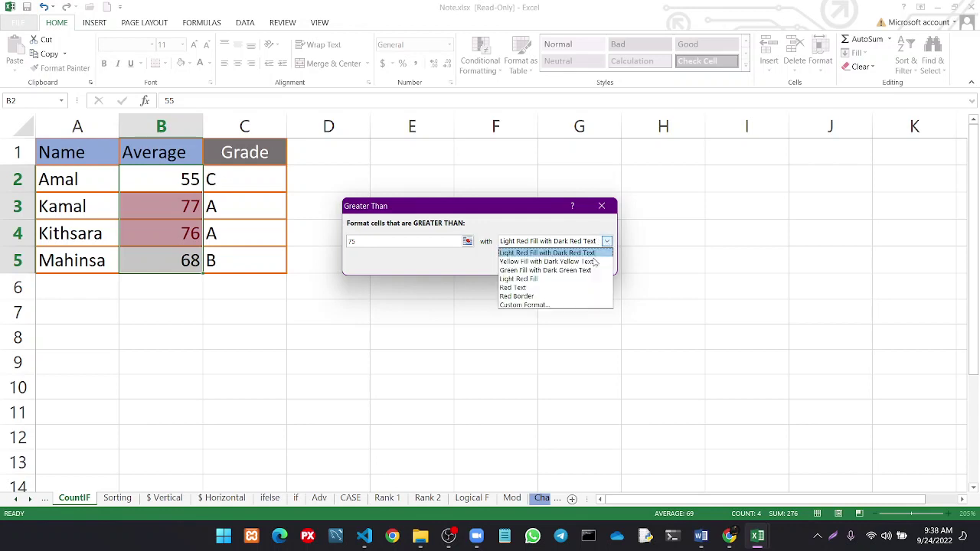
click(562, 305)
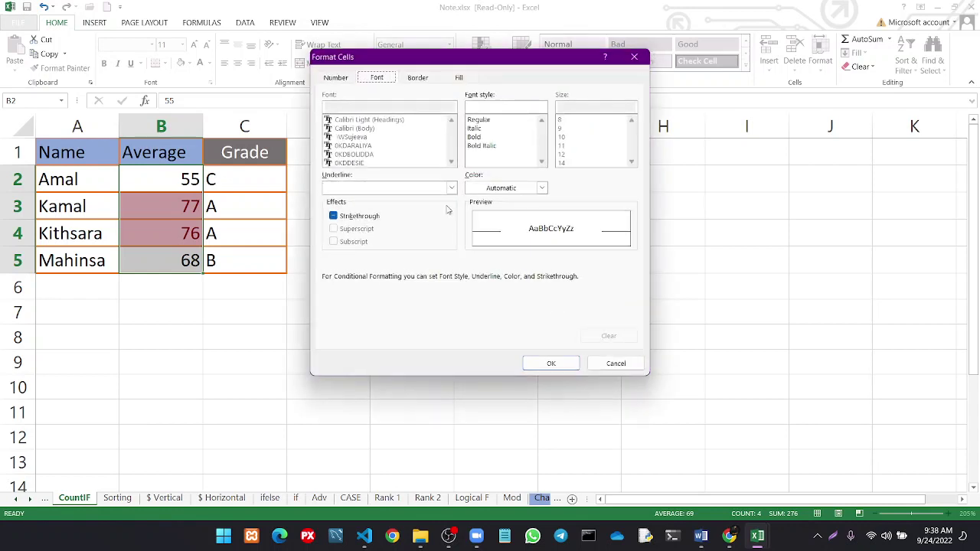
click(348, 82)
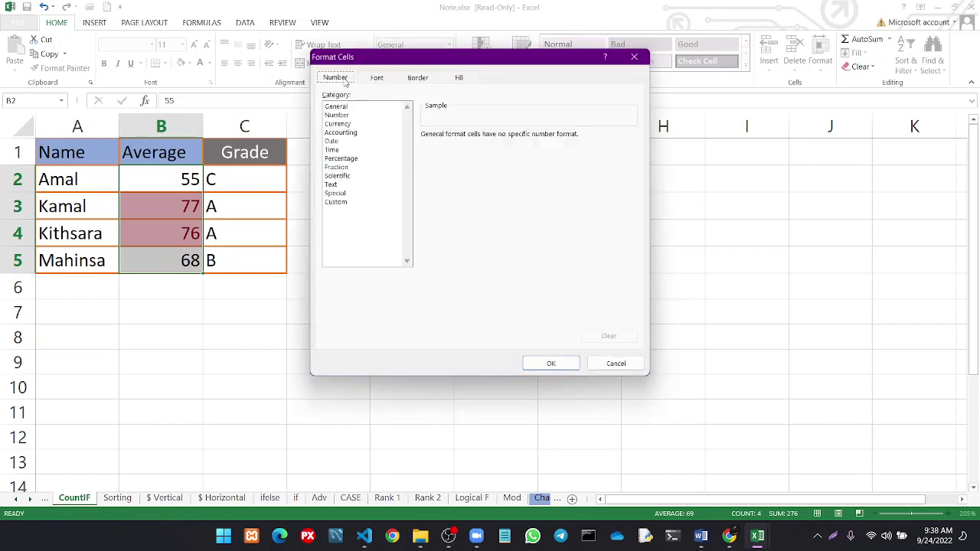
click(372, 81)
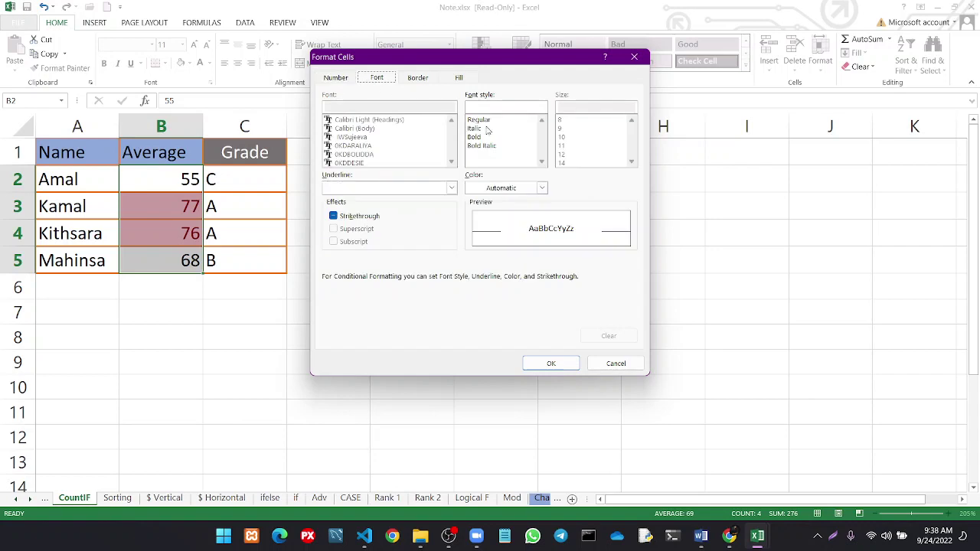
click(478, 137)
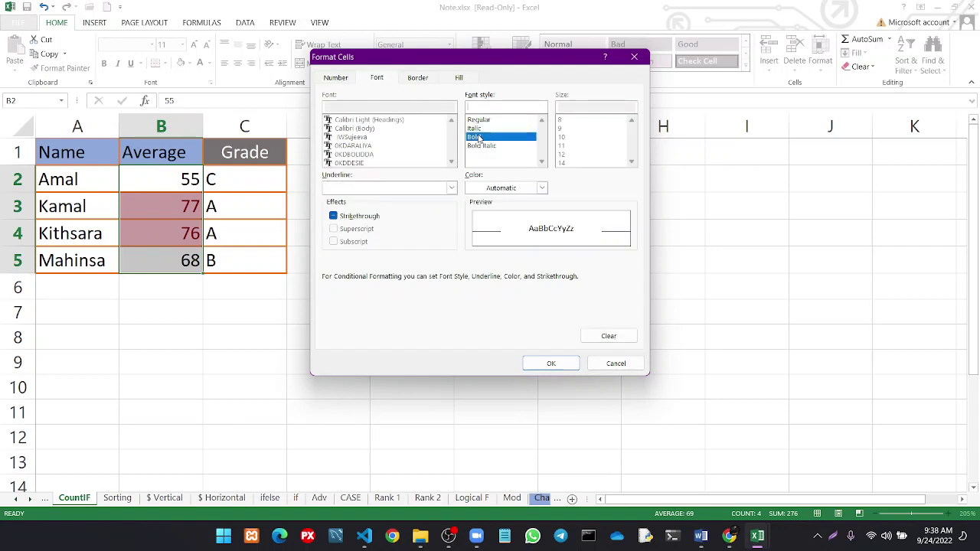
click(490, 189)
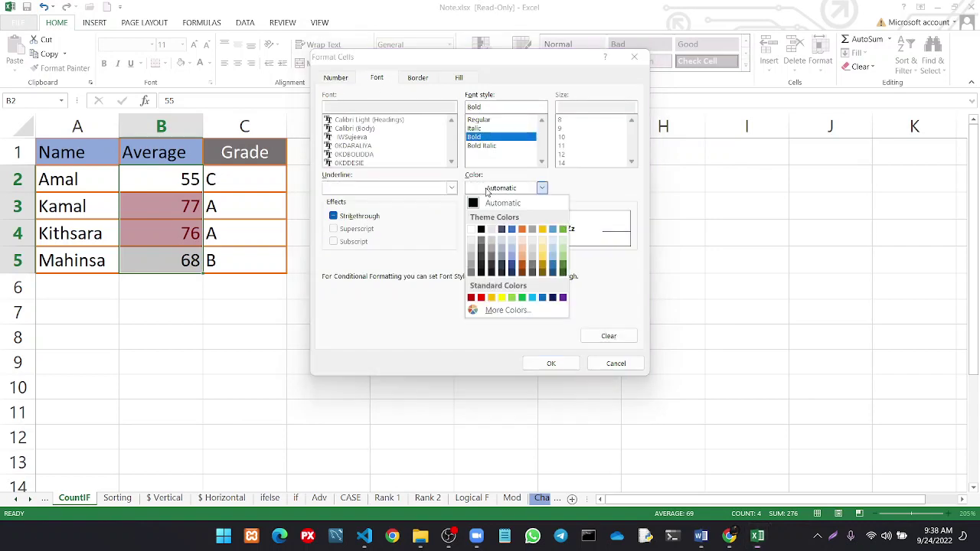
click(472, 229)
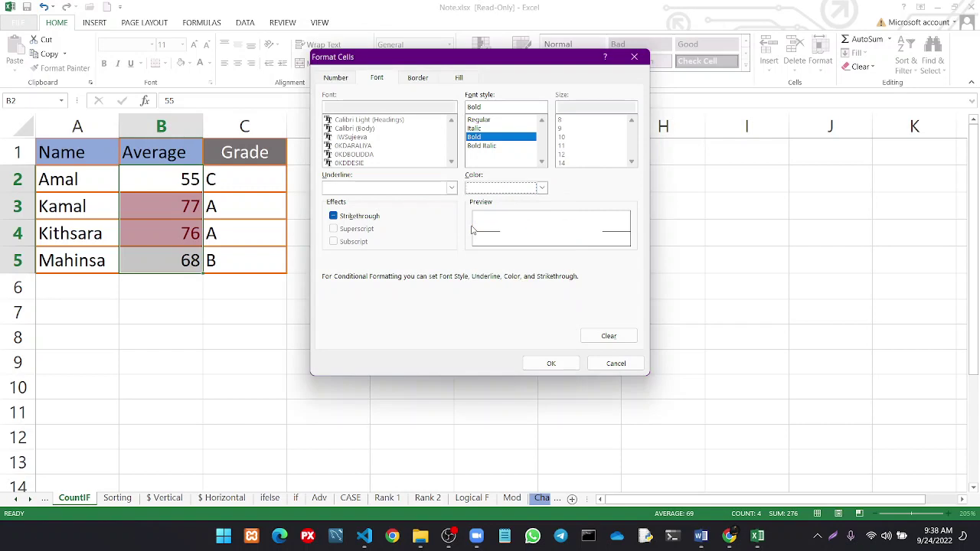
click(460, 82)
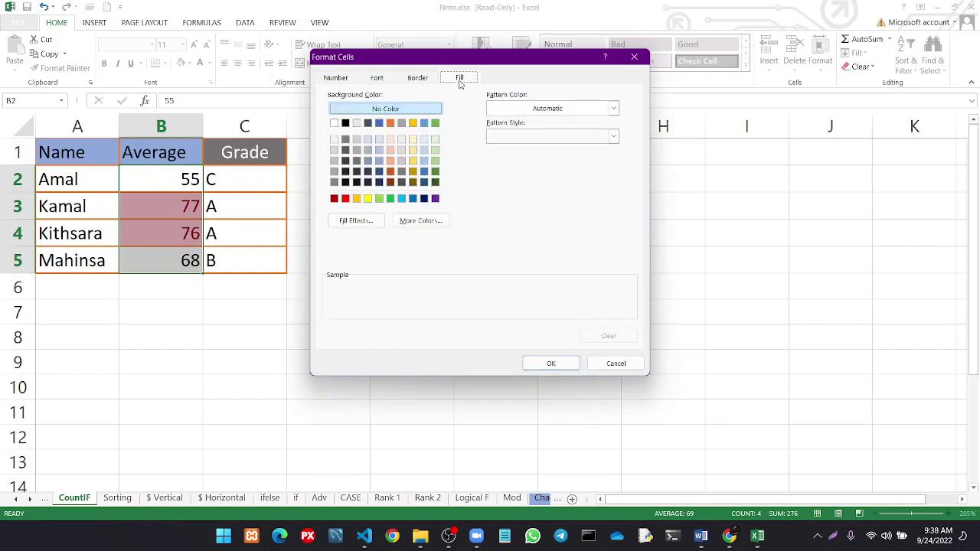
click(434, 198)
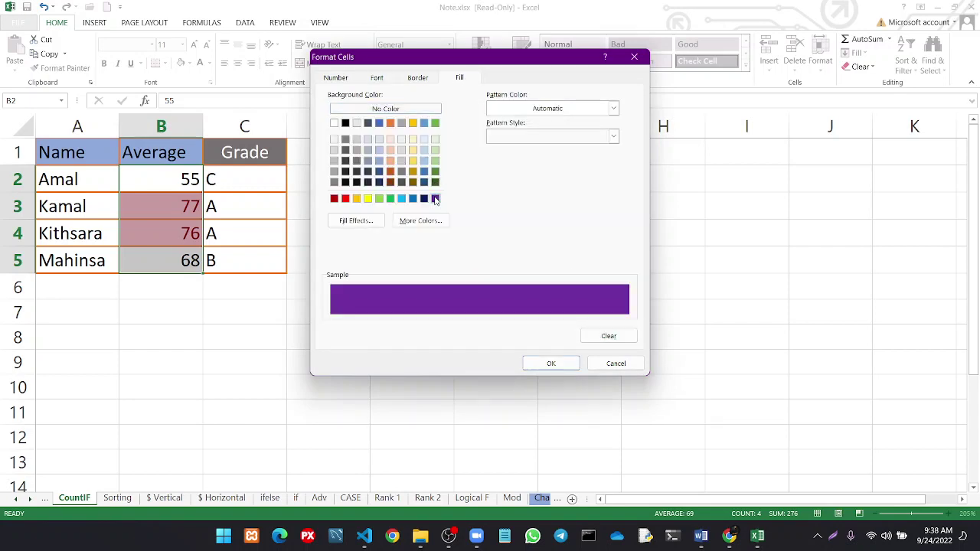
click(555, 363)
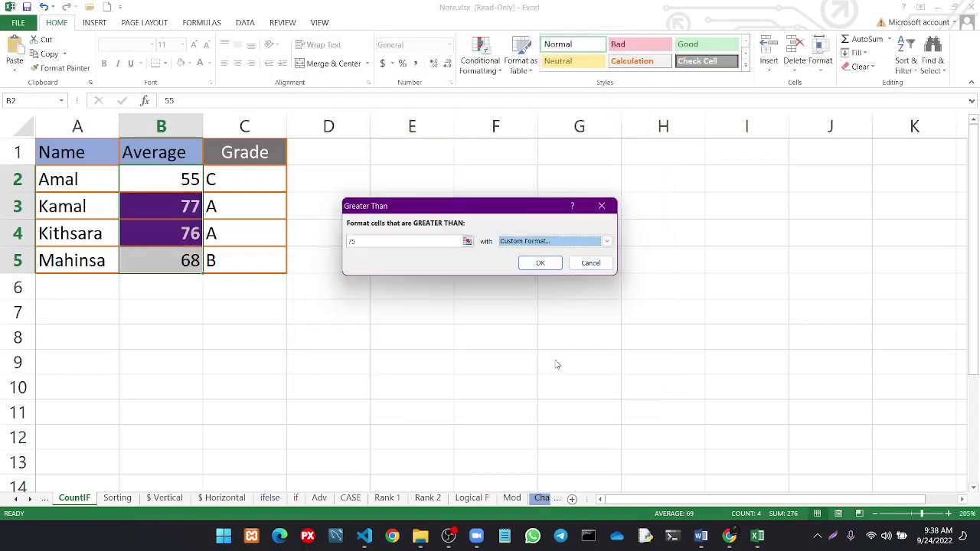
click(524, 263)
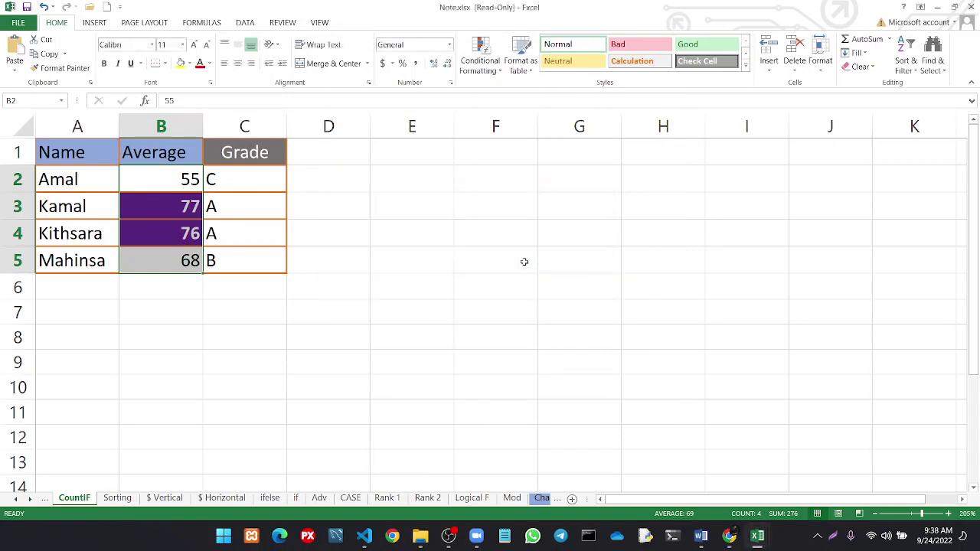
click(491, 70)
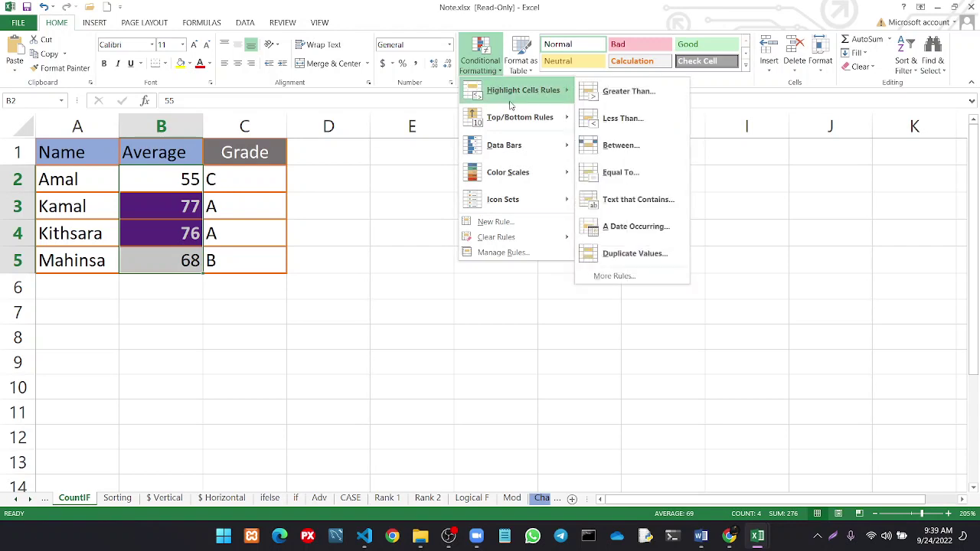
mouse_move(522, 90)
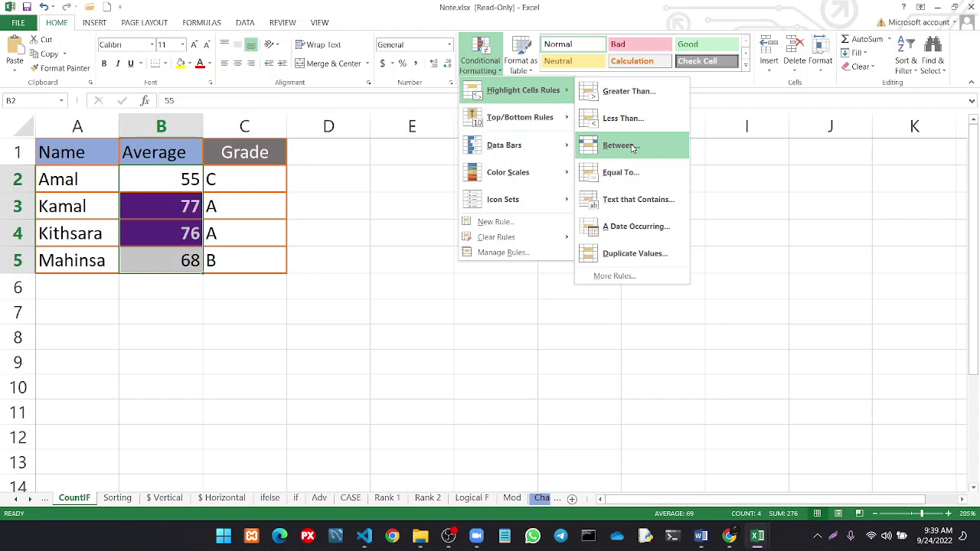
click(633, 148)
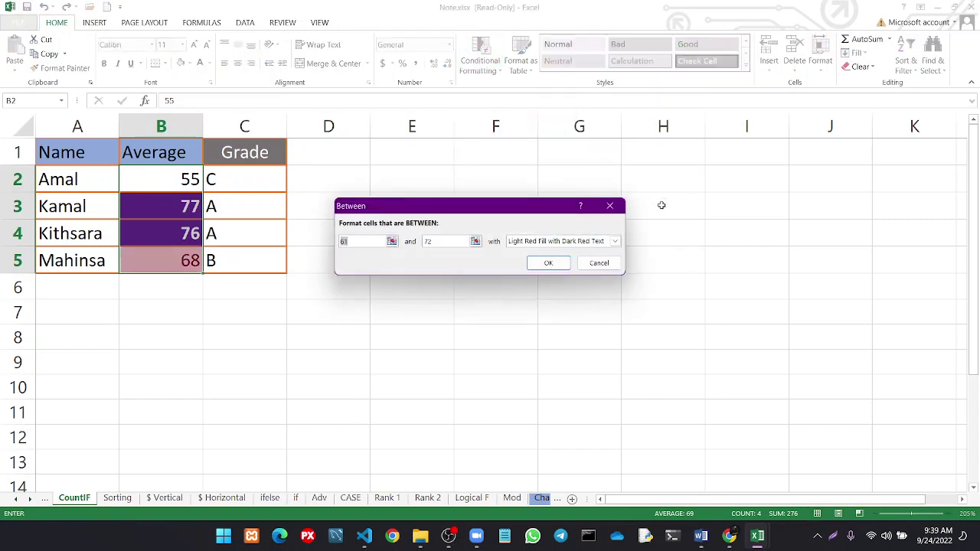
click(614, 204)
click(490, 65)
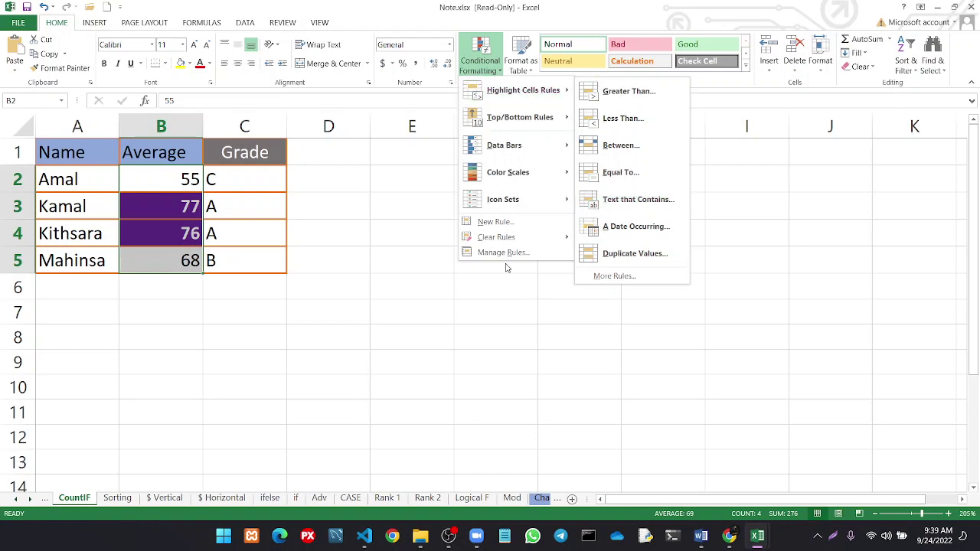
key(Escape)
key(Escape)
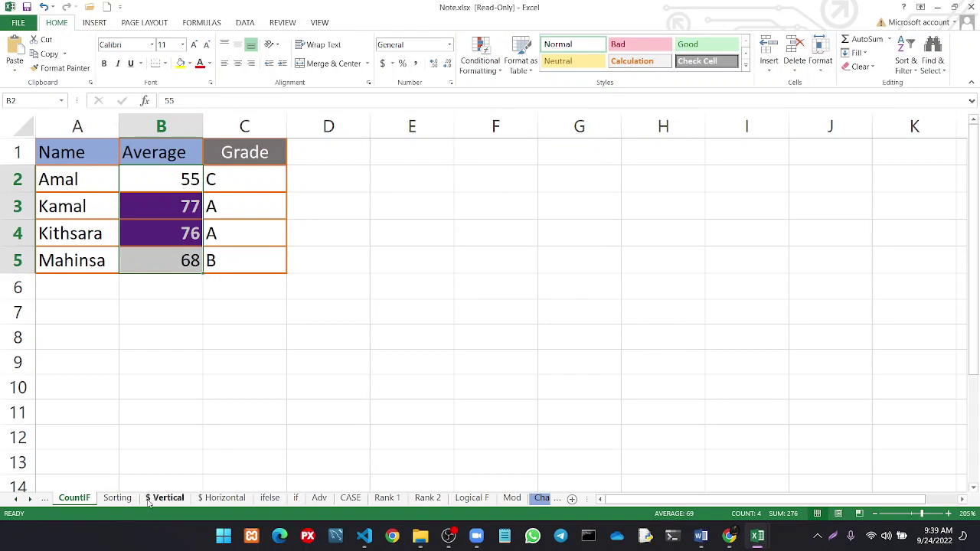
On the if sheet, review C2's B2>=50 Pass/Fail IF formula, commit it, then go to ifelse
click(43, 499)
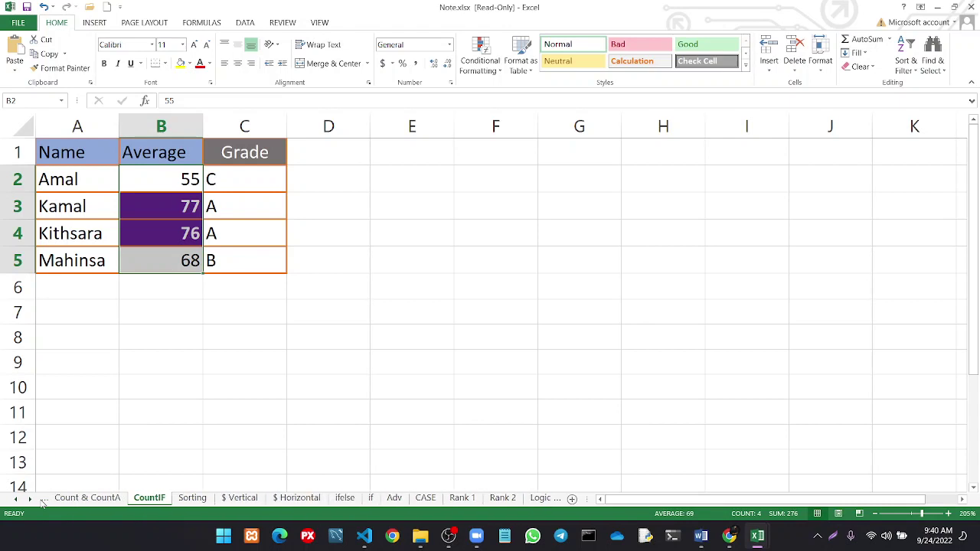
click(43, 499)
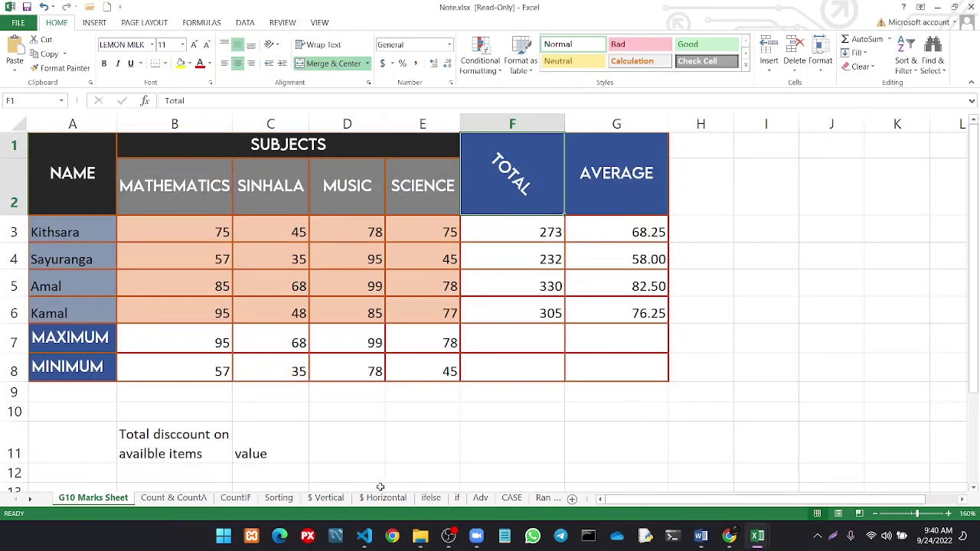
click(457, 498)
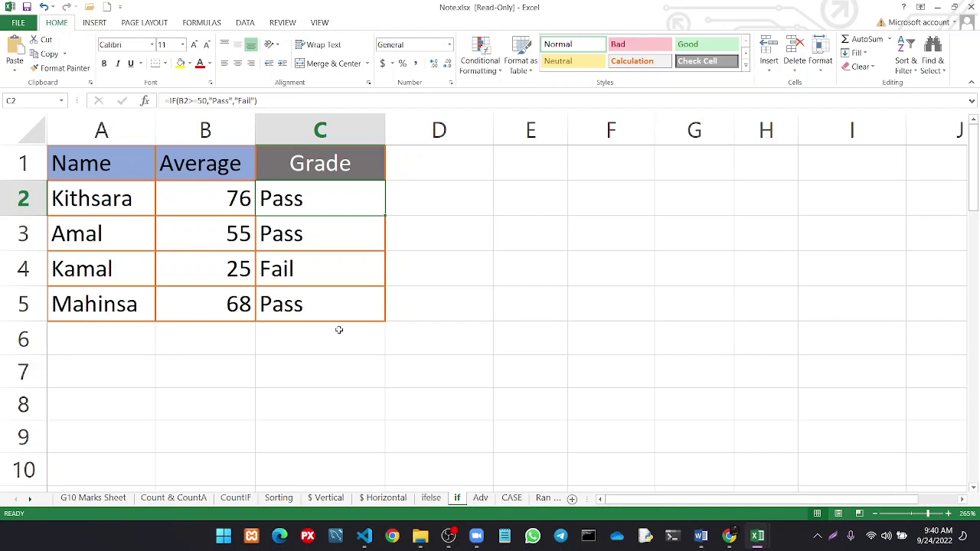
double_click(317, 202)
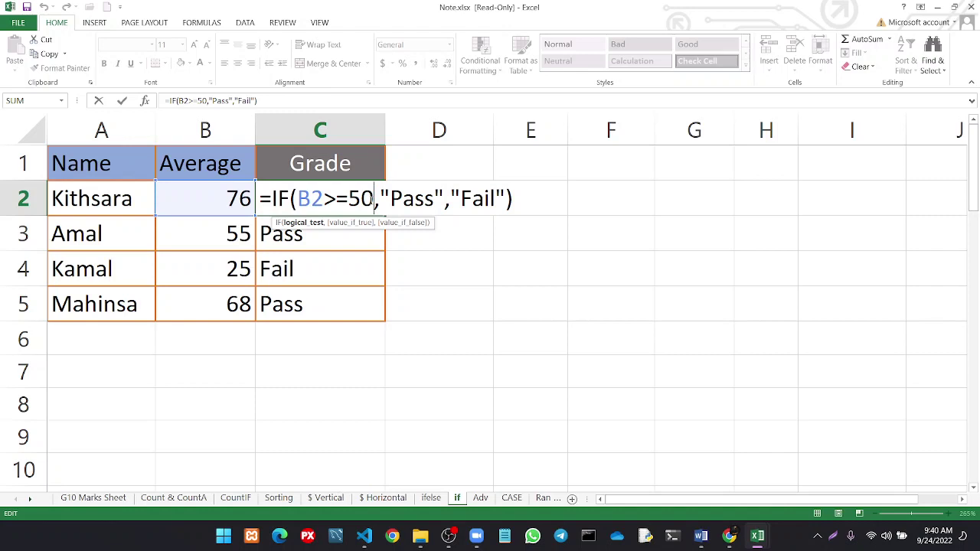
drag(372, 199, 298, 200)
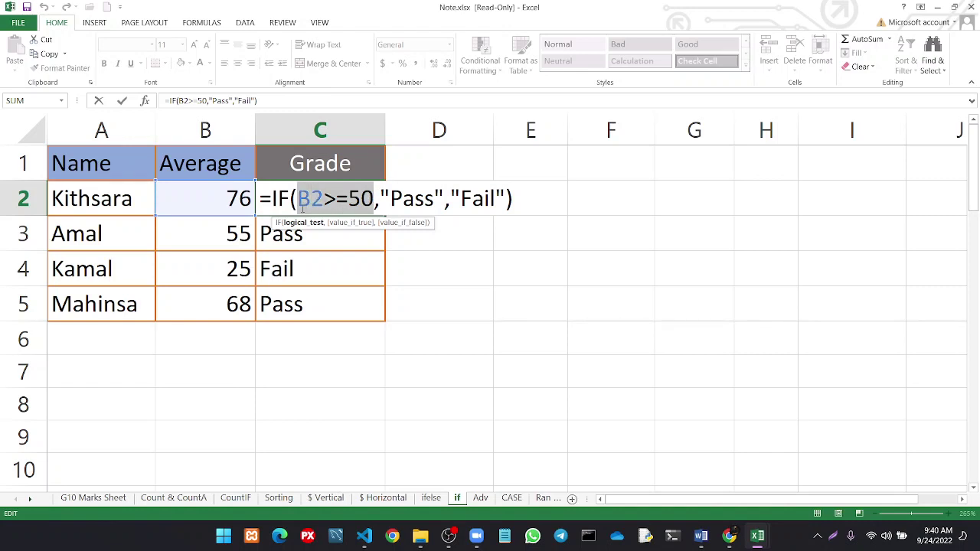
drag(444, 198, 381, 200)
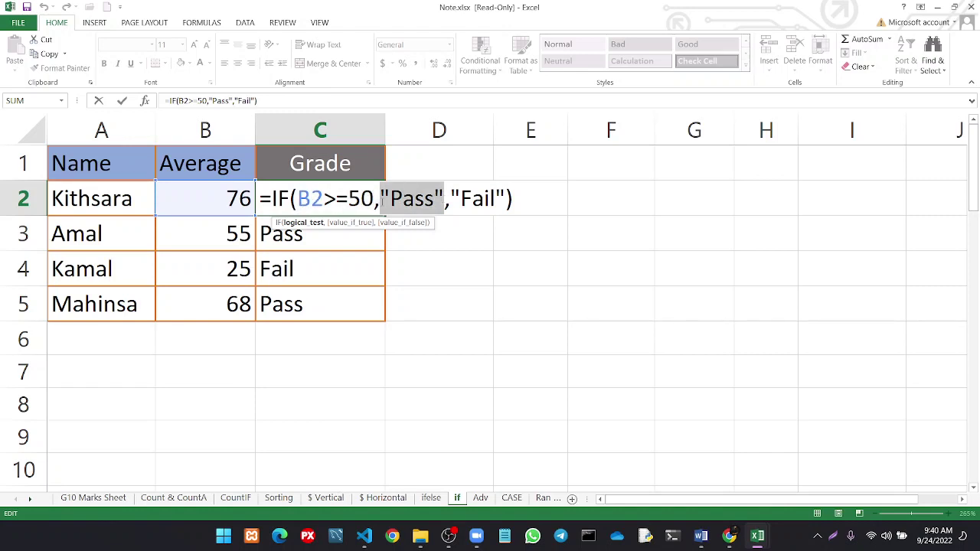
drag(508, 198, 452, 197)
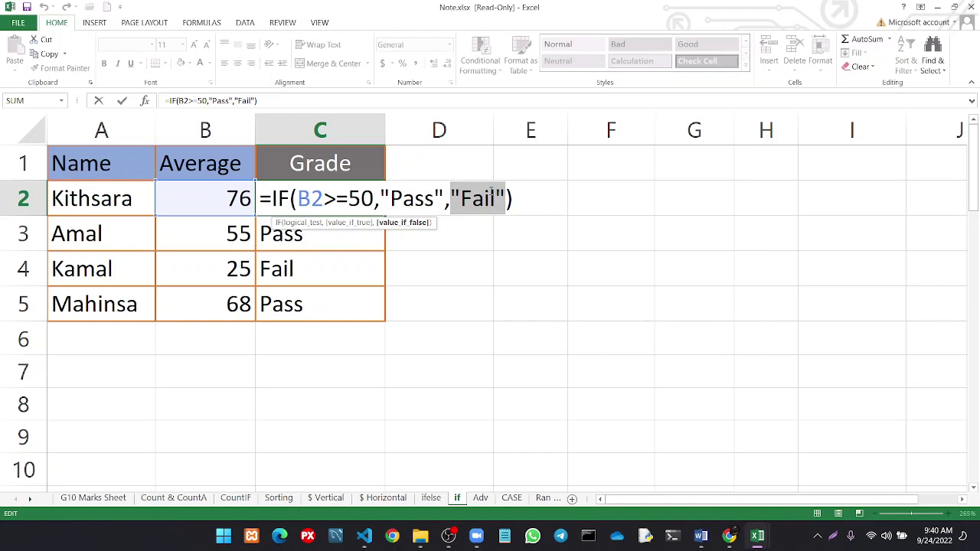
click(547, 205)
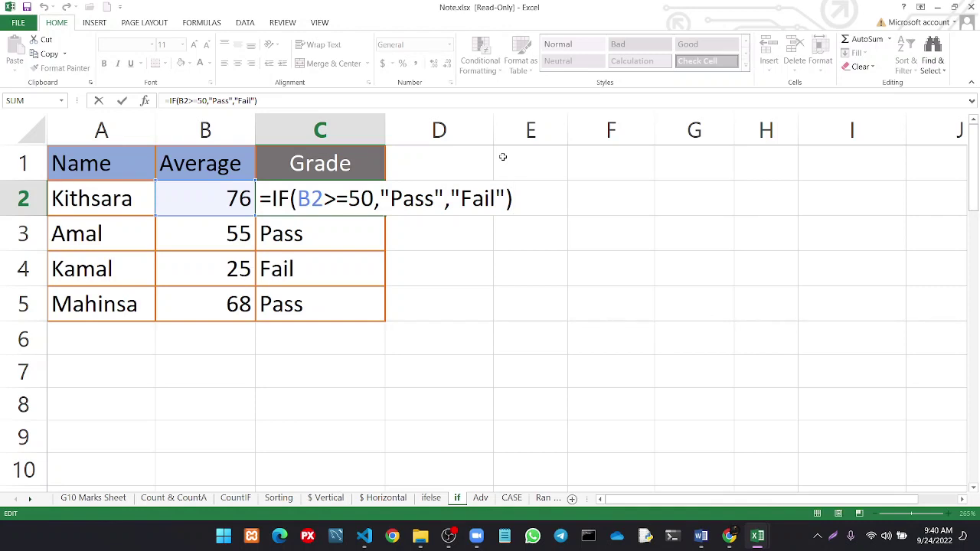
key(ctrl+Return)
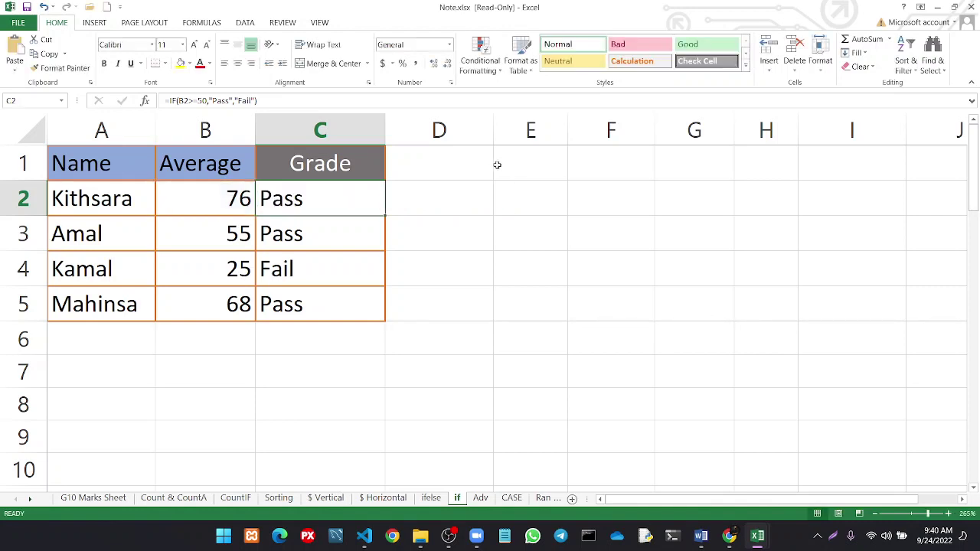
click(434, 499)
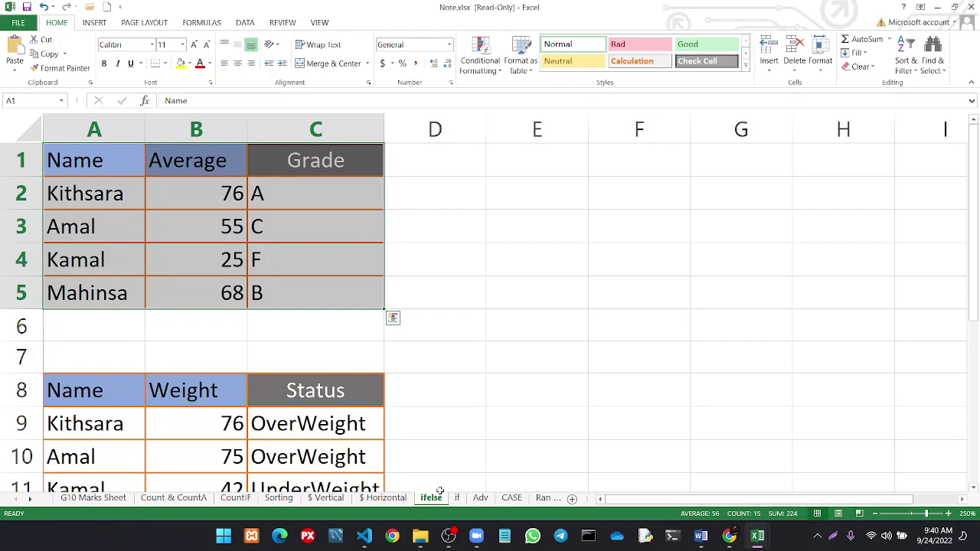
Inspect ifelse C2's nested IF parts (B2>=75, B2>=65, C or F) unchanged, then return to CountIF
click(297, 194)
double_click(299, 193)
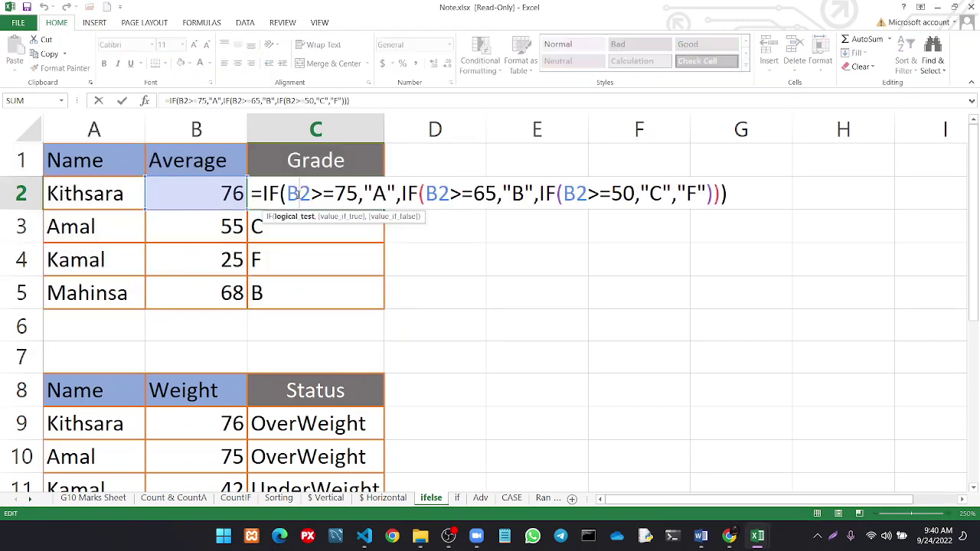
drag(359, 194, 287, 193)
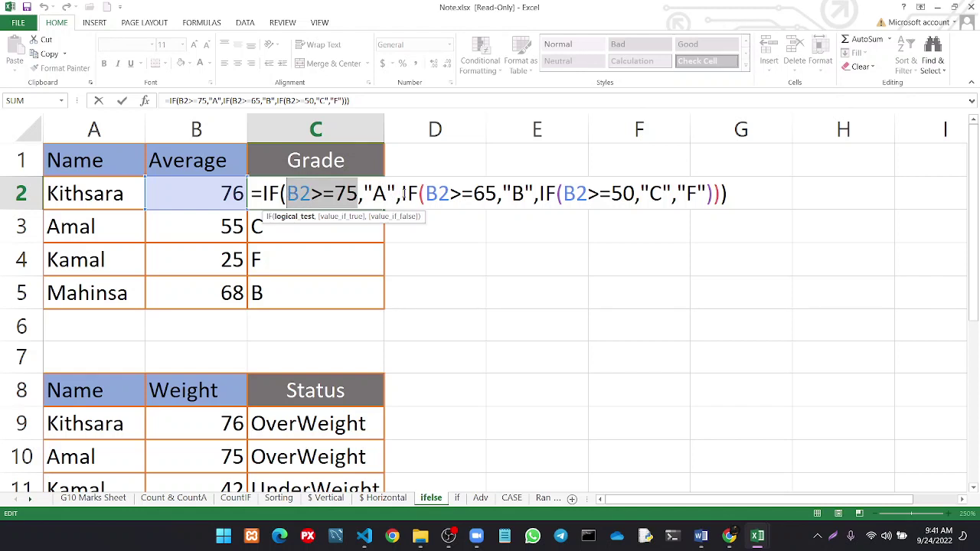
drag(403, 193, 497, 194)
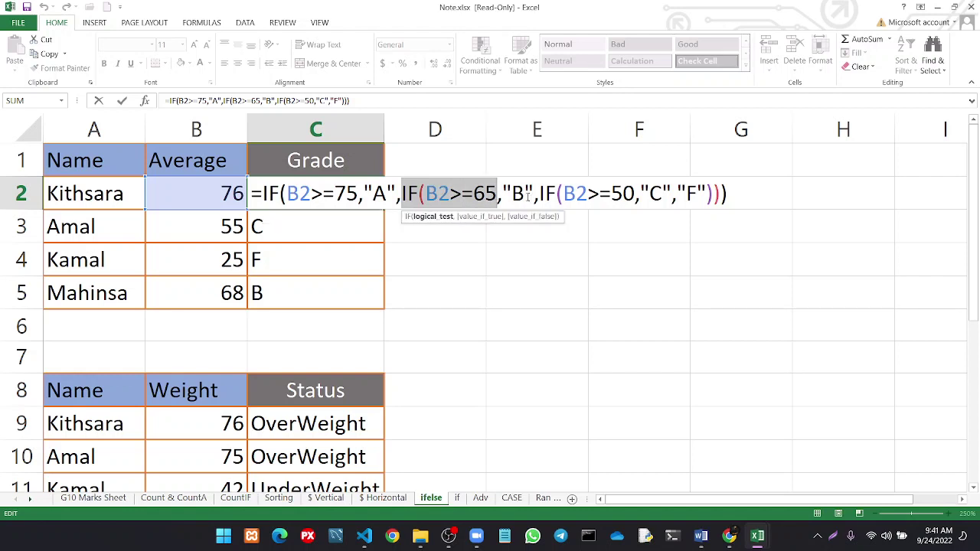
double_click(527, 194)
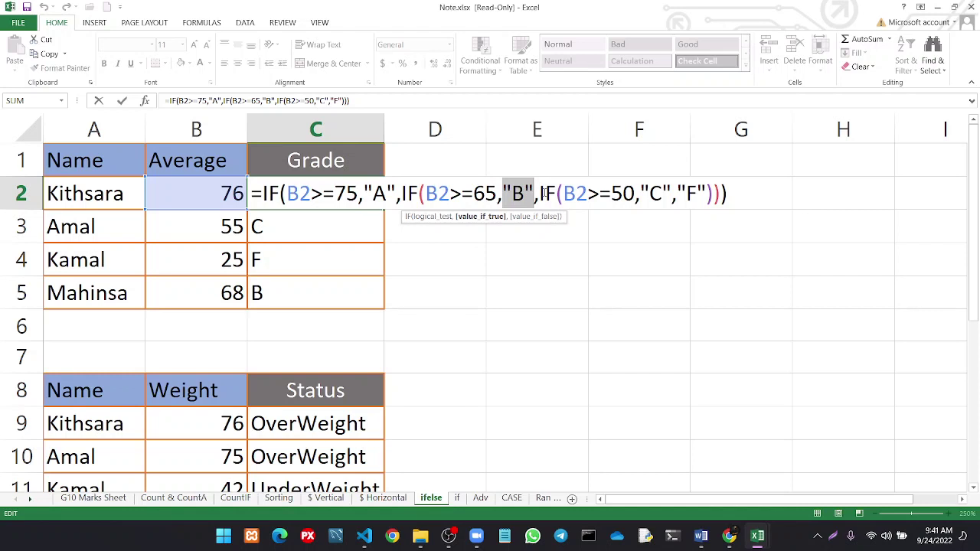
drag(540, 194, 696, 194)
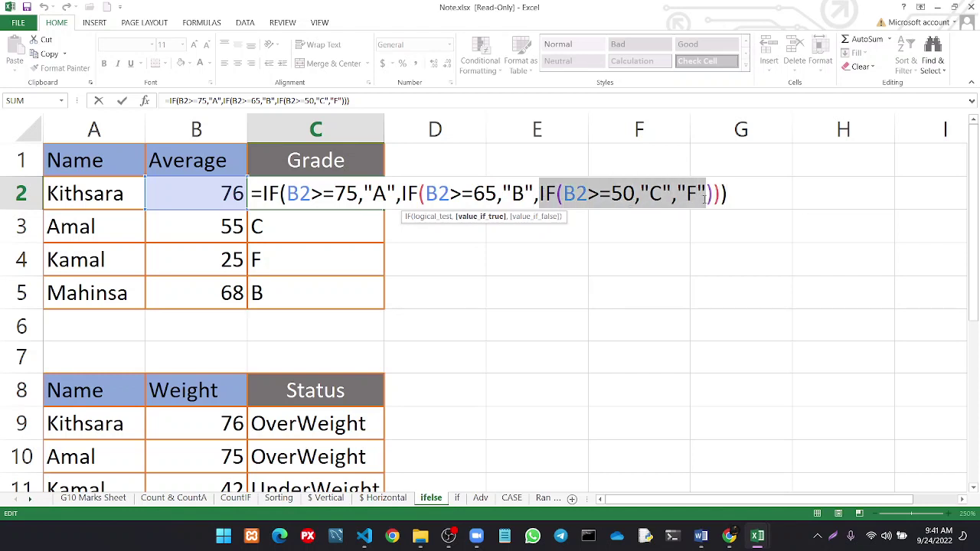
key(Escape)
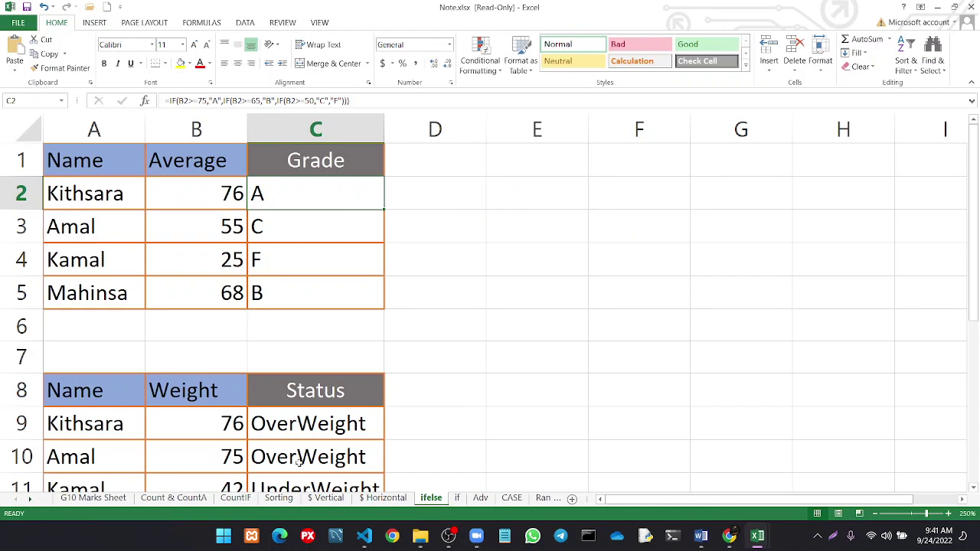
click(248, 502)
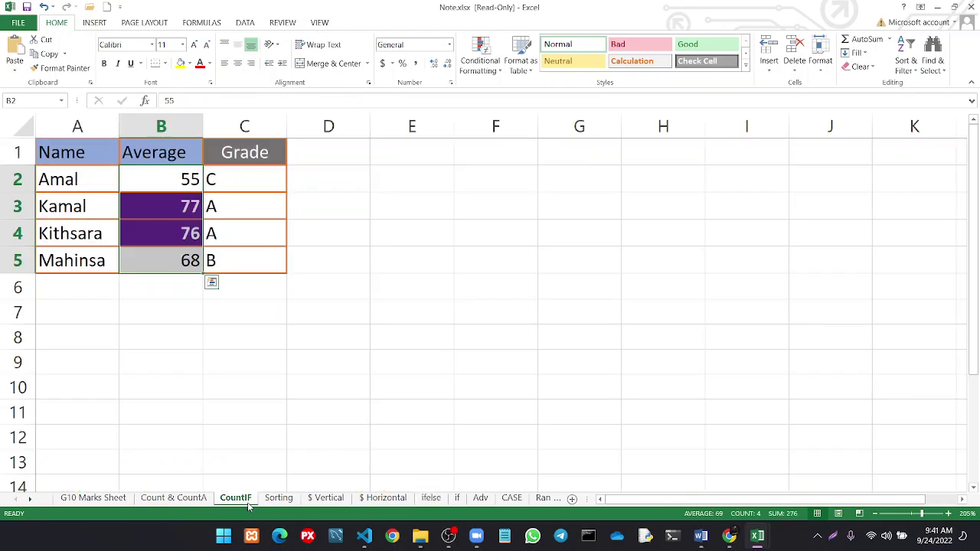
Glance at CountIF's C2 formula and the $ Vertical and $ Horizontal sheets, ending on ifelse
double_click(215, 184)
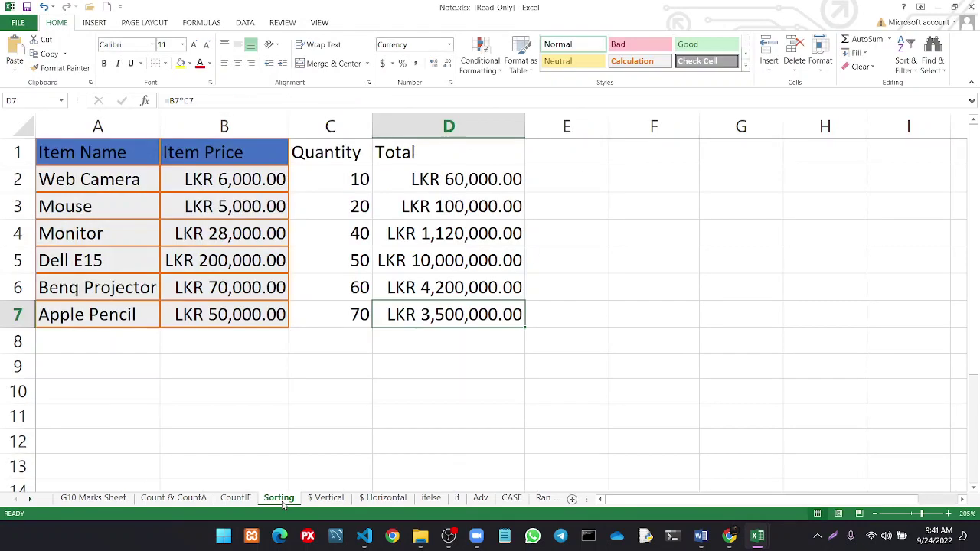
click(325, 498)
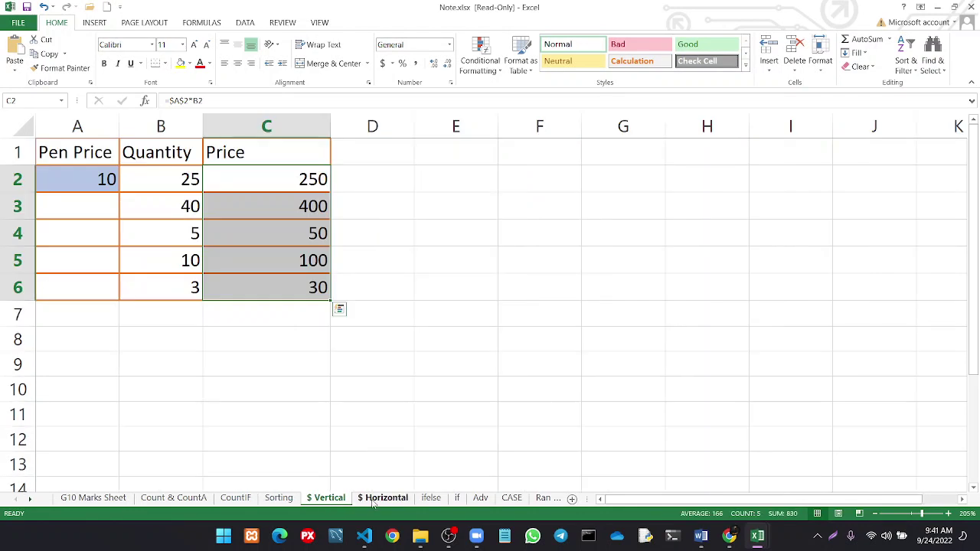
click(374, 498)
click(430, 498)
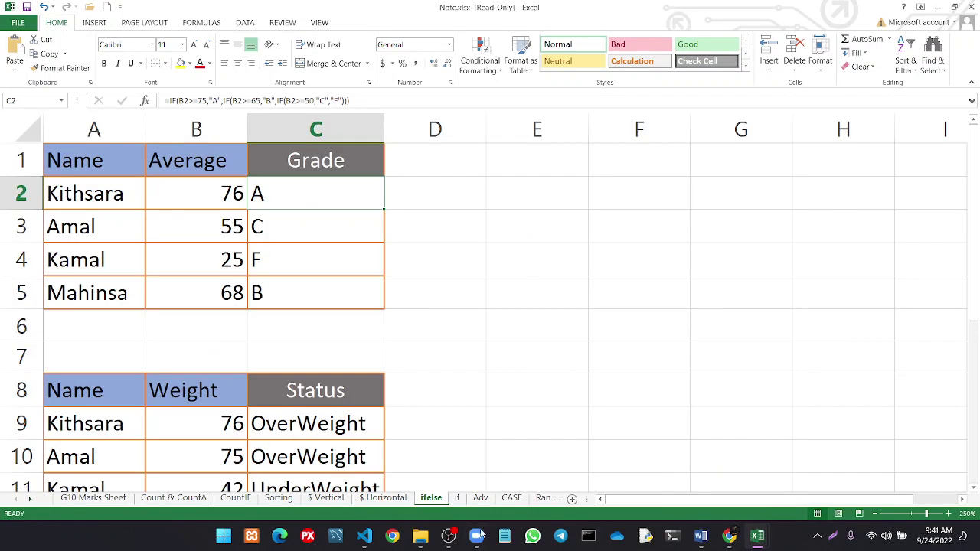
click(450, 538)
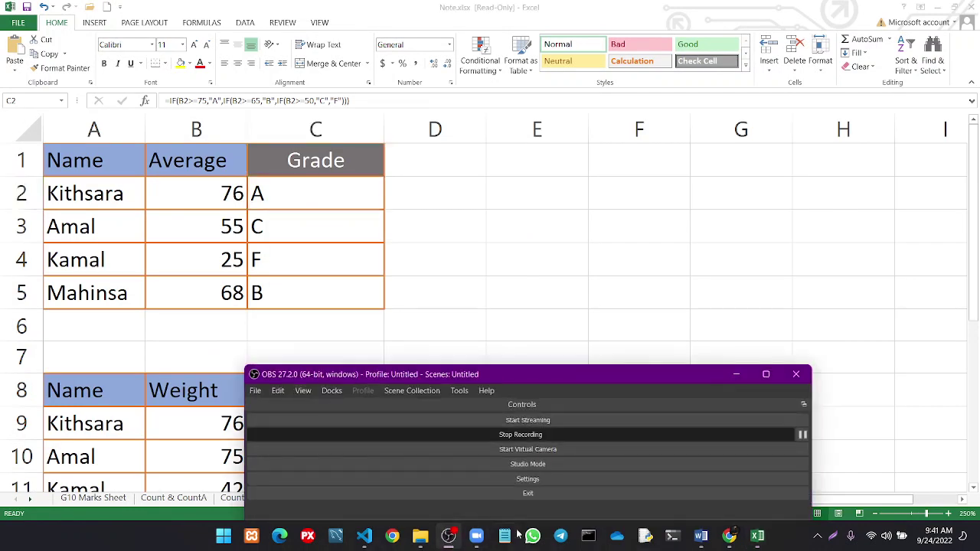
click(421, 535)
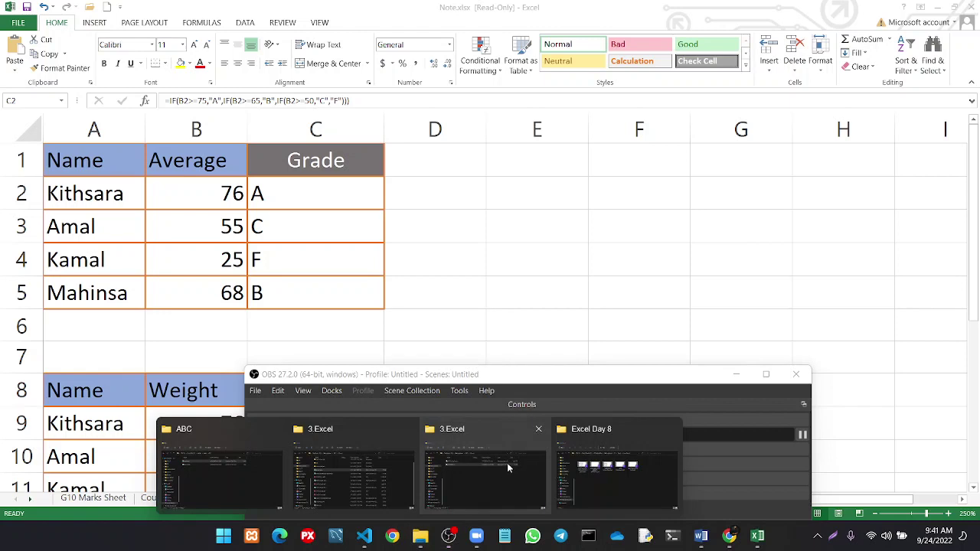
click(596, 467)
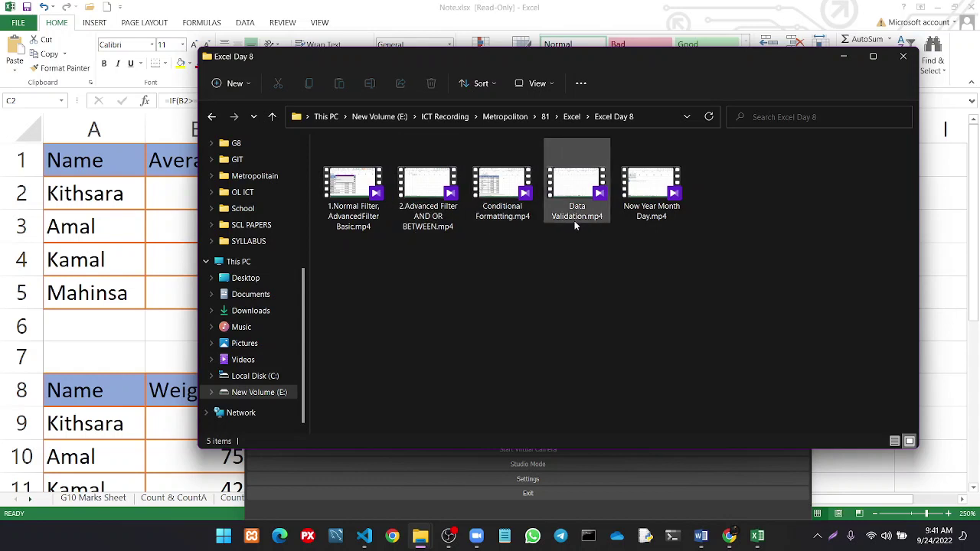
click(271, 117)
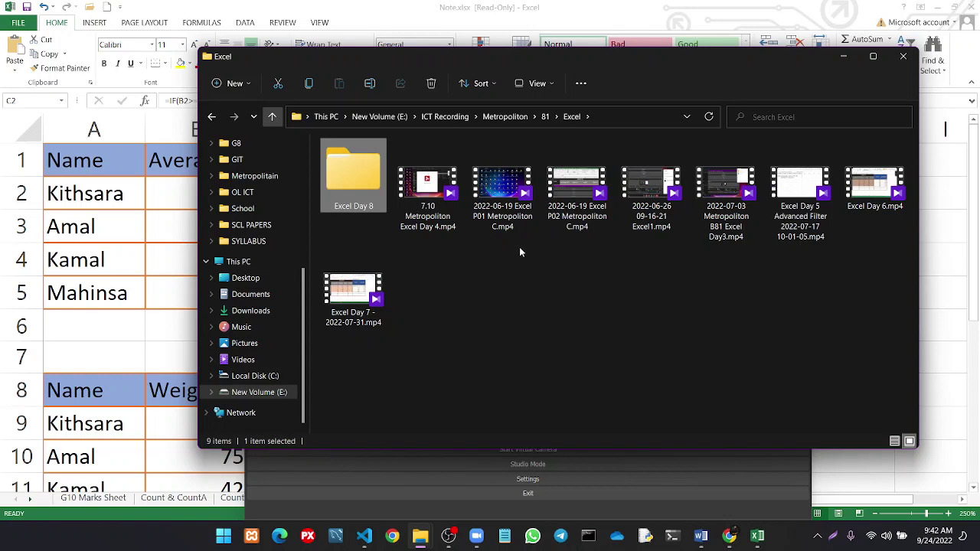
click(852, 59)
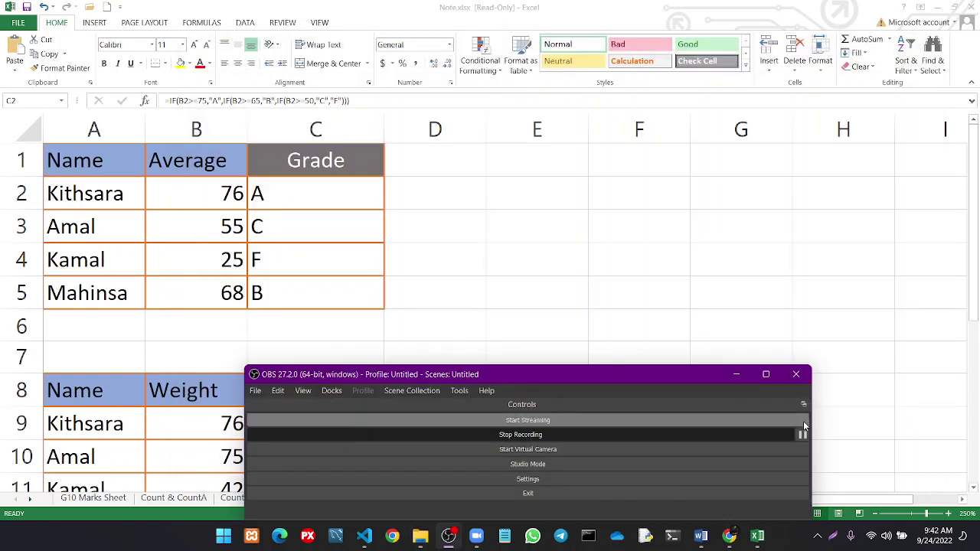
click(802, 433)
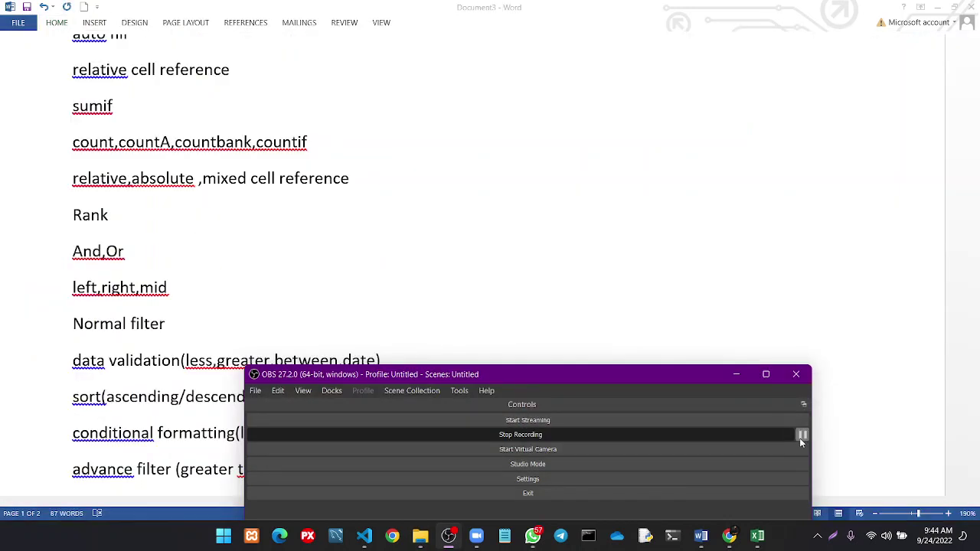
click(733, 373)
scroll(531, 252, up, 3)
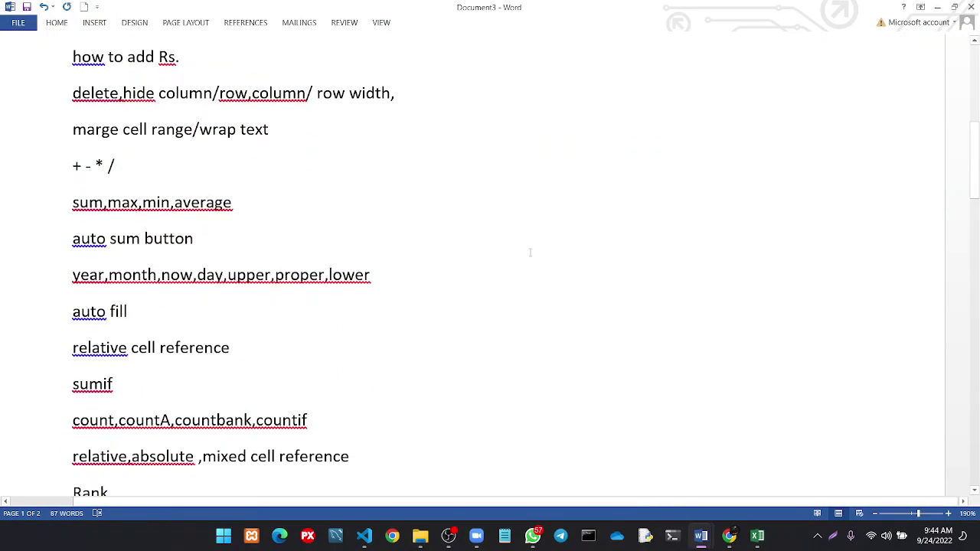
scroll(530, 251, up, 2)
scroll(529, 252, up, 2)
scroll(530, 252, up, 1)
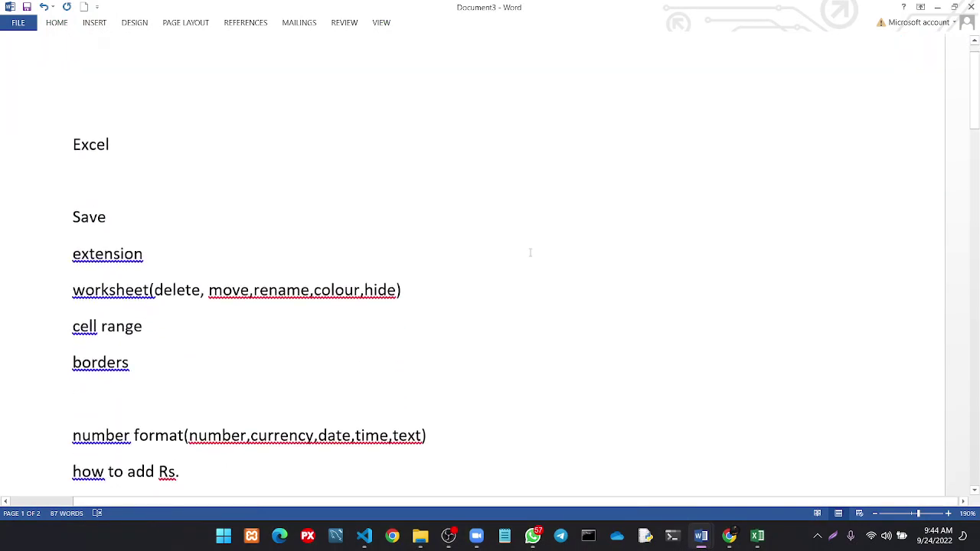
scroll(530, 252, down, 3)
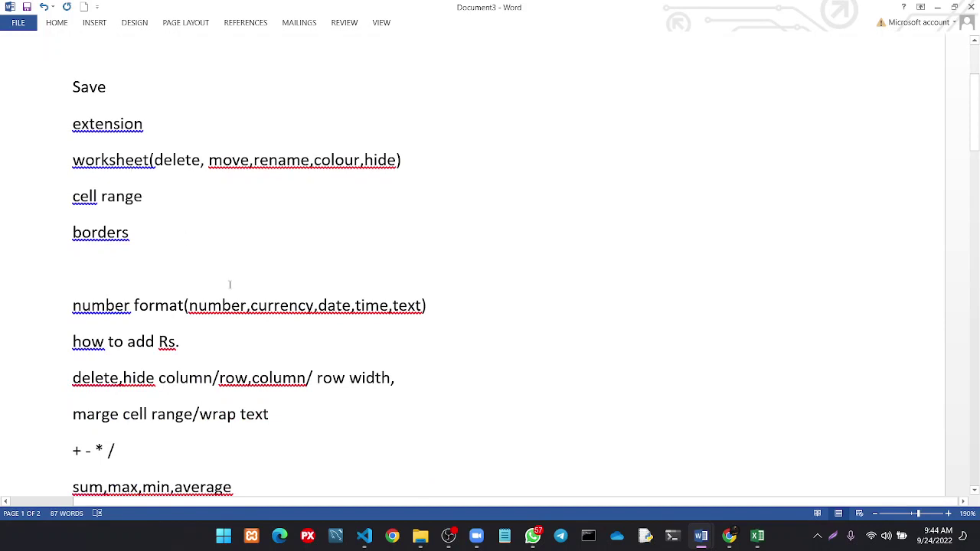
click(757, 536)
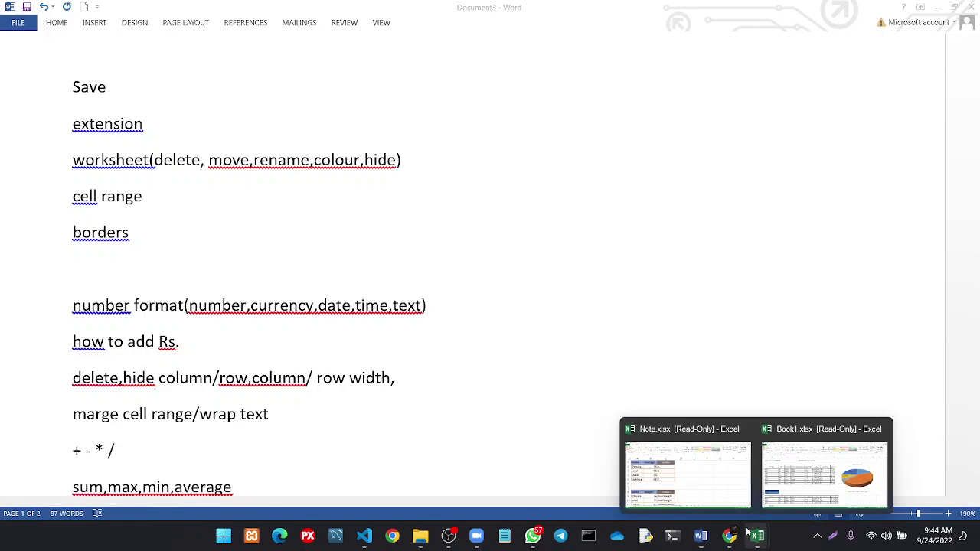
click(685, 475)
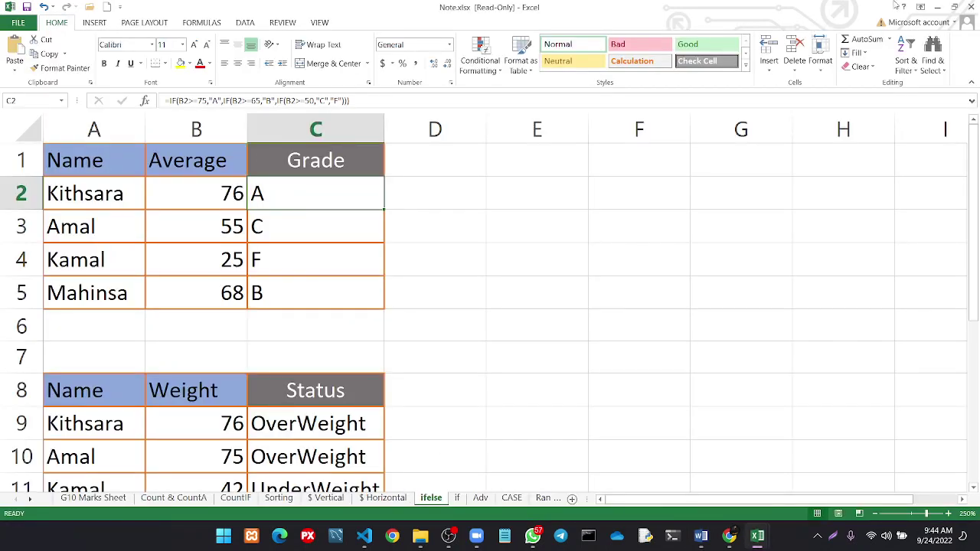
click(936, 8)
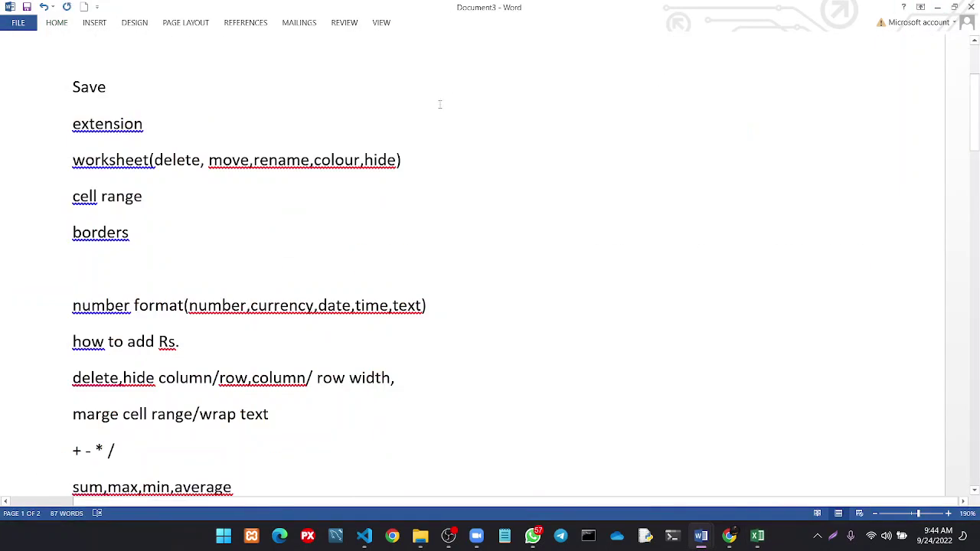
scroll(147, 220, down, 2)
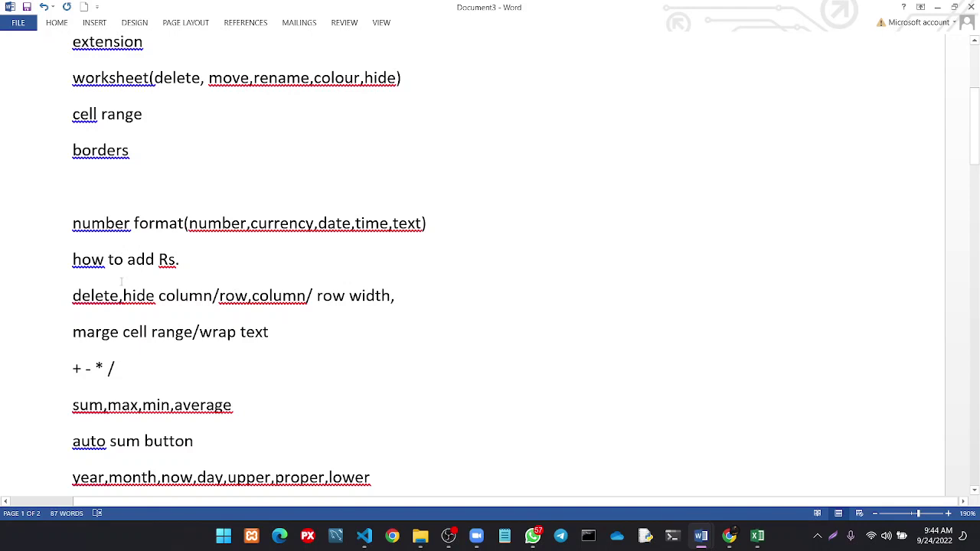
scroll(121, 282, down, 1)
scroll(121, 282, down, 1)
scroll(121, 281, down, 1)
scroll(121, 282, down, 1)
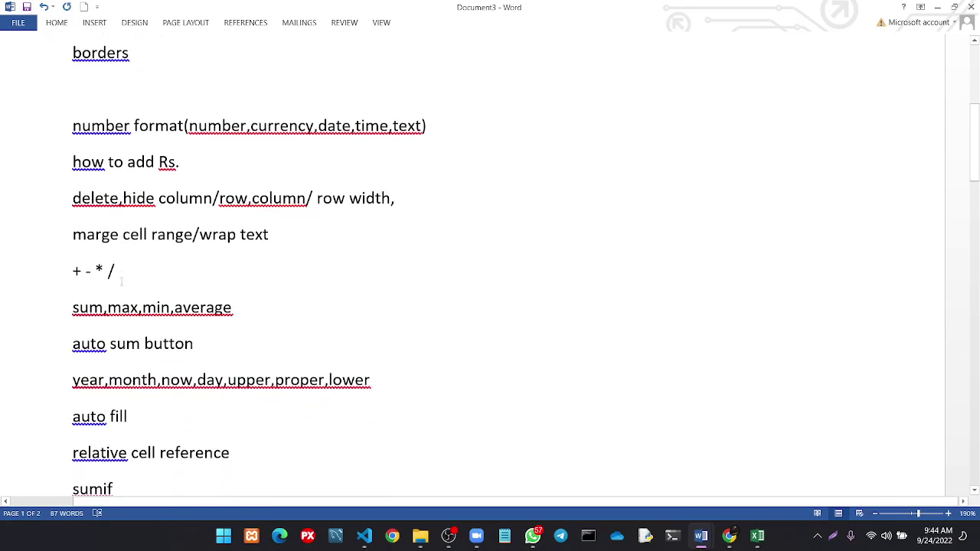
scroll(121, 282, down, 1)
double_click(127, 208)
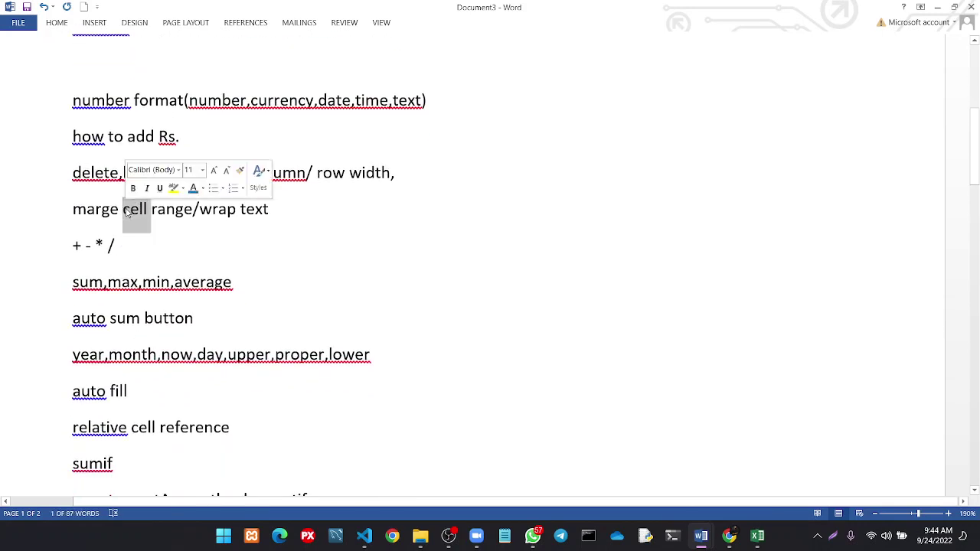
double_click(217, 212)
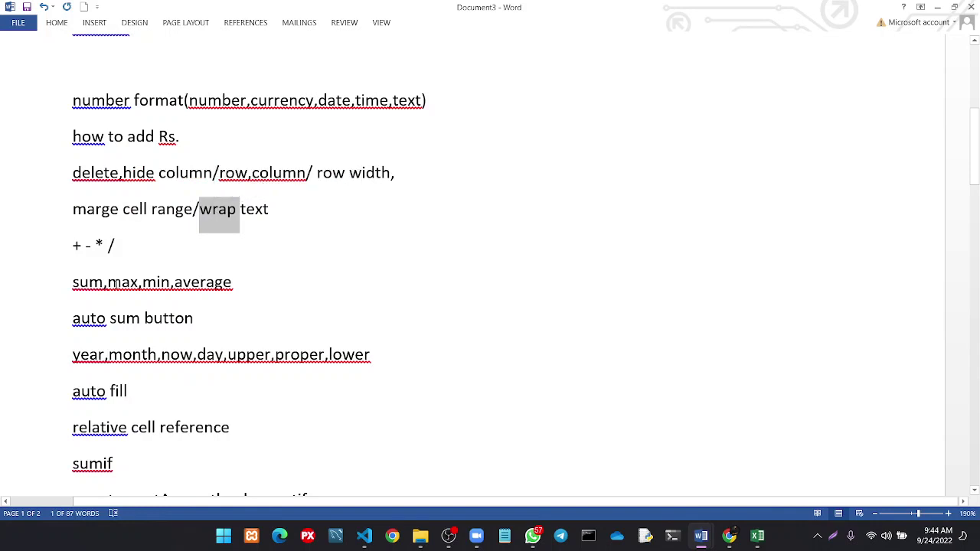
click(194, 317)
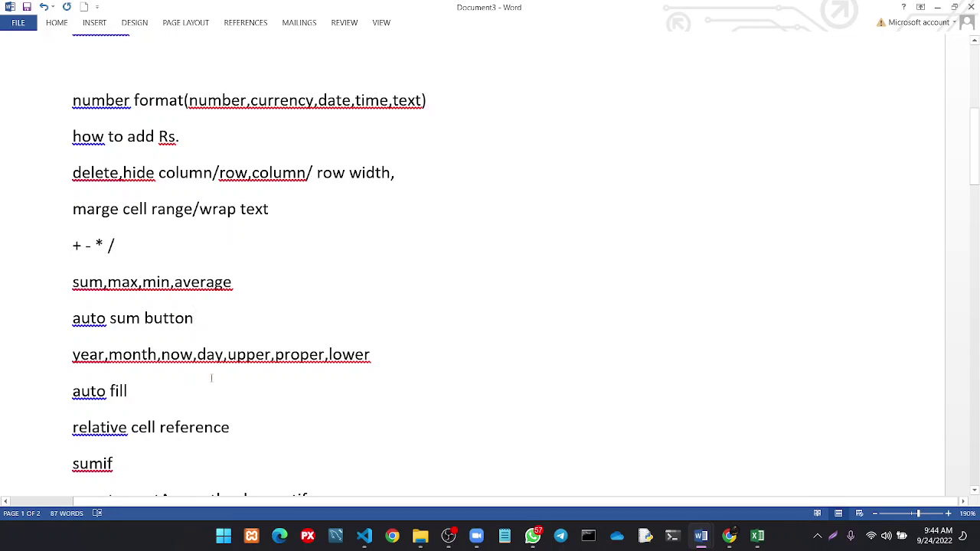
scroll(144, 382, down, 1)
scroll(151, 347, down, 1)
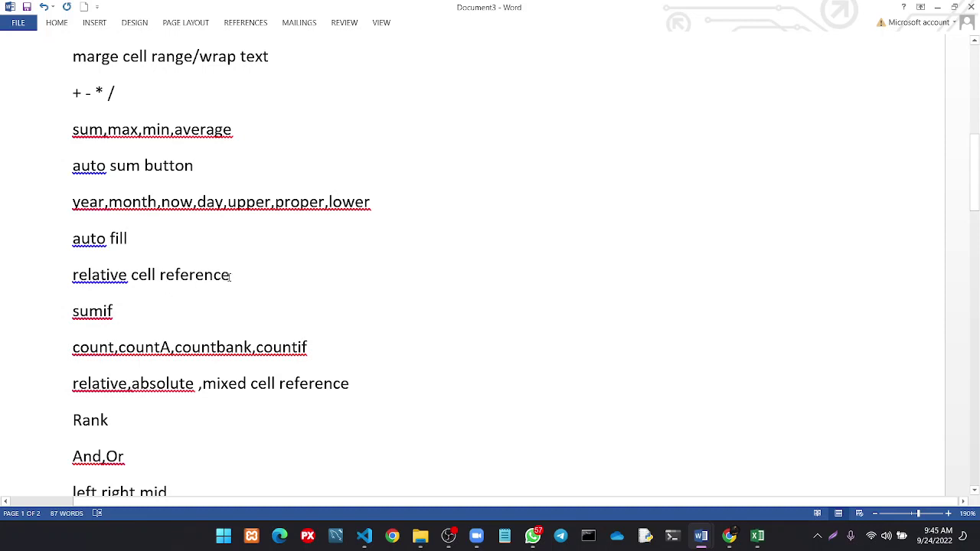
Highlight the whole sumif line of the checklist in yellow
drag(229, 276, 164, 252)
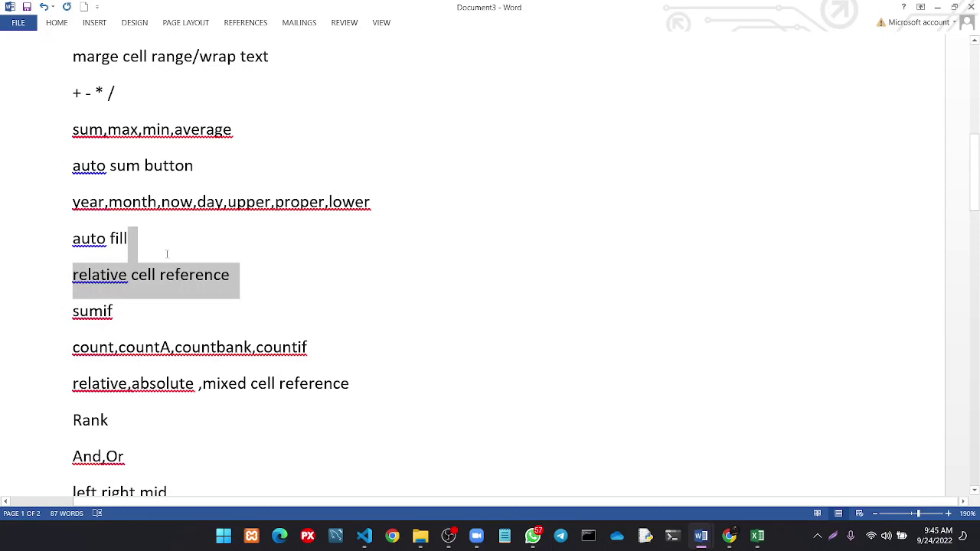
triple_click(94, 311)
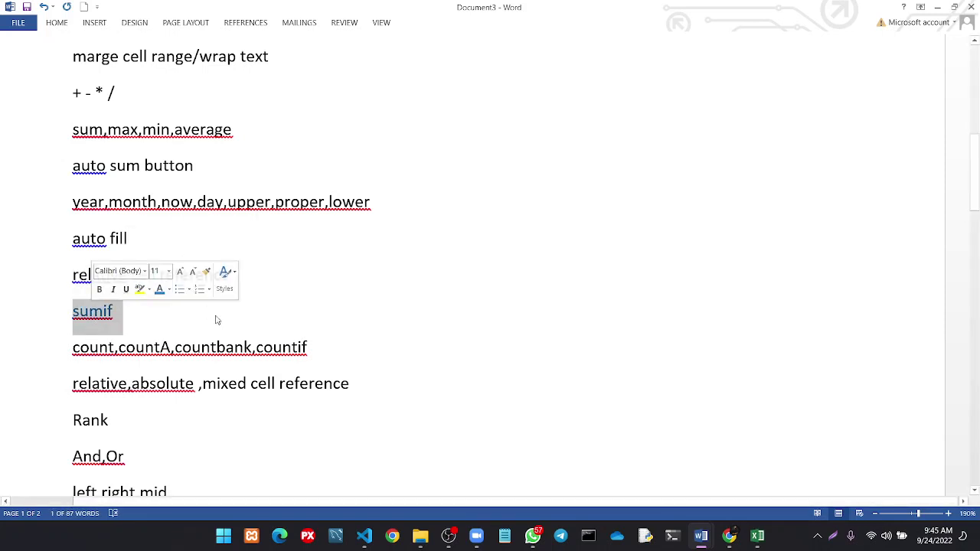
click(139, 289)
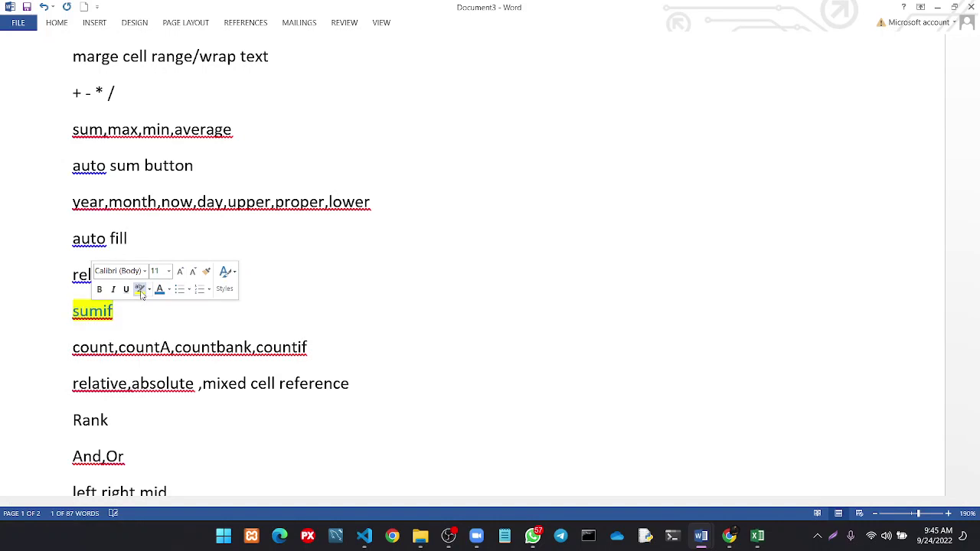
click(159, 318)
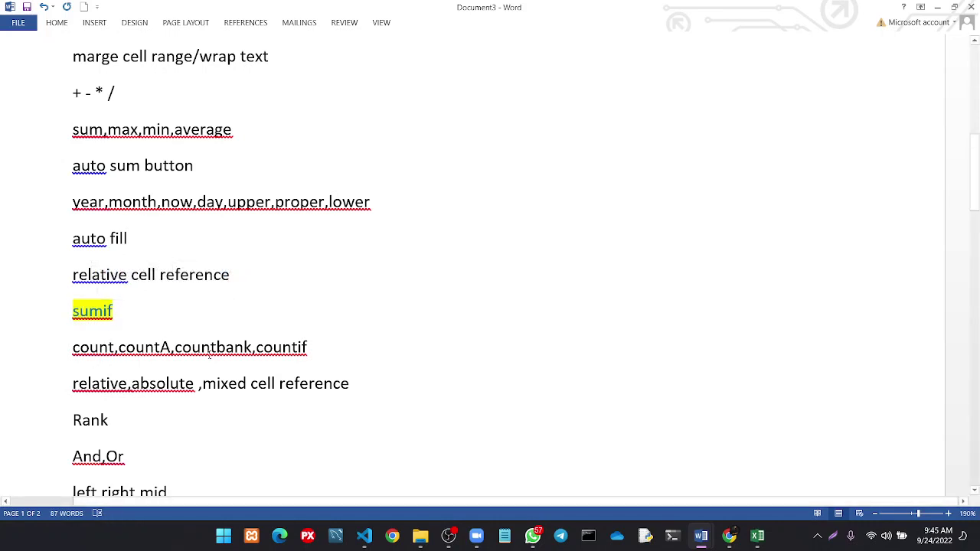
Highlight the word countif on the count line in yellow
double_click(292, 346)
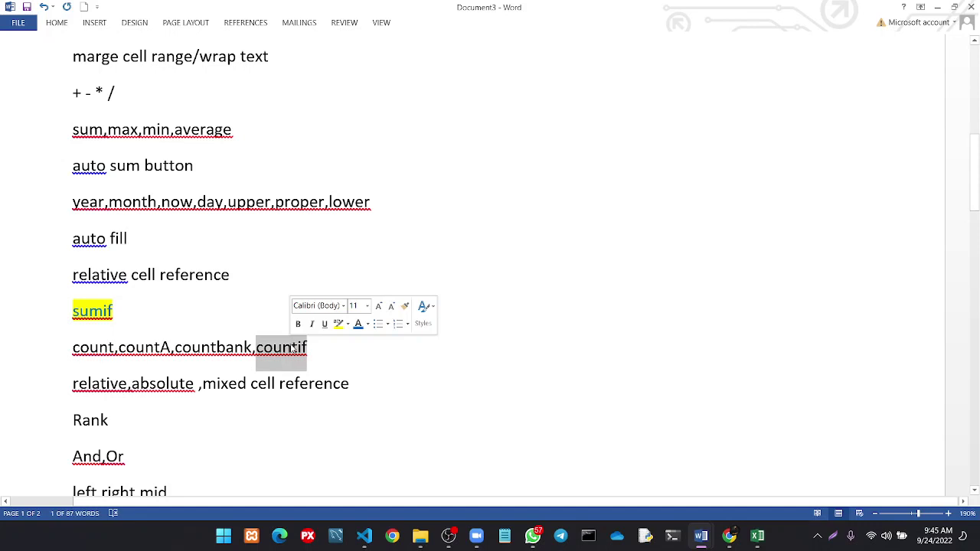
click(341, 325)
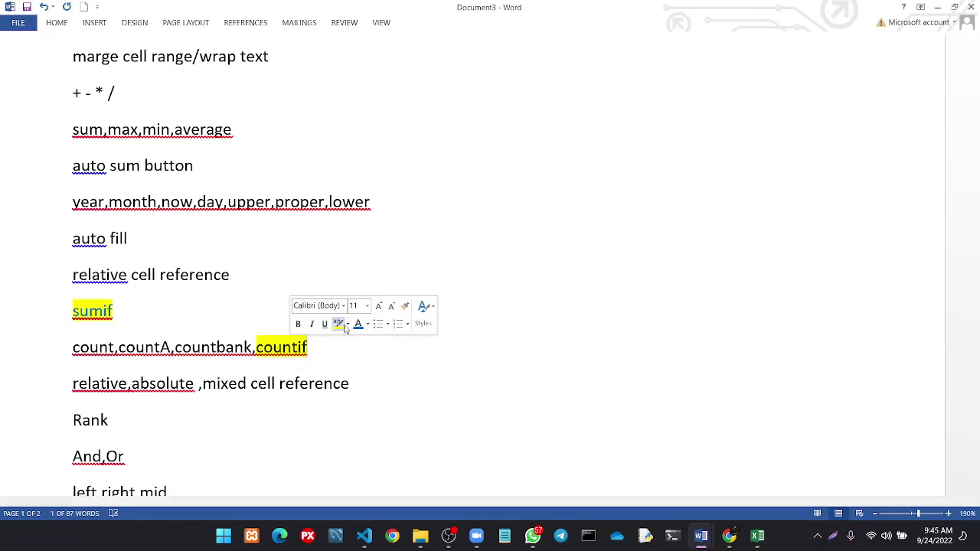
scroll(316, 367, down, 1)
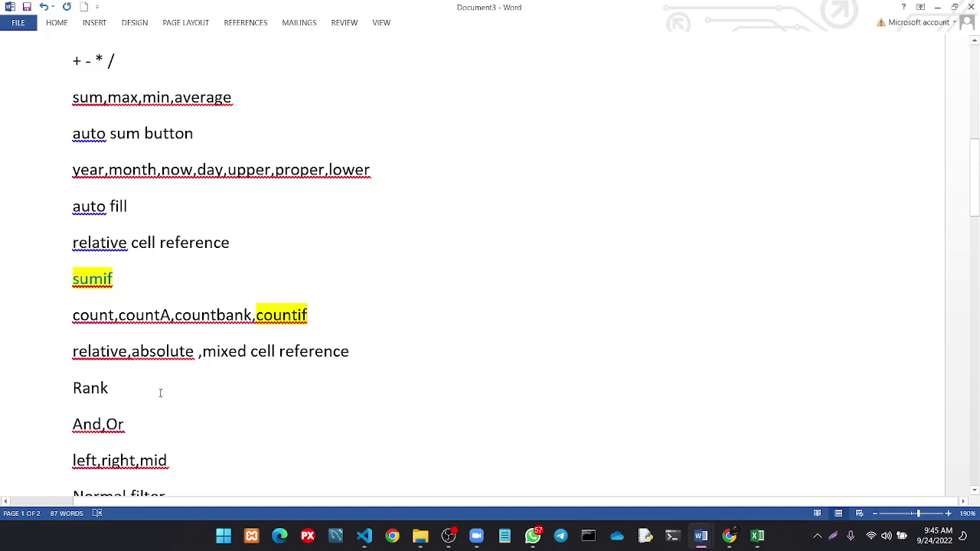
scroll(160, 393, down, 1)
scroll(160, 393, down, 3)
scroll(160, 393, down, 2)
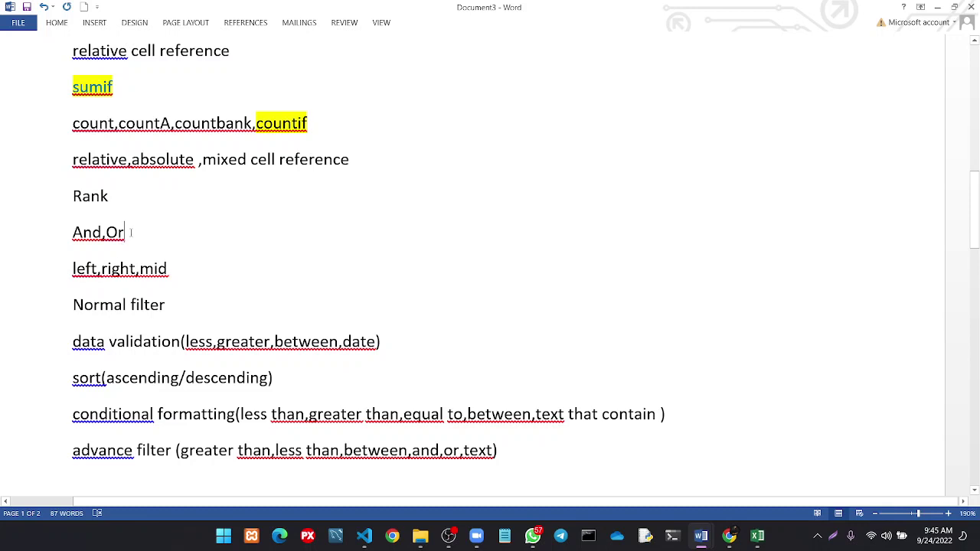
Append ',not' to the And,Or line so it reads And,Or,not
text(,no)
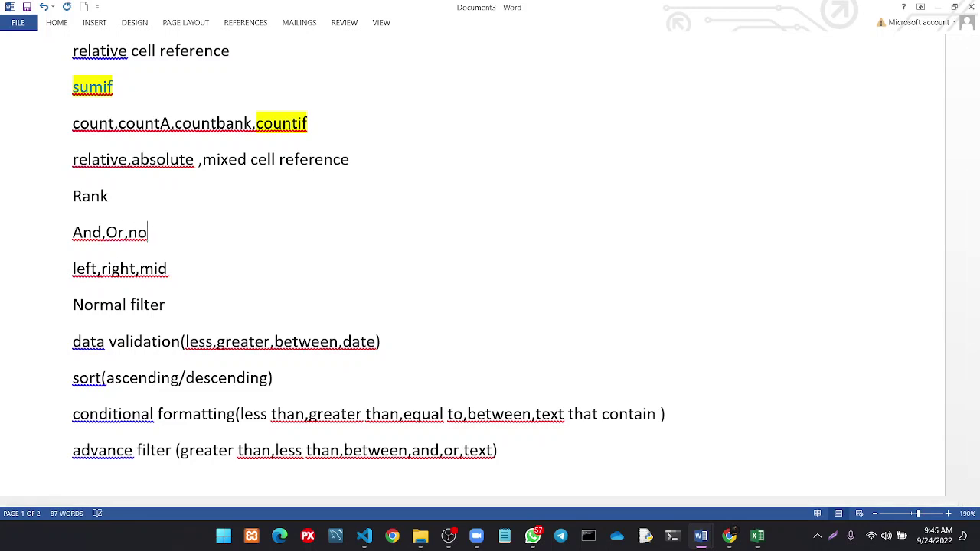
text(t)
double_click(112, 233)
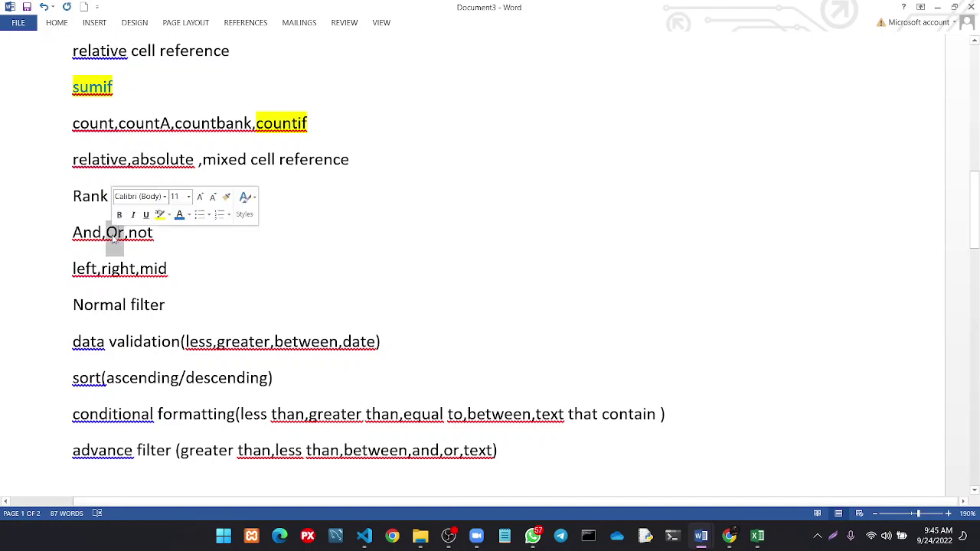
click(184, 246)
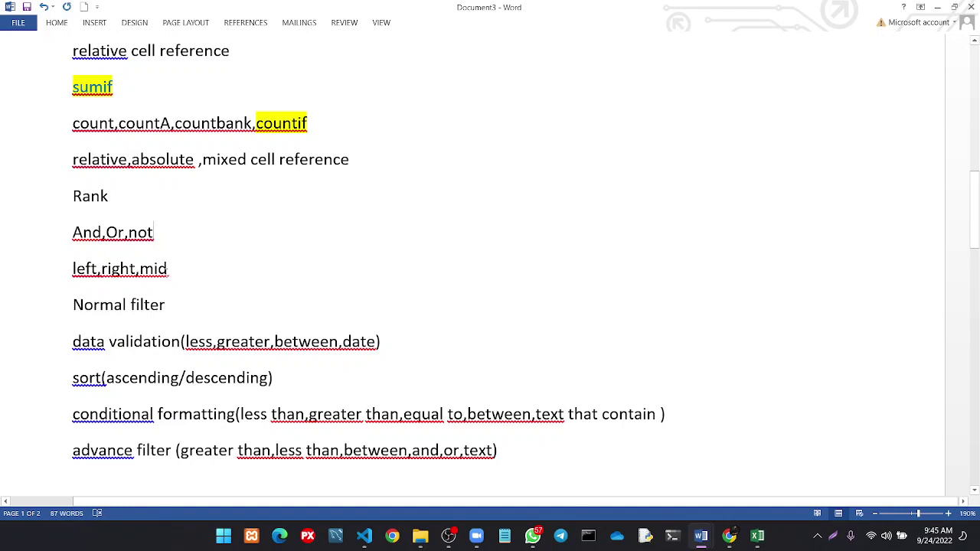
click(167, 268)
Apply yellow highlighting to the data validation, advance filter and freeze,unfreeze,split sheet lines
mouse_move(380, 341)
mouse_down()
mouse_move(313, 331)
mouse_move(71, 334)
mouse_up()
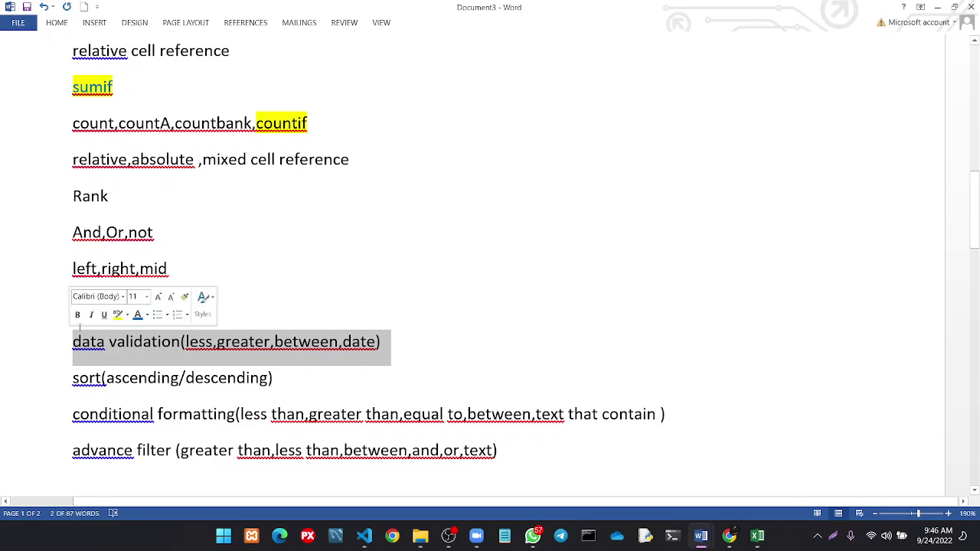
click(118, 314)
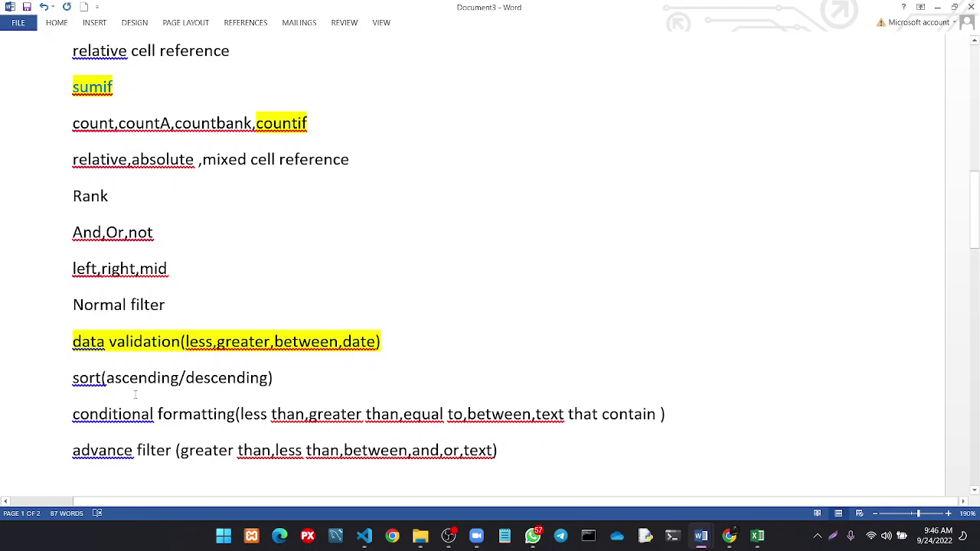
scroll(71, 406, down, 1)
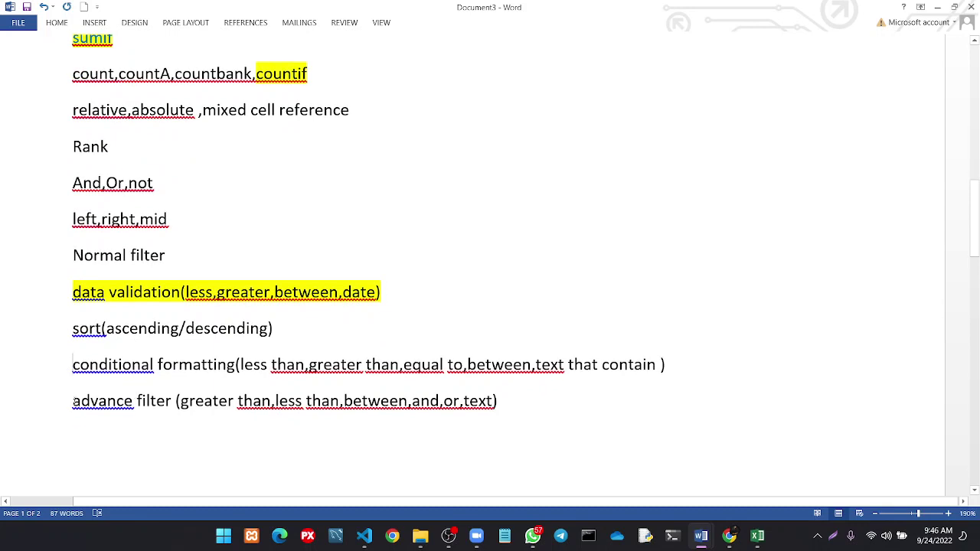
mouse_move(71, 398)
mouse_down()
mouse_move(196, 414)
mouse_move(512, 414)
mouse_up()
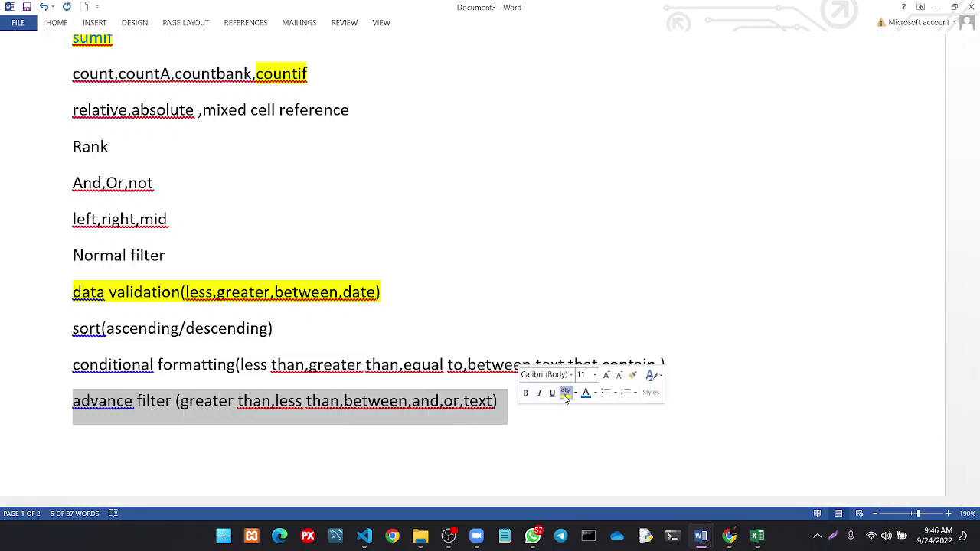
click(565, 393)
scroll(408, 437, down, 3)
scroll(408, 437, down, 2)
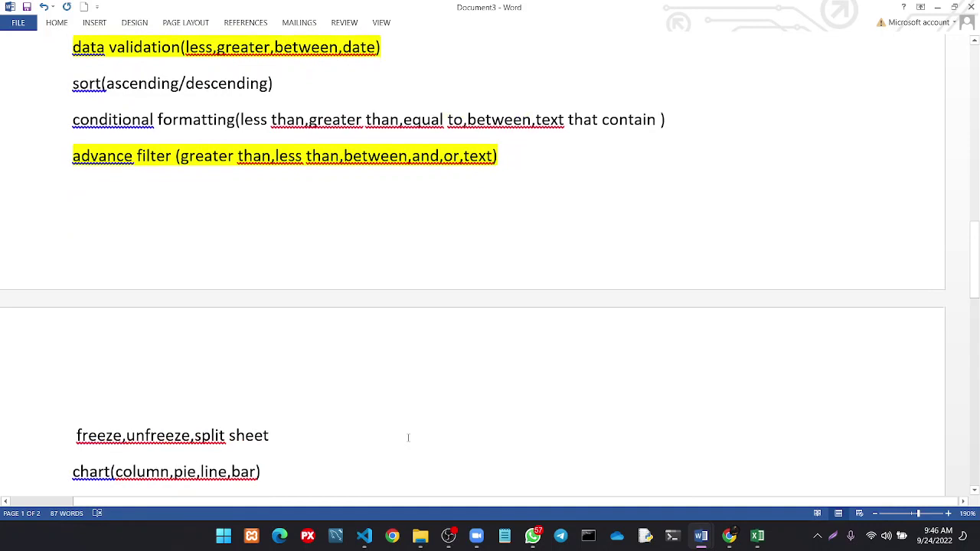
scroll(406, 436, down, 3)
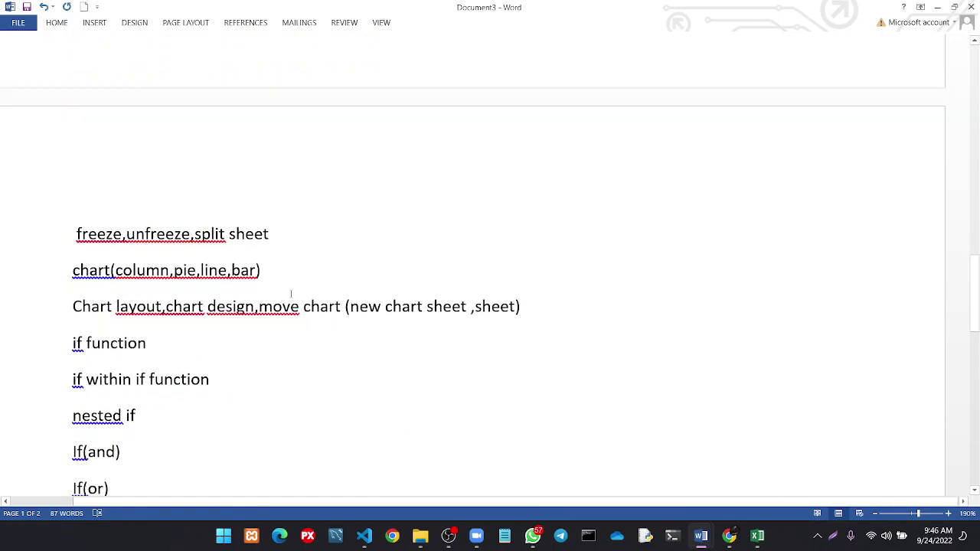
drag(269, 234, 77, 234)
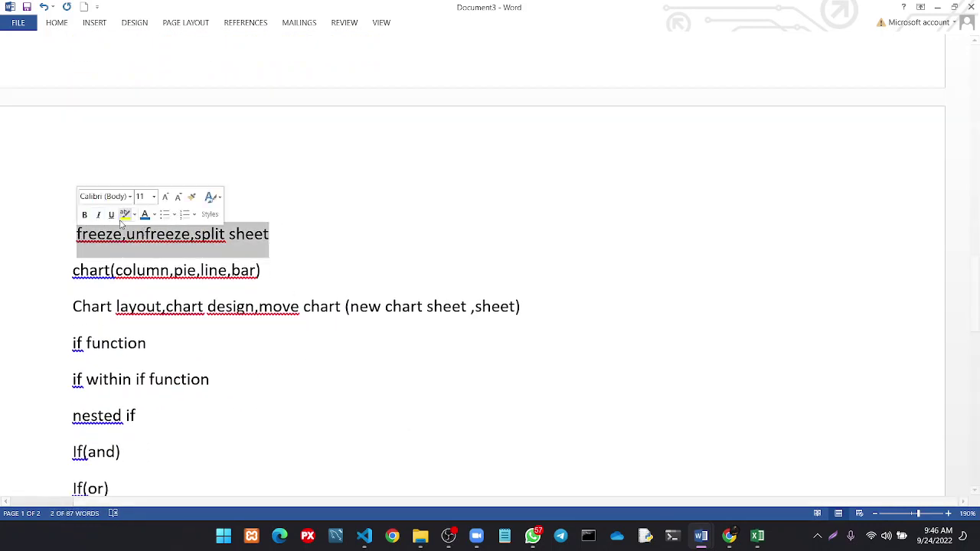
click(123, 216)
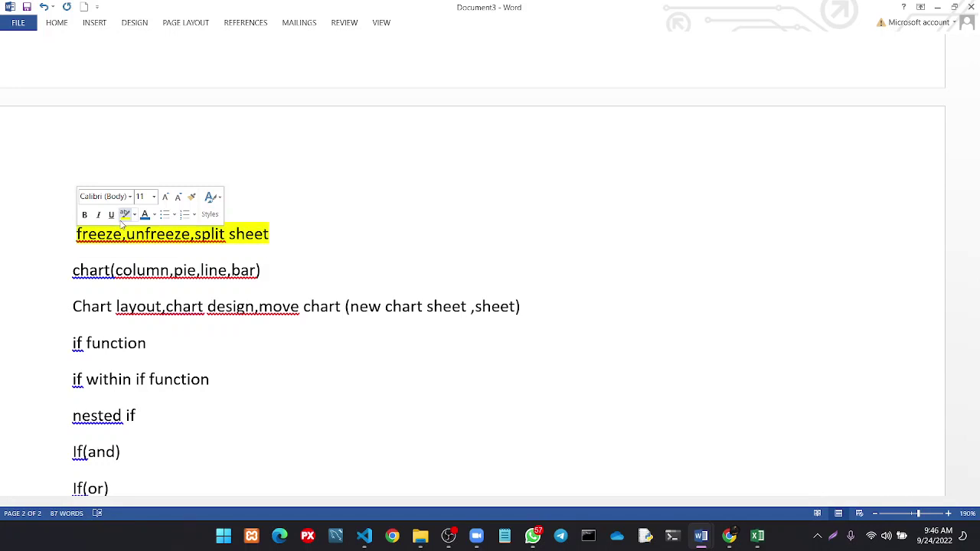
mouse_move(700, 536)
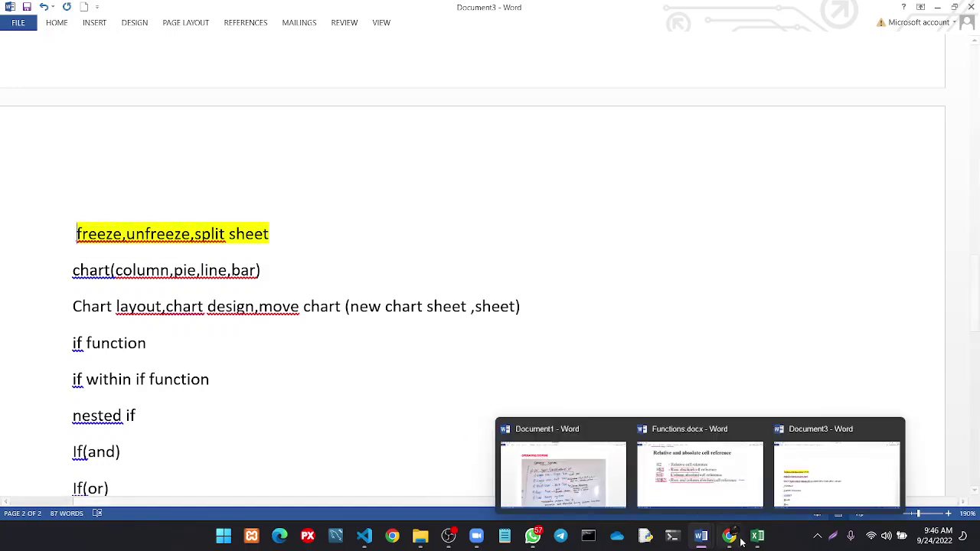
click(823, 470)
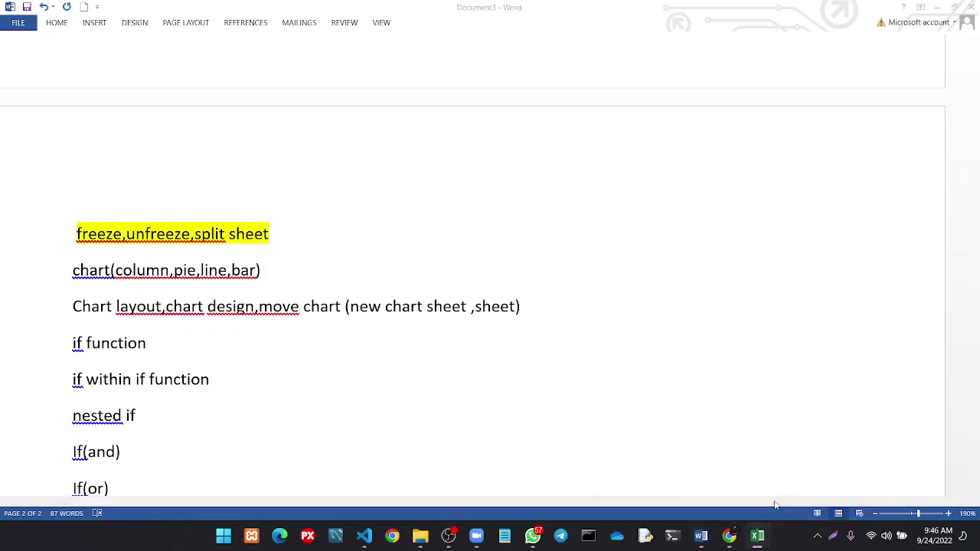
scroll(422, 391, down, 6)
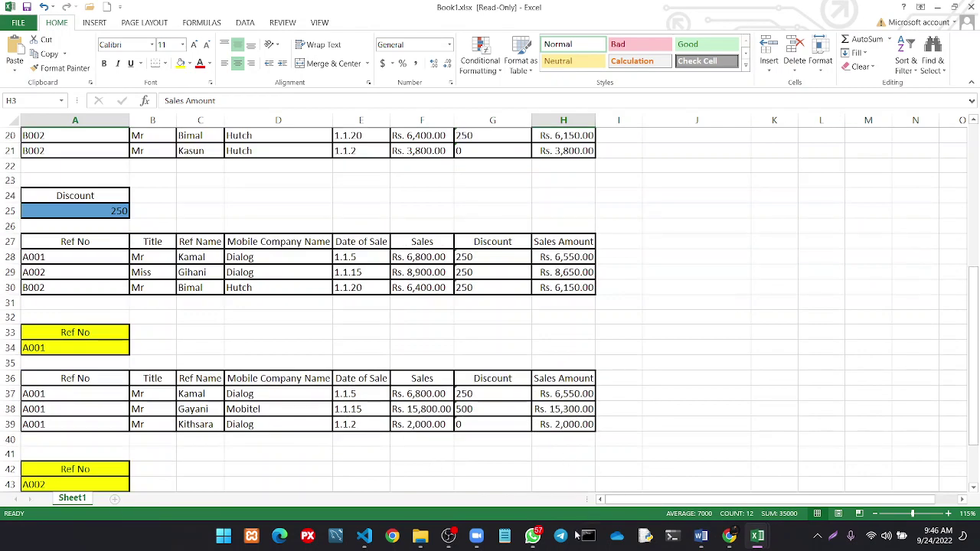
scroll(475, 427, down, 4)
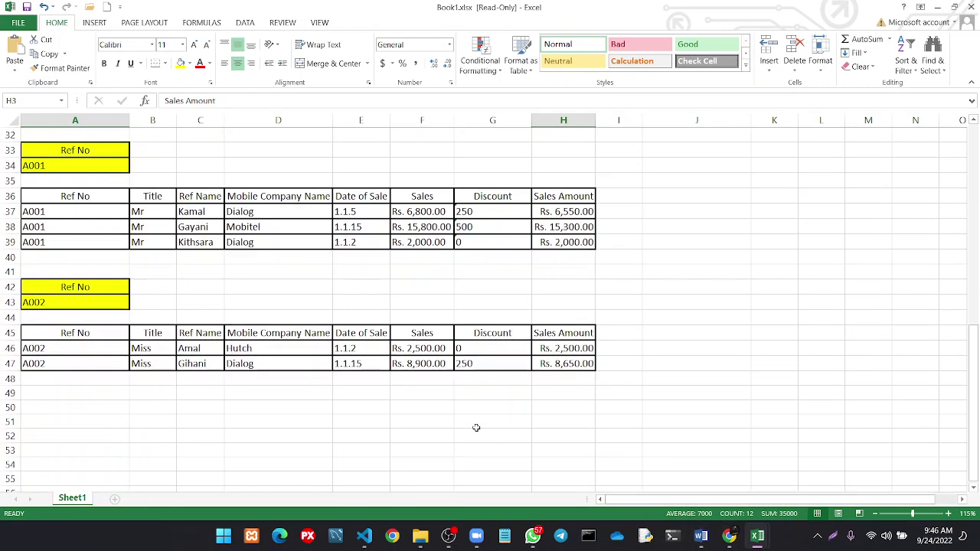
scroll(476, 427, down, 2)
scroll(476, 427, down, 4)
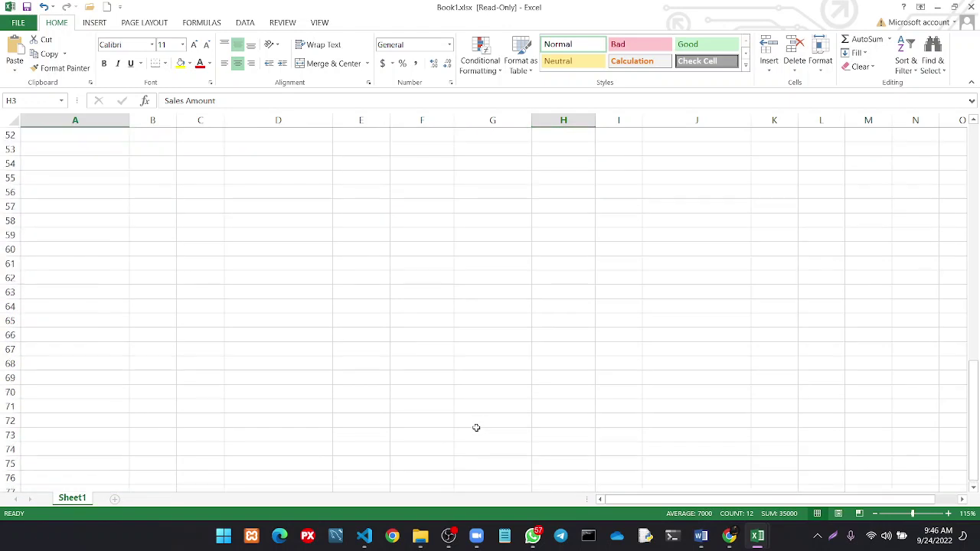
scroll(475, 427, up, 4)
scroll(475, 427, up, 3)
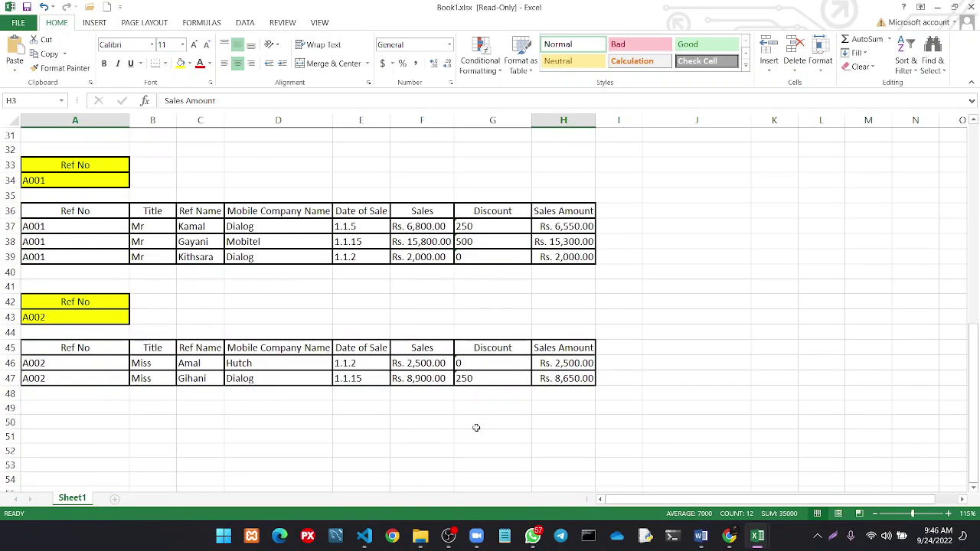
scroll(476, 427, up, 3)
scroll(475, 427, up, 1)
scroll(475, 427, up, 3)
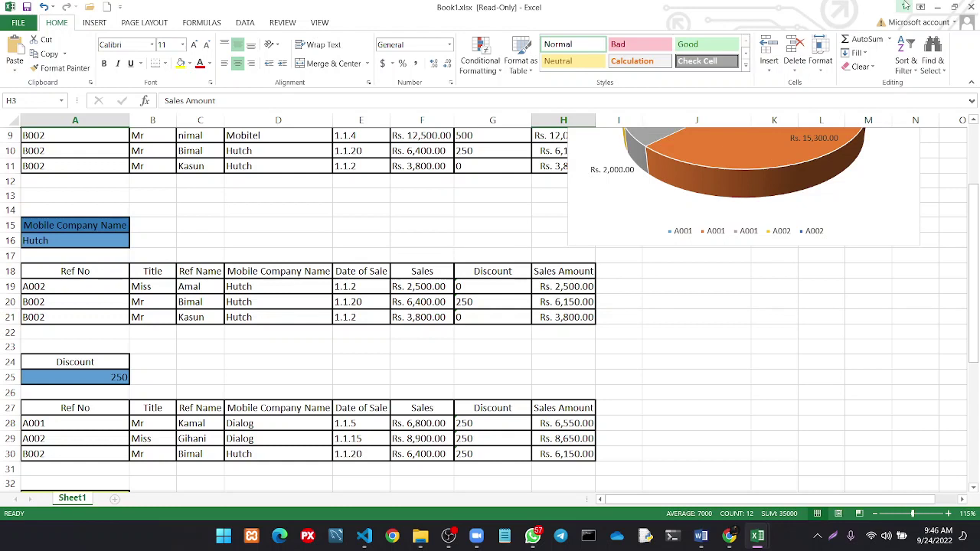
click(937, 7)
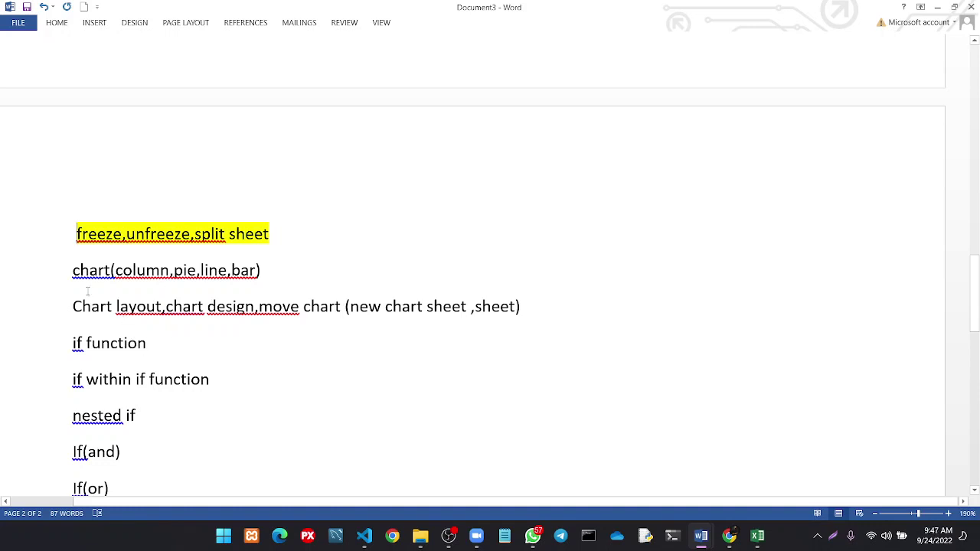
Highlight the two chart topic lines in yellow, leaving the IF function lines unhighlighted
mouse_move(74, 277)
mouse_down()
mouse_move(255, 344)
mouse_move(543, 310)
mouse_up()
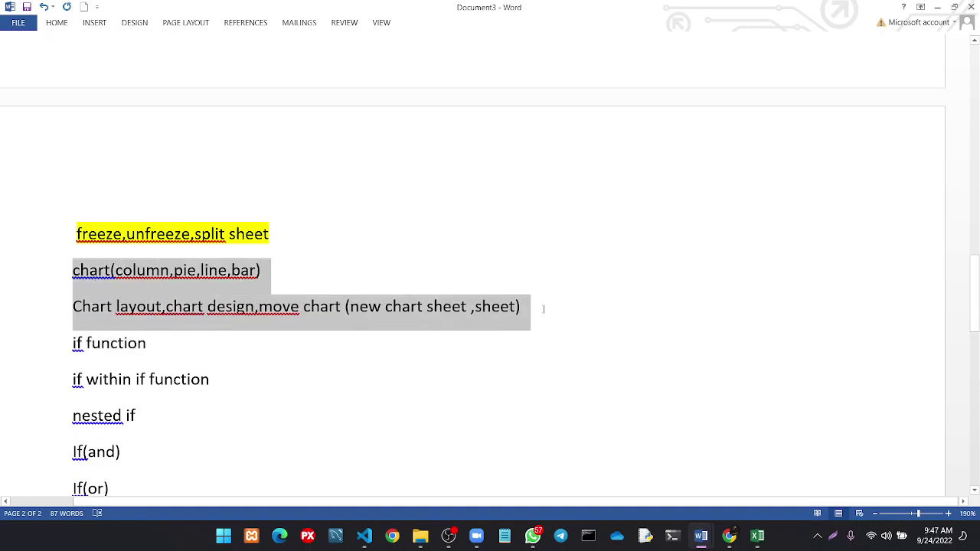
click(590, 289)
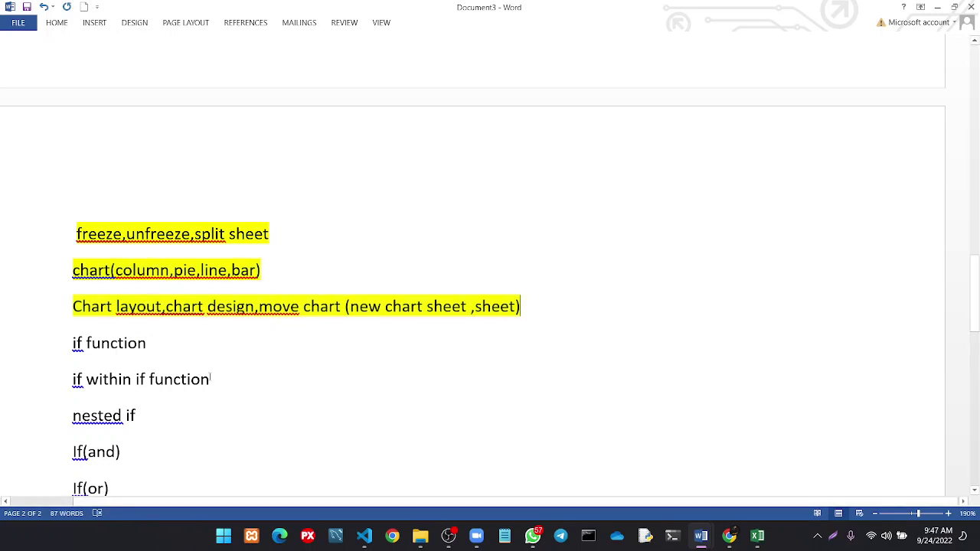
click(209, 379)
drag(210, 379, 73, 344)
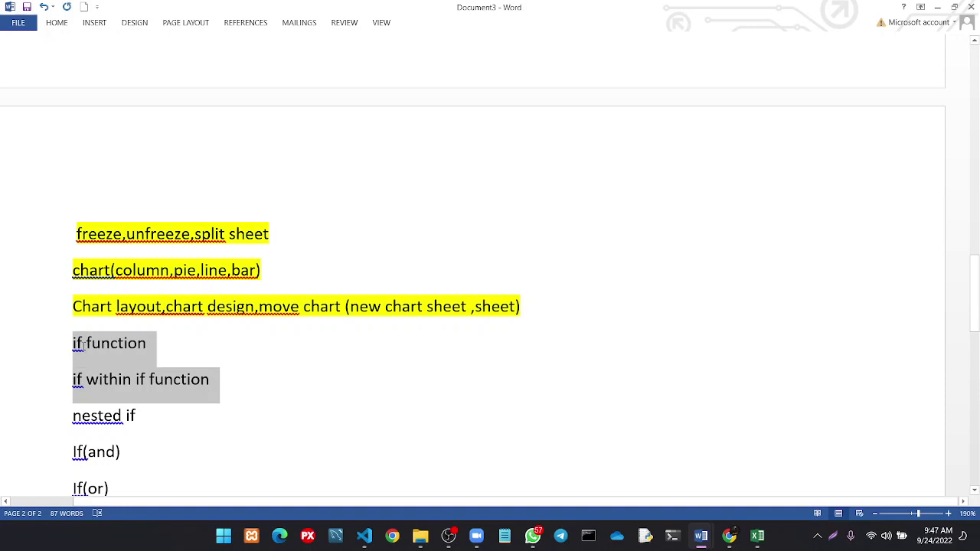
click(235, 403)
Scroll down the checklist to review the If(left), If(right) and If(mid) topics
scroll(134, 437, down, 1)
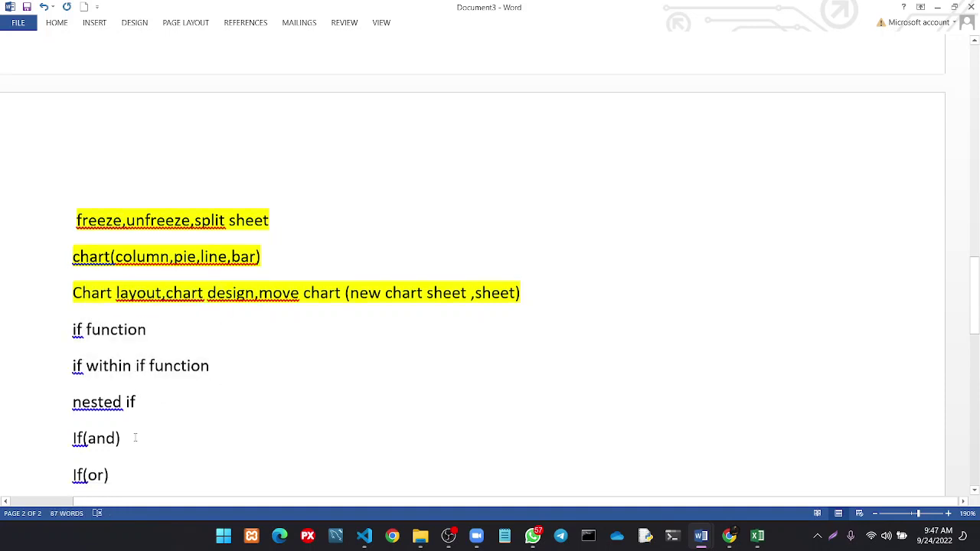
scroll(135, 437, down, 2)
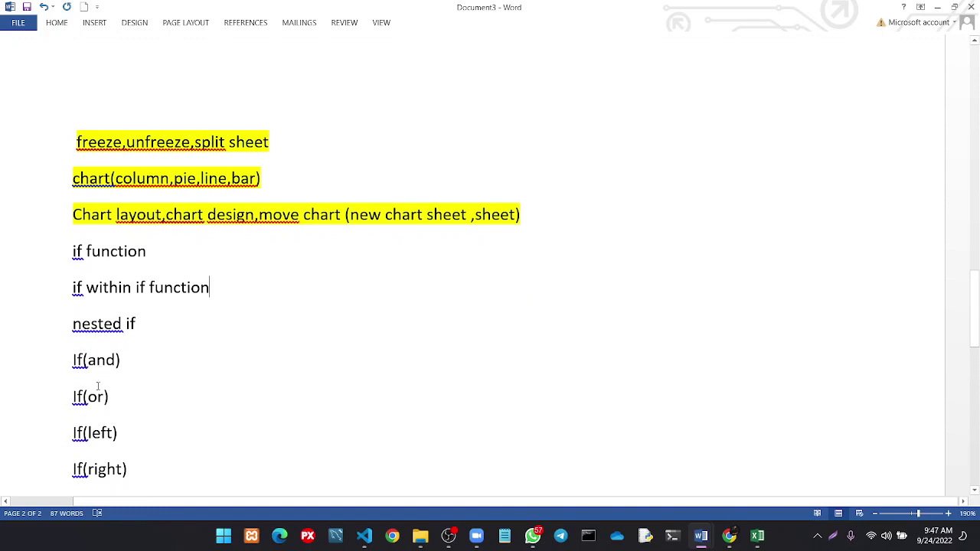
click(100, 433)
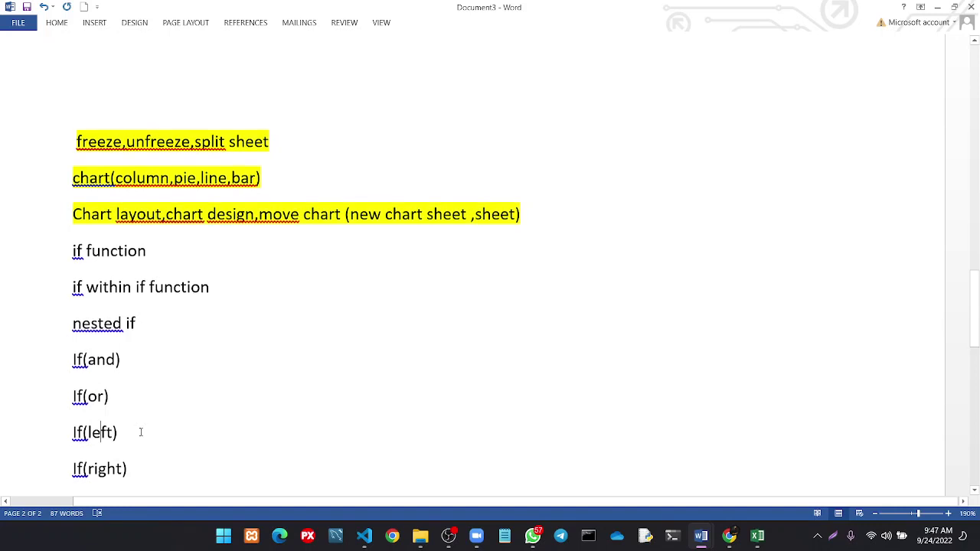
scroll(140, 432, down, 1)
click(115, 423)
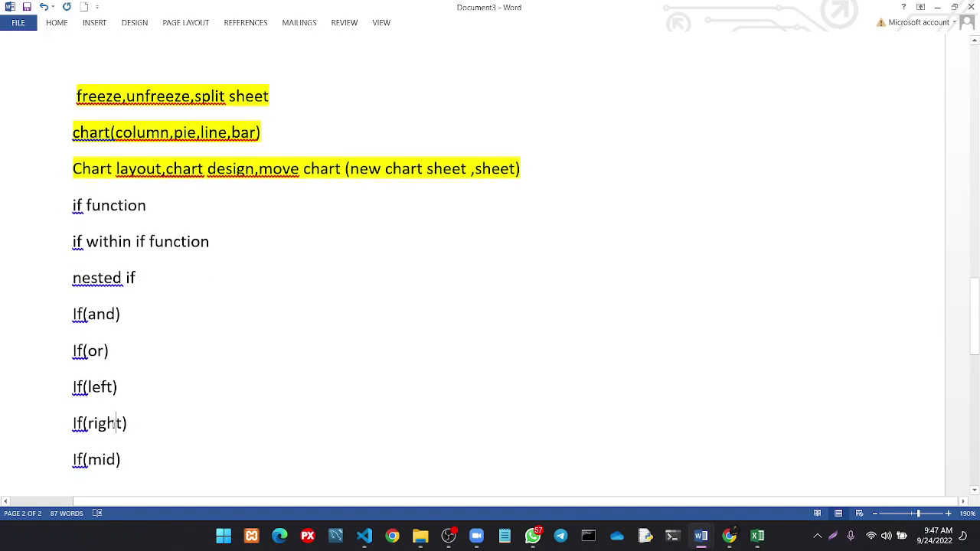
scroll(154, 428, down, 1)
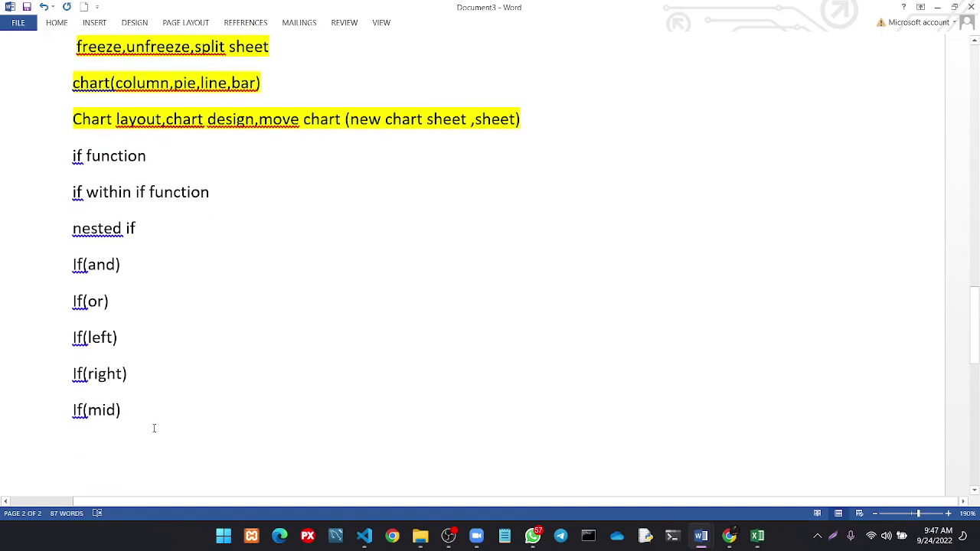
click(102, 410)
Search chats for '83', open Metropoliton Batch 83, and scroll up to the IF Questions images
click(532, 536)
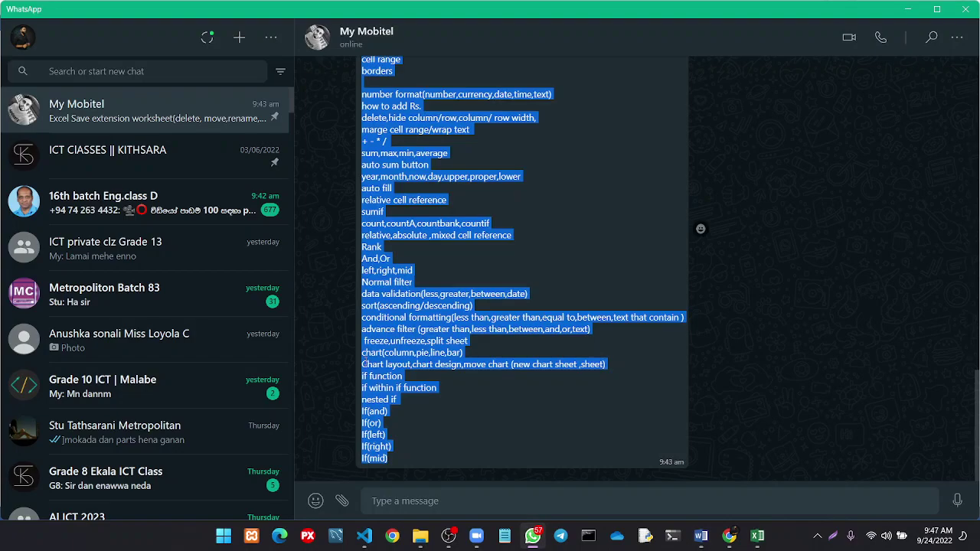
click(170, 68)
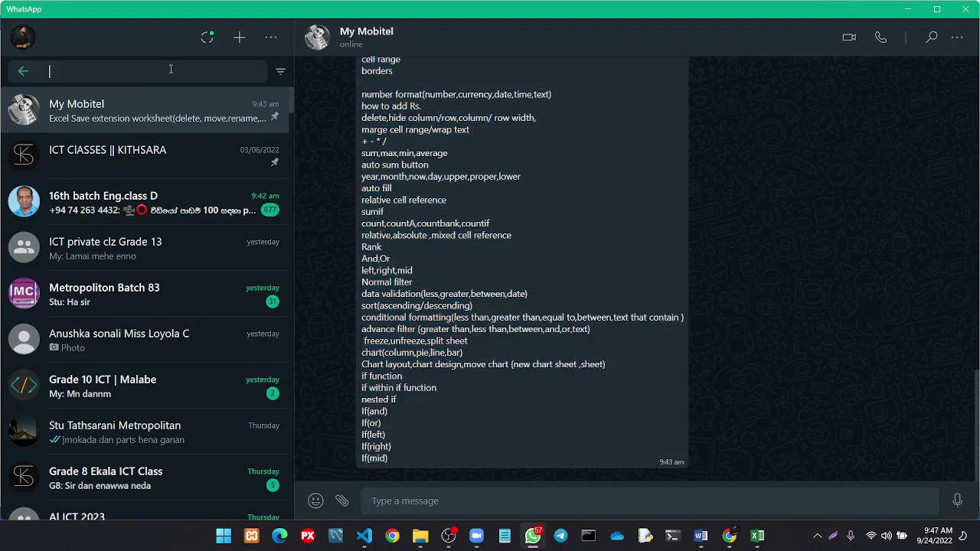
text(83)
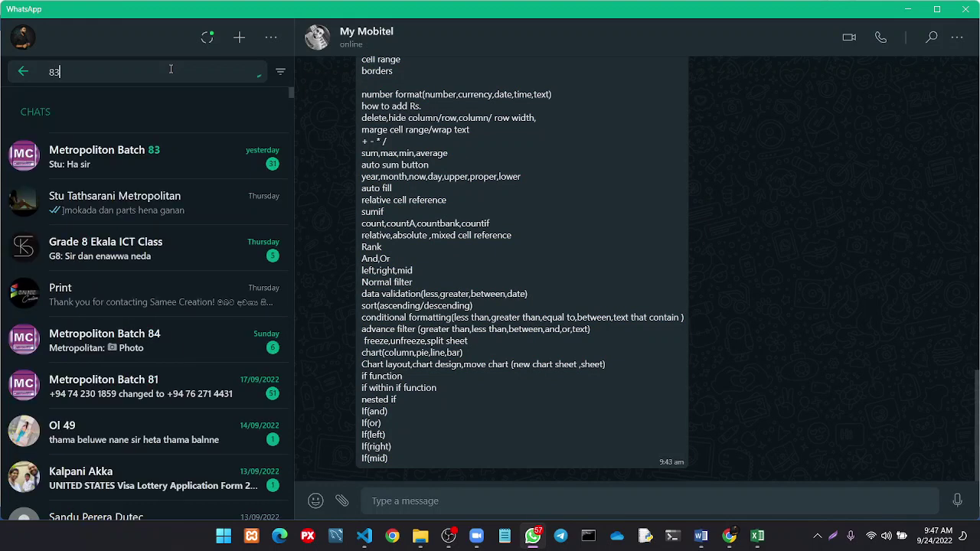
click(132, 150)
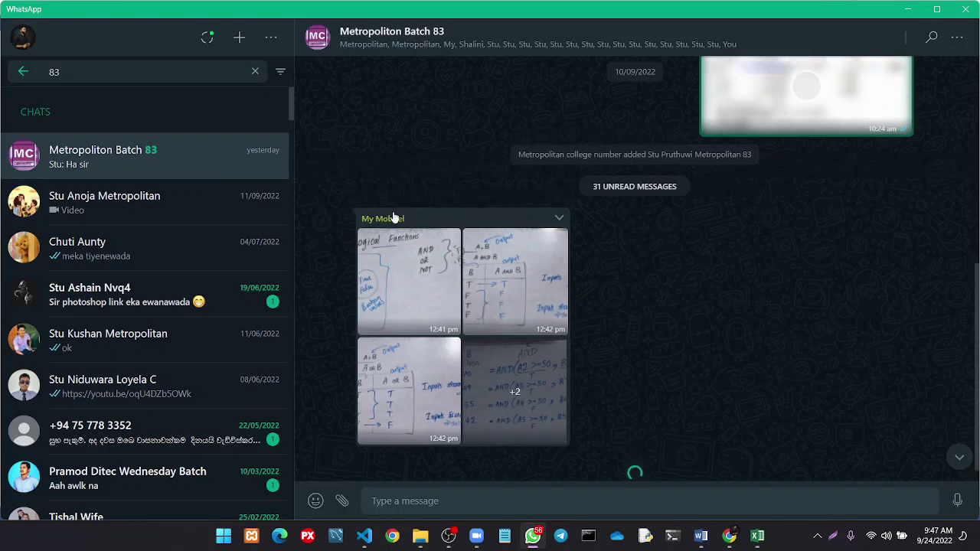
scroll(393, 217, up, 5)
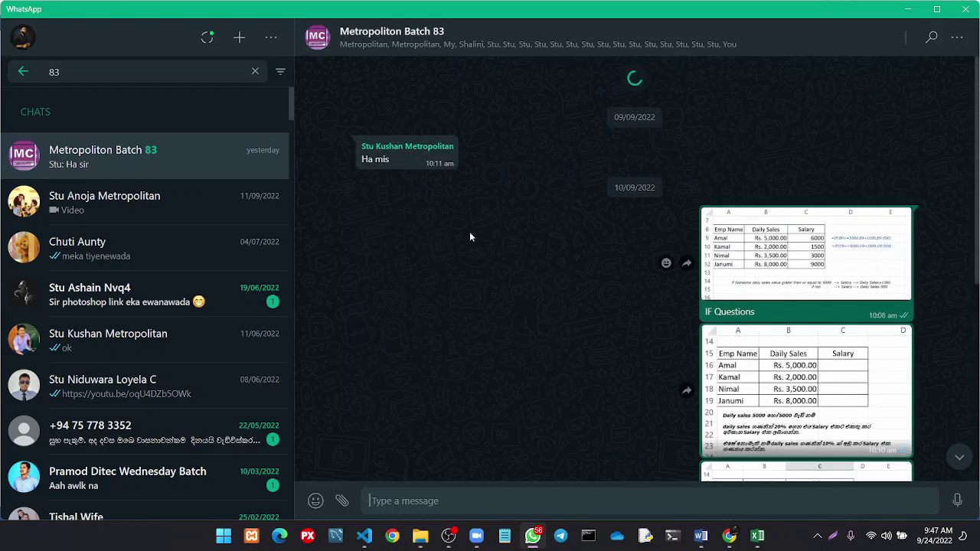
mouse_move(806, 256)
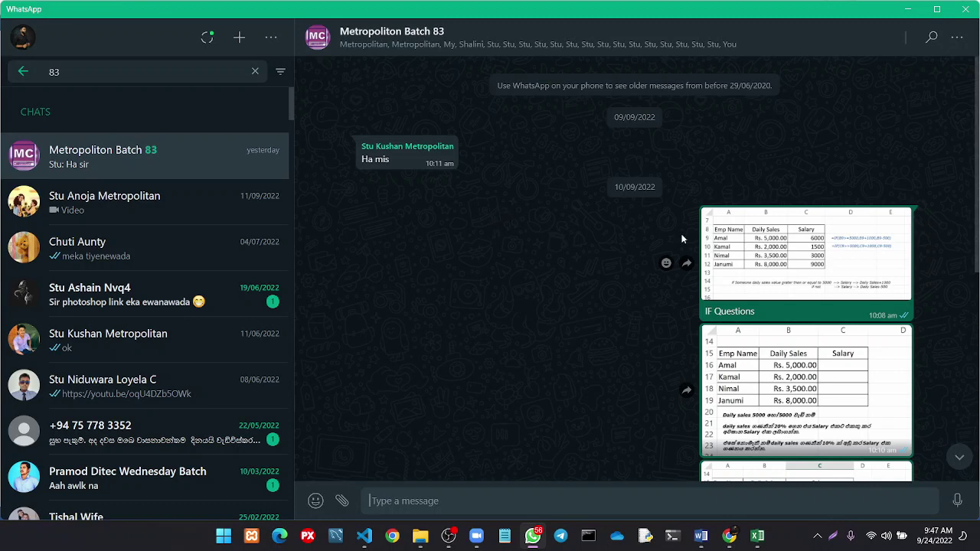
View the IF Questions image full size, then page back through earlier class images to 03/09/2022
click(749, 269)
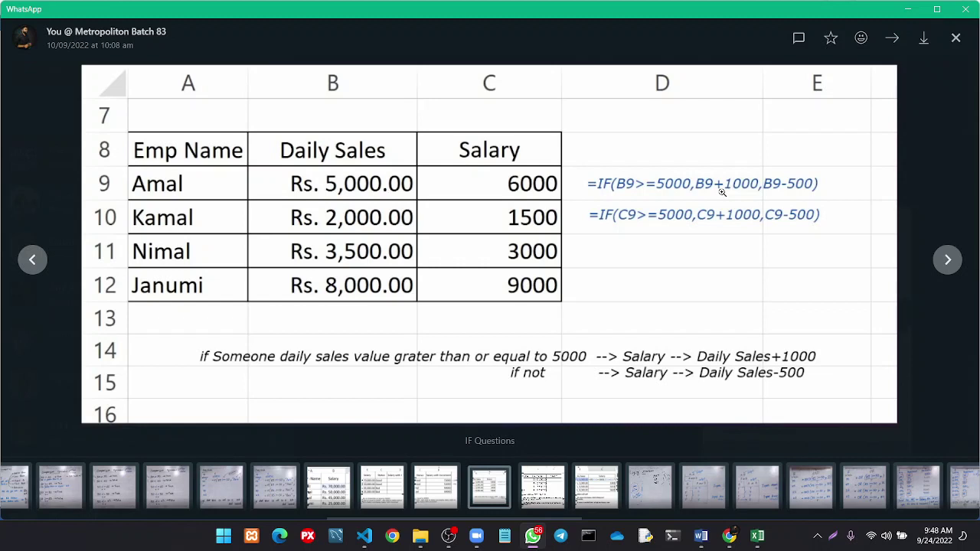
key(Left)
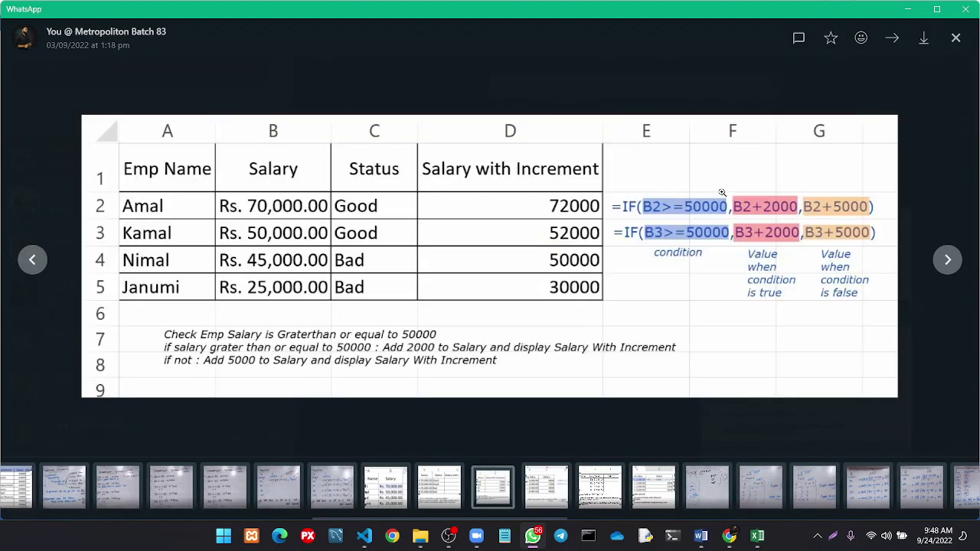
key(Left)
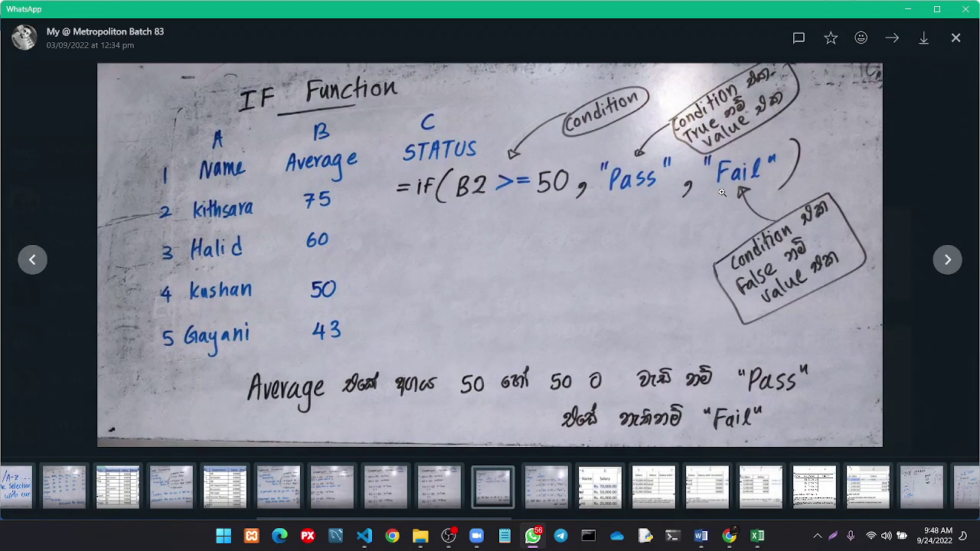
key(Left)
key(Left)
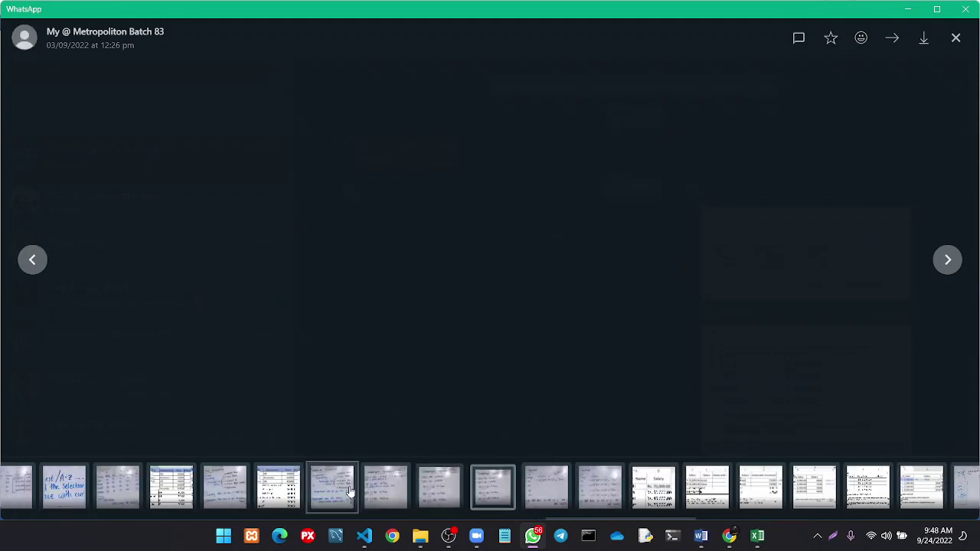
Jump to an earlier spreadsheet image and step forward to the Conditional Formatting and comparison-operator whiteboards
scroll(350, 490, up, 3)
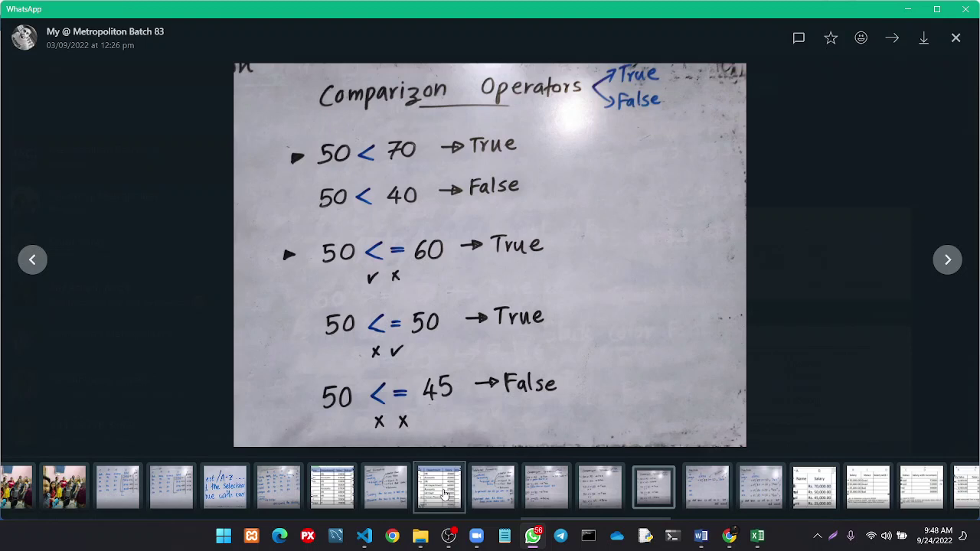
scroll(443, 498, down, 2)
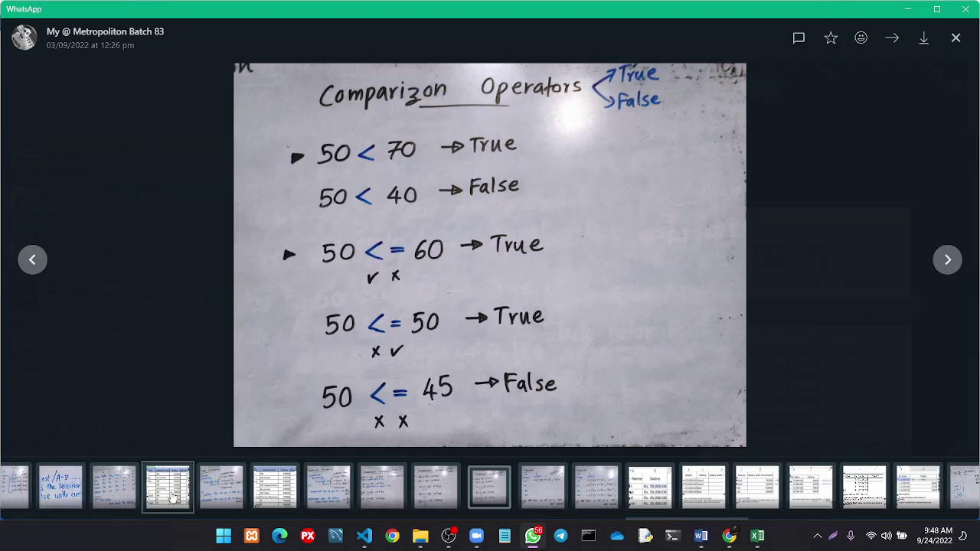
click(173, 497)
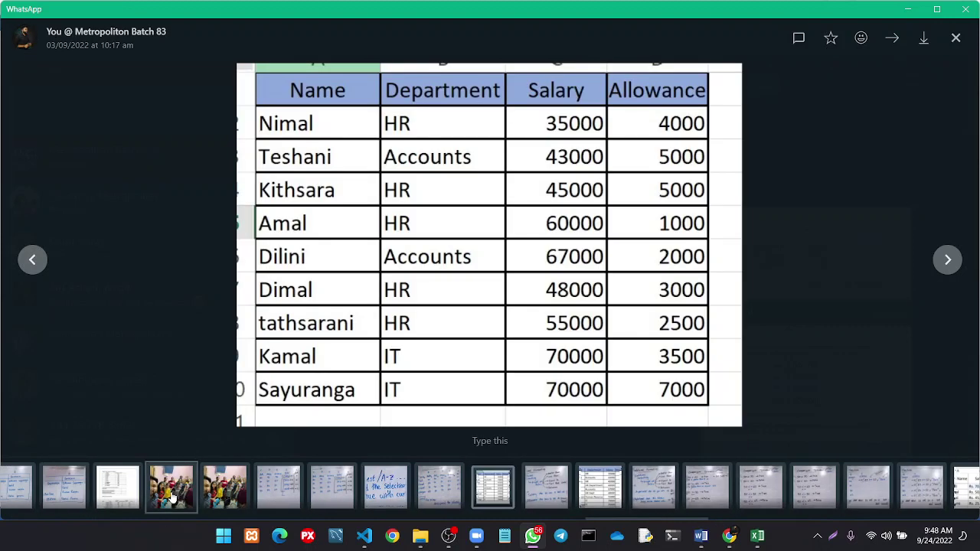
key(Right)
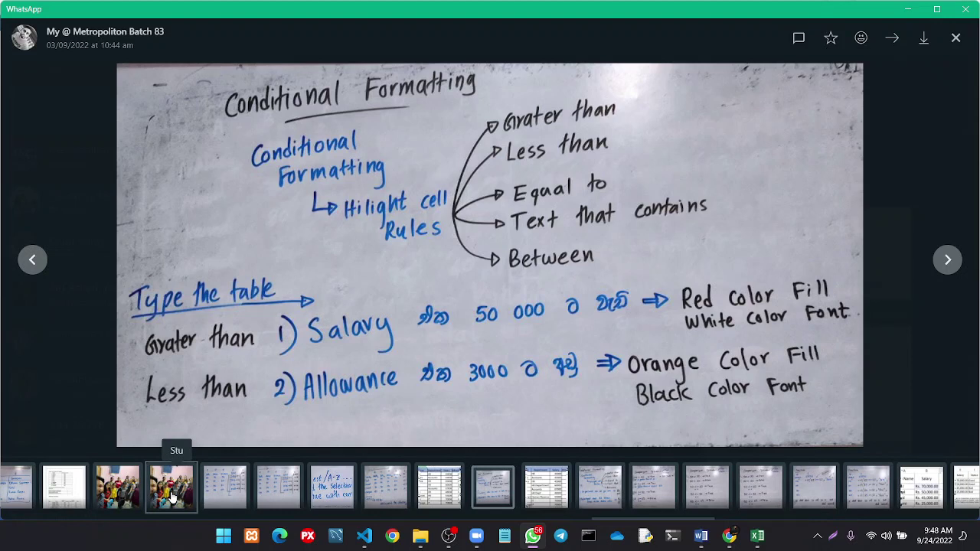
key(Right)
key(Right)
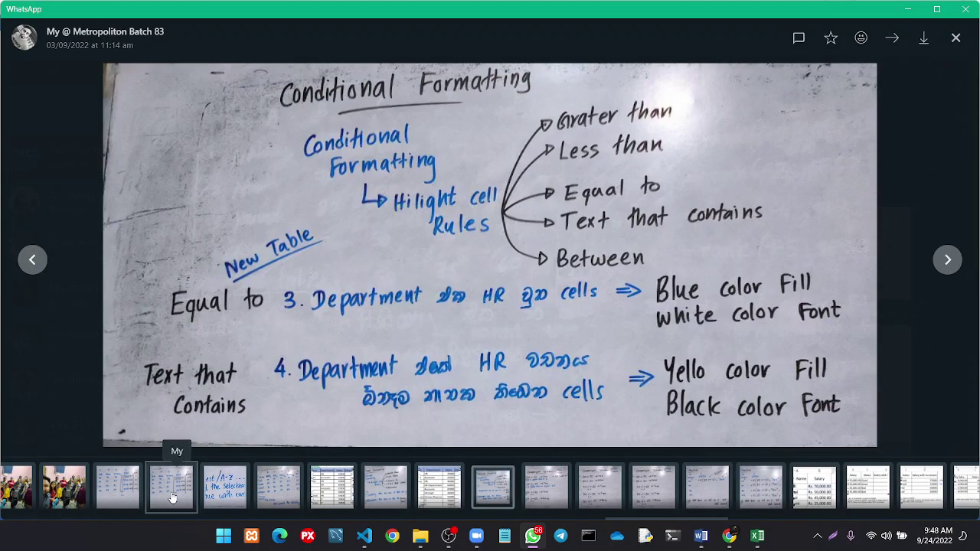
key(Right)
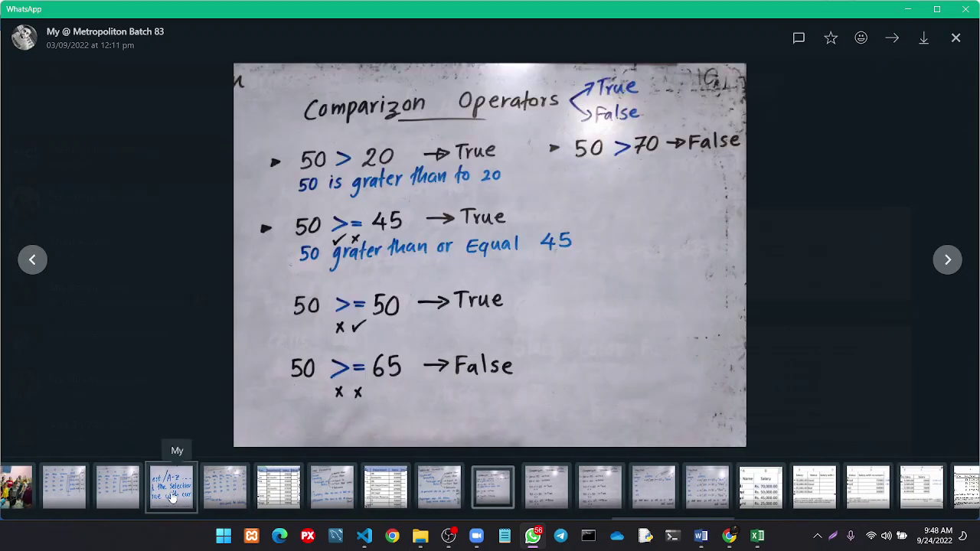
key(Right)
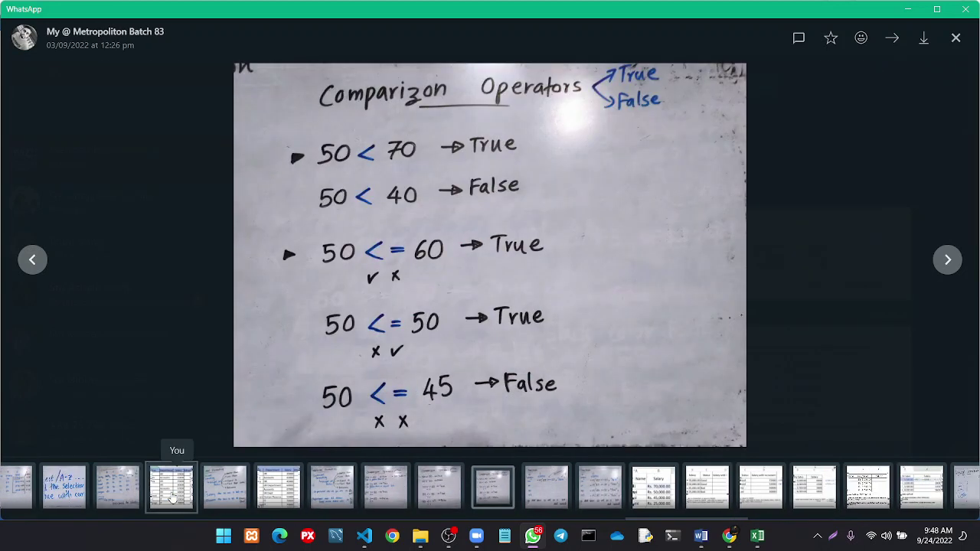
Continue past the IF Function whiteboard and salary table images to the IF Questions sheet
key(Right)
key(Right)
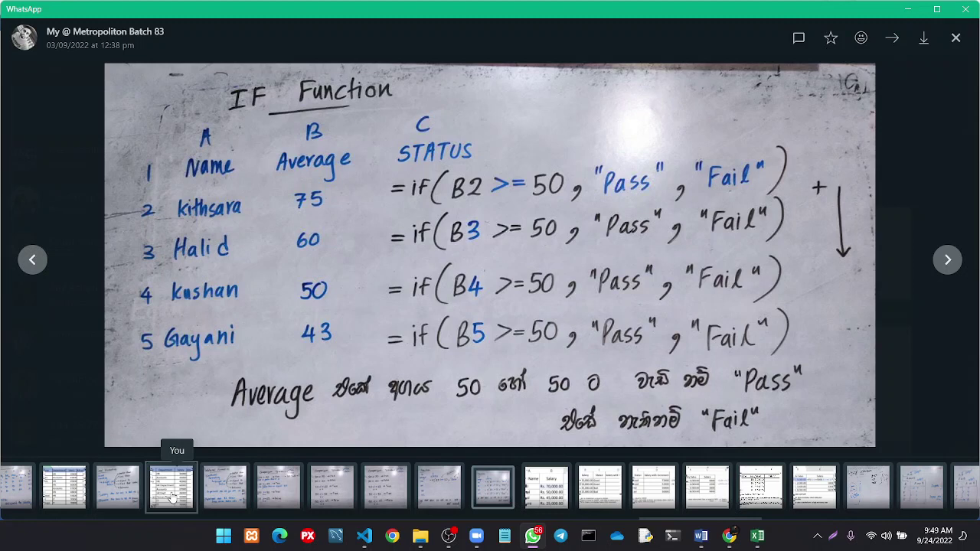
key(Right)
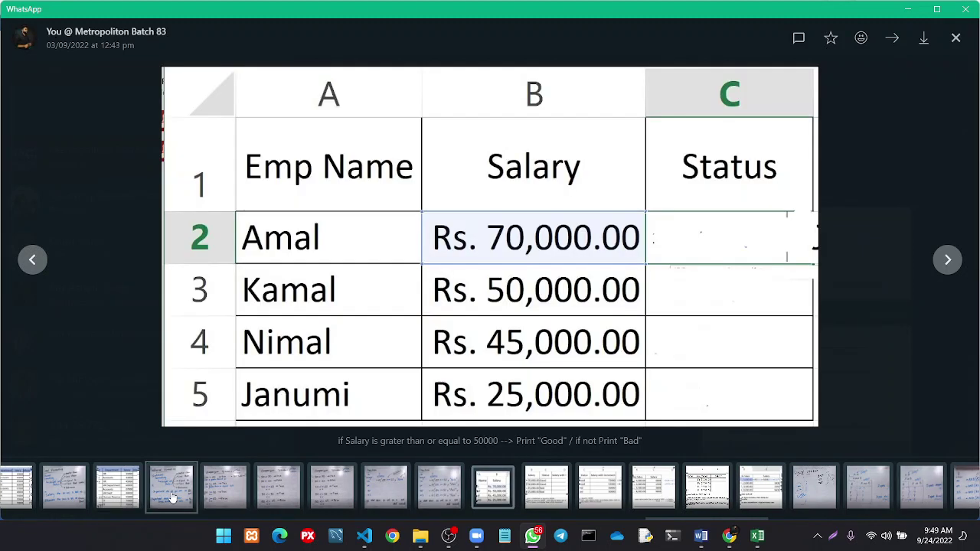
key(Right)
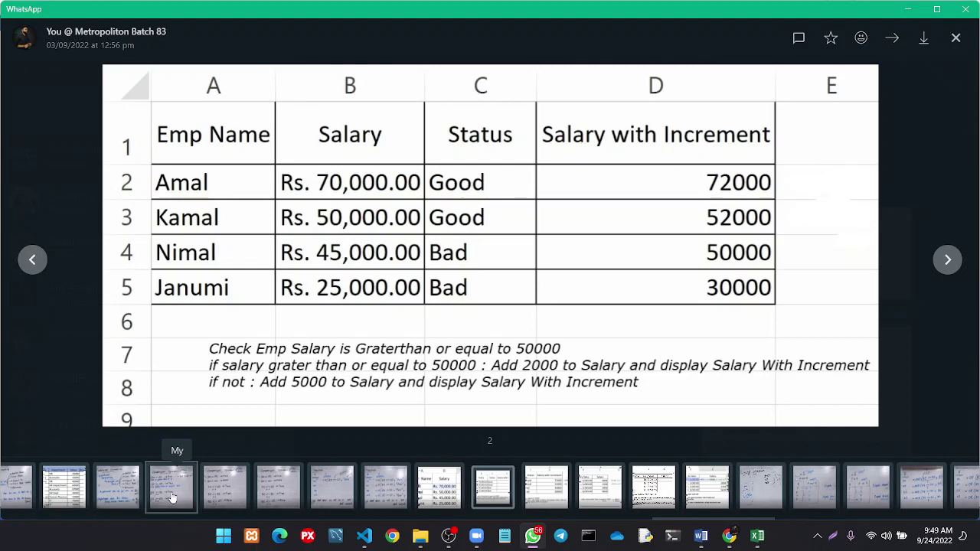
key(Right)
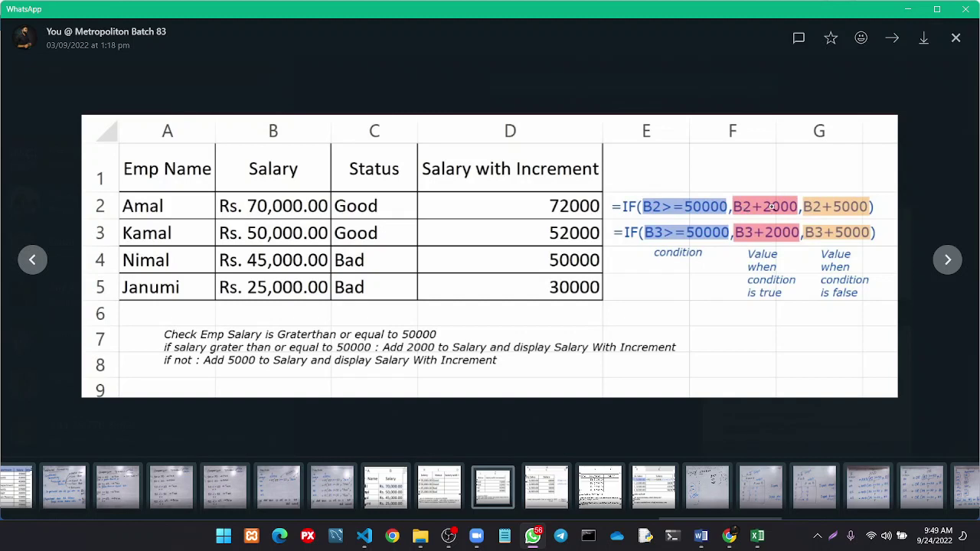
key(Right)
key(Right)
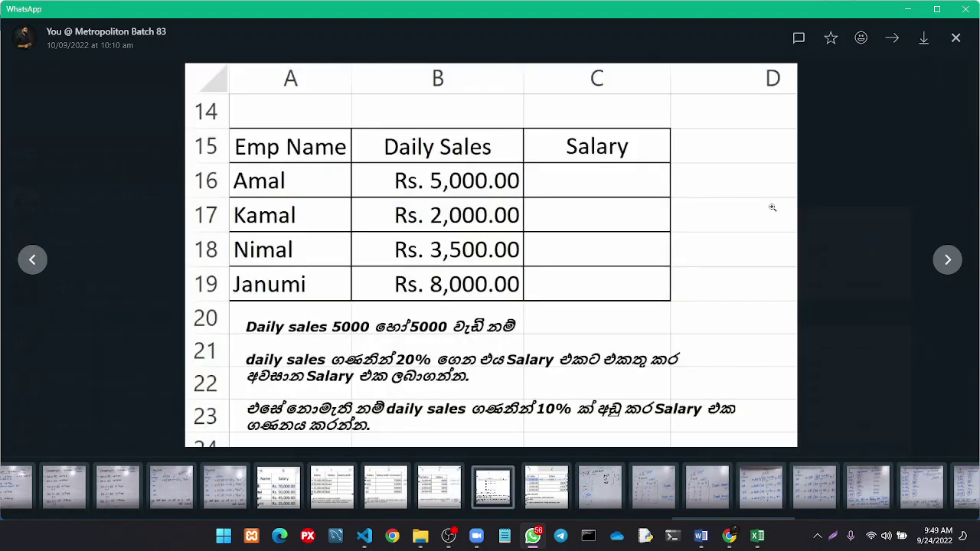
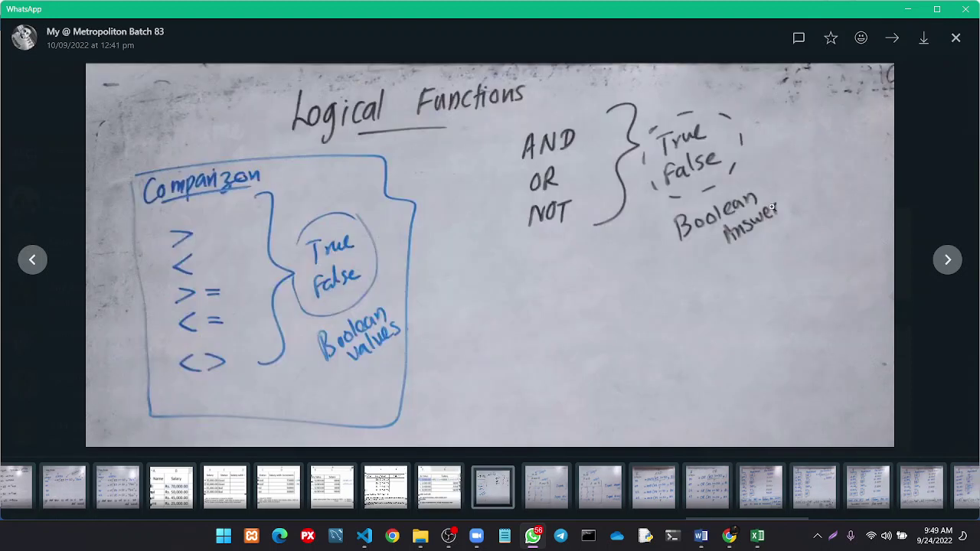
Browse the logical-function whiteboard photos to the 17/09/2022 Promotion IF formula photo
key(Right)
key(Right)
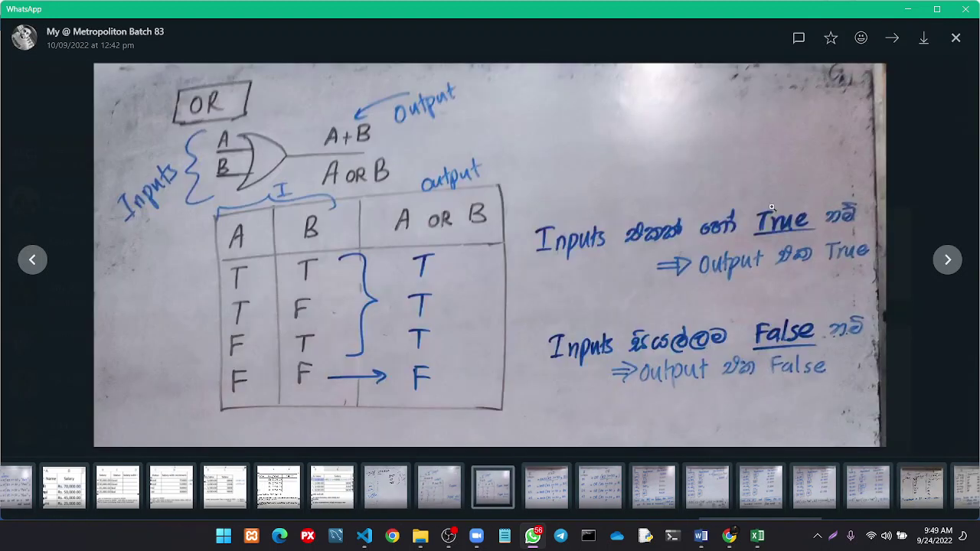
key(Right)
key(Right)
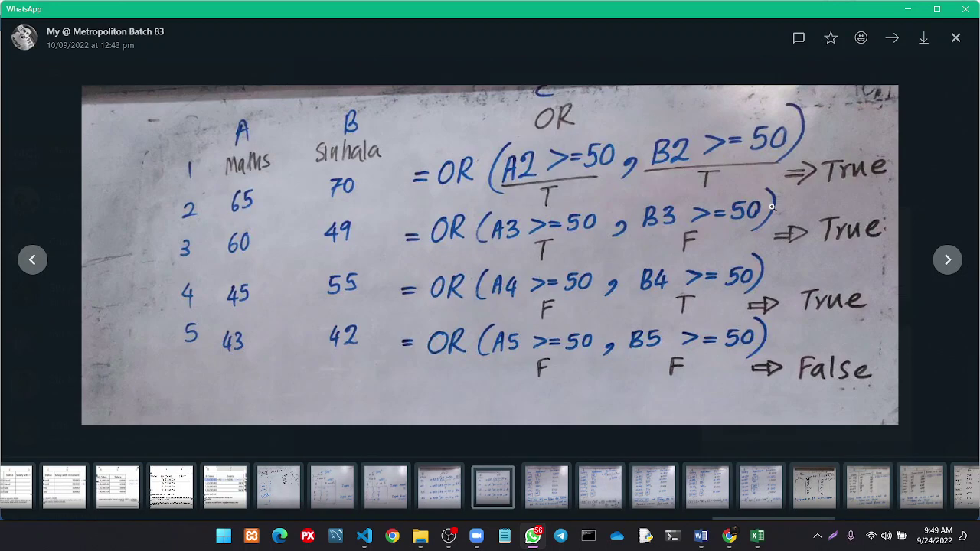
key(Right)
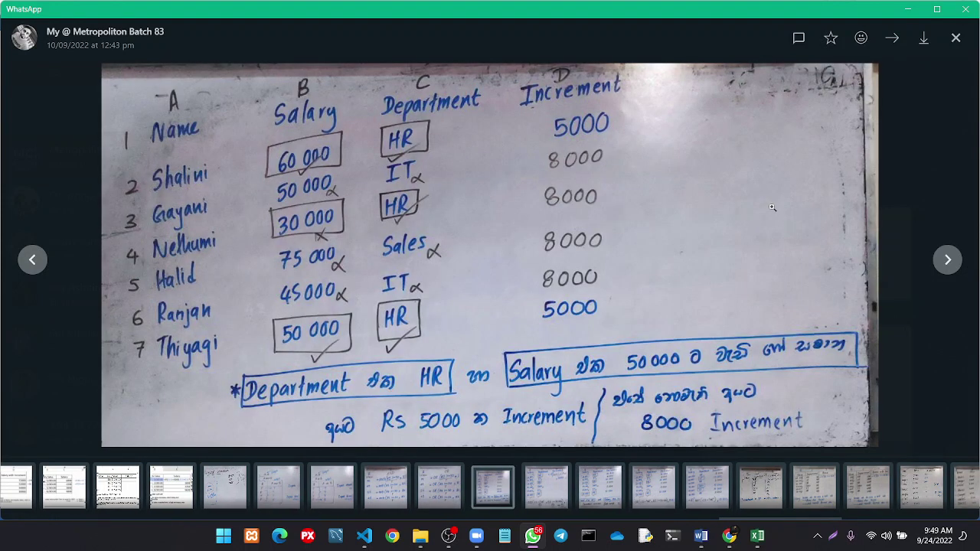
key(Right)
key(Right)
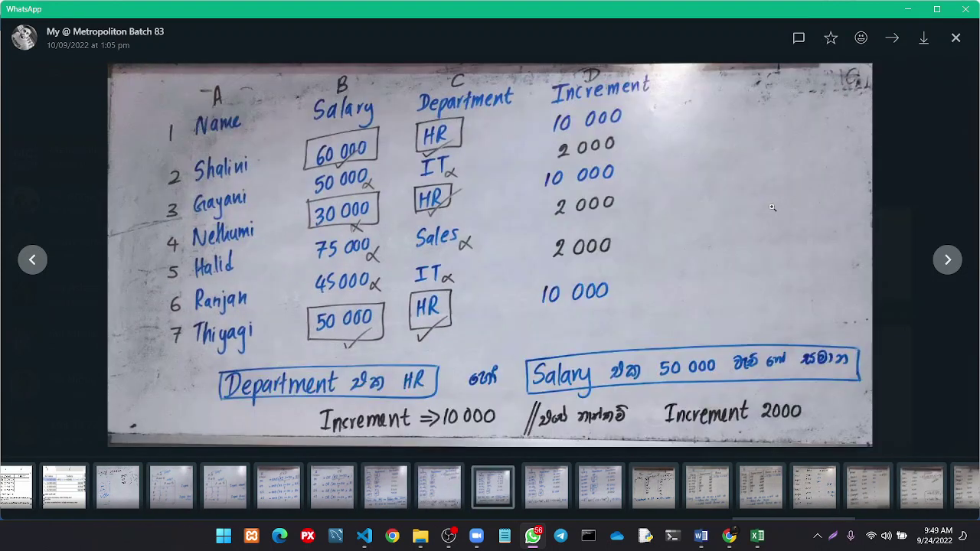
key(Right)
key(Right)
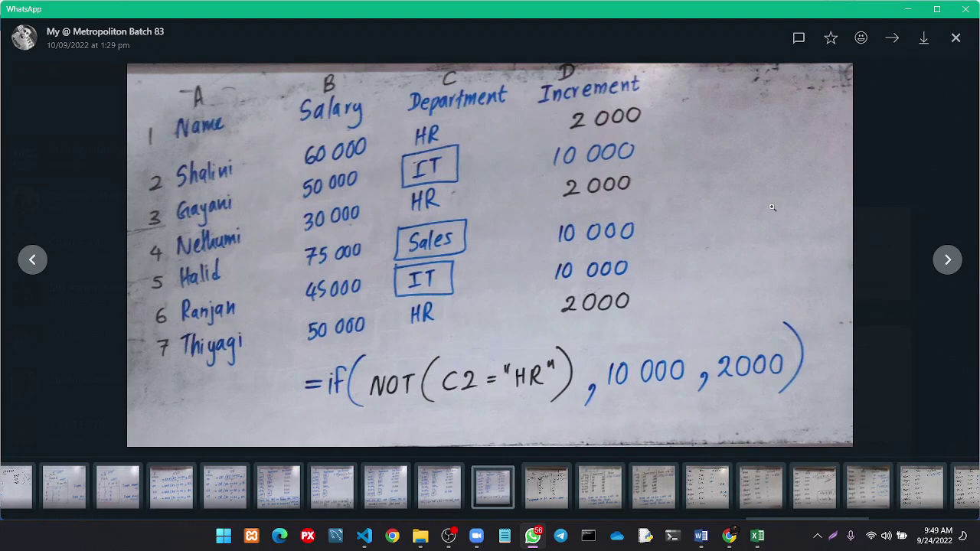
key(Left)
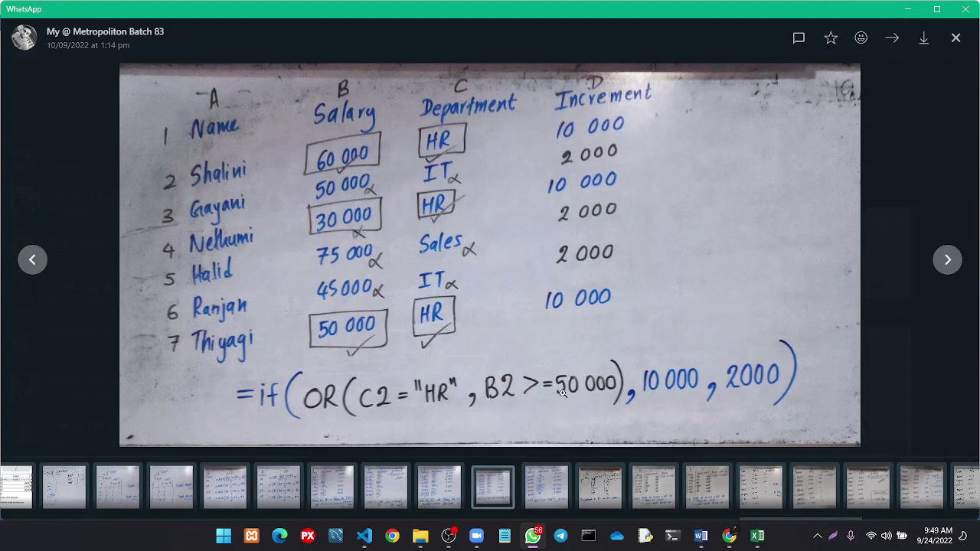
key(Left)
key(Left)
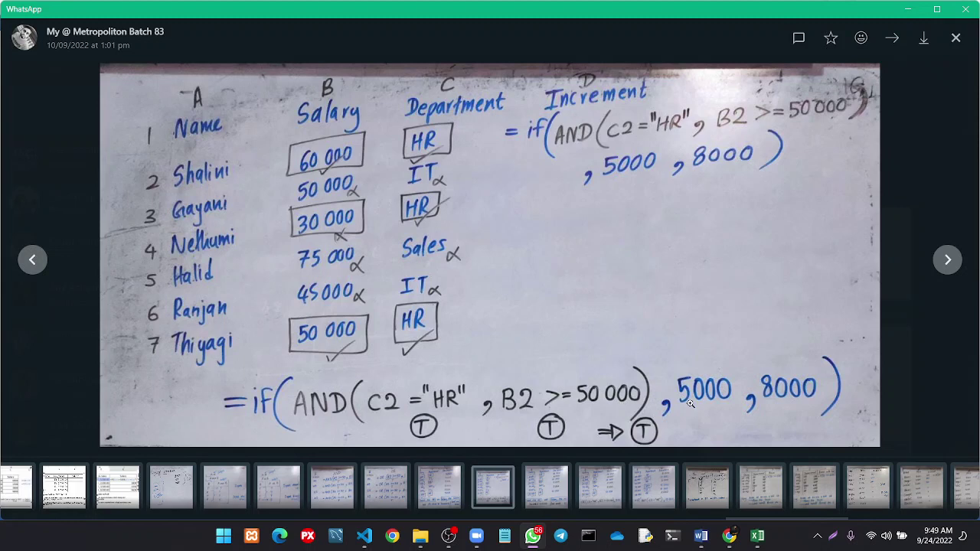
key(Right)
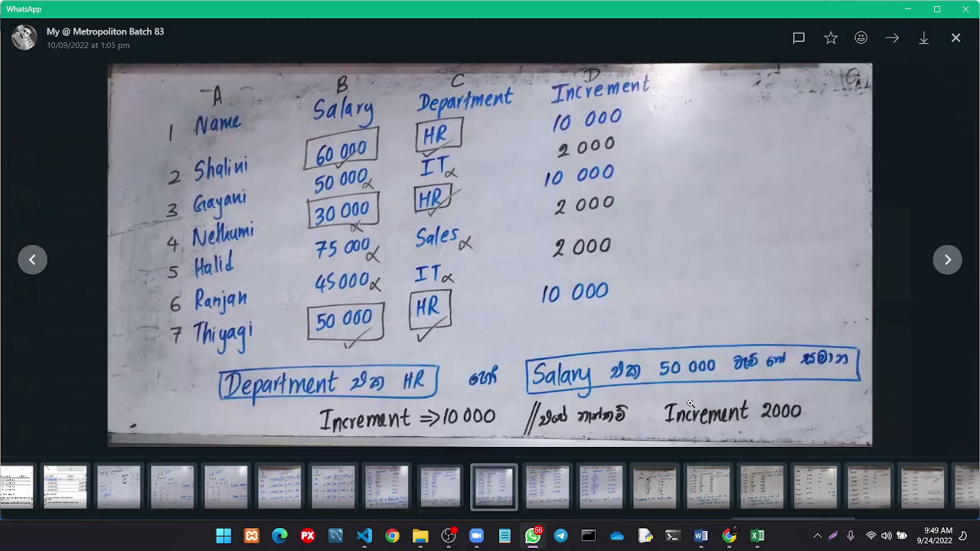
key(Right)
key(Right)
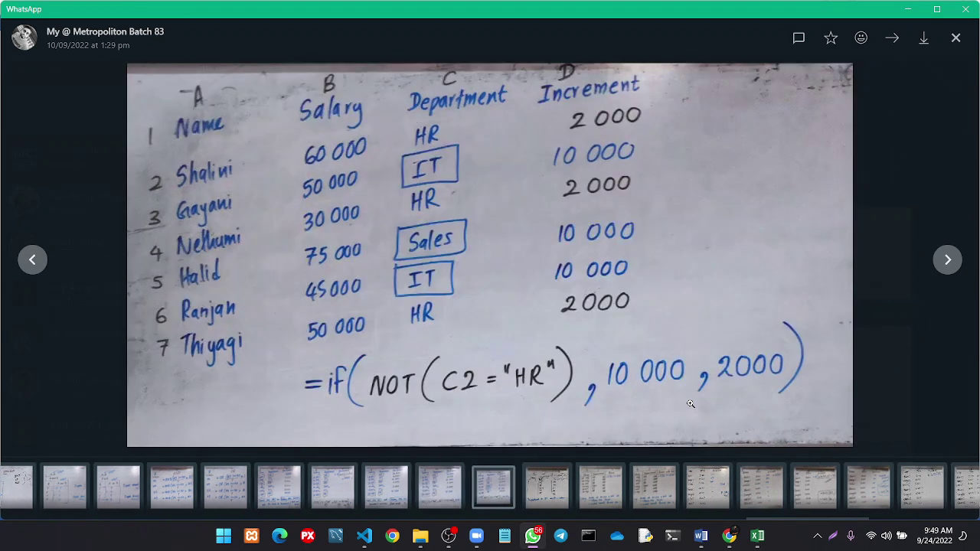
key(Right)
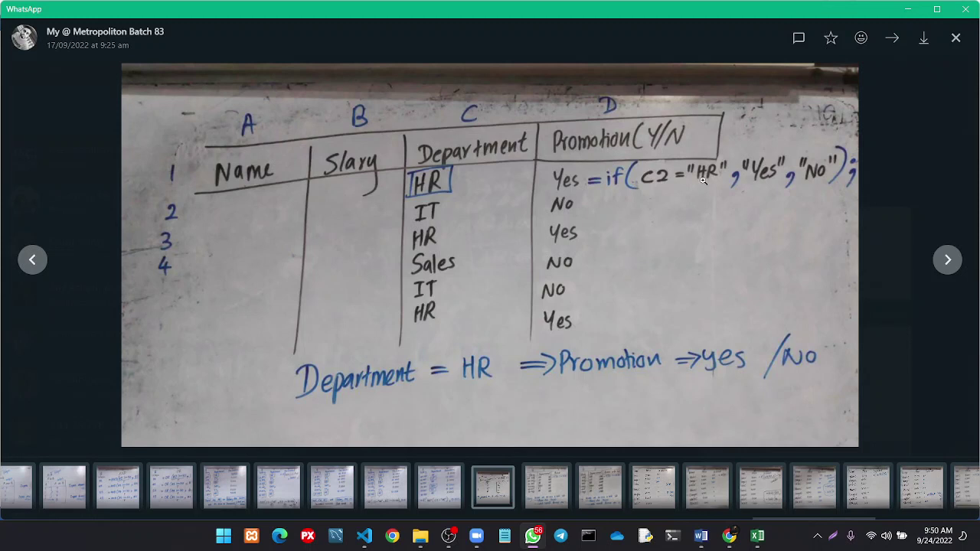
Page through the Bonus, discount and Pass/Fail photos to the nested IF grades, then close the viewer
key(Right)
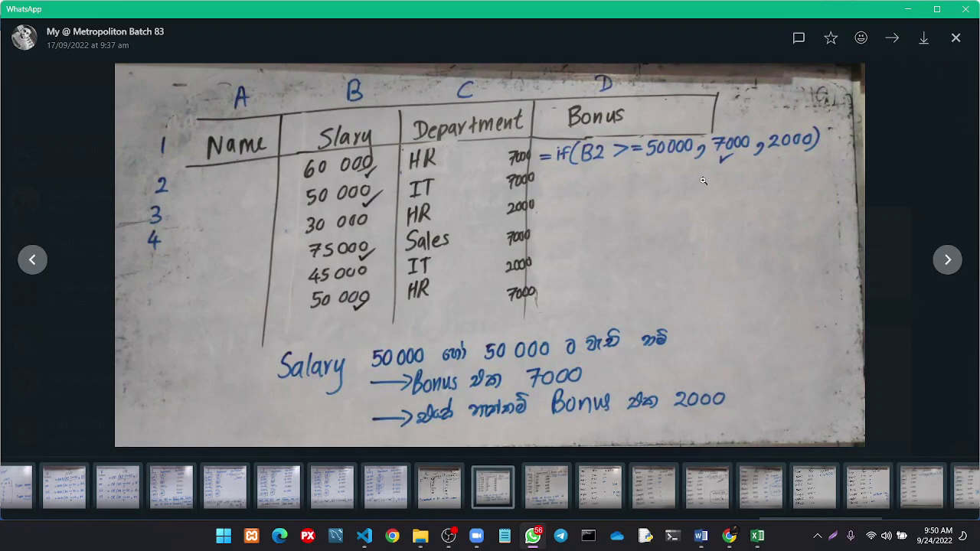
key(Right)
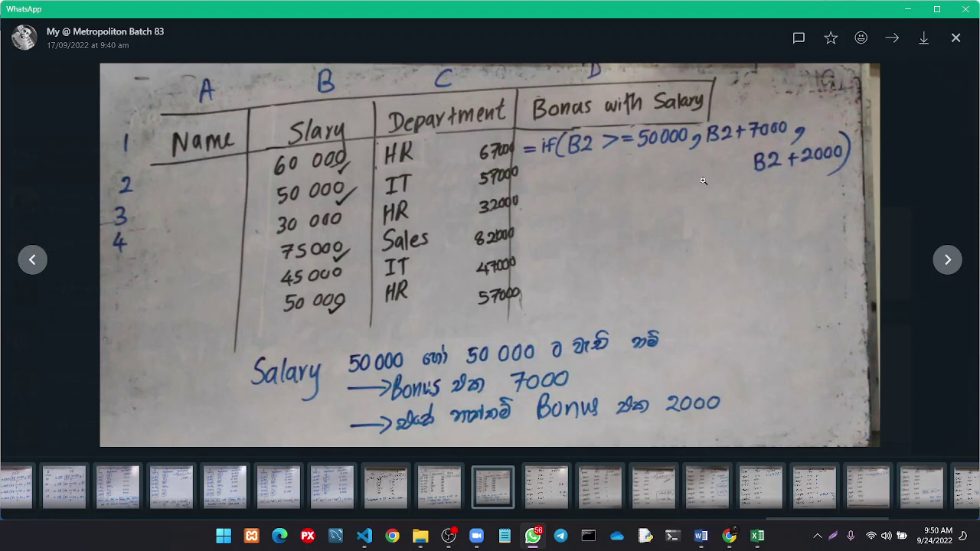
key(Right)
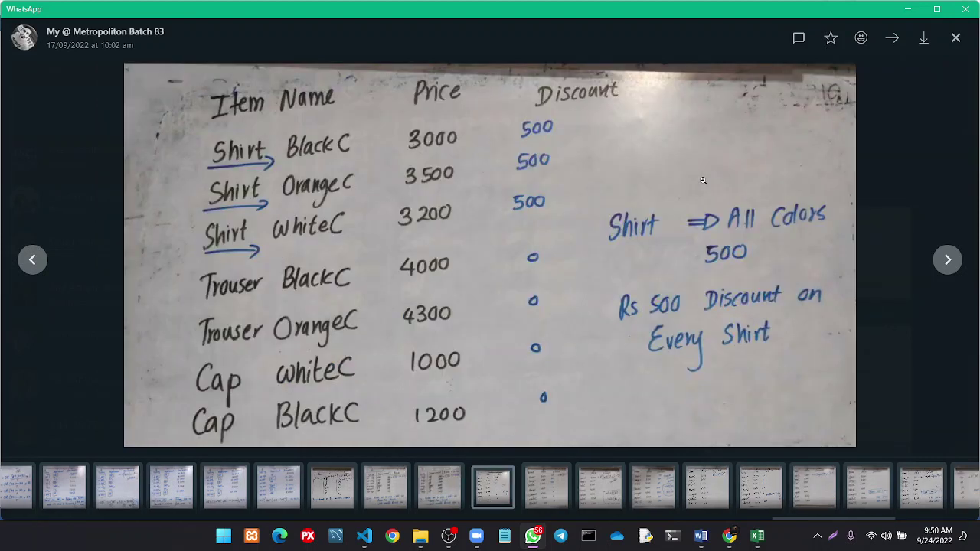
key(Right)
key(Right)
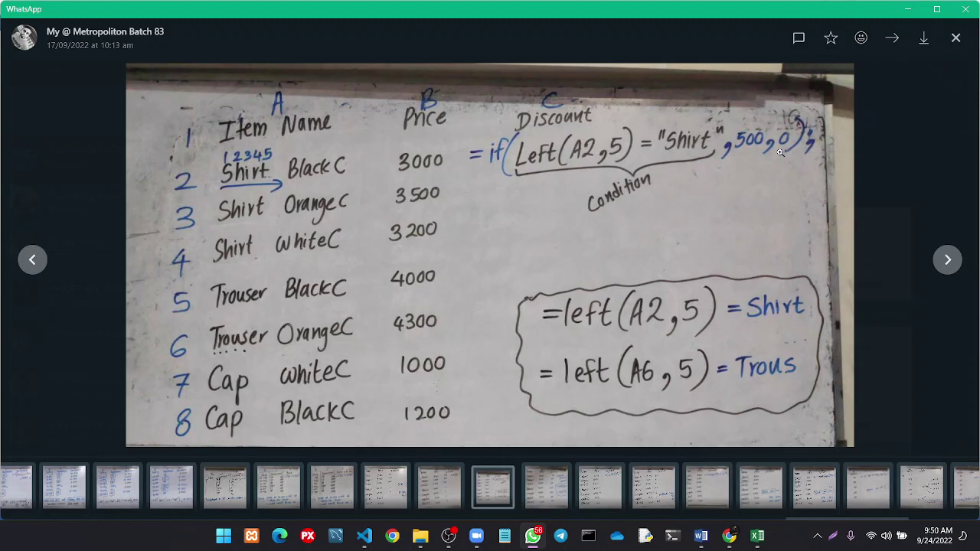
key(Right)
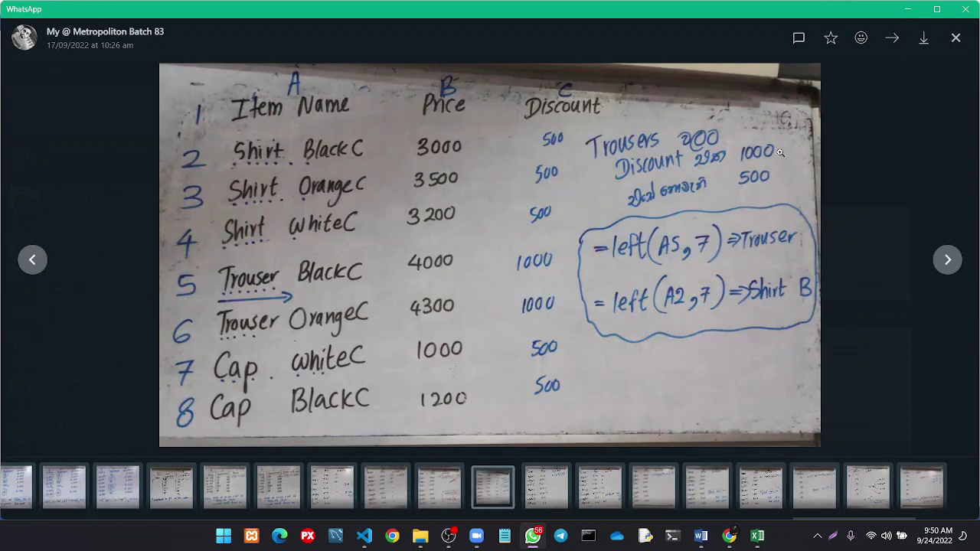
key(Right)
key(Right)
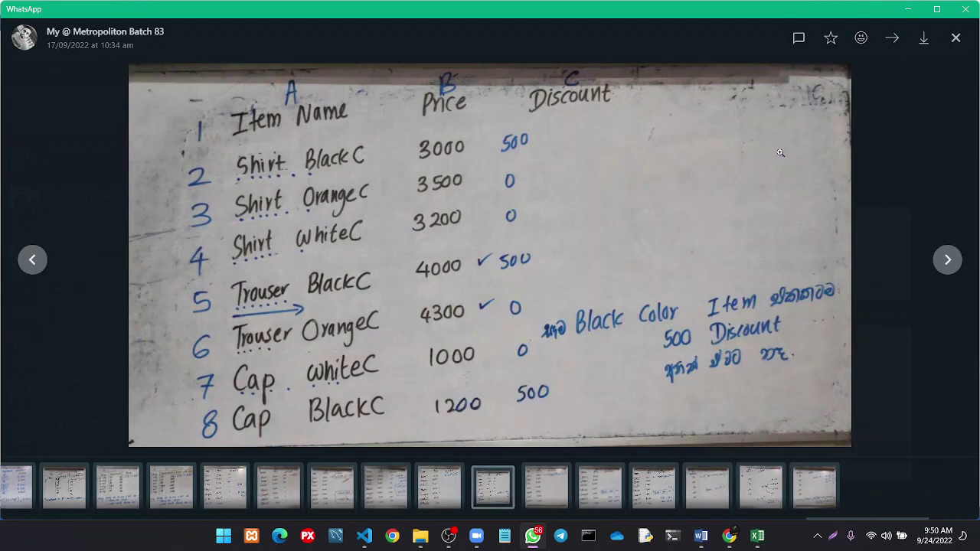
key(Right)
key(Right)
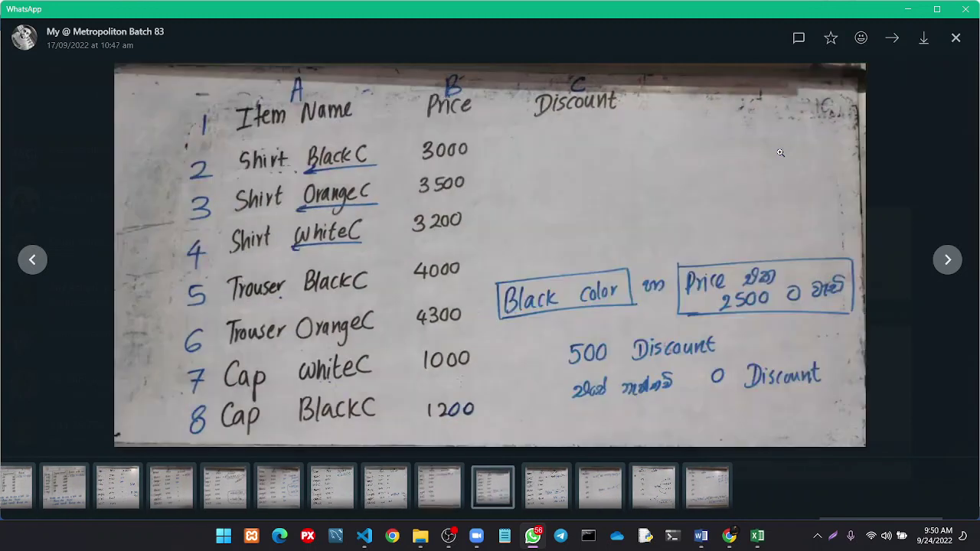
key(Right)
key(Right)
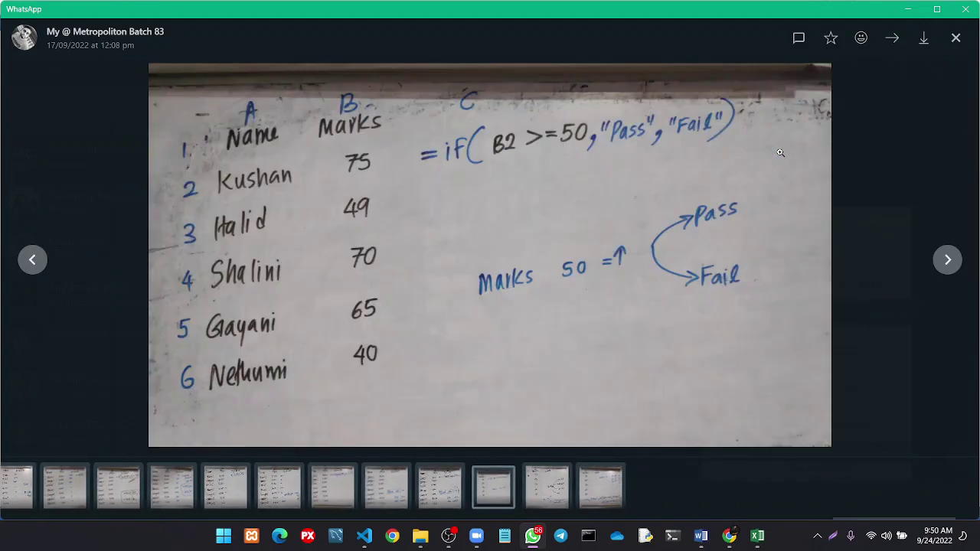
key(Right)
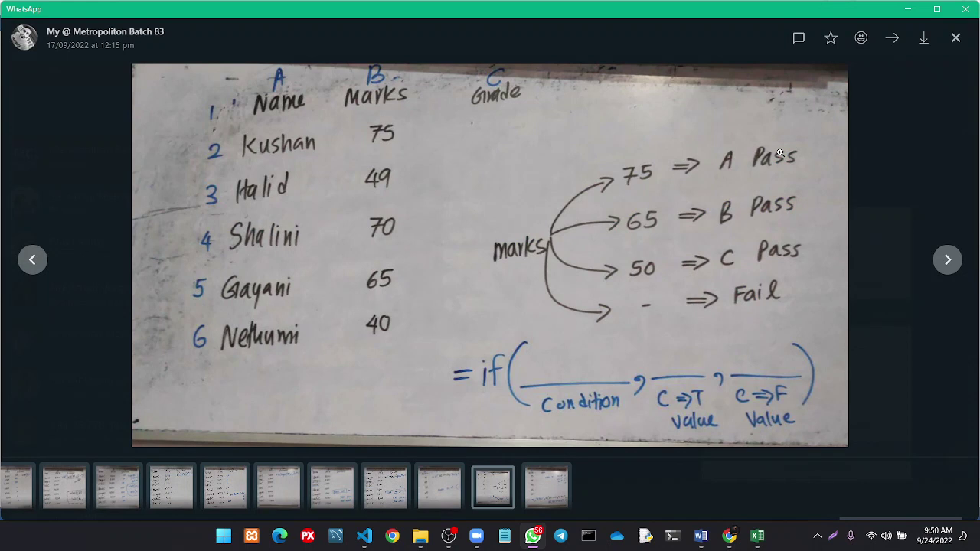
key(Right)
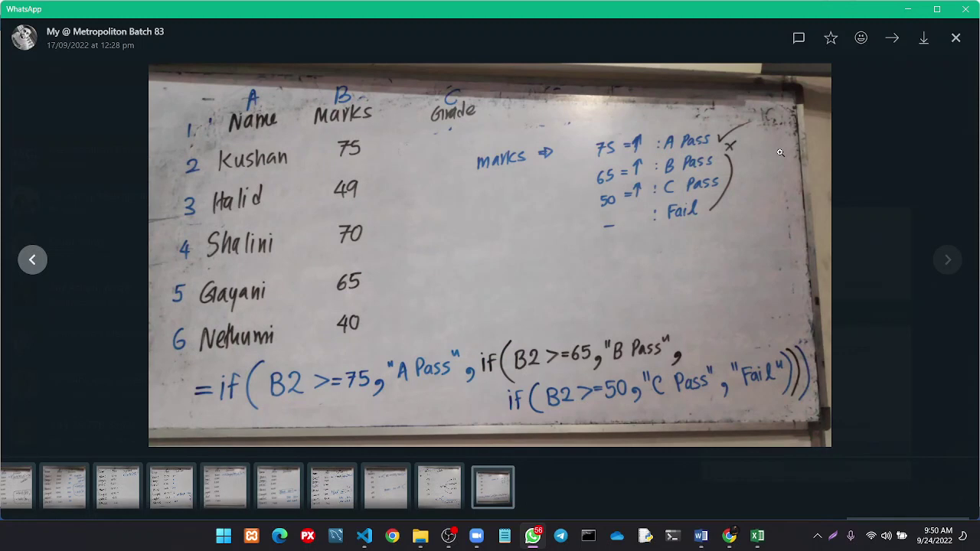
key(Escape)
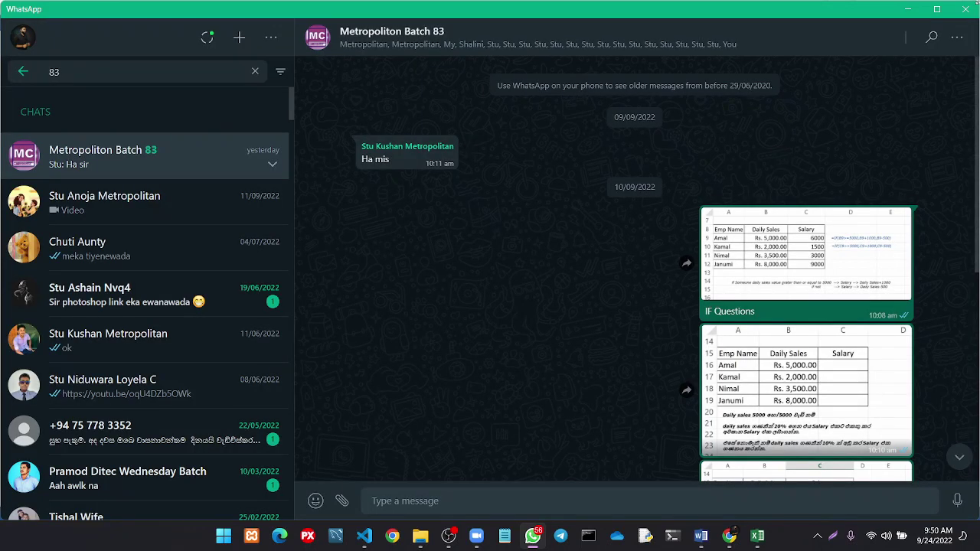
Close WhatsApp and scroll to the top of the Word topic list
click(963, 9)
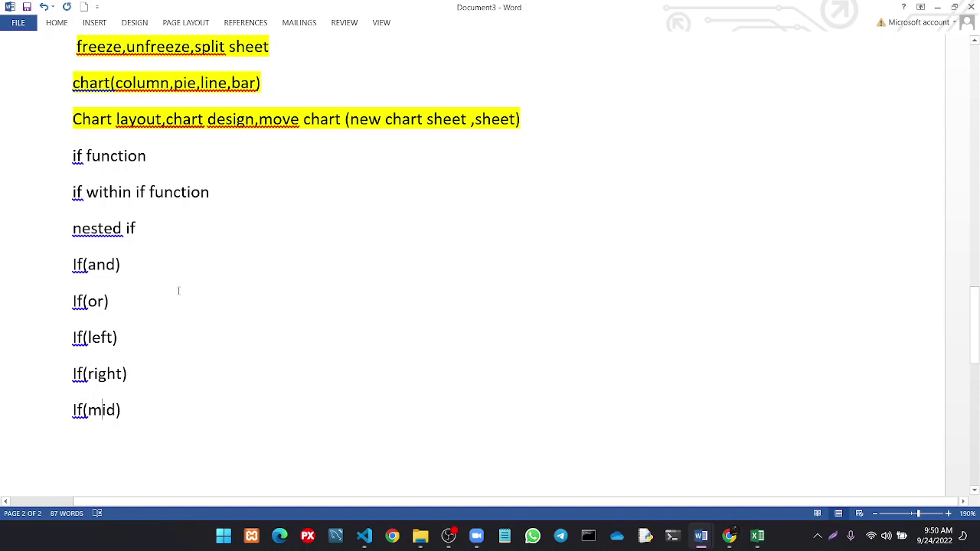
scroll(126, 250, up, 1)
scroll(126, 251, up, 2)
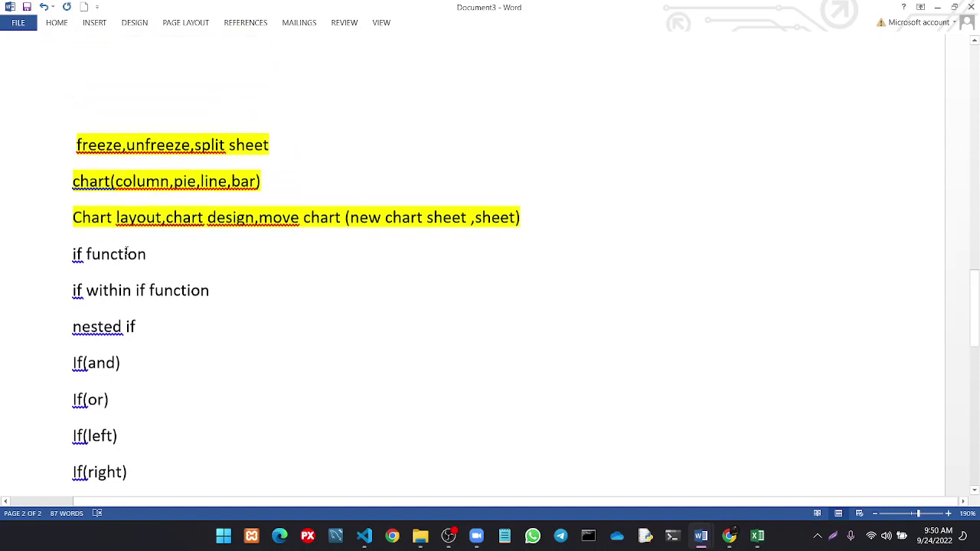
scroll(127, 251, up, 2)
scroll(126, 250, up, 5)
scroll(126, 250, up, 3)
scroll(127, 251, up, 4)
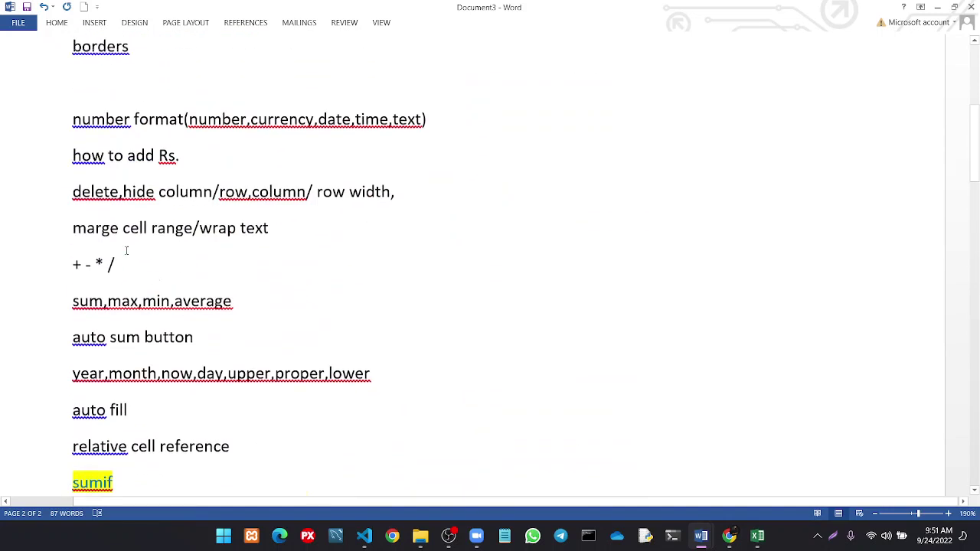
scroll(126, 250, up, 4)
scroll(126, 250, up, 1)
scroll(126, 250, up, 1)
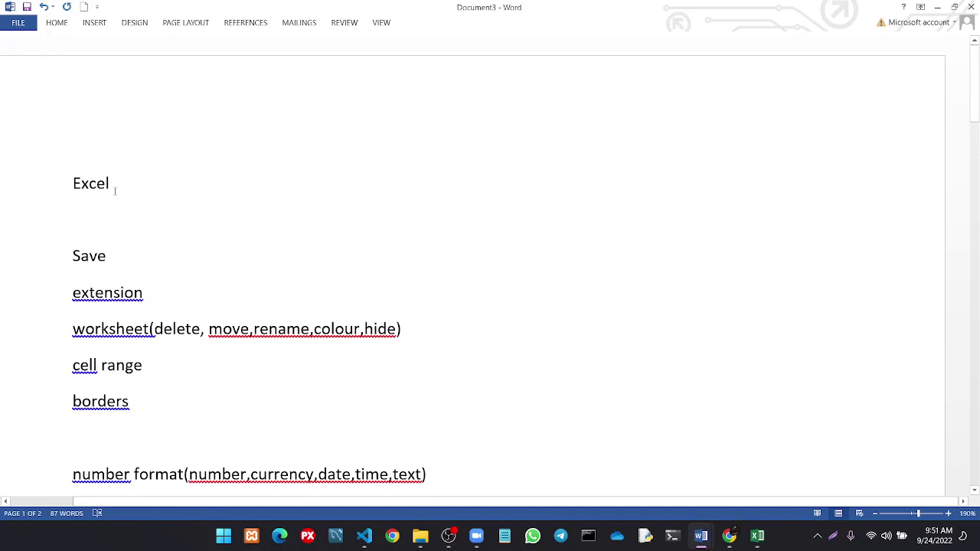
Make the 'Excel' heading bold and grow it from 11 pt to 16 pt
click(61, 182)
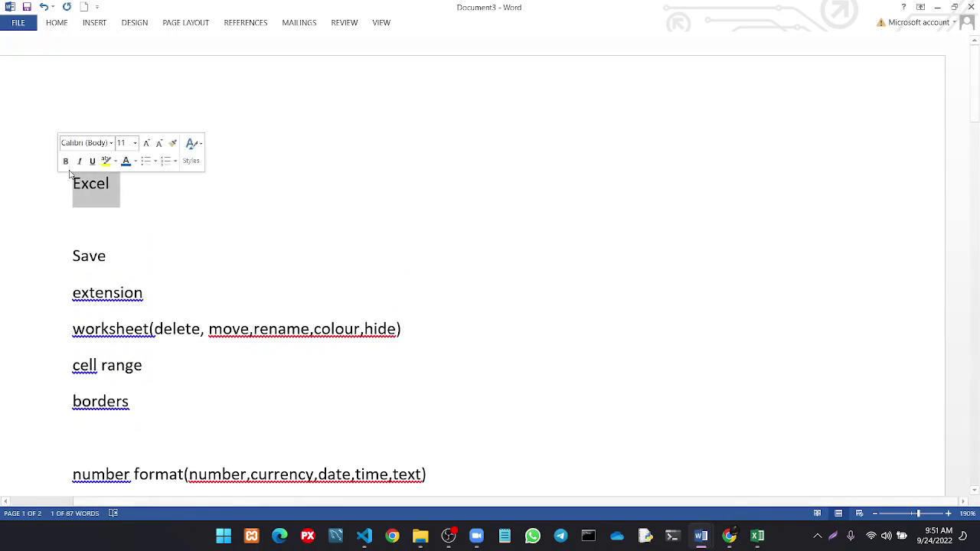
click(65, 161)
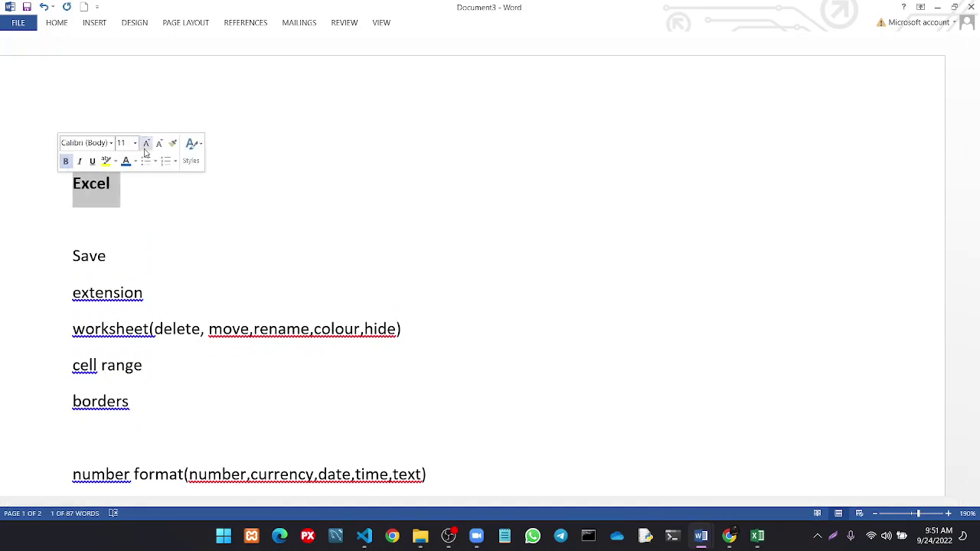
click(145, 143)
click(145, 143)
click(145, 143)
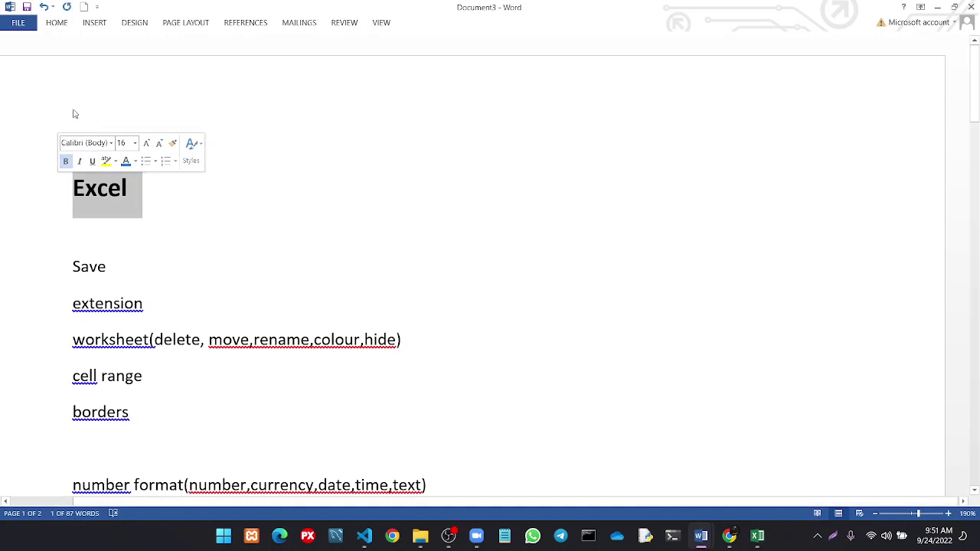
Start Save As to this computer in the recent 3.Excel folder
click(18, 22)
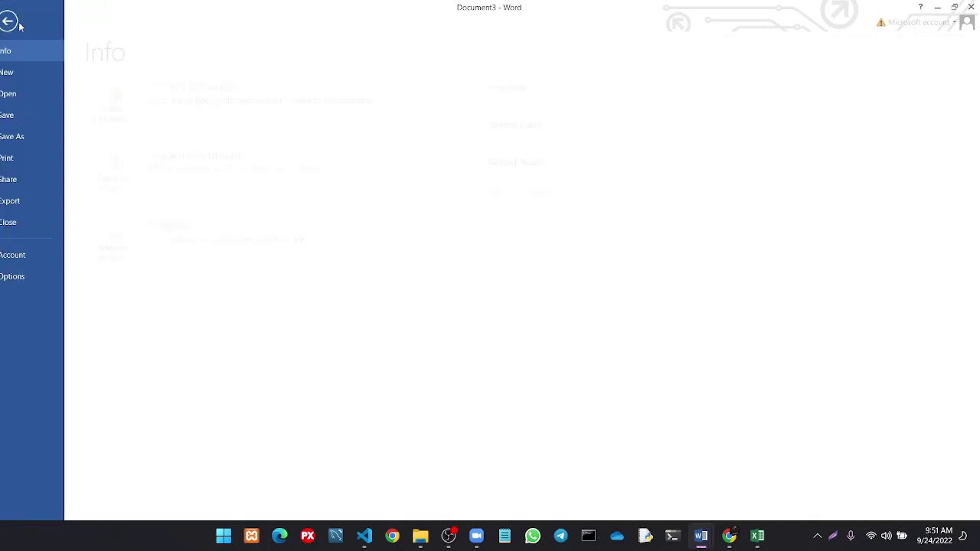
click(29, 143)
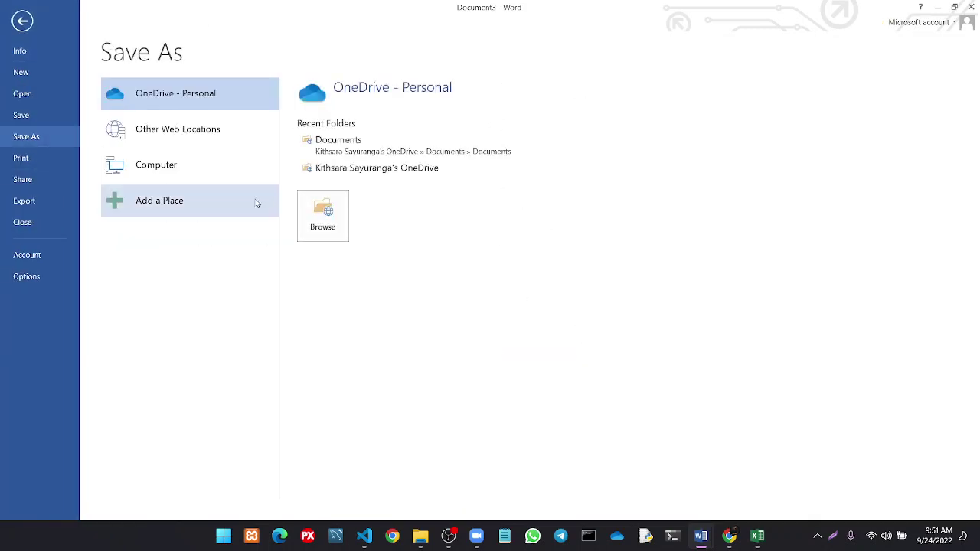
click(173, 173)
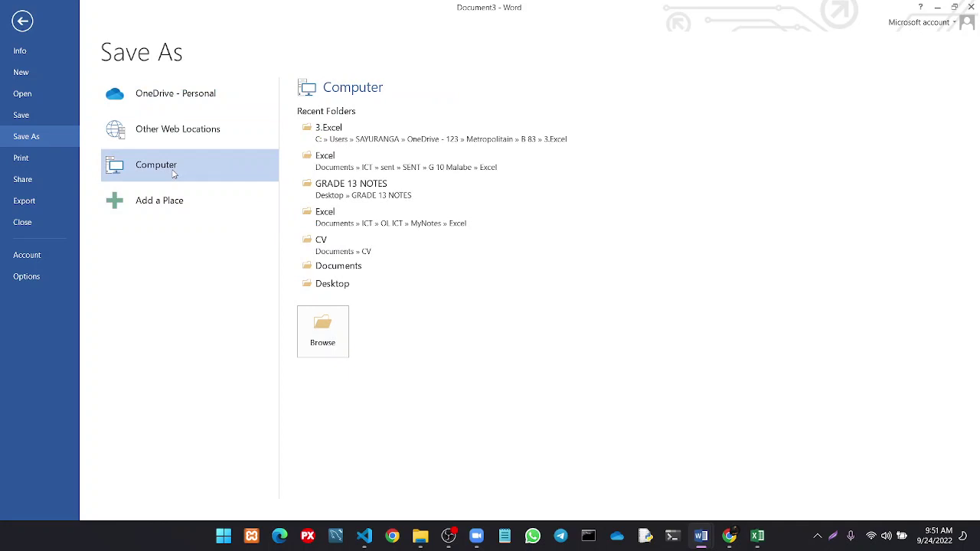
mouse_move(429, 134)
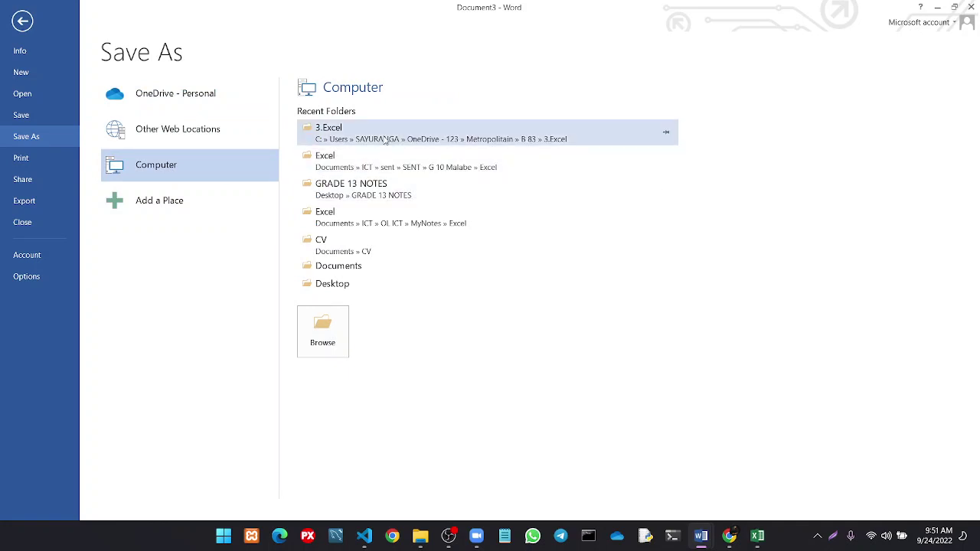
click(384, 140)
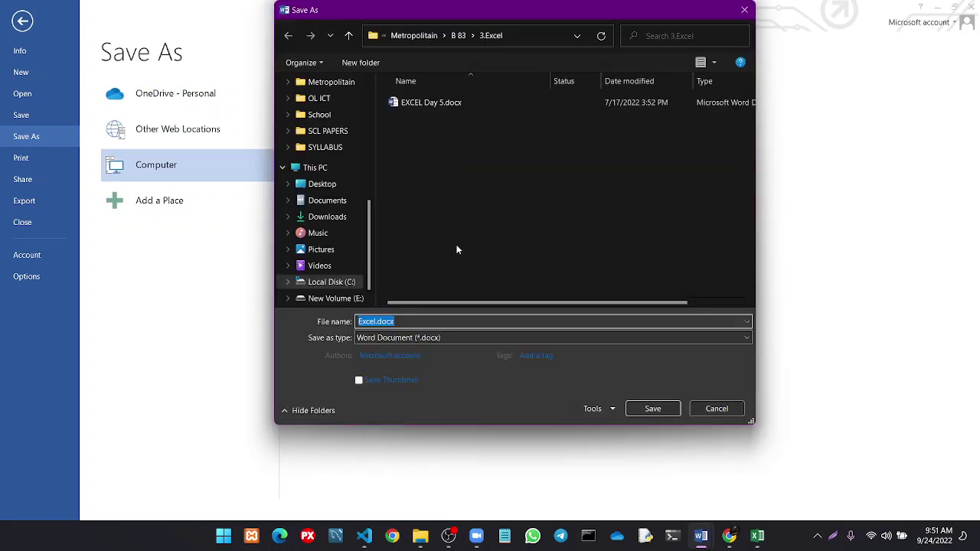
Rename the file to 'Excel To Do.docx' and confirm the save prompt
click(457, 249)
text(To Do)
click(651, 410)
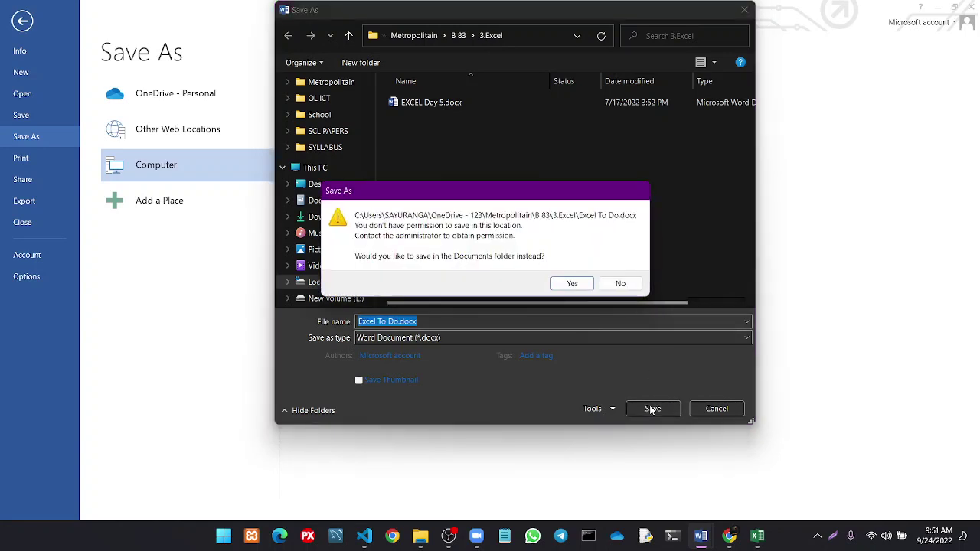
key(Return)
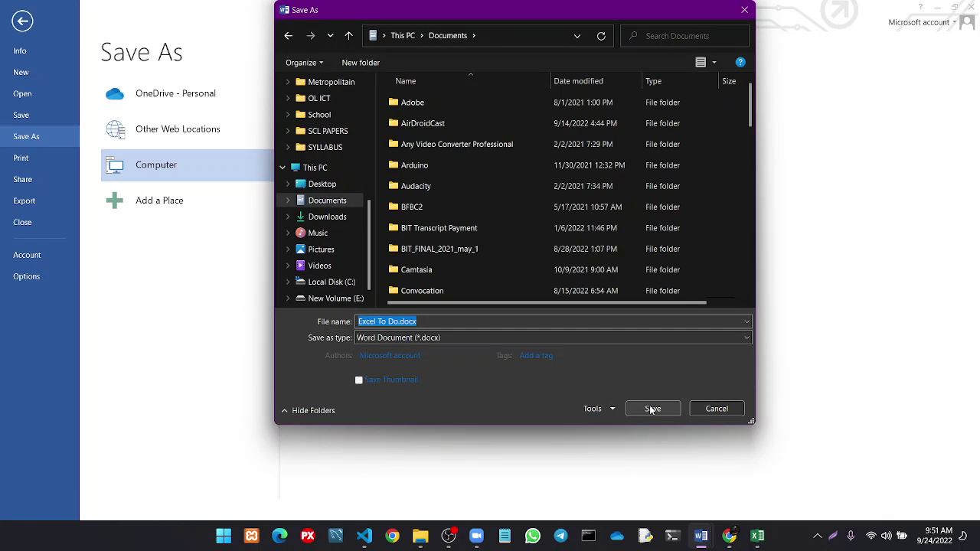
Navigate through the Metropolitain folder into SENT
scroll(338, 118, up, 2)
scroll(337, 118, up, 1)
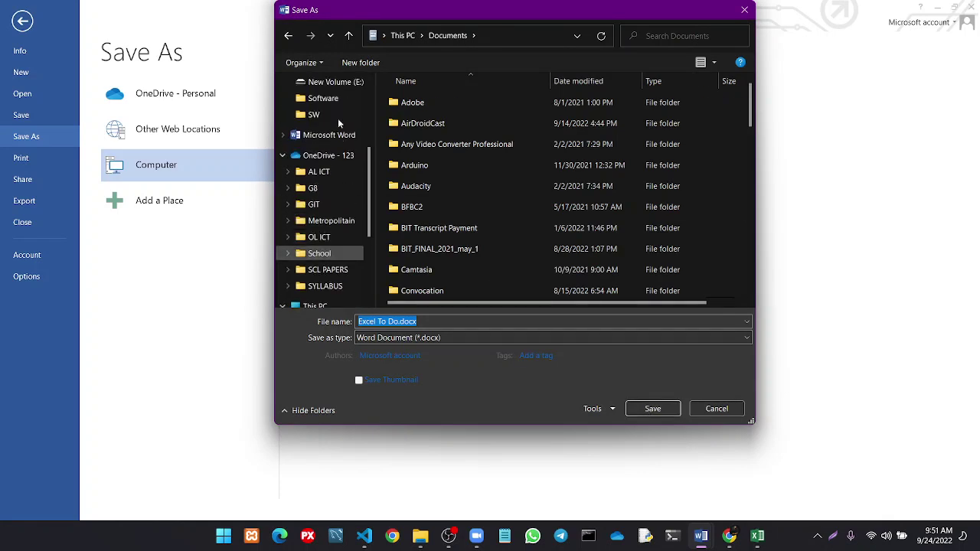
scroll(315, 163, up, 3)
scroll(318, 164, up, 1)
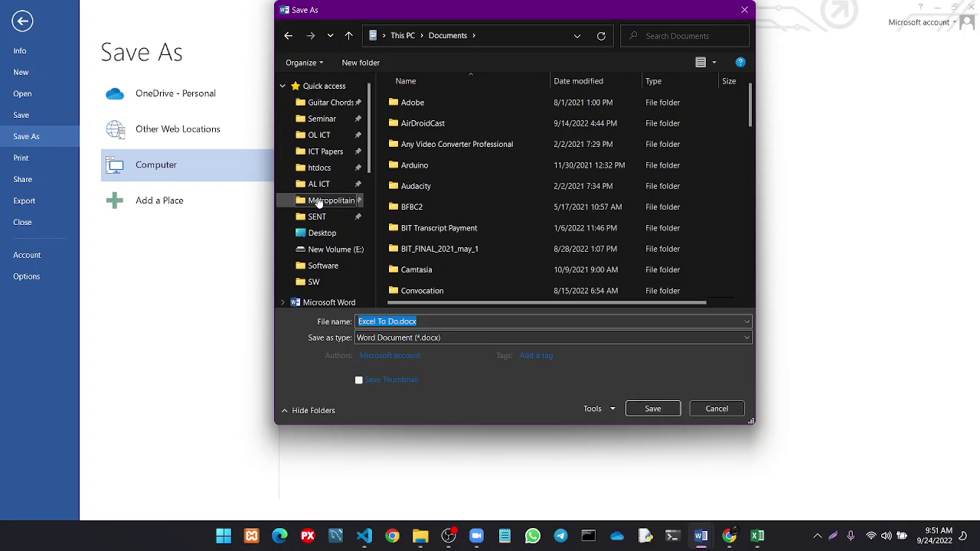
click(319, 203)
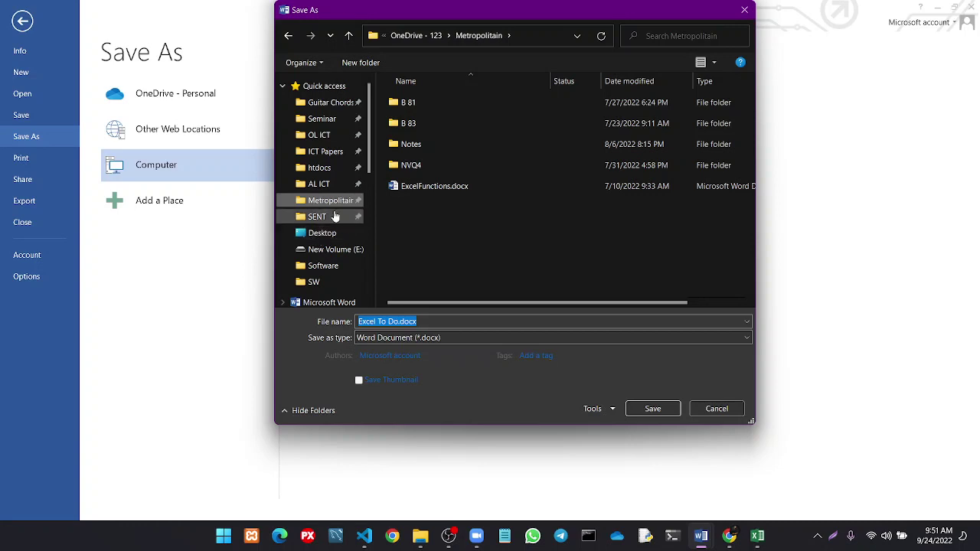
click(315, 216)
scroll(497, 253, down, 1)
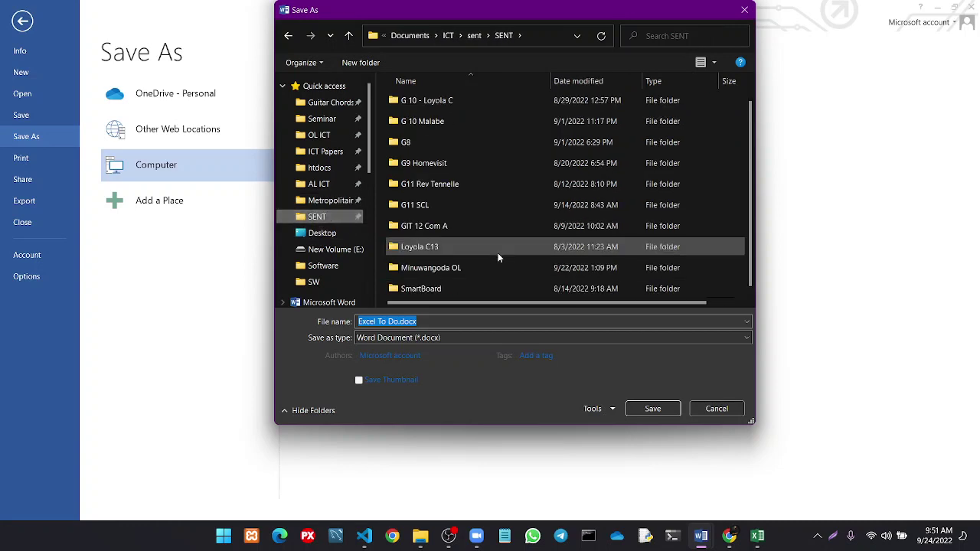
Create nested folders METROPOLITON and 83 inside SENT and save the document there
click(375, 69)
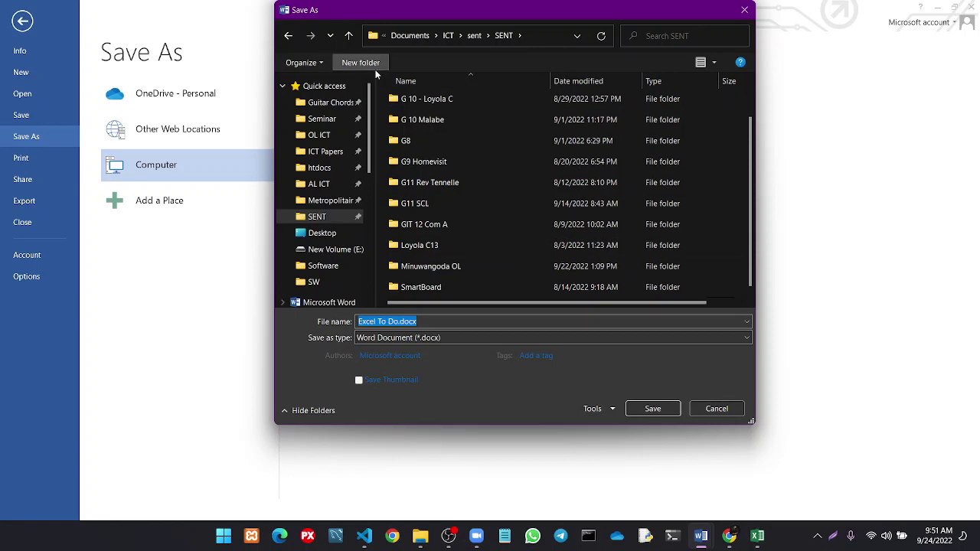
text(METR)
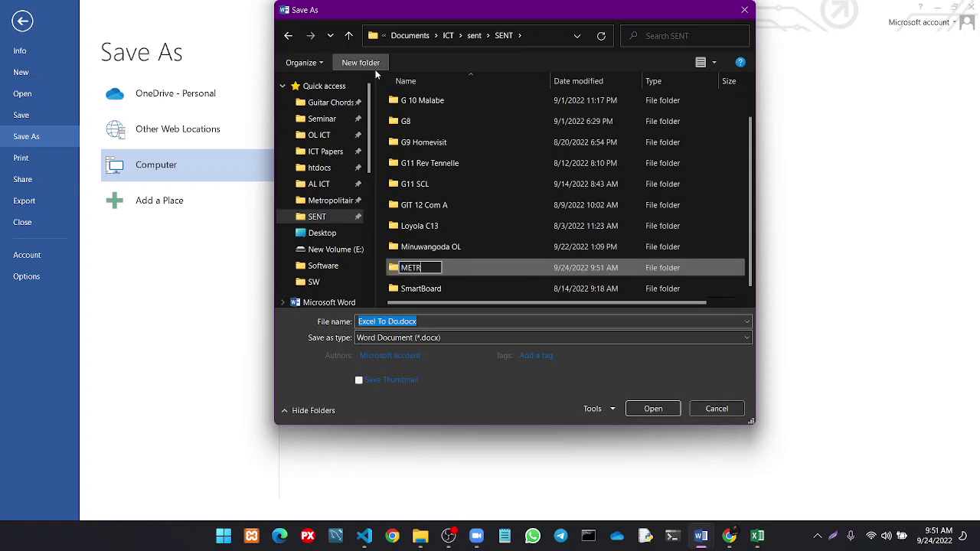
text(OPOLITO)
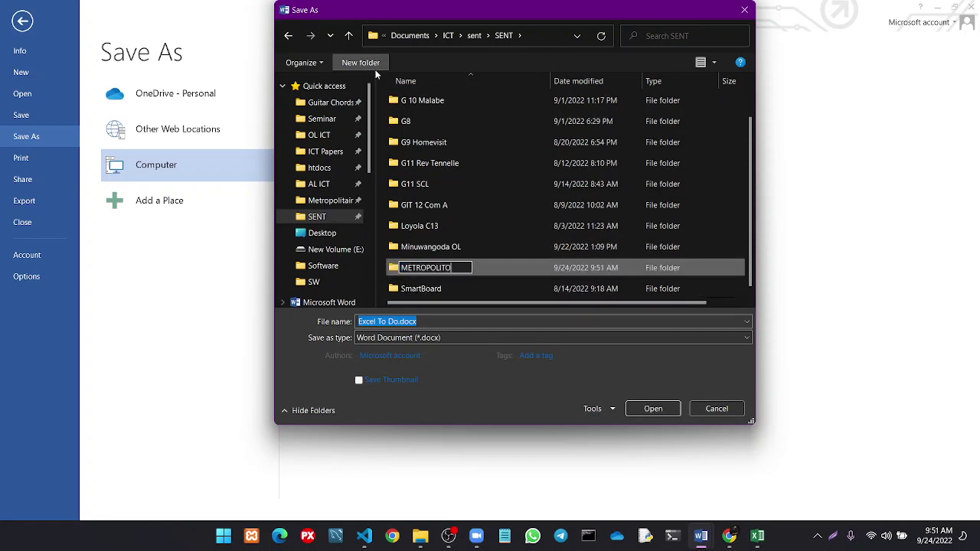
text(N)
key(Return)
key(Return)
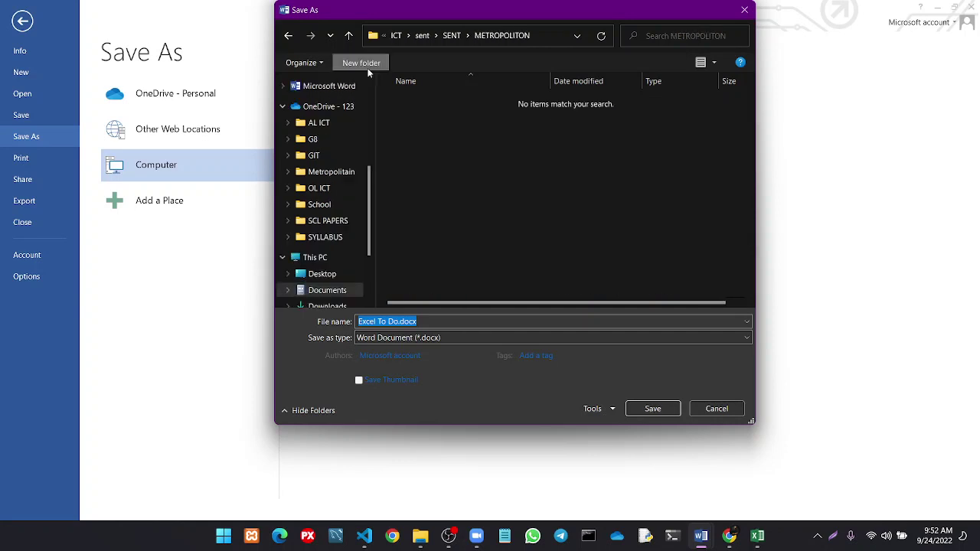
click(367, 68)
text(83)
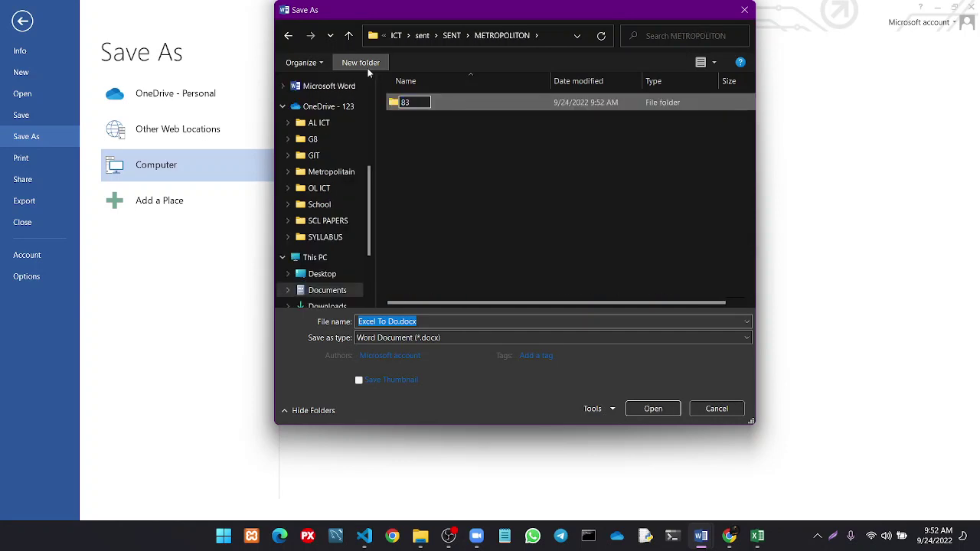
key(Return)
key(Return)
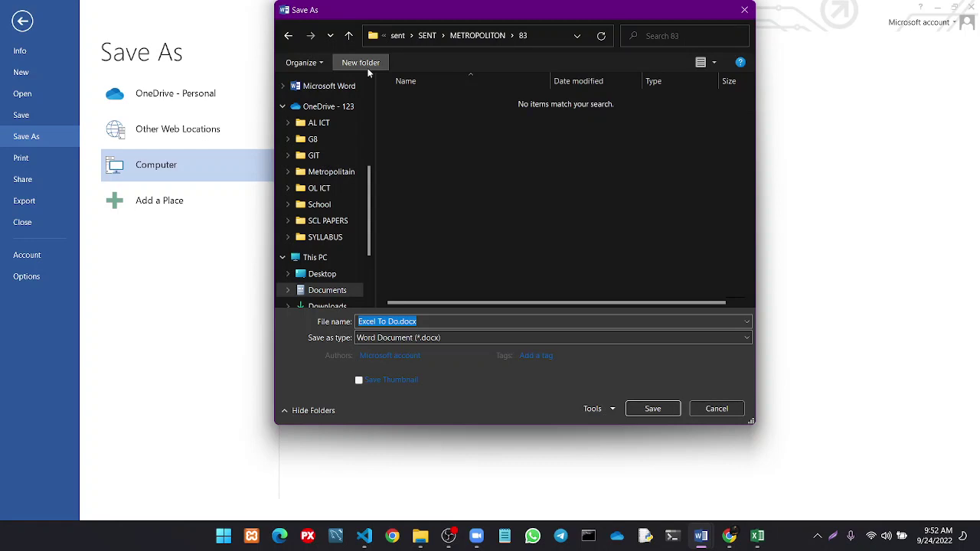
click(652, 409)
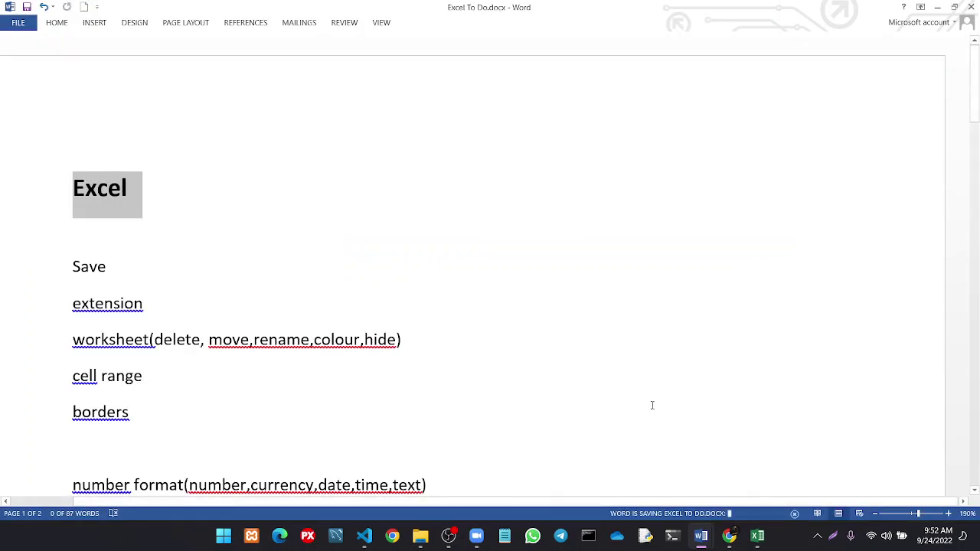
scroll(385, 266, down, 2)
scroll(384, 266, down, 1)
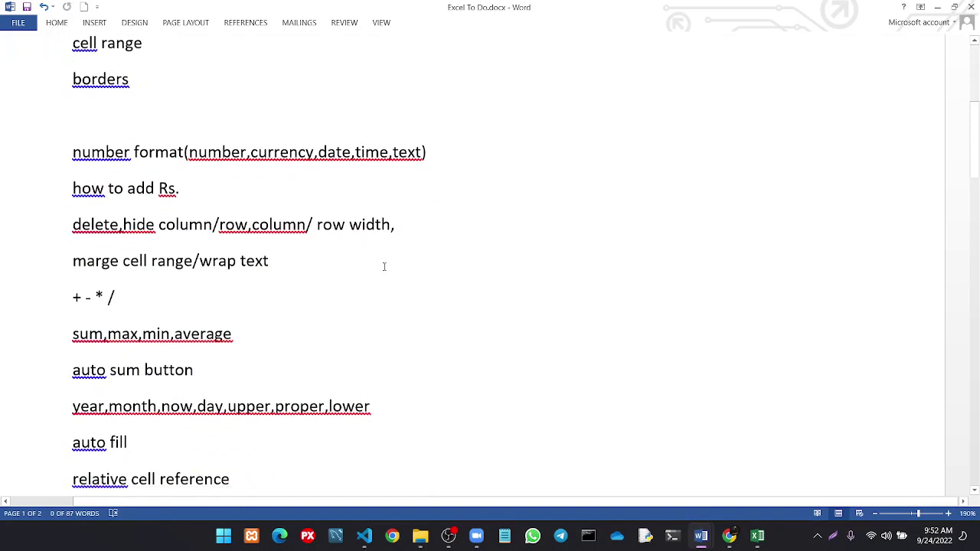
scroll(384, 267, up, 1)
scroll(384, 267, down, 2)
scroll(384, 267, down, 1)
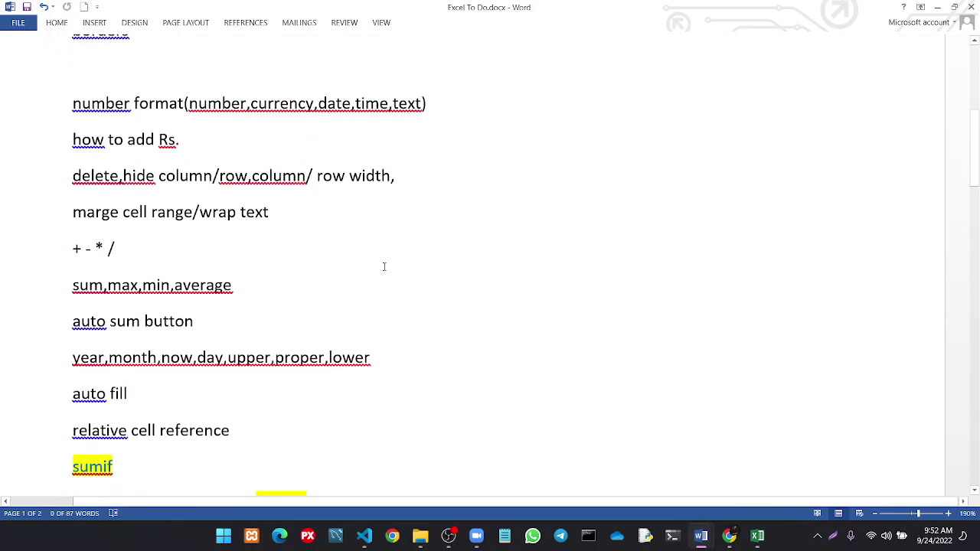
scroll(384, 267, down, 2)
scroll(384, 267, down, 1)
scroll(384, 266, down, 2)
scroll(384, 267, down, 1)
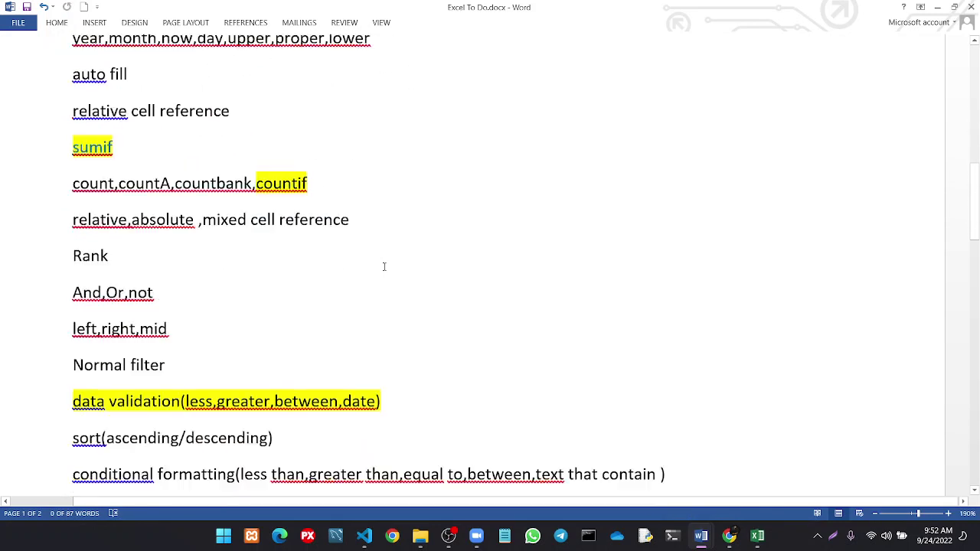
scroll(384, 267, down, 1)
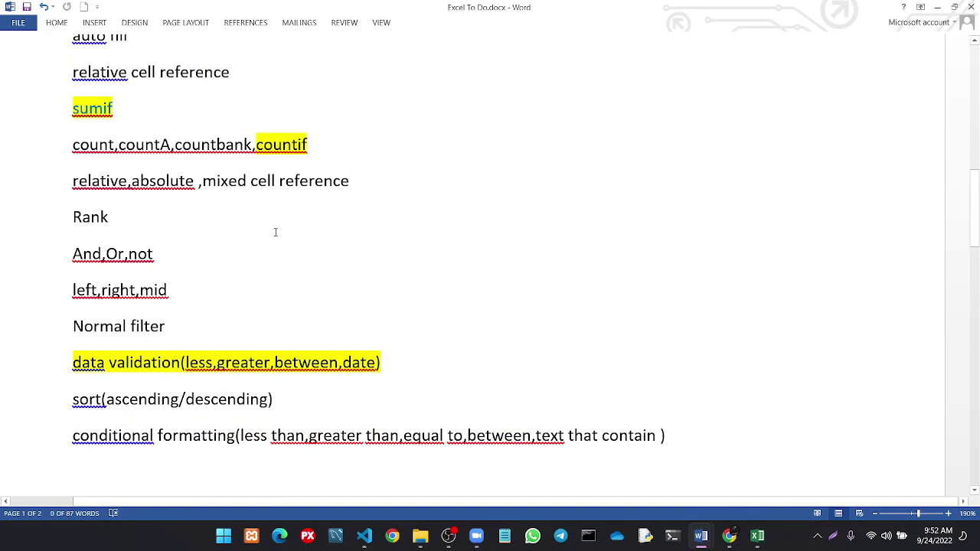
scroll(275, 231, down, 1)
scroll(275, 232, down, 1)
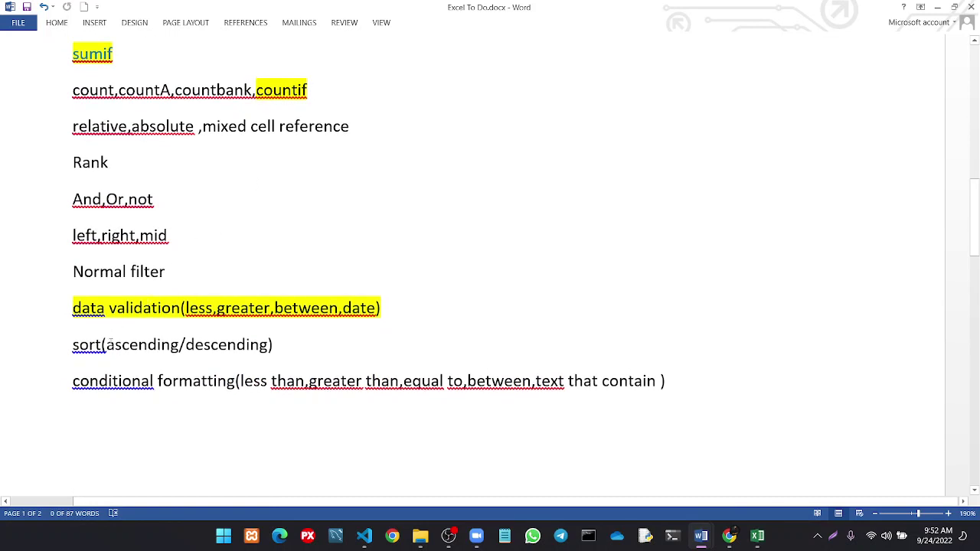
scroll(110, 348, down, 3)
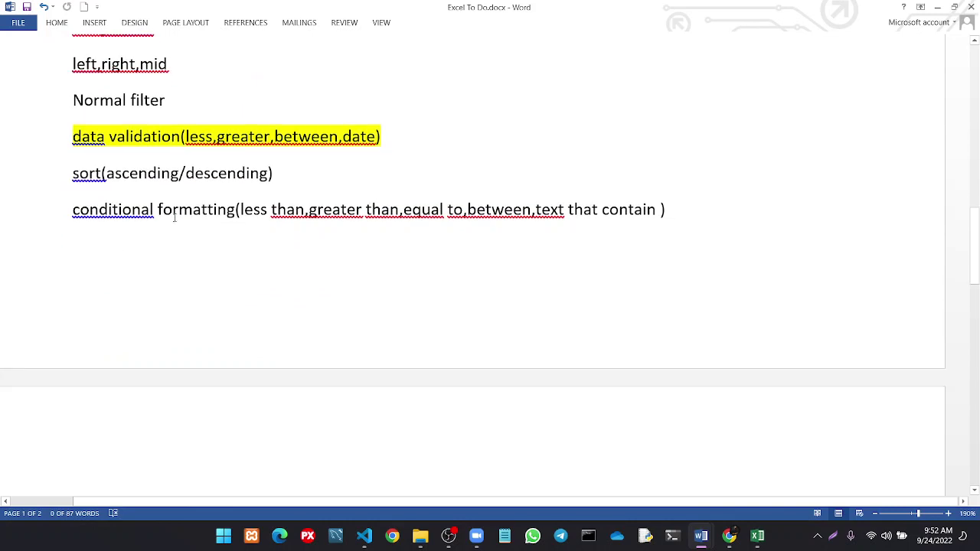
scroll(174, 217, down, 2)
scroll(174, 217, down, 1)
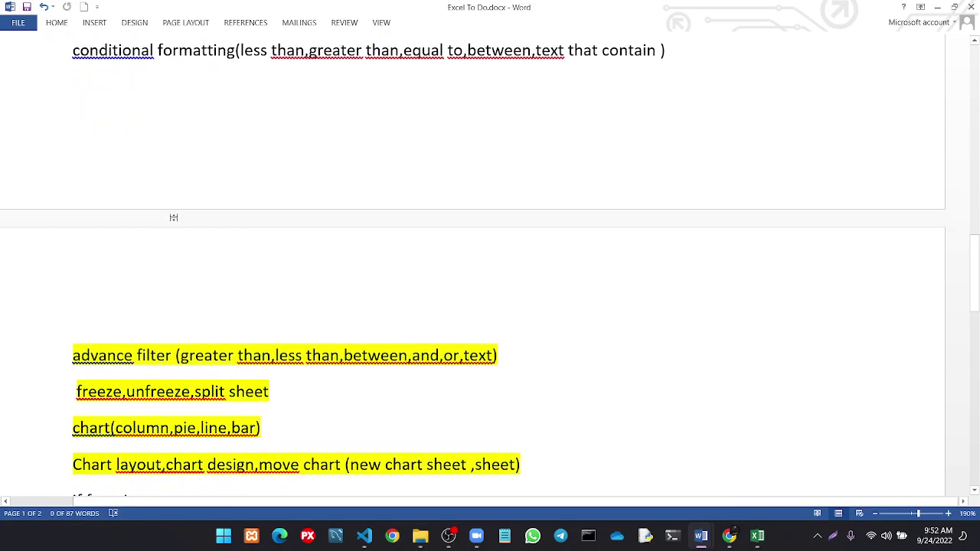
scroll(173, 217, down, 1)
scroll(174, 217, down, 1)
scroll(174, 218, down, 1)
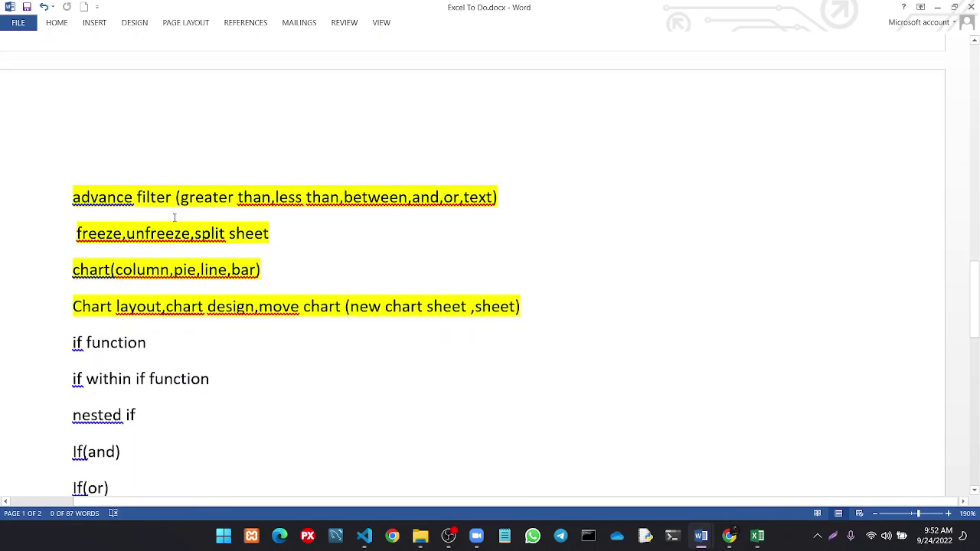
scroll(173, 217, down, 1)
scroll(137, 221, down, 2)
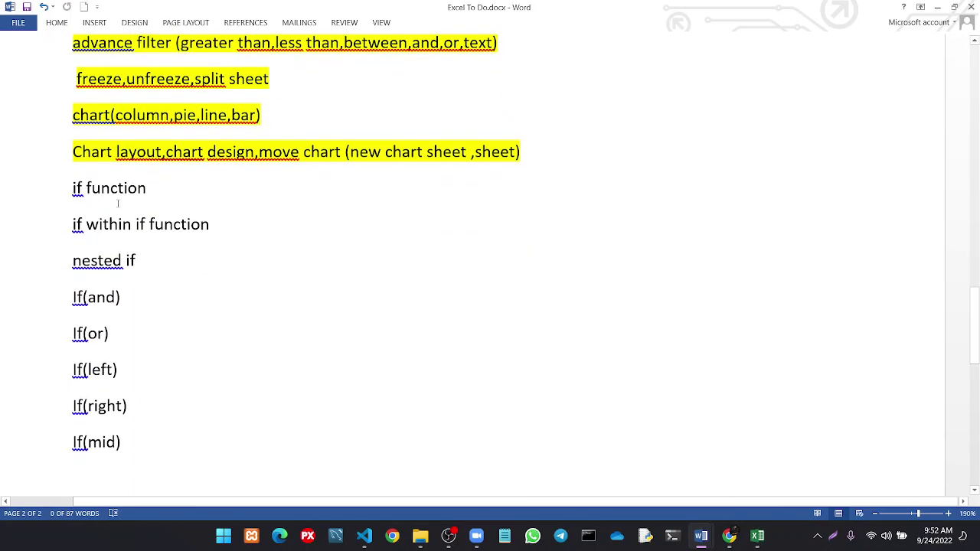
scroll(123, 283, down, 2)
scroll(122, 284, down, 1)
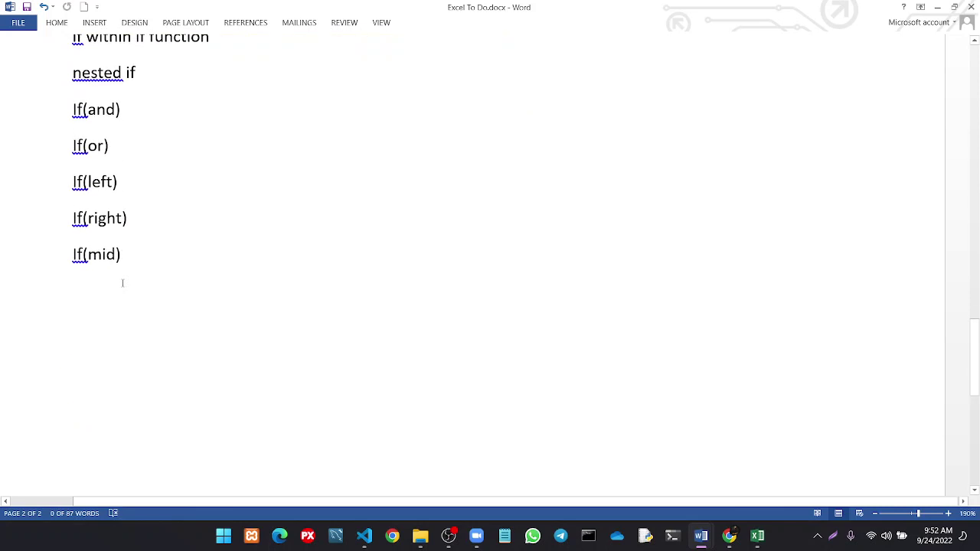
scroll(123, 283, down, 1)
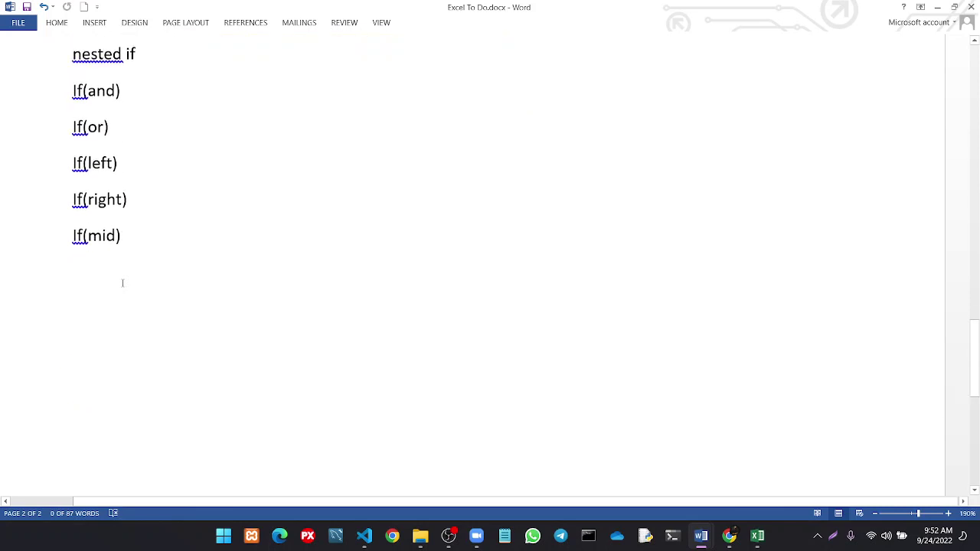
scroll(123, 283, down, 2)
scroll(123, 283, up, 4)
scroll(123, 283, up, 2)
scroll(122, 284, up, 3)
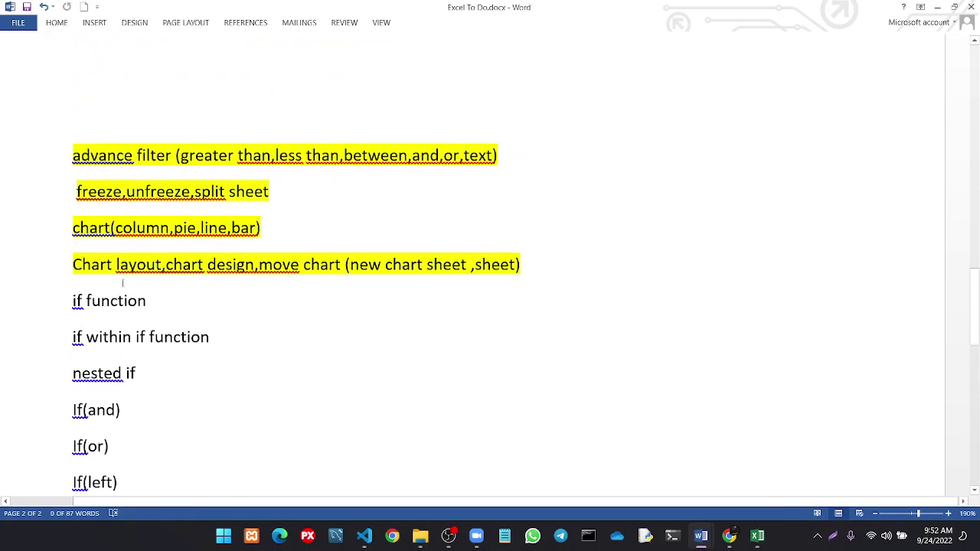
scroll(123, 283, down, 1)
scroll(122, 283, down, 3)
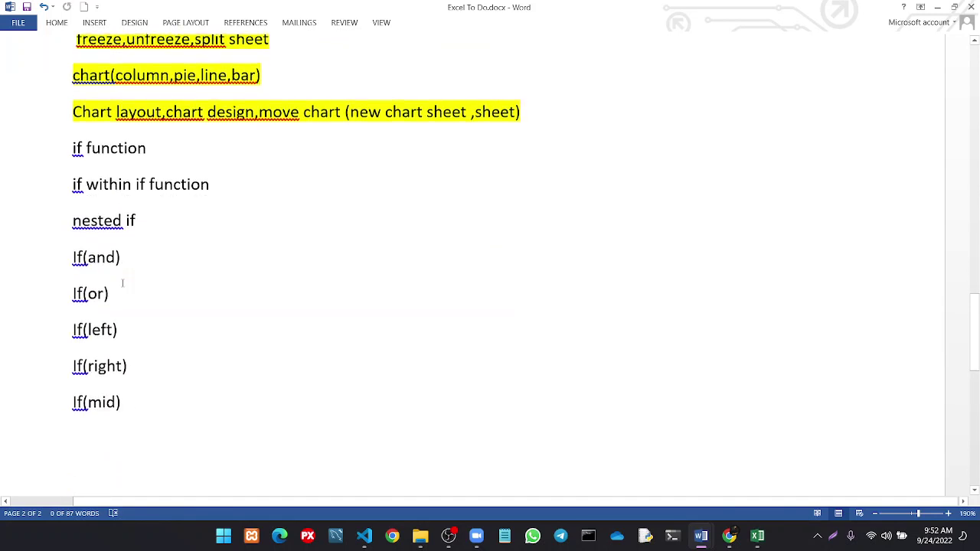
scroll(123, 283, down, 1)
scroll(122, 283, up, 6)
scroll(123, 283, up, 5)
scroll(122, 284, up, 2)
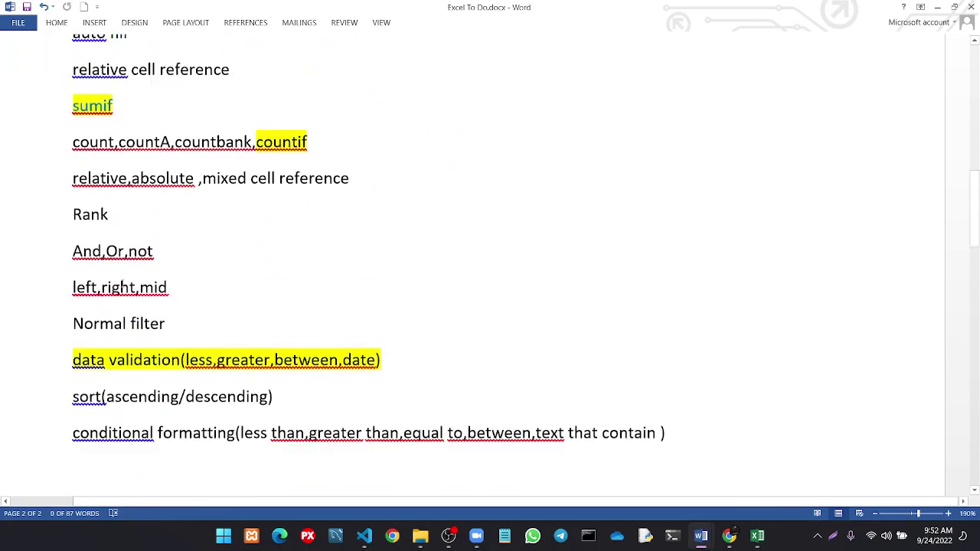
scroll(123, 283, up, 1)
scroll(123, 283, up, 3)
scroll(123, 283, up, 2)
scroll(122, 283, up, 1)
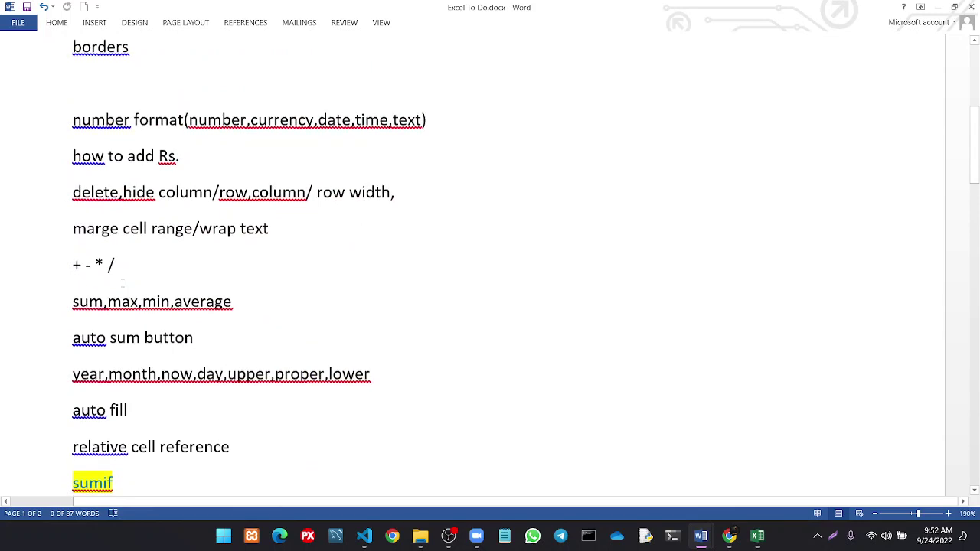
scroll(122, 283, down, 1)
scroll(122, 349, down, 1)
scroll(121, 349, down, 1)
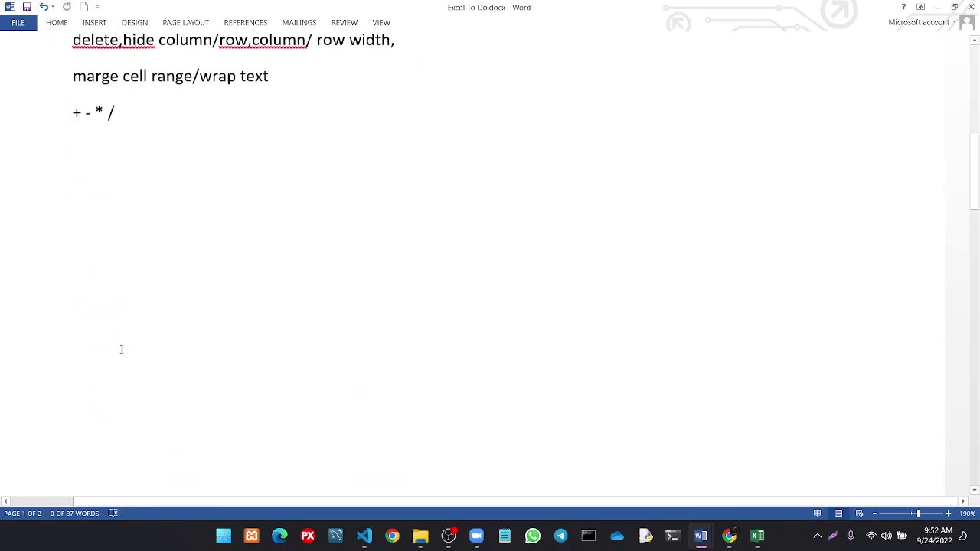
scroll(121, 348, down, 1)
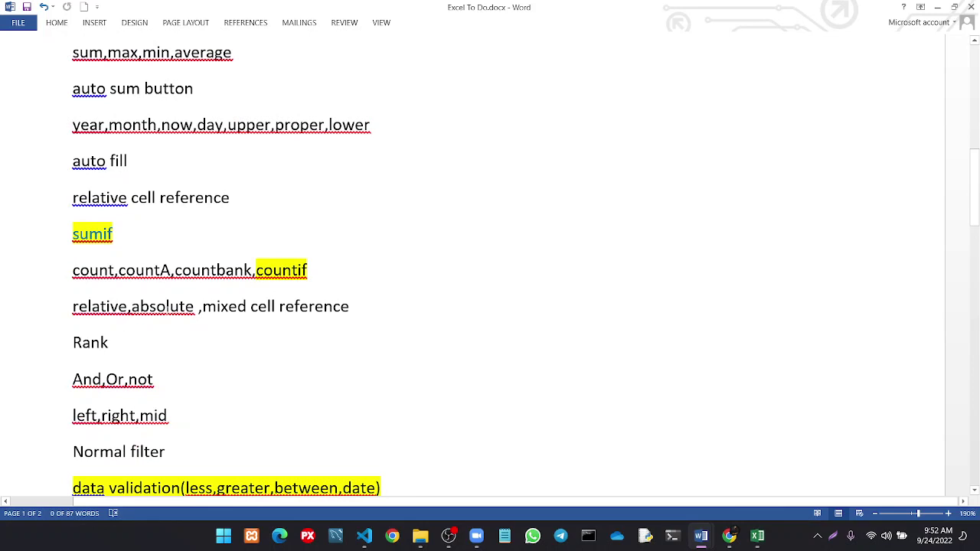
ctrl+scroll(162, 306, up, 1)
ctrl+scroll(157, 312, up, 1)
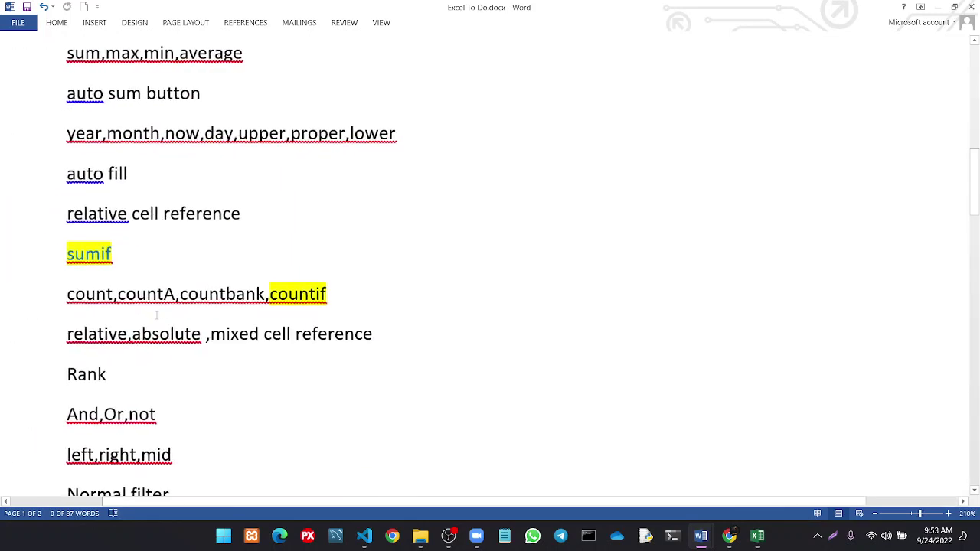
scroll(130, 382, down, 1)
scroll(130, 382, down, 1)
ctrl+scroll(130, 381, up, 1)
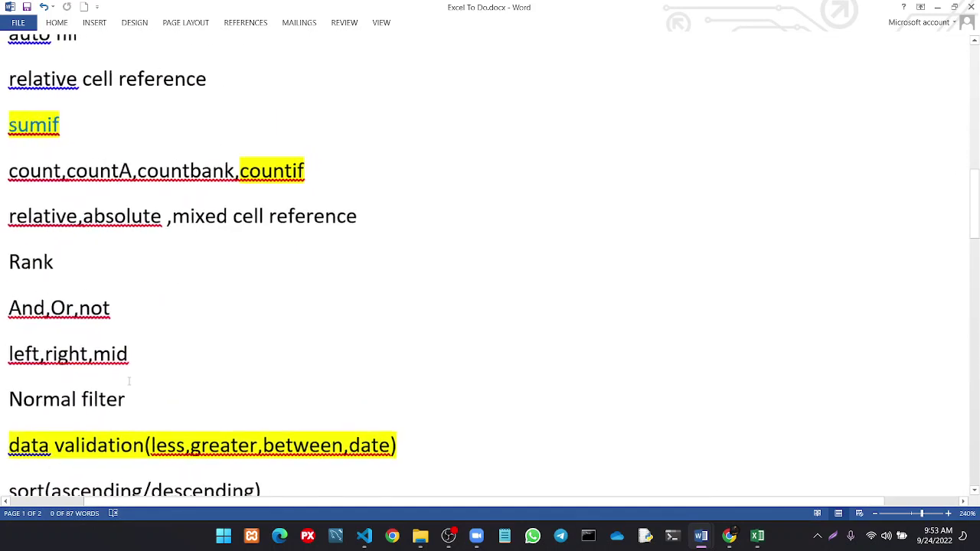
ctrl+scroll(129, 380, down, 2)
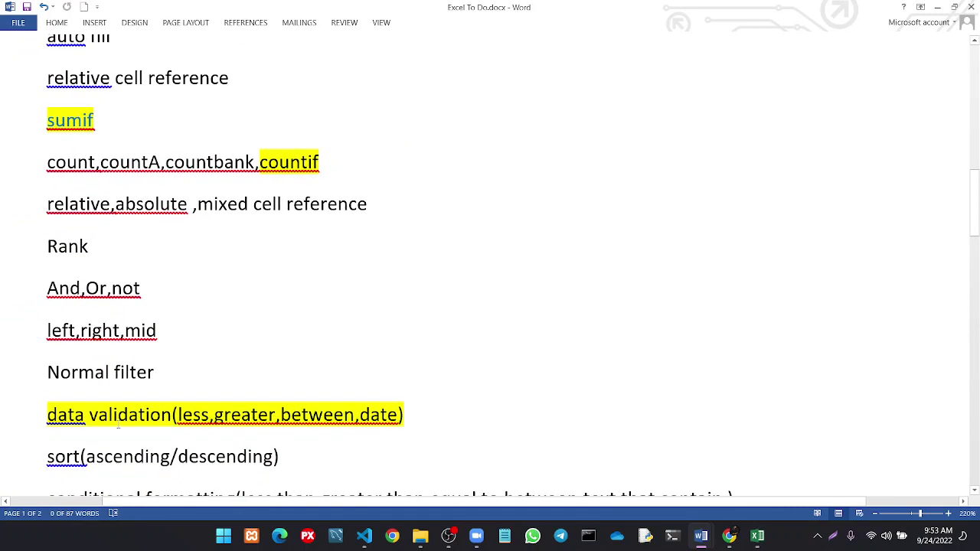
scroll(118, 429, down, 3)
scroll(119, 425, down, 1)
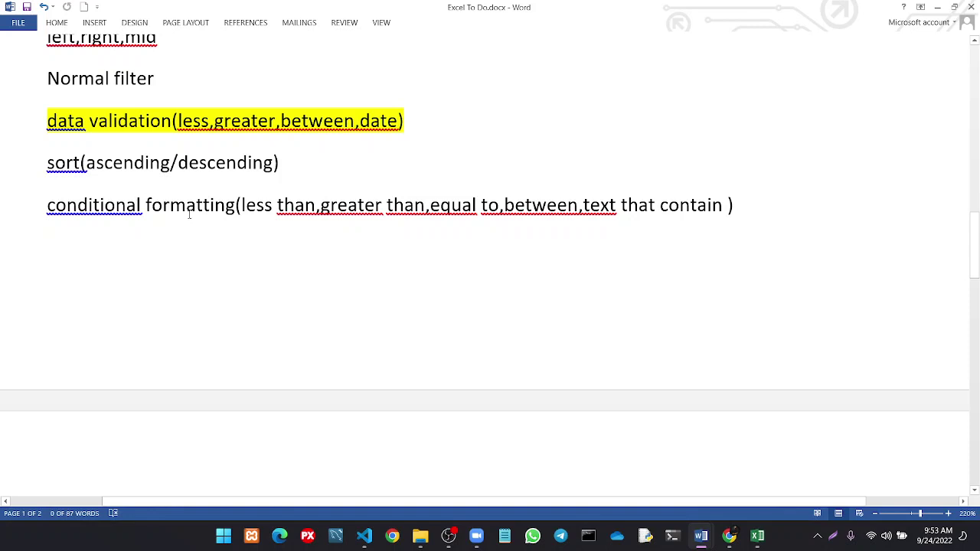
scroll(189, 215, down, 5)
scroll(189, 215, down, 1)
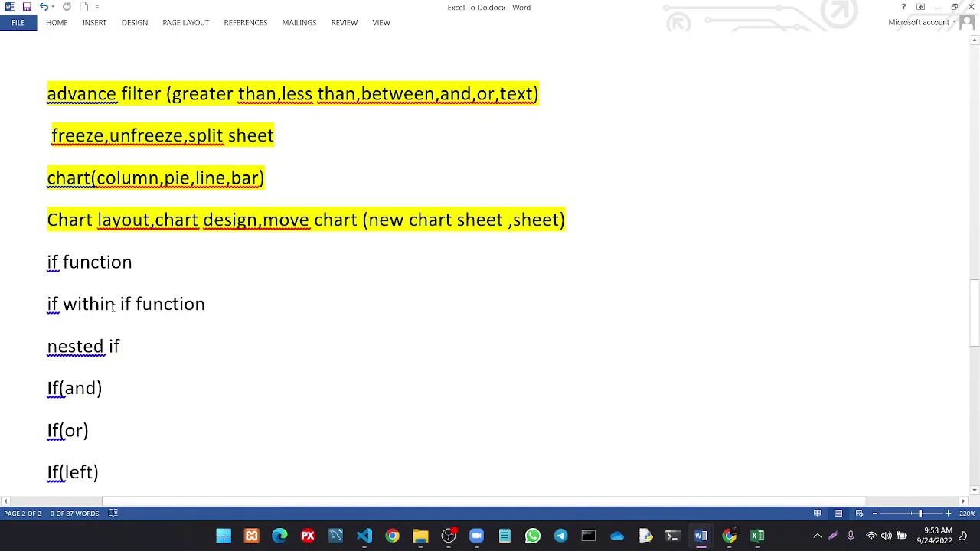
scroll(114, 306, up, 2)
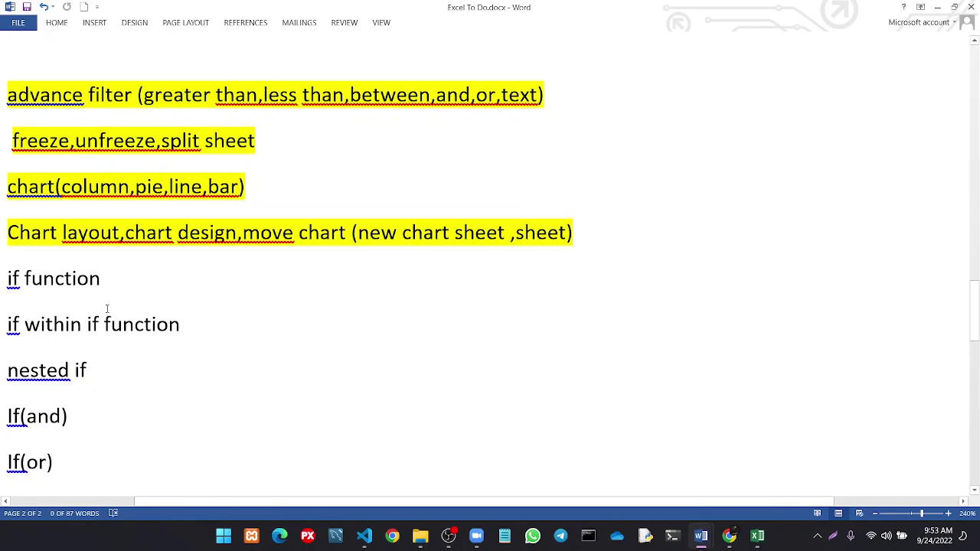
scroll(107, 308, down, 1)
scroll(92, 345, down, 3)
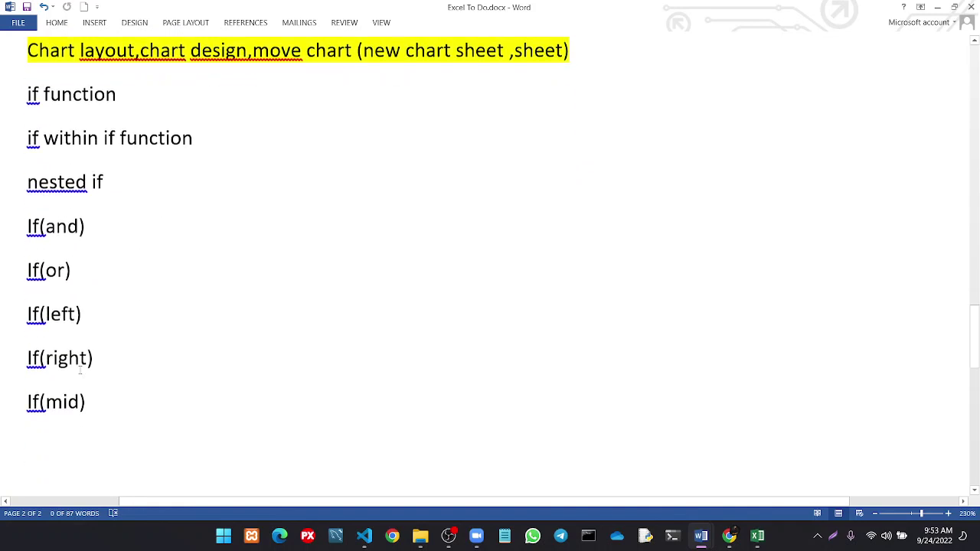
scroll(80, 369, up, 2)
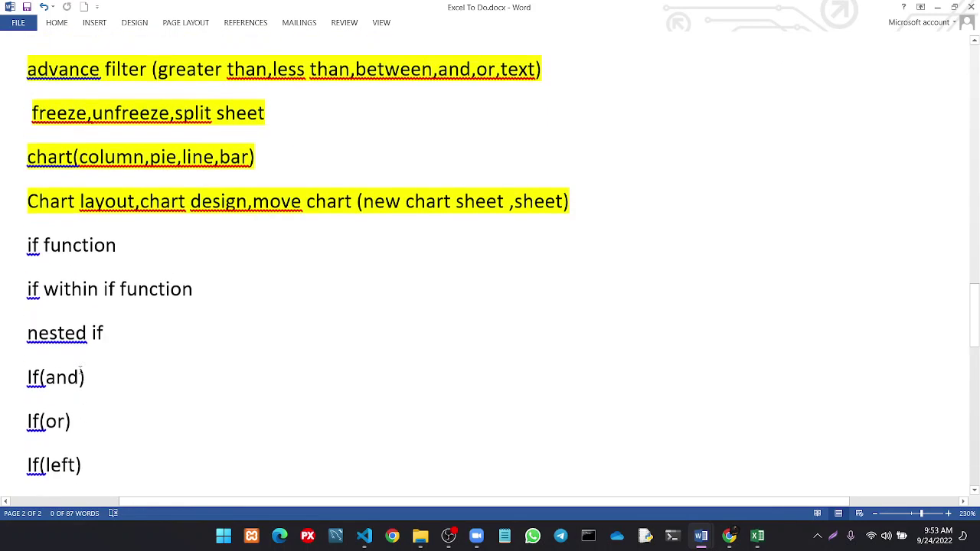
scroll(79, 370, up, 2)
scroll(80, 369, up, 2)
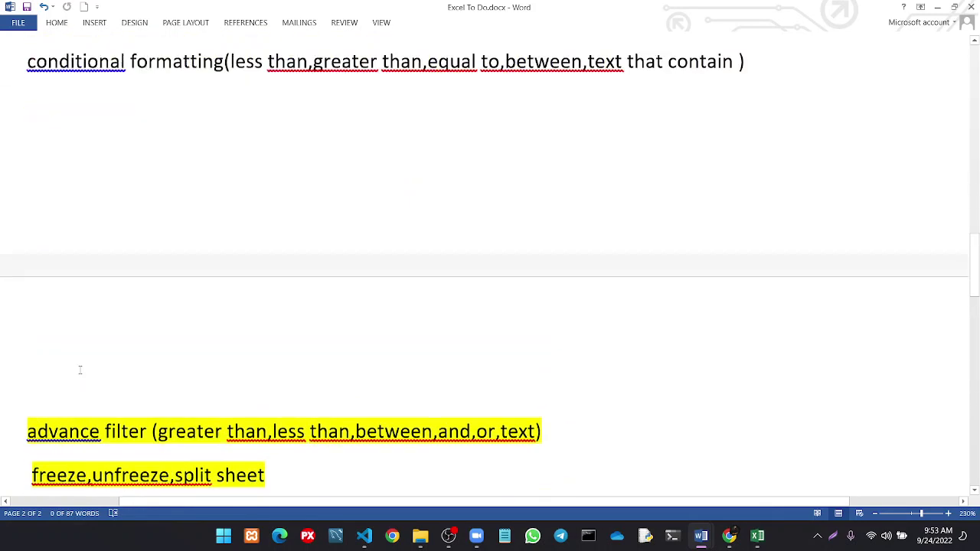
scroll(80, 370, up, 4)
scroll(80, 369, up, 3)
scroll(80, 370, up, 3)
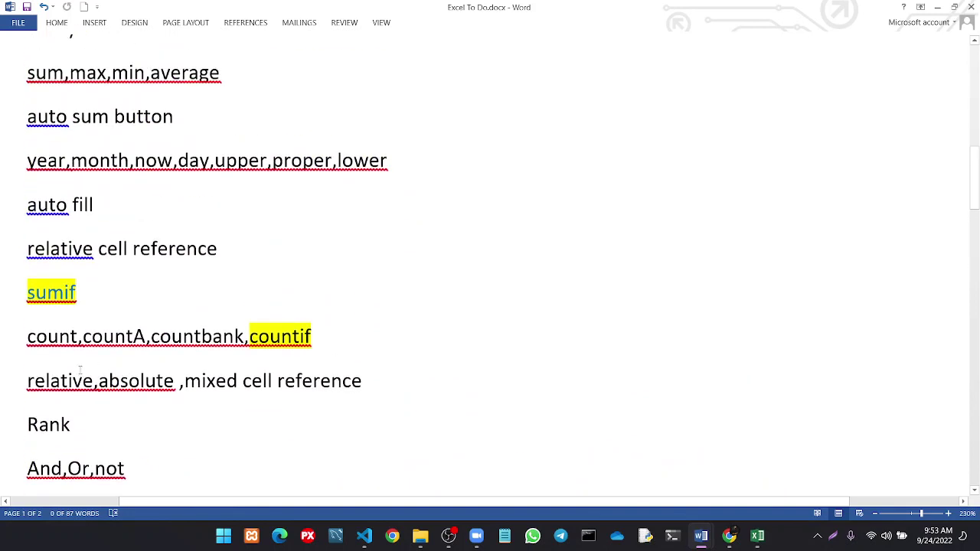